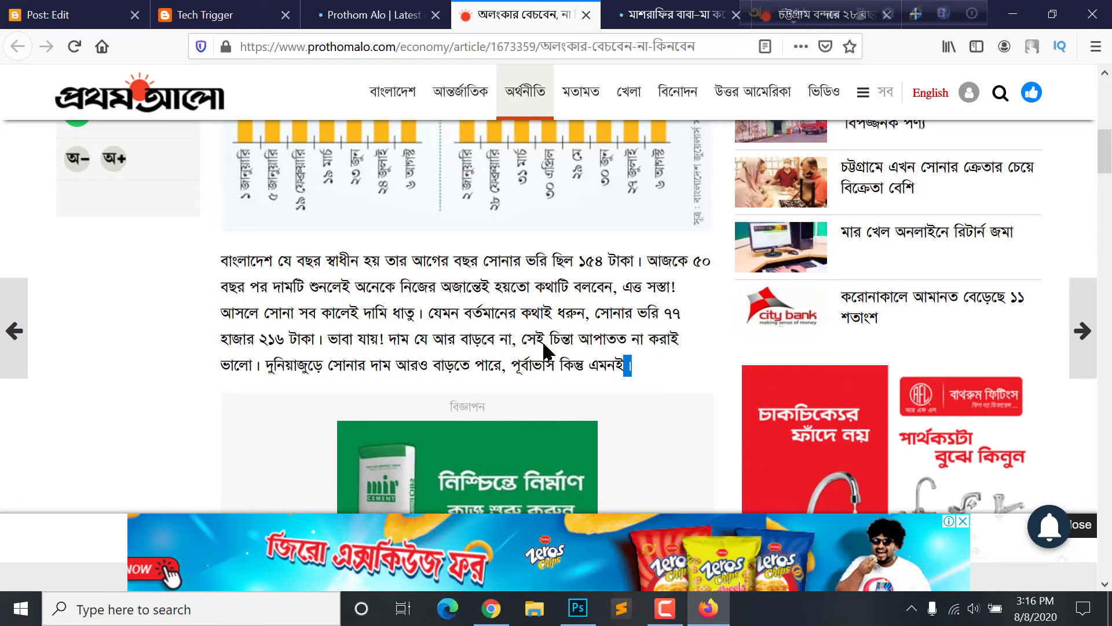
Paste the copied gold-price paragraph into the body of the Blogger post and add an empty line above it
key(ctrl+1)
key(ctrl+v)
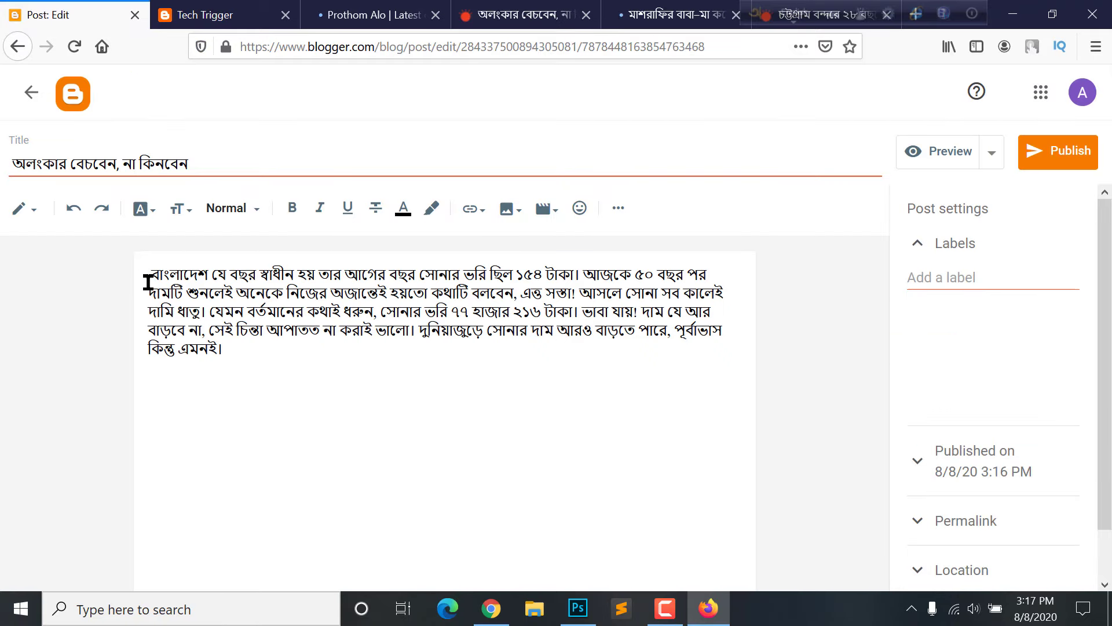
key(Return)
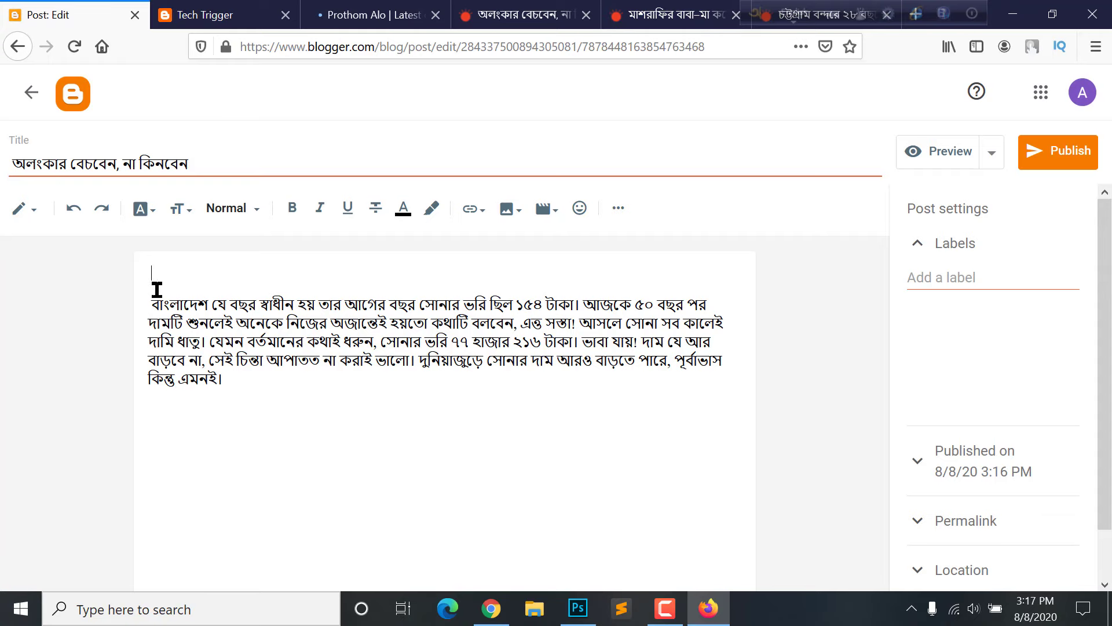
Look through the open Prothom Alo articles on gold prices, Mashrafe's parents and Chattogram port for post material
click(346, 8)
click(539, 14)
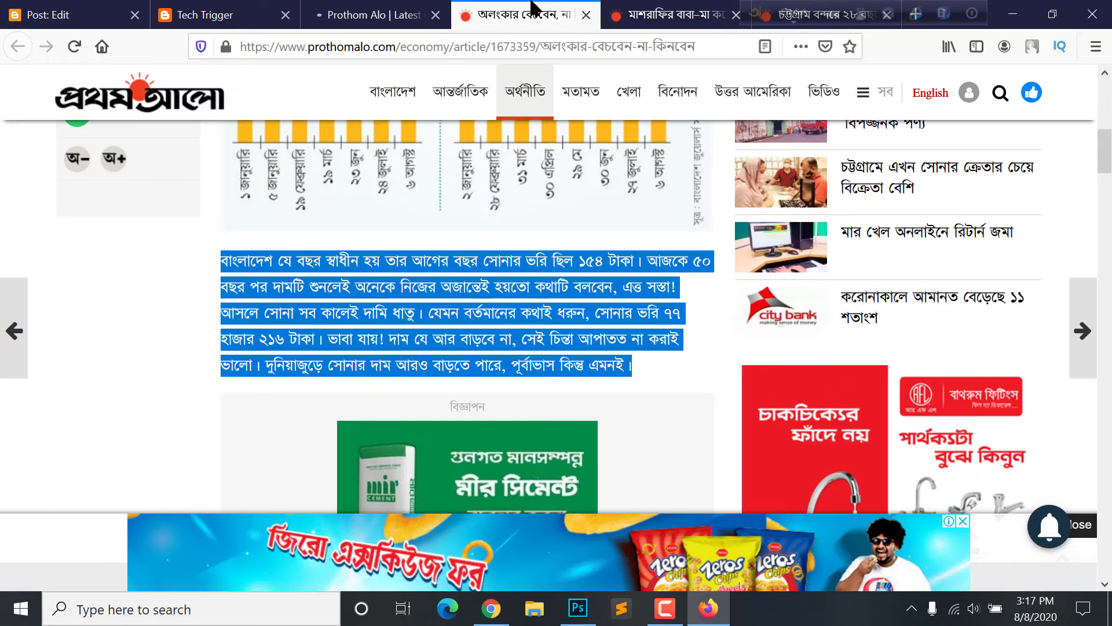
scroll(543, 217, up, 10)
scroll(547, 217, down, 15)
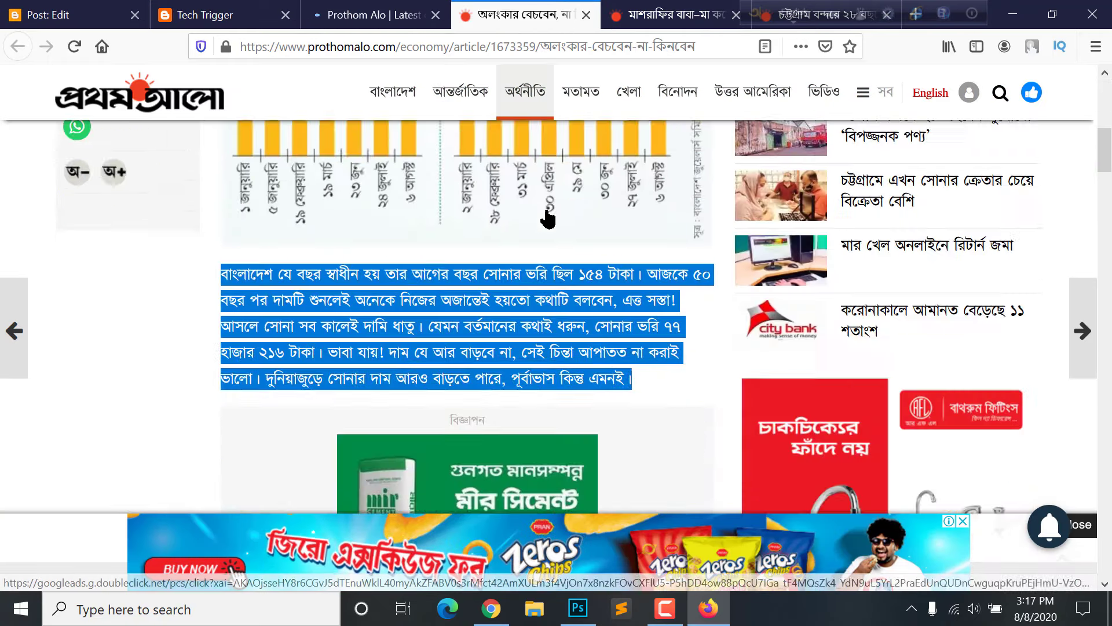
scroll(549, 218, down, 5)
click(672, 15)
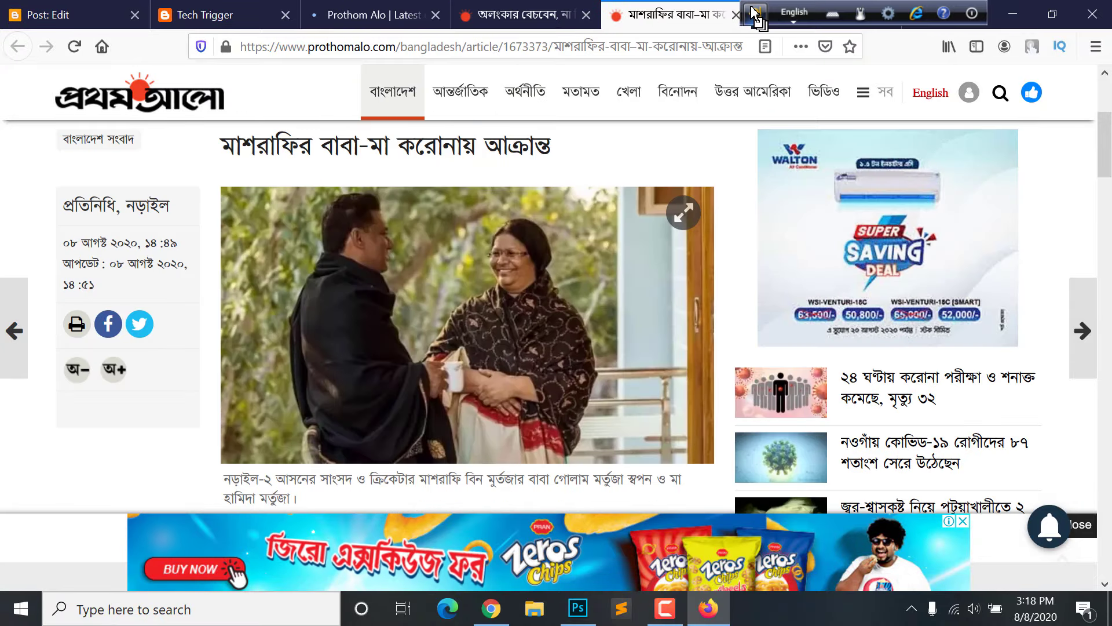
click(823, 14)
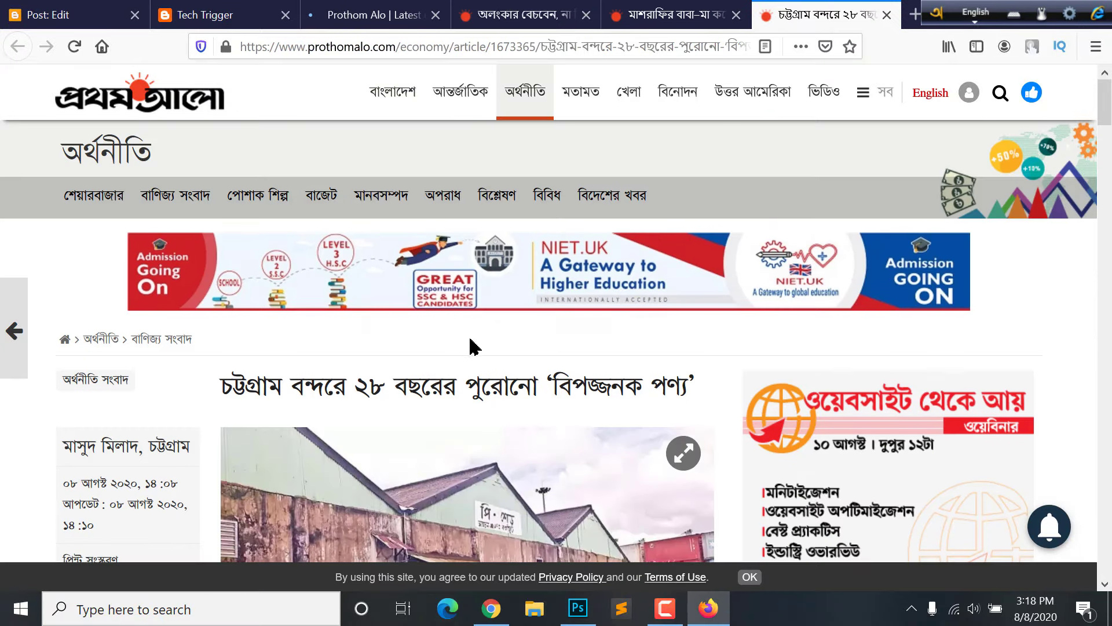
scroll(528, 273, down, 6)
click(527, 272)
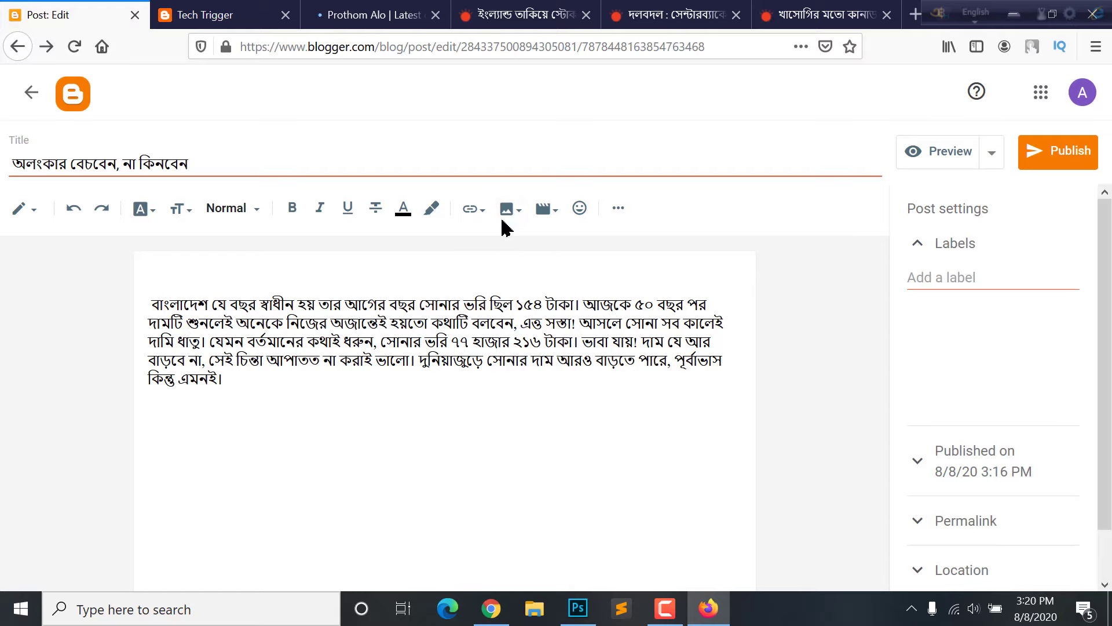
Upload Screenshot_74.jpg from the Downloads folder and insert it above the paragraph in the post
click(506, 219)
click(560, 256)
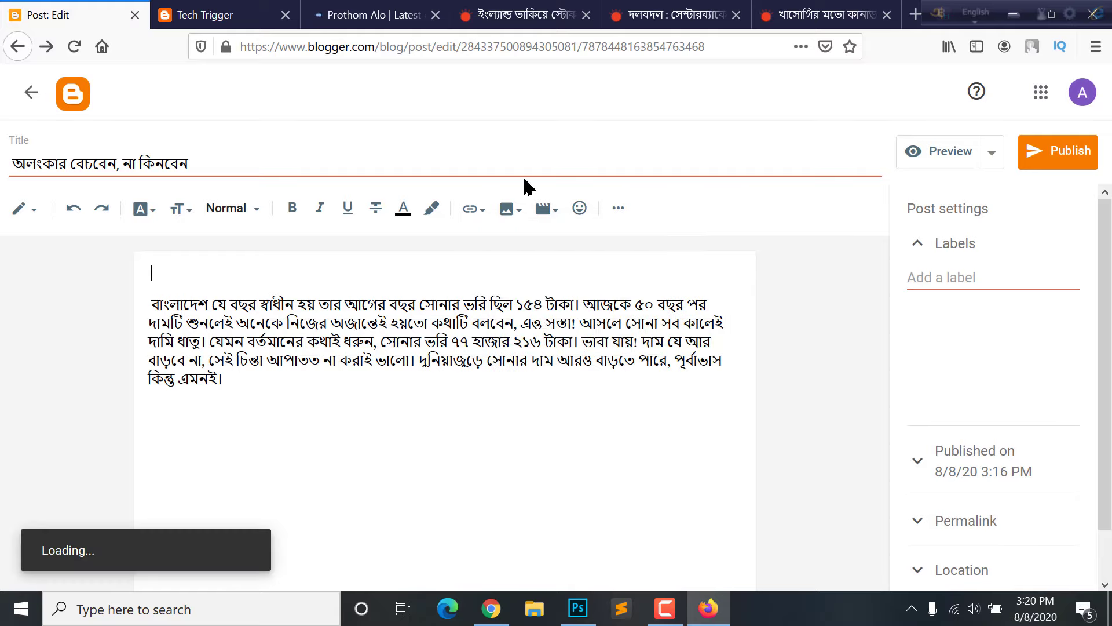
click(245, 230)
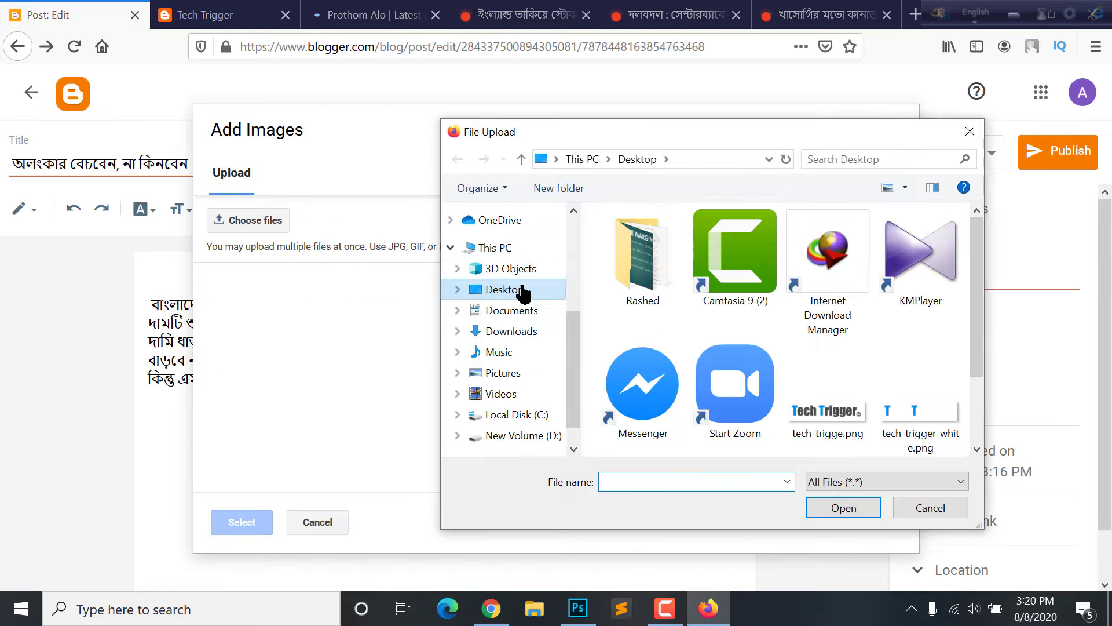
click(503, 316)
click(510, 331)
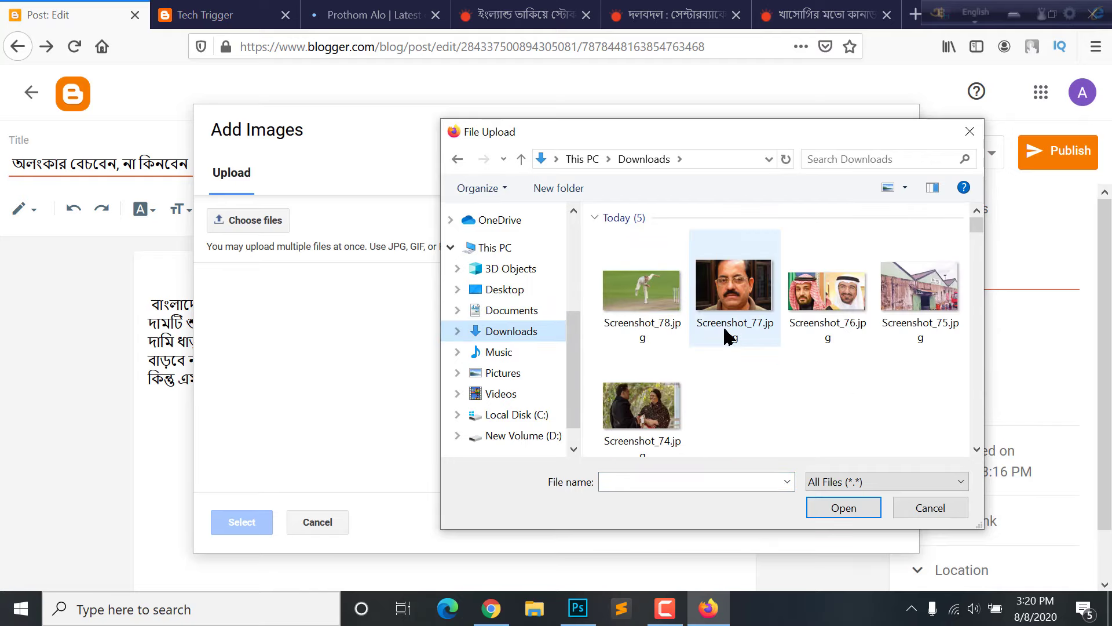
click(637, 430)
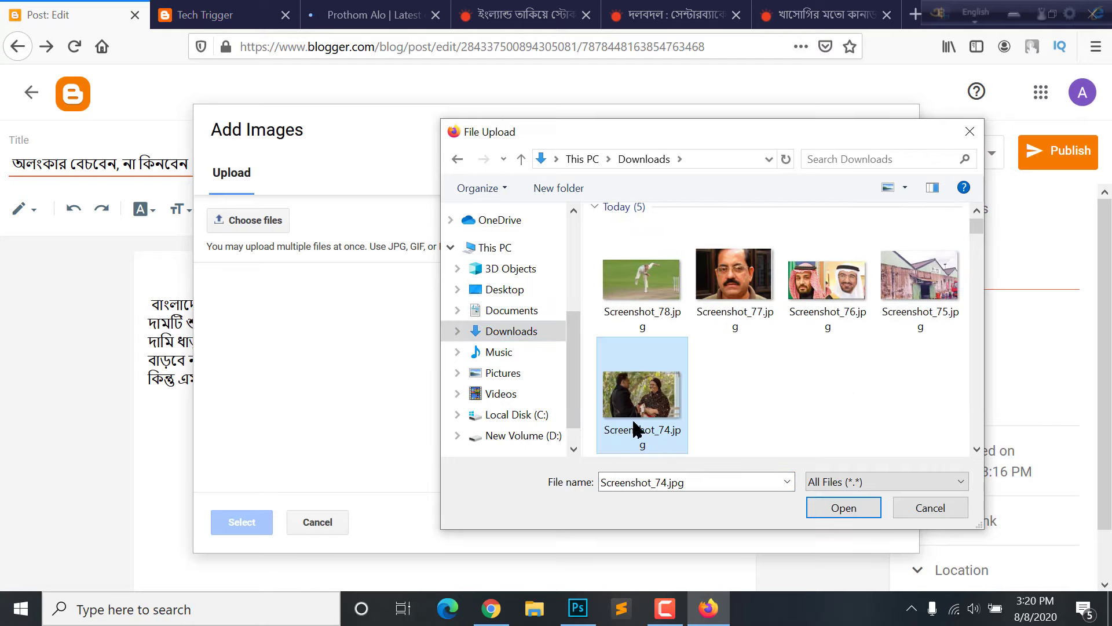
click(837, 484)
click(844, 510)
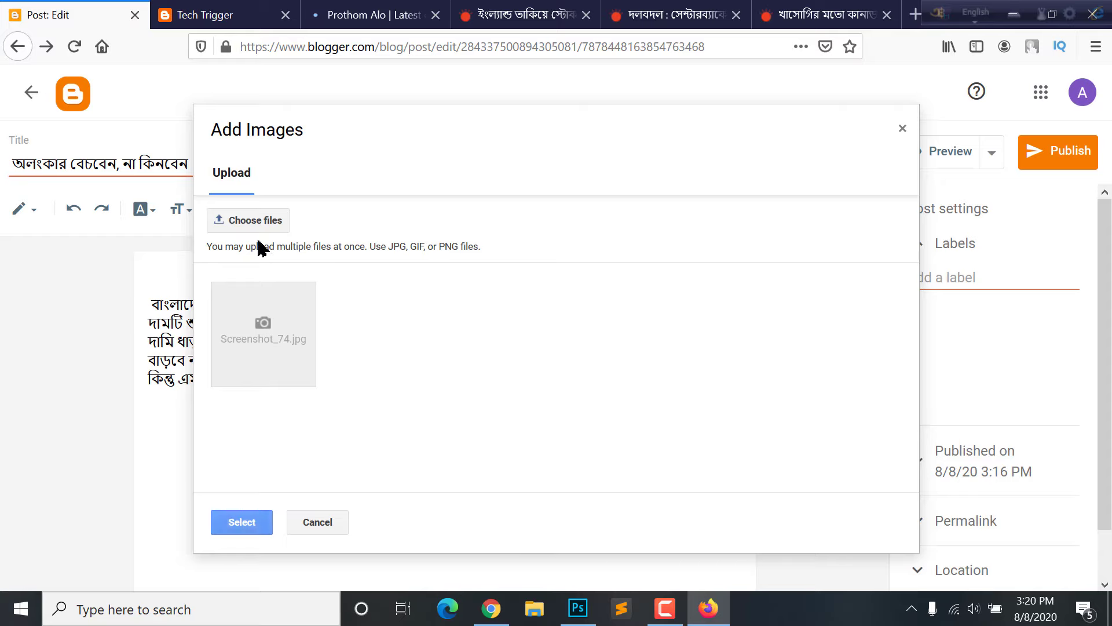
click(238, 522)
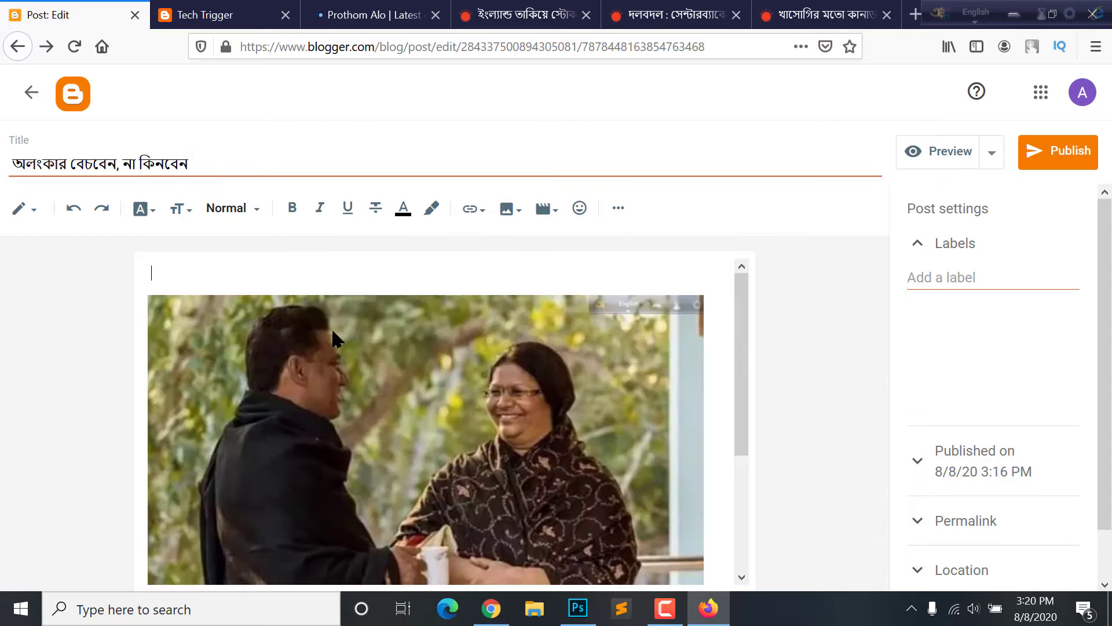
Check the news site's categories and add the labels বাংলাদেশ, আন্তর্জাতিক and খেলা to the post
scroll(463, 391, down, 2)
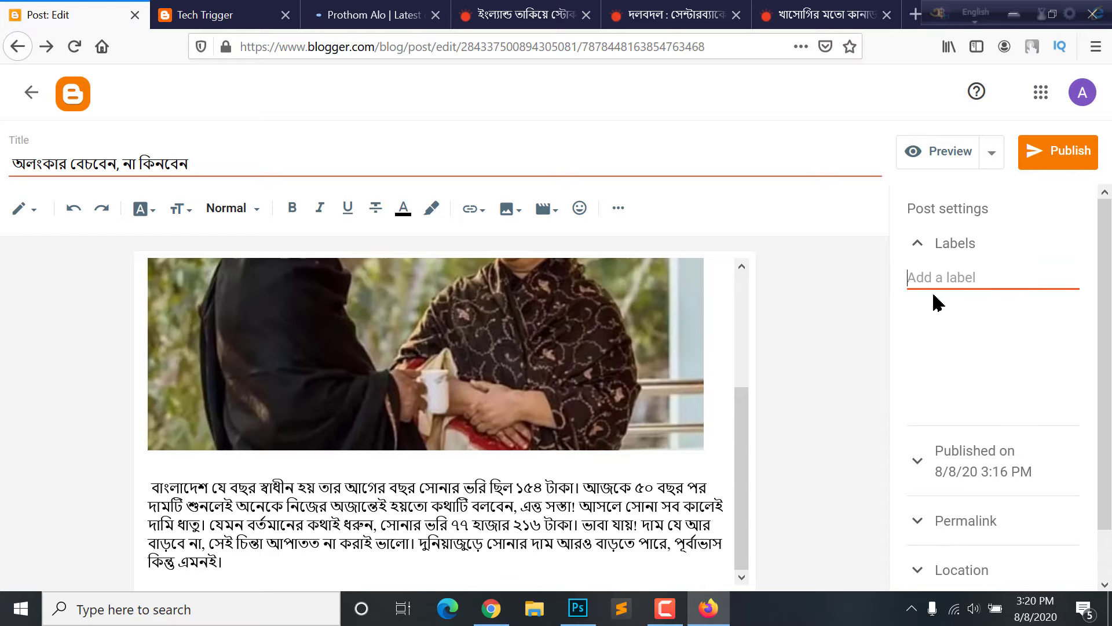
click(374, 14)
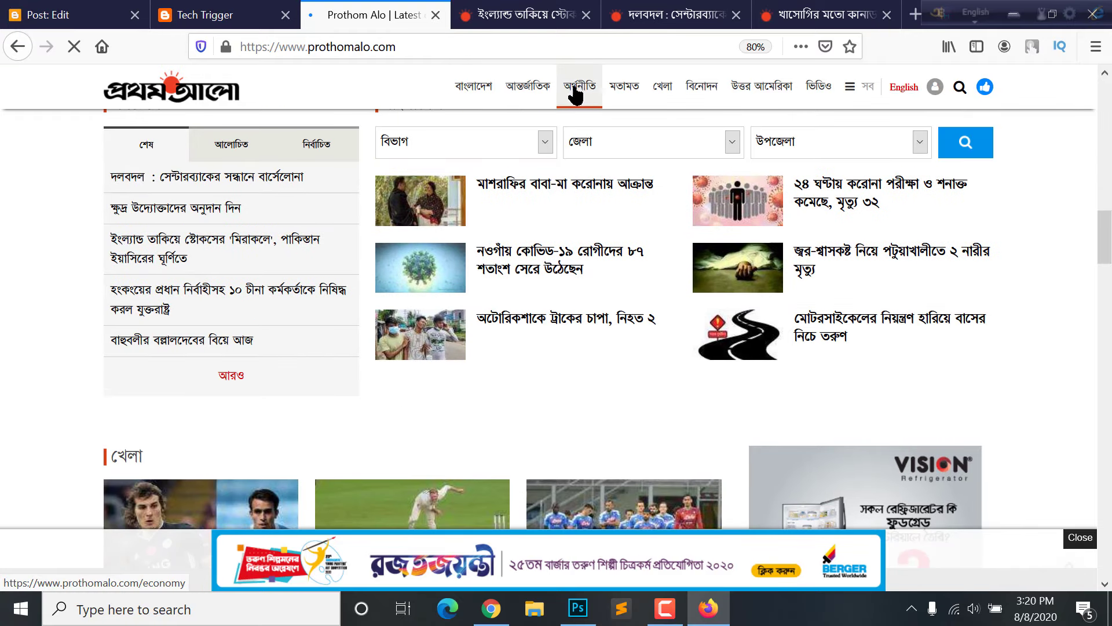
click(59, 9)
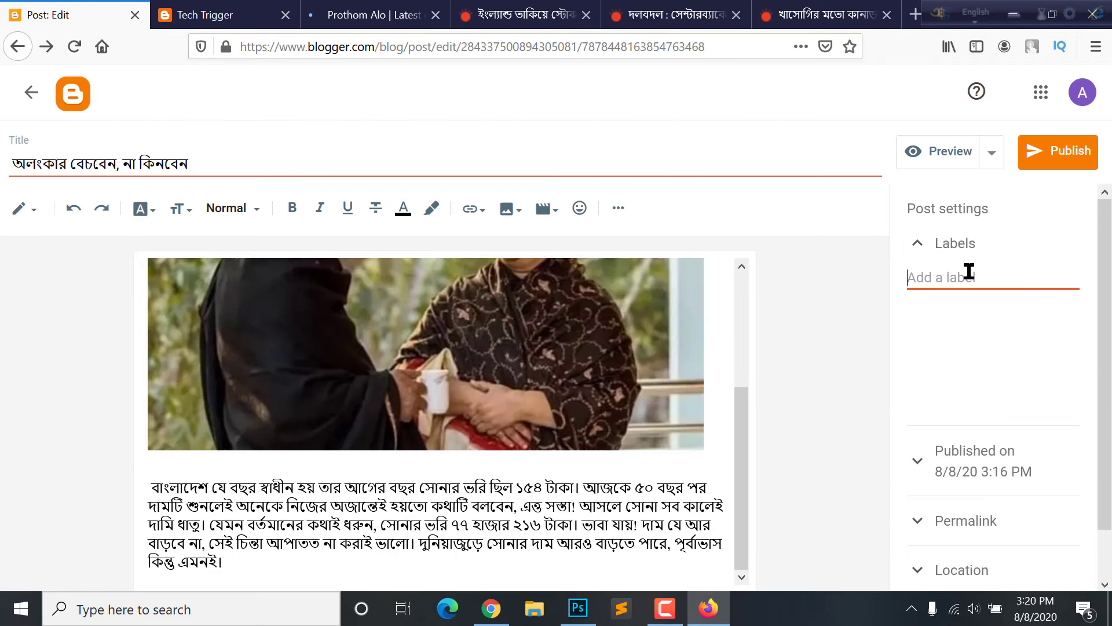
key(F12)
text(banglad)
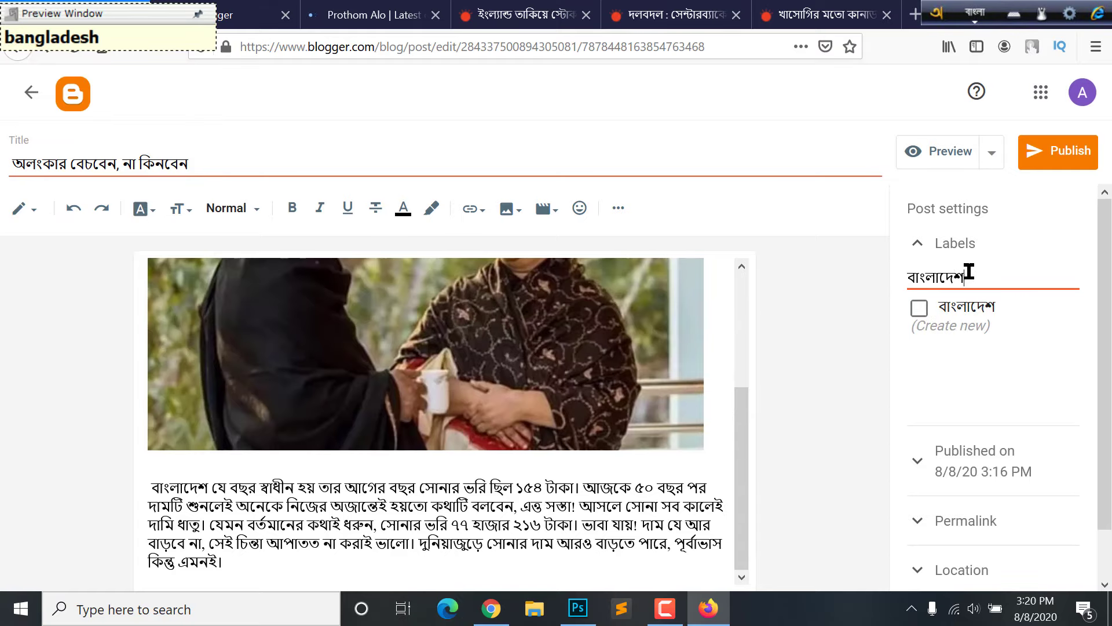
text(esh, antorjatik)
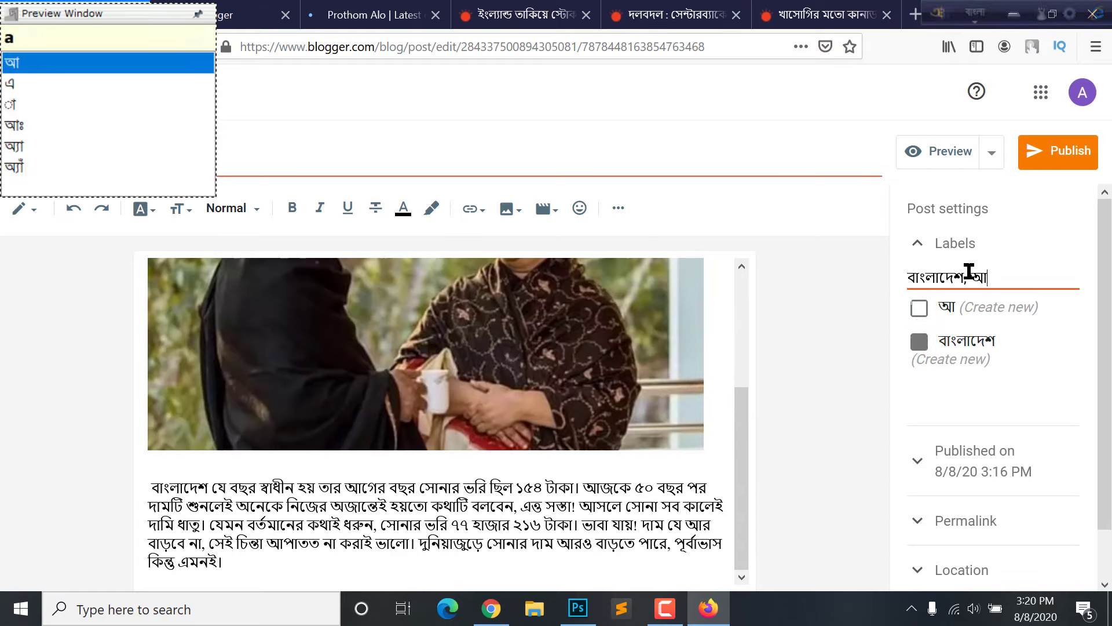
key(Down)
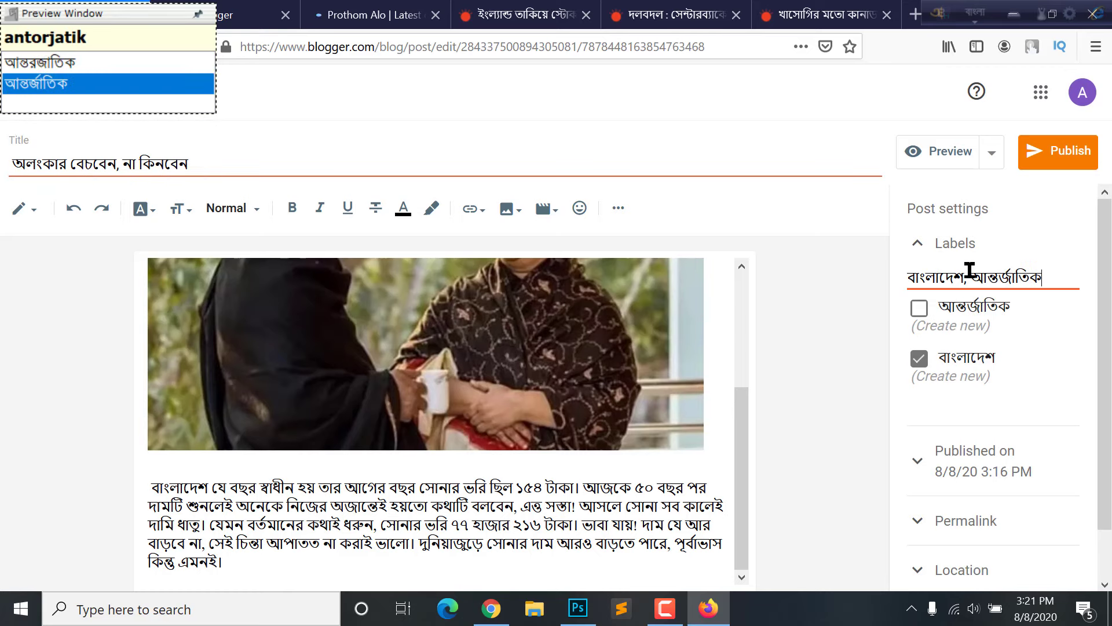
text(, khela)
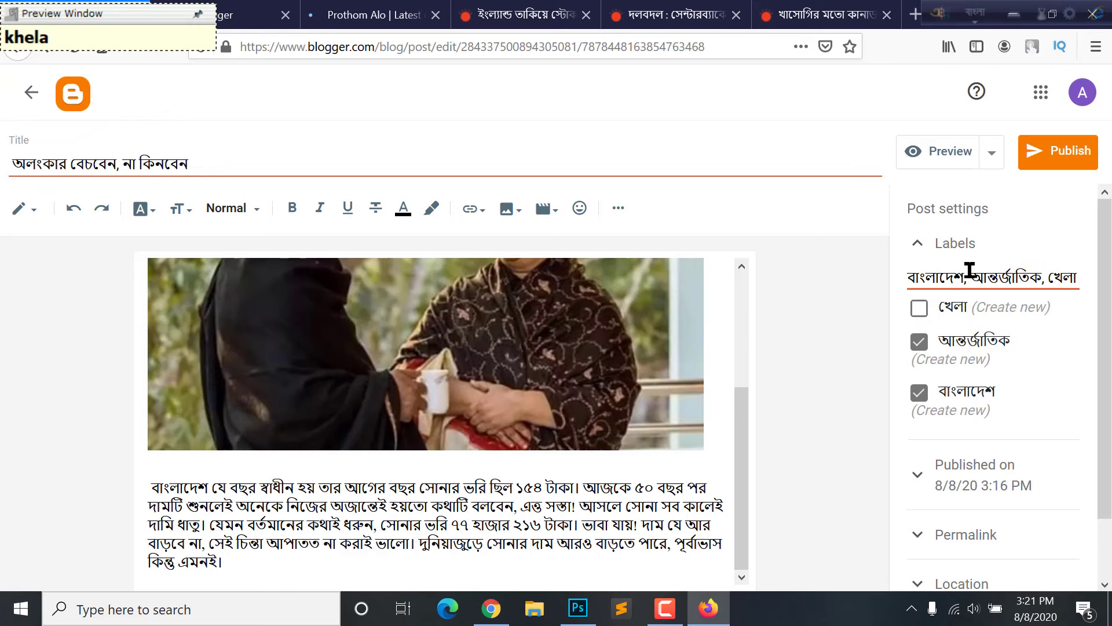
text(,)
Consult the news site's categories again and add the labels বিনোদন and অর্থনীতি to the post
click(400, 14)
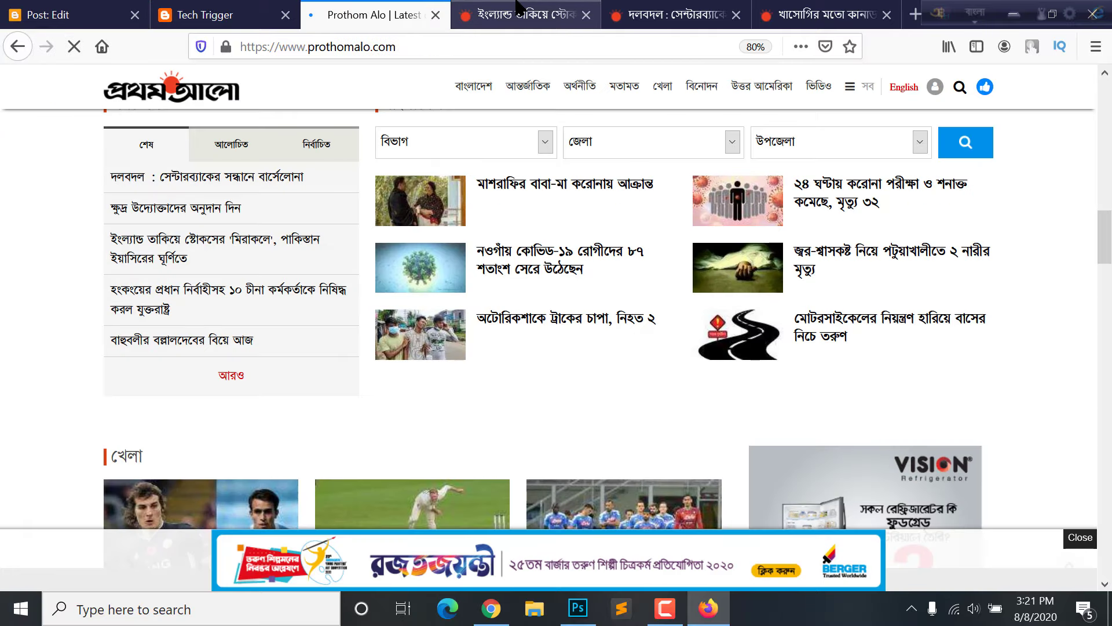
click(75, 12)
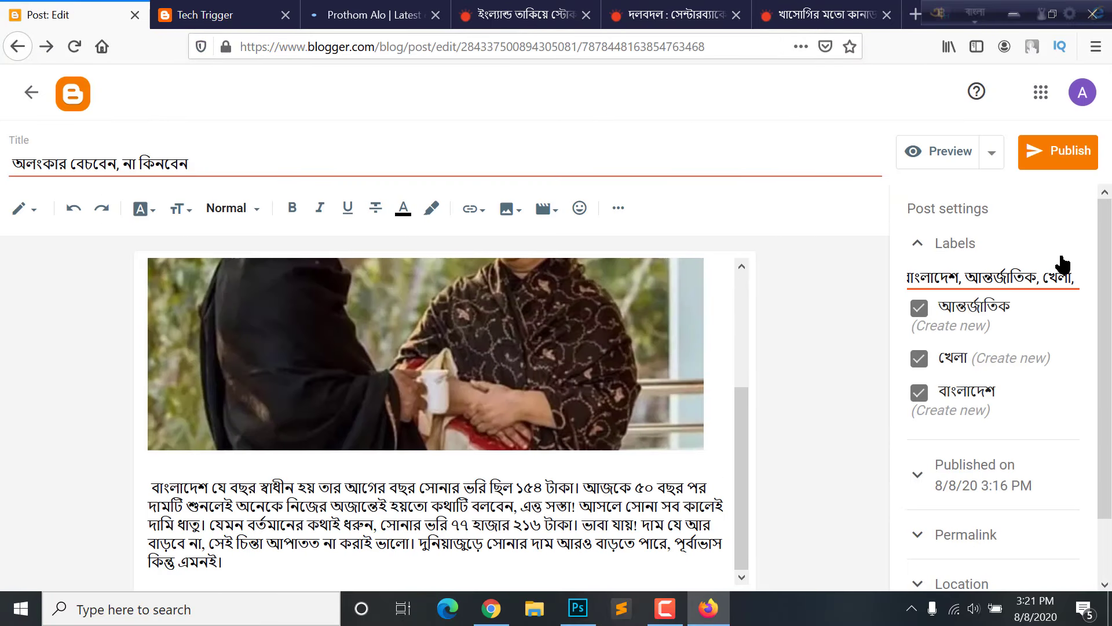
text(binOdon, orthoniti)
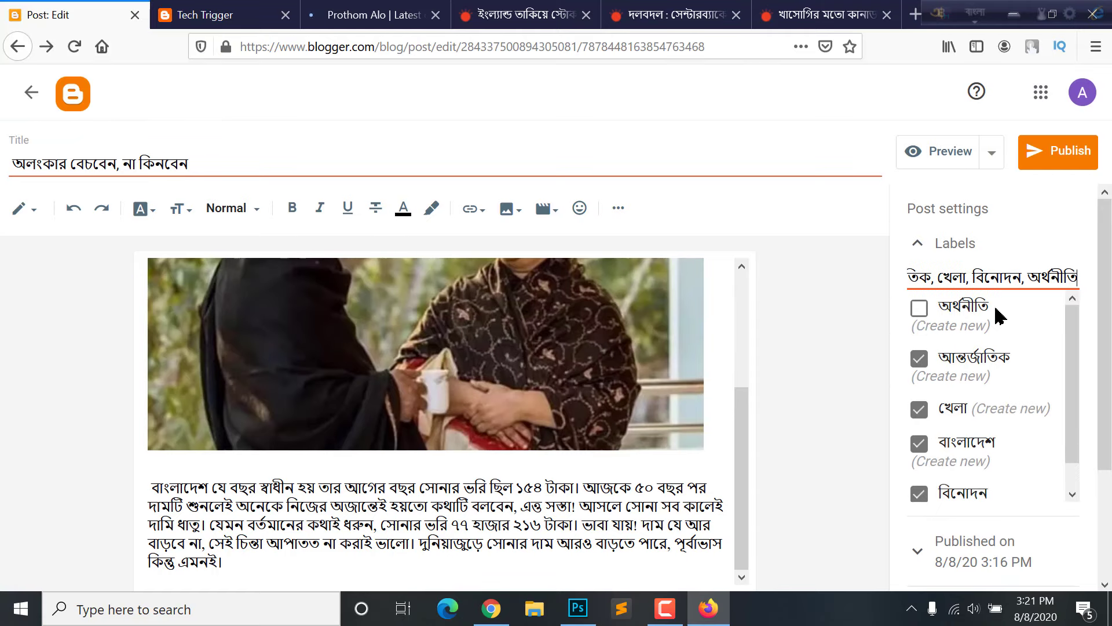
scroll(1025, 418, down, 1)
scroll(985, 442, up, 1)
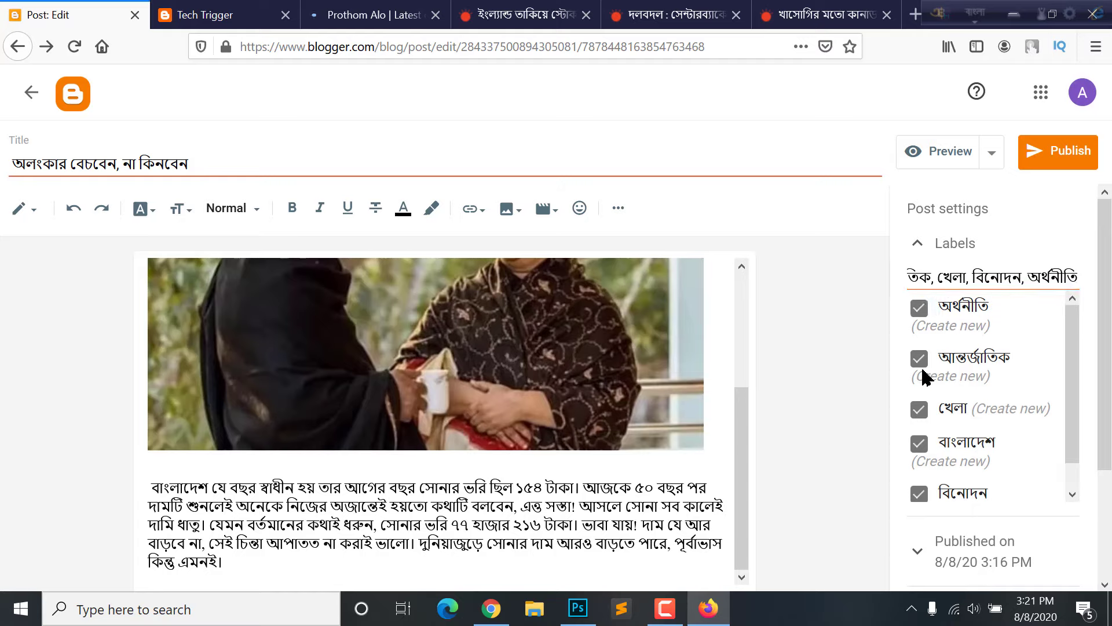
Review the assigned labels and publish the post to the blog
scroll(983, 375, down, 1)
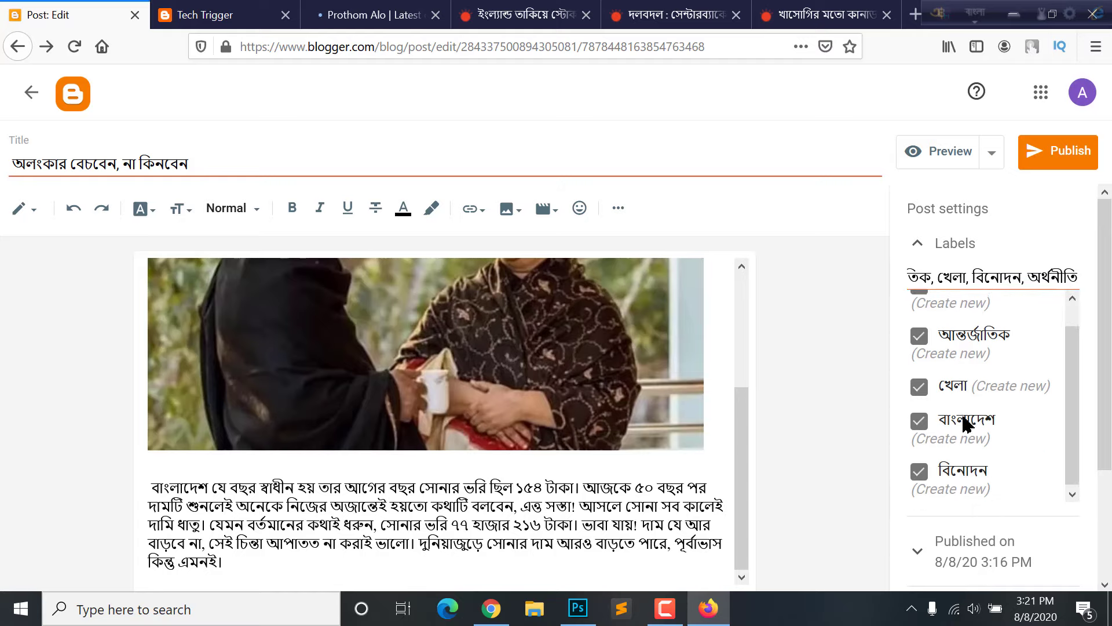
scroll(933, 374, up, 1)
scroll(951, 355, down, 1)
scroll(1052, 487, down, 3)
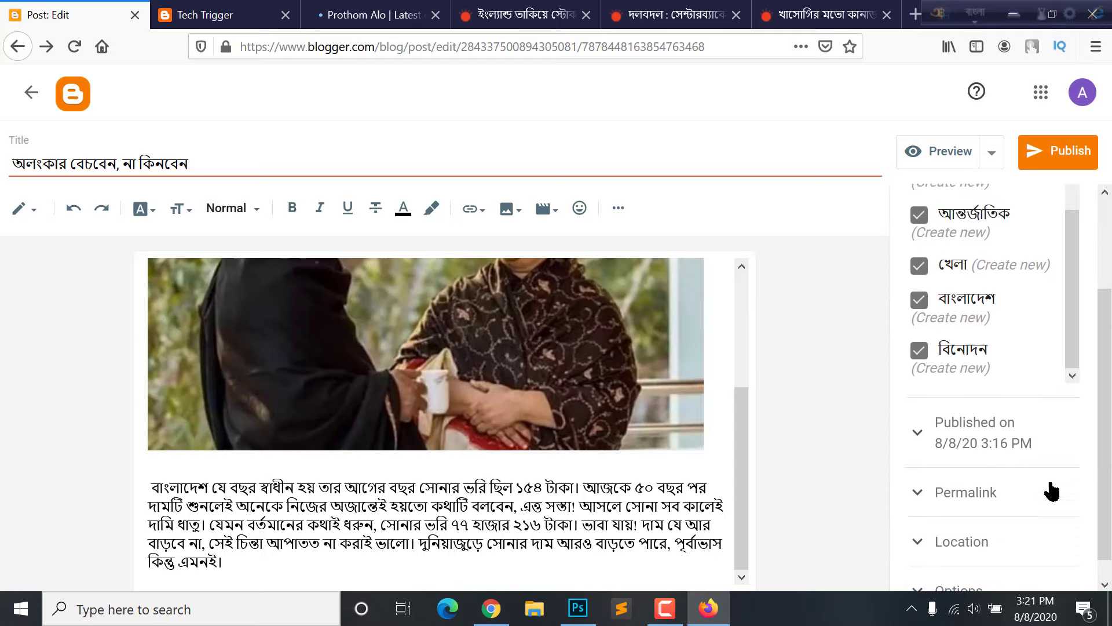
scroll(954, 466, up, 3)
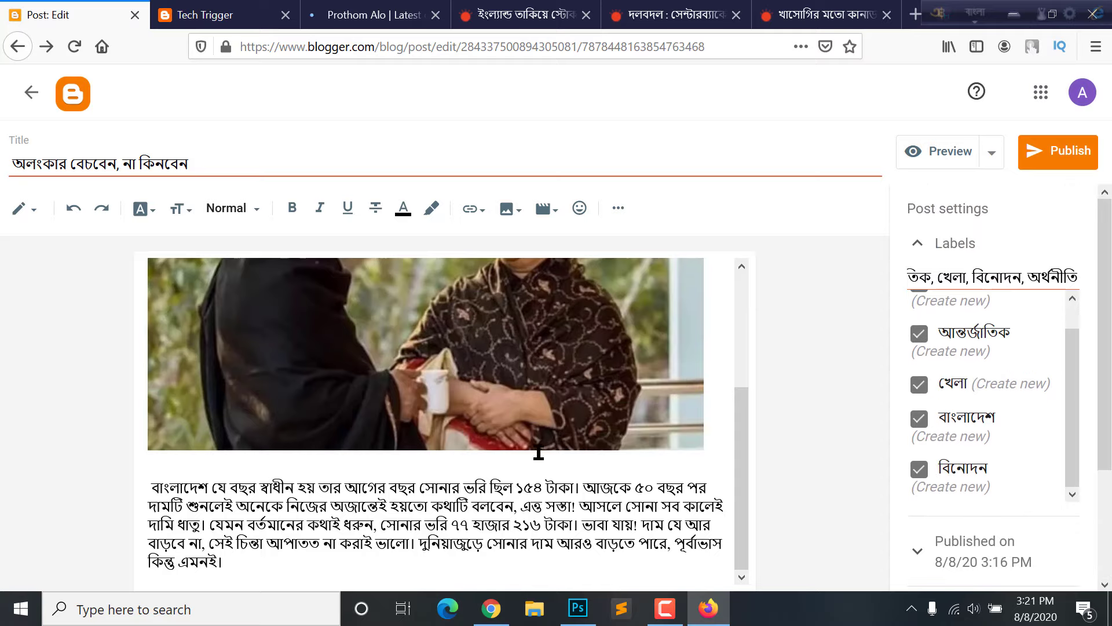
click(1066, 157)
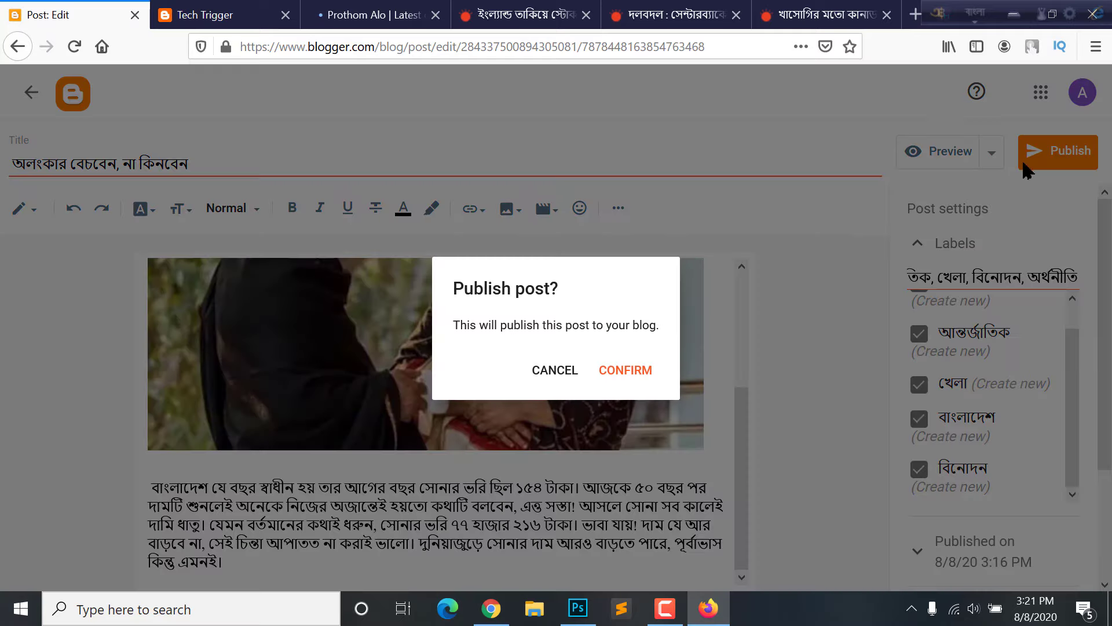
click(643, 371)
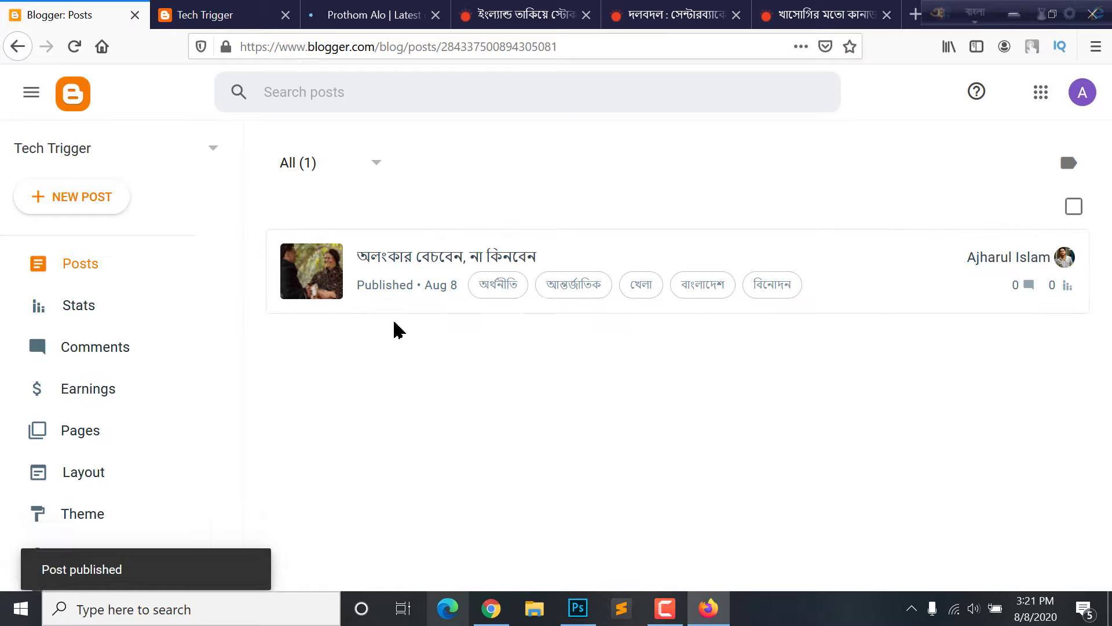
Start a new post and title it with the headline copied from the football article, দলবদল : সেন্টারব্যাকের সন্ধানে বার্সেলোনা
click(99, 194)
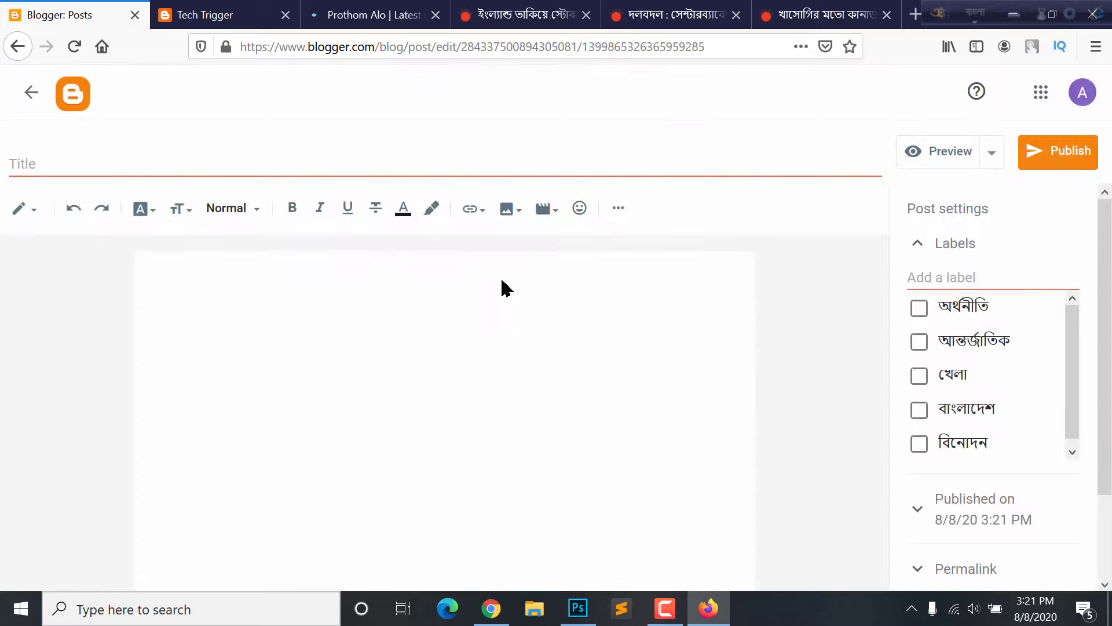
click(400, 10)
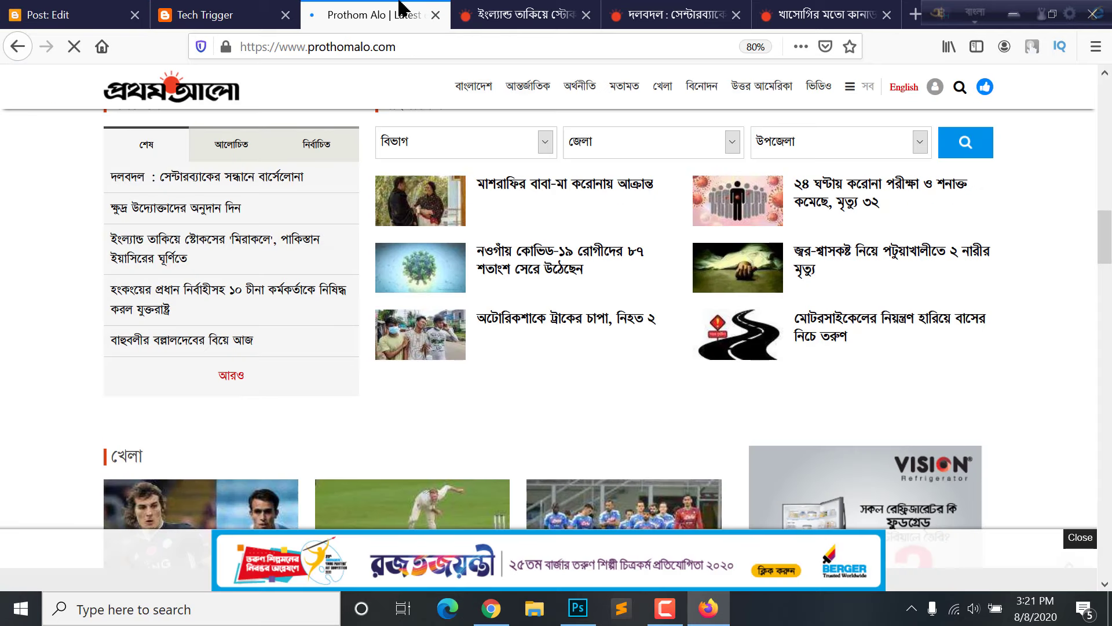
click(539, 9)
click(666, 14)
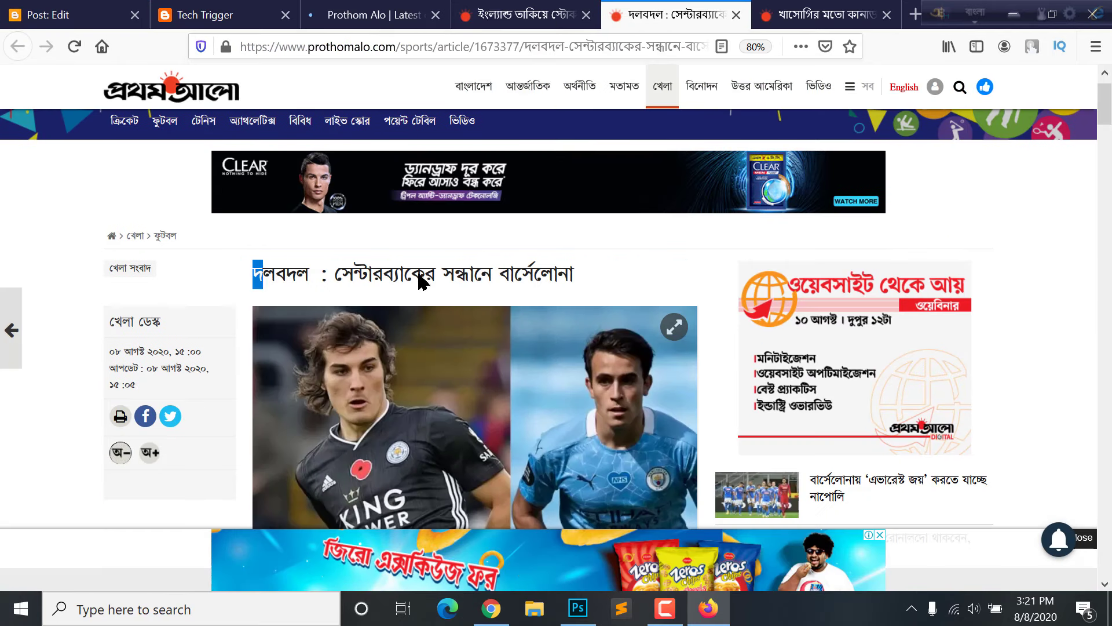
drag(600, 266, 275, 295)
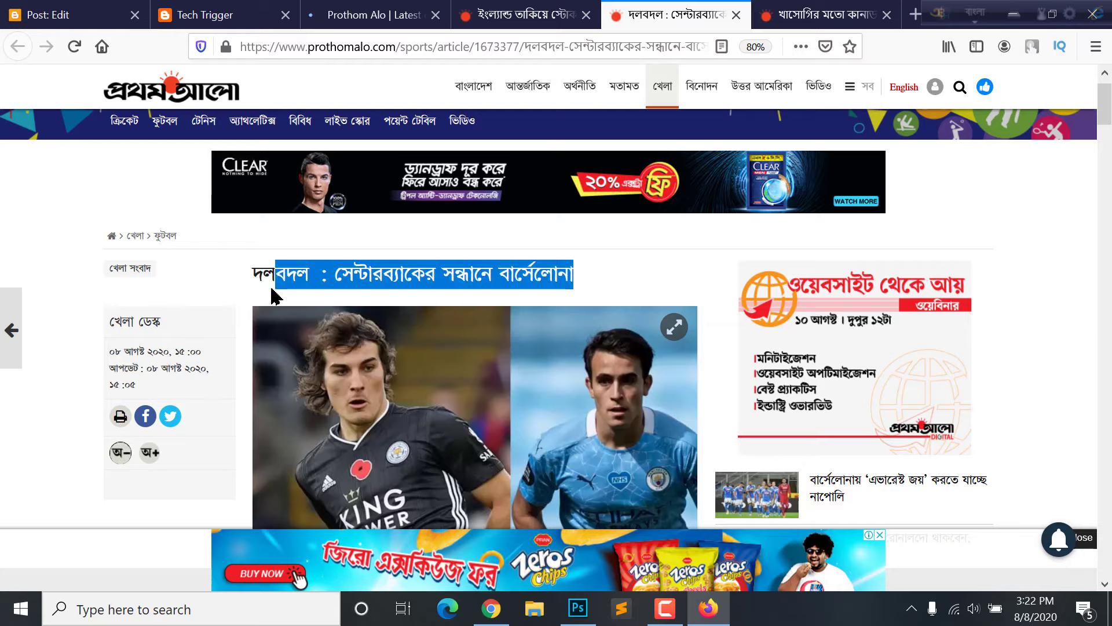
click(214, 15)
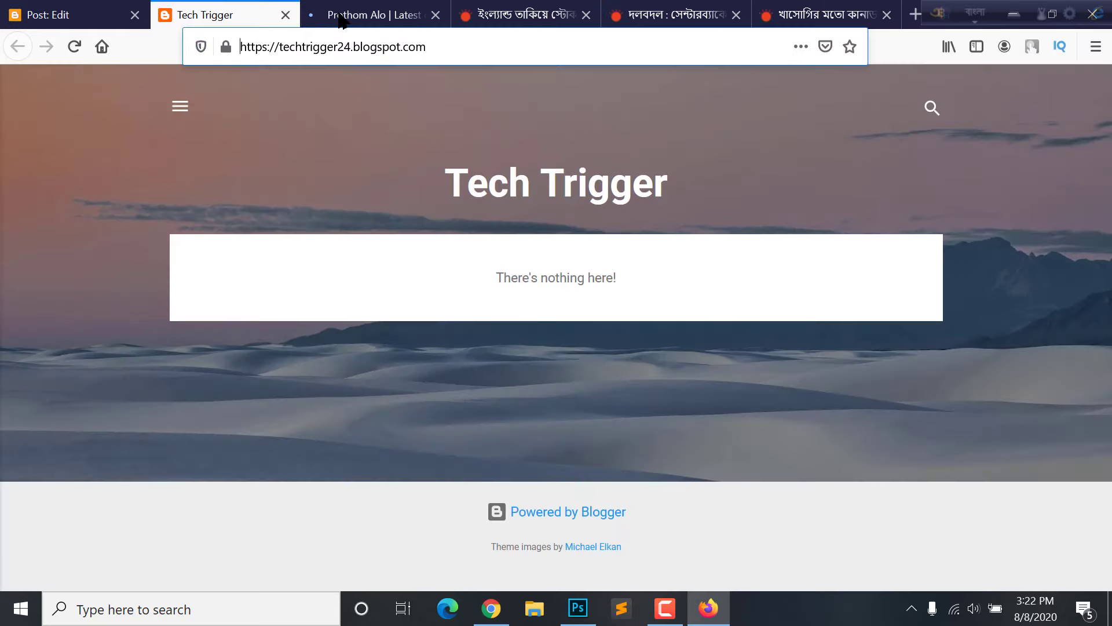
click(46, 9)
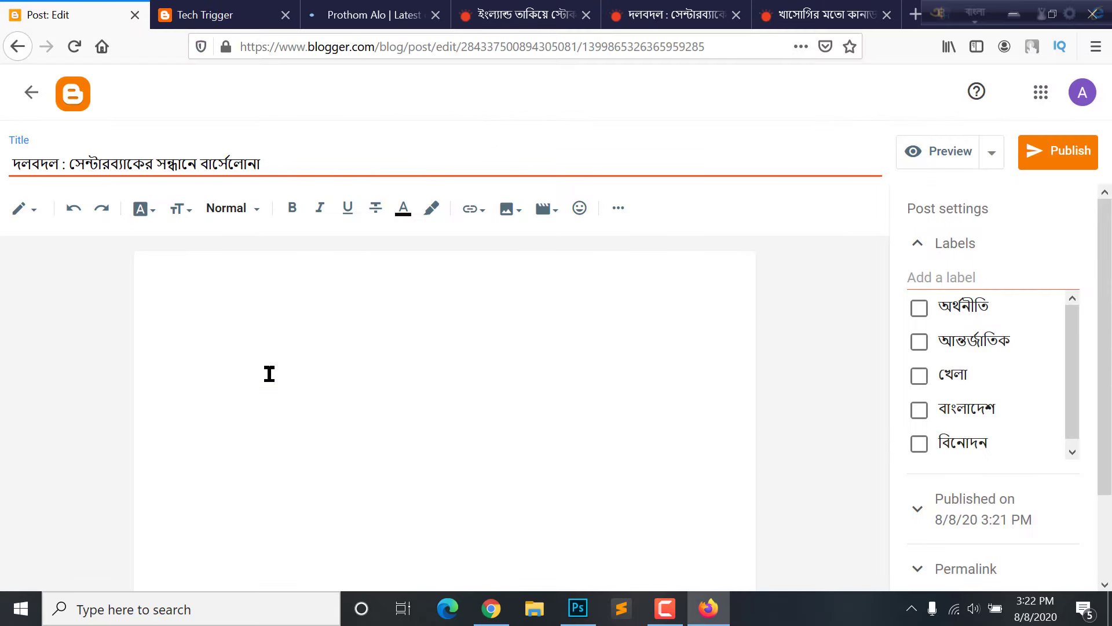
Copy the opening paragraphs of the England cricket article on Prothom Alo and paste them into the body of the new post
click(524, 14)
scroll(570, 313, down, 4)
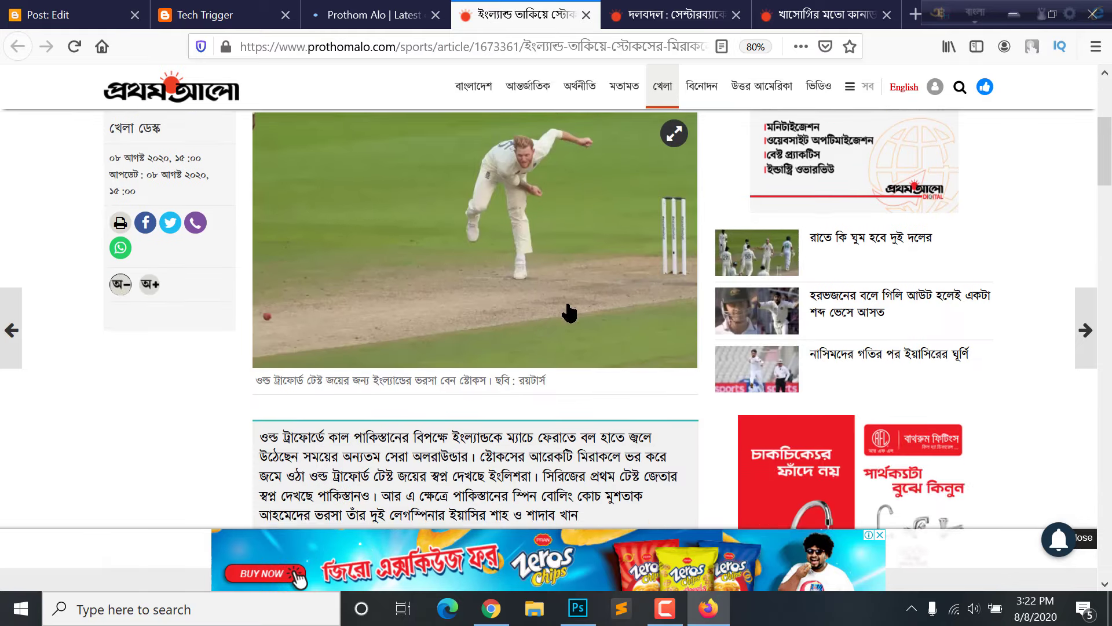
scroll(570, 313, down, 3)
scroll(275, 369, down, 3)
drag(286, 280, 566, 385)
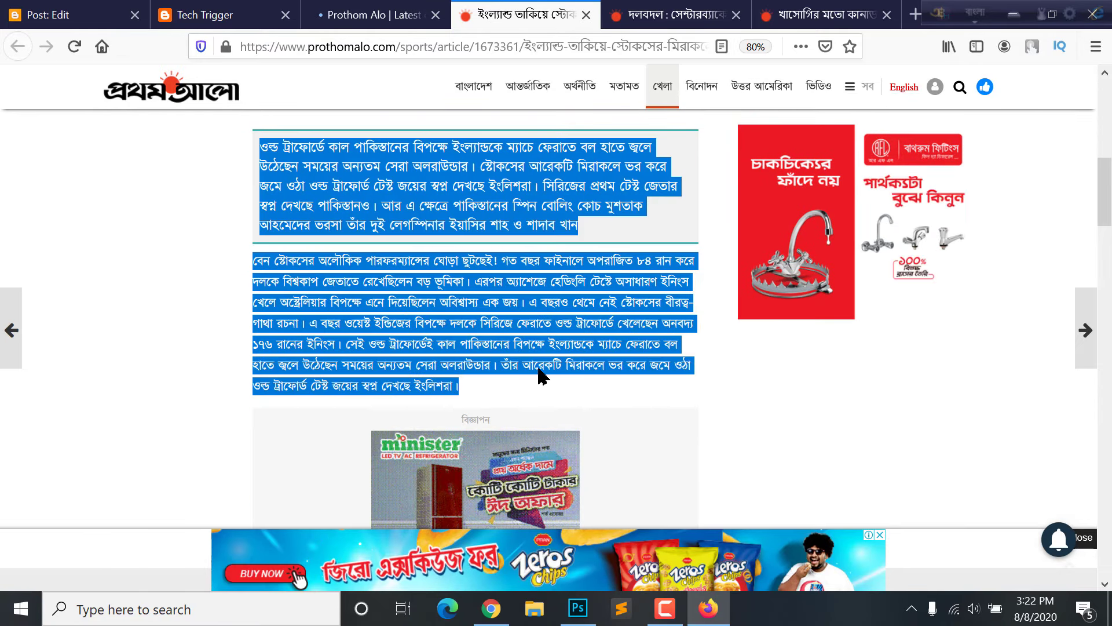
scroll(542, 375, up, 3)
scroll(307, 314, down, 3)
click(137, 20)
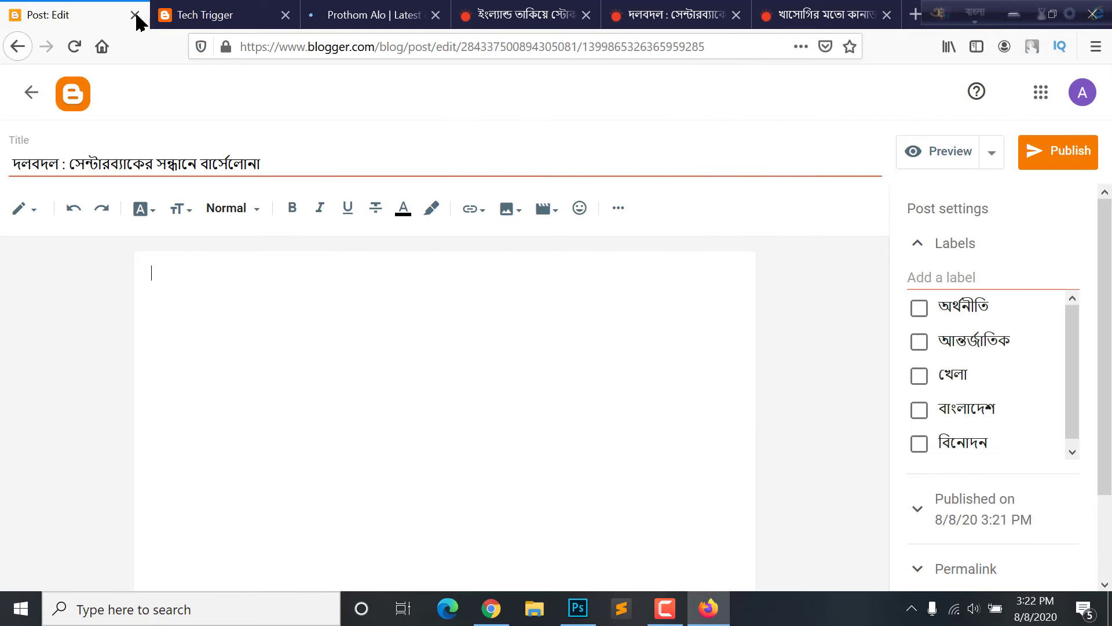
click(301, 332)
key(ctrl+v)
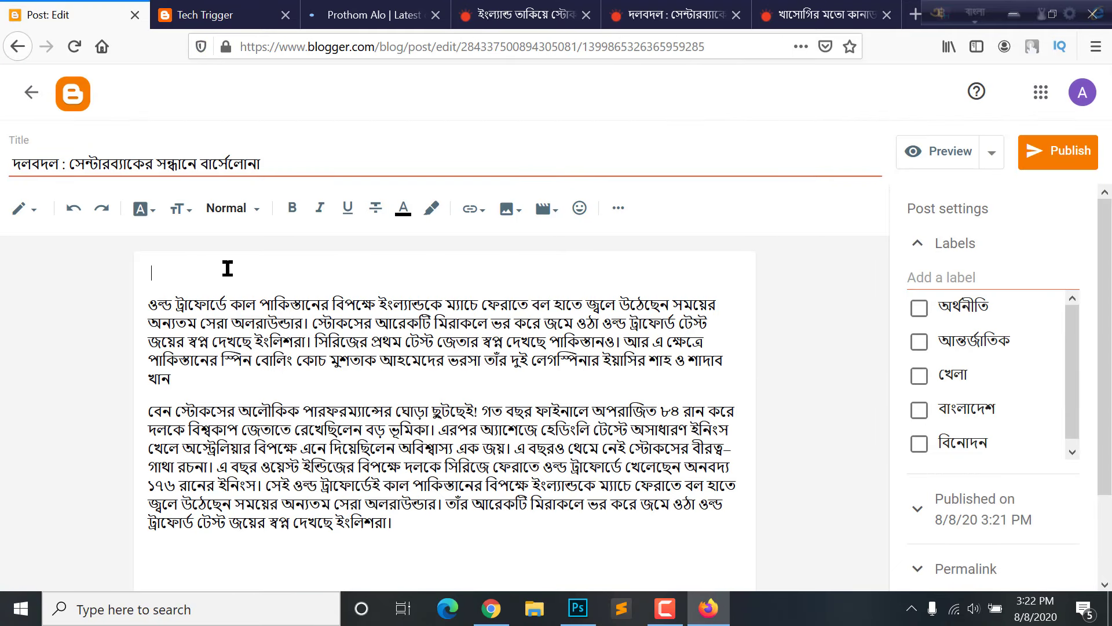
Insert the cricket bowler image at the start of the post, assign all five category labels and publish it
click(510, 209)
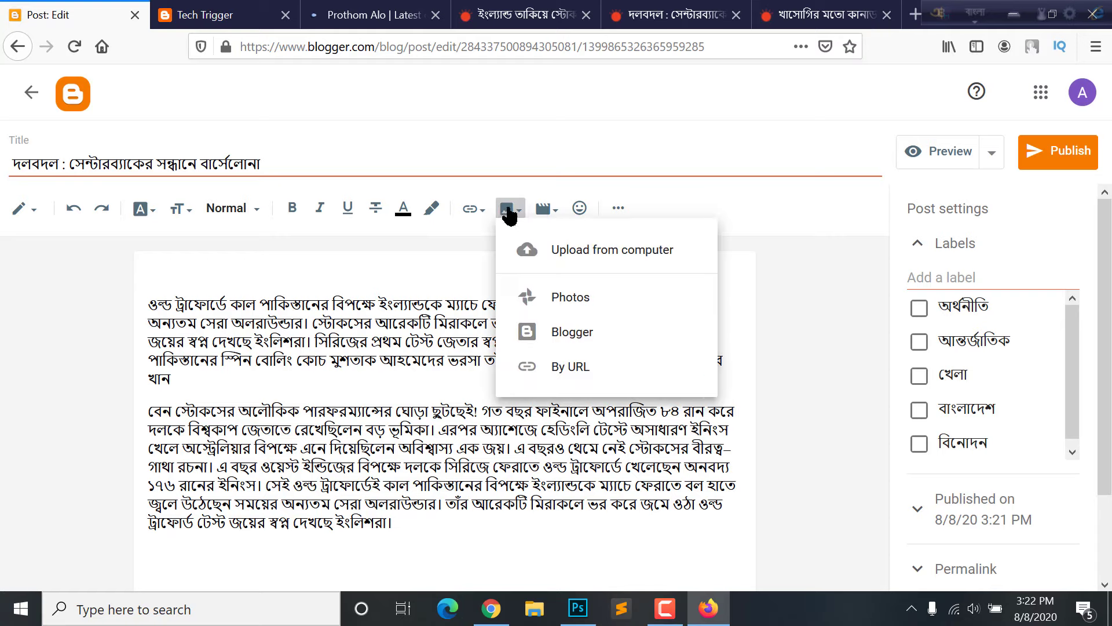
click(920, 342)
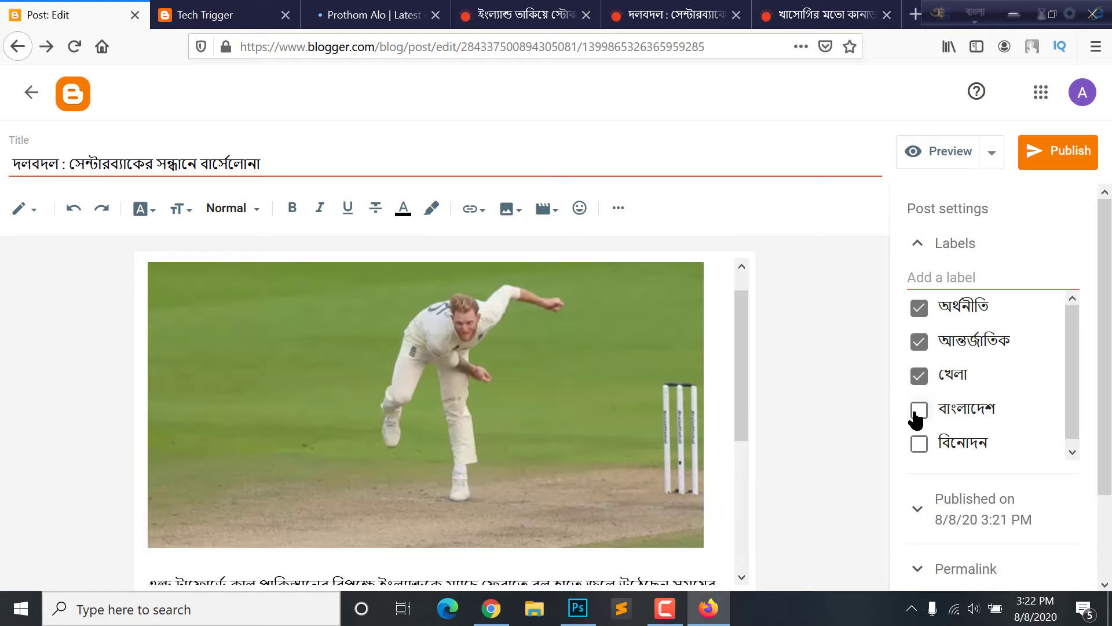
click(1050, 167)
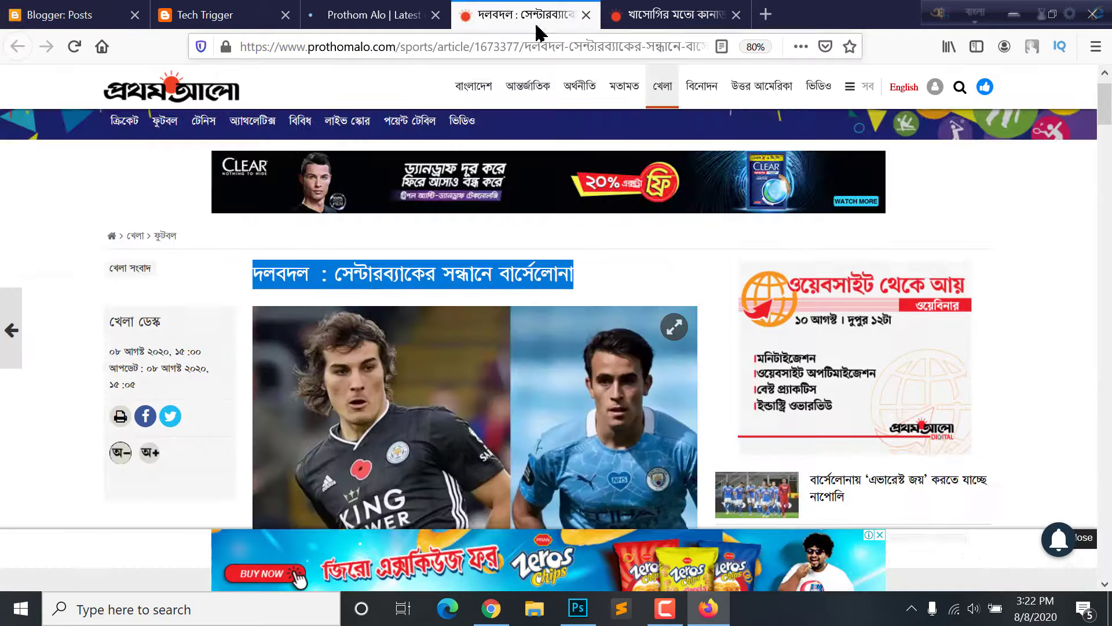
Create another post titled দলবদল : সেন্টারব্যাকের সন্ধানে বার্সেলোনা with the football article's text and the image of two players shaking hands
scroll(323, 318, down, 5)
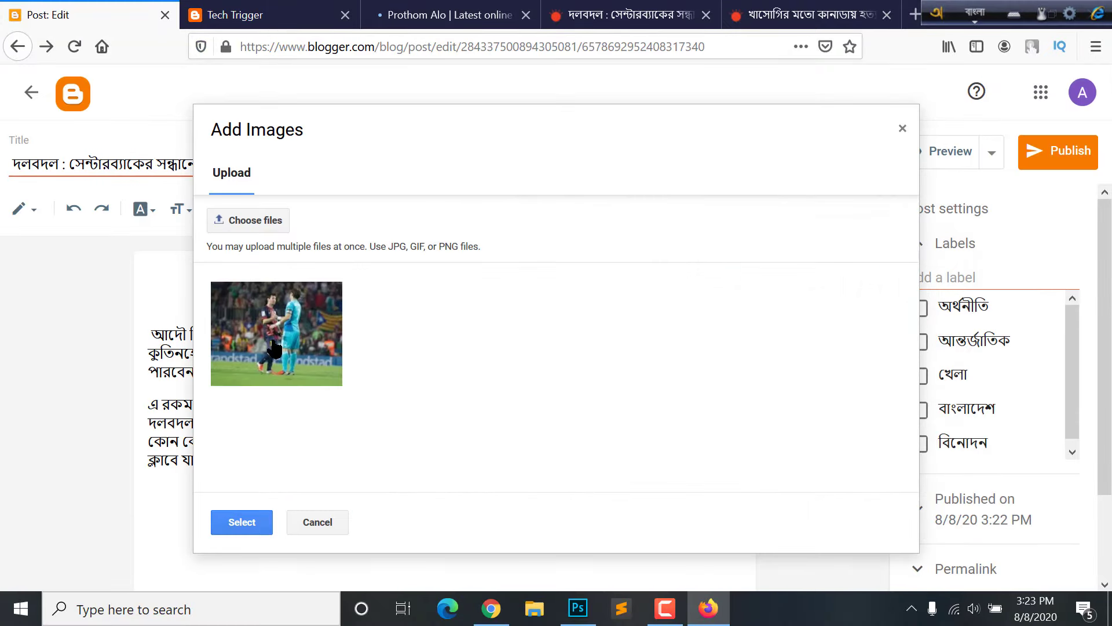
click(241, 543)
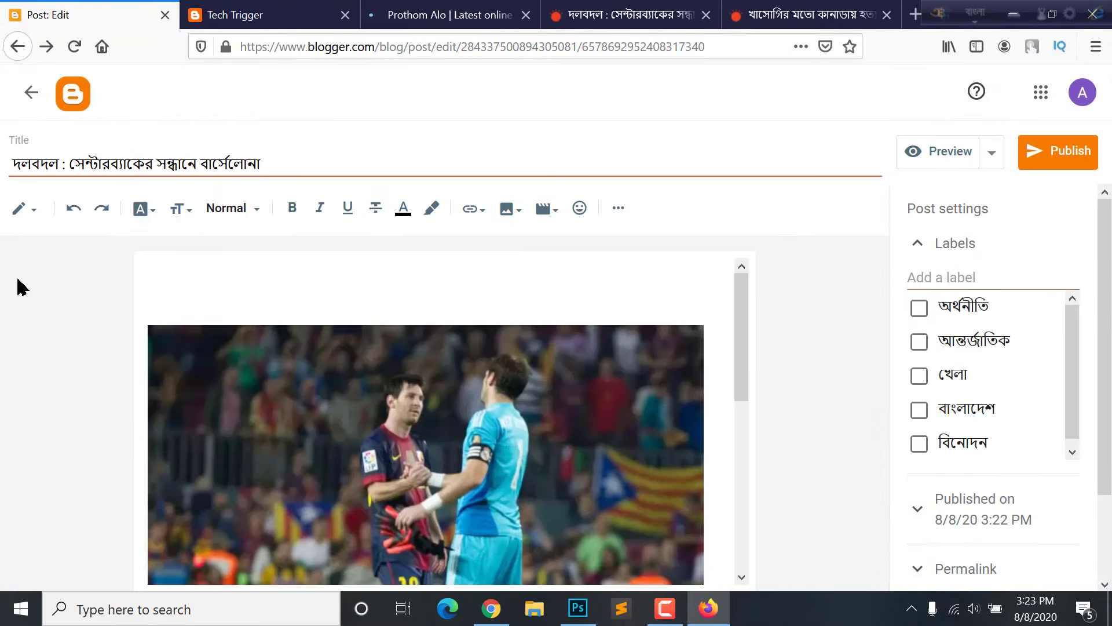
Create and publish the post খাসোগির মতো কানাডায় হত্যা মিশন with the article's text, all five labels and an image uploaded from the computer
scroll(391, 415, down, 3)
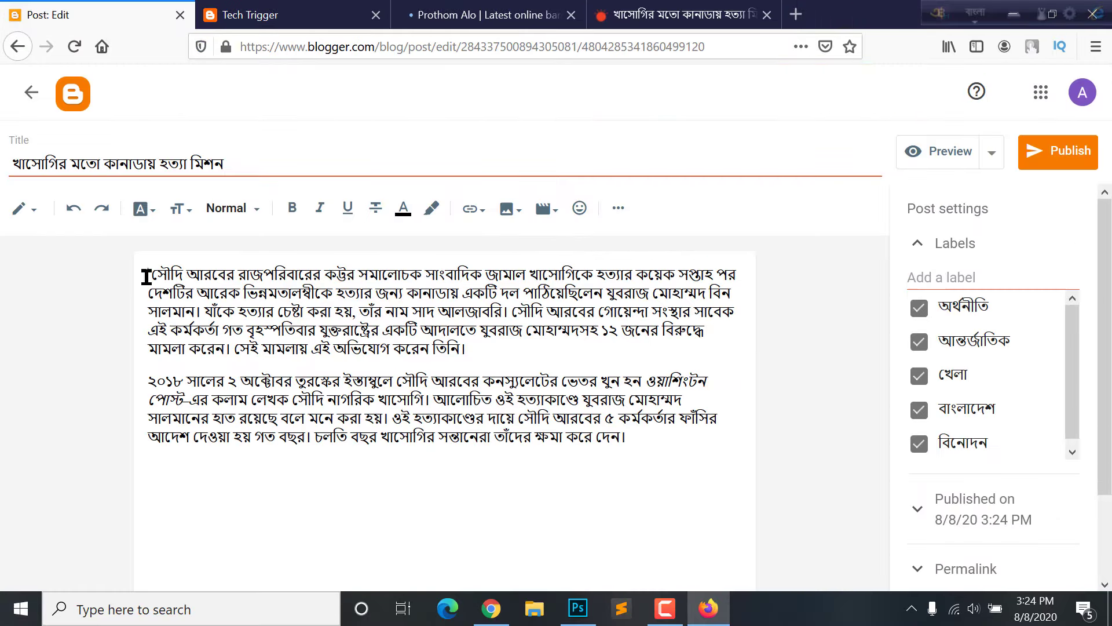
click(510, 208)
click(544, 251)
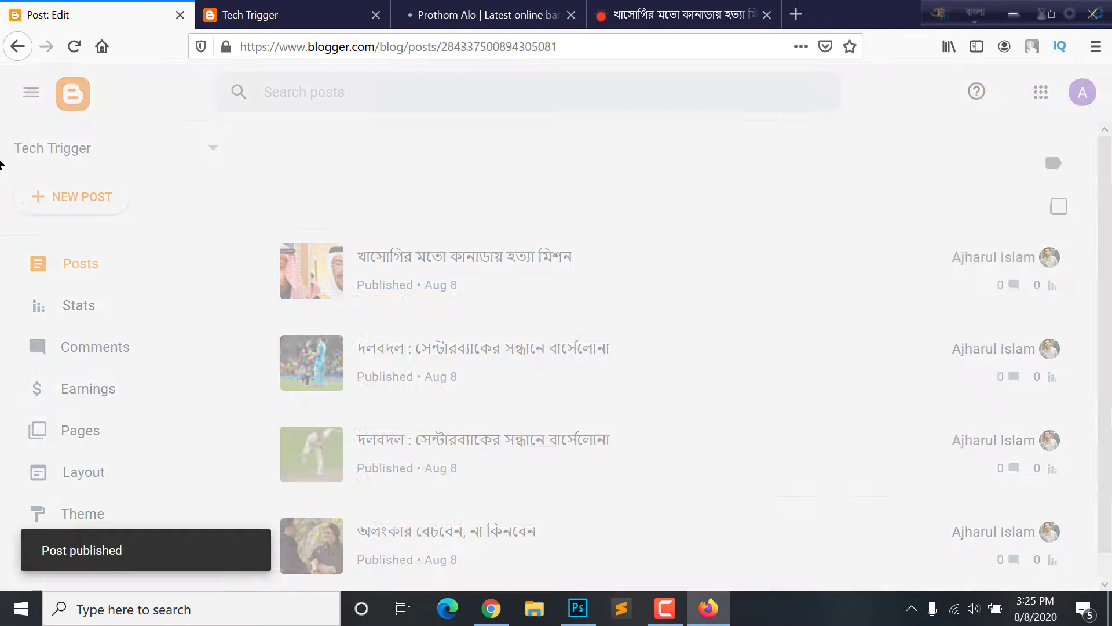
Create and publish the post নওগাঁয় কোভিড-১৯ রোগীদের ৮৭ শতাংশ সেরে উঠেছেন with the article's text, captured virus image and all five labels
click(486, 14)
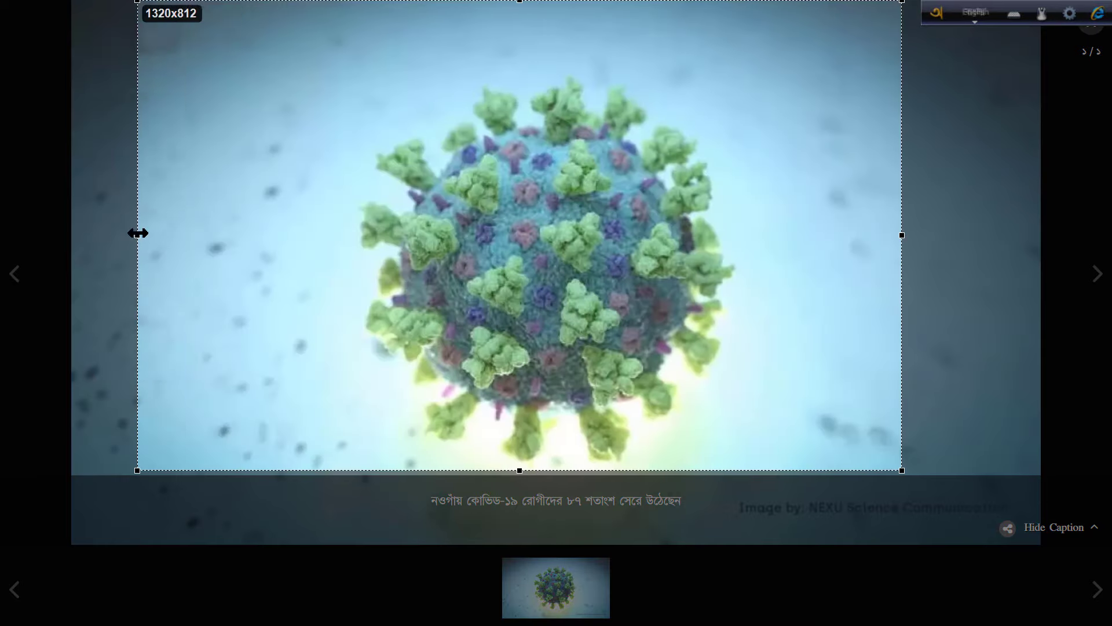
click(290, 10)
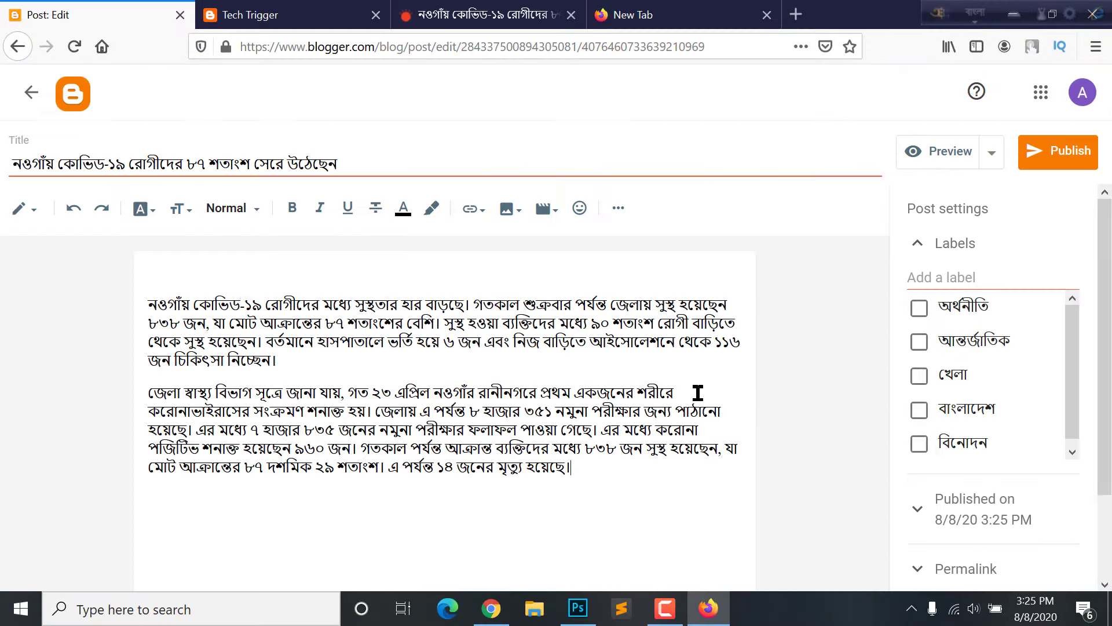
click(534, 255)
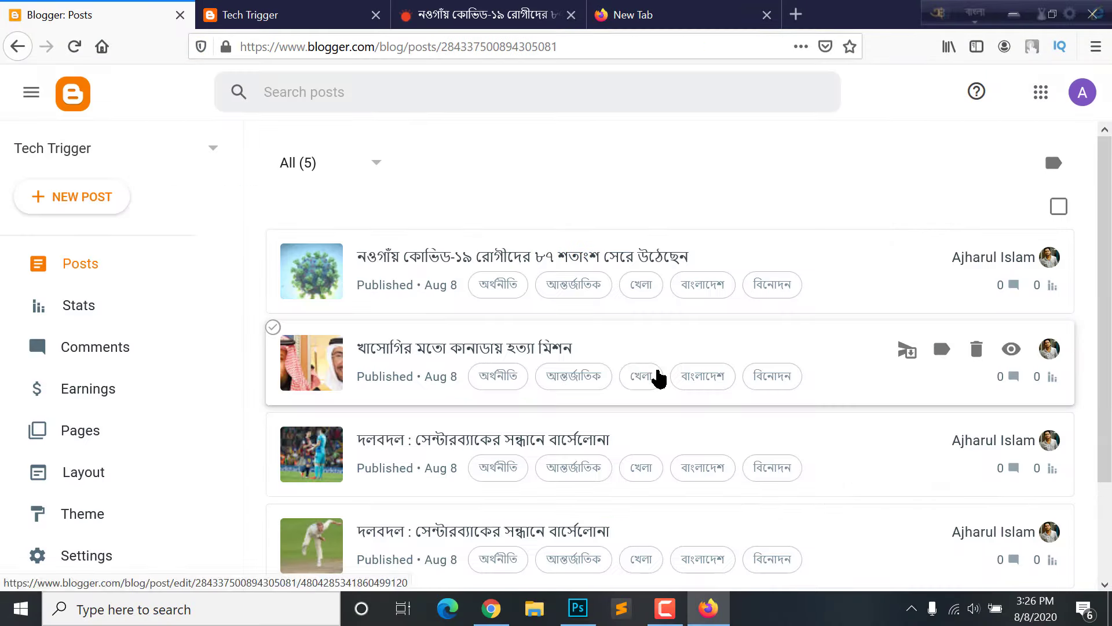
Review the titles, thumbnails and labels of the published posts in the blog's post list
scroll(658, 356, down, 2)
scroll(437, 310, up, 2)
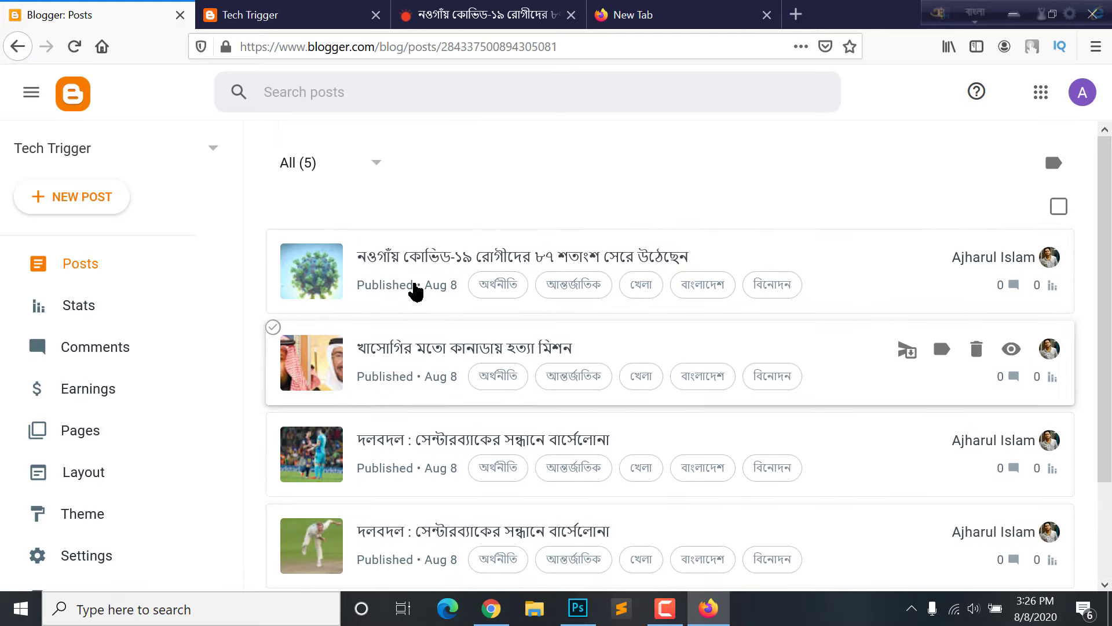
scroll(413, 497, down, 2)
scroll(412, 497, up, 2)
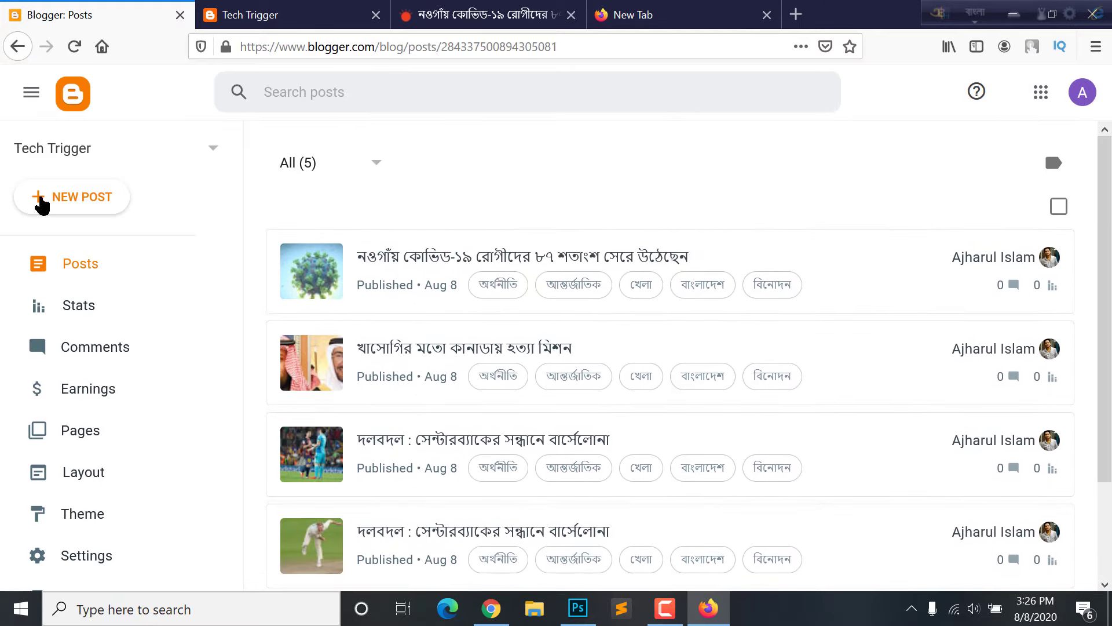
scroll(240, 414, down, 1)
scroll(241, 415, down, 2)
scroll(516, 405, down, 2)
scroll(87, 489, up, 2)
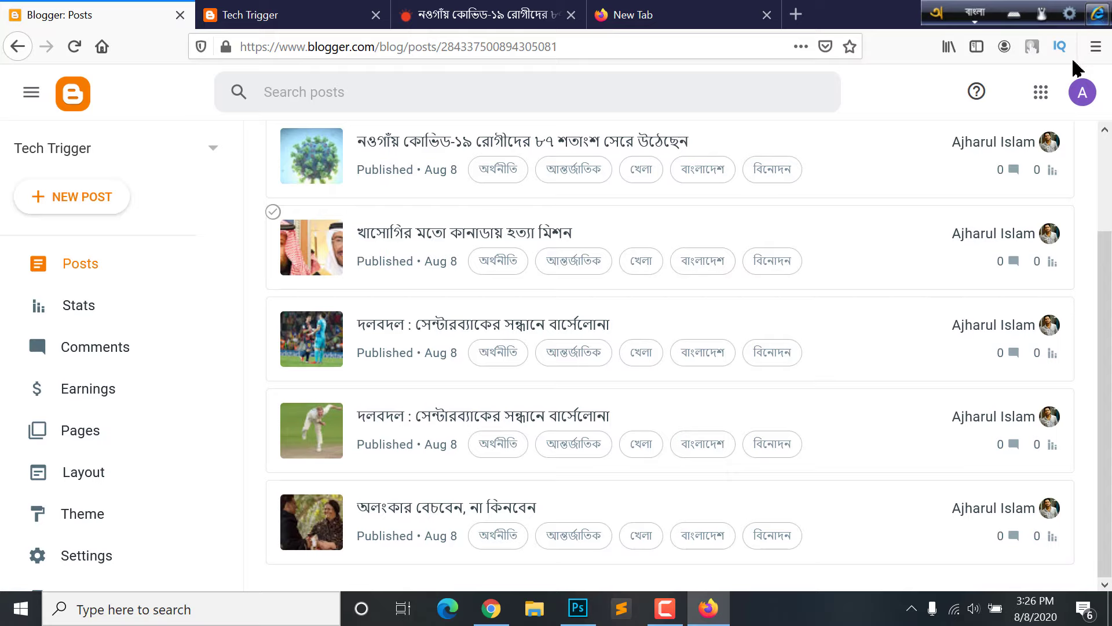
scroll(989, 154, up, 2)
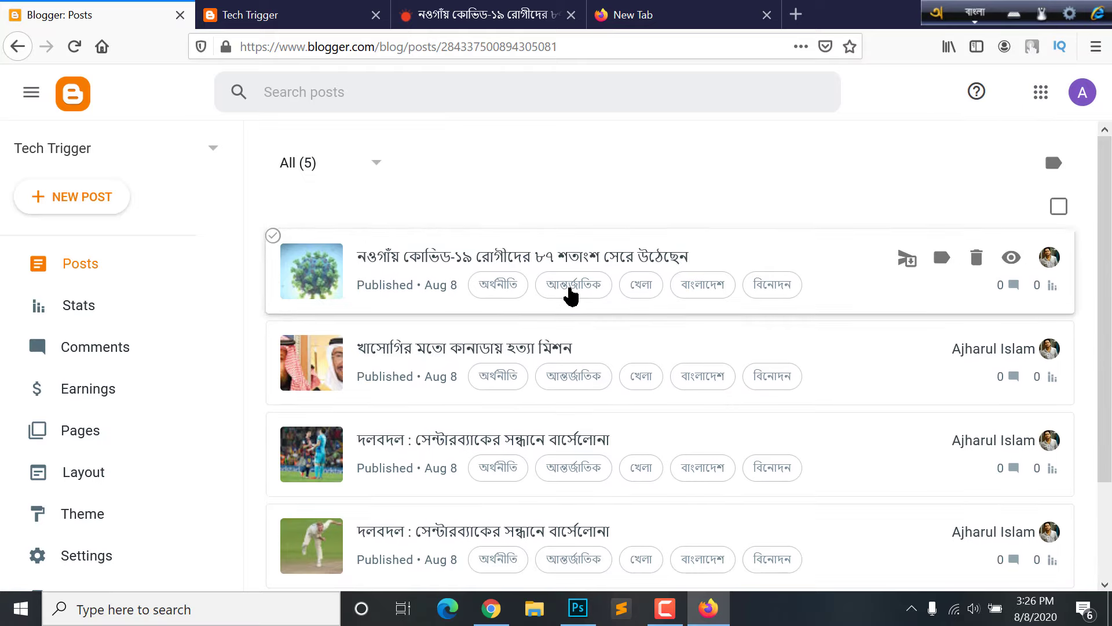
scroll(473, 509, down, 2)
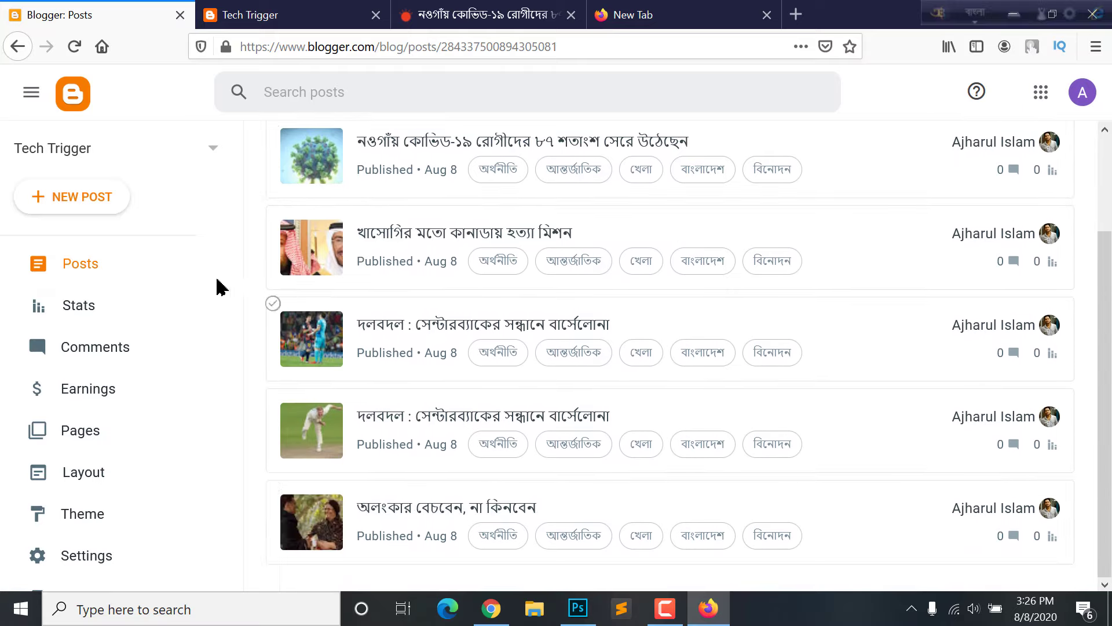
scroll(589, 289, up, 2)
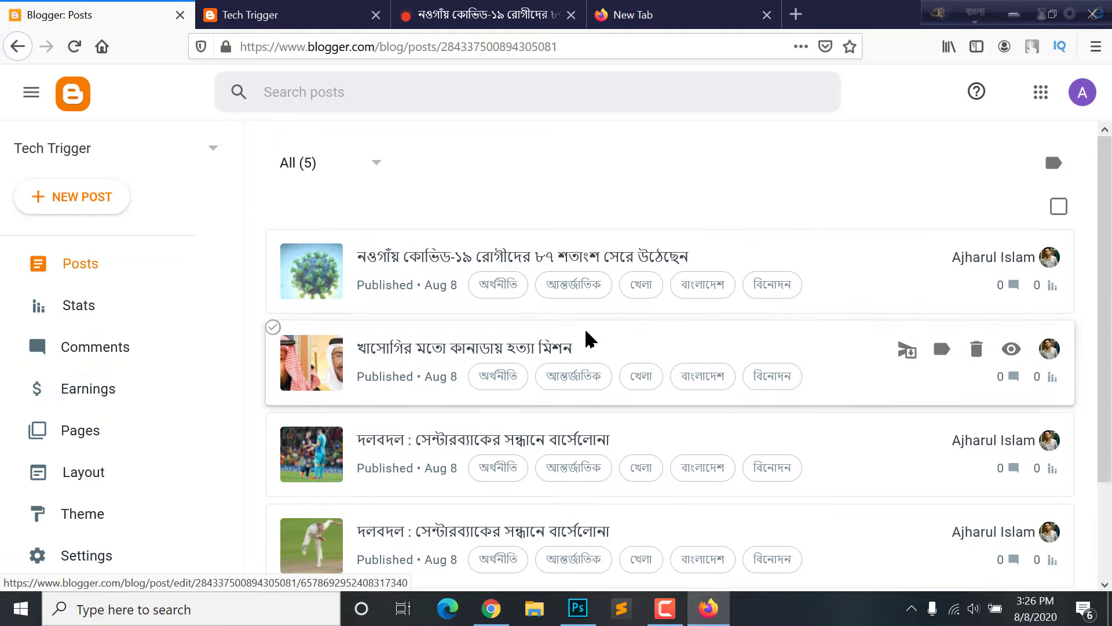
scroll(400, 351, down, 1)
Check how the published posts appear on the live Tech Trigger blog, from the newest to the oldest
click(278, 15)
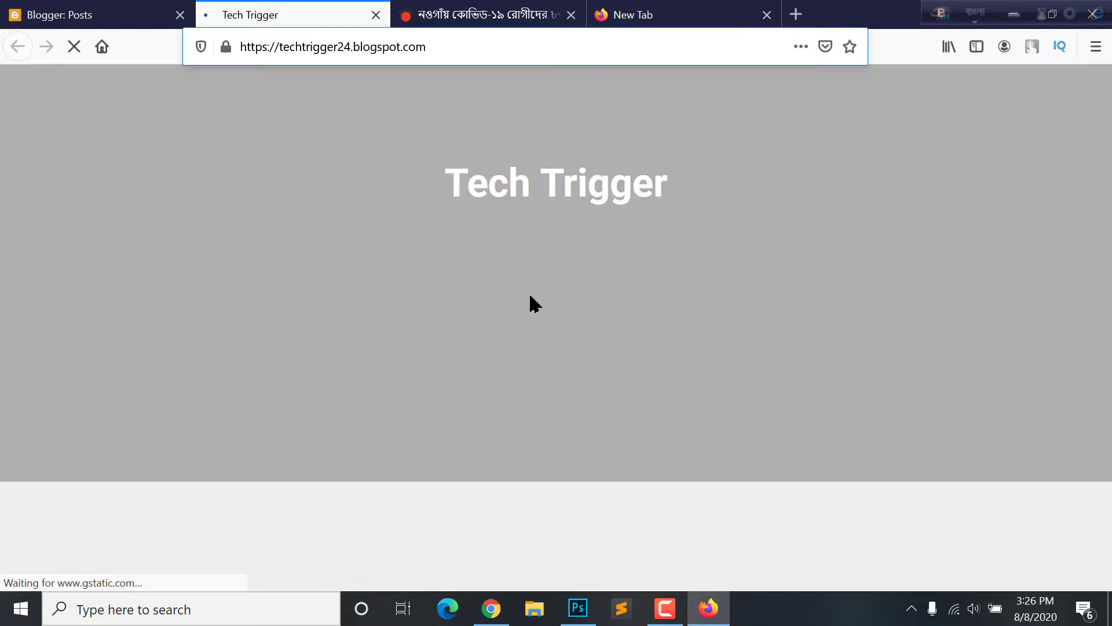
scroll(542, 307, down, 10)
scroll(549, 311, down, 5)
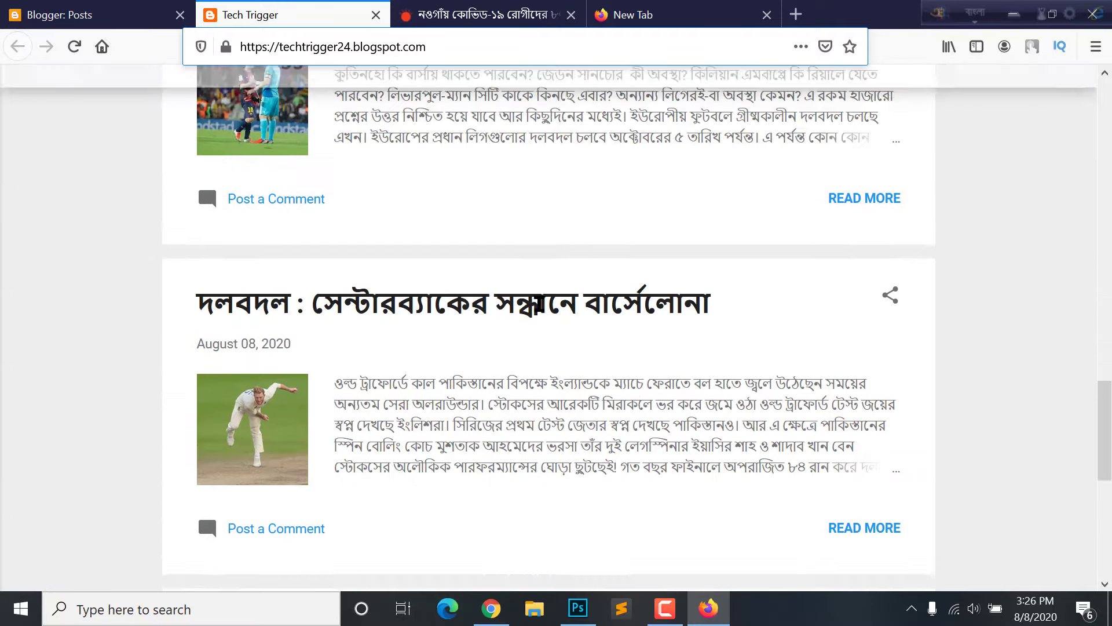
scroll(541, 348, up, 12)
scroll(557, 298, down, 15)
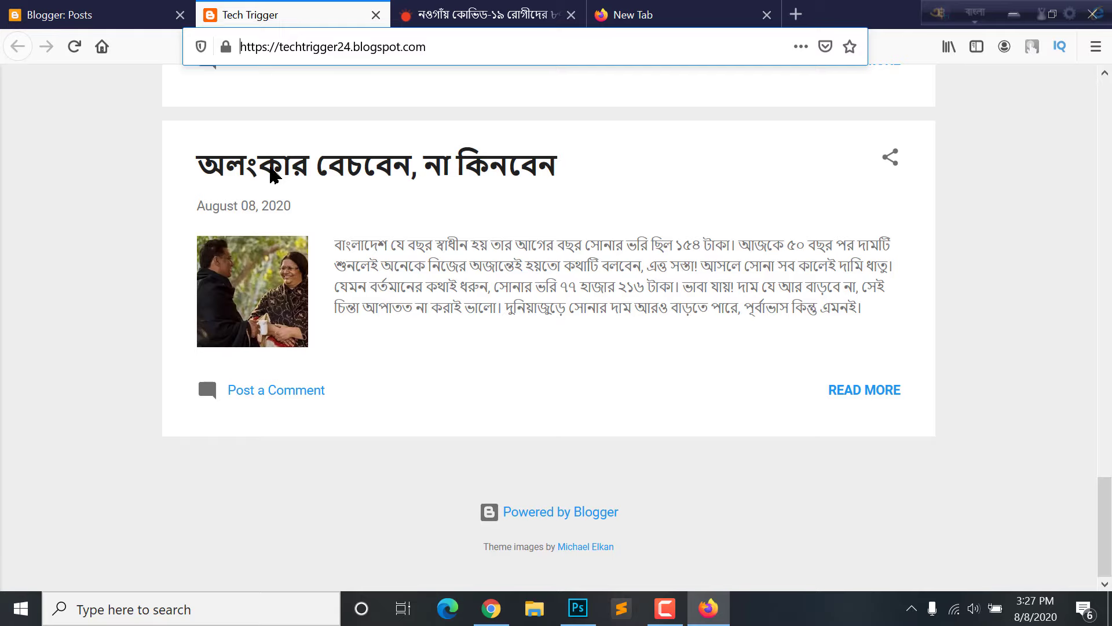
scroll(374, 352, up, 7)
scroll(374, 352, up, 10)
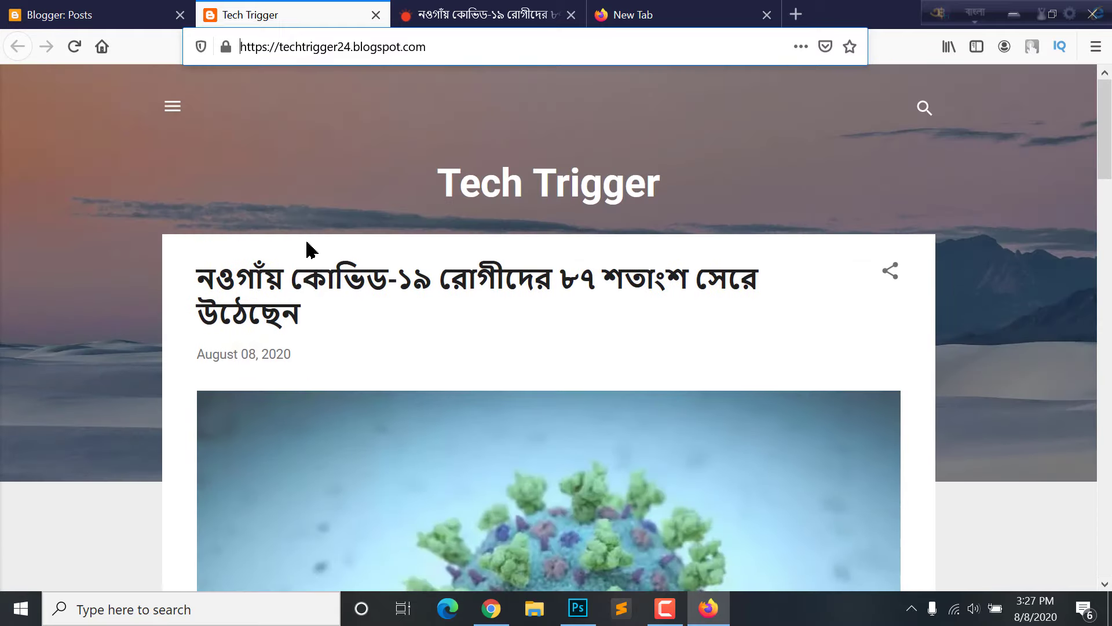
Open the UltraLite Blogger Template page on Gooyaabi Templates and examine its preview image and the preview, buy and download options
click(404, 13)
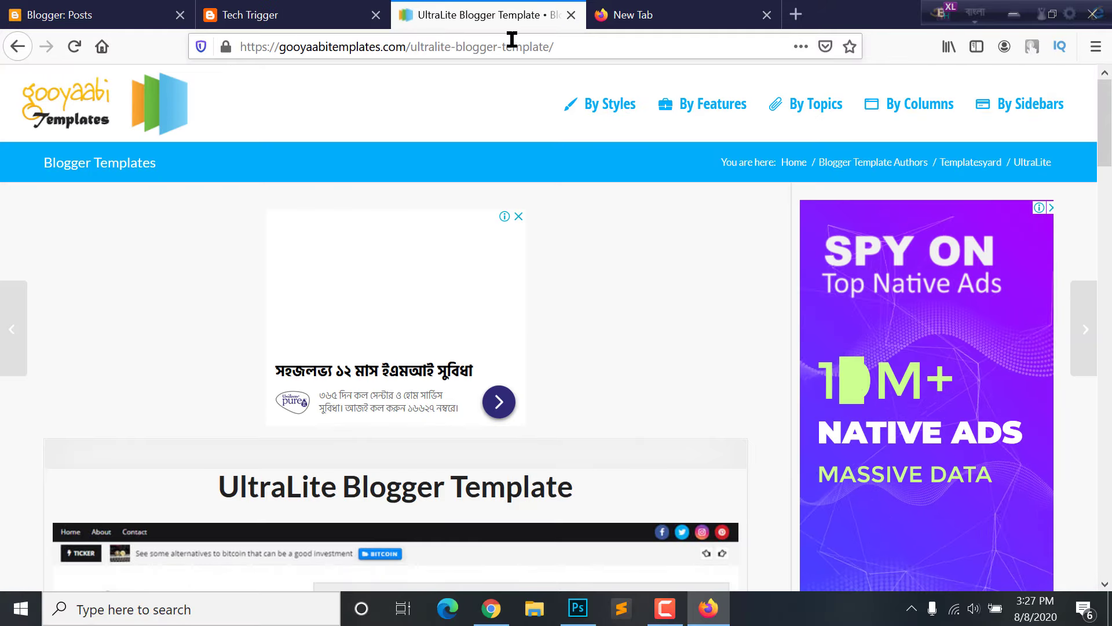
scroll(371, 255, down, 6)
scroll(406, 301, down, 6)
scroll(110, 399, up, 4)
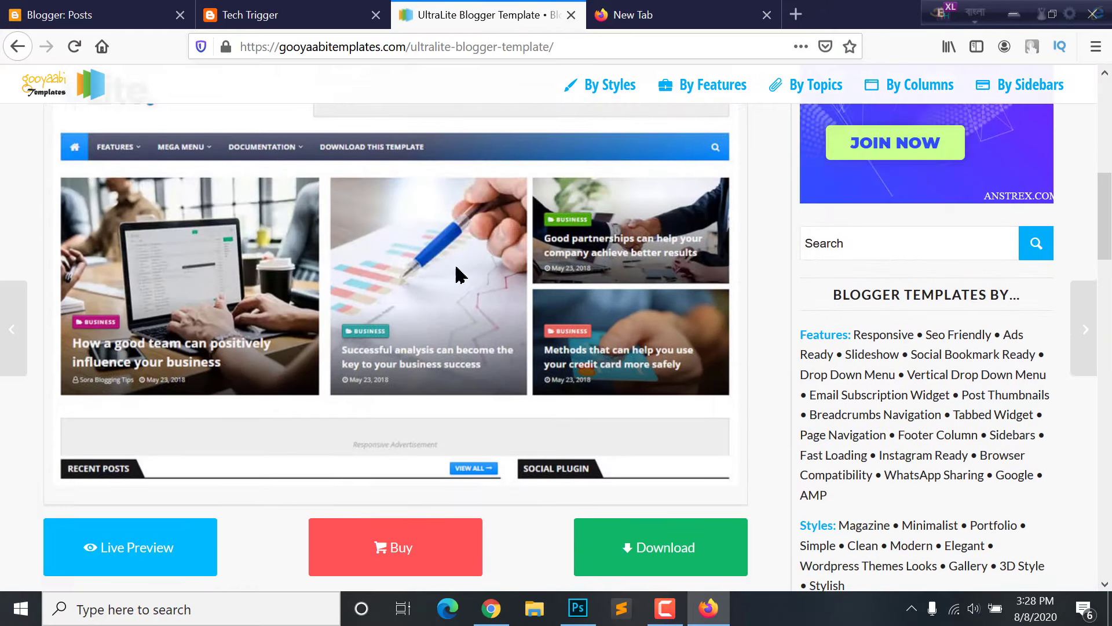
scroll(463, 246, up, 4)
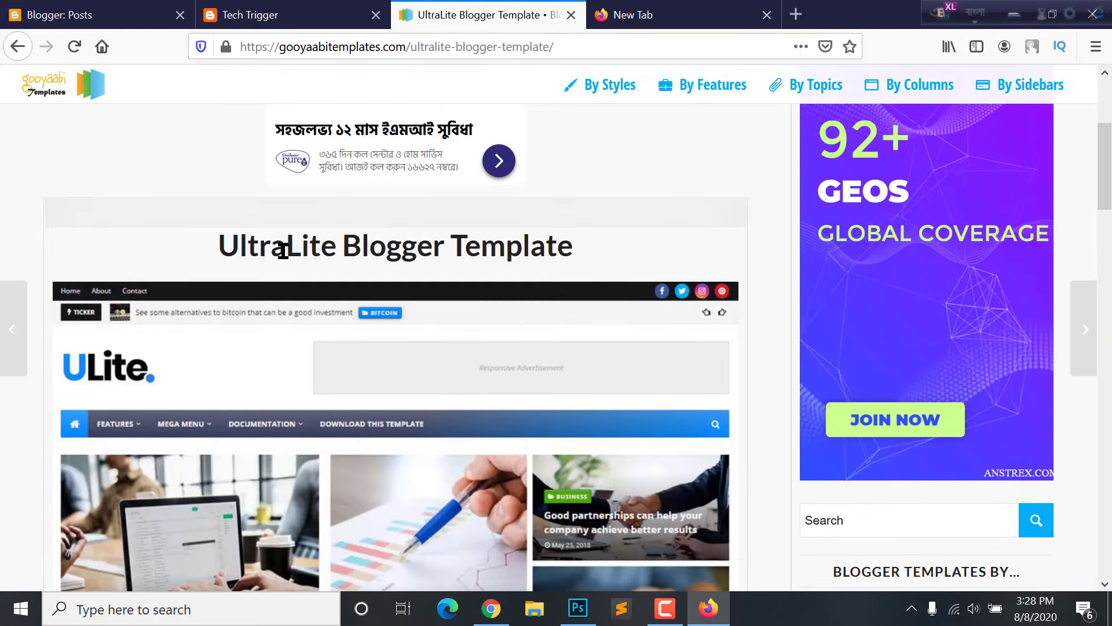
scroll(360, 266, down, 9)
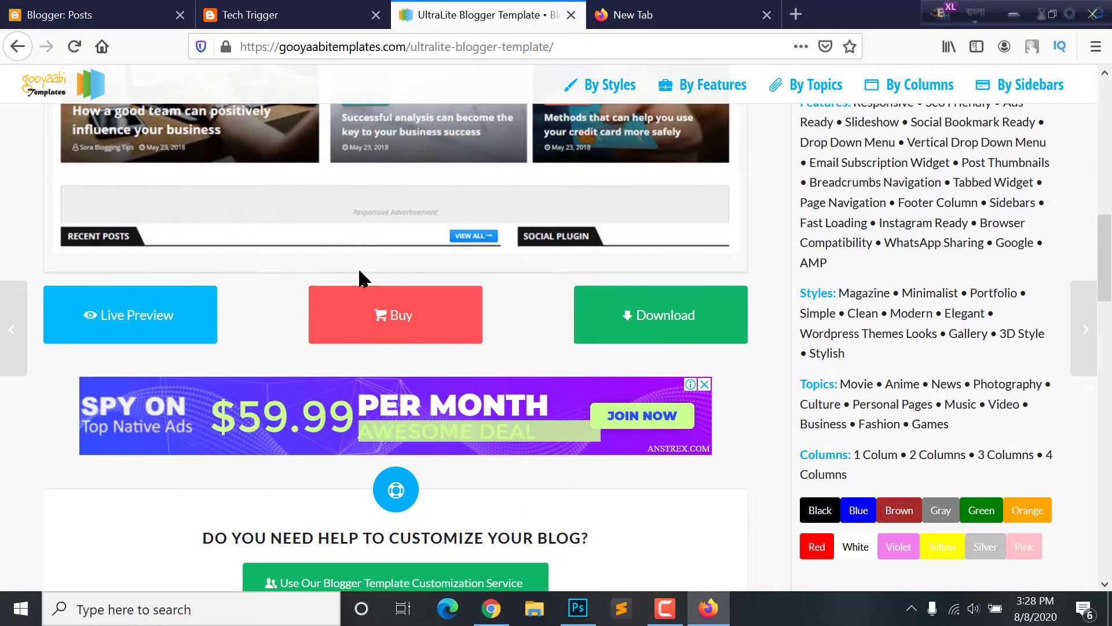
scroll(288, 189, up, 8)
scroll(278, 193, down, 7)
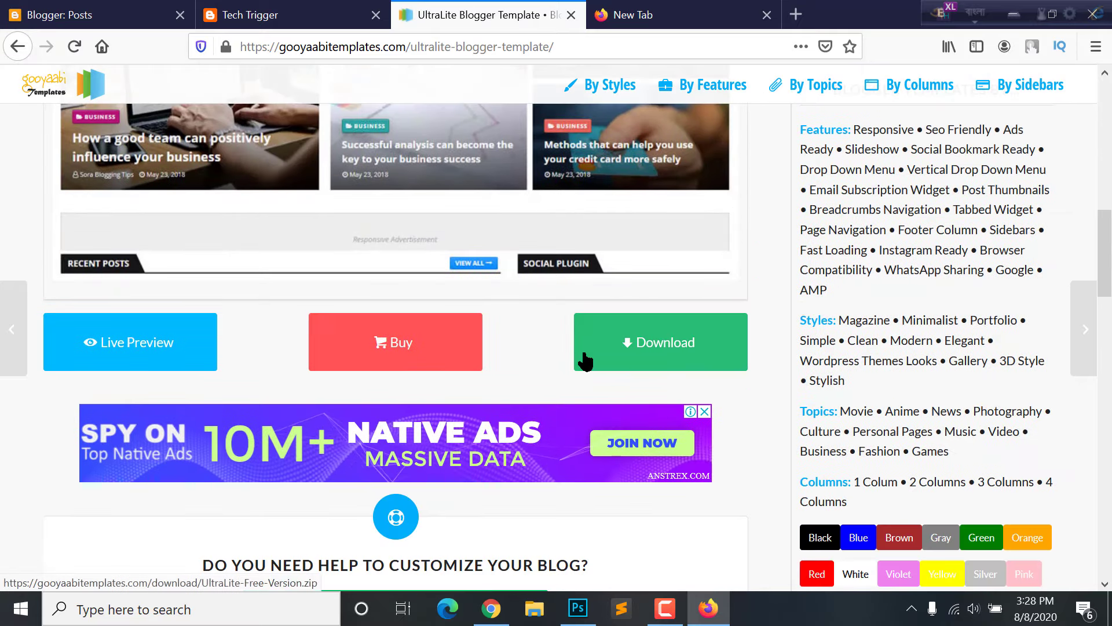
scroll(586, 360, up, 3)
scroll(389, 450, down, 2)
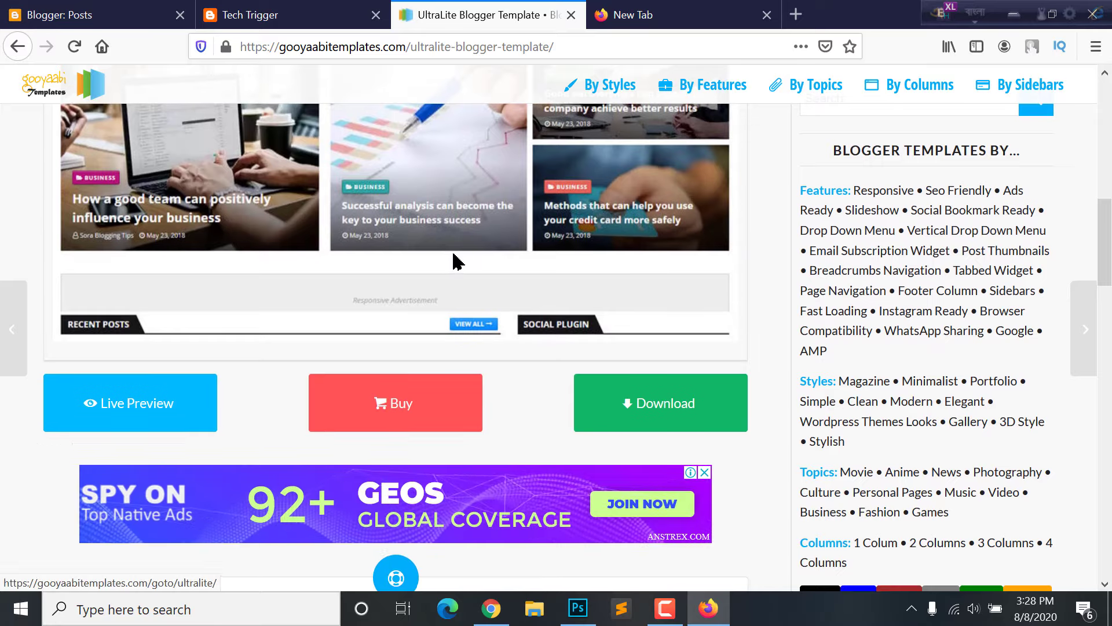
scroll(410, 263, up, 3)
scroll(288, 435, down, 1)
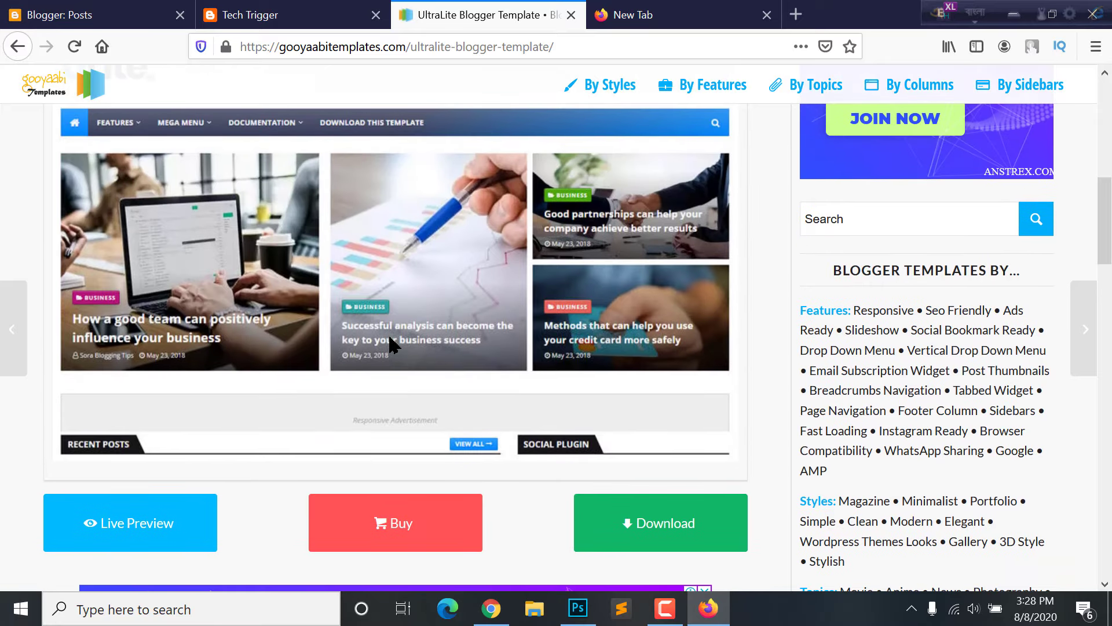
scroll(390, 341, down, 2)
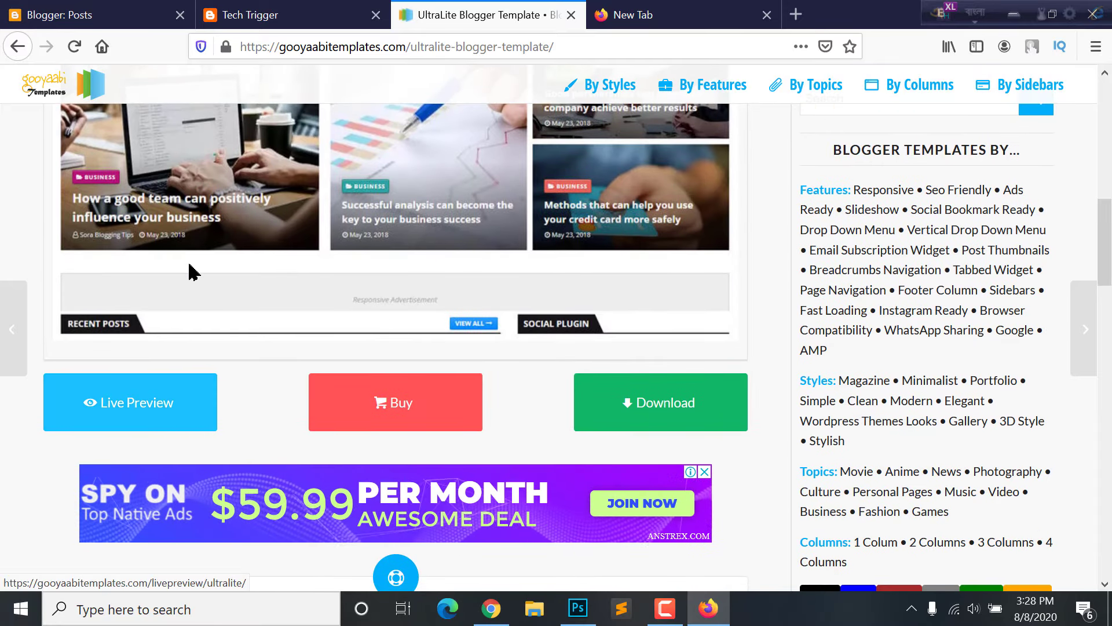
Download the free UltraLite template and save UltraLite-Free-Version.zip to the computer
scroll(255, 285, up, 2)
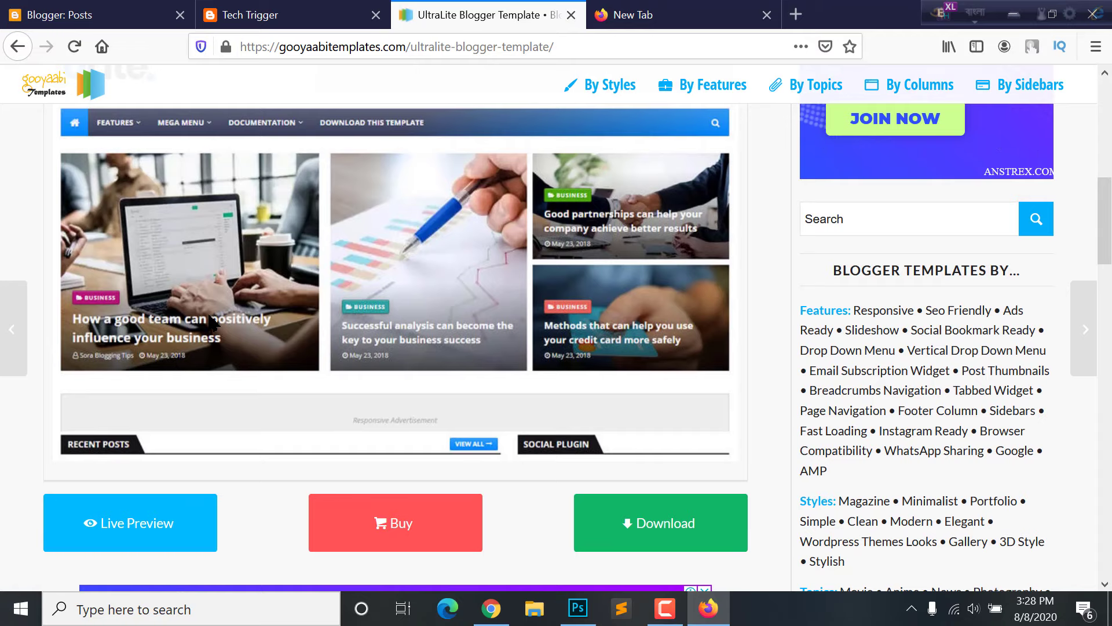
scroll(397, 362, down, 1)
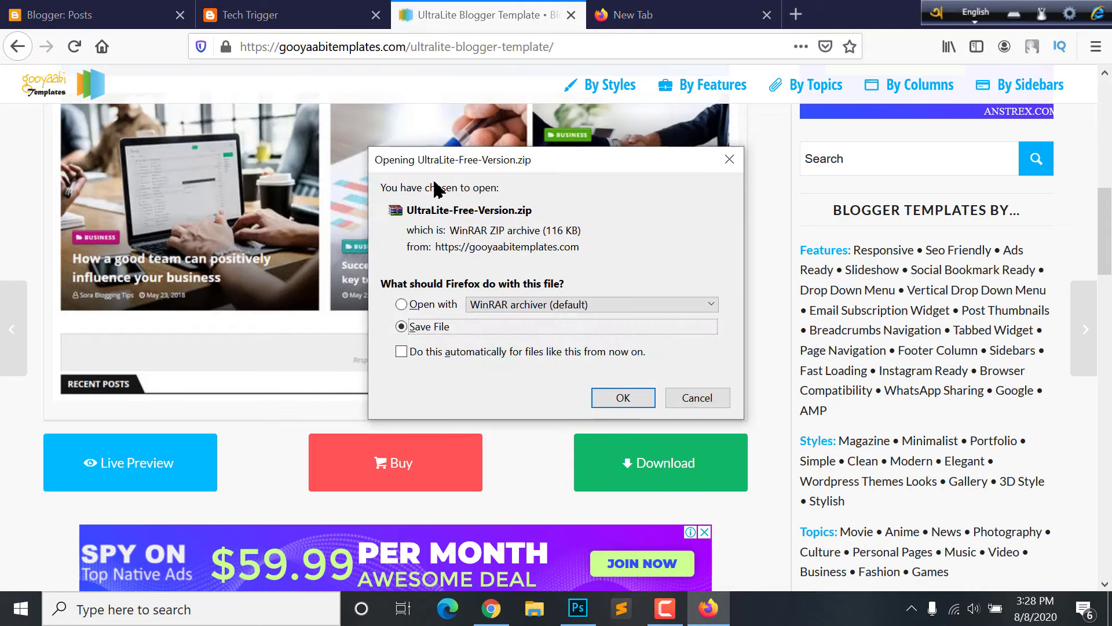
click(618, 399)
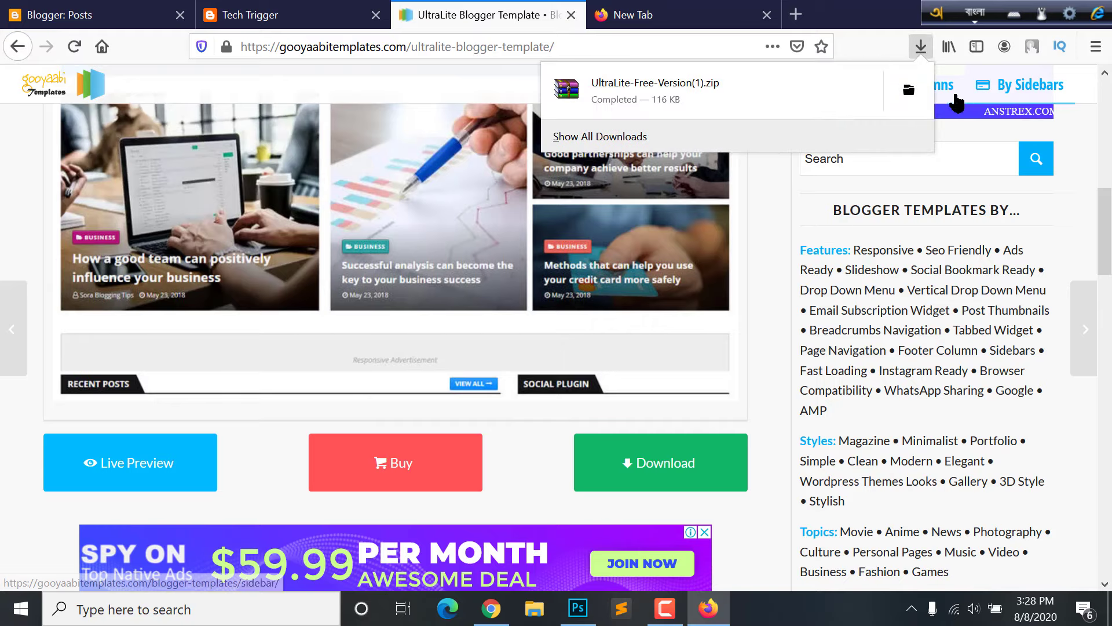
Extract UltraLite-Free-Version(1).zip in the Downloads folder to a folder named UltraLite-Free-Version(1)
click(915, 93)
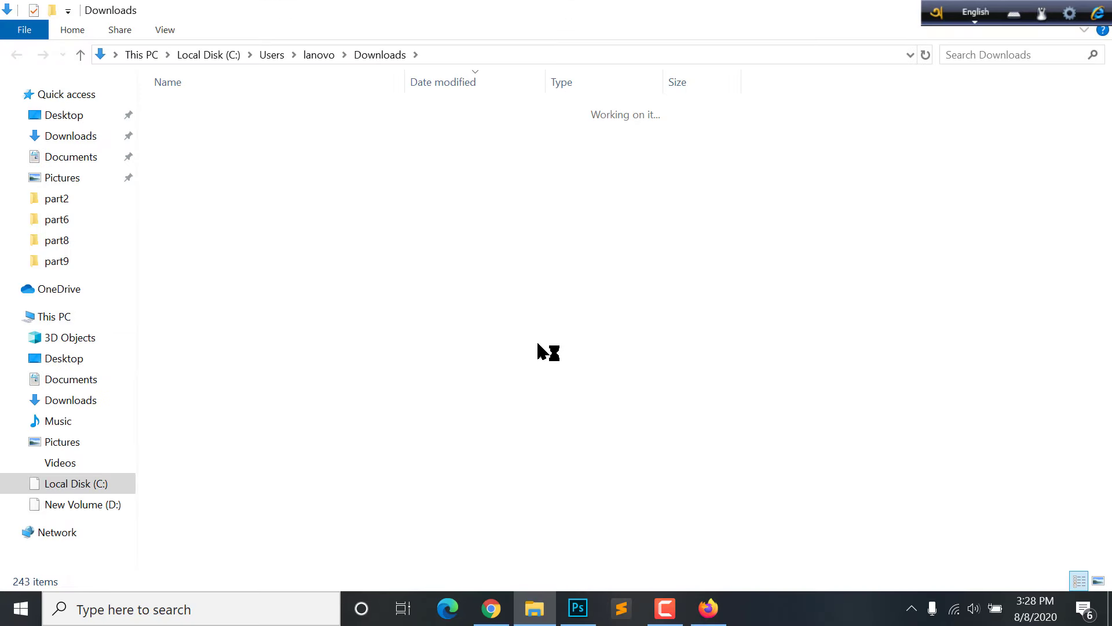
right_click(186, 136)
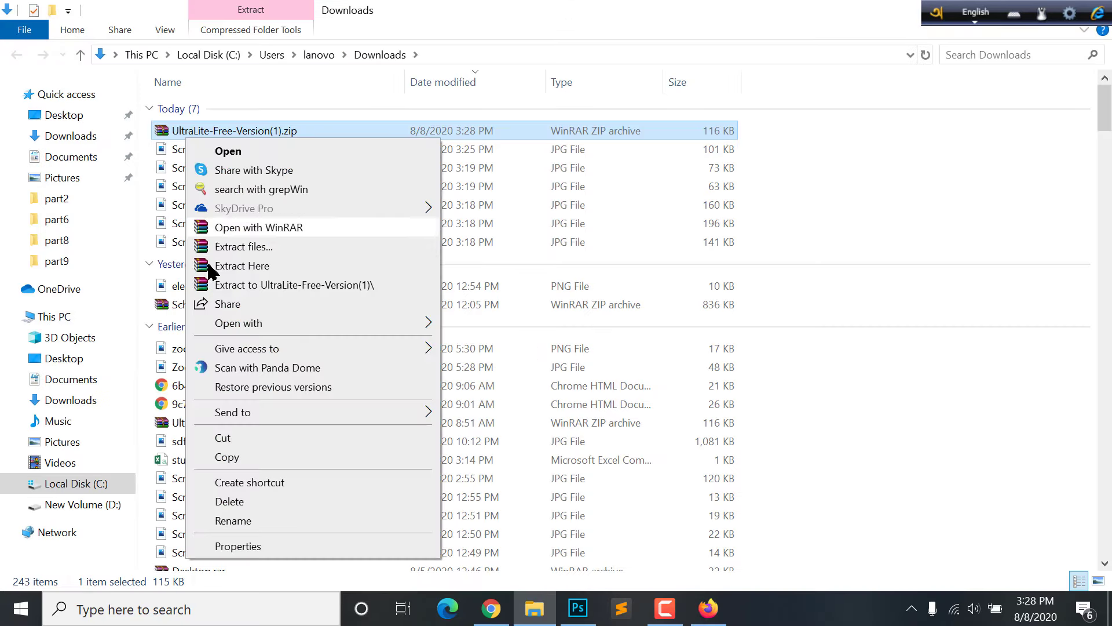
click(239, 457)
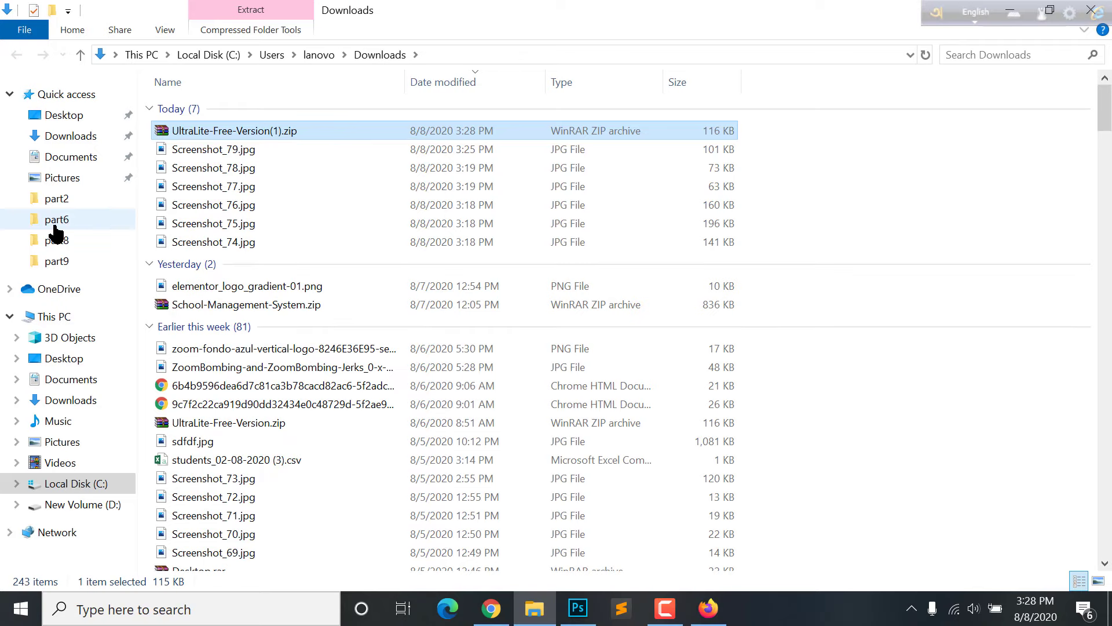
click(62, 143)
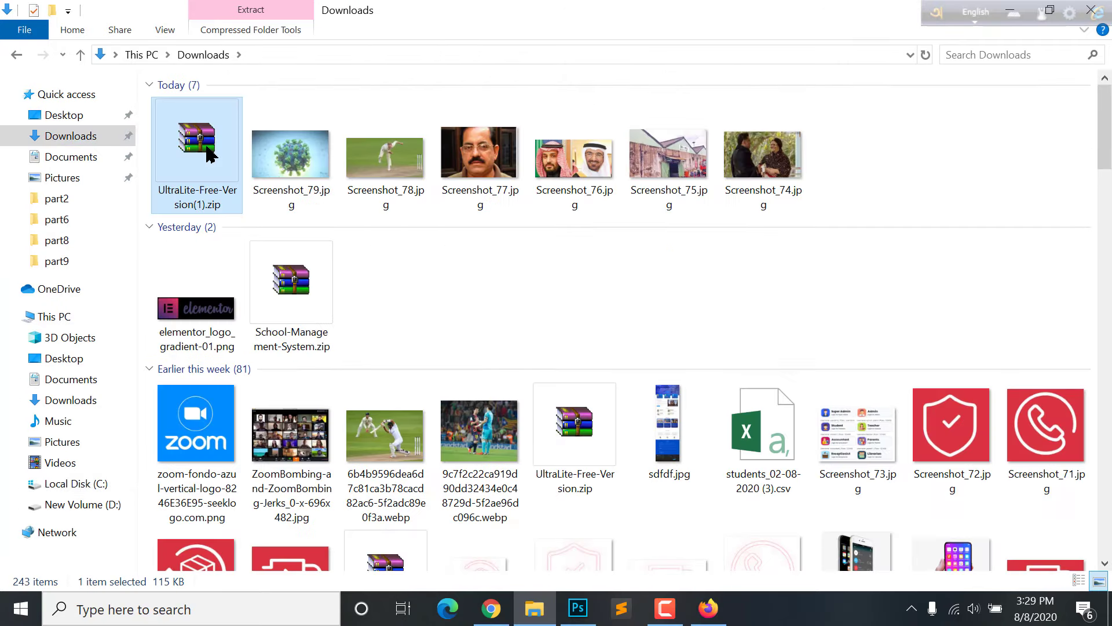
right_click(206, 147)
right_click(197, 130)
right_click(197, 130)
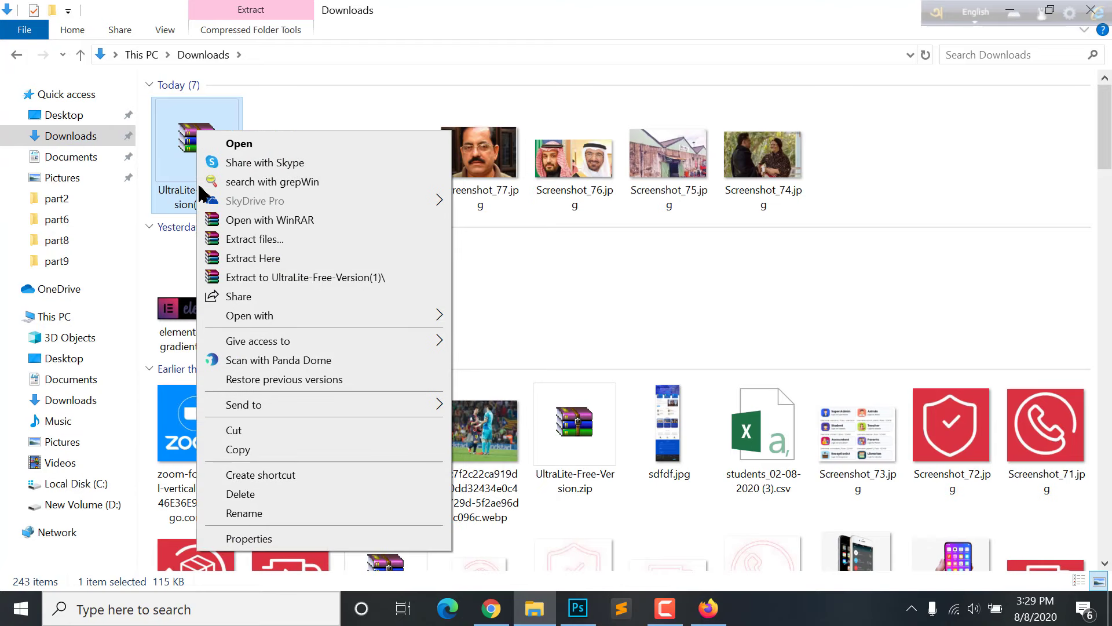
click(261, 239)
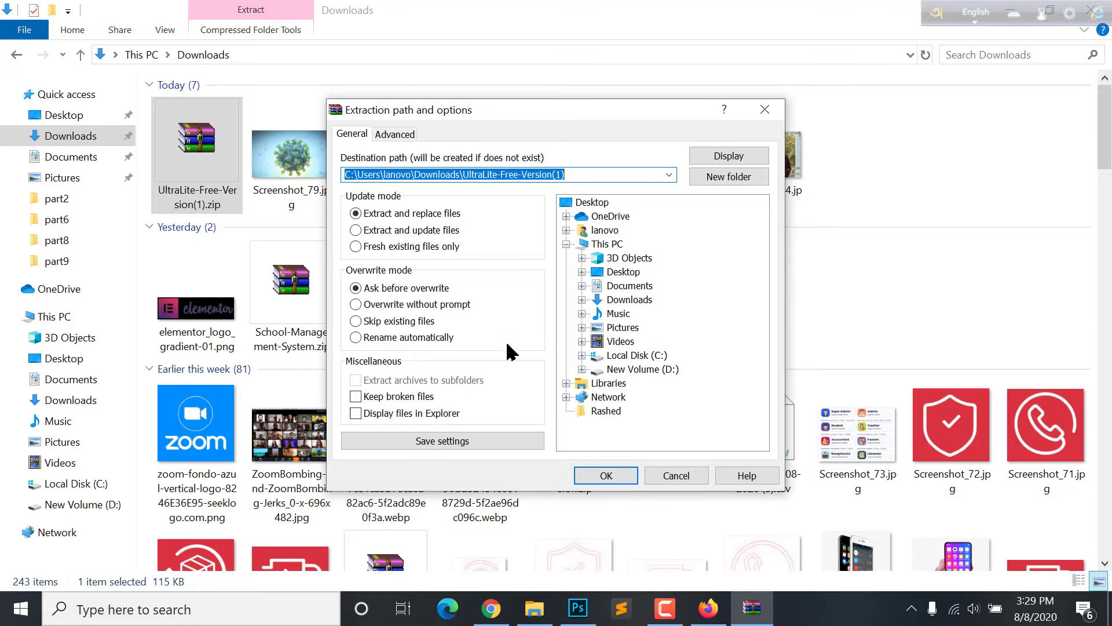
click(606, 475)
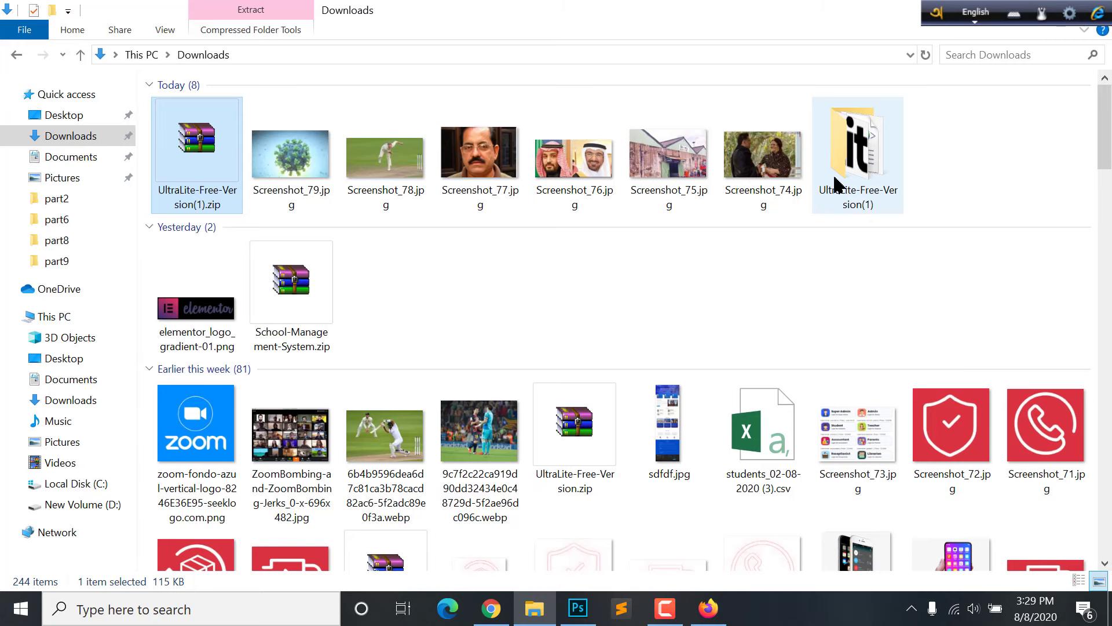
Open the UltraLite Web Documentation from the extracted folder and skim its setup instructions for menus, social icons and the news ticker
double_click(853, 129)
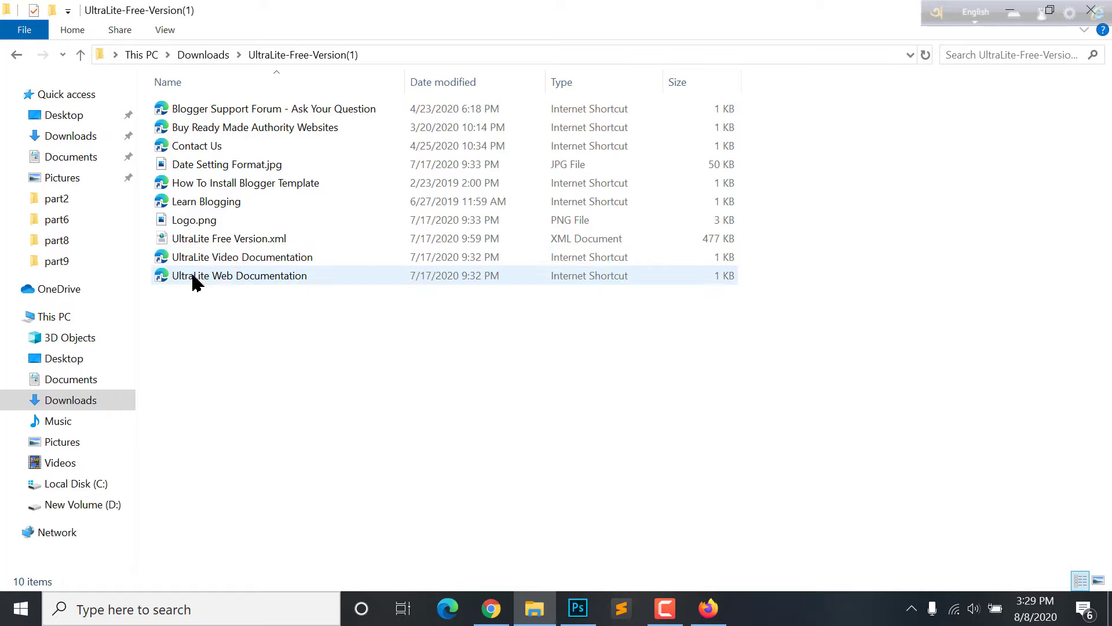
double_click(259, 286)
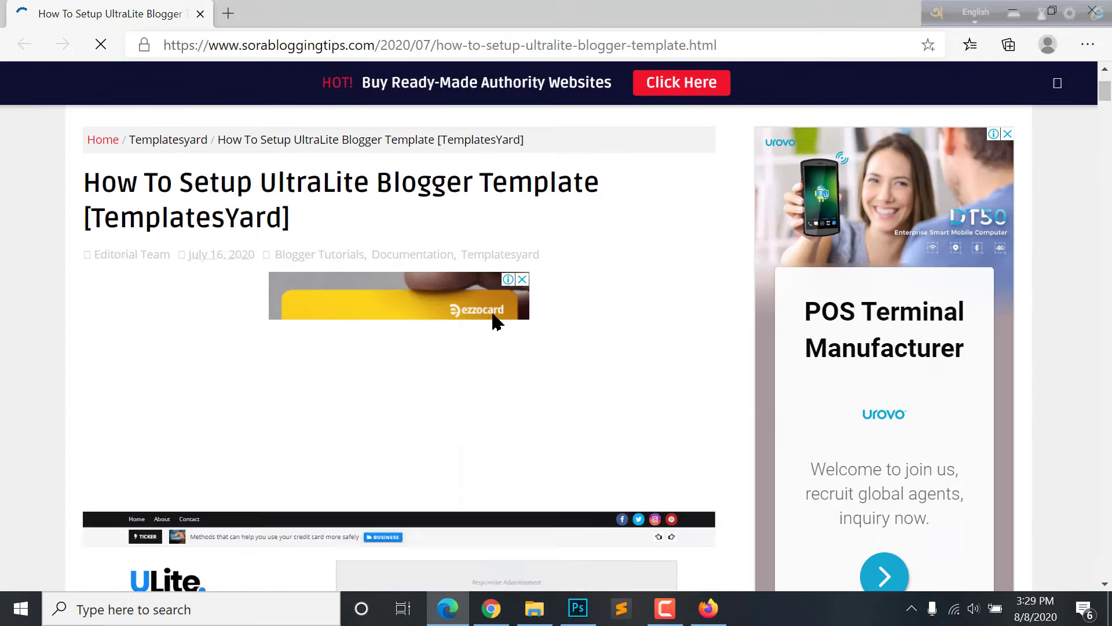
scroll(493, 322, down, 15)
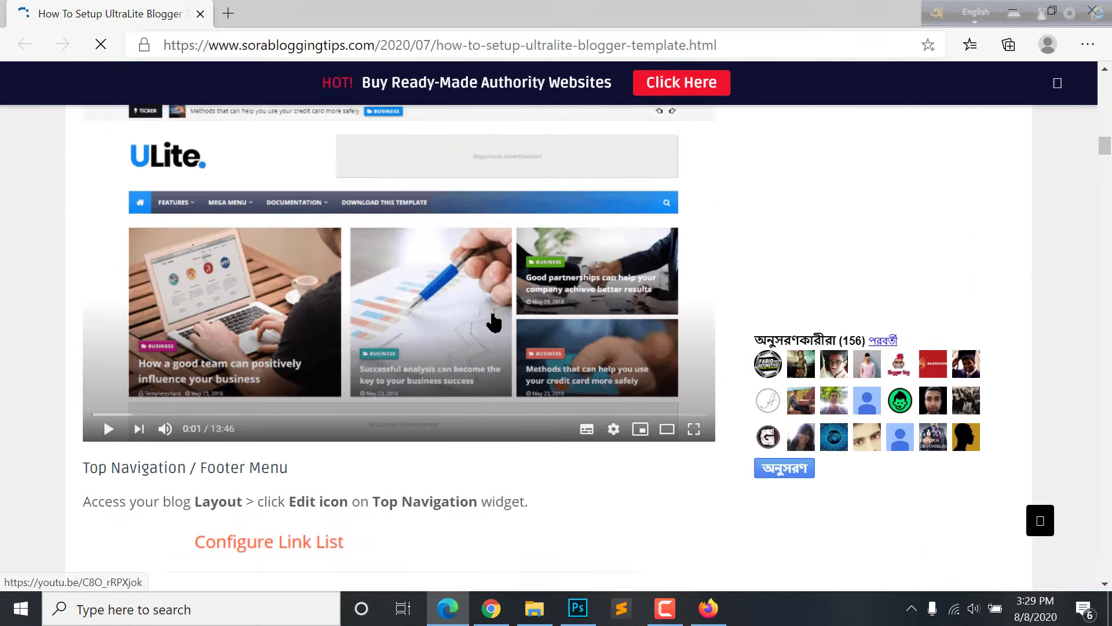
scroll(493, 314, down, 15)
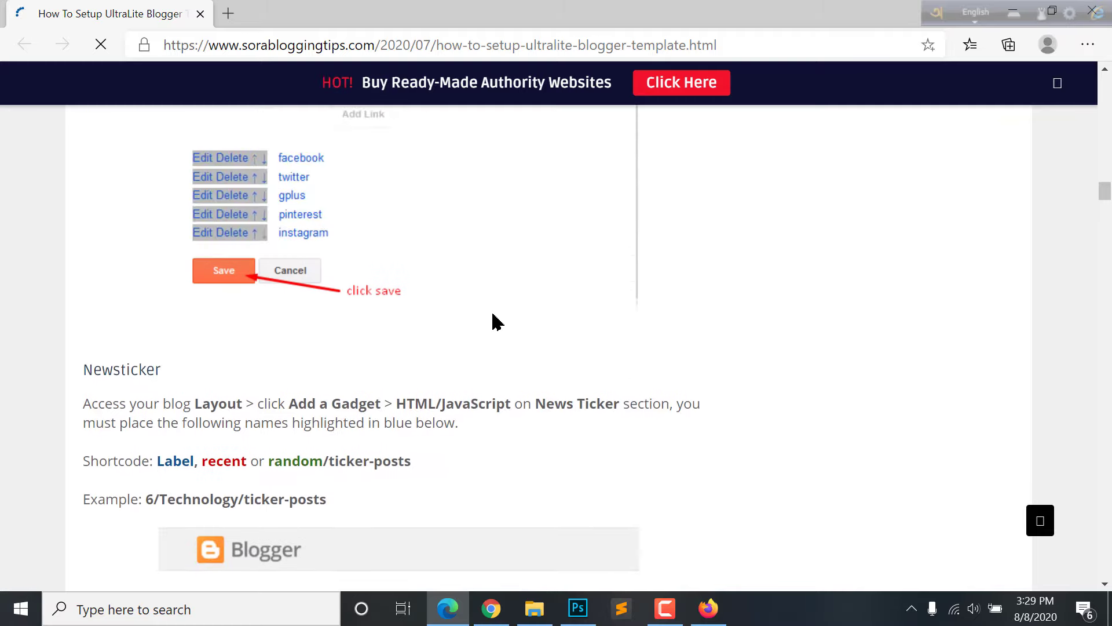
scroll(497, 322, up, 20)
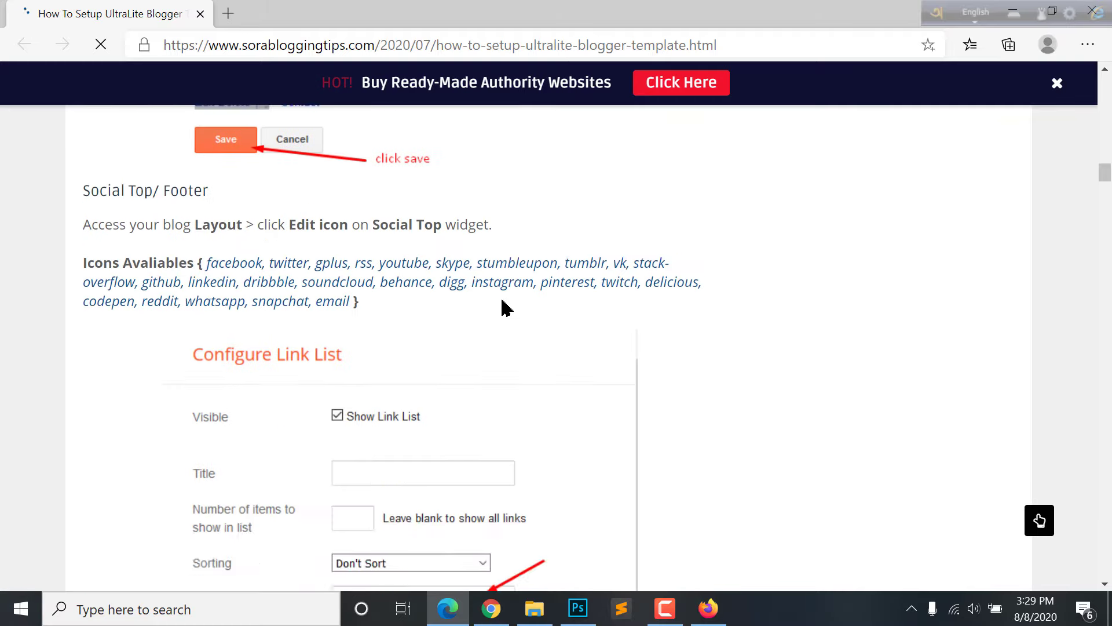
scroll(520, 304, down, 3)
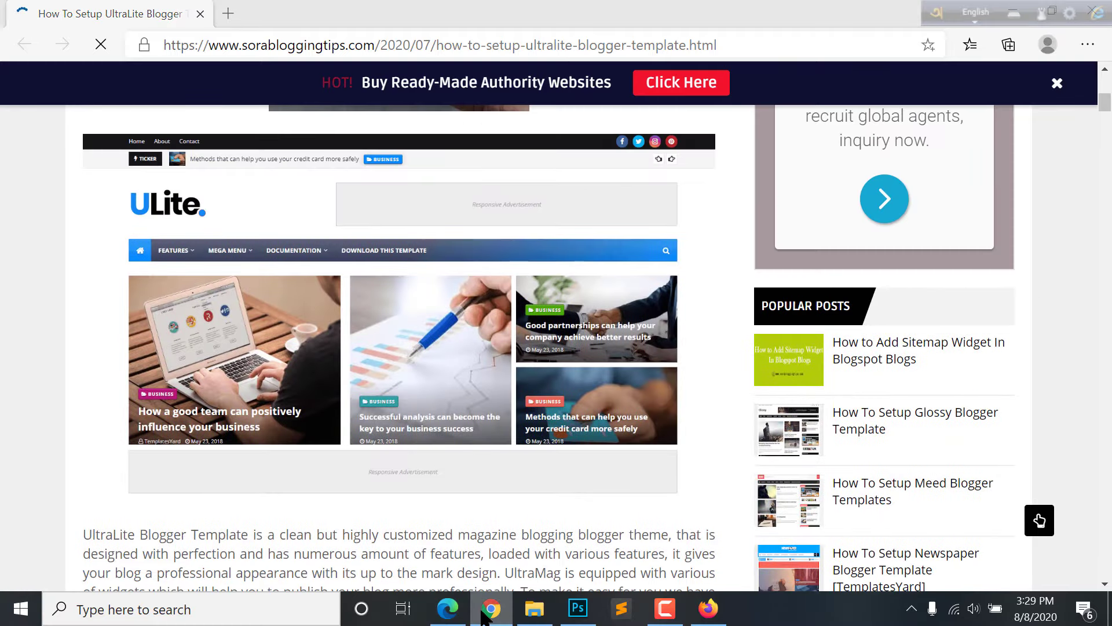
Return to the extracted folder, open UltraLite Free Version.xml for editing in Notepad and copy its entire code
click(491, 608)
click(534, 609)
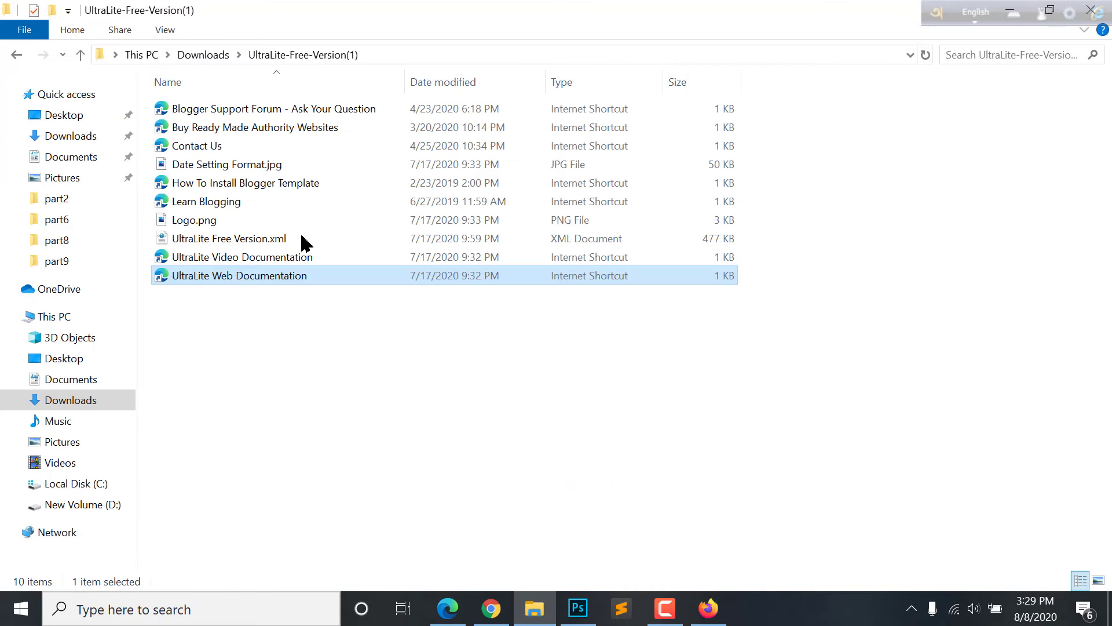
ctrl+click(174, 275)
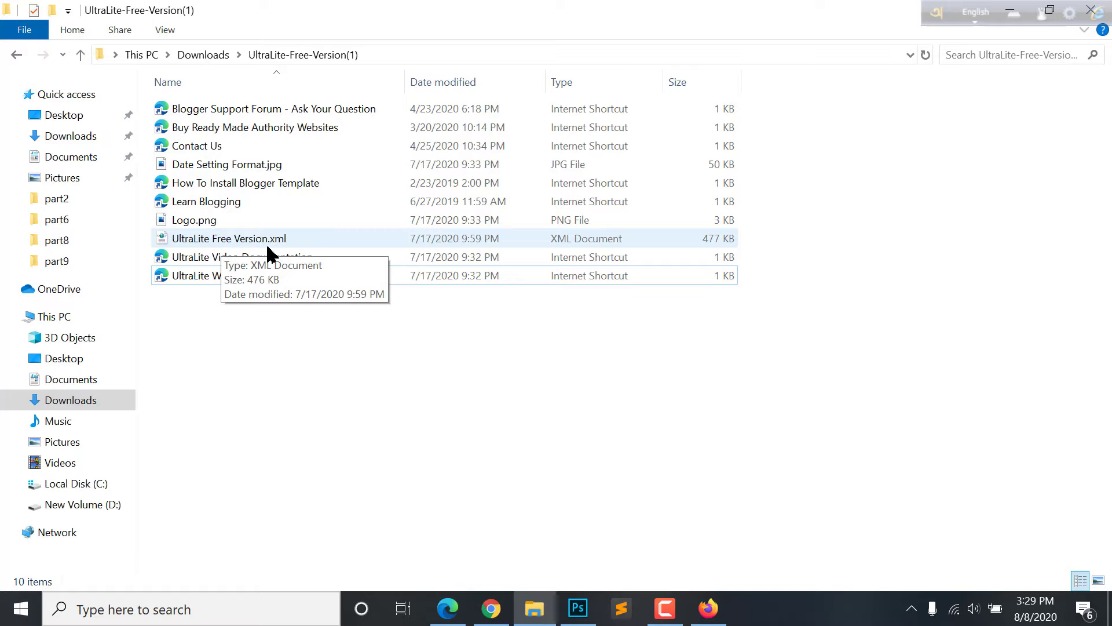
click(283, 243)
right_click(284, 243)
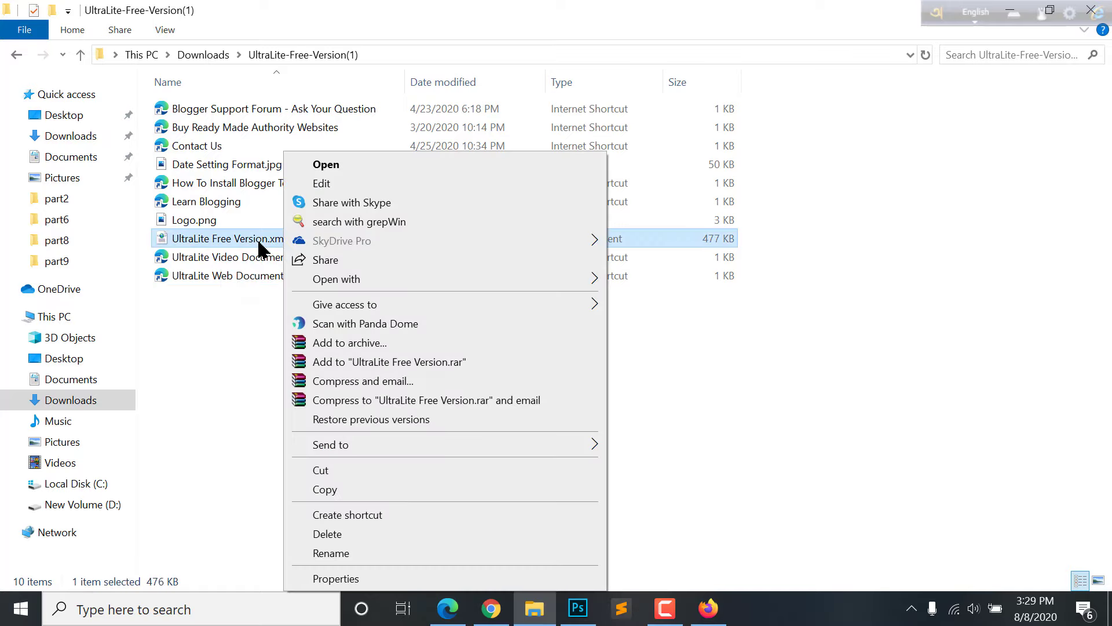
click(313, 181)
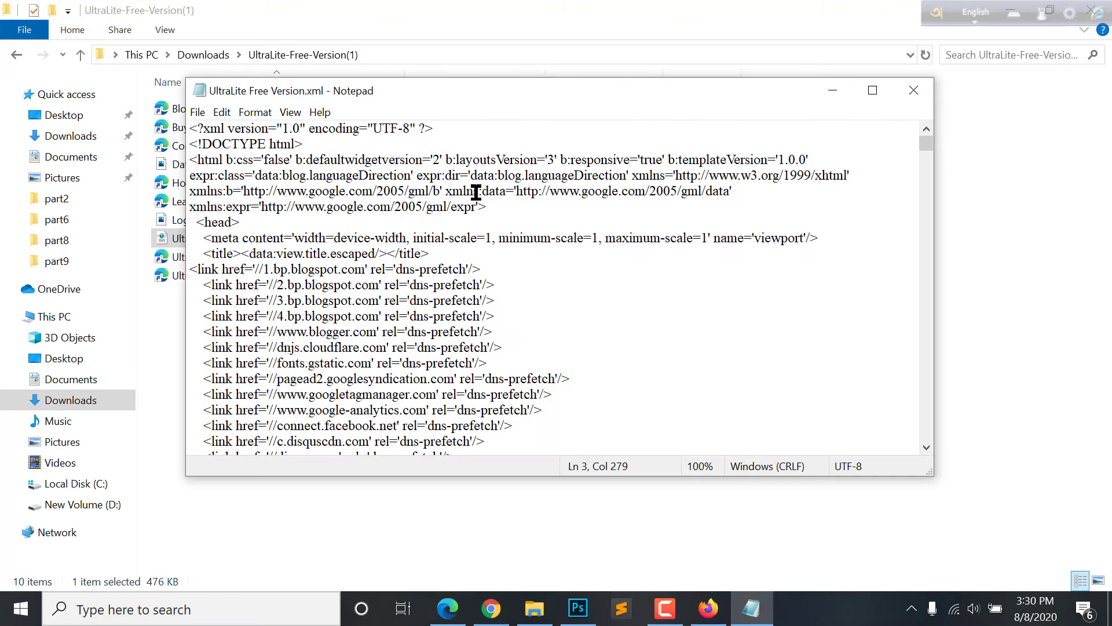
key(ctrl+a)
scroll(473, 300, up, 10)
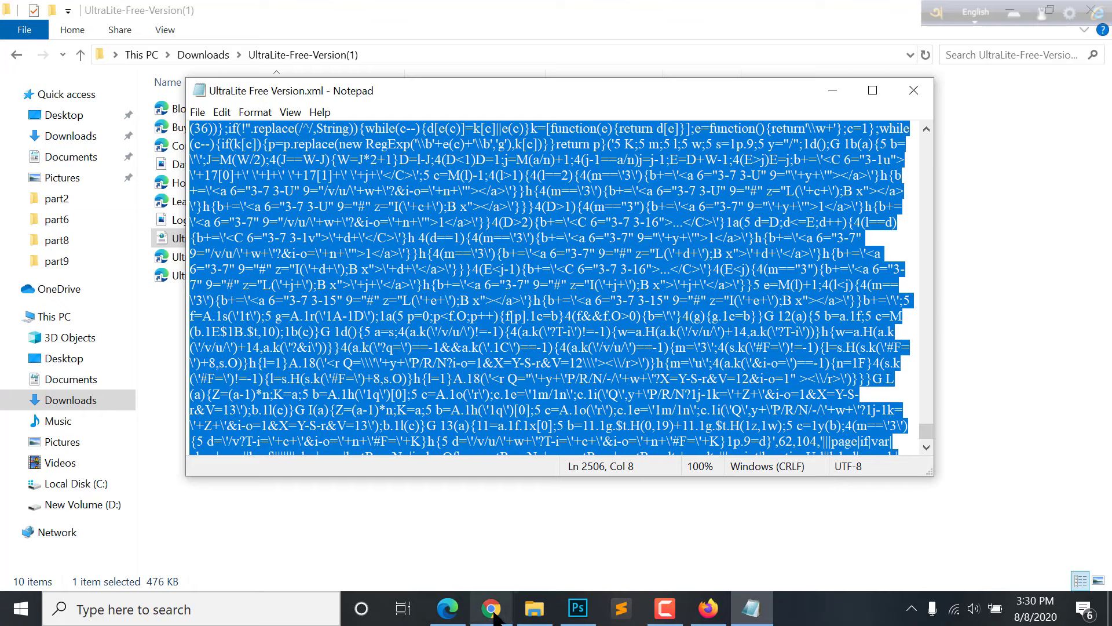
Switch to Blogger in Firefox and open the HTML editor for the Tech Trigger blog's current theme
click(708, 608)
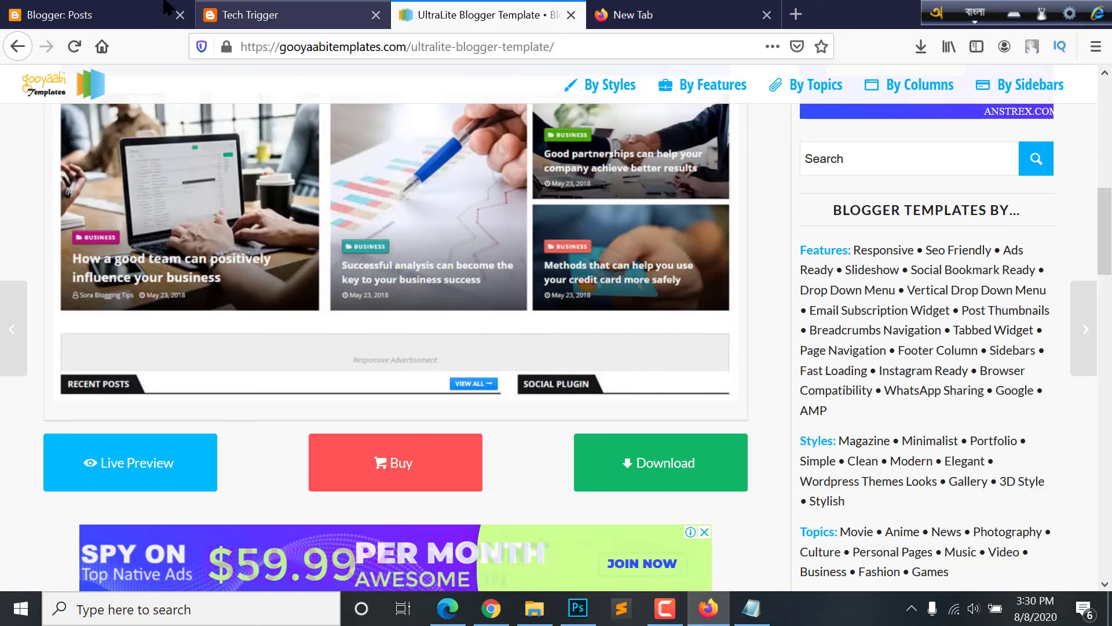
click(148, 8)
scroll(87, 434, down, 3)
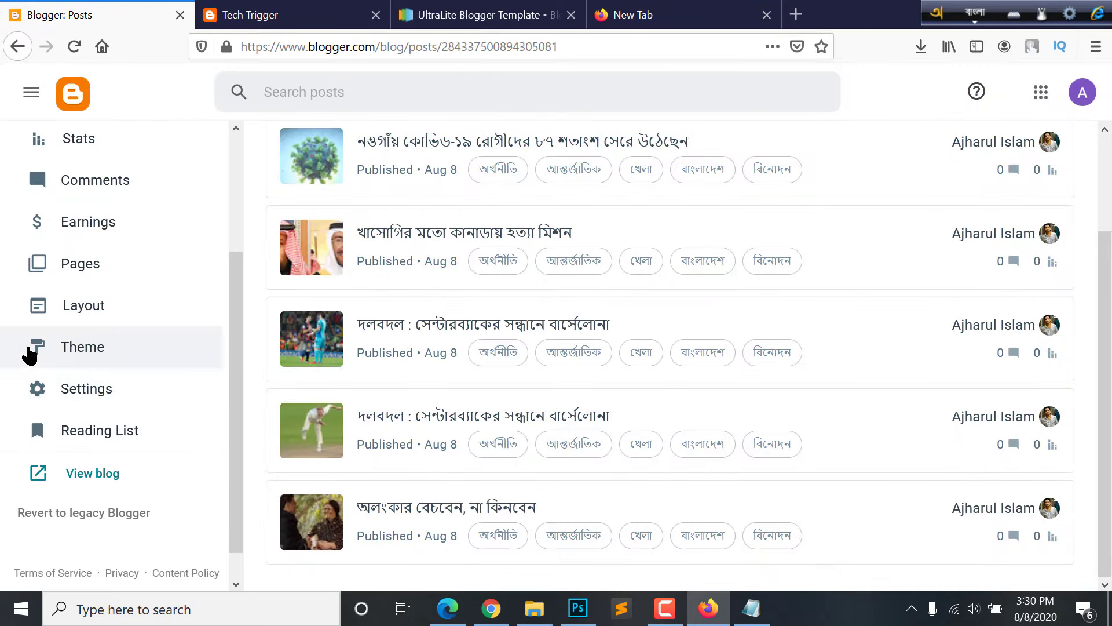
click(37, 353)
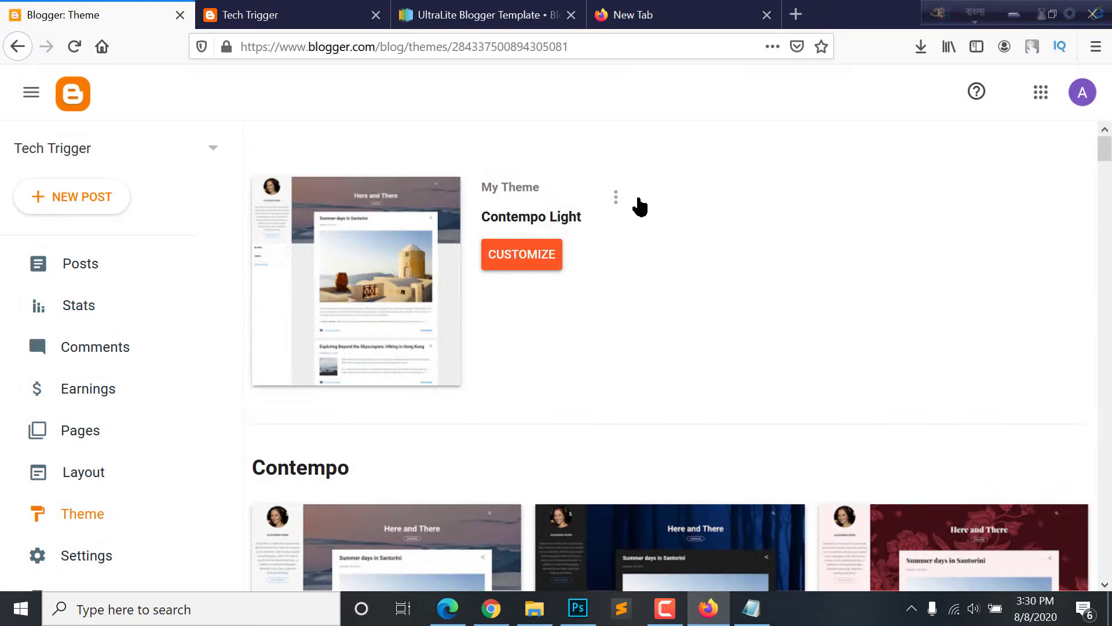
click(615, 200)
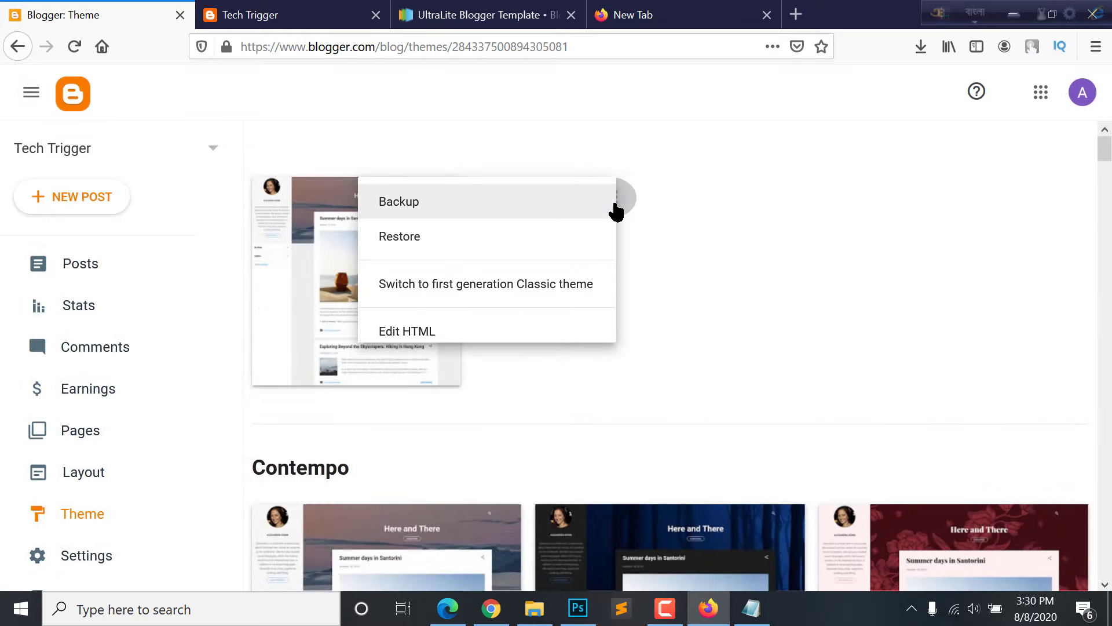
click(412, 334)
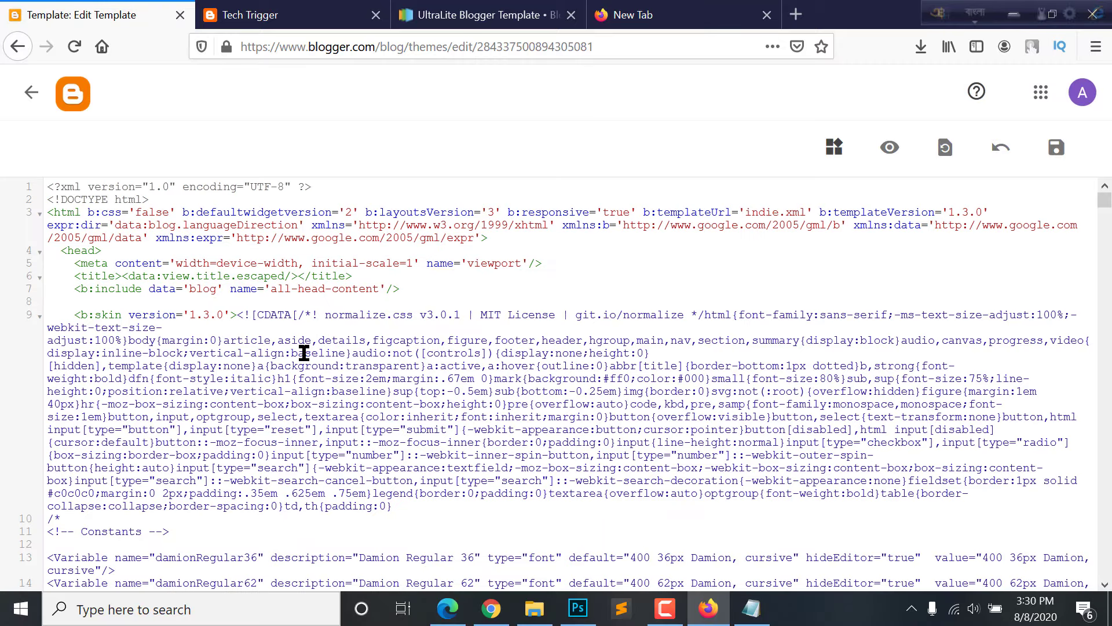
Replace the entire theme HTML with the copied UltraLite template code and save the theme
key(ctrl+a)
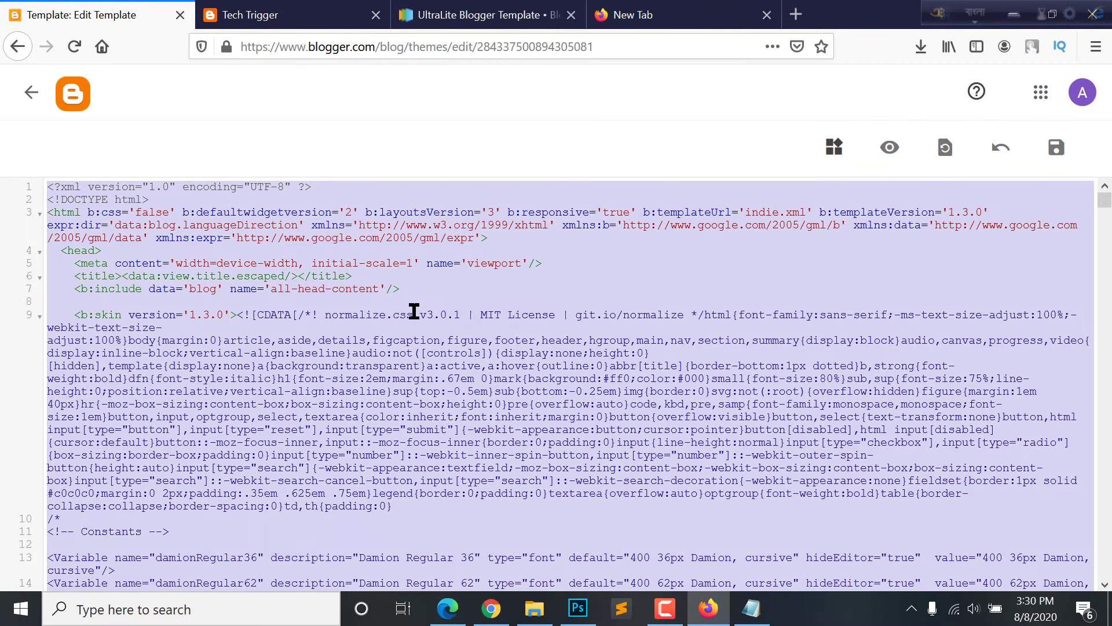
key(Delete)
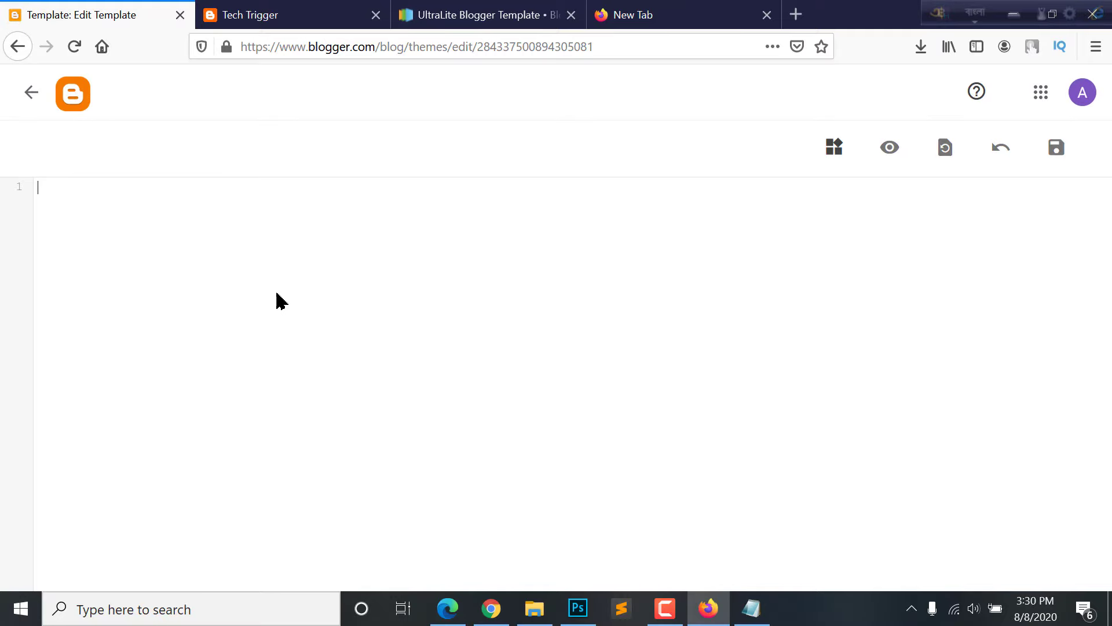
key(ctrl+v)
scroll(333, 392, up, 15)
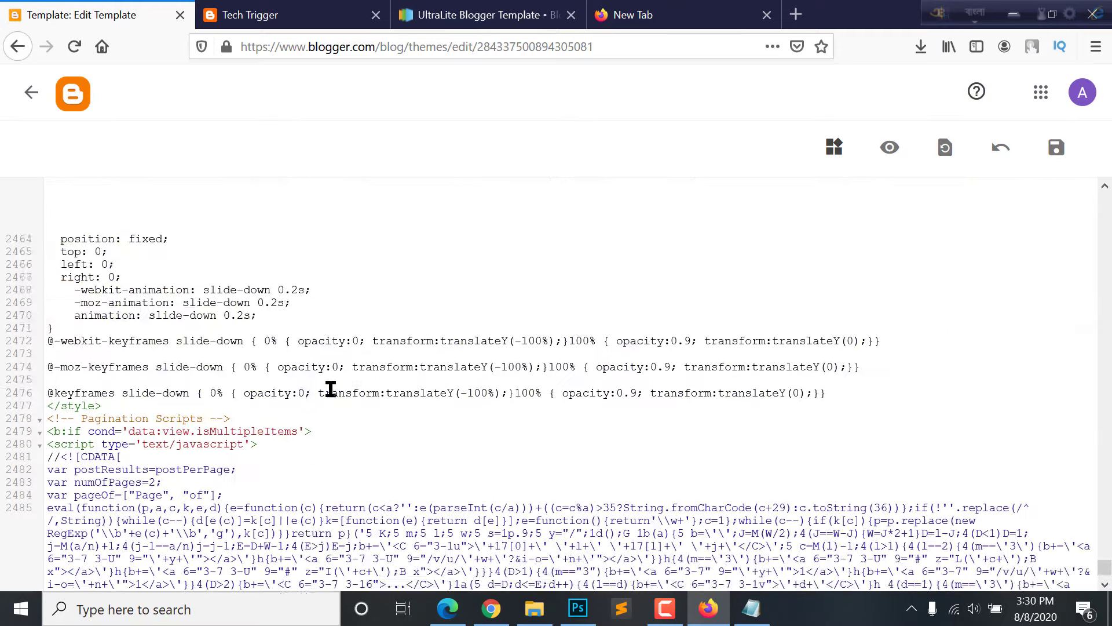
scroll(393, 360, down, 10)
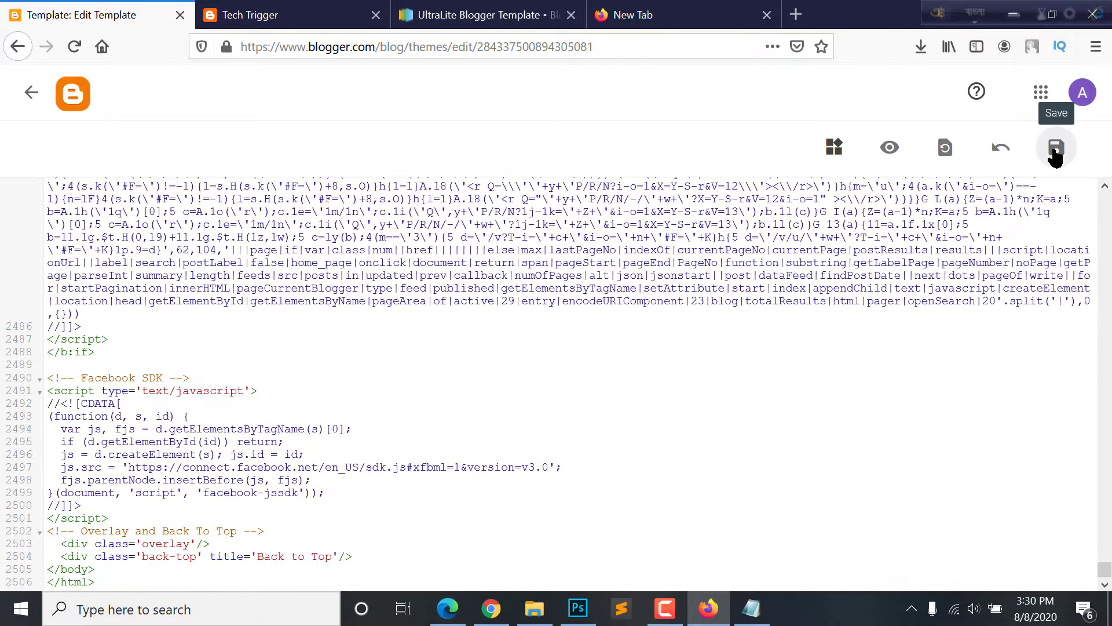
click(1056, 152)
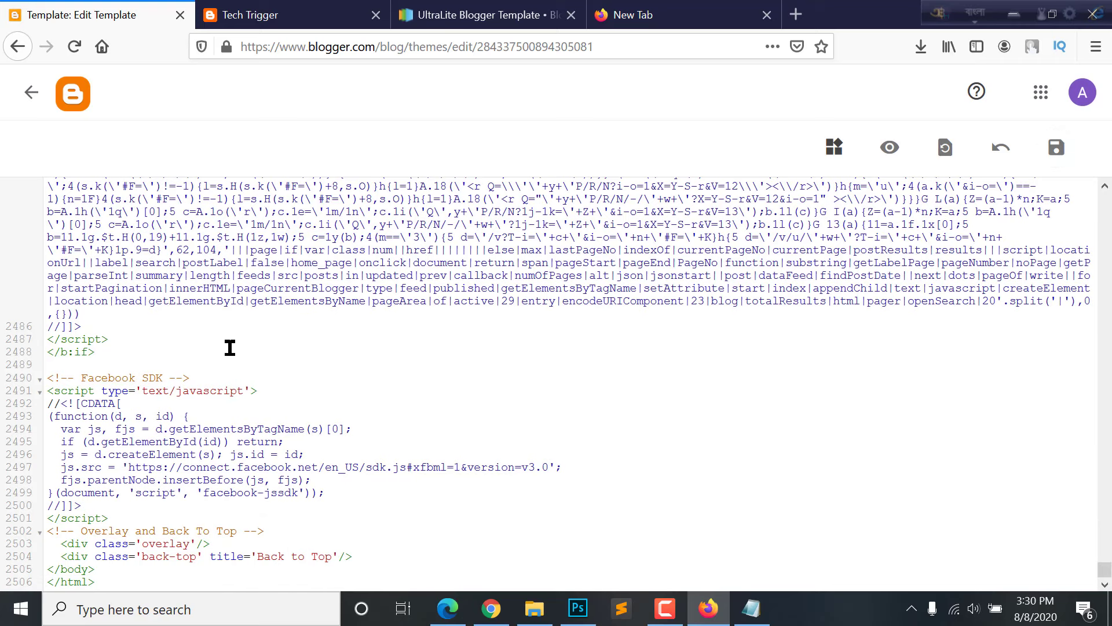
Reload the live Tech Trigger blog and examine the new theme's header, featured posts, post list, sidebar and footer
click(265, 12)
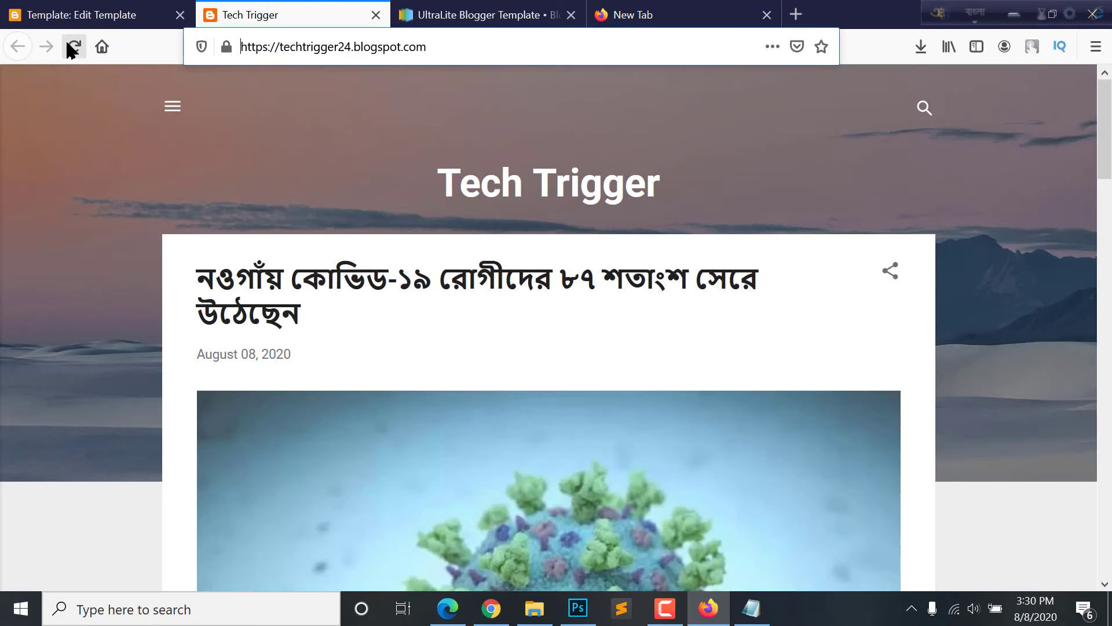
scroll(919, 278, down, 5)
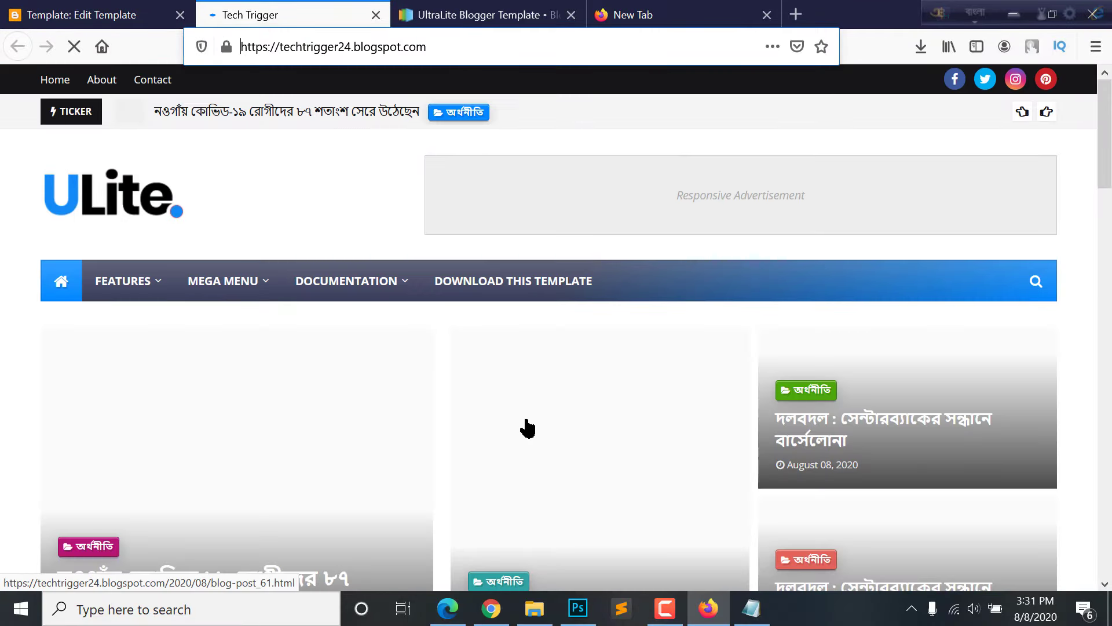
scroll(116, 315, down, 5)
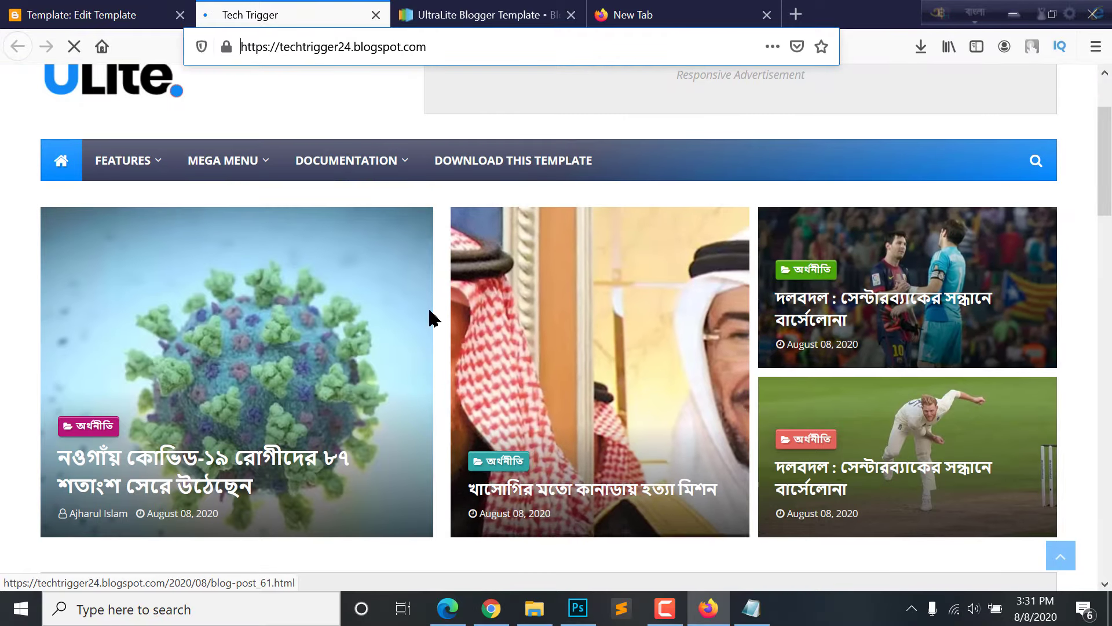
scroll(349, 346, down, 4)
scroll(354, 348, down, 12)
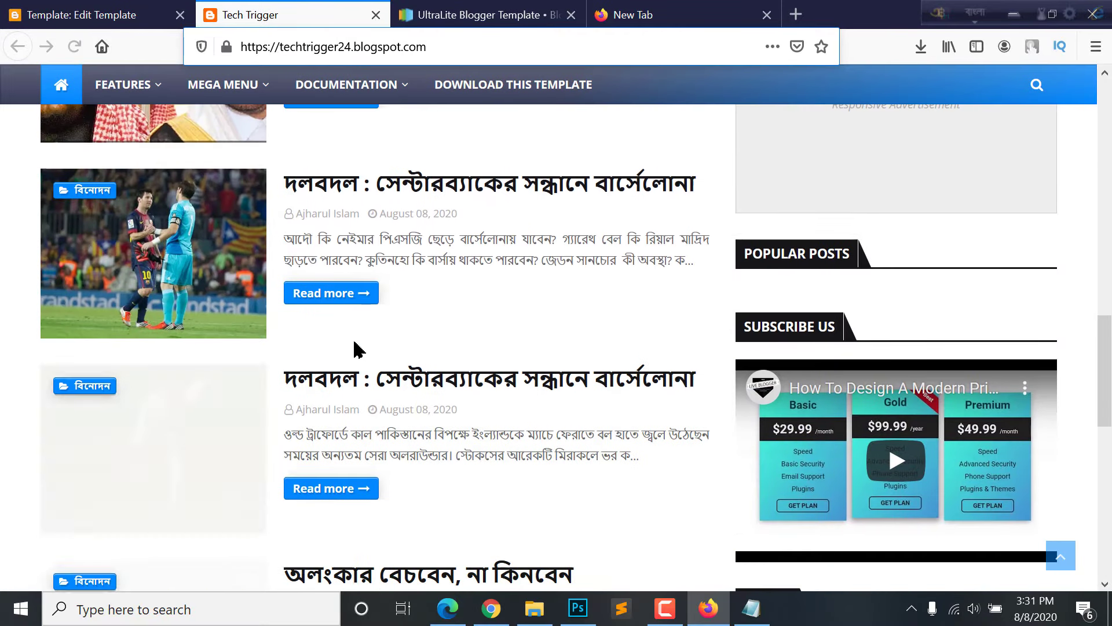
scroll(356, 342, down, 5)
scroll(357, 347, up, 8)
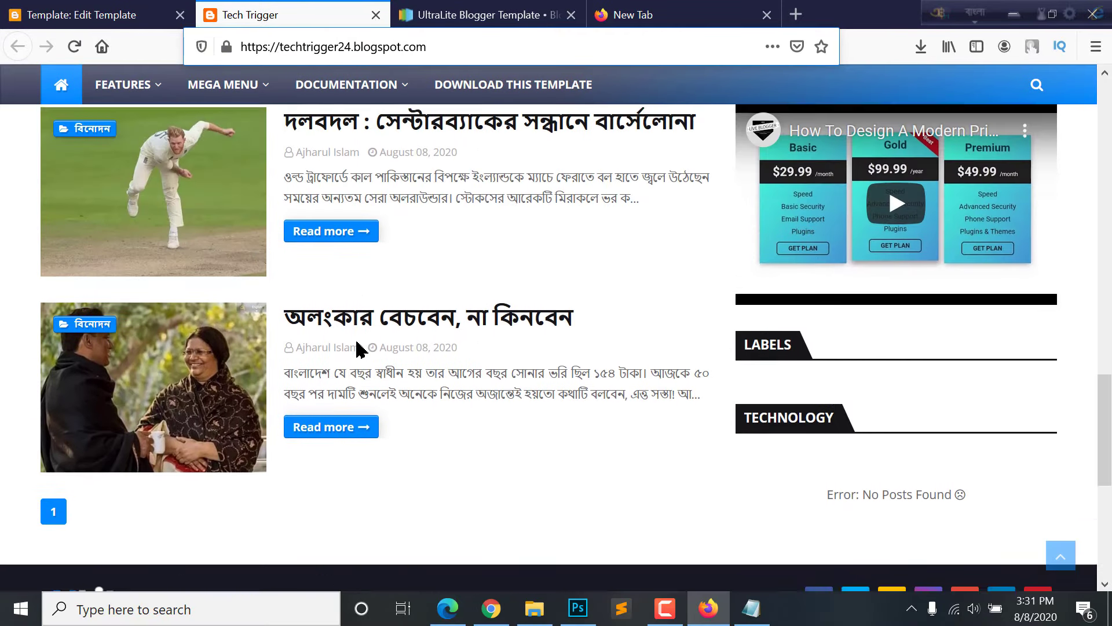
scroll(359, 344, down, 4)
scroll(361, 342, down, 5)
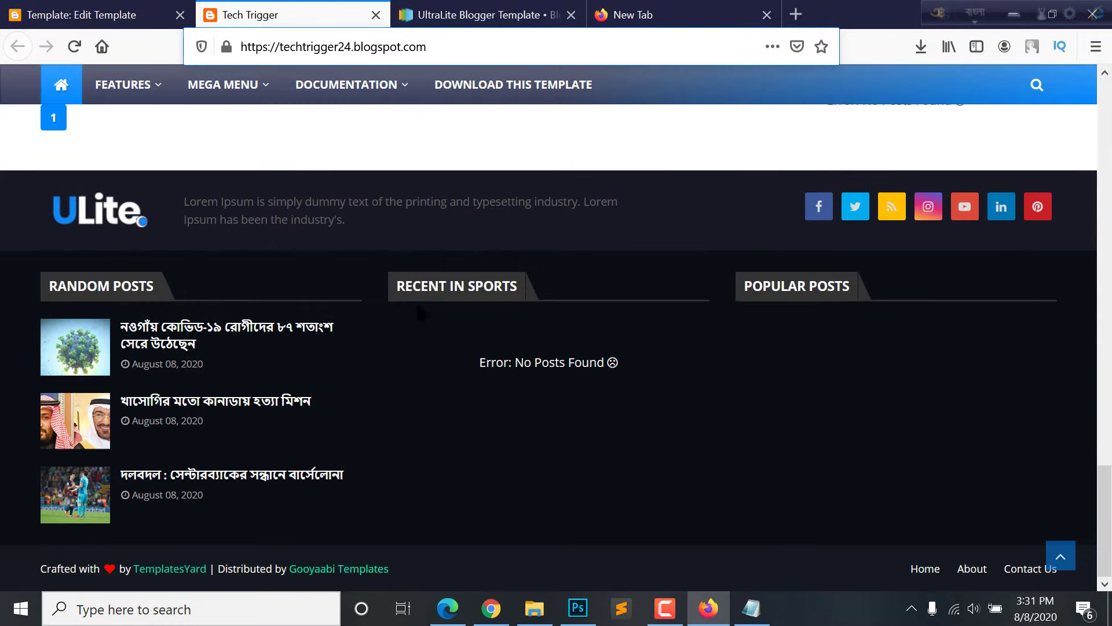
scroll(680, 364, up, 20)
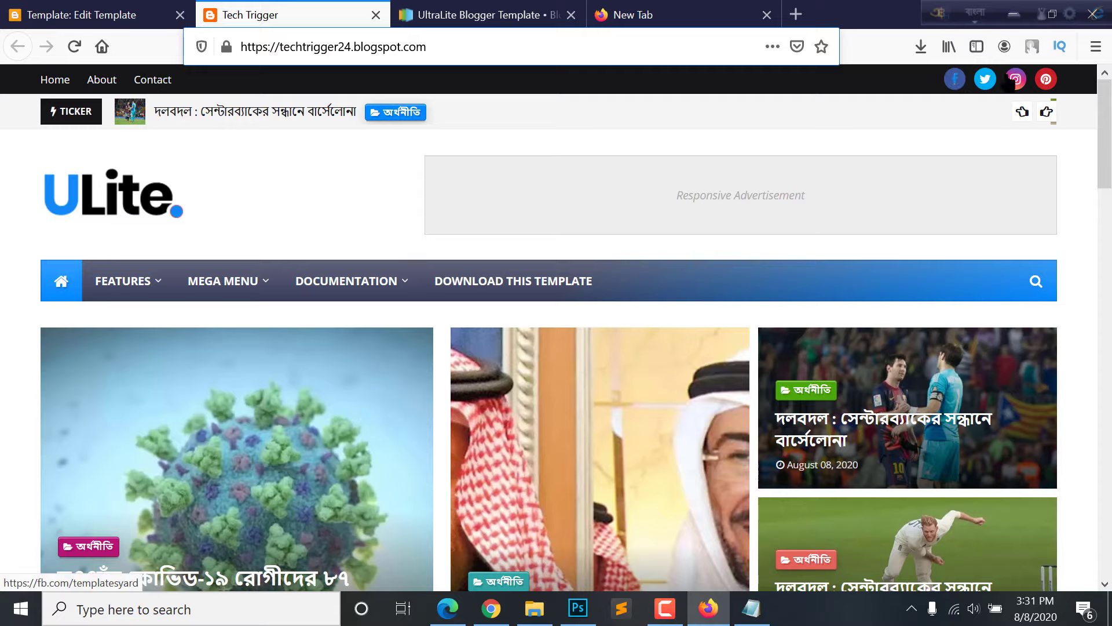
Look through the live blog's recent posts and the advertisement, popular posts, subscribe and labels widgets beside them
scroll(1008, 197, down, 12)
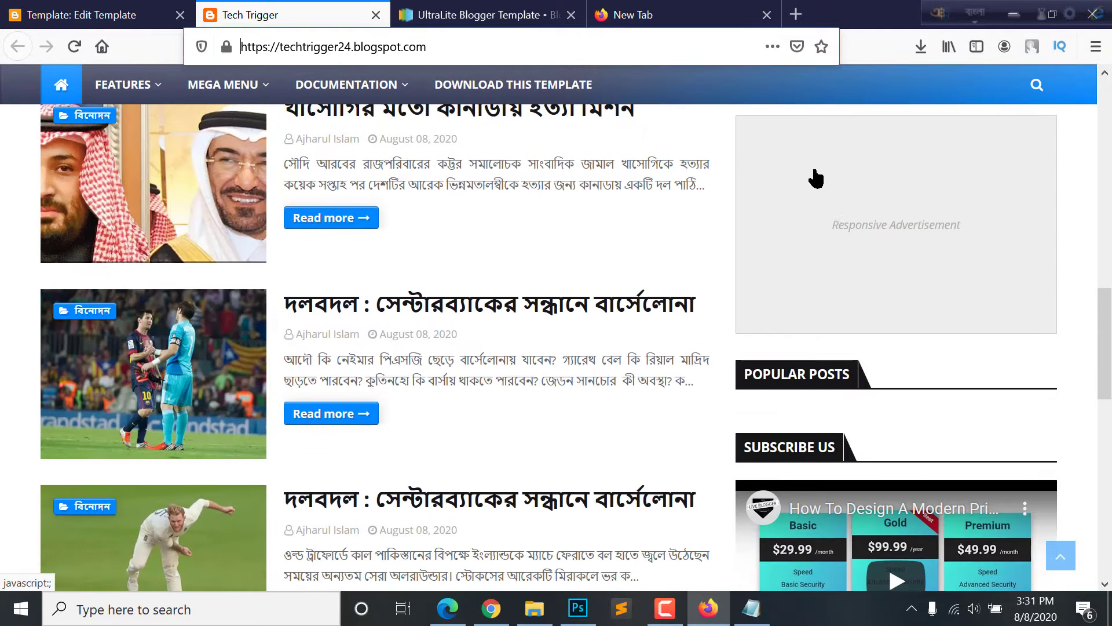
scroll(786, 190, down, 12)
scroll(863, 339, up, 8)
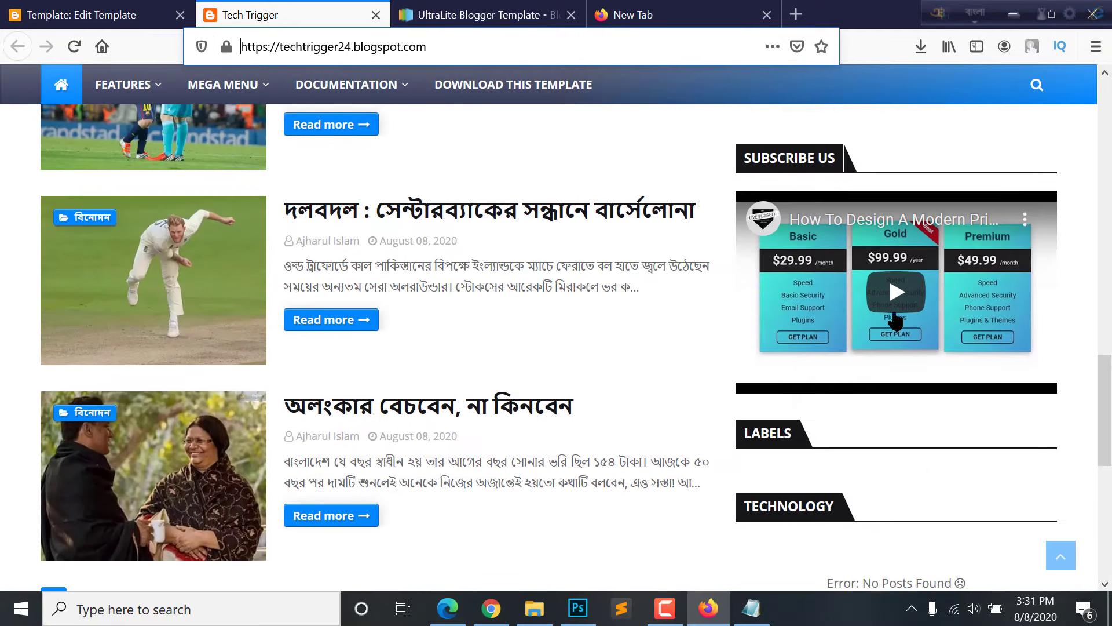
scroll(896, 317, up, 15)
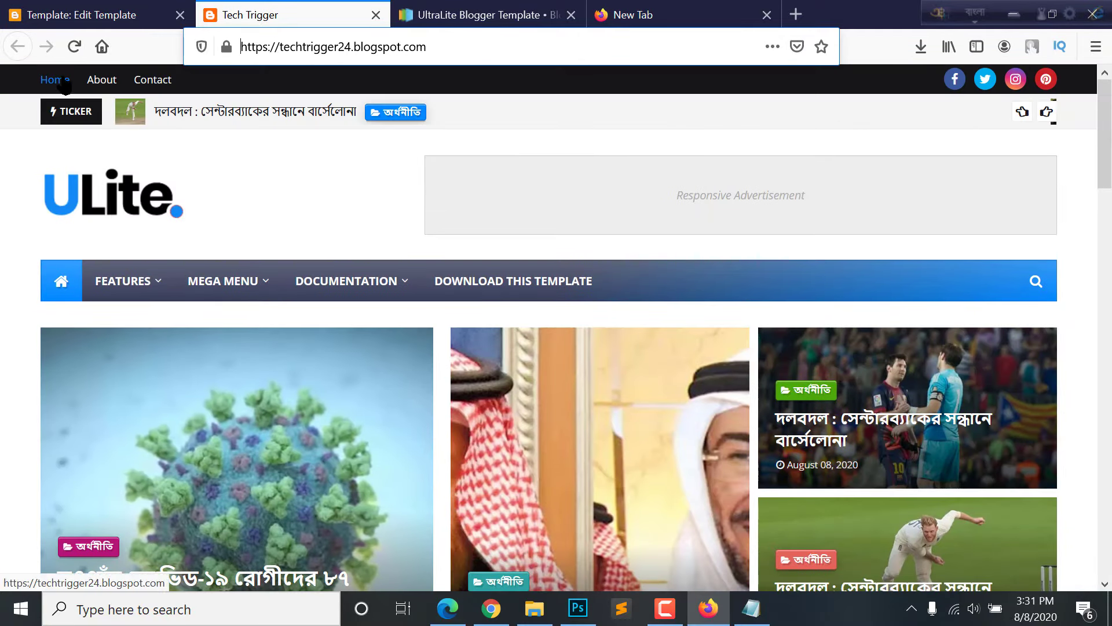
Leave the theme HTML editor, reload the Theme page, and save the mobile settings with the Desktop theme shown on mobile devices
click(81, 9)
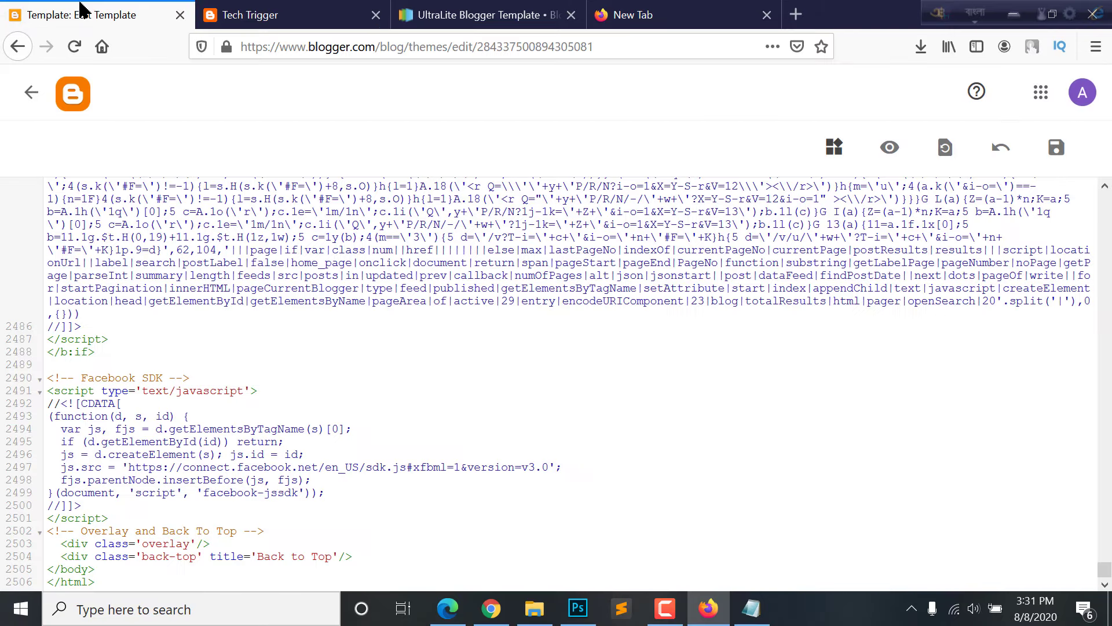
click(33, 96)
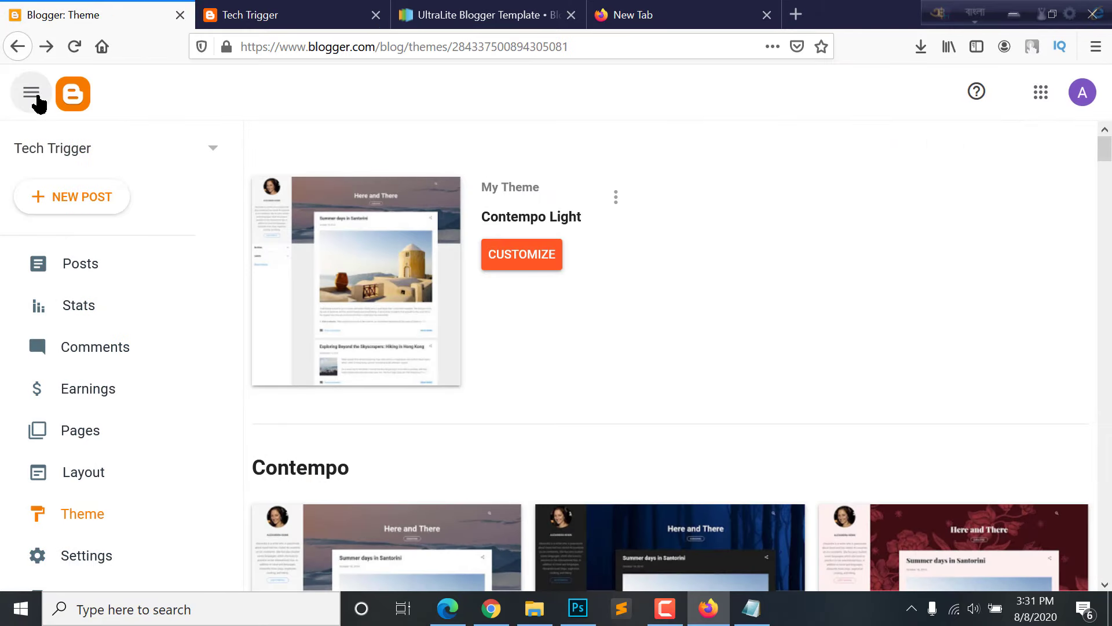
click(611, 200)
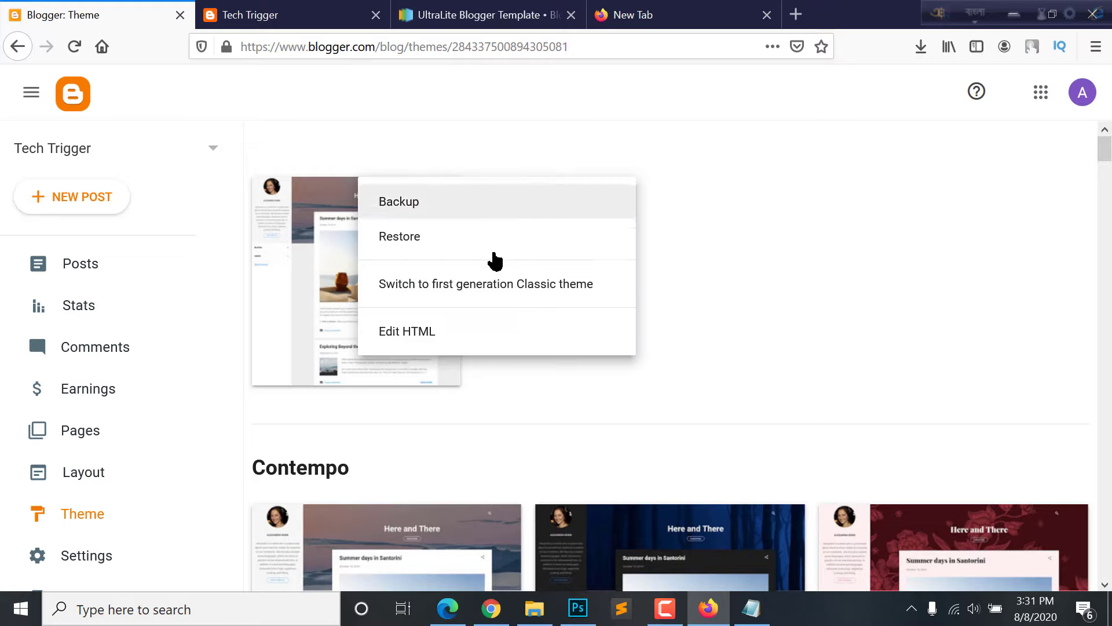
click(763, 236)
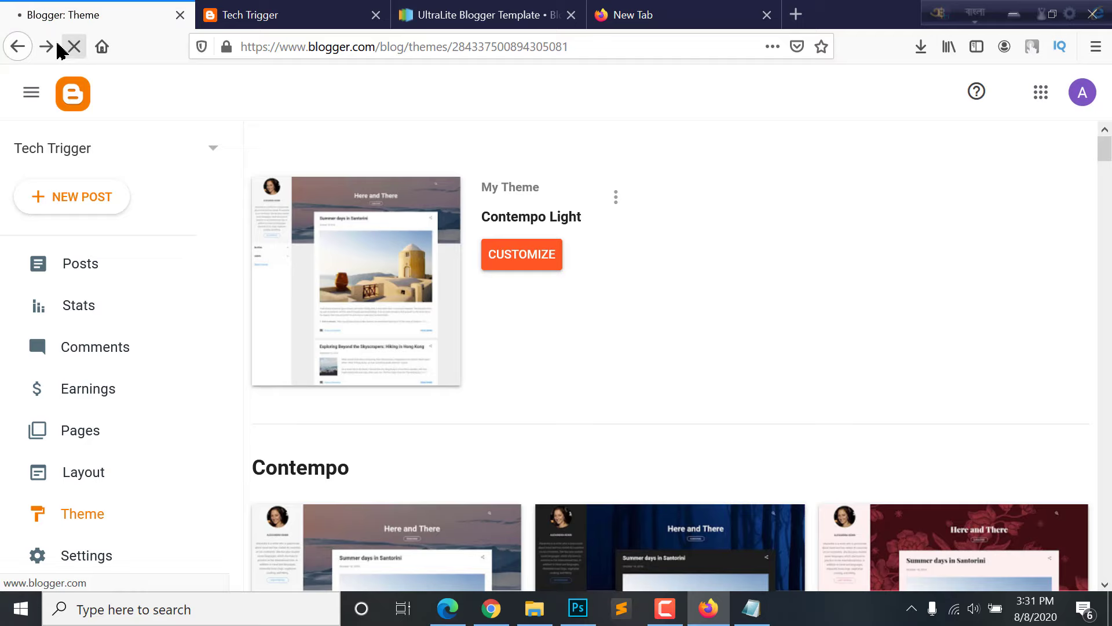
click(635, 197)
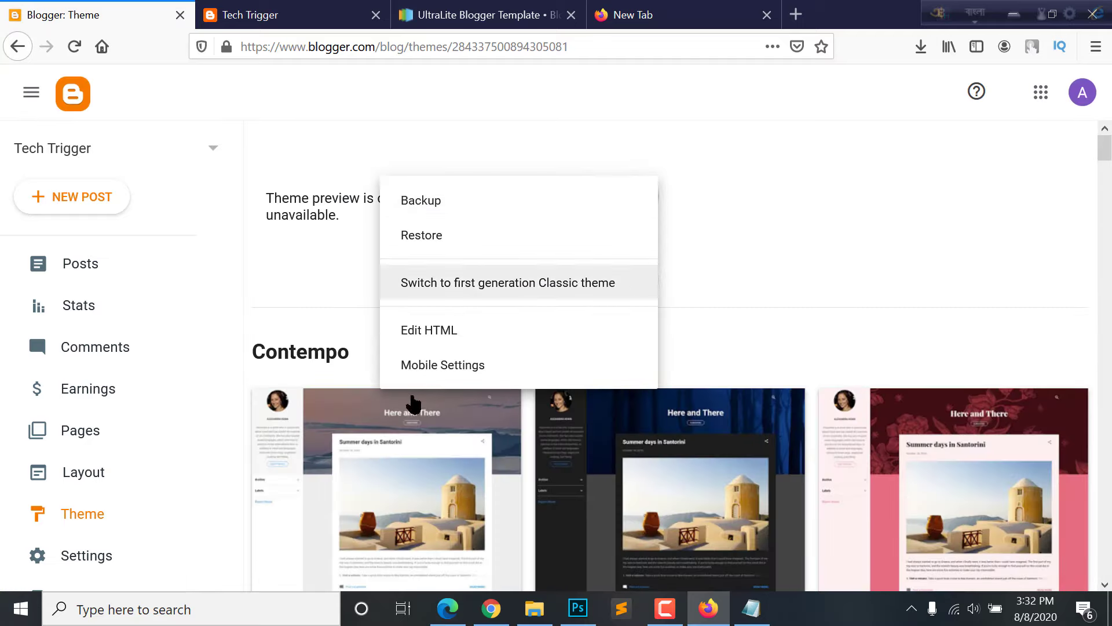
click(457, 369)
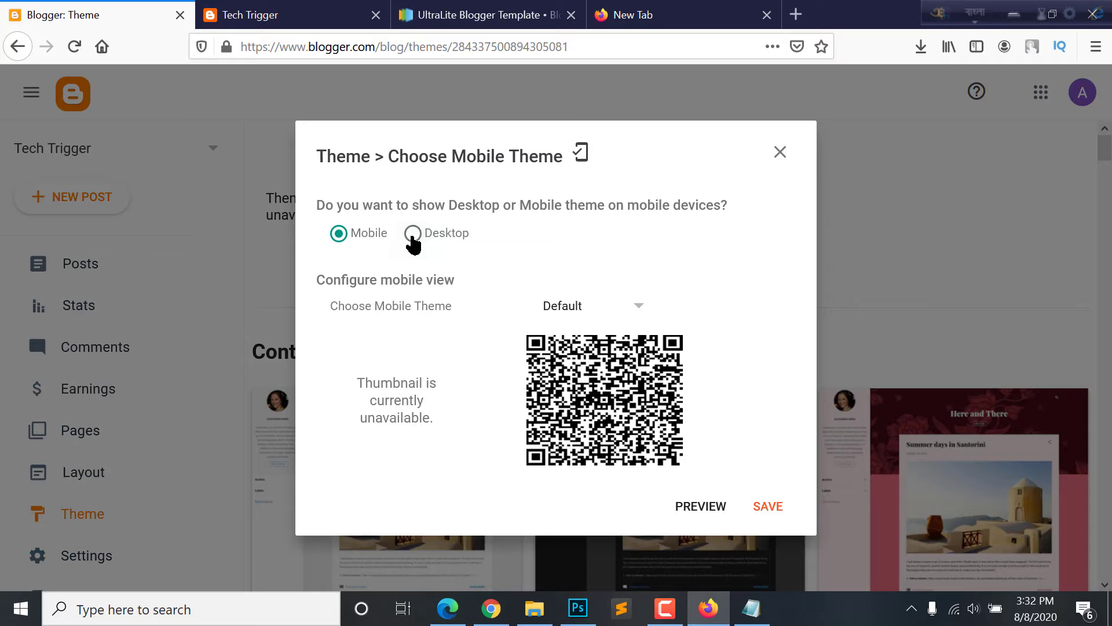
click(414, 237)
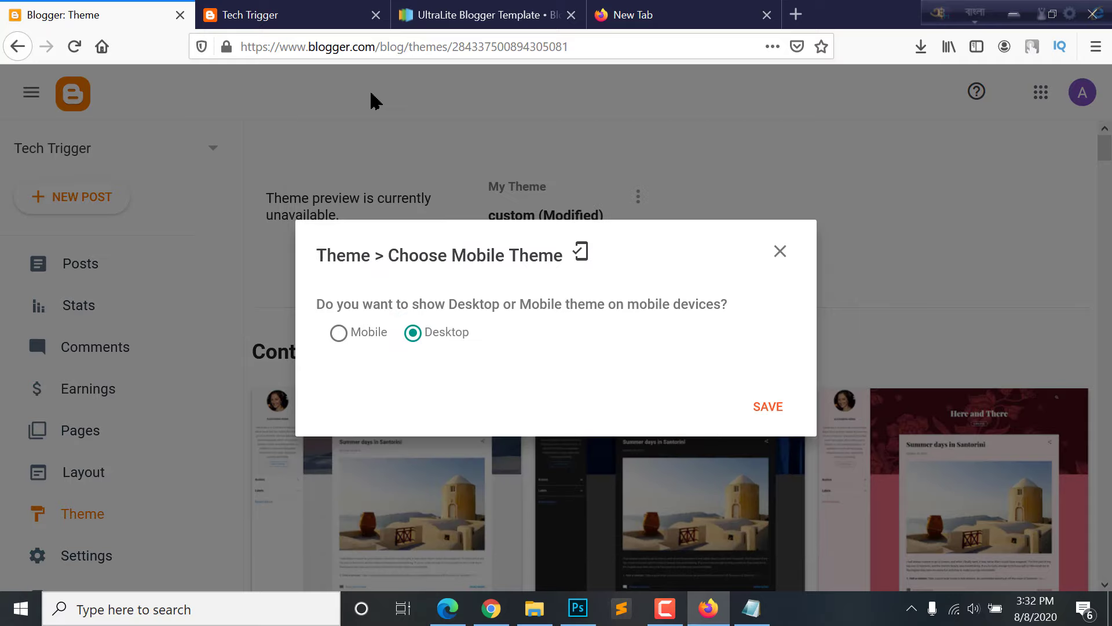
click(272, 14)
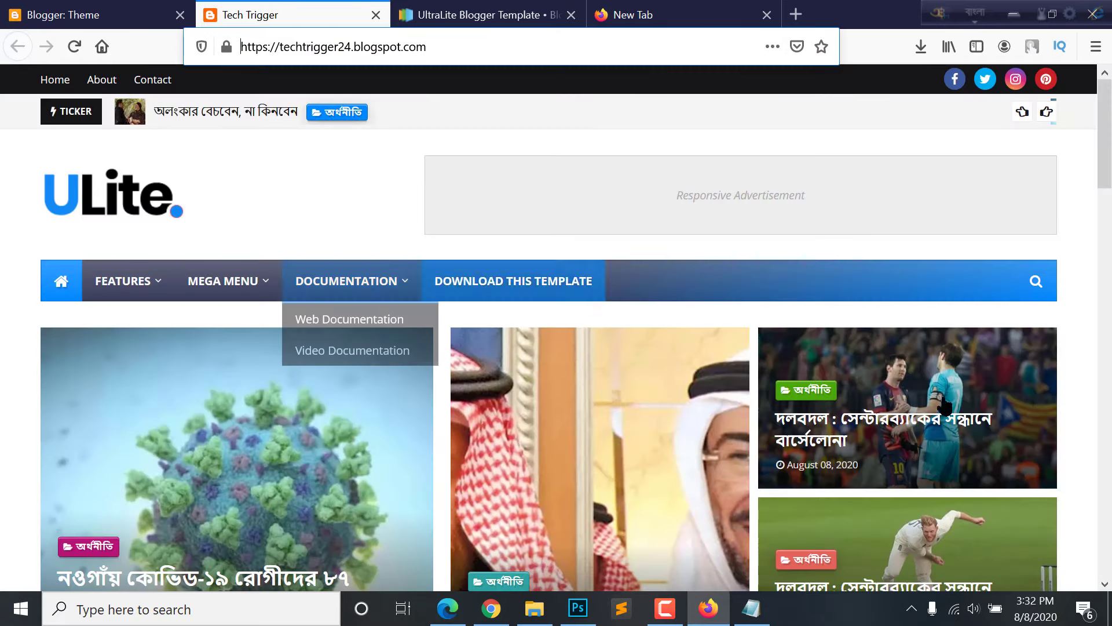
scroll(944, 404, down, 10)
key(ctrl+shift+Tab)
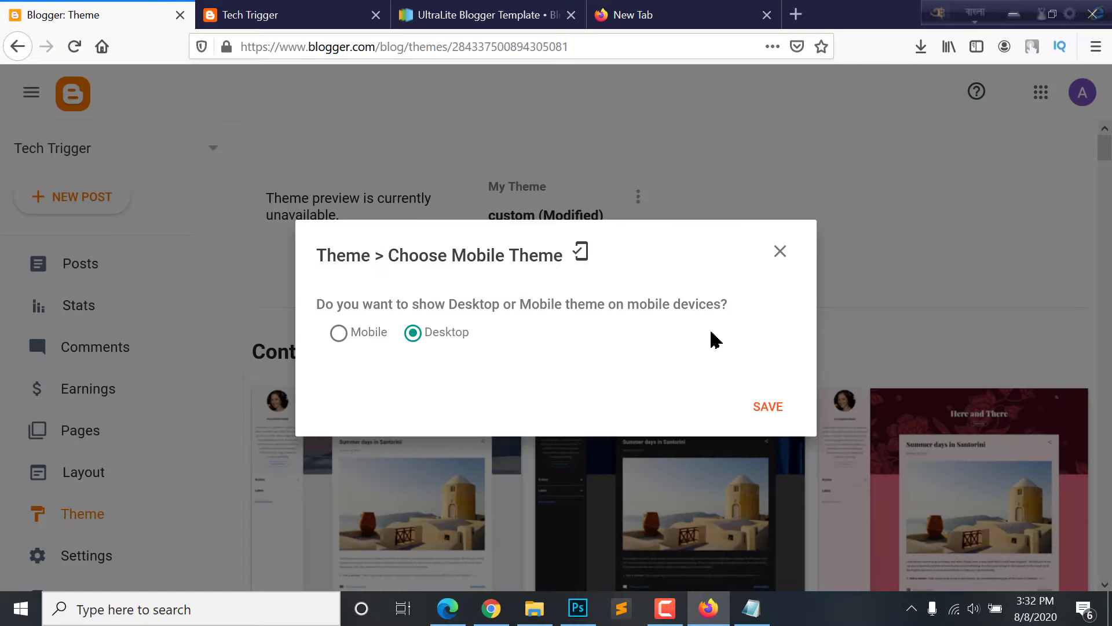
click(771, 407)
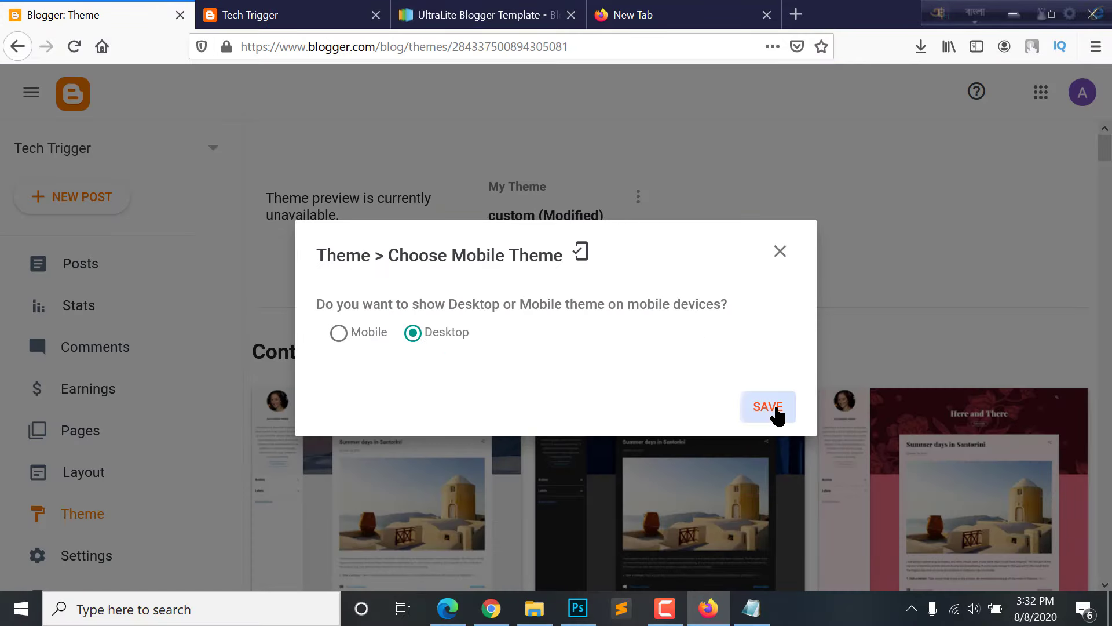
Open the blog's Layout page and examine the theme options, top navigation, news ticker and header sections against the live blog
scroll(54, 380, down, 4)
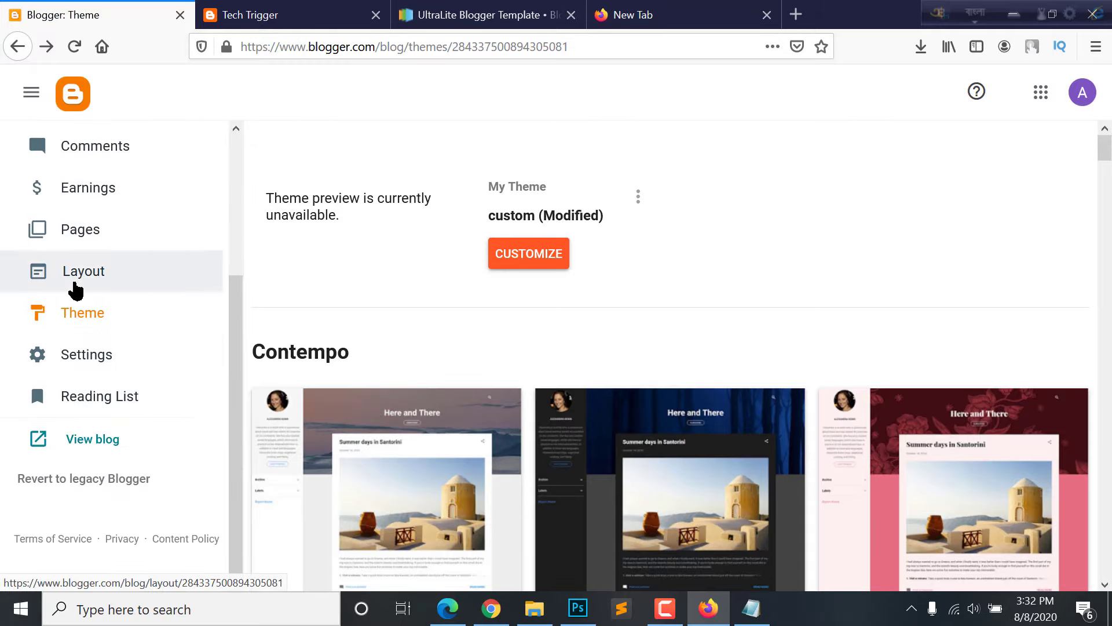
click(76, 286)
click(258, 7)
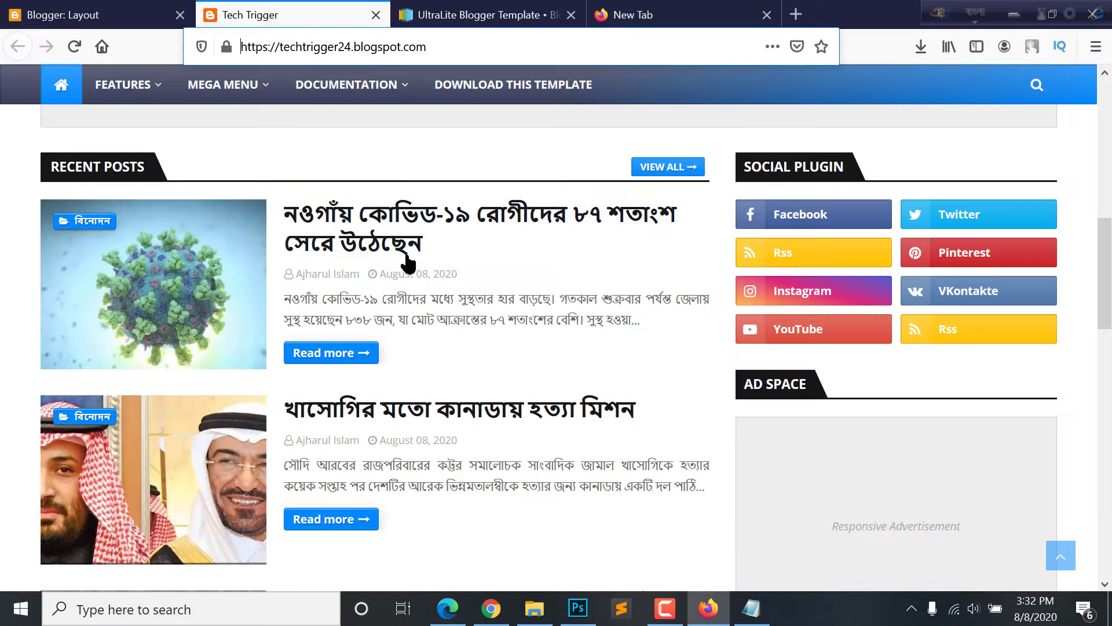
scroll(210, 130, up, 5)
key(ctrl+shift+Tab)
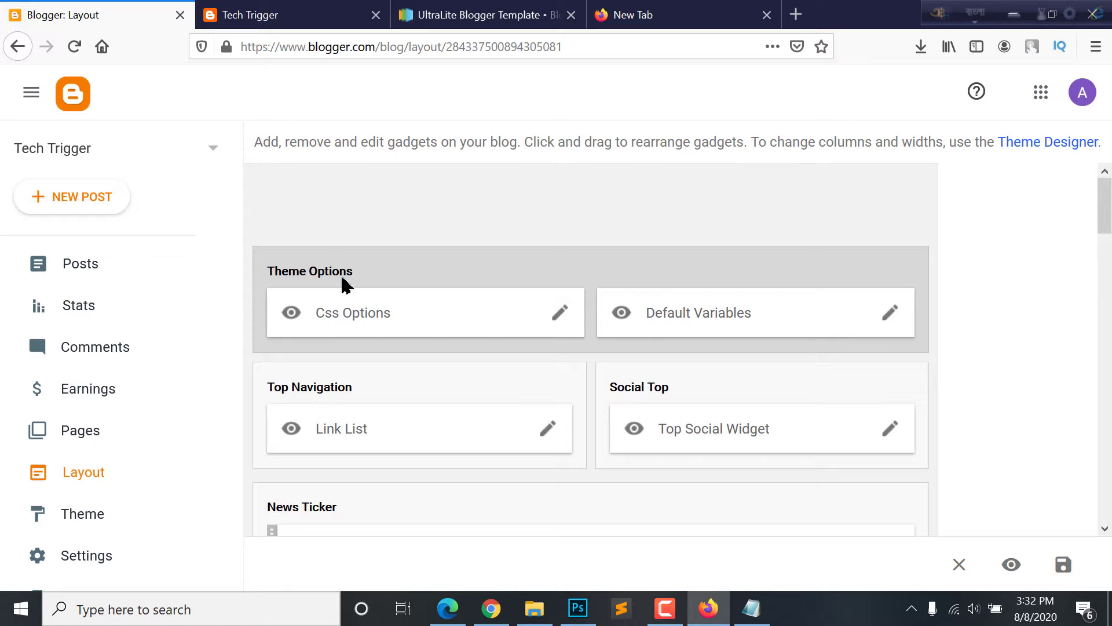
scroll(417, 358, down, 6)
scroll(417, 358, up, 7)
scroll(417, 357, down, 3)
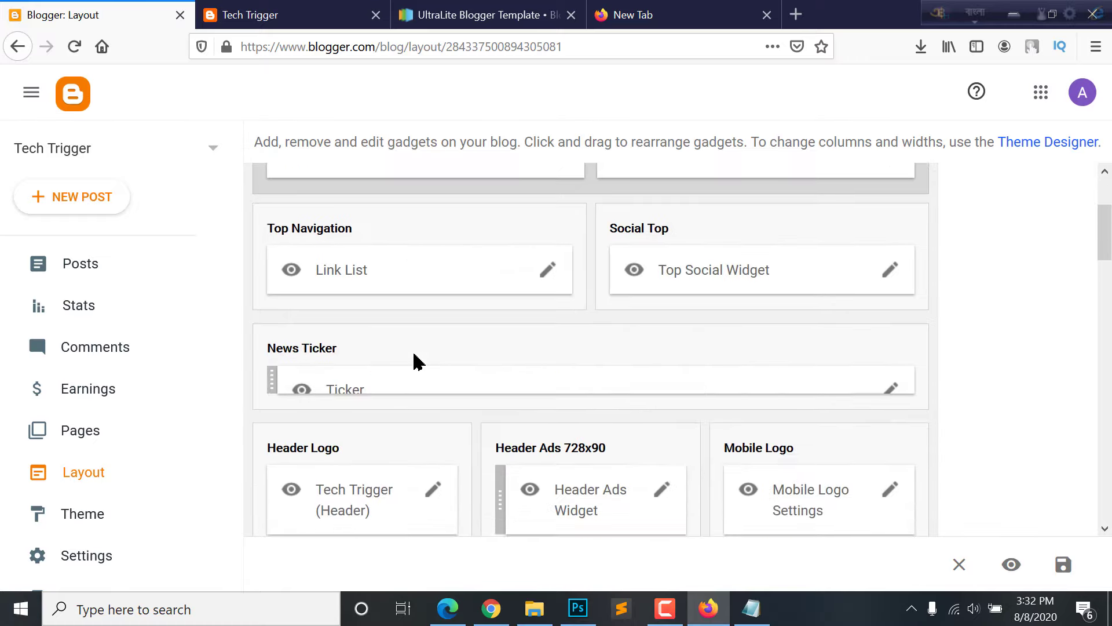
scroll(416, 361, up, 3)
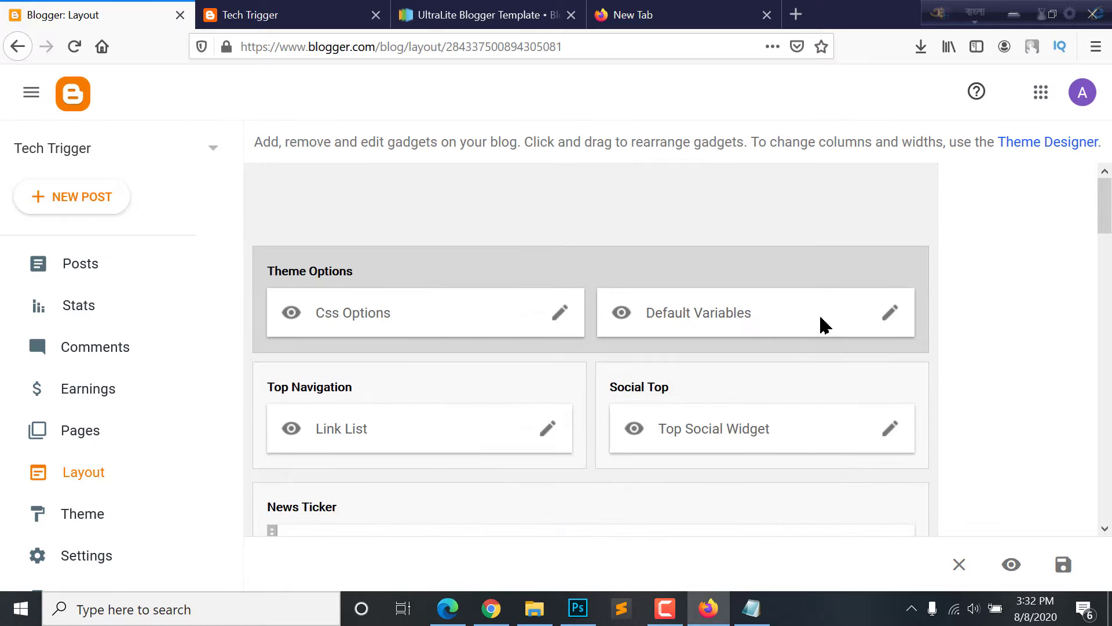
scroll(839, 324, down, 3)
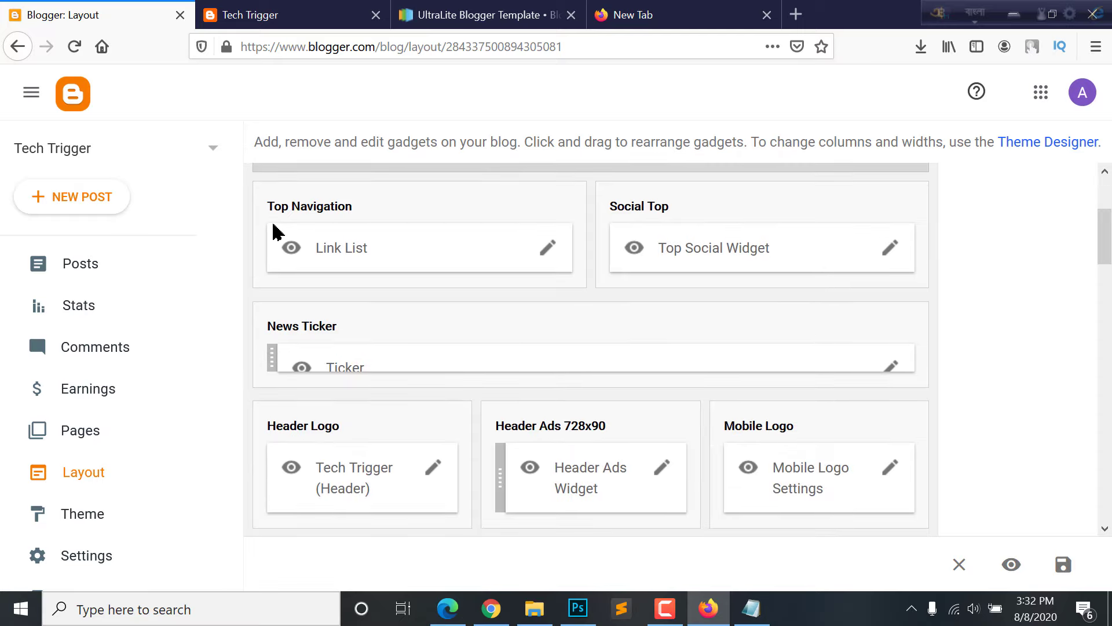
Check the top menu links on the live blog and open the Top Navigation Link List gadget's configuration
click(282, 12)
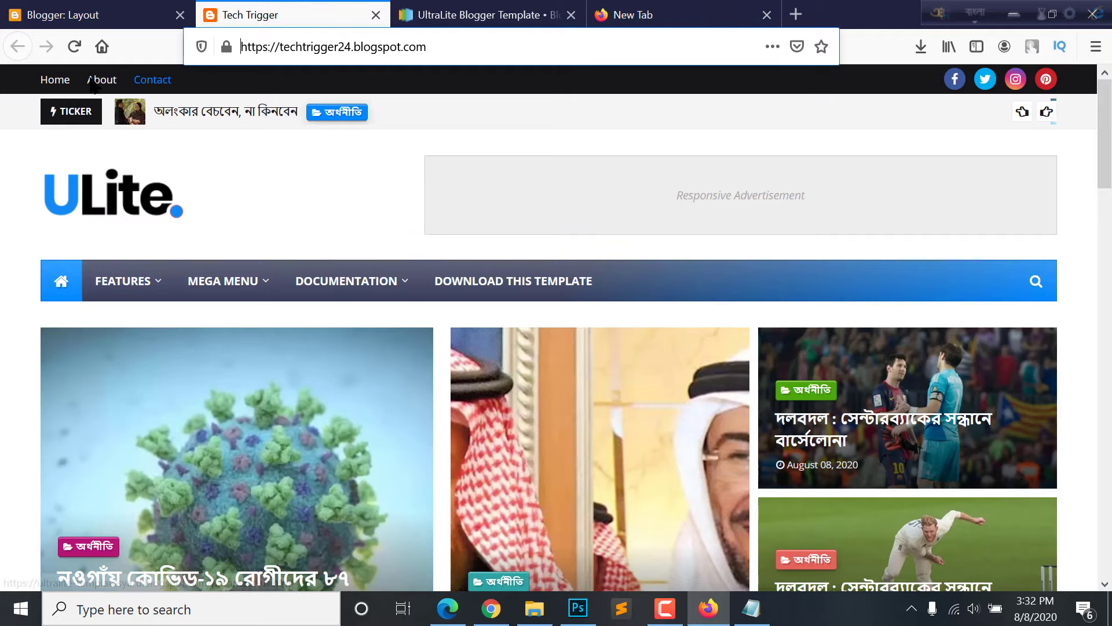
click(92, 14)
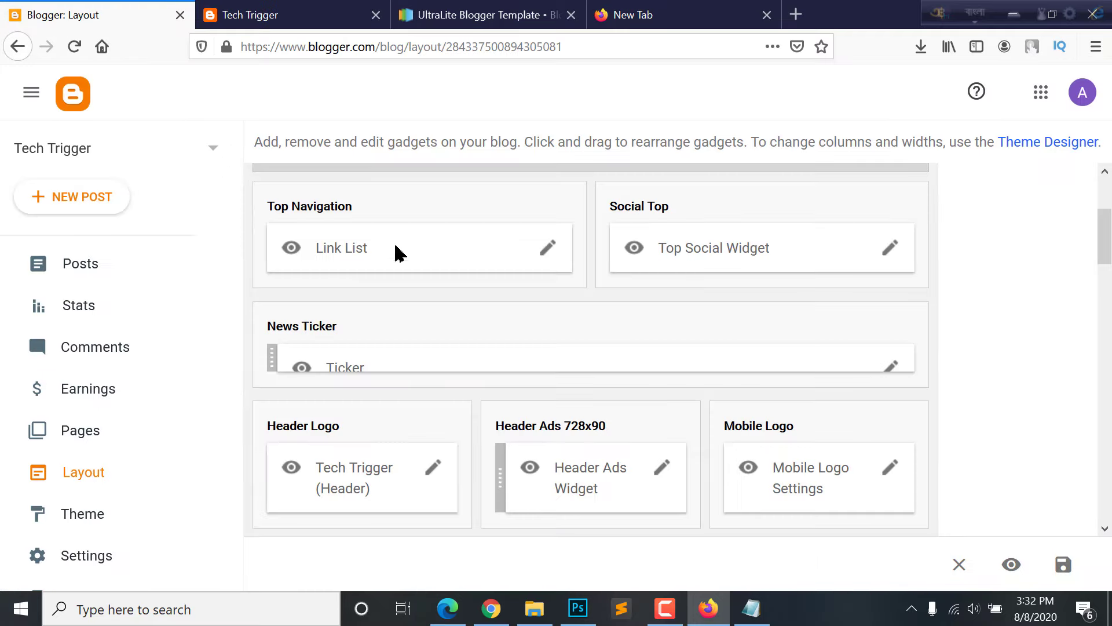
scroll(400, 316, down, 1)
scroll(359, 301, up, 2)
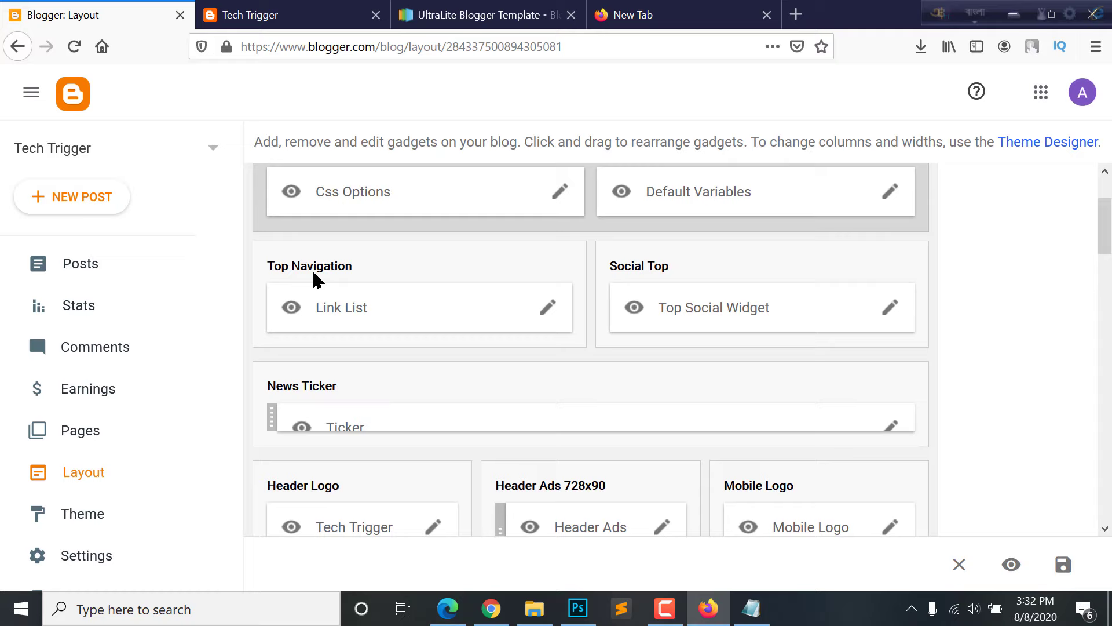
click(544, 313)
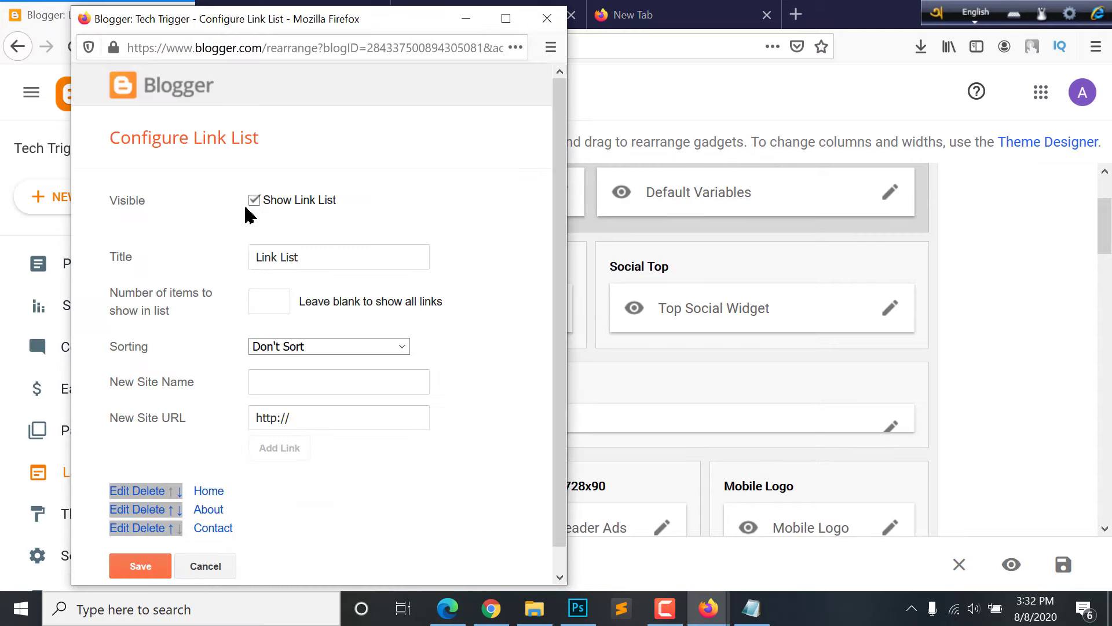
scroll(212, 484, down, 1)
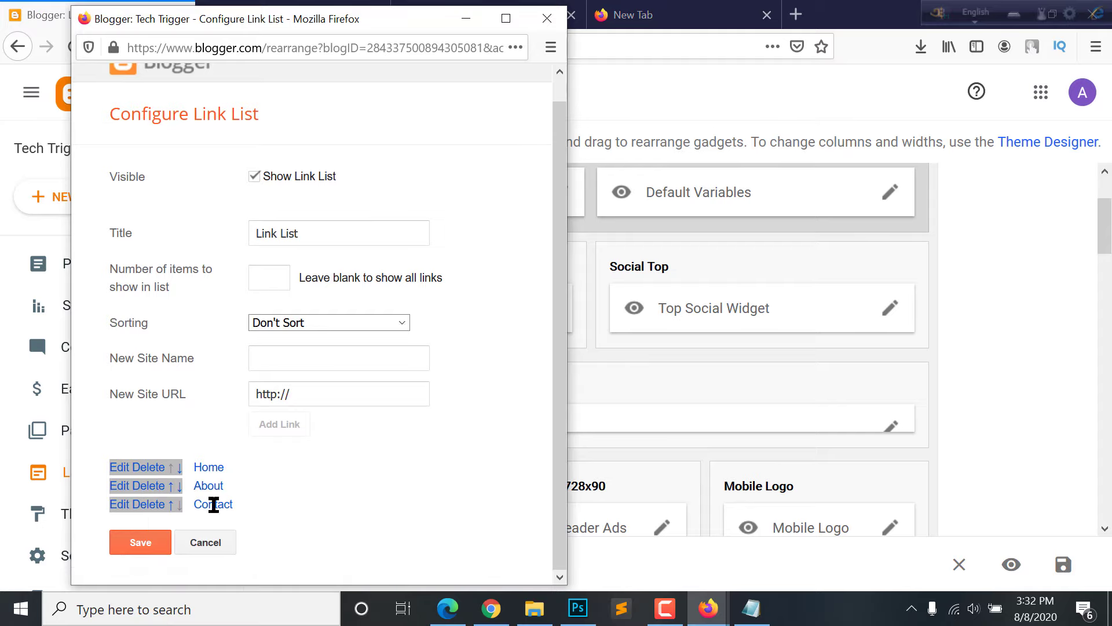
Expand the About and Contact entries in the Link List and examine their URLs
click(116, 488)
scroll(255, 446, down, 2)
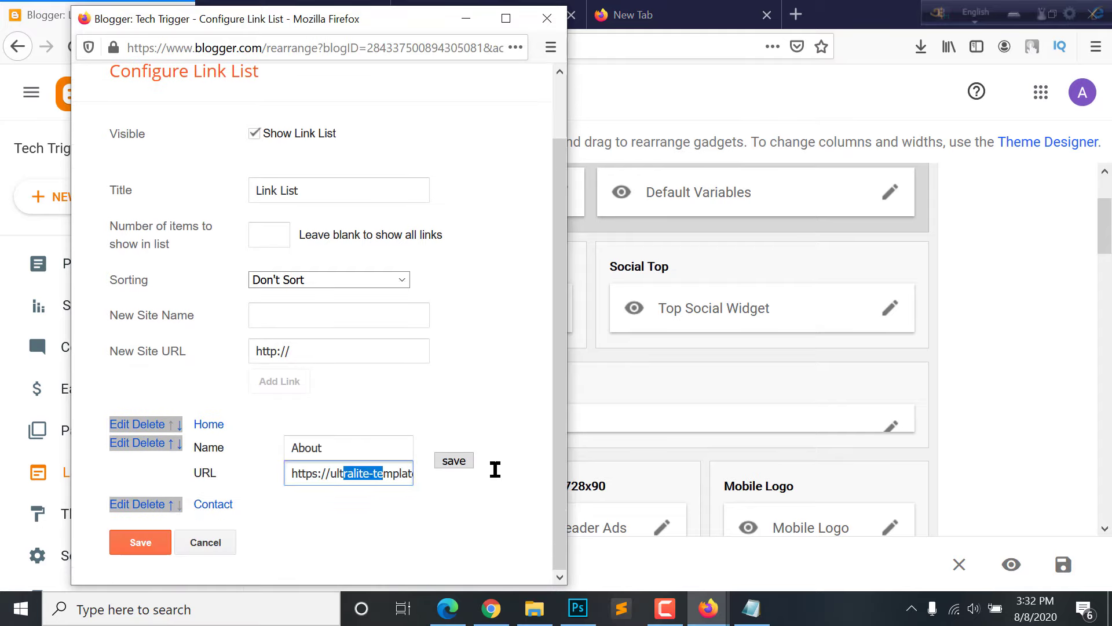
click(118, 504)
scroll(330, 512, down, 3)
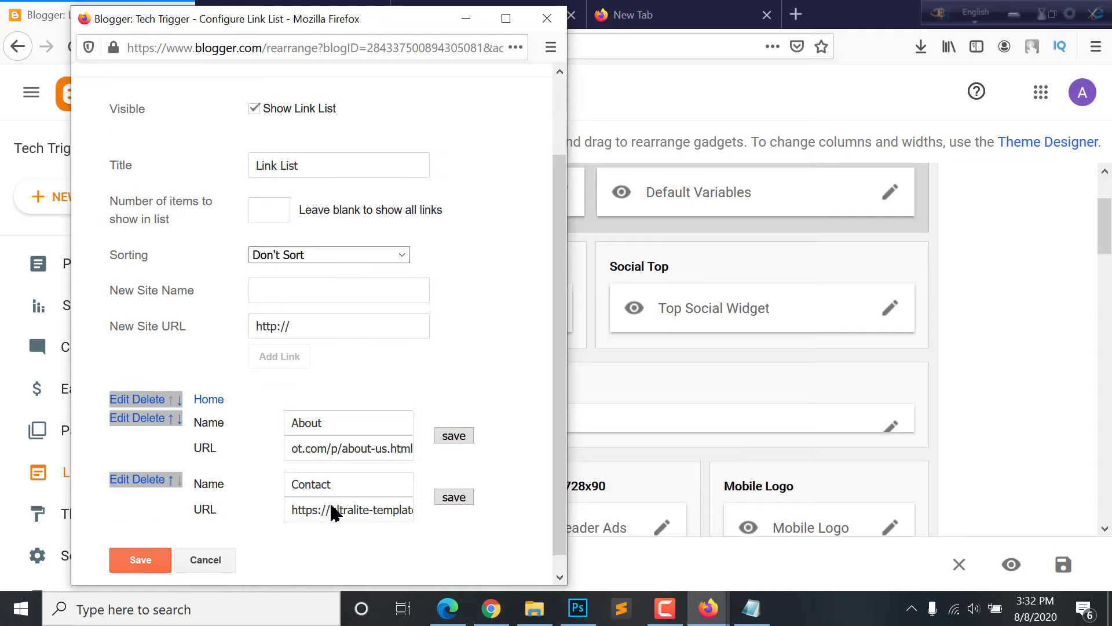
triple_click(341, 431)
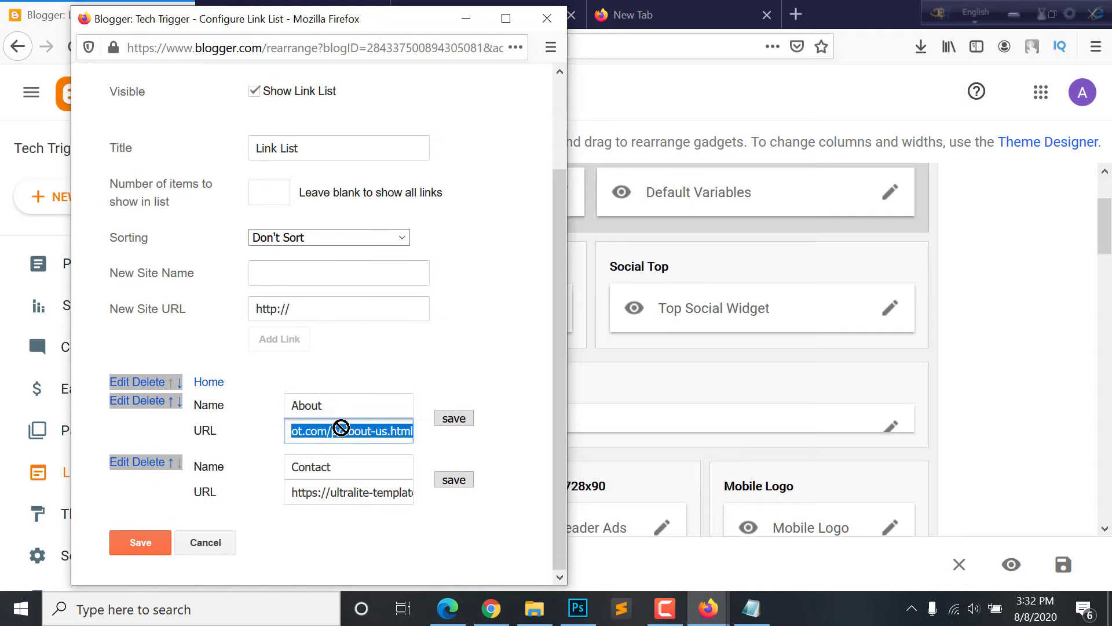
click(359, 493)
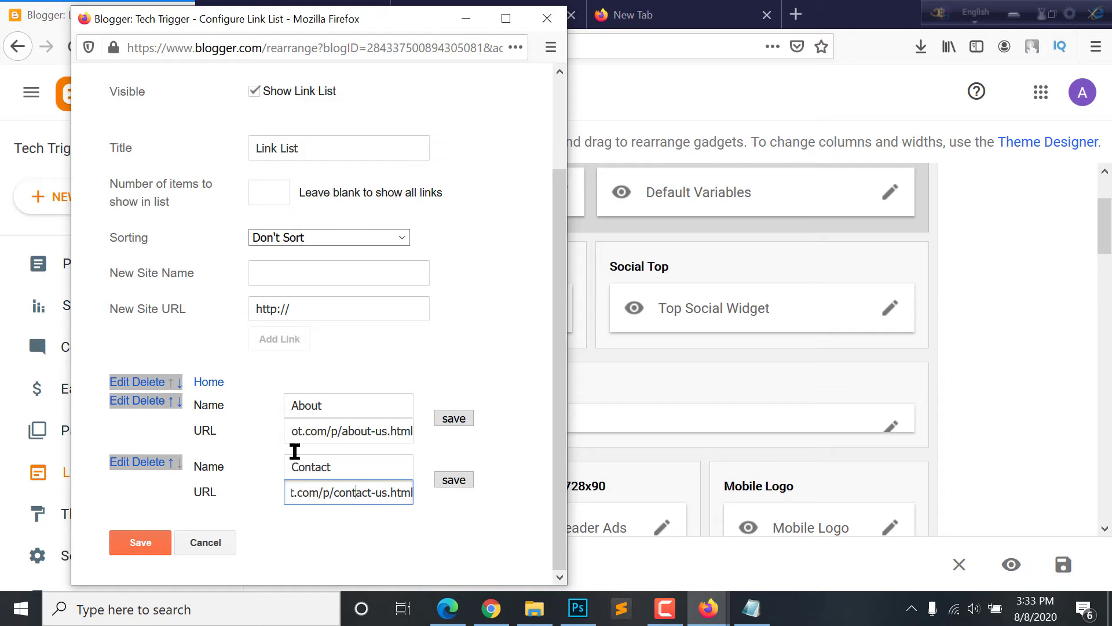
drag(333, 12, 869, 1)
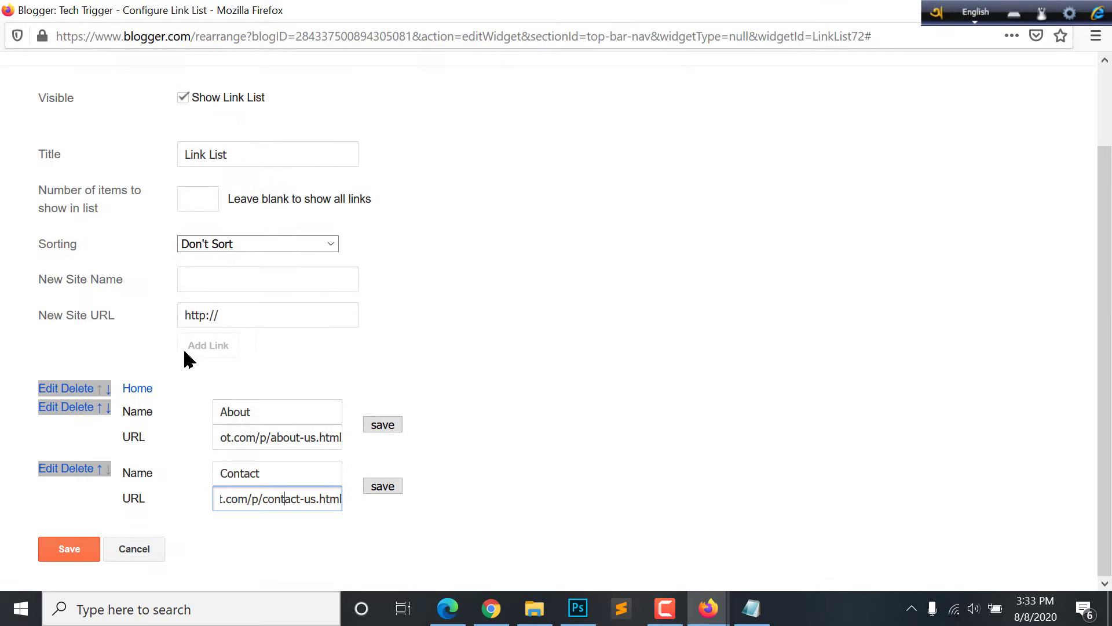
double_click(785, 12)
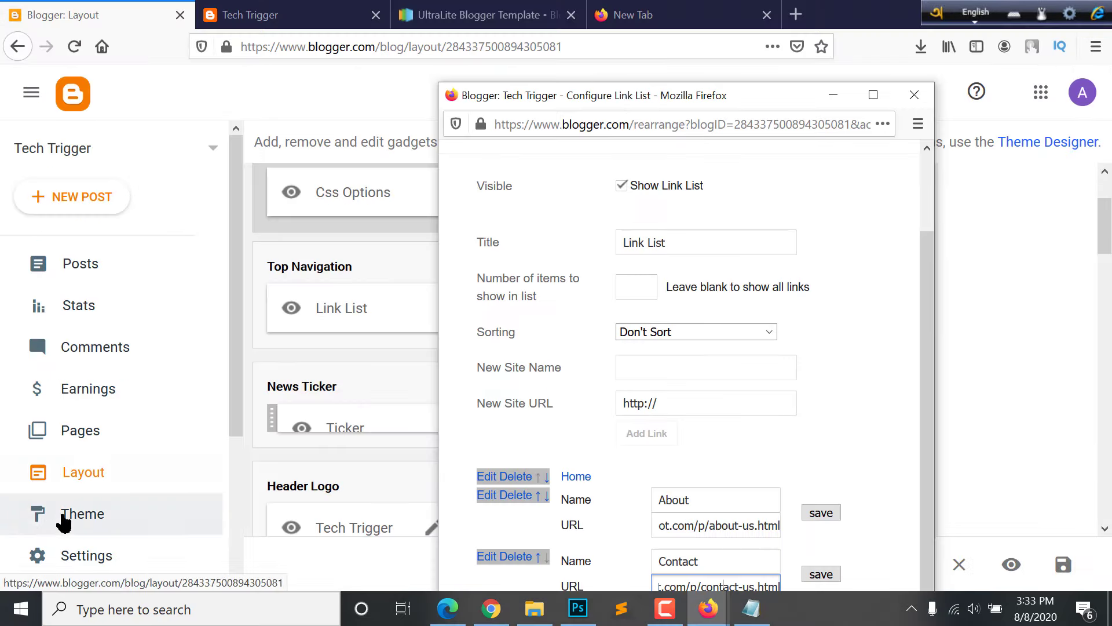
Return to the main Blogger window and create a new page in Pages titled "About Us"
click(156, 9)
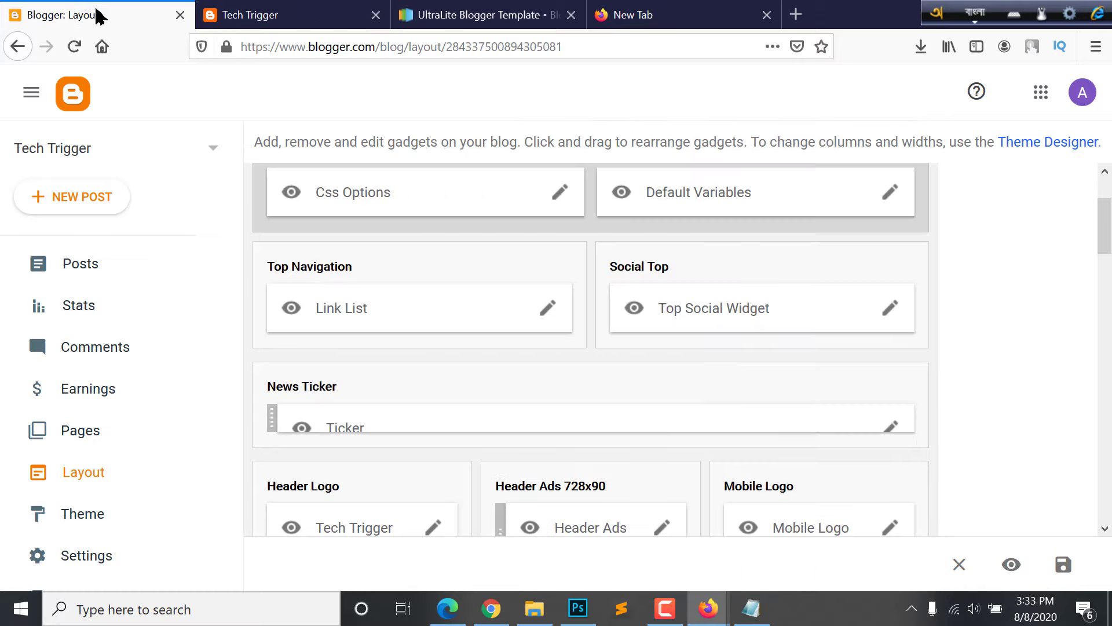
click(68, 443)
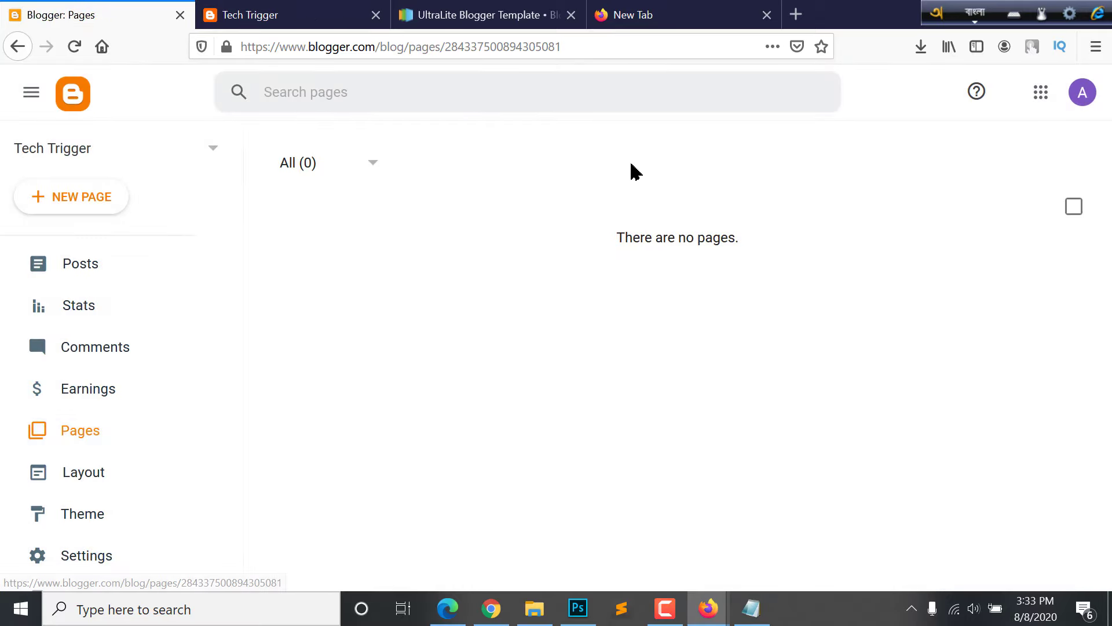
click(93, 203)
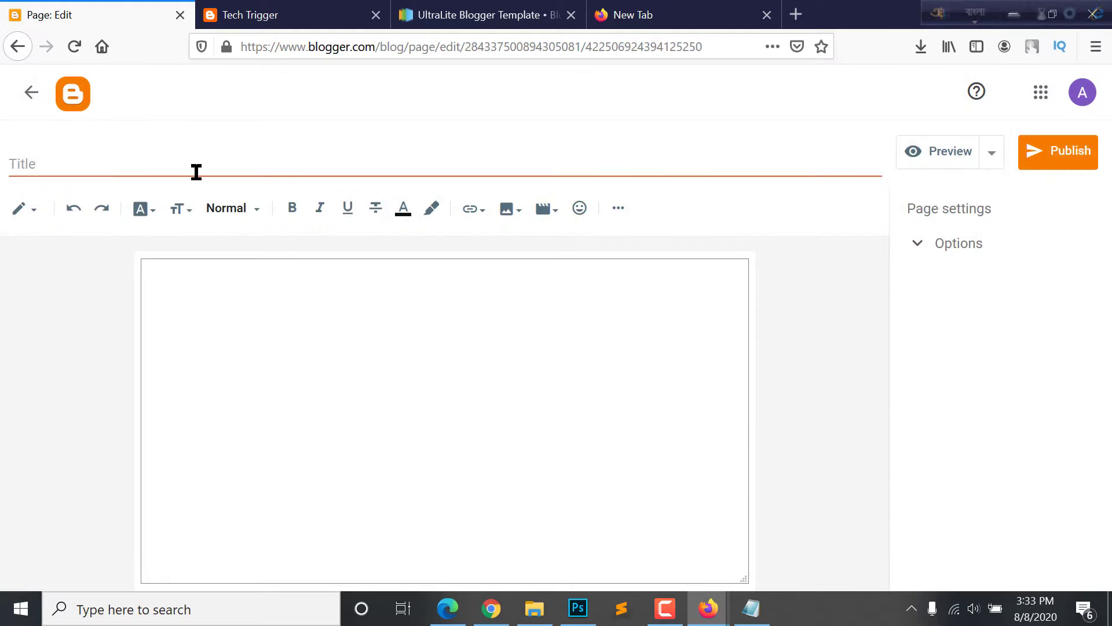
click(196, 171)
text(About Us)
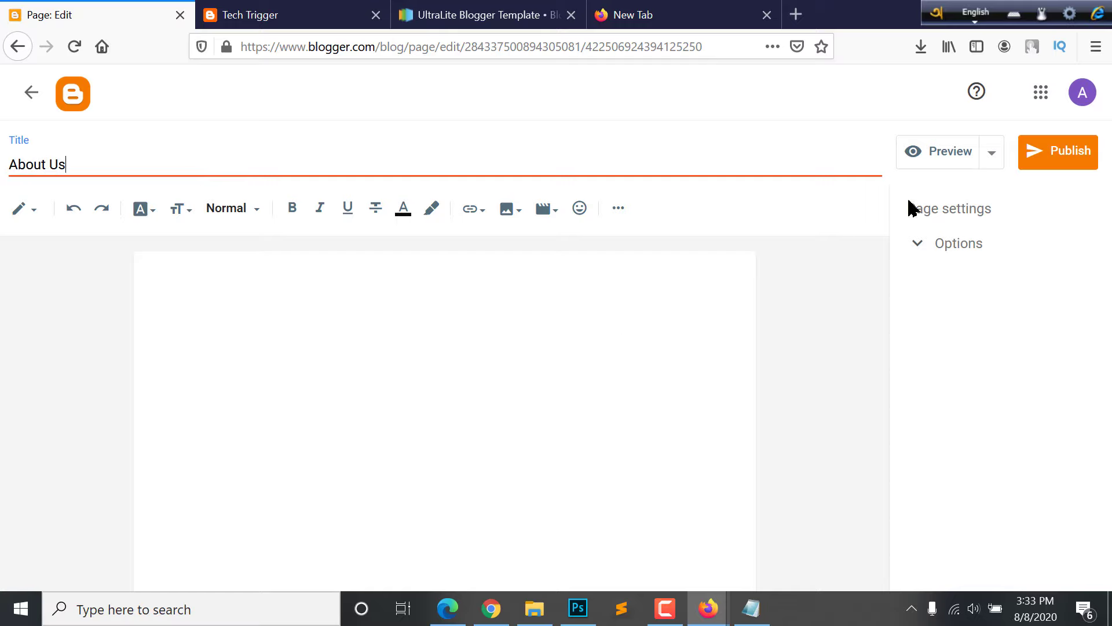
Fill the About Us page body with several lines of placeholder text beginning "f sdf sdfdsk;fds;f sd" and publish the page
click(232, 380)
text(f sdf sd)
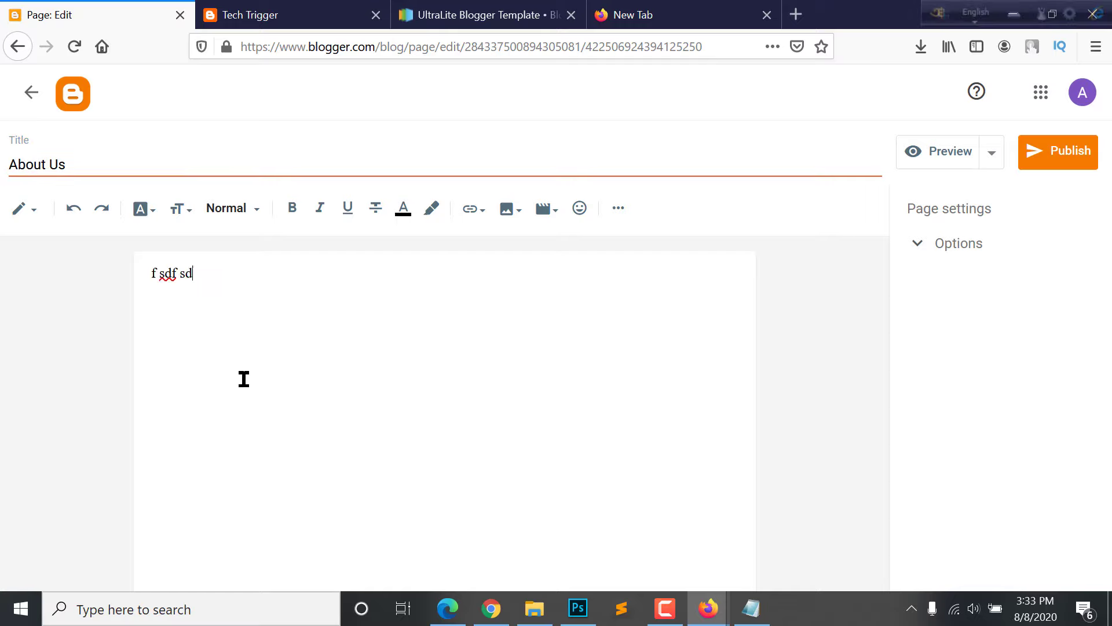
text(fdsk;fds;f sd)
key(Return)
text(fd)
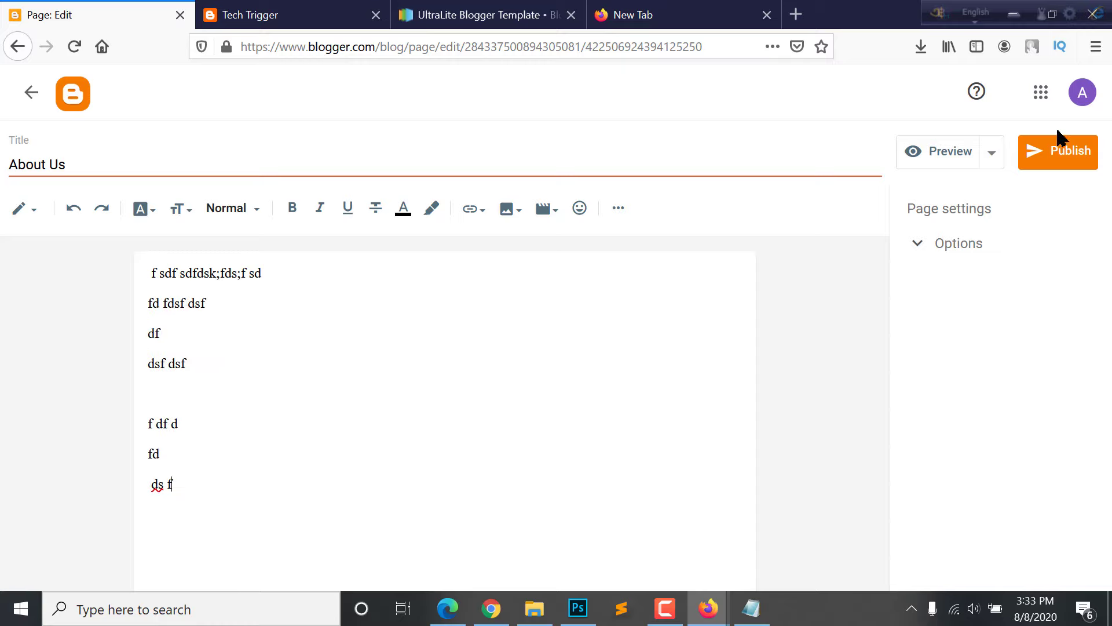
click(1067, 149)
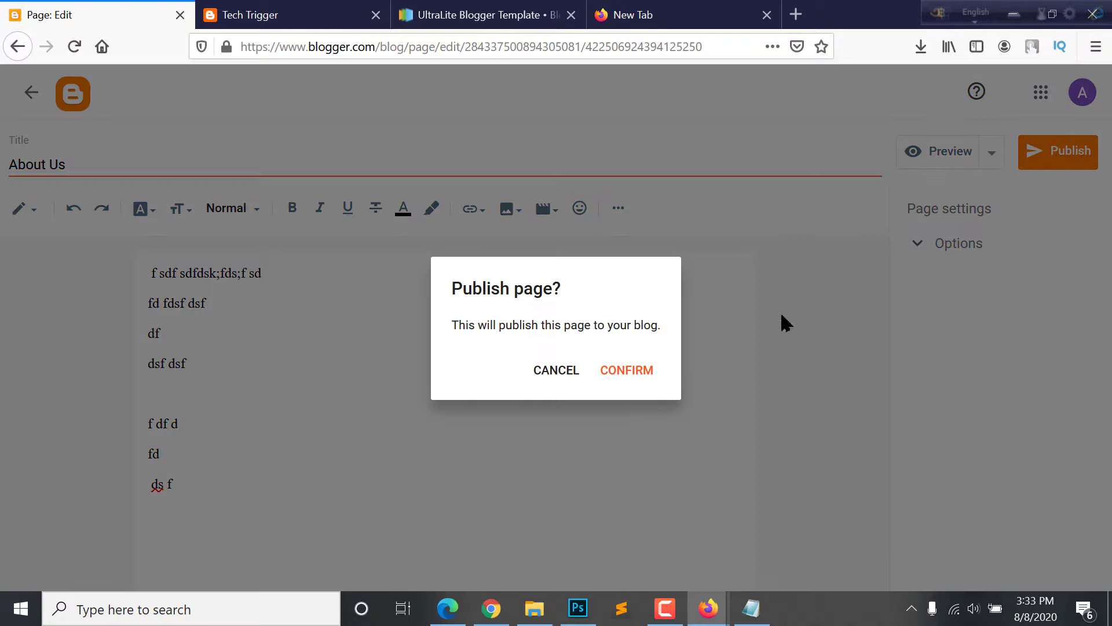
click(625, 374)
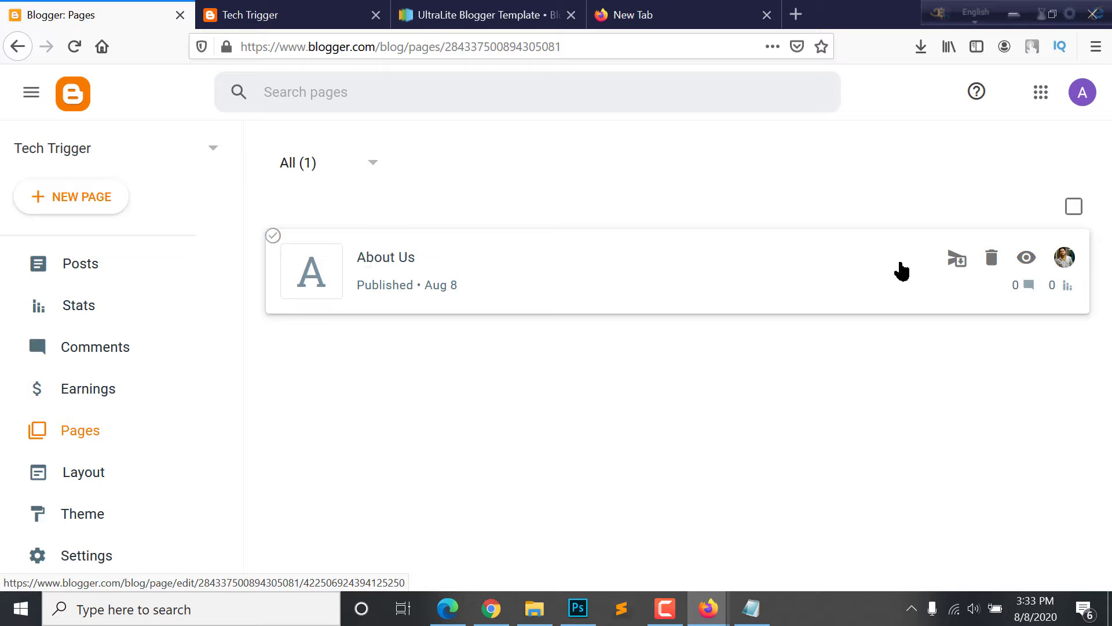
Copy the published About Us page's link address and open the blog's Layout in a new tab
right_click(1028, 260)
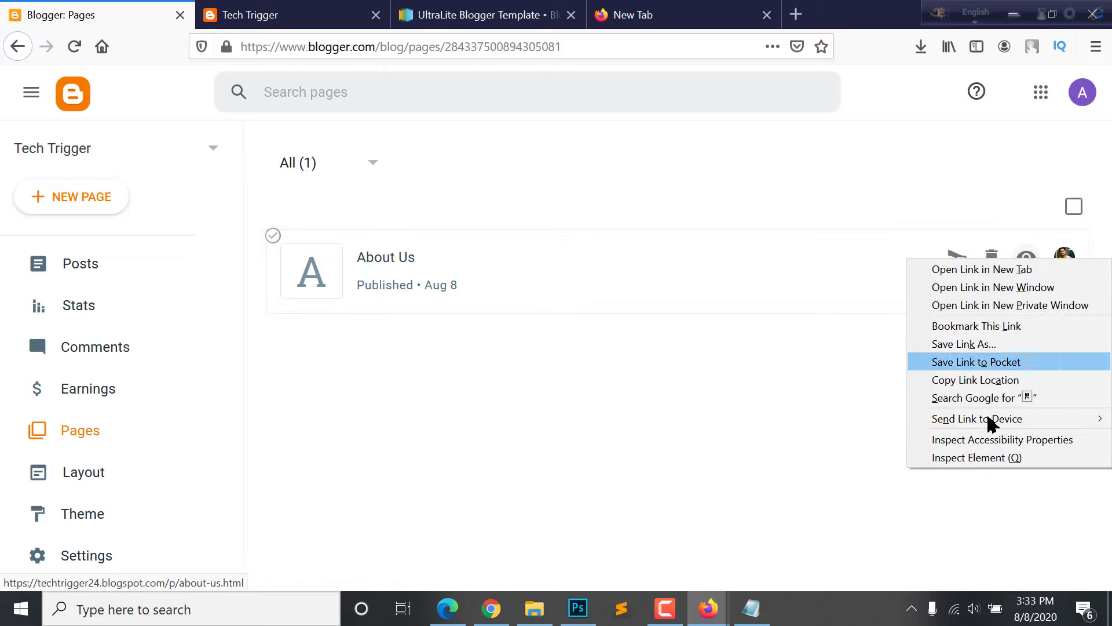
click(962, 380)
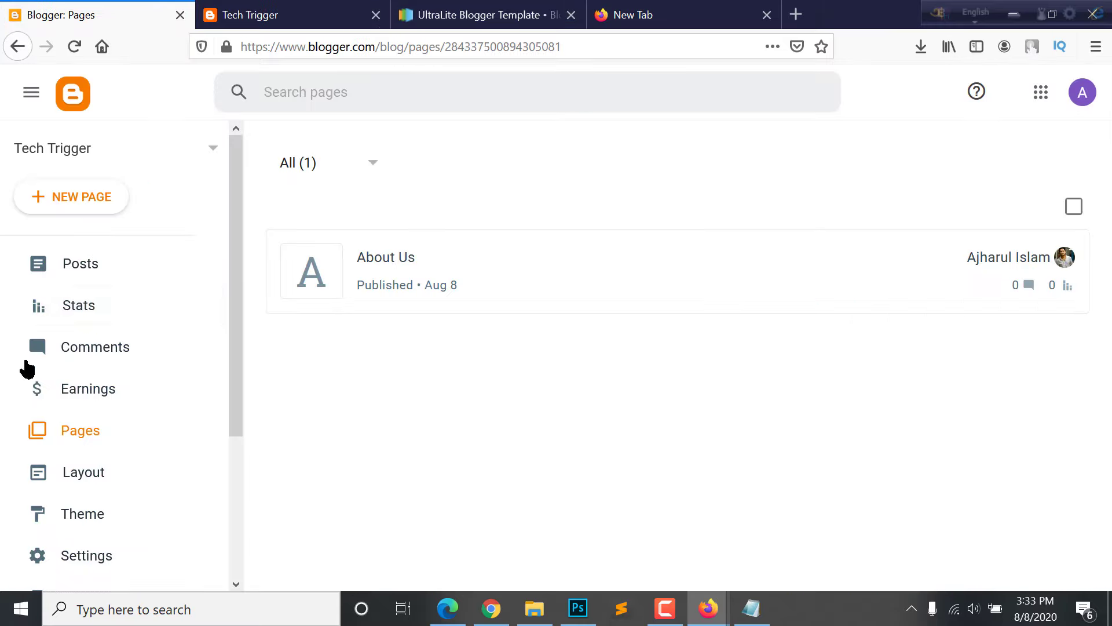
scroll(94, 415, down, 2)
right_click(92, 418)
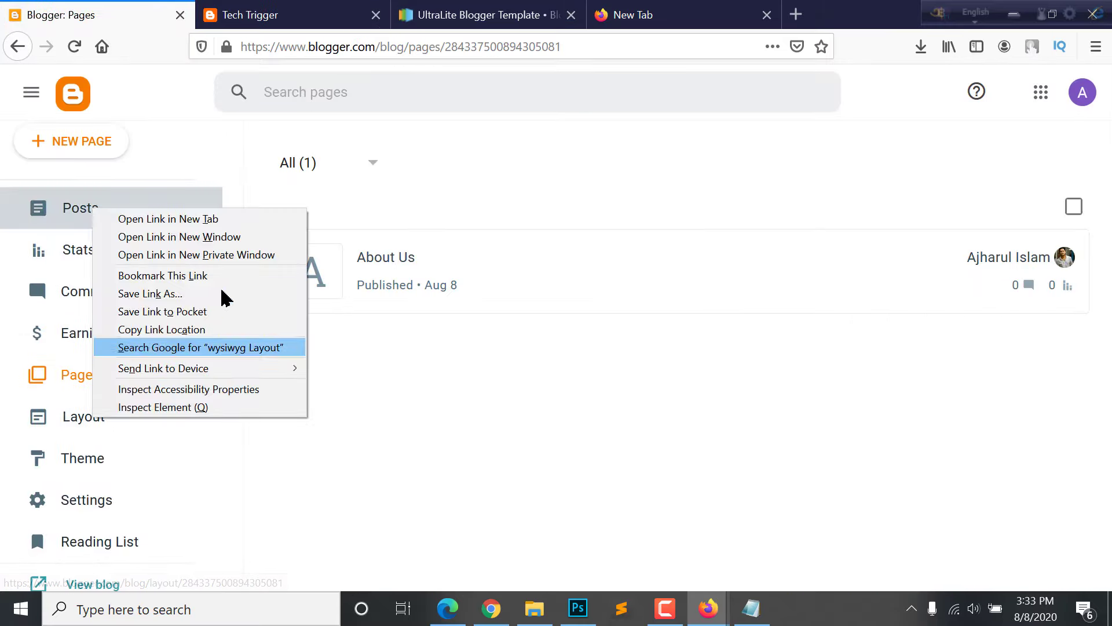
click(234, 219)
scroll(80, 145, up, 1)
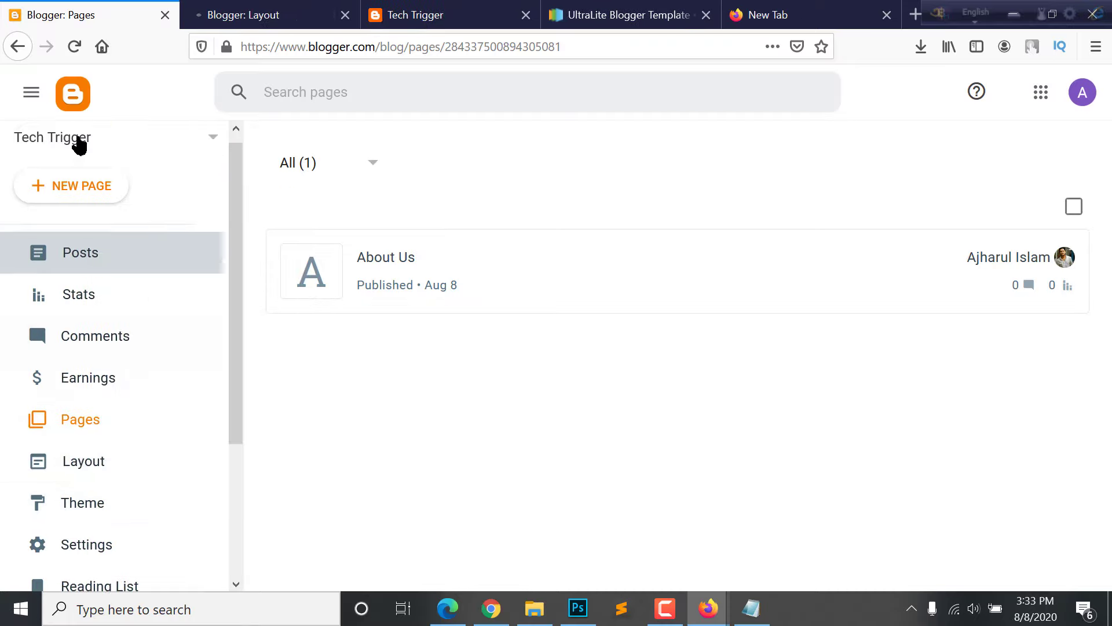
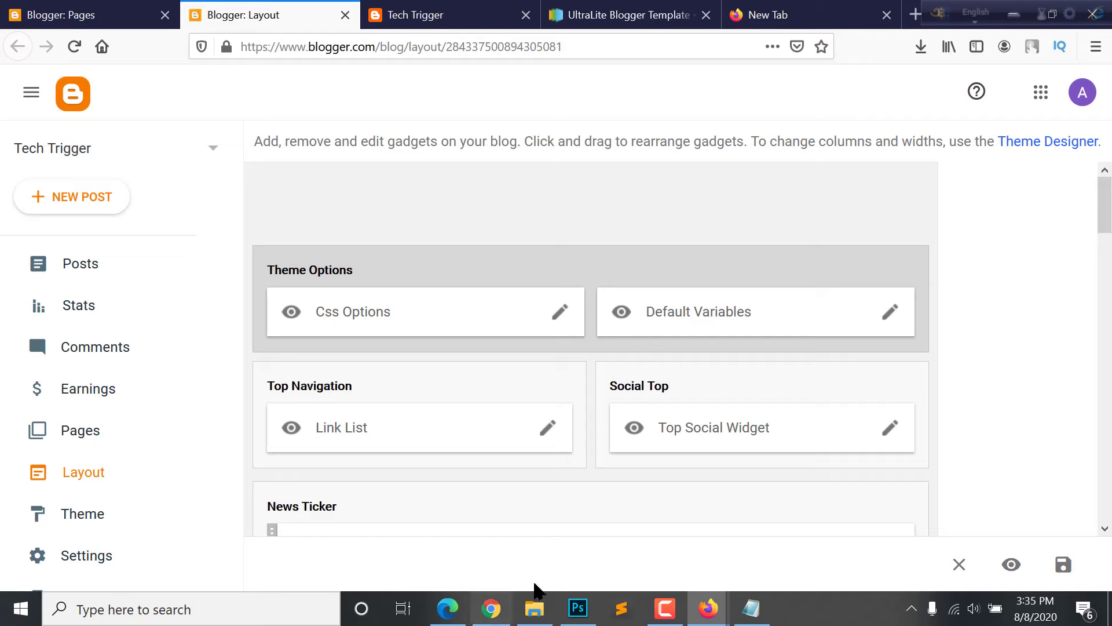
Add a "Contact Us" link with the copied contact-us.html page URL in the Top Navigation Link List configuration
mouse_move(707, 606)
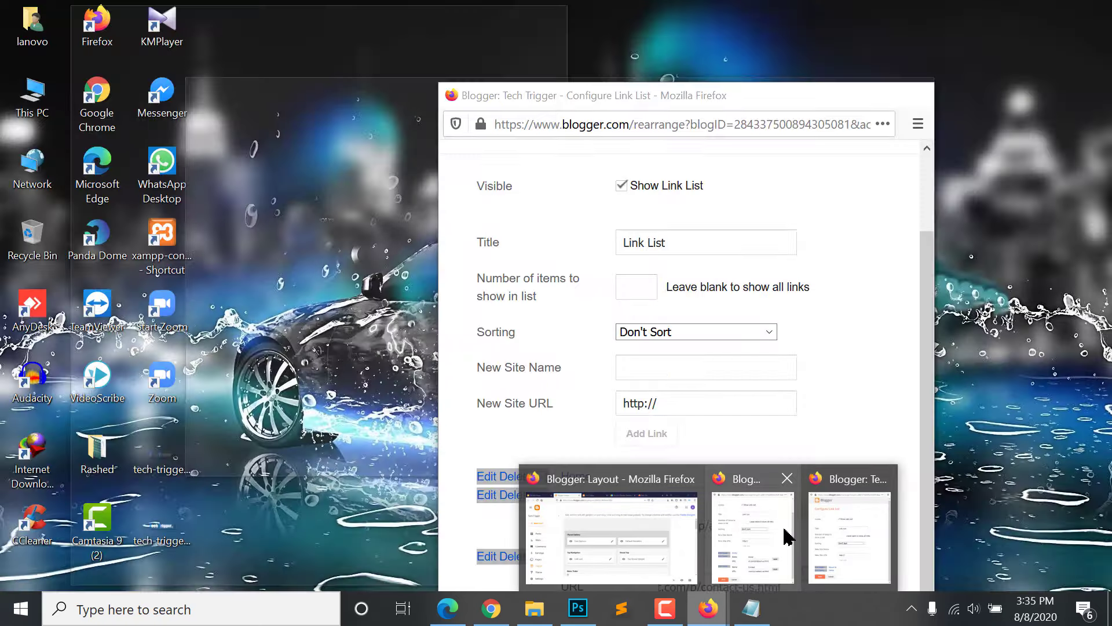
click(788, 530)
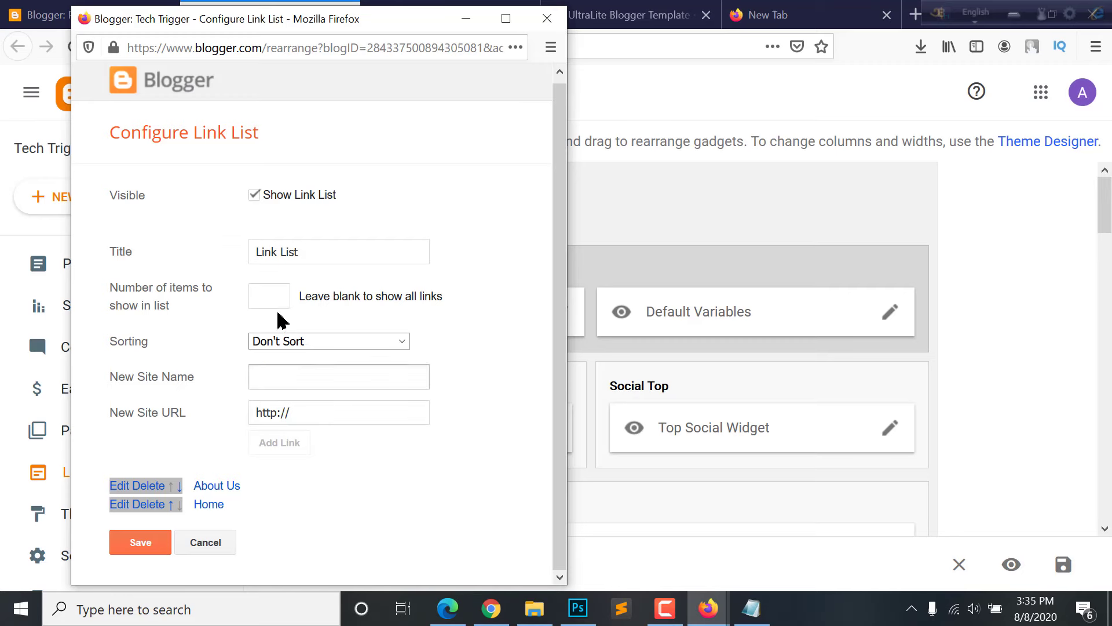
click(313, 415)
key(ctrl+v)
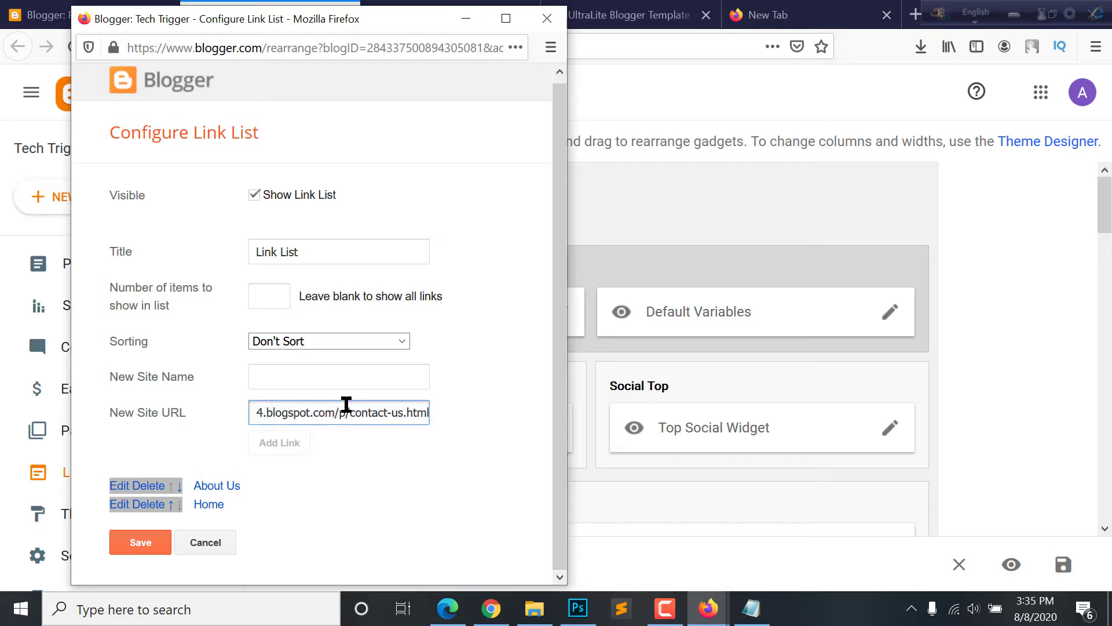
click(328, 377)
text(Contact Us)
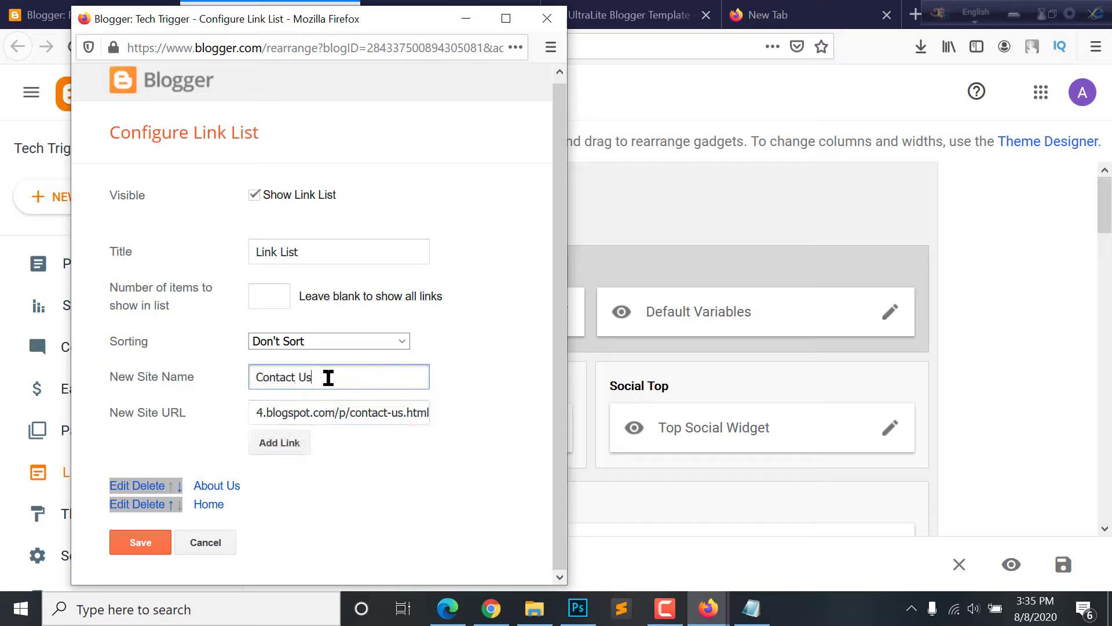
click(287, 444)
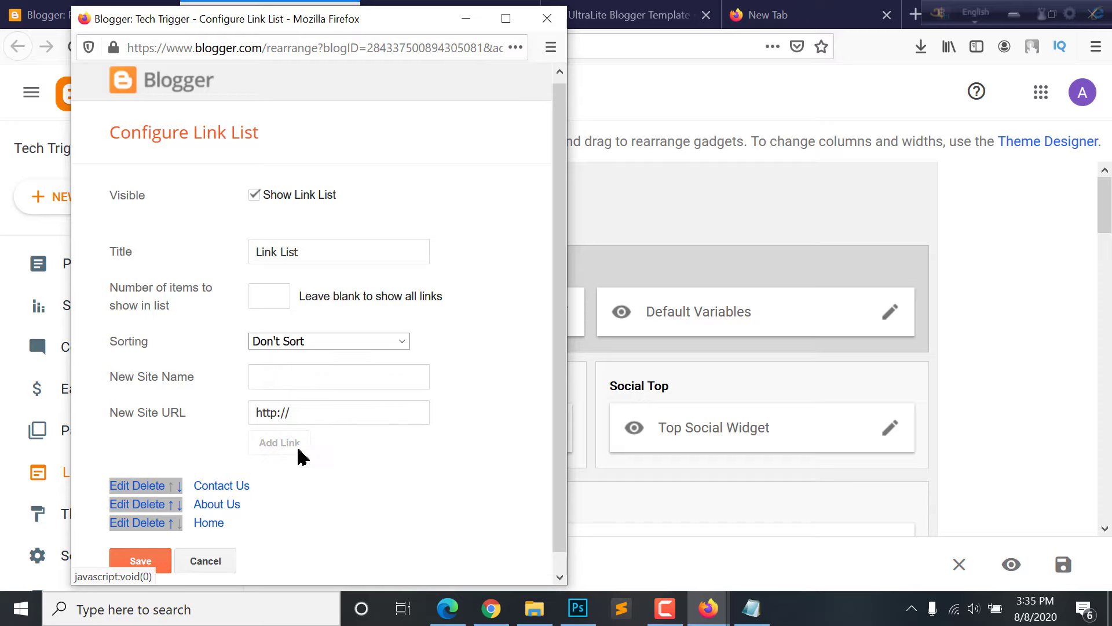
Move the Home link to the top of the Link List order and save the gadget
click(170, 523)
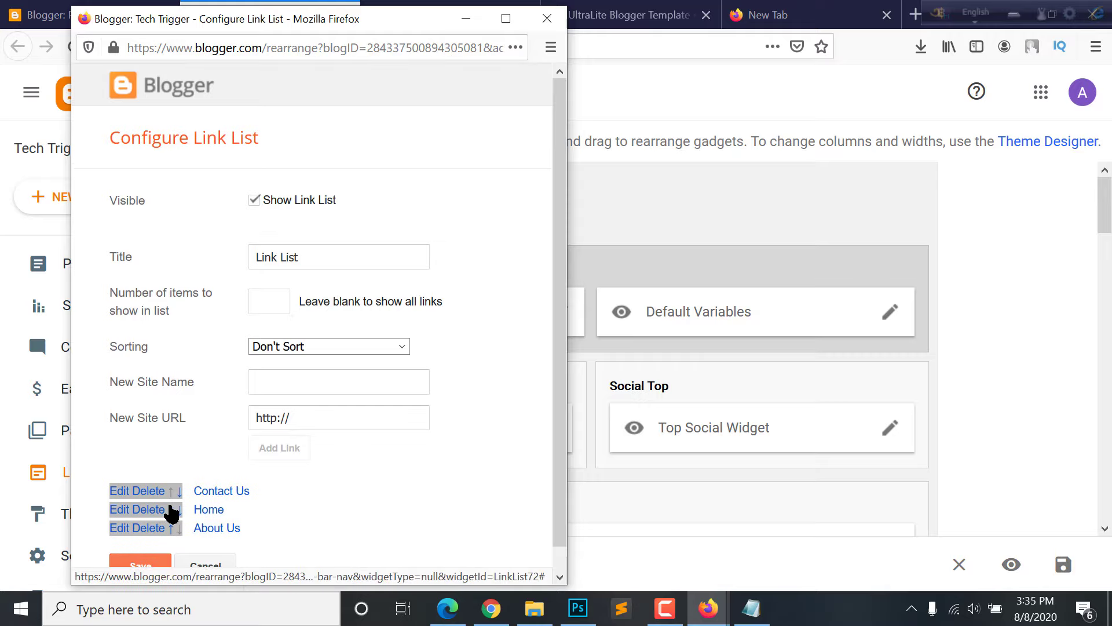
scroll(247, 412, down, 1)
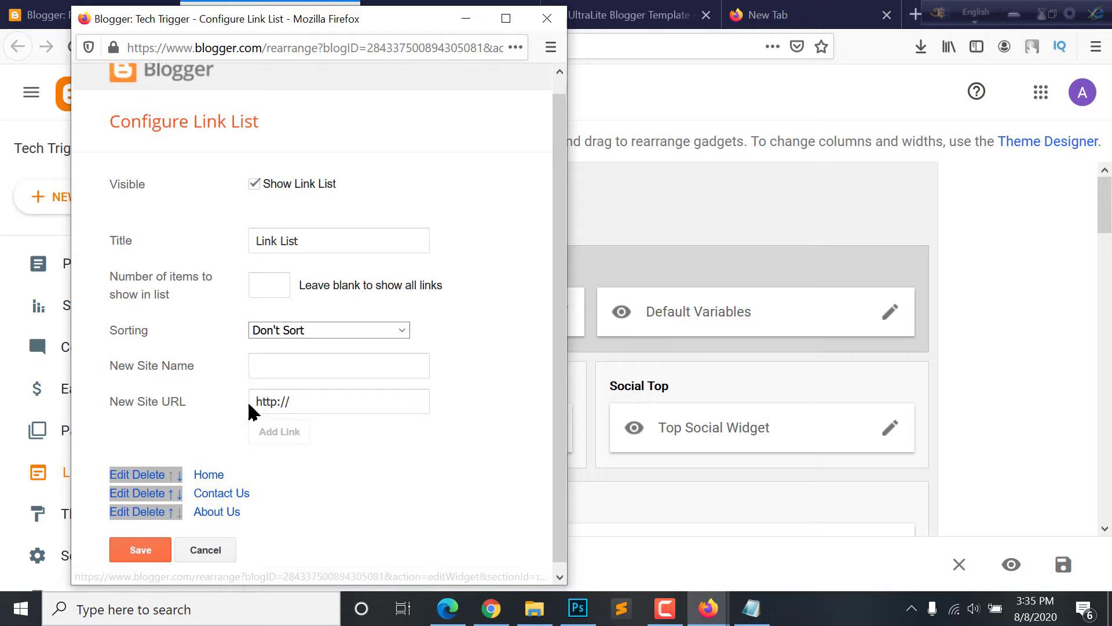
click(129, 549)
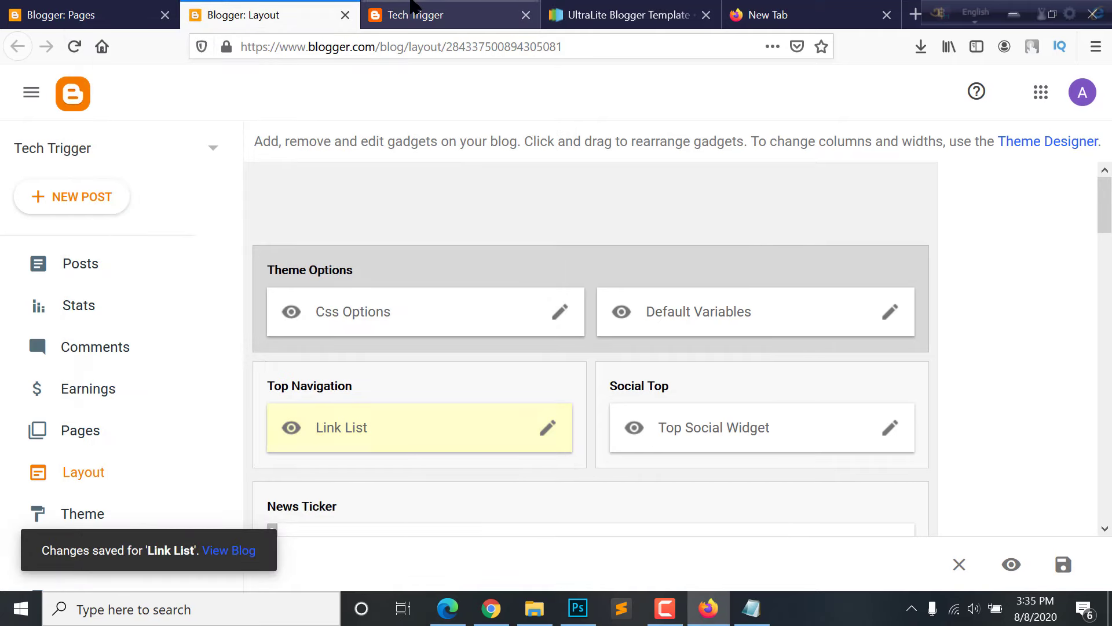
Reload the live blog, examine the Contact Us and About Us pages through the top links, and return to the blog's homepage
click(441, 9)
click(74, 45)
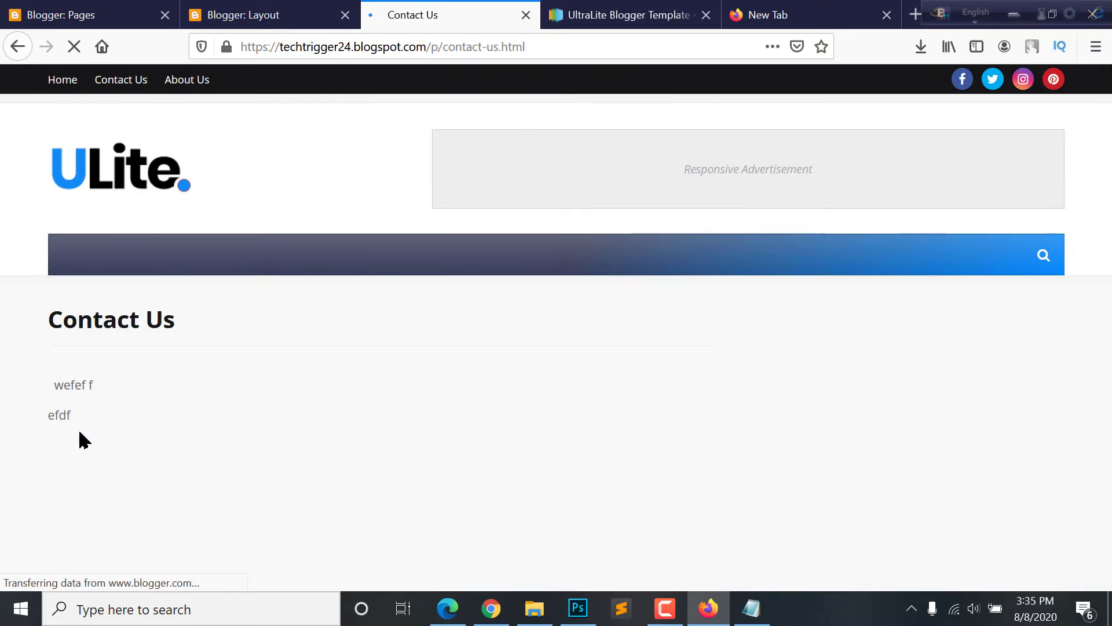
scroll(160, 350, down, 4)
scroll(74, 276, up, 3)
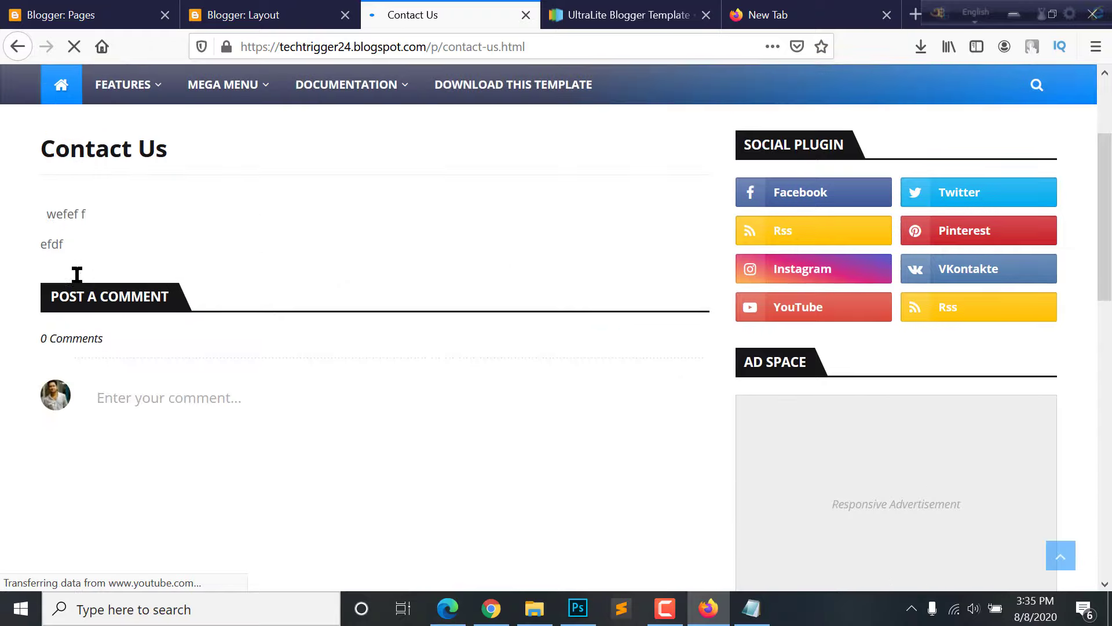
scroll(61, 279, up, 2)
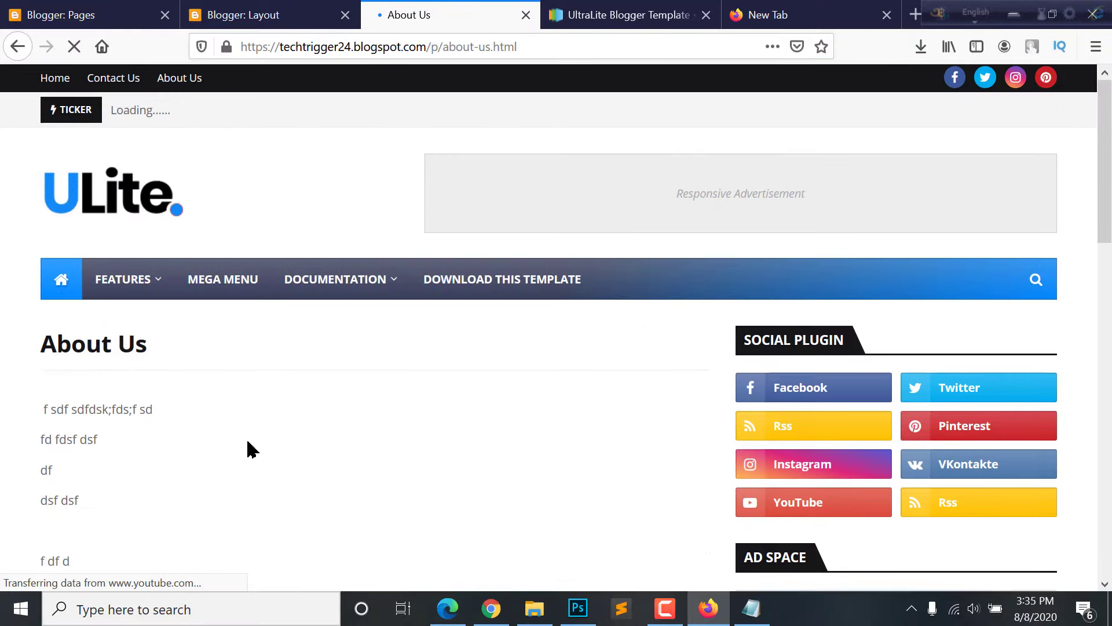
scroll(84, 275, down, 5)
scroll(84, 275, up, 5)
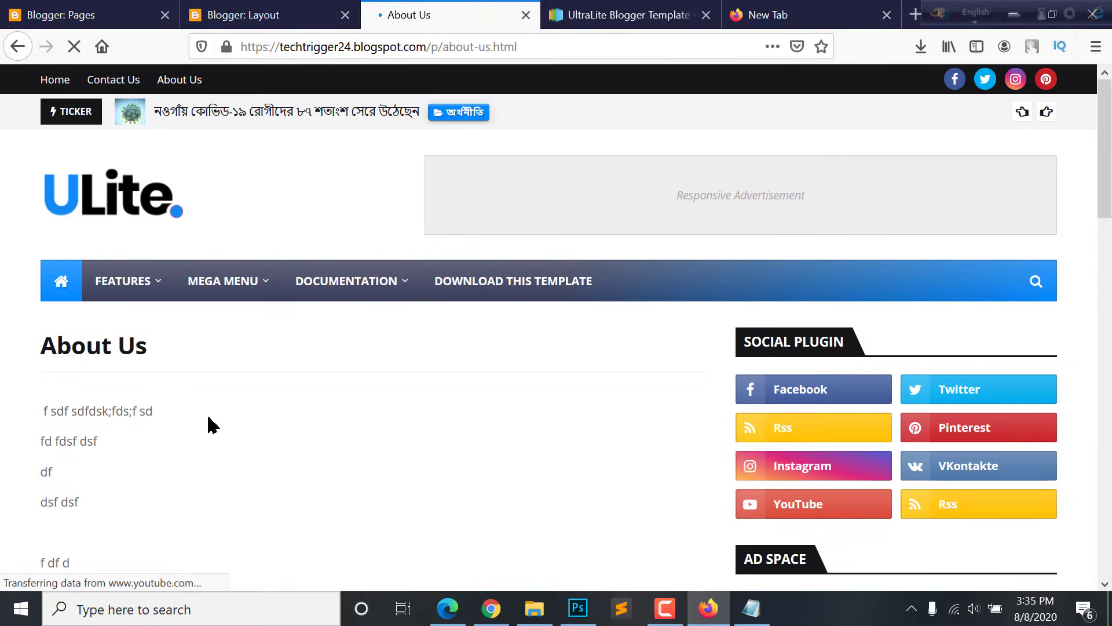
scroll(1, 409, down, 5)
scroll(70, 272, up, 5)
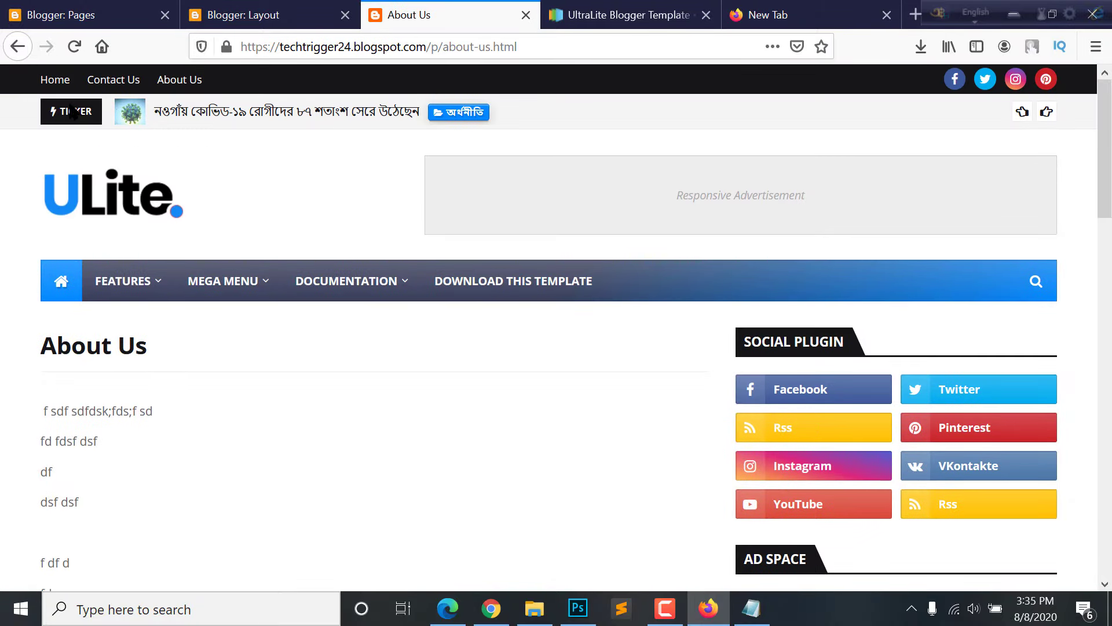
click(96, 203)
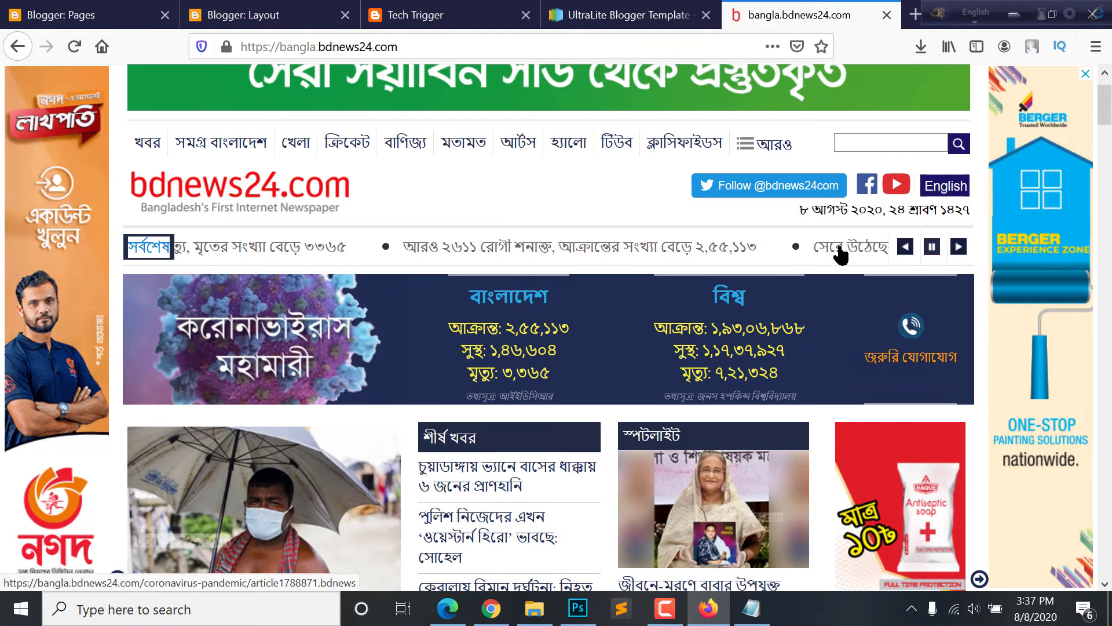
Open the News Ticker gadget's configuration from the Layout page and set its title to "সর্বশেষ"
click(414, 15)
click(263, 8)
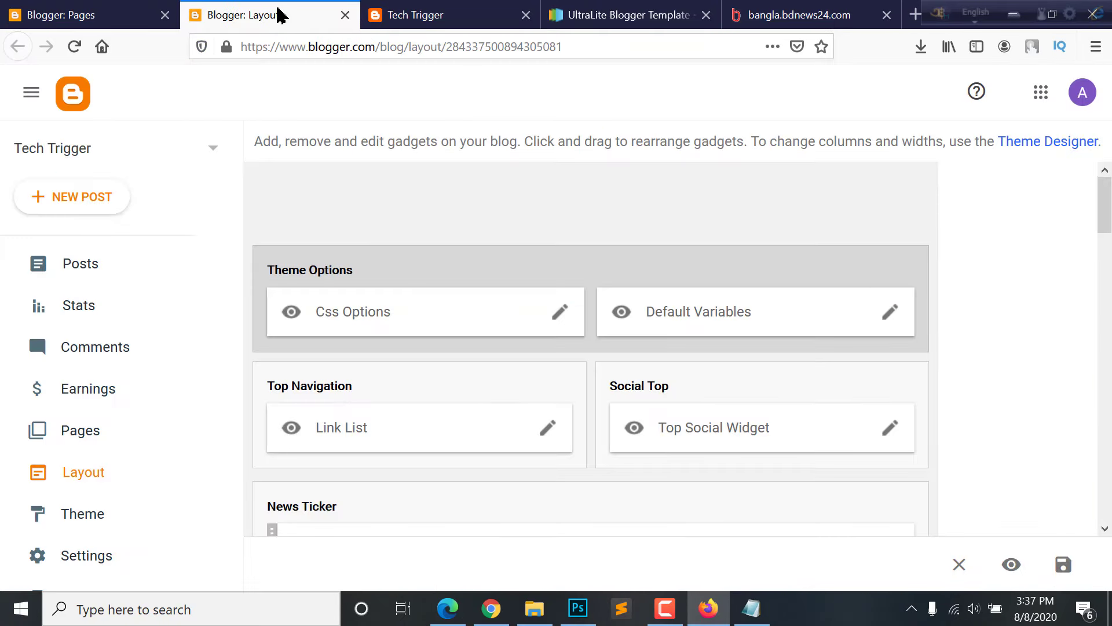
scroll(319, 310, down, 3)
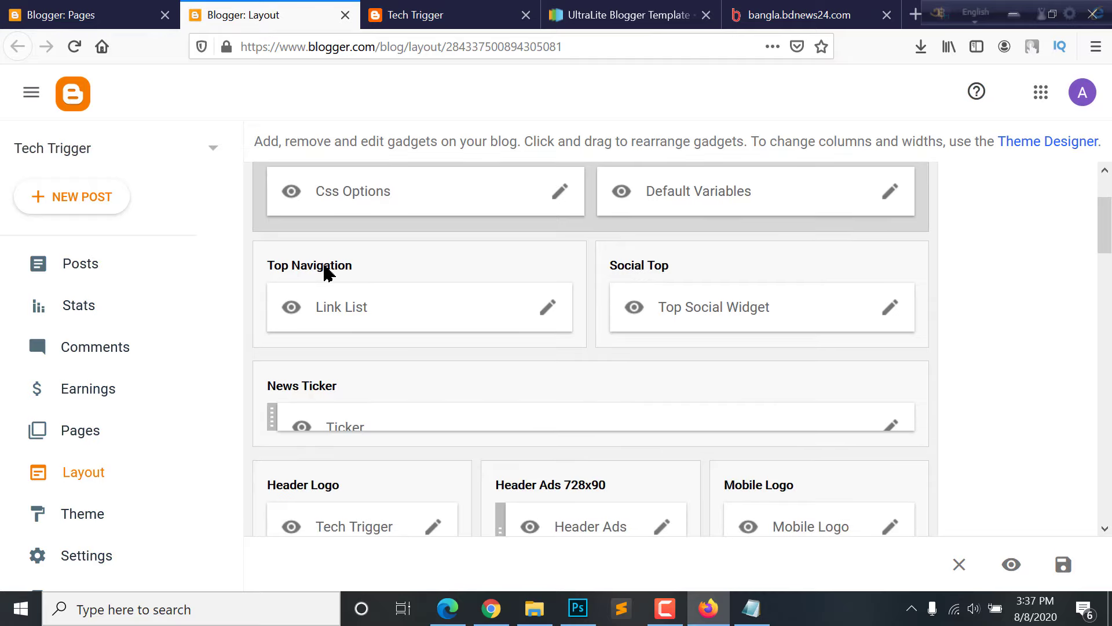
scroll(390, 315, down, 4)
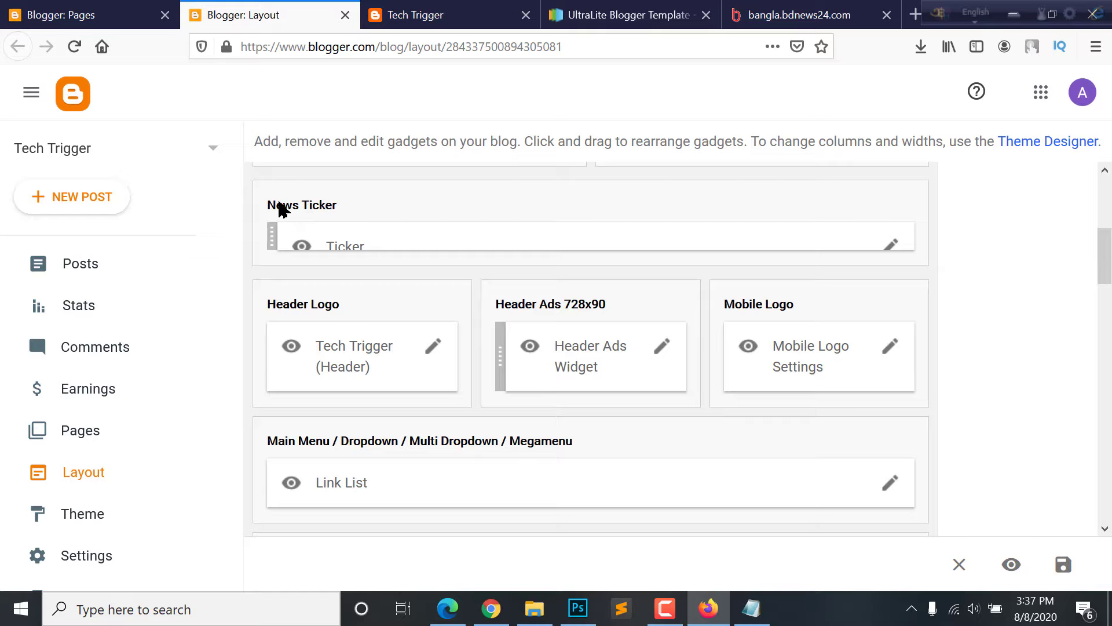
click(891, 245)
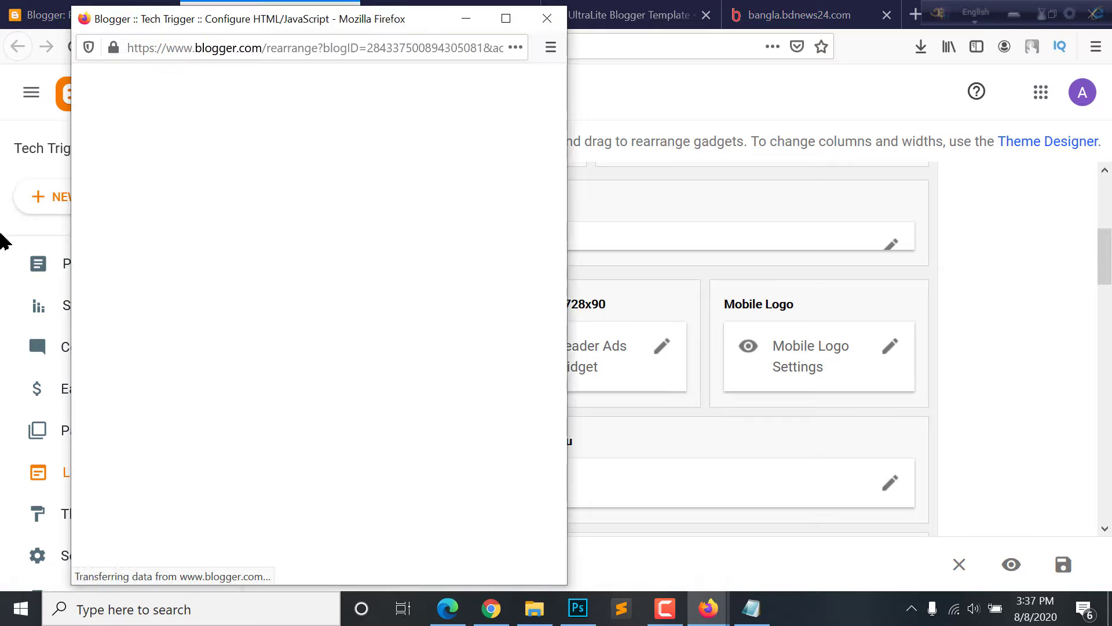
click(105, 263)
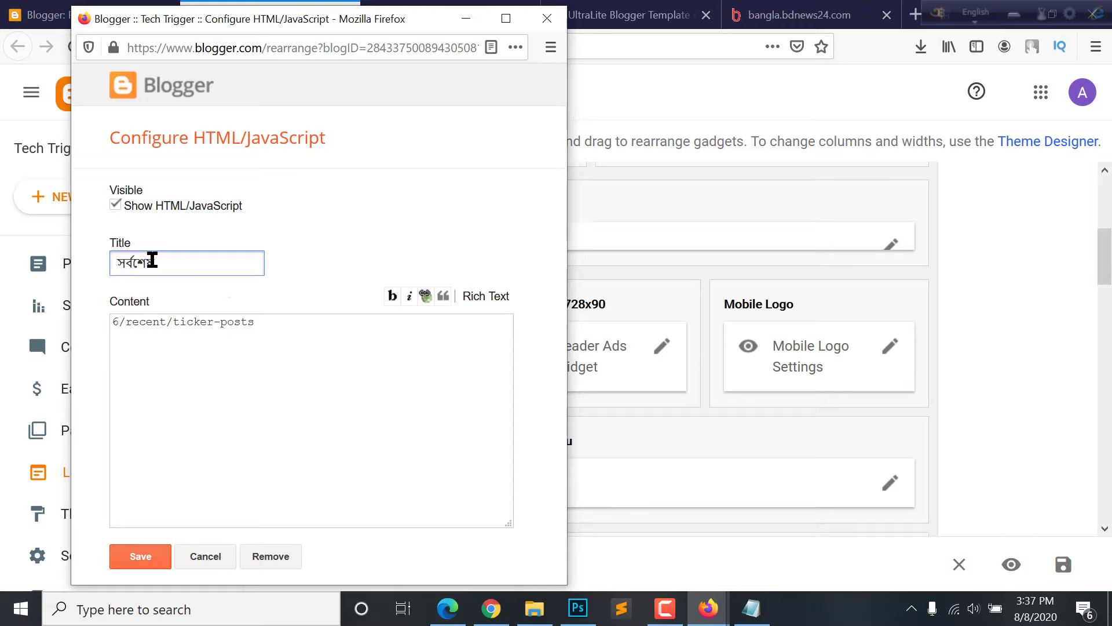
Examine each part of the 6/recent/ticker-posts shortcode in the News Ticker gadget's content
click(145, 320)
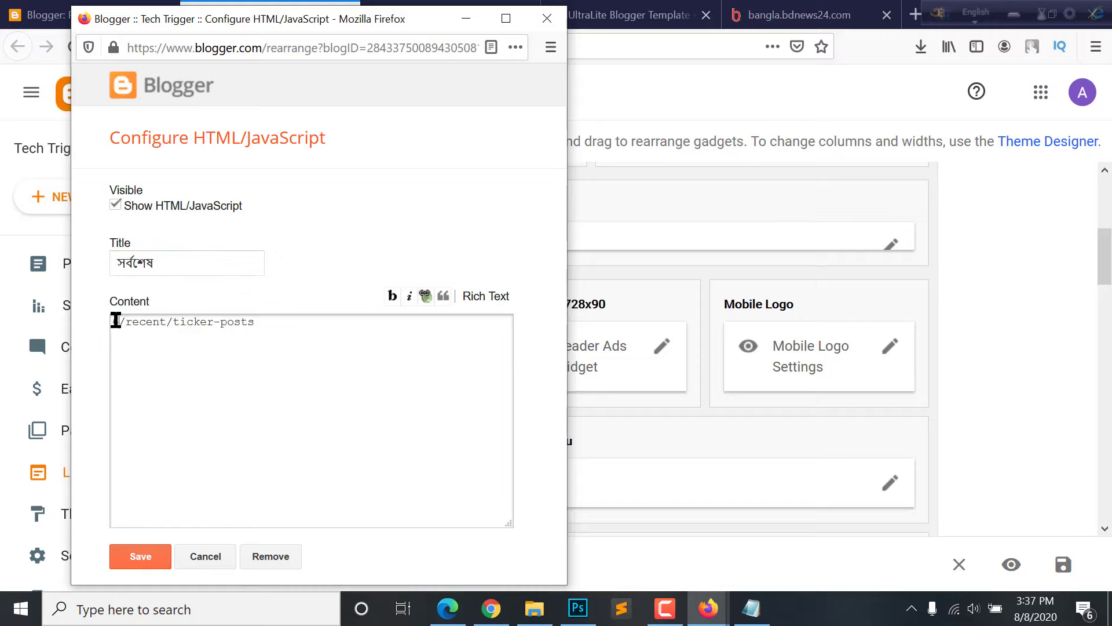
drag(116, 320, 22, 315)
click(145, 322)
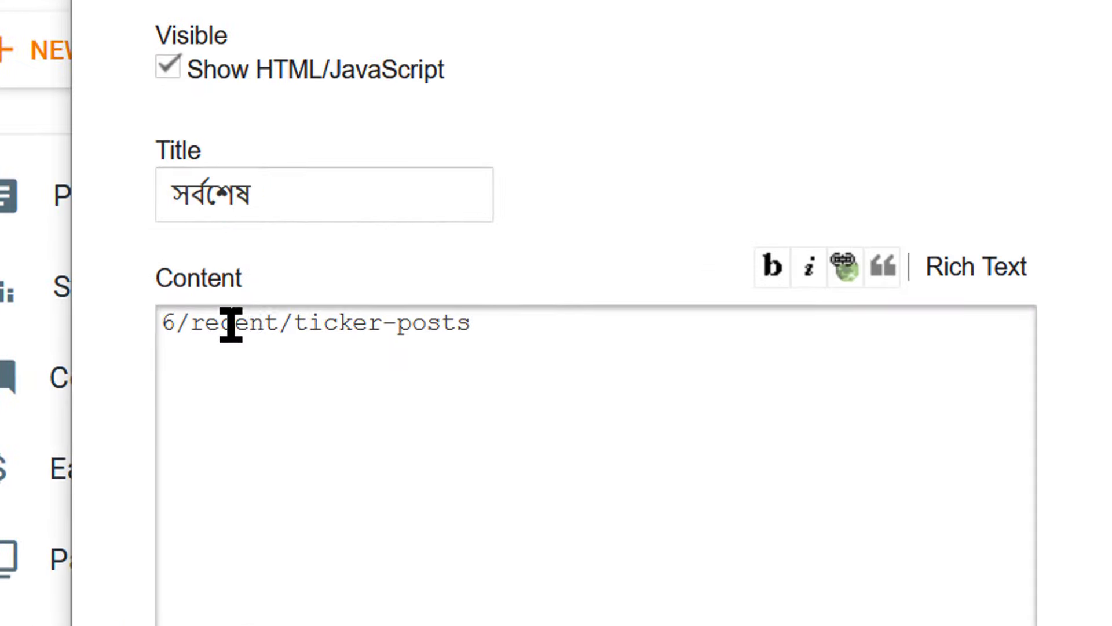
double_click(230, 323)
drag(294, 322, 539, 323)
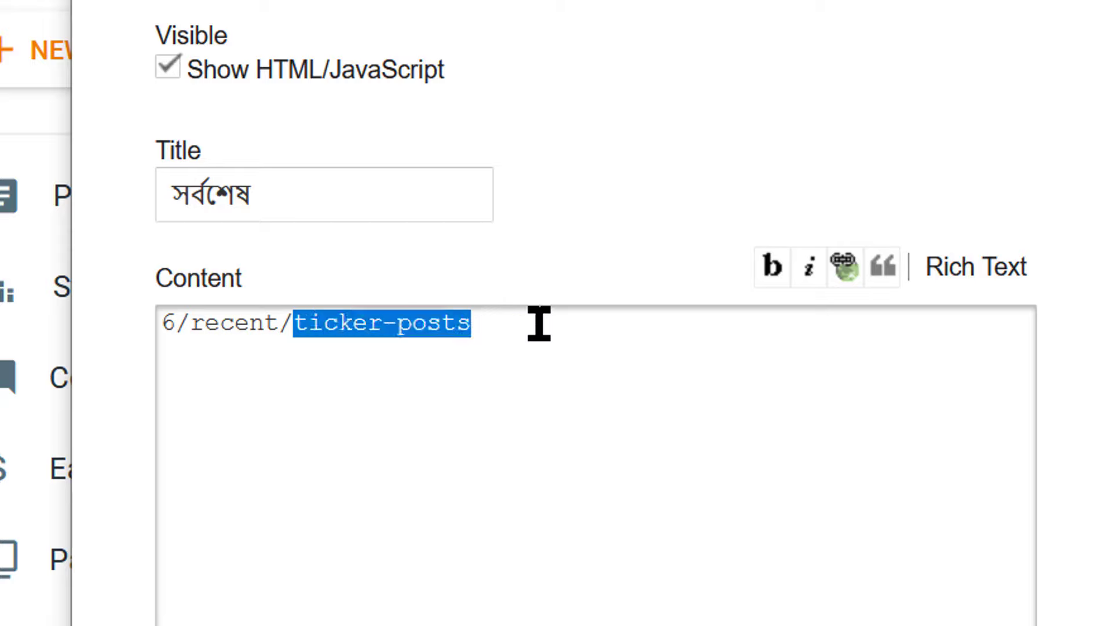
click(539, 323)
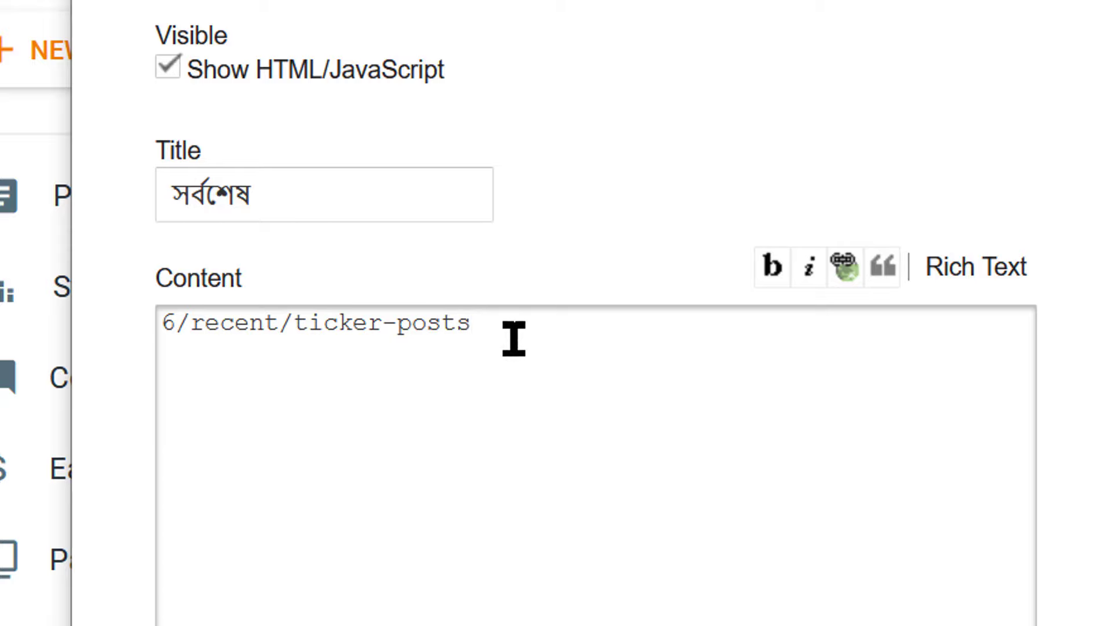
drag(514, 340, 61, 319)
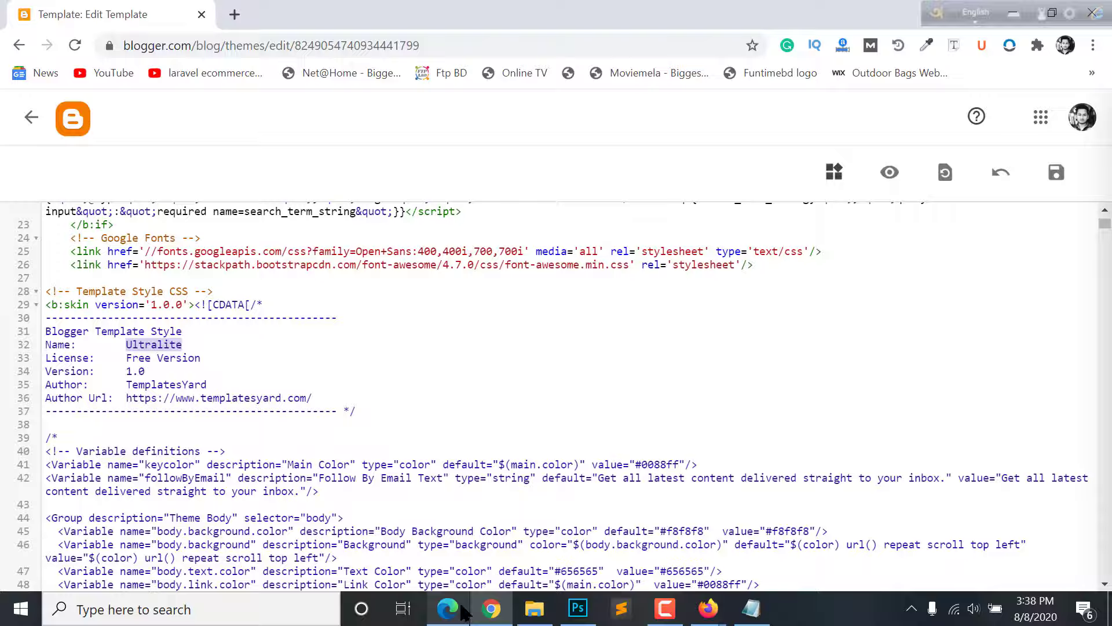
Switch to Edge and look through the UltraLite setup guide for ticker instructions, down to the main menu section
click(462, 607)
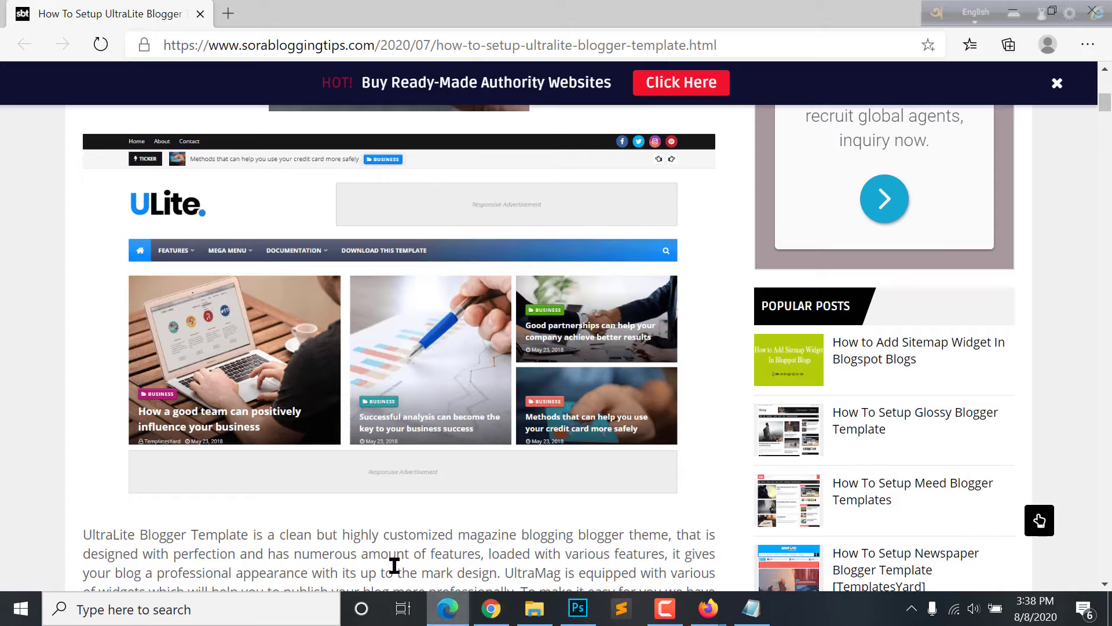
scroll(477, 380, down, 8)
scroll(476, 380, up, 5)
scroll(1039, 520, up, 3)
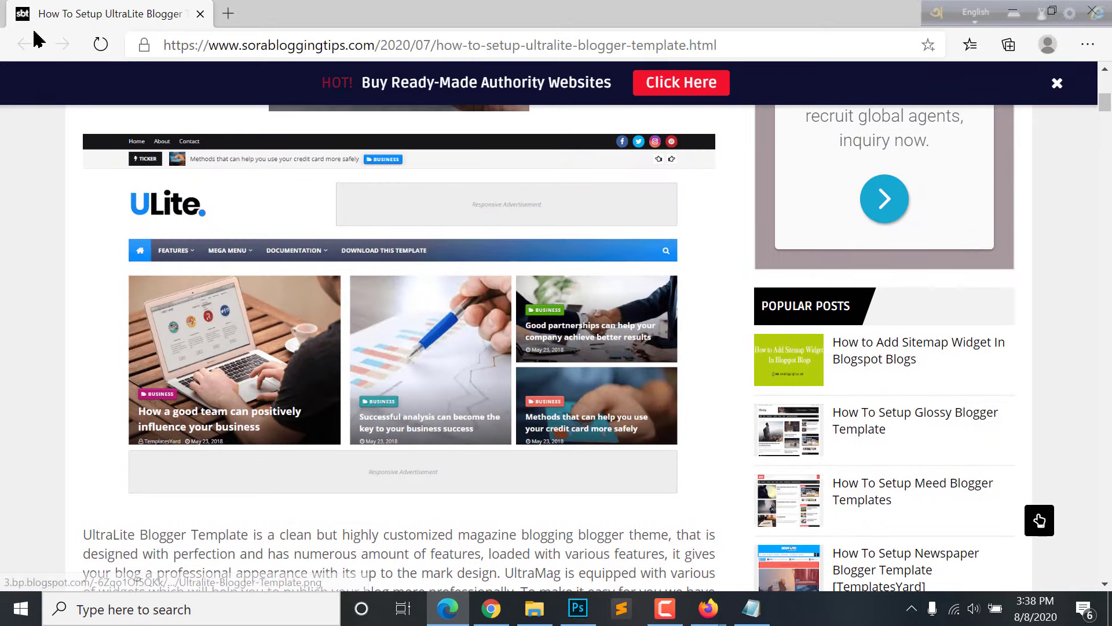
scroll(365, 380, up, 6)
scroll(408, 380, down, 15)
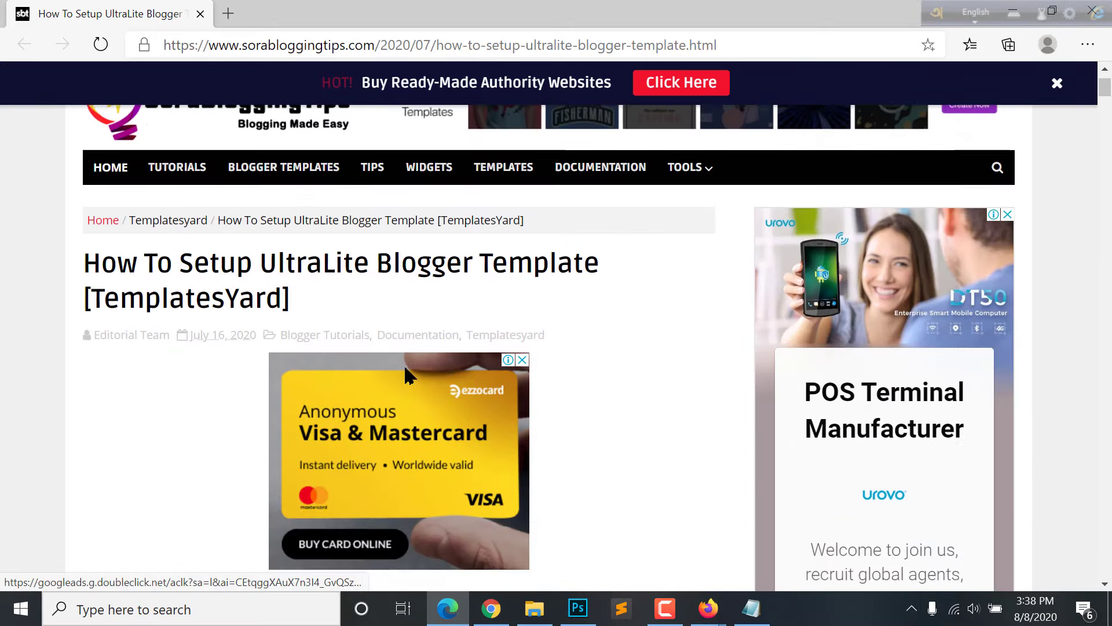
scroll(406, 371, down, 15)
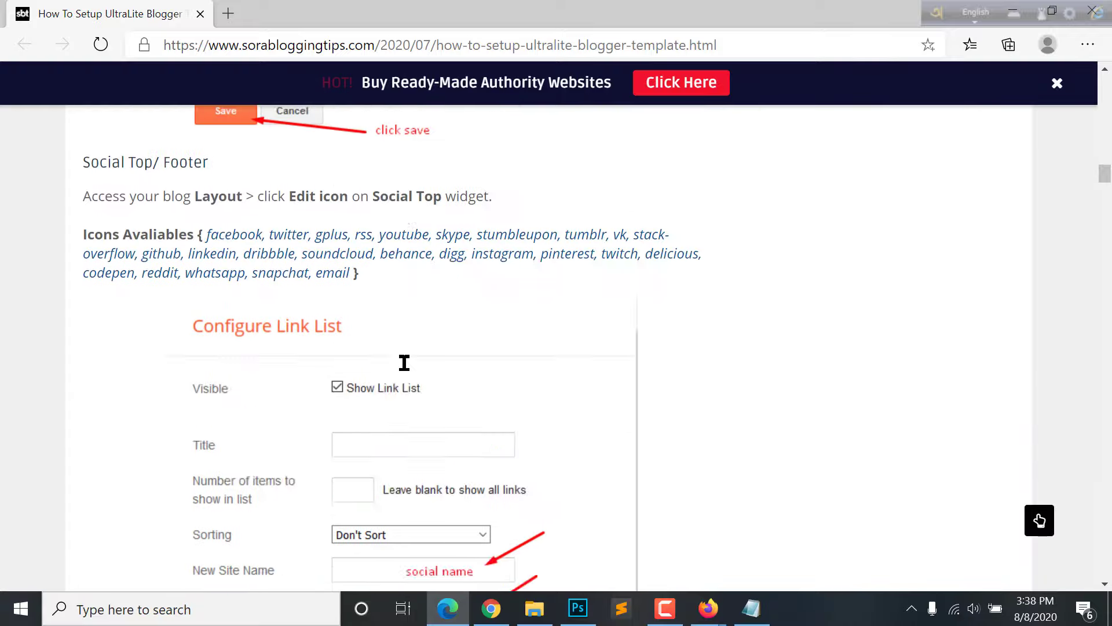
scroll(405, 363, down, 20)
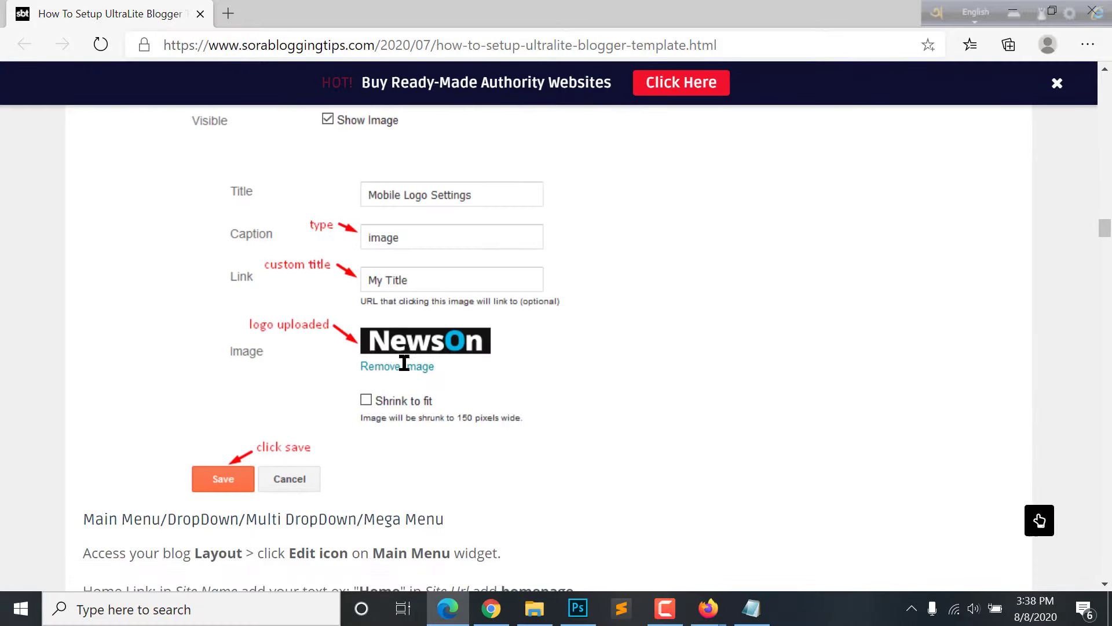
scroll(405, 362, up, 5)
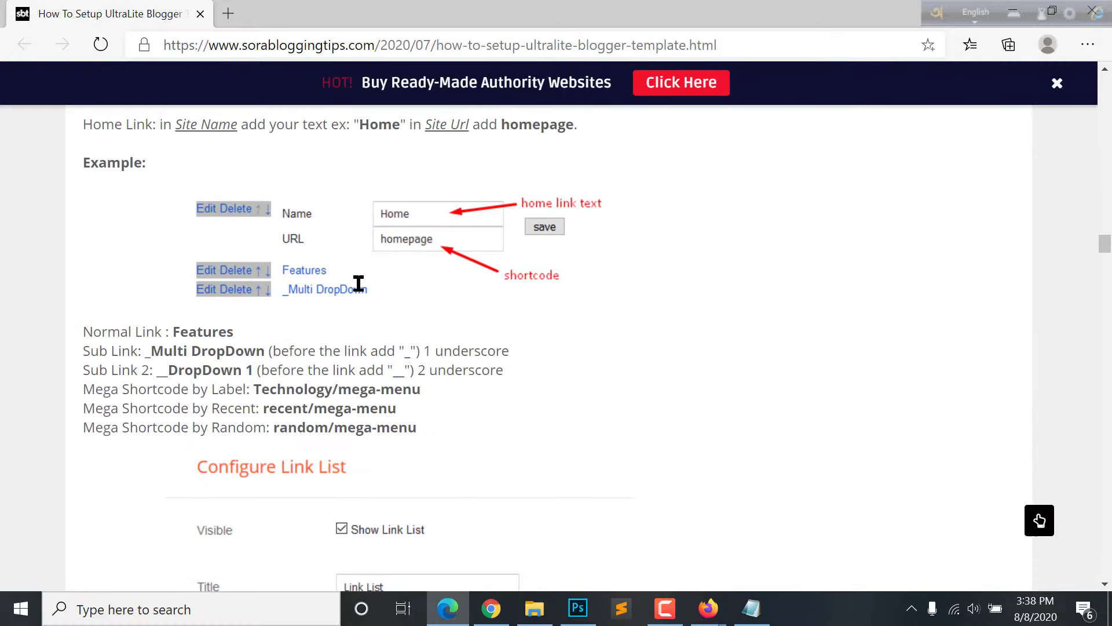
scroll(371, 290, down, 12)
scroll(371, 291, up, 6)
scroll(367, 280, up, 6)
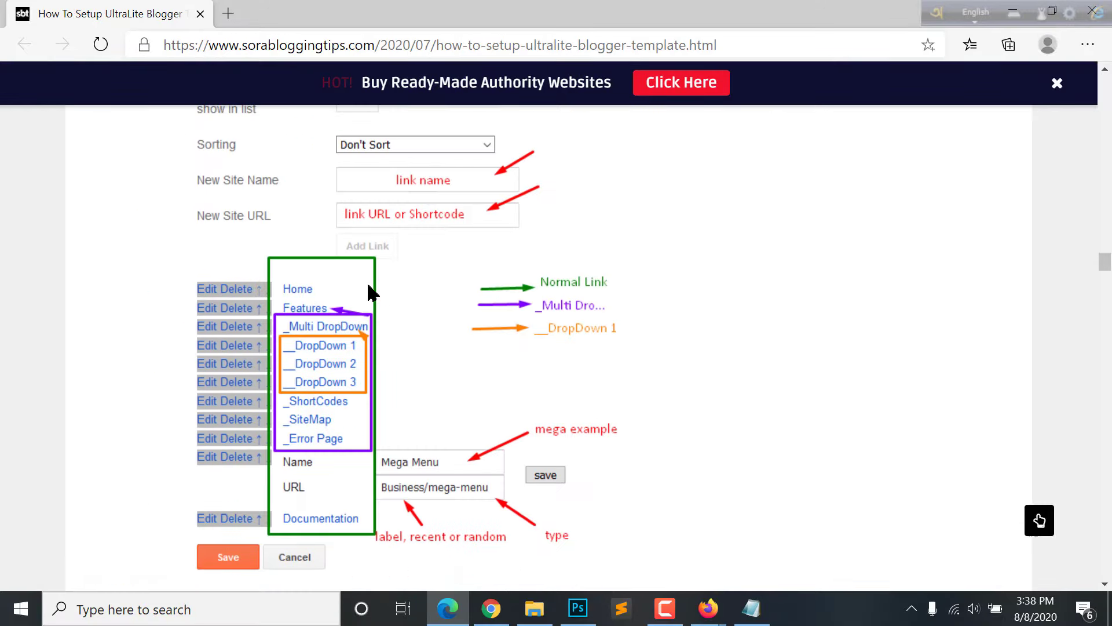
scroll(367, 280, down, 12)
Examine the Hot Posts and Post List shortcode examples in the setup guide and look back over its Mobile Logo section
scroll(348, 296, up, 2)
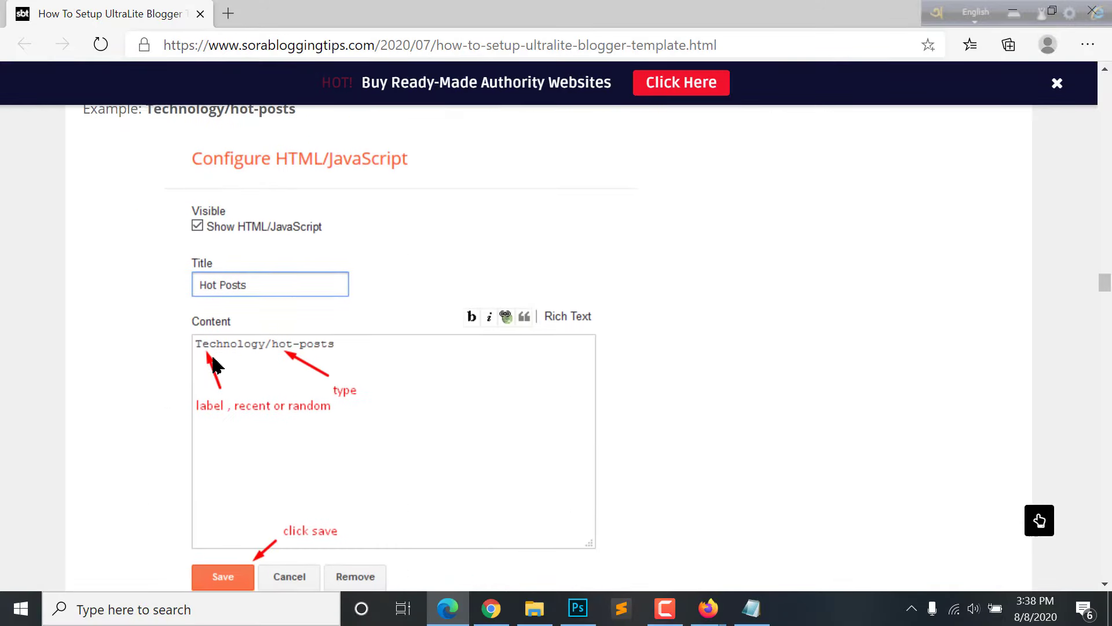
scroll(312, 255, down, 2)
scroll(327, 255, up, 5)
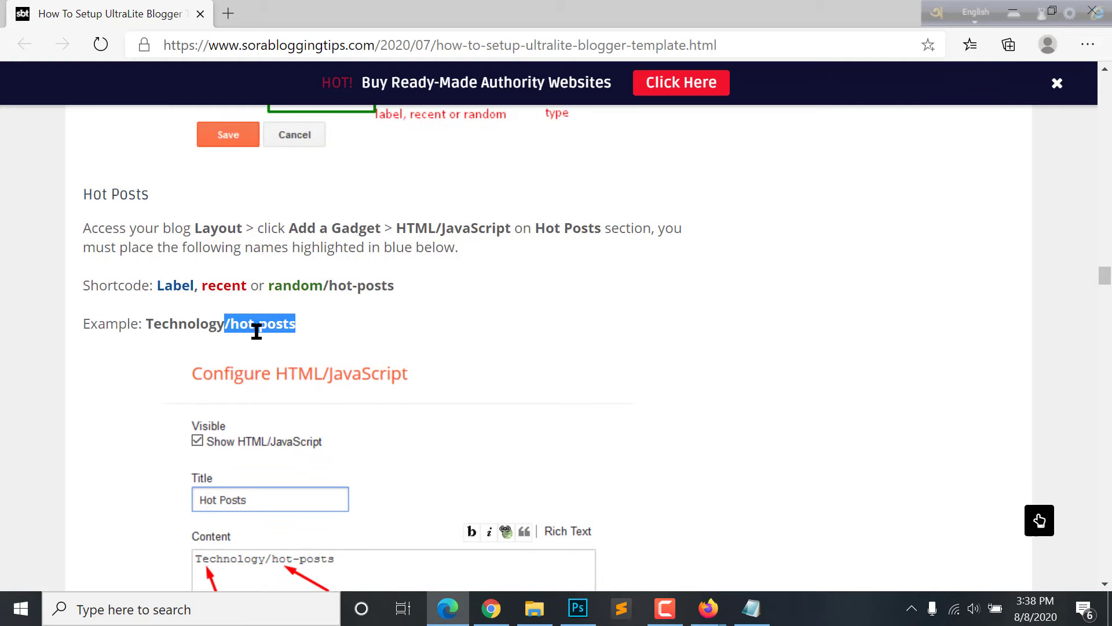
scroll(231, 336, down, 18)
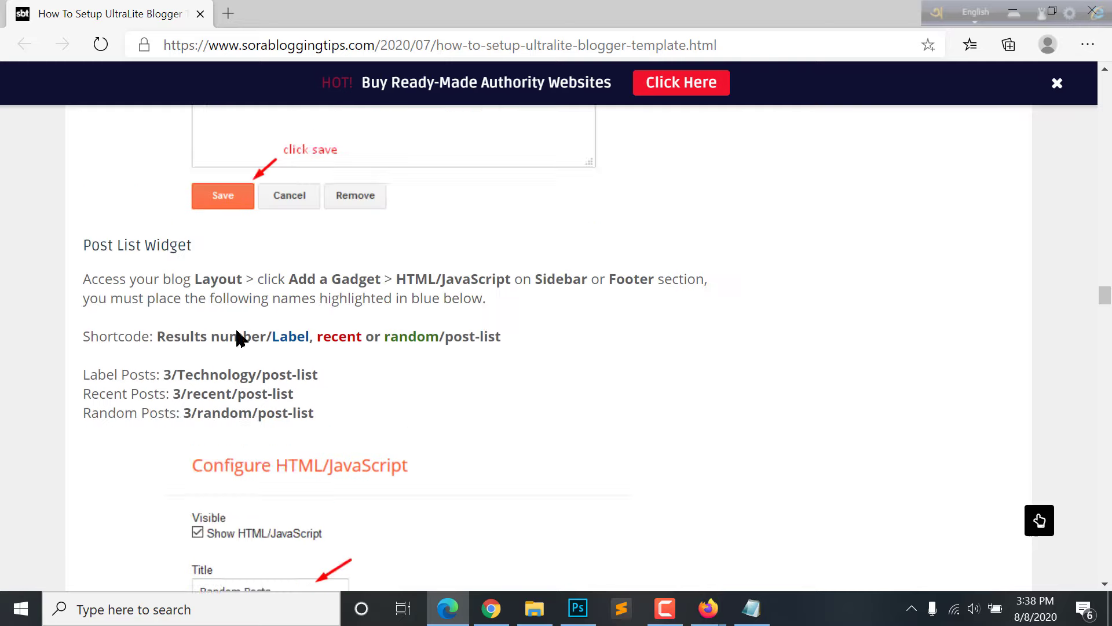
scroll(241, 337, up, 4)
scroll(249, 359, up, 20)
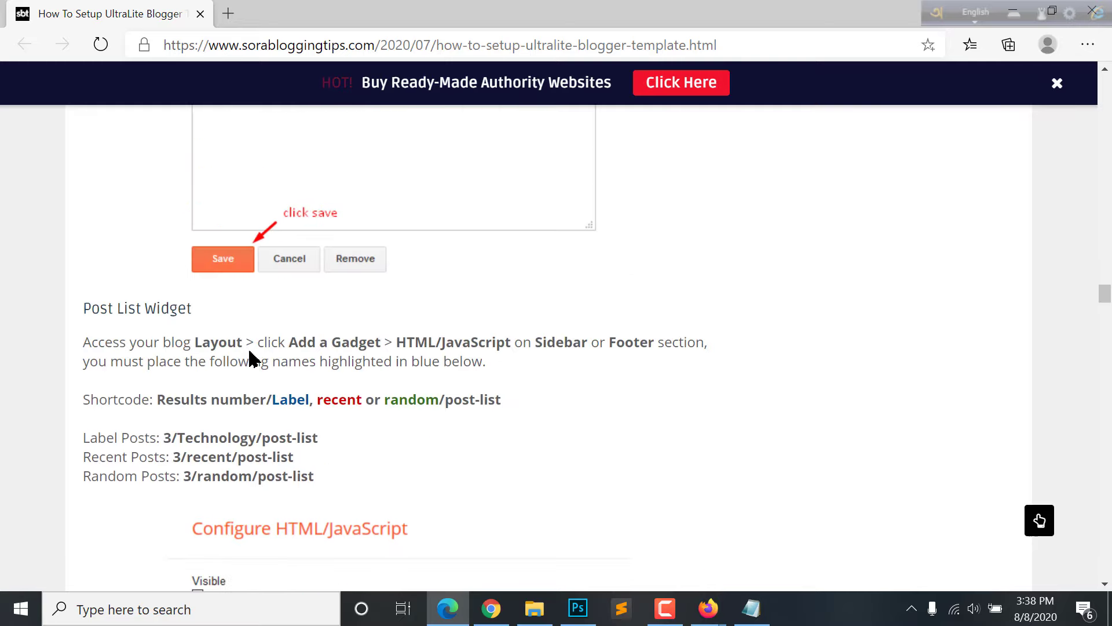
scroll(318, 359, up, 15)
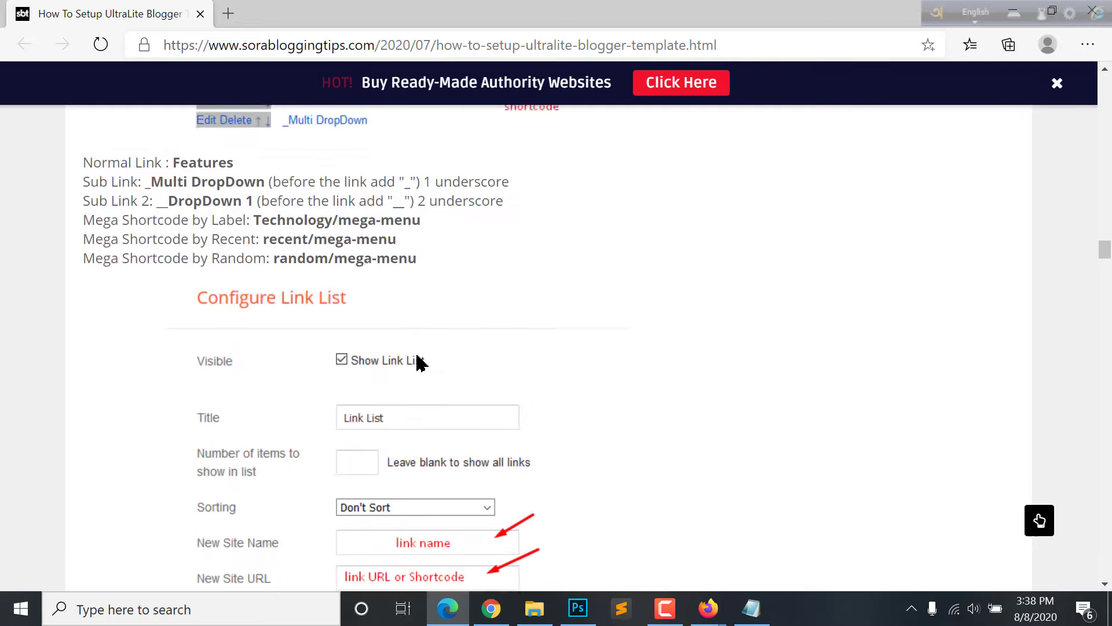
scroll(420, 363, up, 4)
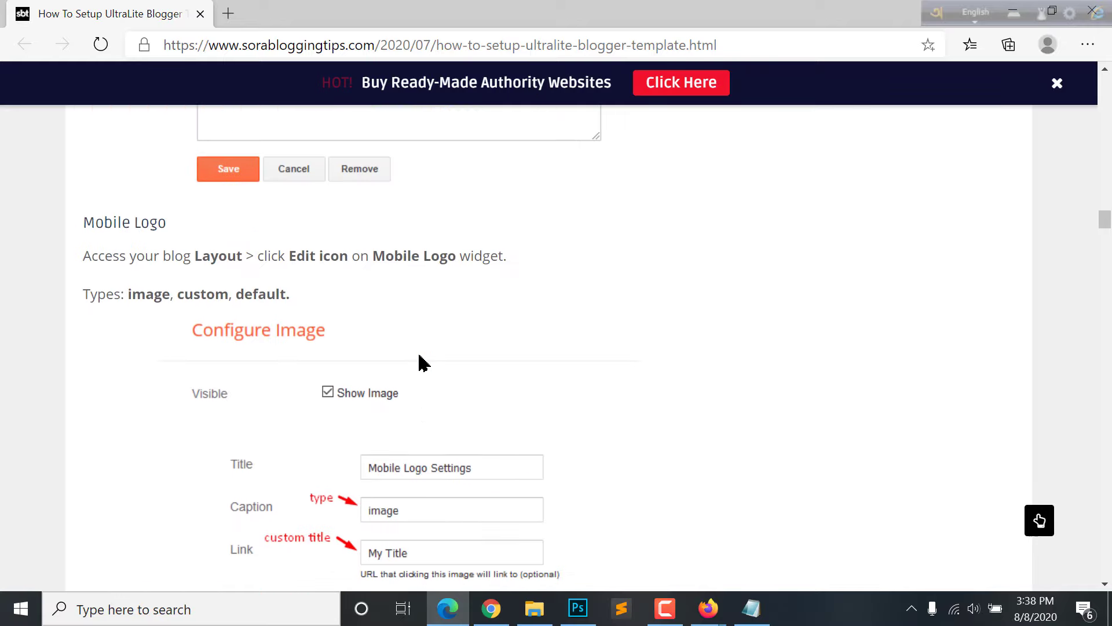
scroll(419, 362, down, 12)
Switch back to Firefox's News Ticker configuration window and deselect the content shortcode
click(491, 610)
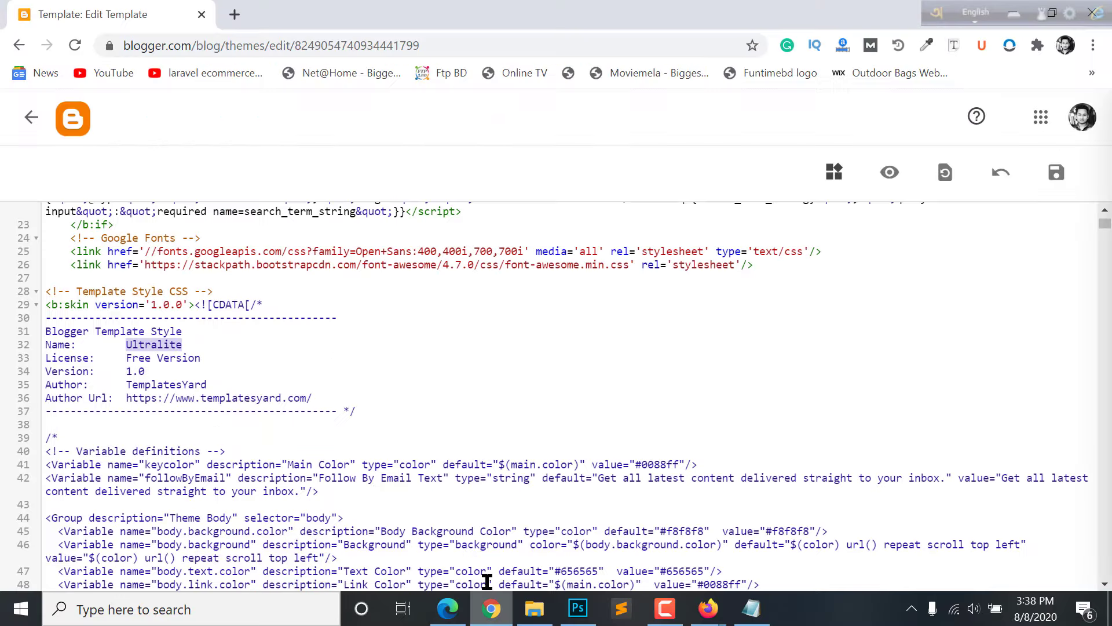
click(490, 611)
mouse_move(710, 608)
click(784, 540)
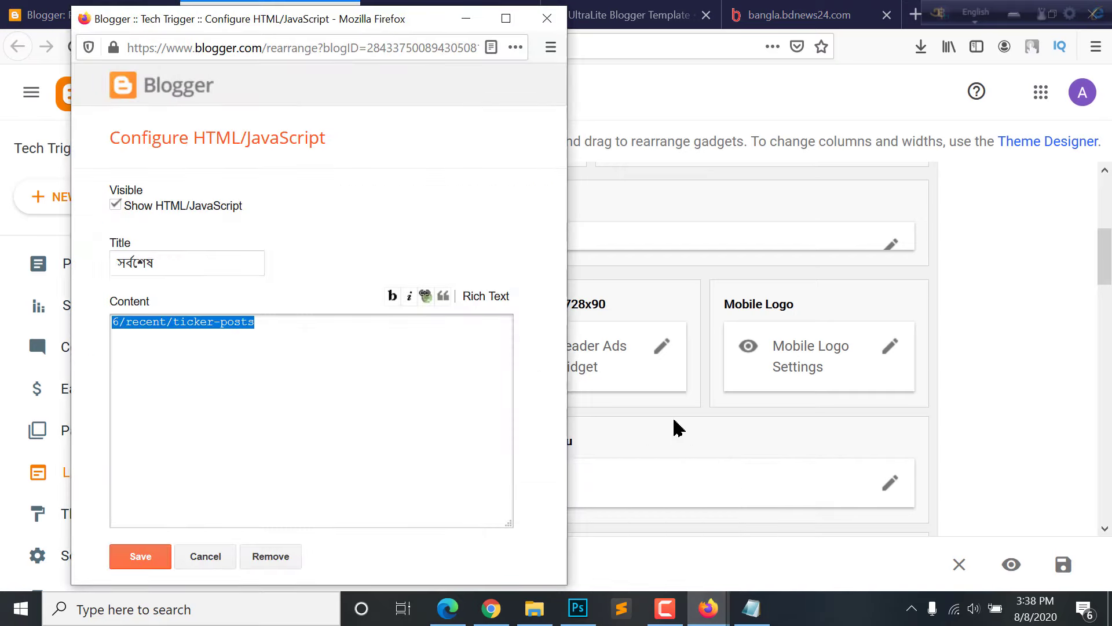
click(215, 357)
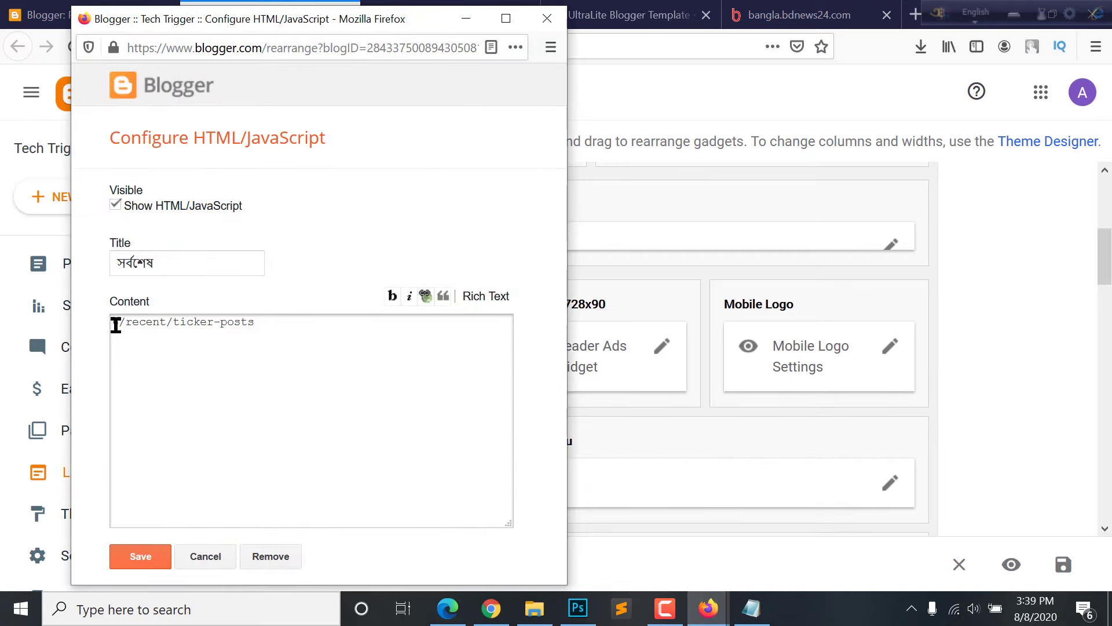
Show the live Tech Trigger blog and advance through the posts in its news ticker
key(alt+Tab)
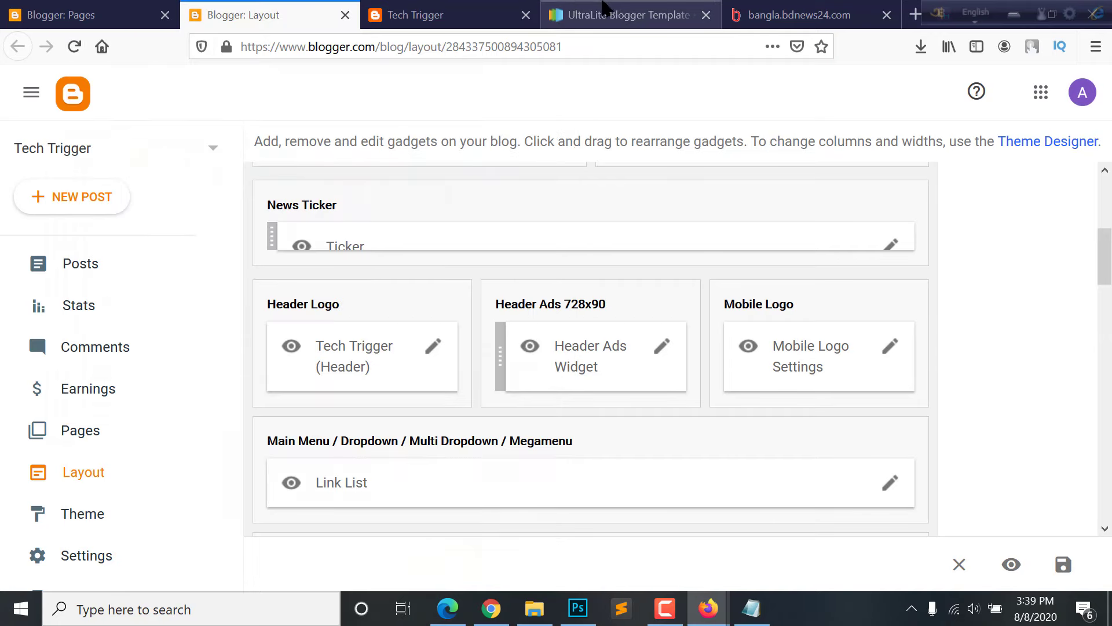
key(ctrl+Tab)
key(ctrl+shift+Tab)
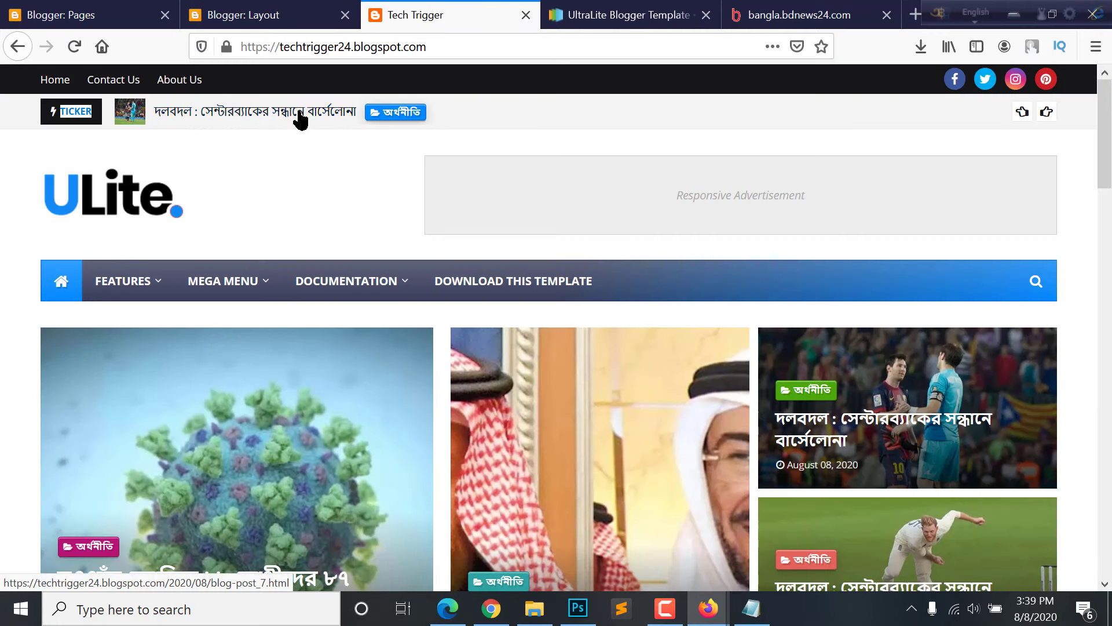
click(1047, 112)
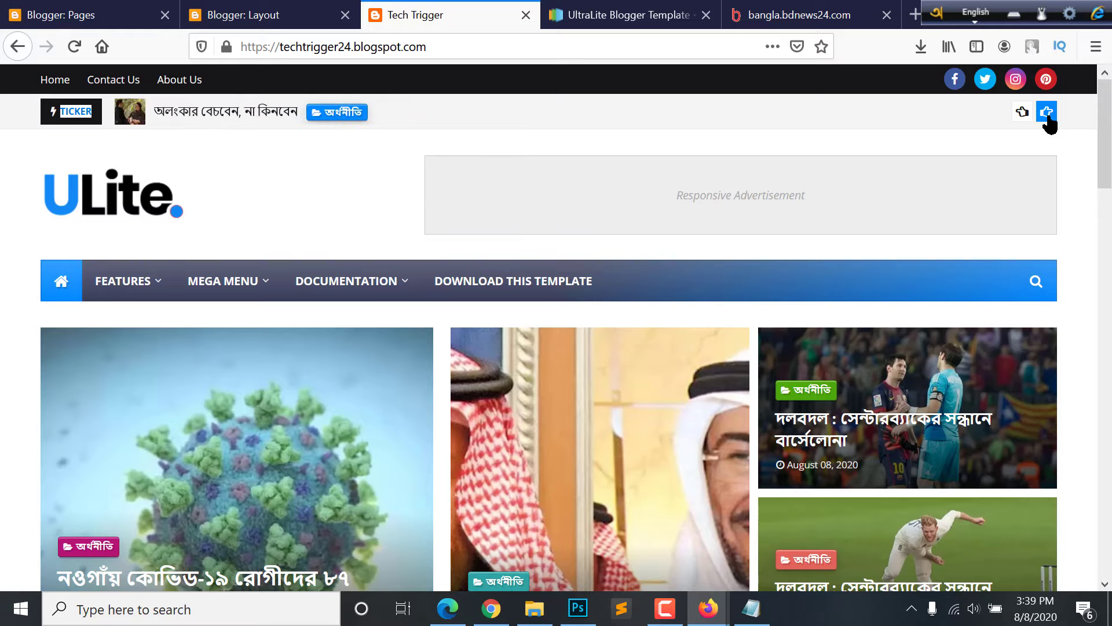
click(1046, 112)
click(1047, 112)
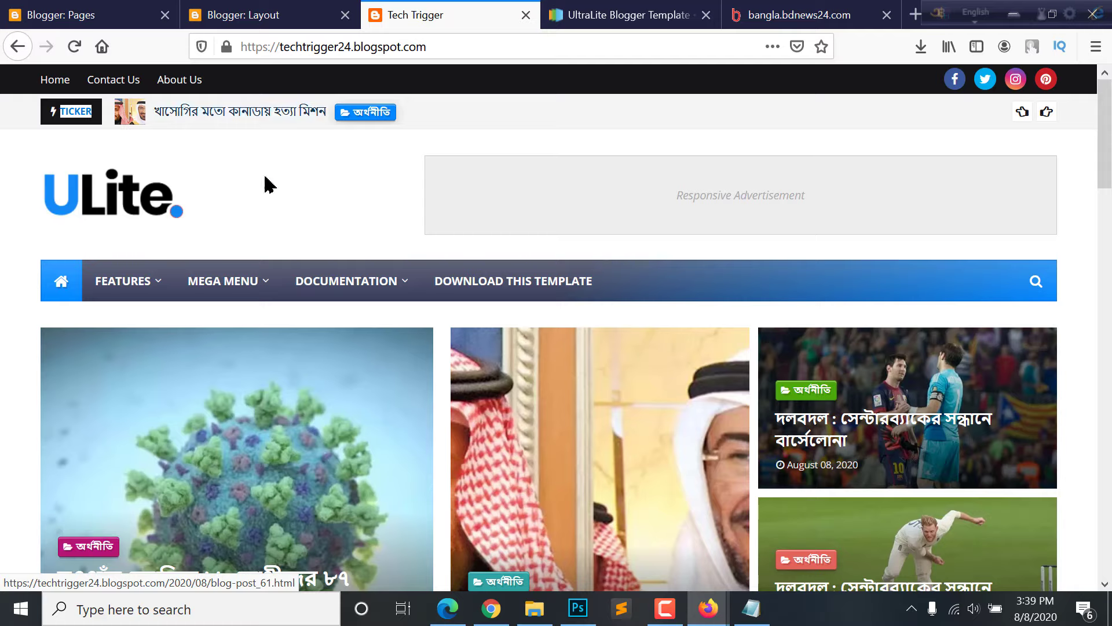
Return to the News Ticker configuration and examine the ticker-posts part of the shortcode
click(194, 10)
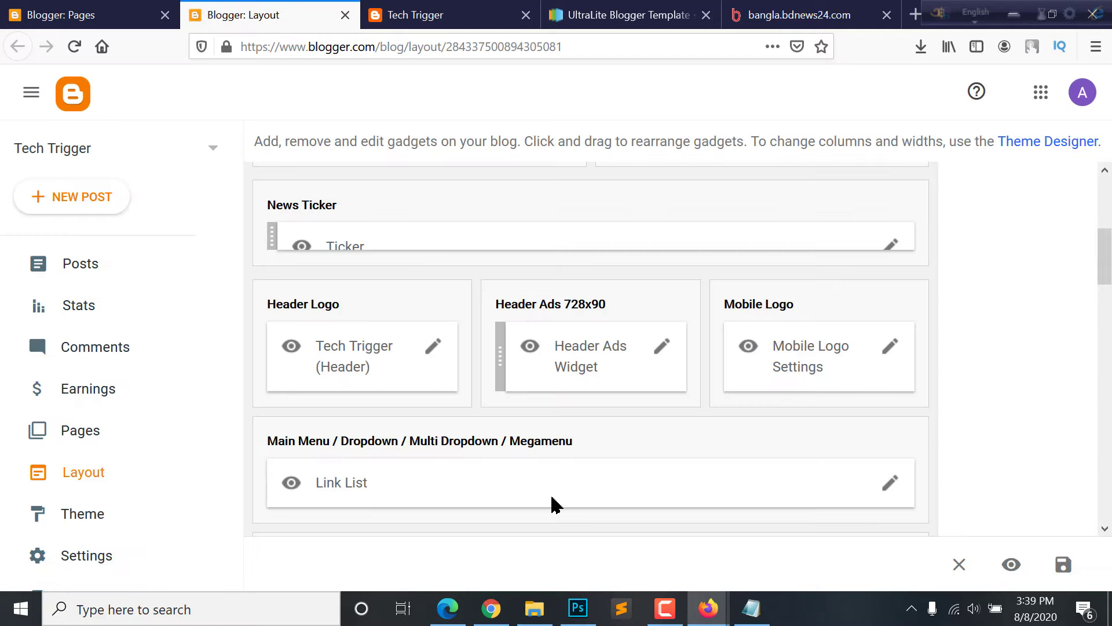
mouse_move(708, 608)
click(771, 536)
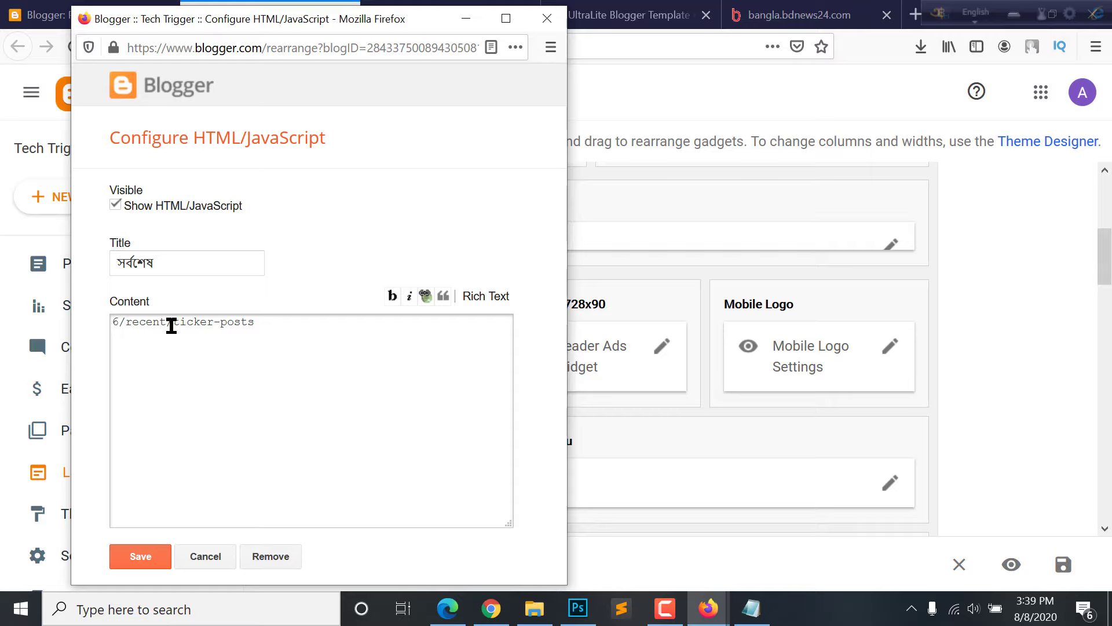
click(302, 329)
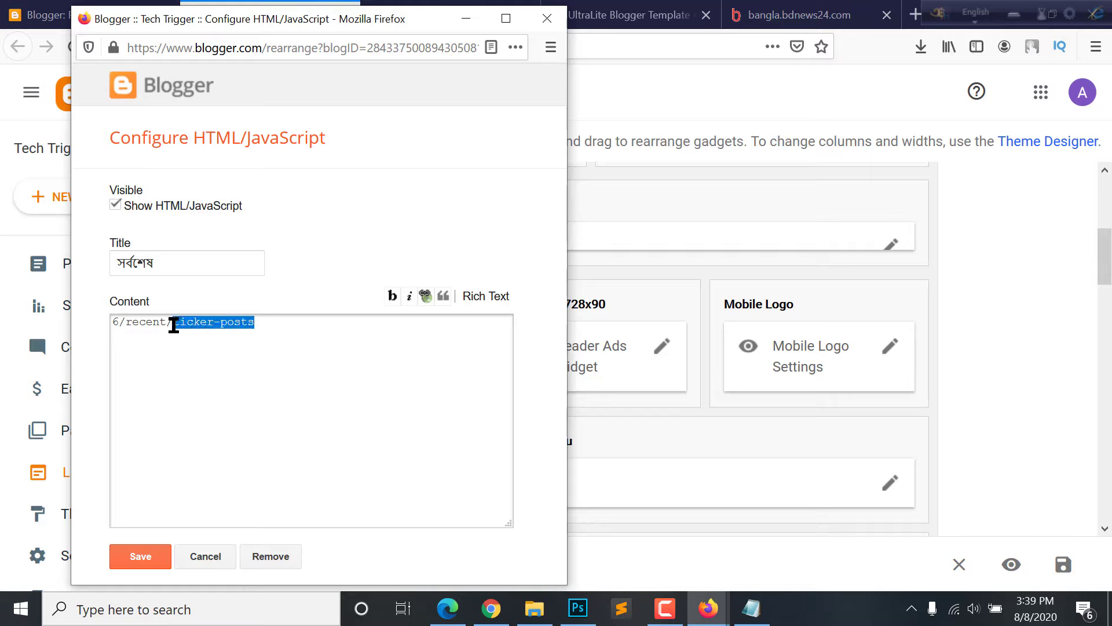
click(226, 336)
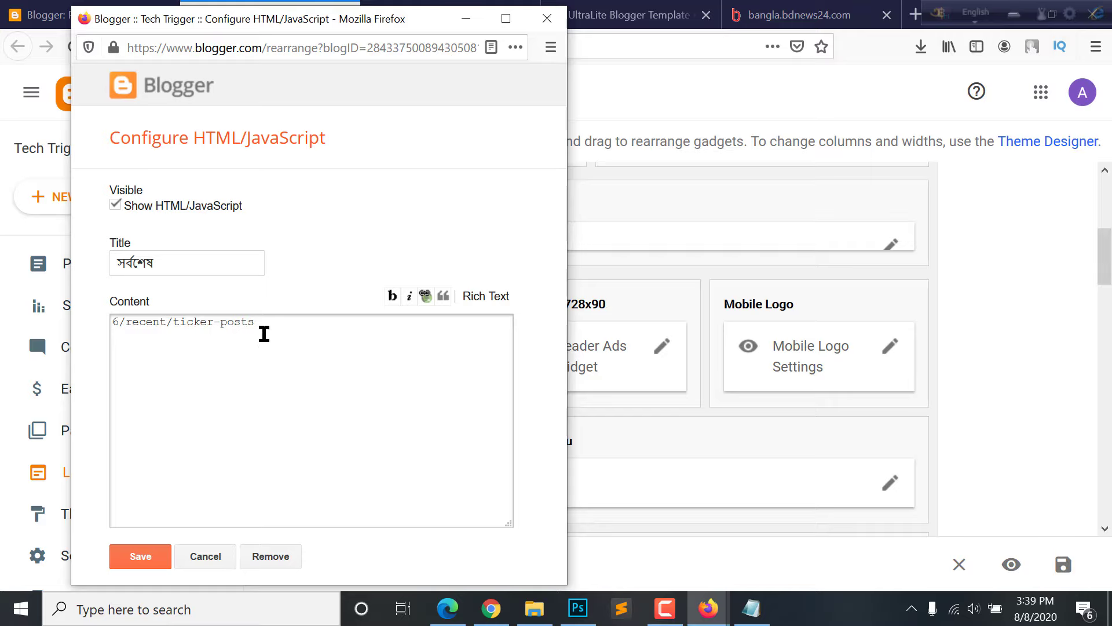
drag(256, 331, 167, 331)
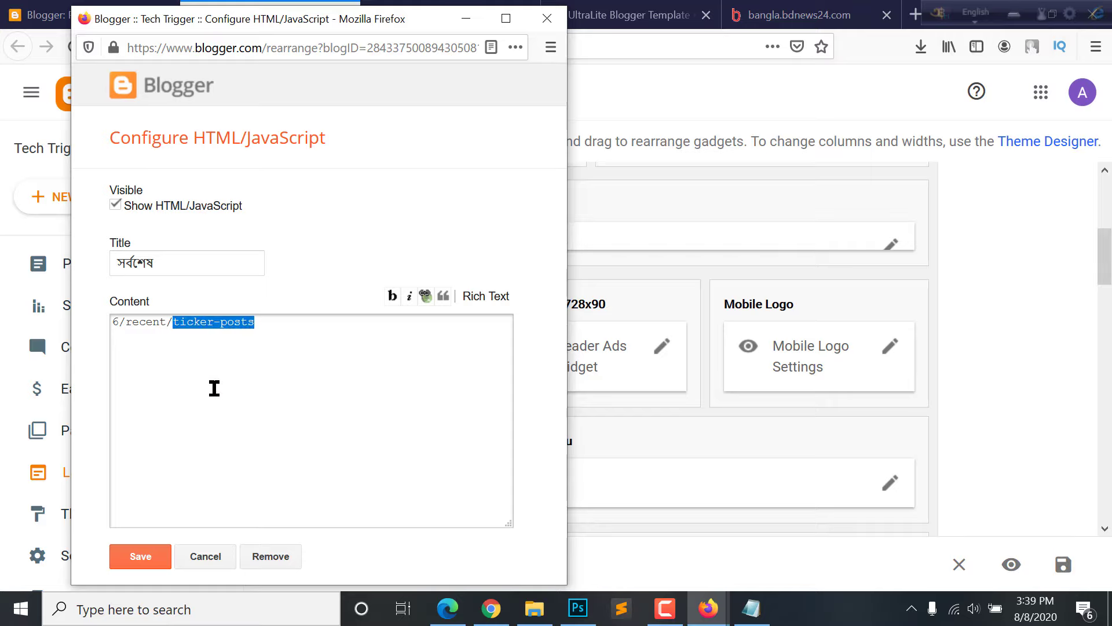
Check the ticker on the live blog once more and save the News Ticker gadget's configuration
click(547, 18)
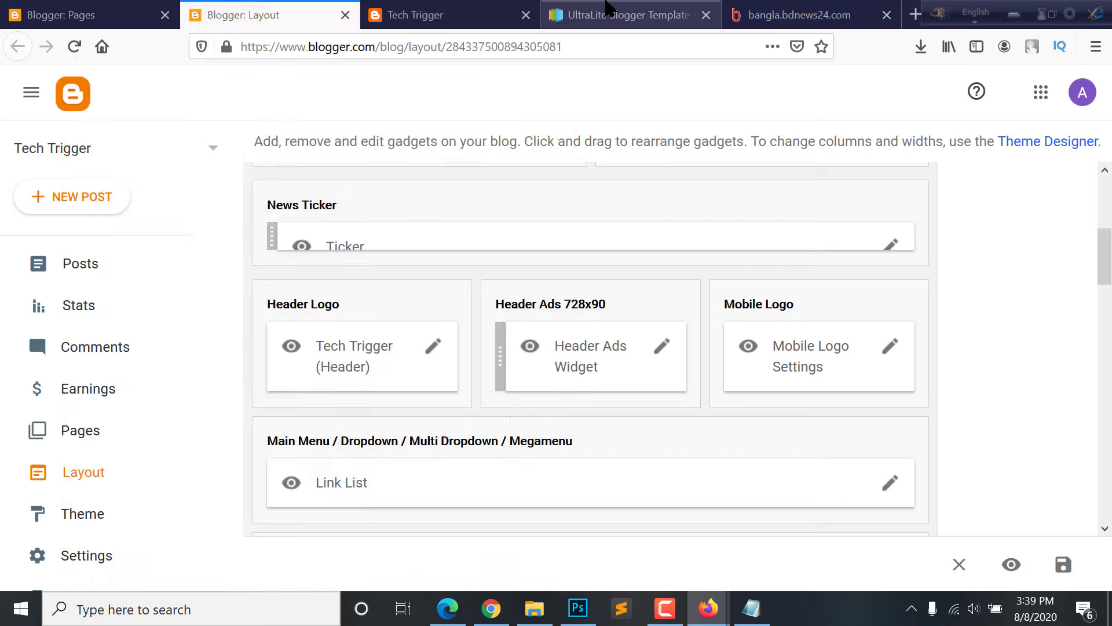
click(547, 18)
click(473, 18)
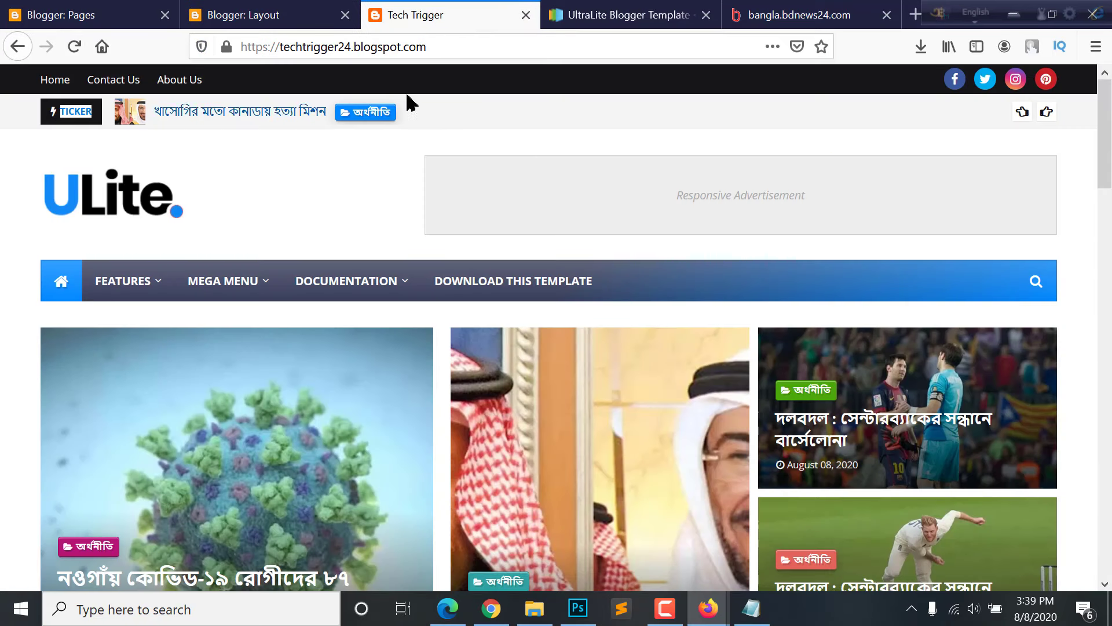
click(272, 15)
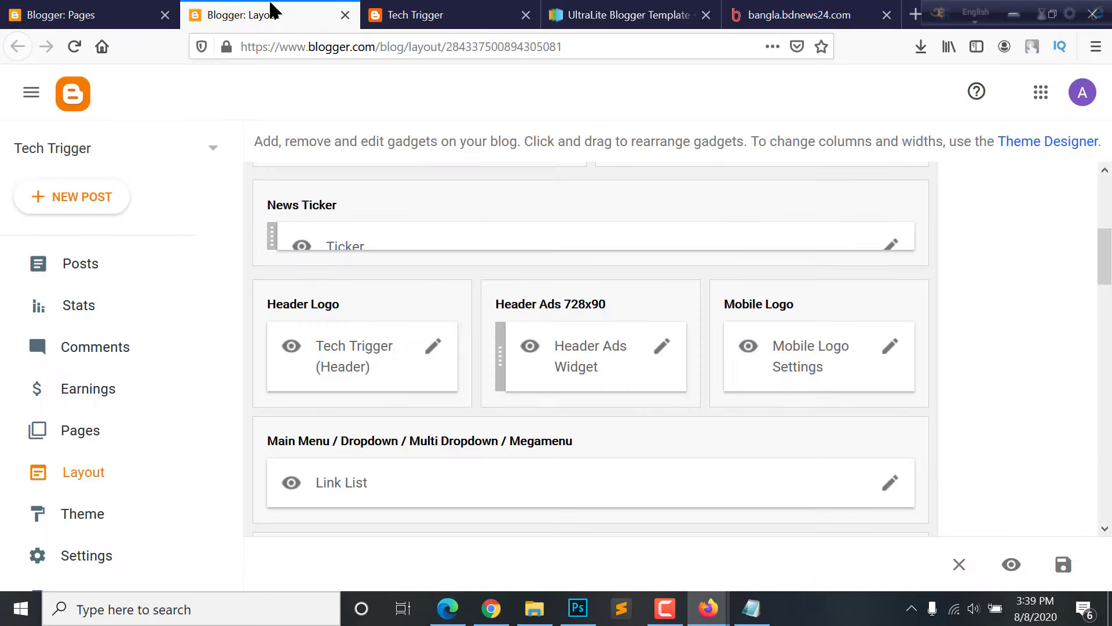
click(707, 608)
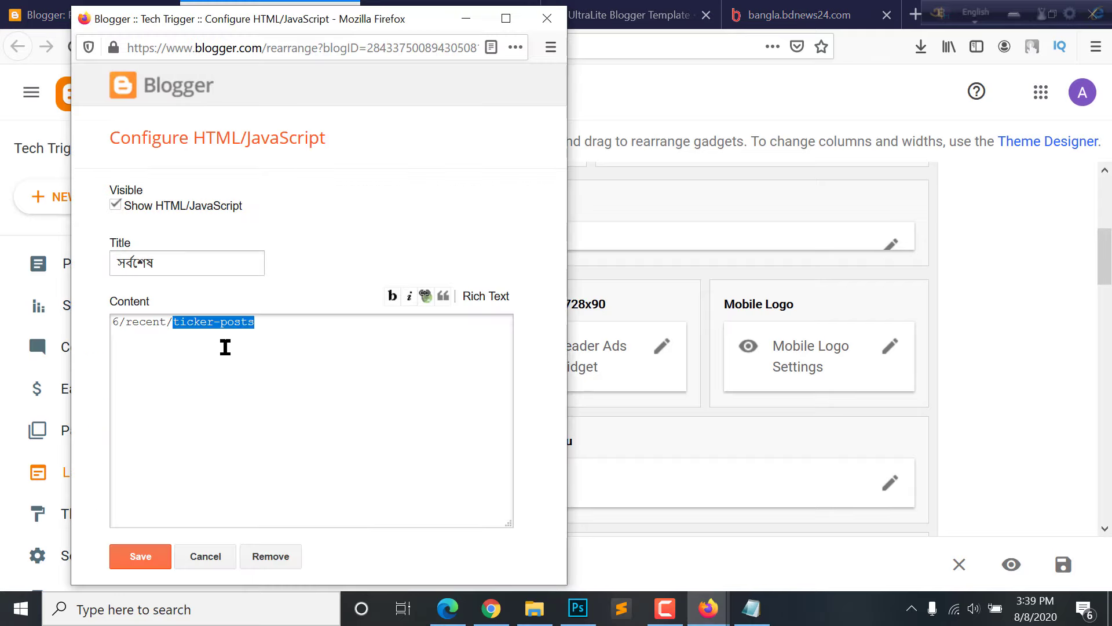
click(139, 559)
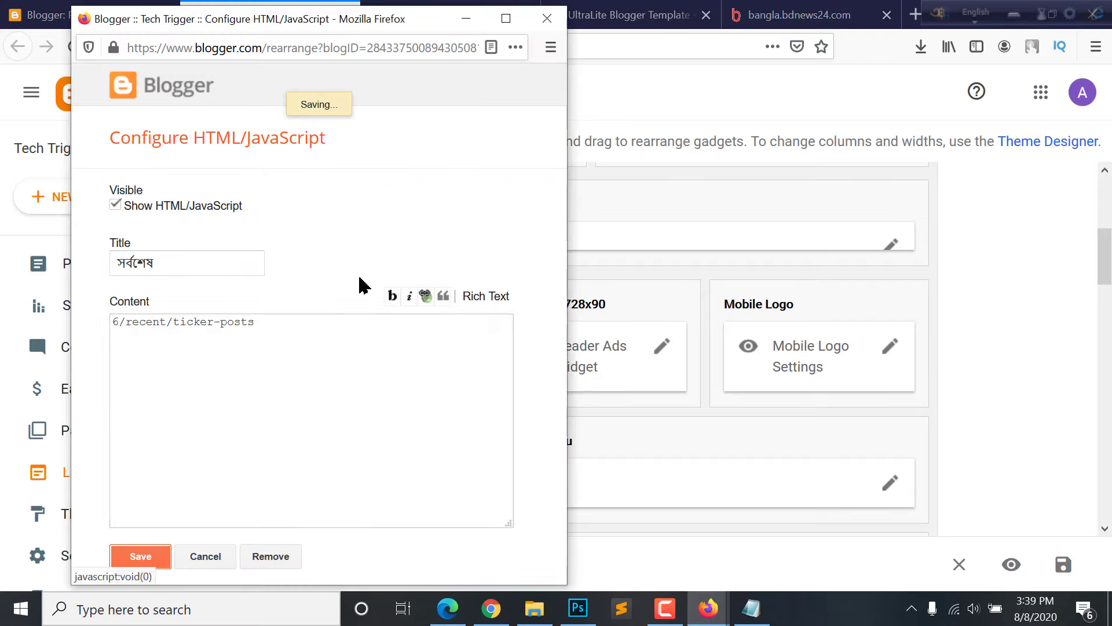
Reload the live Tech Trigger blog and check its news ticker and header area
click(392, 22)
click(74, 47)
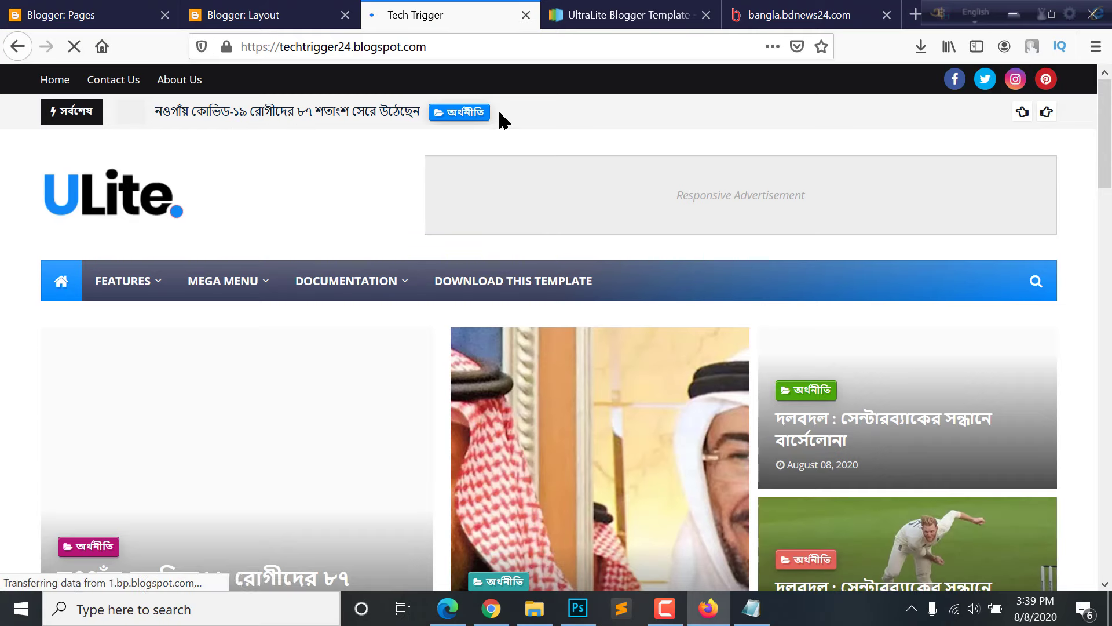
scroll(755, 228, down, 2)
scroll(231, 194, up, 2)
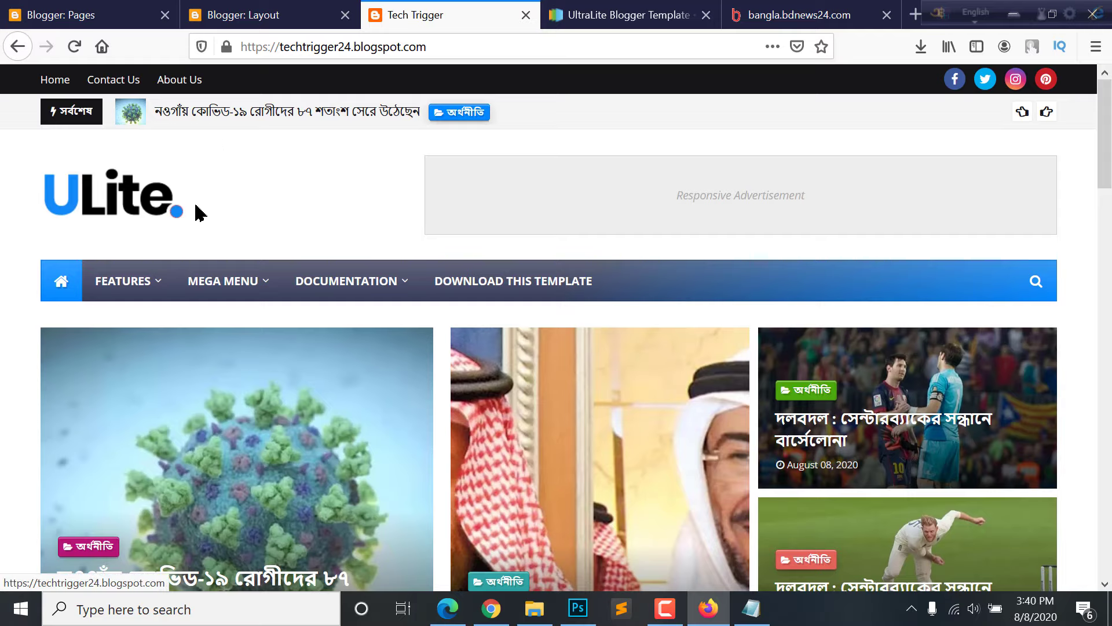
Open the Header Logo gadget's configuration in the Blogger layout and remove its current image
click(249, 15)
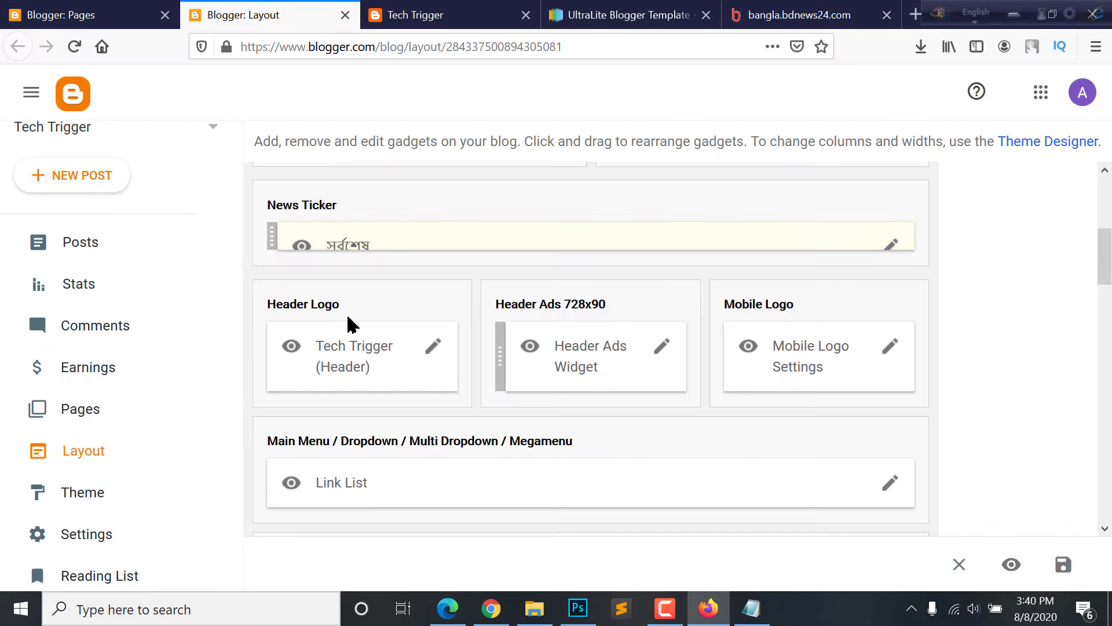
scroll(695, 268, down, 2)
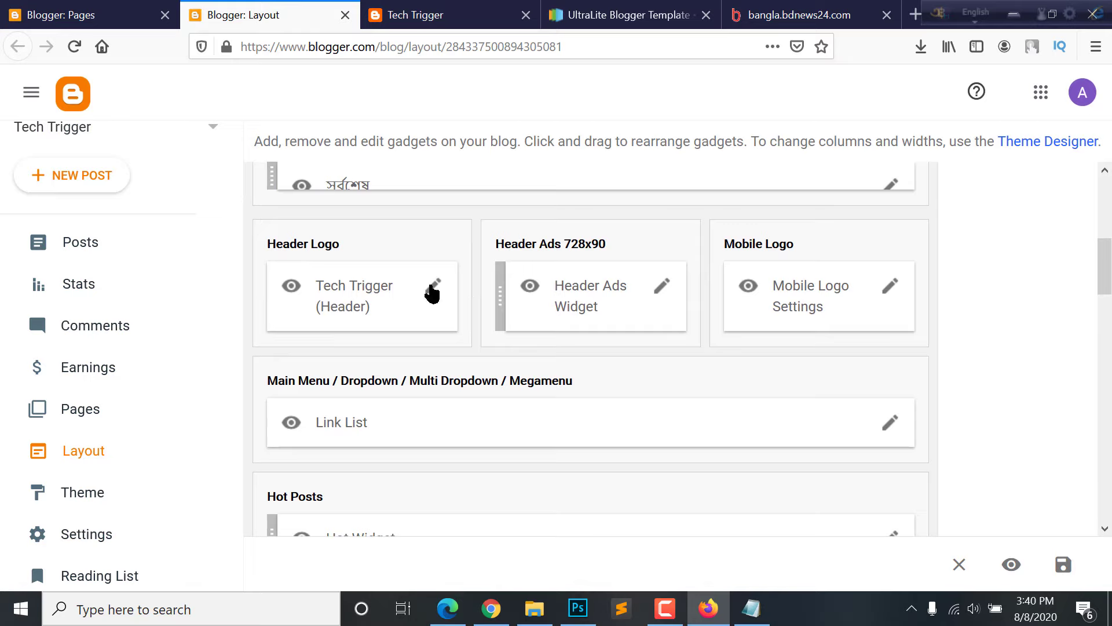
click(318, 288)
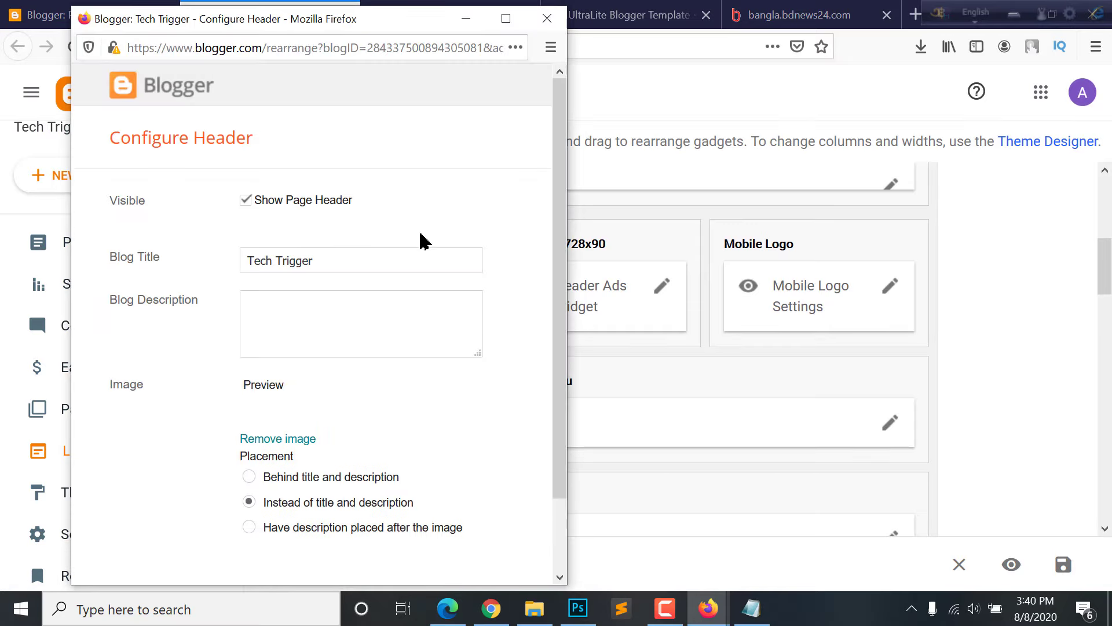
scroll(244, 355, down, 2)
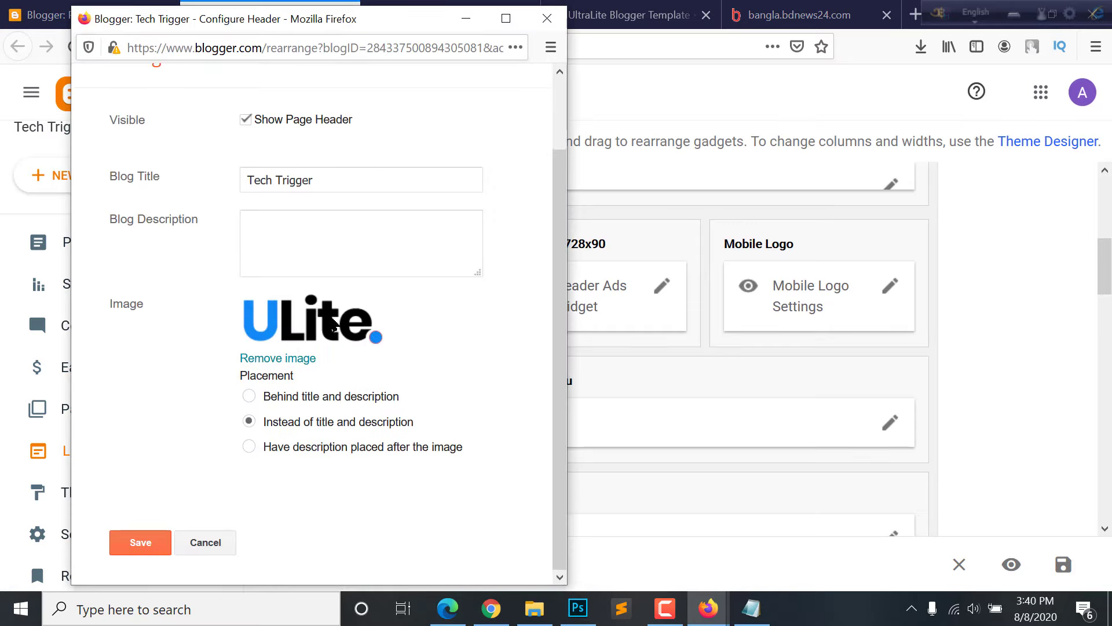
click(287, 357)
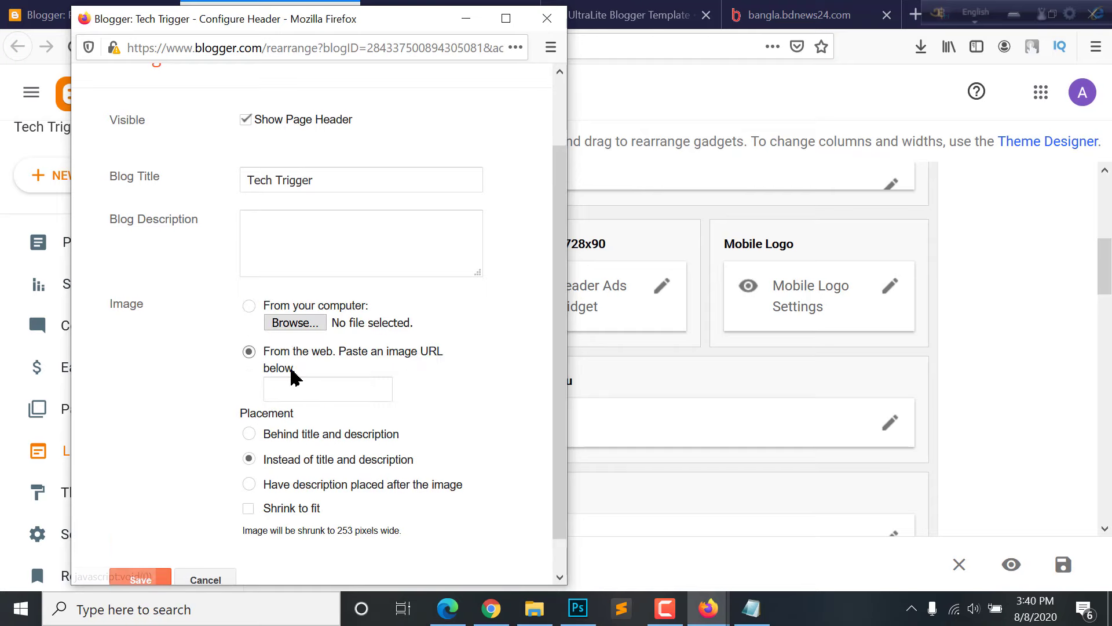
Upload tech-trigge.png from the Desktop folder as the header logo and save the gadget
click(295, 323)
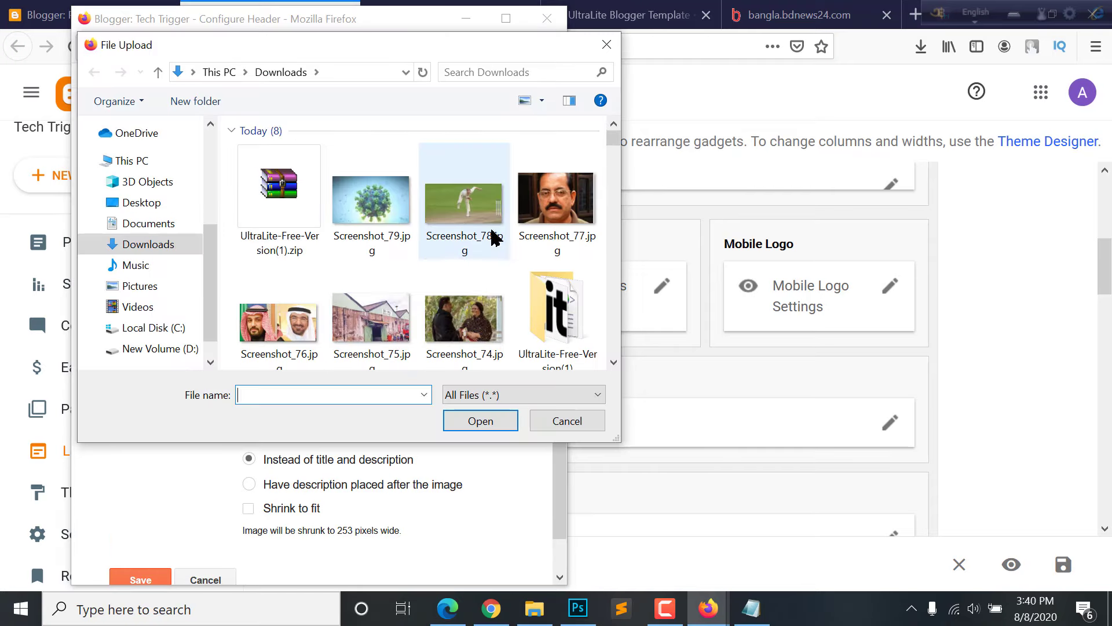
click(195, 210)
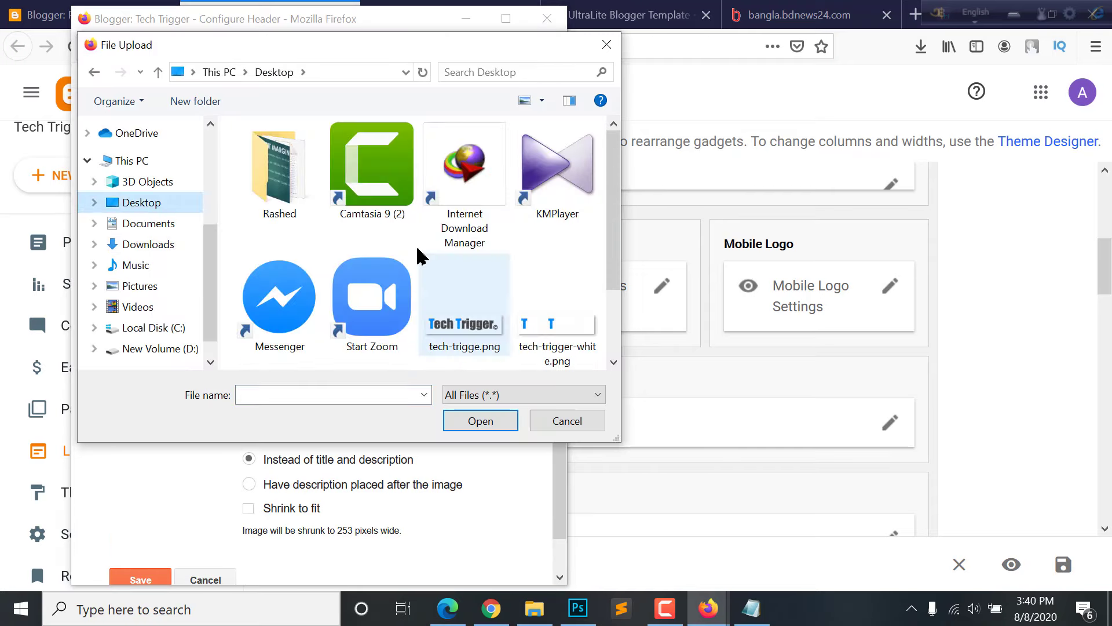
scroll(417, 248, down, 2)
click(461, 218)
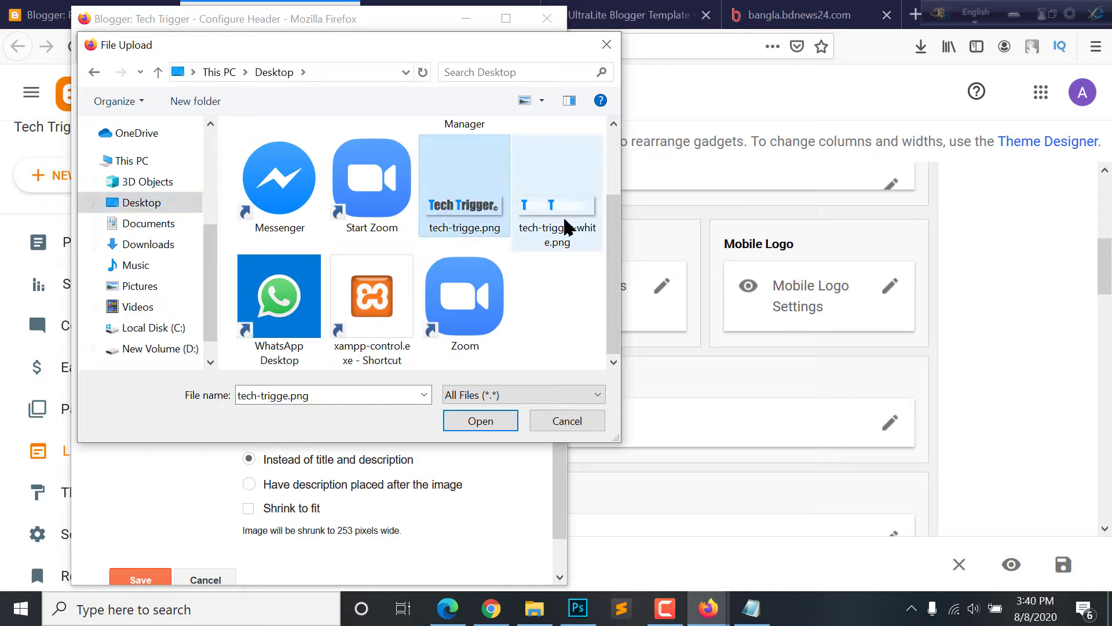
click(502, 422)
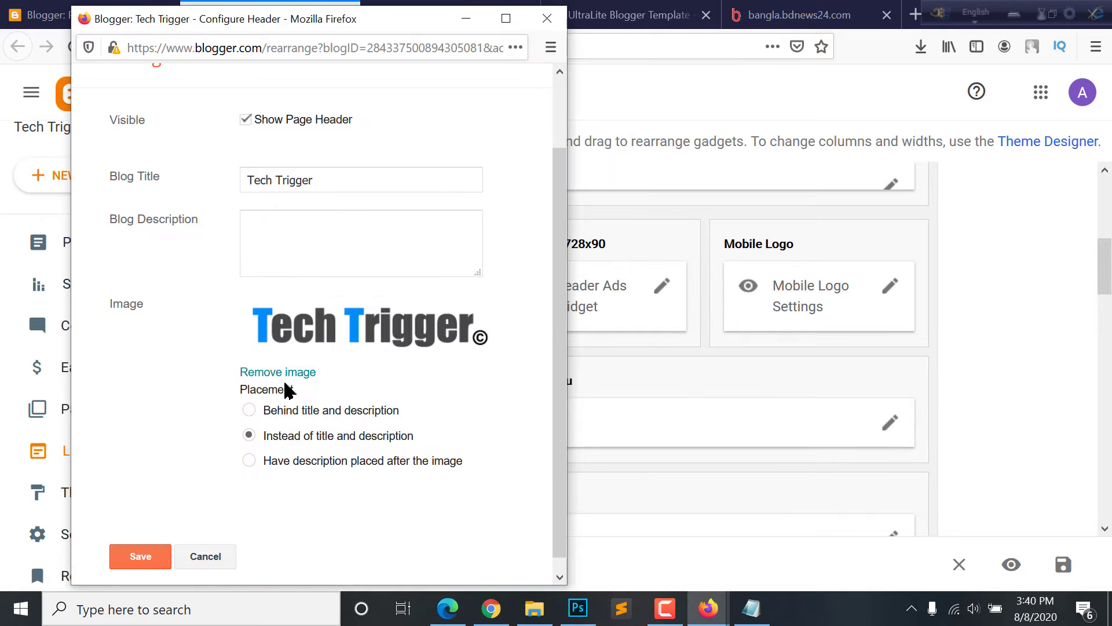
click(141, 550)
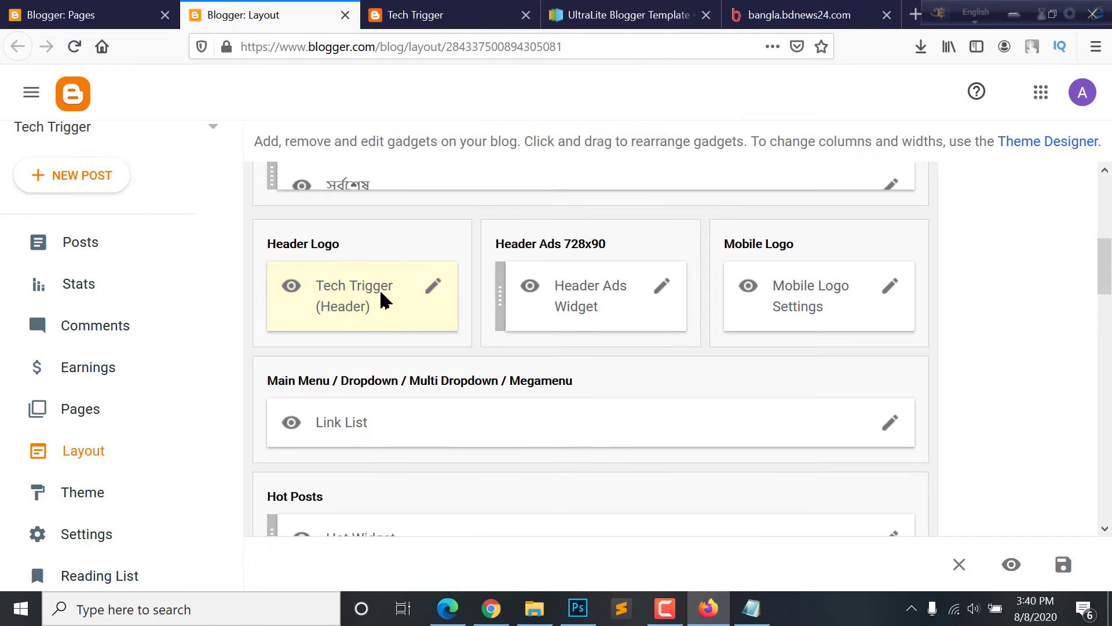
Look at the responsive advertisement area in the live blog's header
click(416, 14)
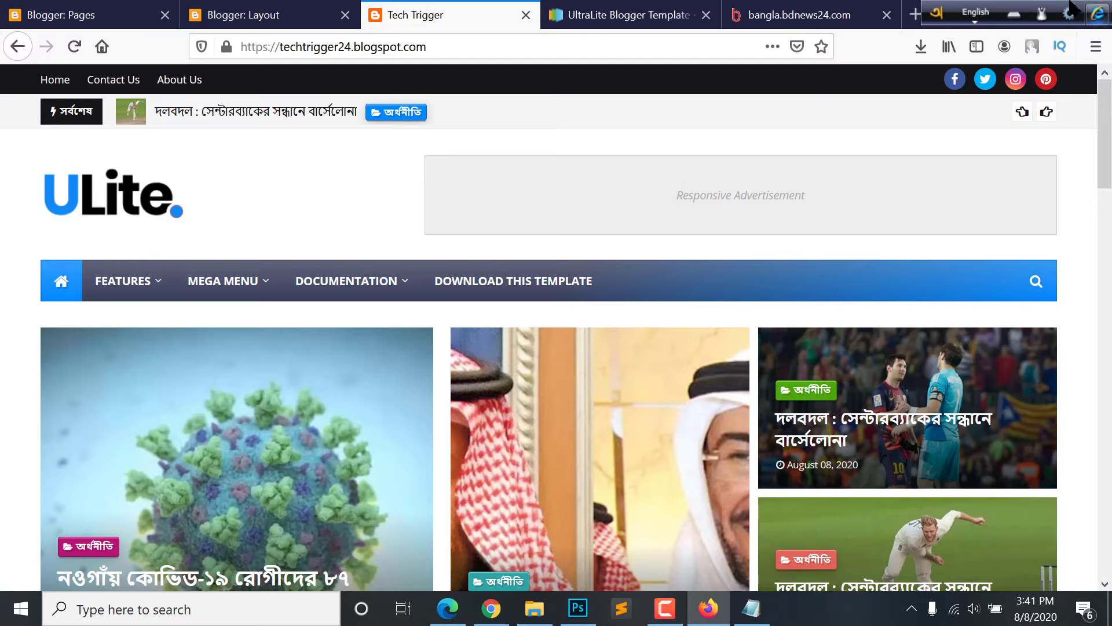
scroll(911, 256, down, 1)
scroll(705, 169, up, 1)
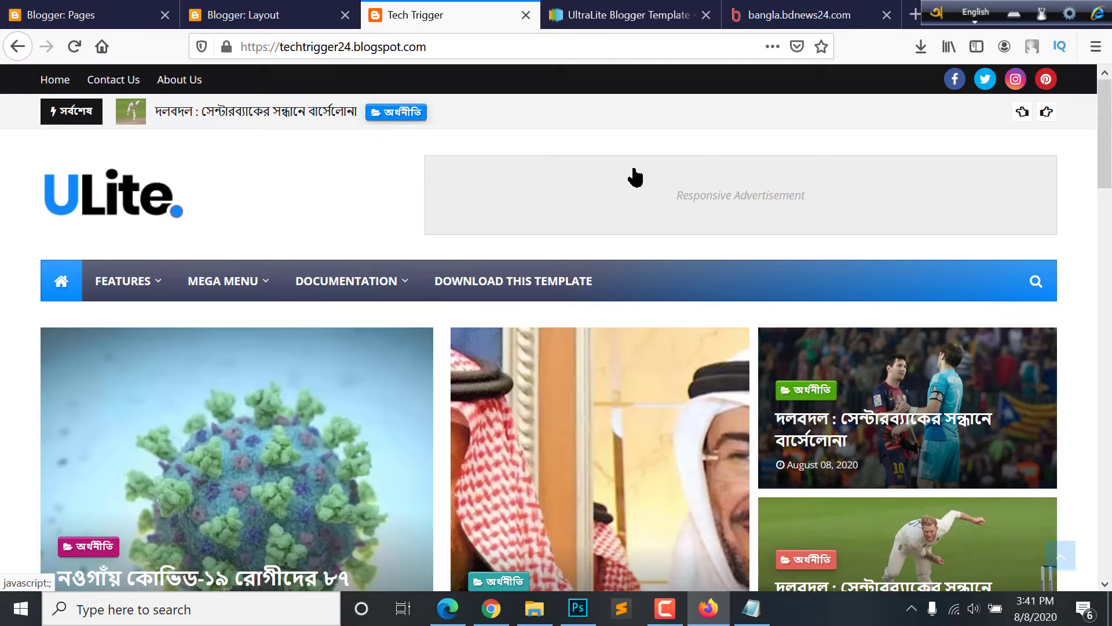
Examine the advertisement code of the Header Ads 728x90 gadget in the layout and close it without saving
click(260, 13)
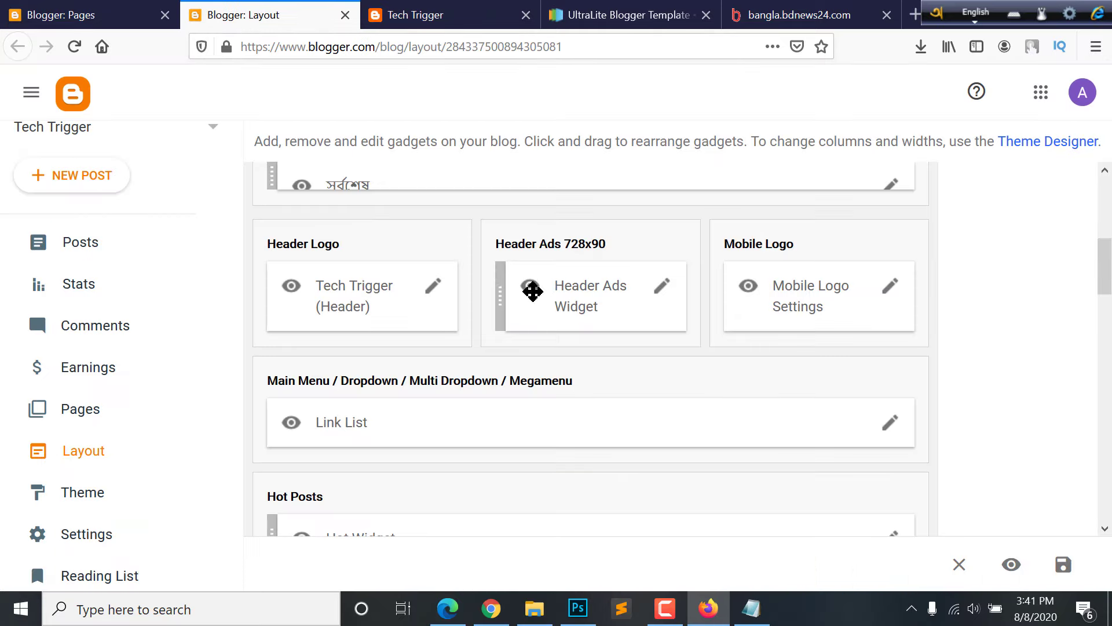
click(661, 286)
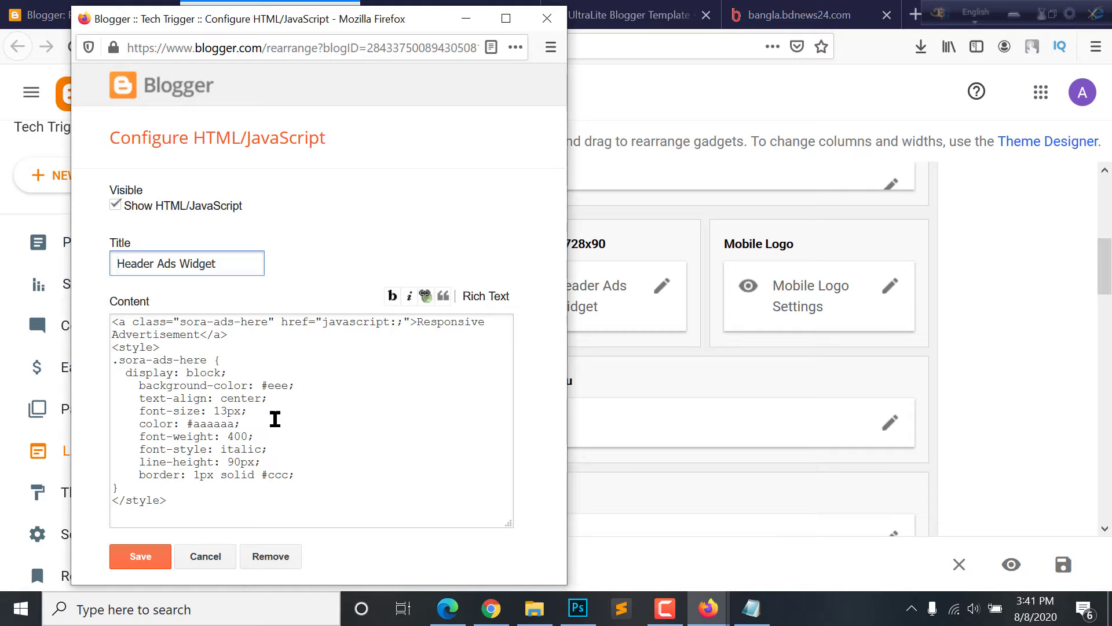
click(247, 418)
drag(160, 385, 166, 398)
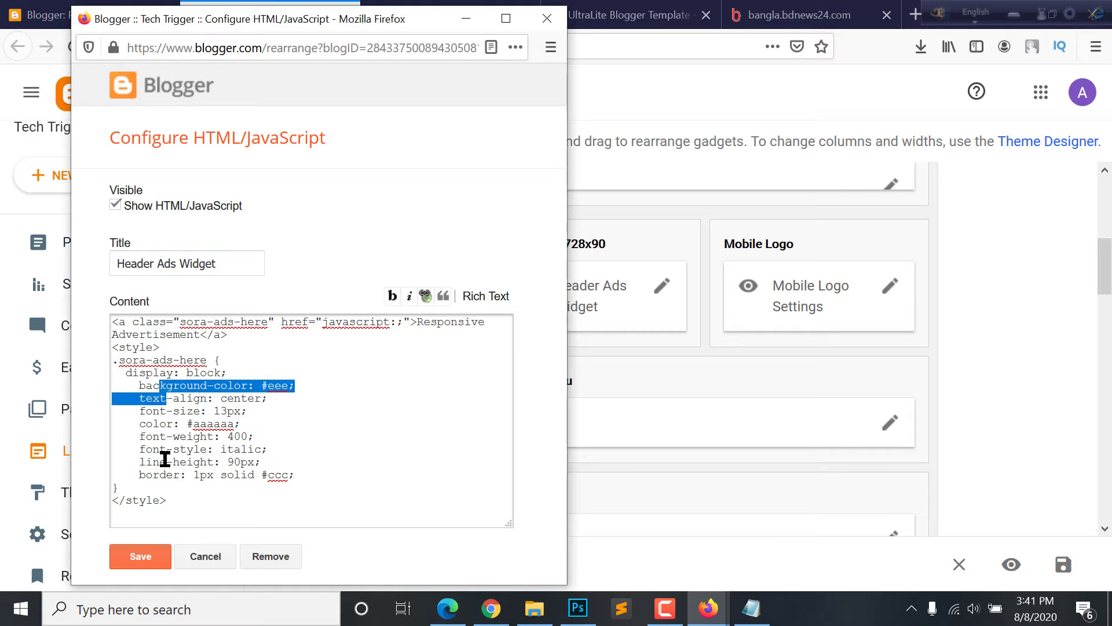
drag(165, 459, 169, 506)
click(169, 506)
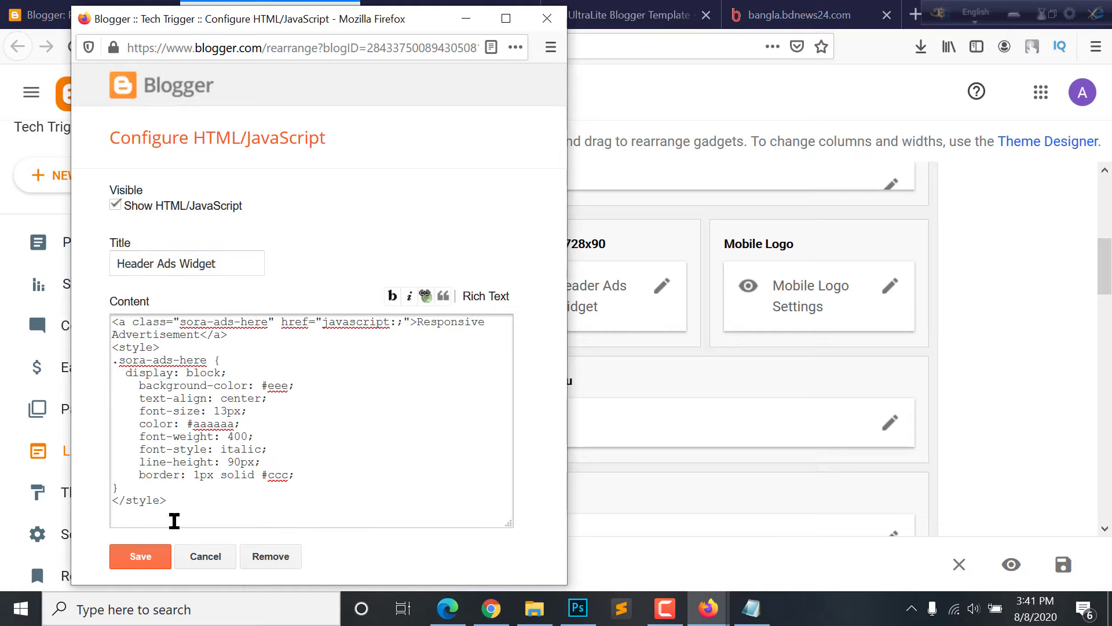
drag(121, 429, 90, 320)
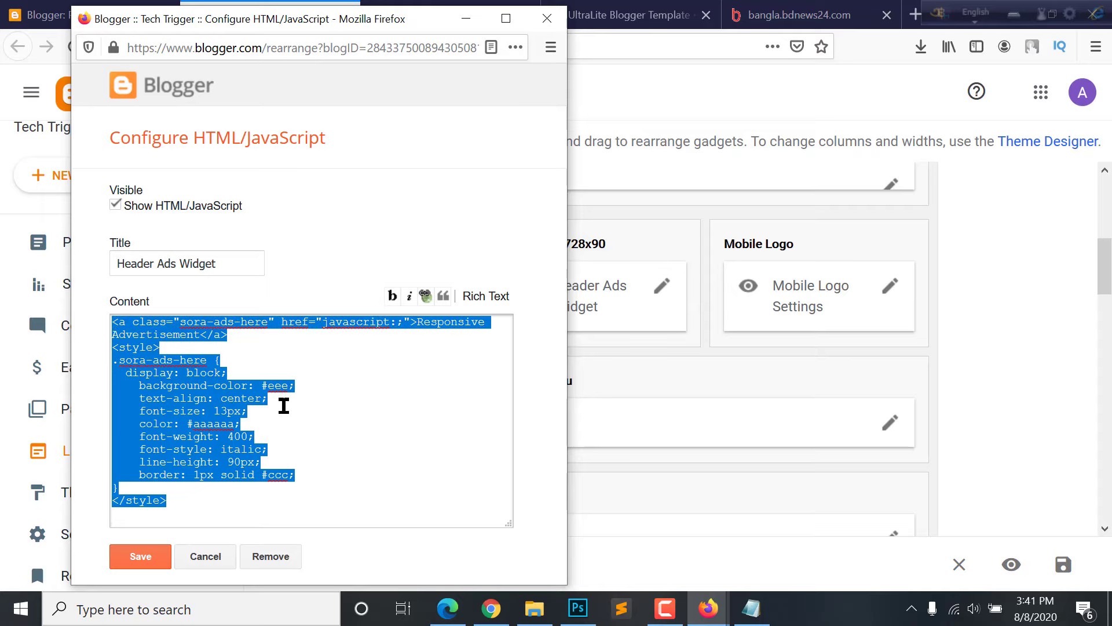
click(203, 563)
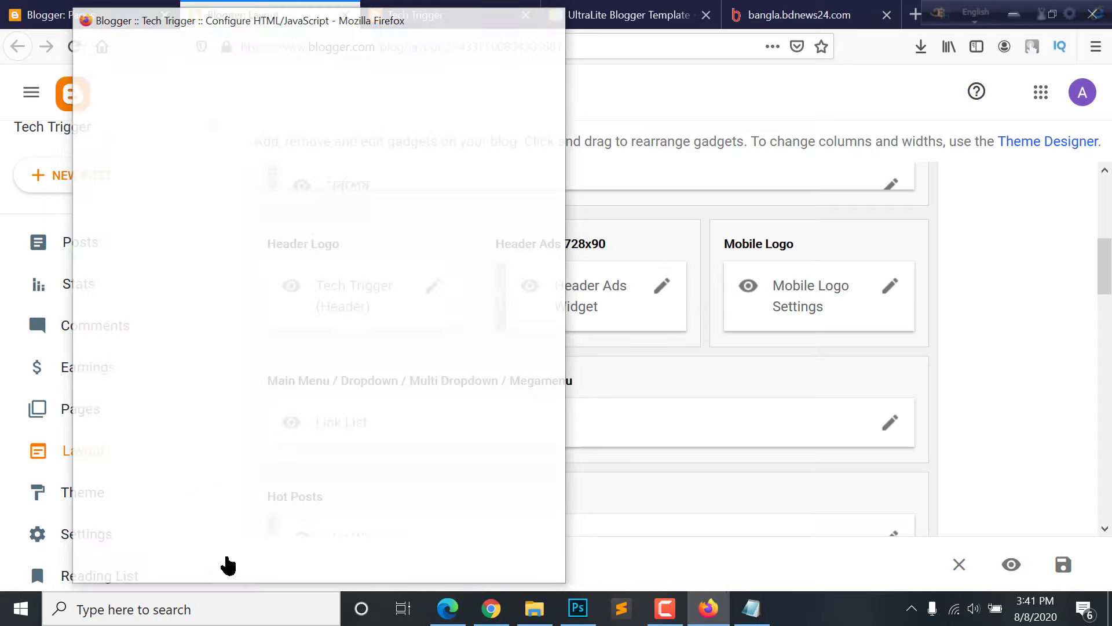
Replace the Mobile Logo gadget's image with tech-trigge.png from the Desktop folder and save the gadget
click(892, 288)
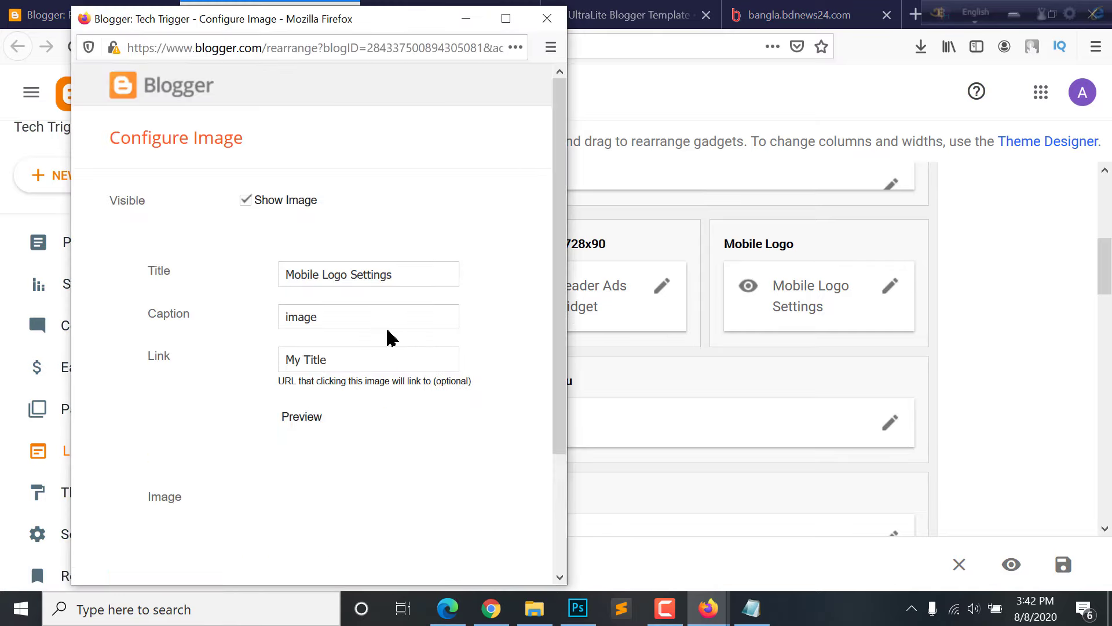
scroll(347, 348, down, 1)
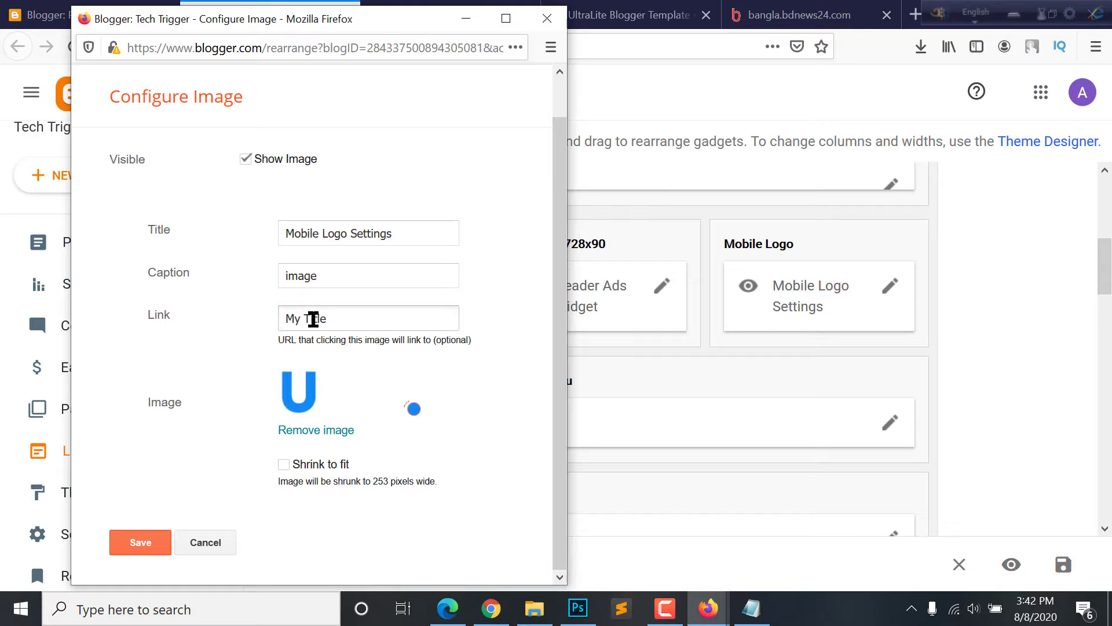
click(329, 429)
click(298, 393)
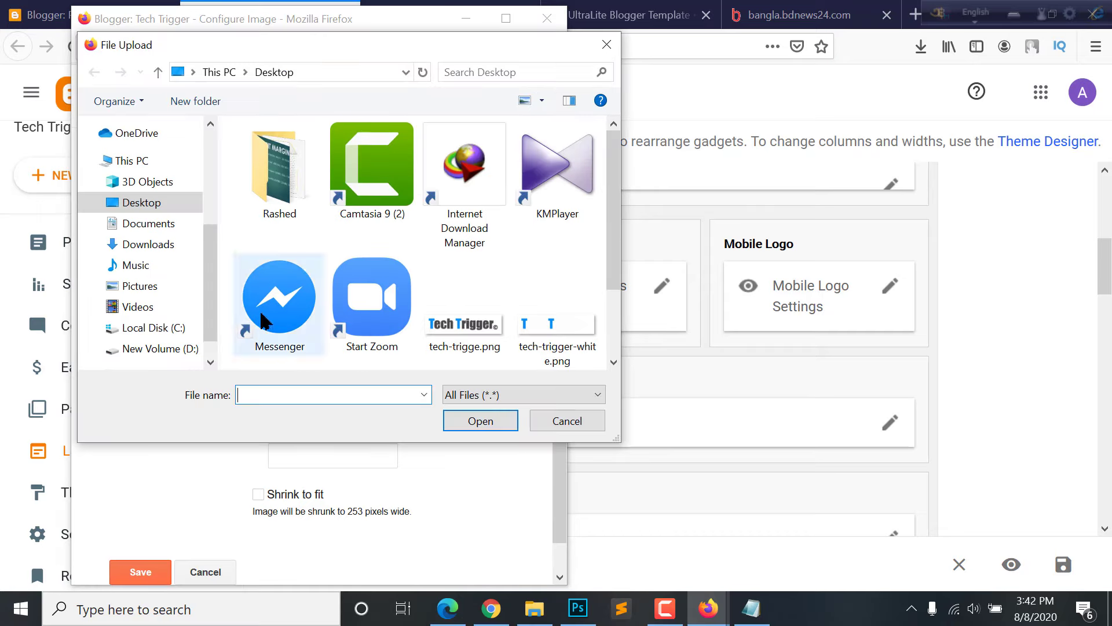
scroll(417, 243, down, 2)
click(471, 181)
click(480, 420)
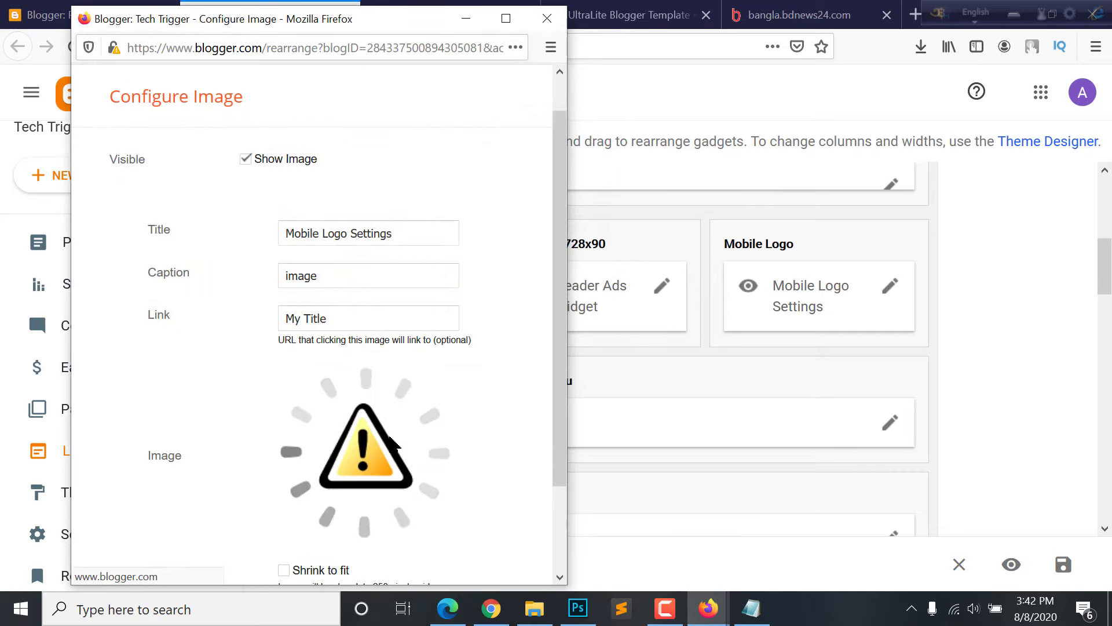
click(152, 553)
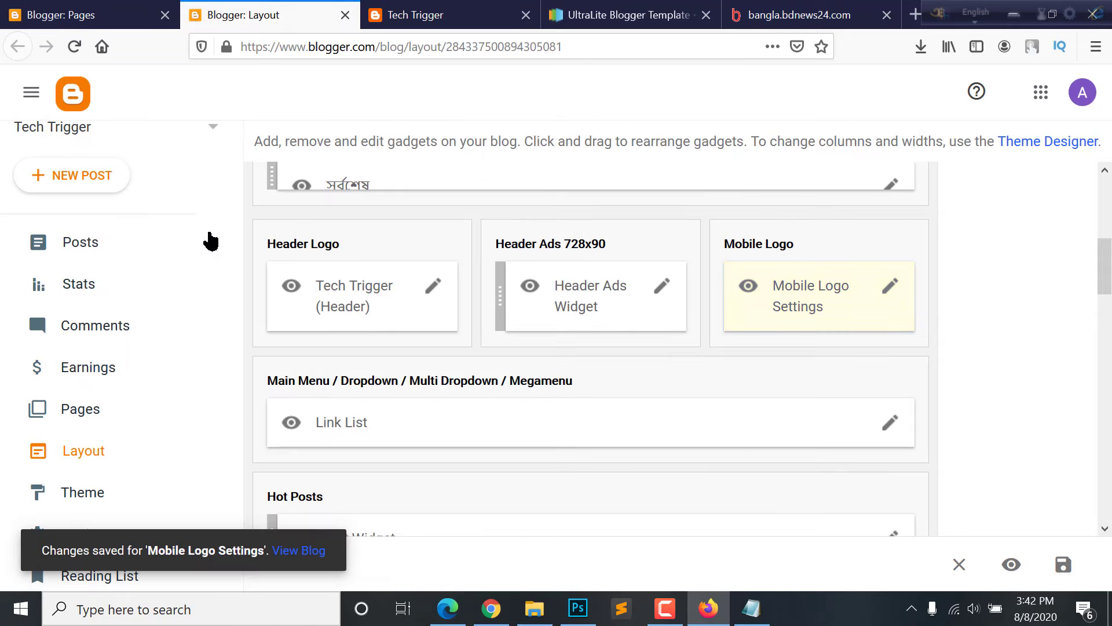
Reload the live blog, check its logo in a narrow mobile-width window, and restore the full-size window
click(415, 14)
click(74, 47)
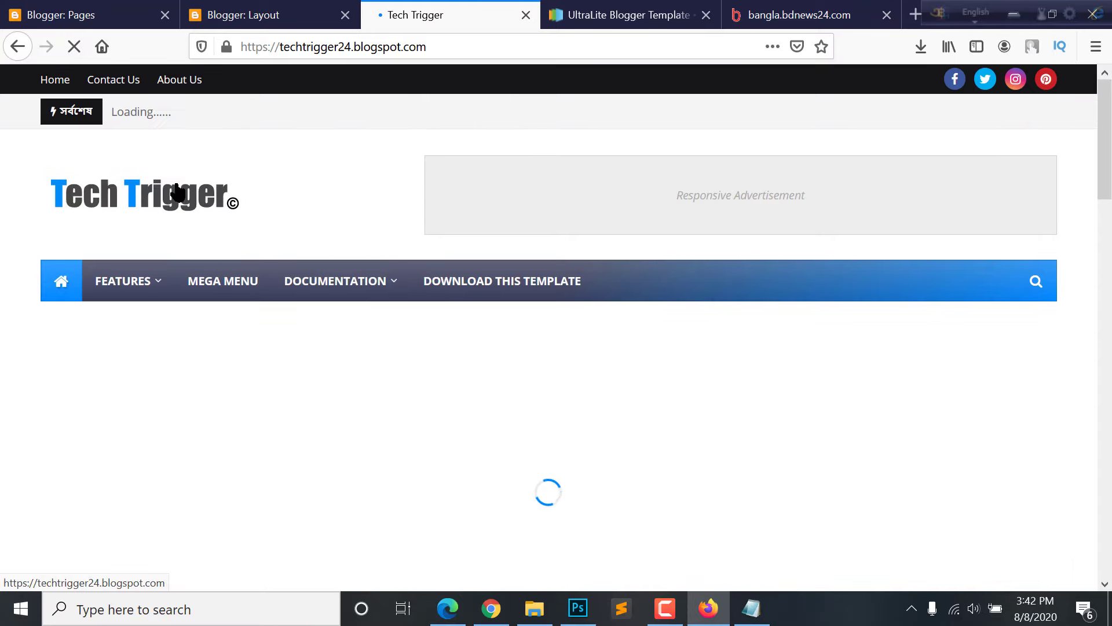
click(941, 12)
click(1053, 13)
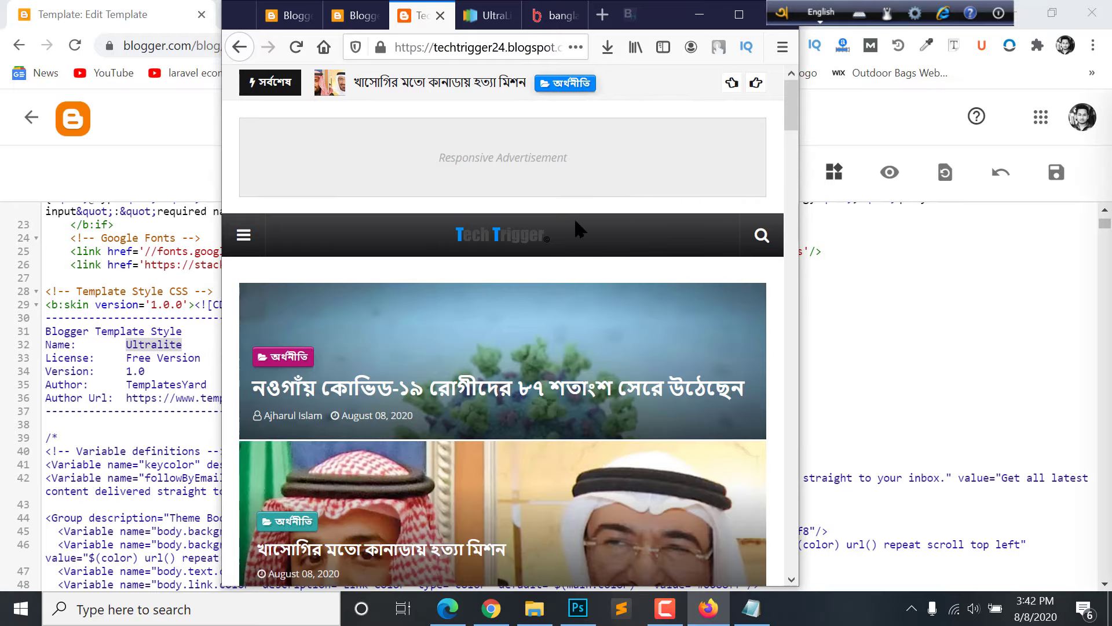
click(738, 14)
Reopen the Mobile Logo gadget's configuration in the layout and remove its current image
click(270, 12)
scroll(695, 290, down, 2)
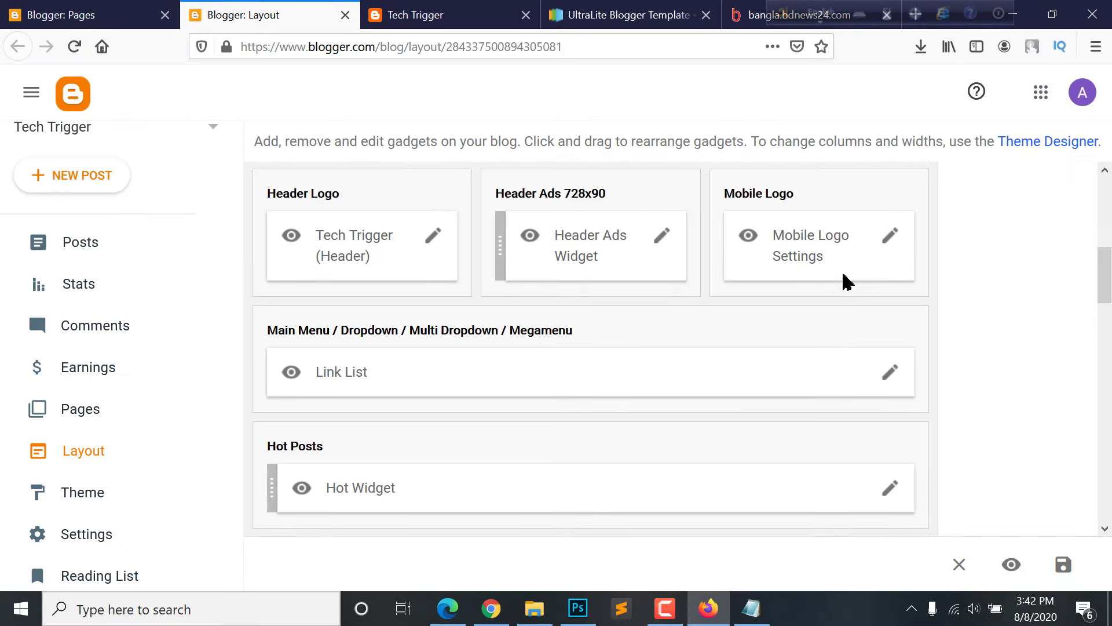
click(888, 231)
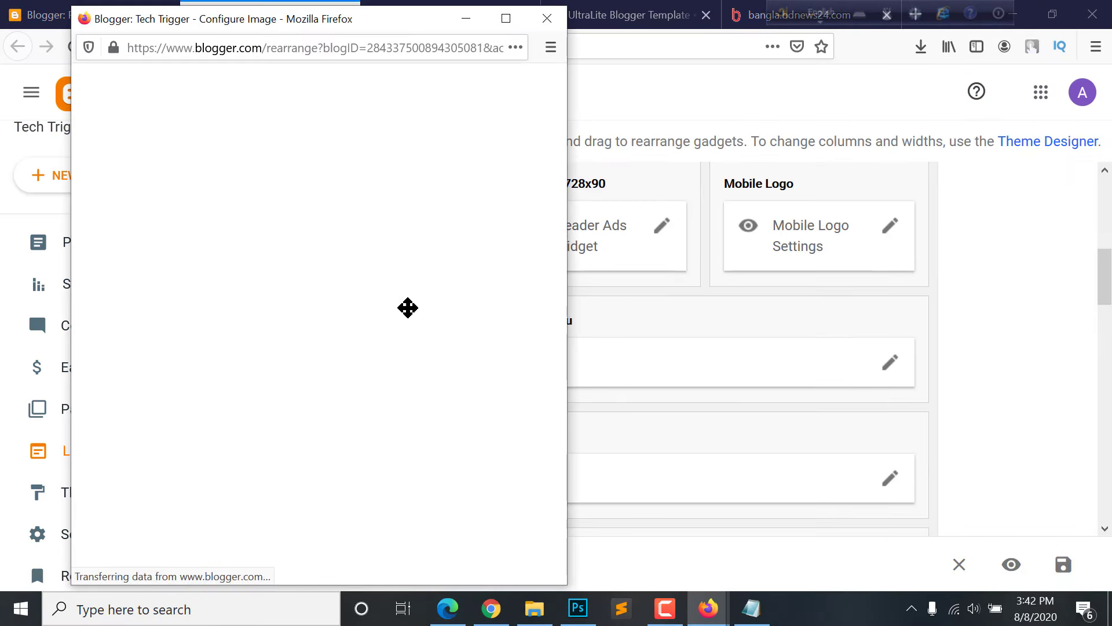
scroll(303, 392, down, 1)
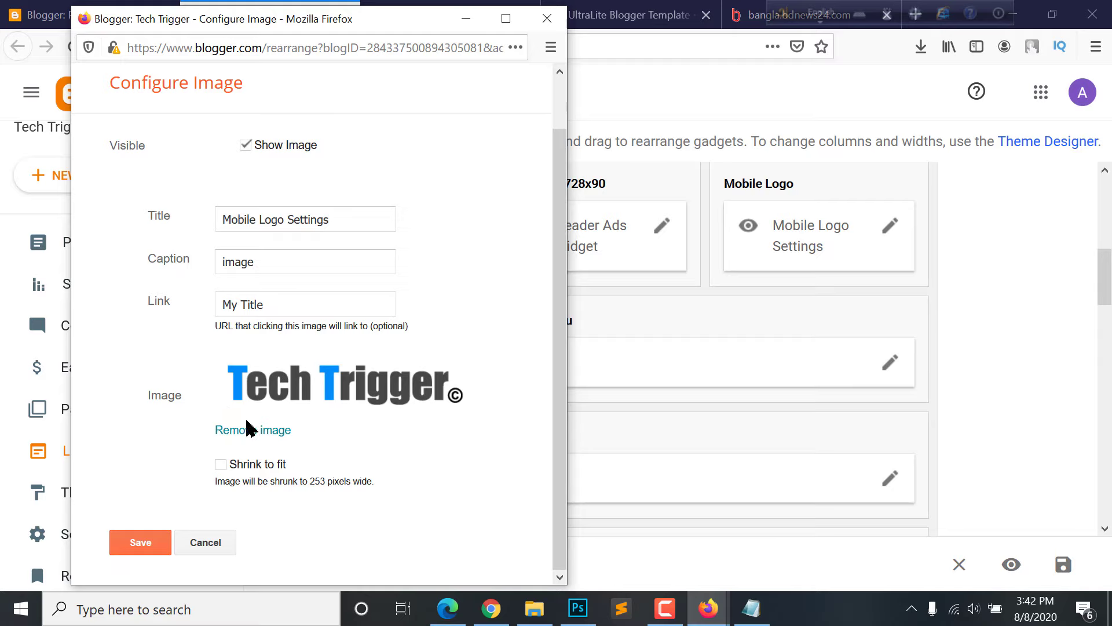
click(286, 430)
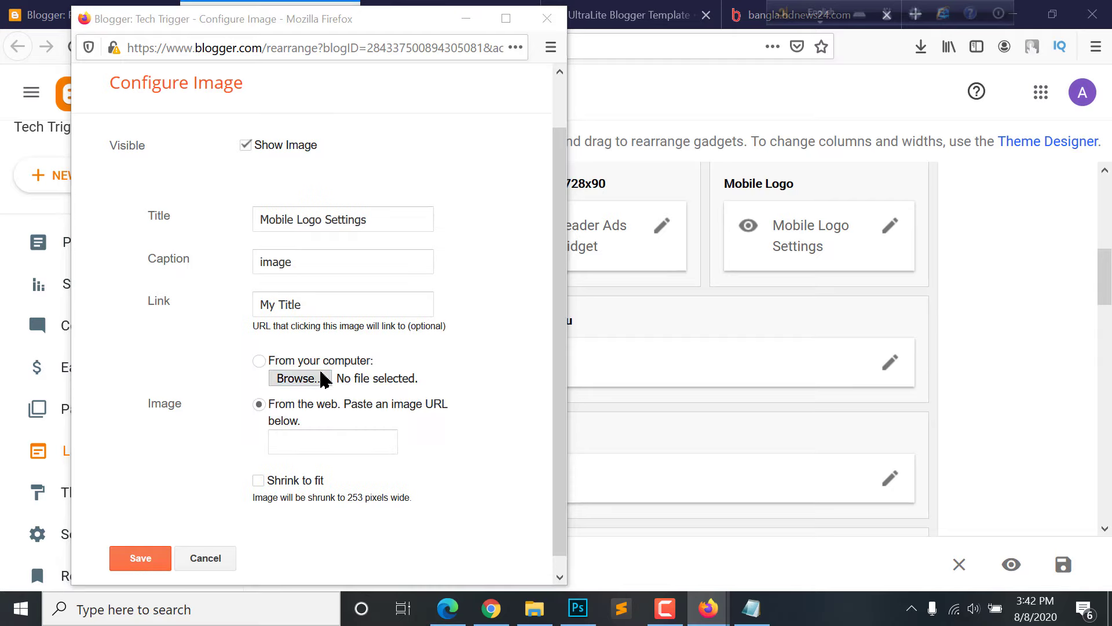
Upload tech-trigger-white.png from the Desktop folder as the mobile logo and save the gadget
click(286, 373)
scroll(532, 219, down, 2)
click(556, 196)
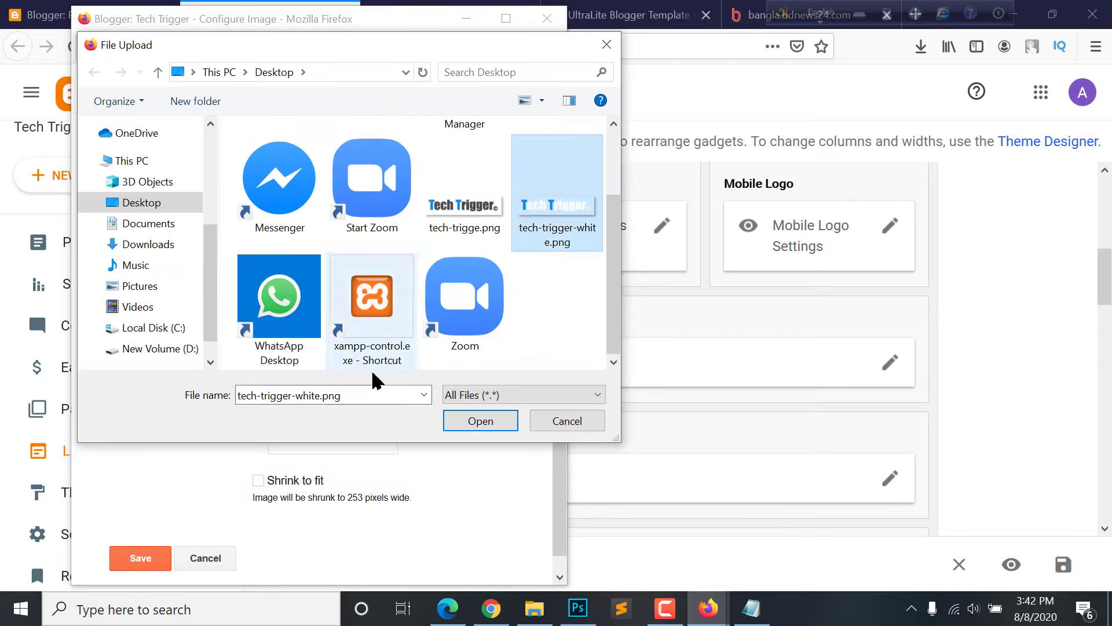
click(467, 421)
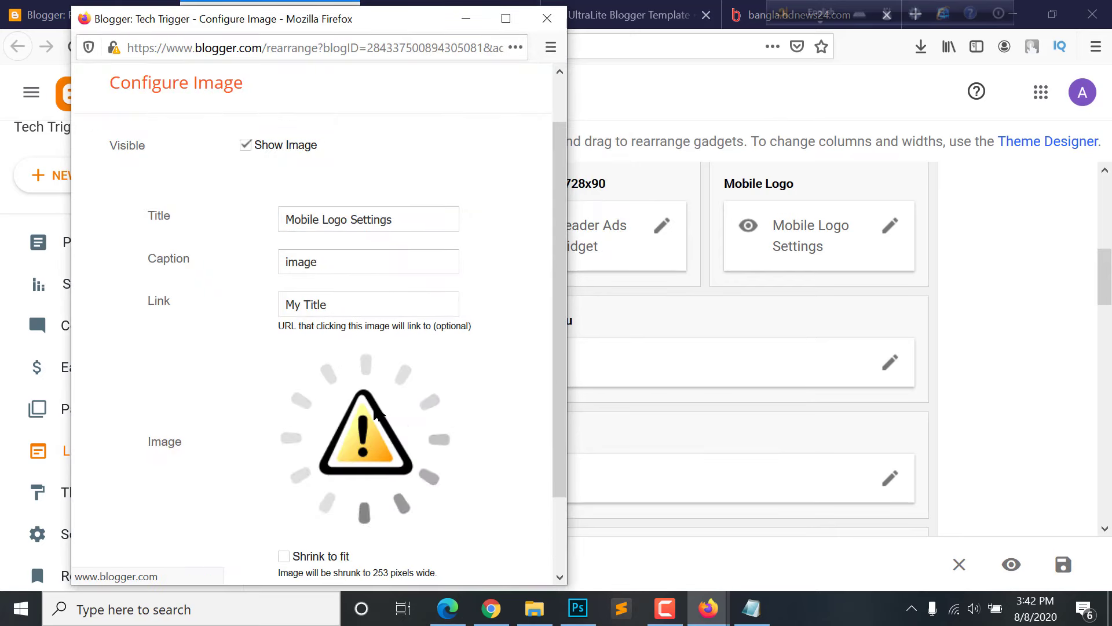
click(141, 542)
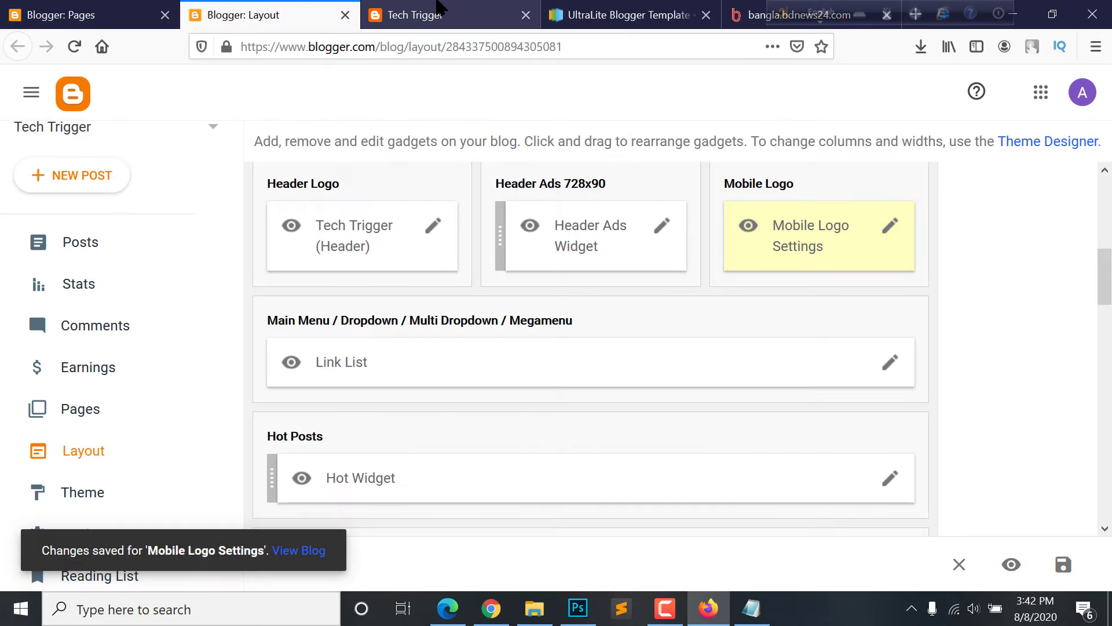
Reload the live blog, check its mobile logo and expandable menu in a narrow window, and restore the full-size window
key(ctrl+Tab)
click(80, 42)
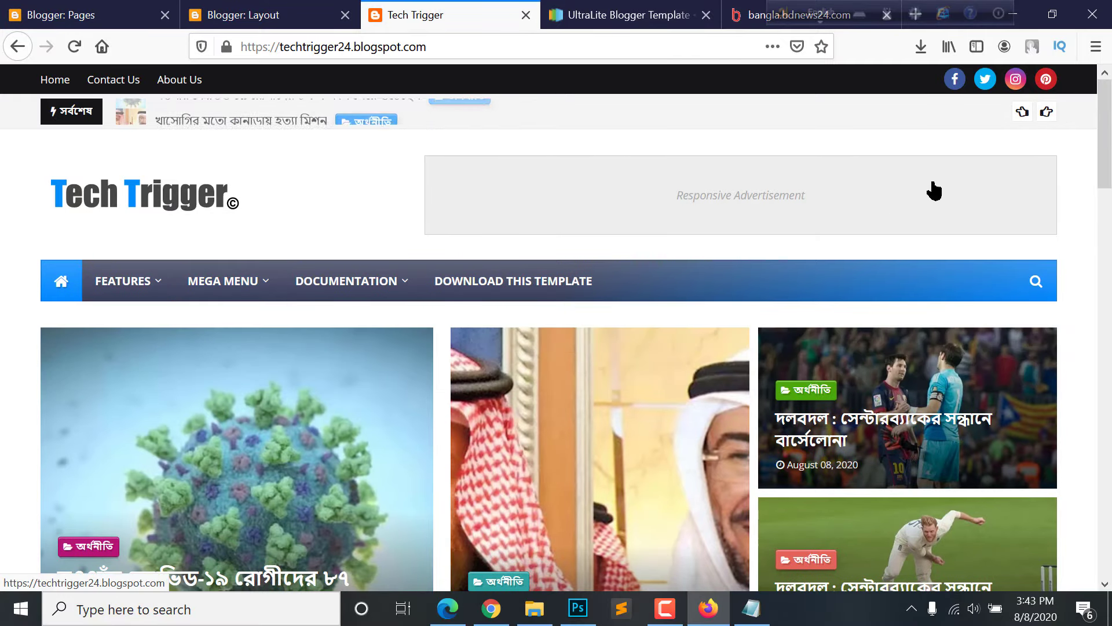
click(1052, 14)
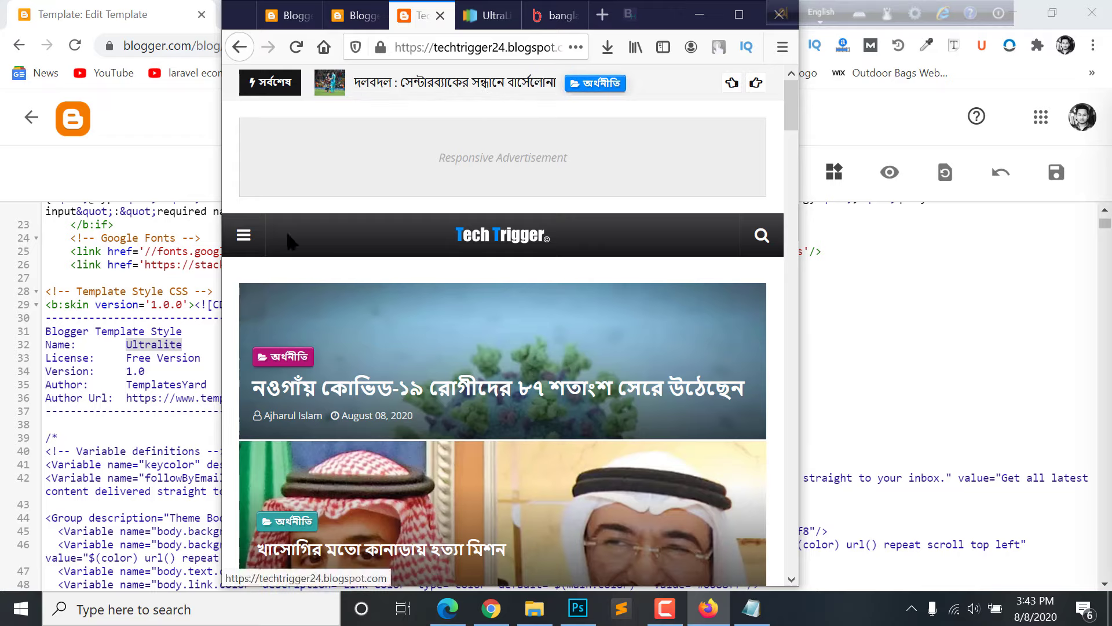
click(242, 237)
click(243, 235)
click(244, 235)
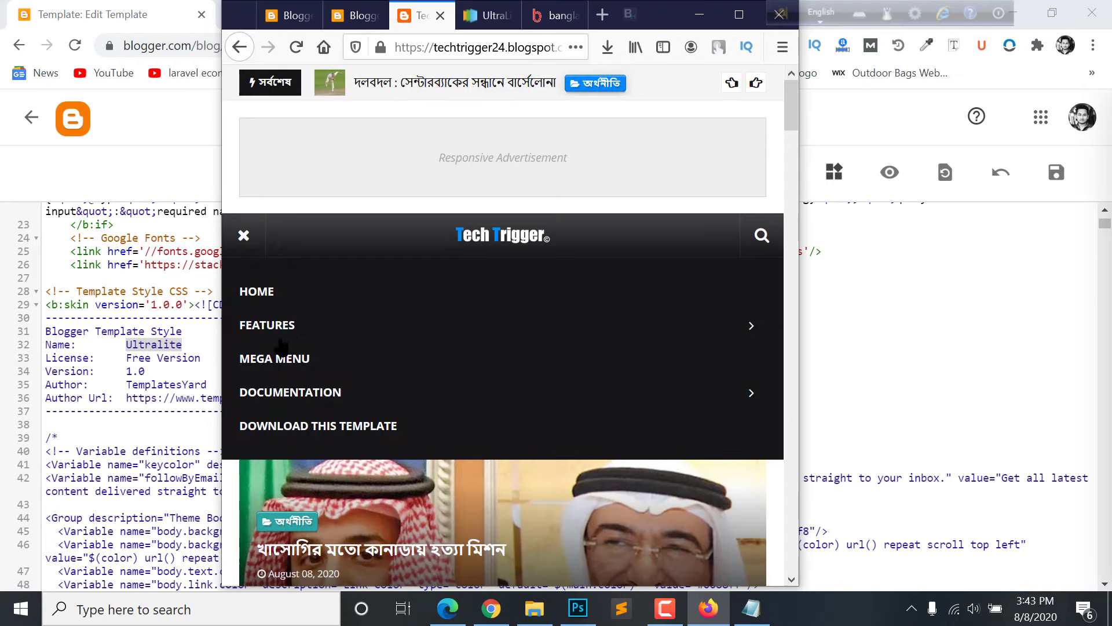
click(243, 236)
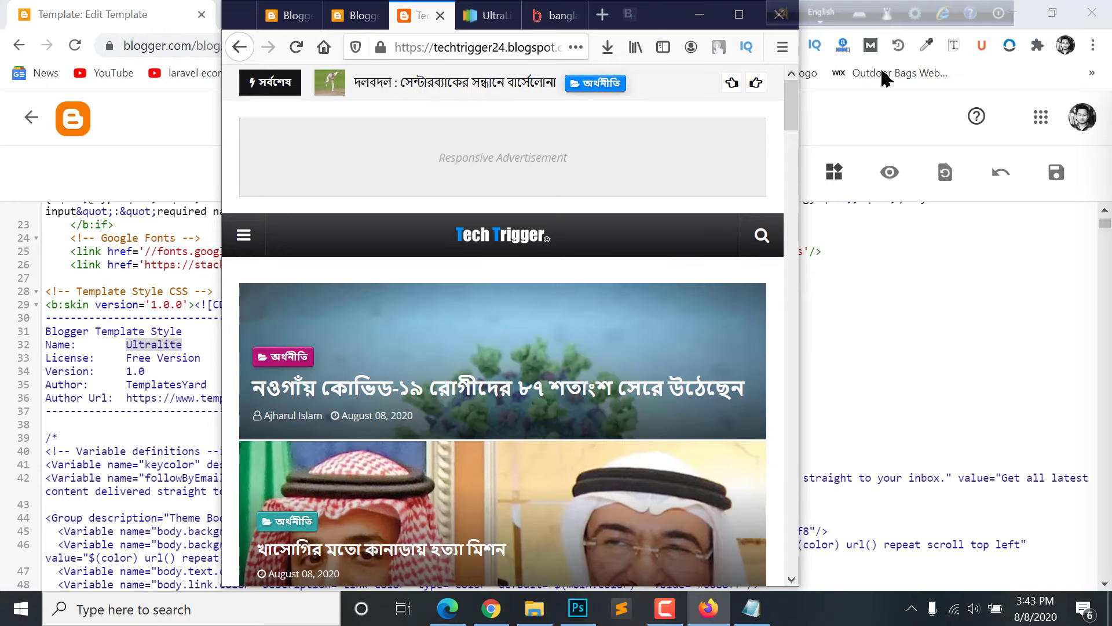
click(738, 14)
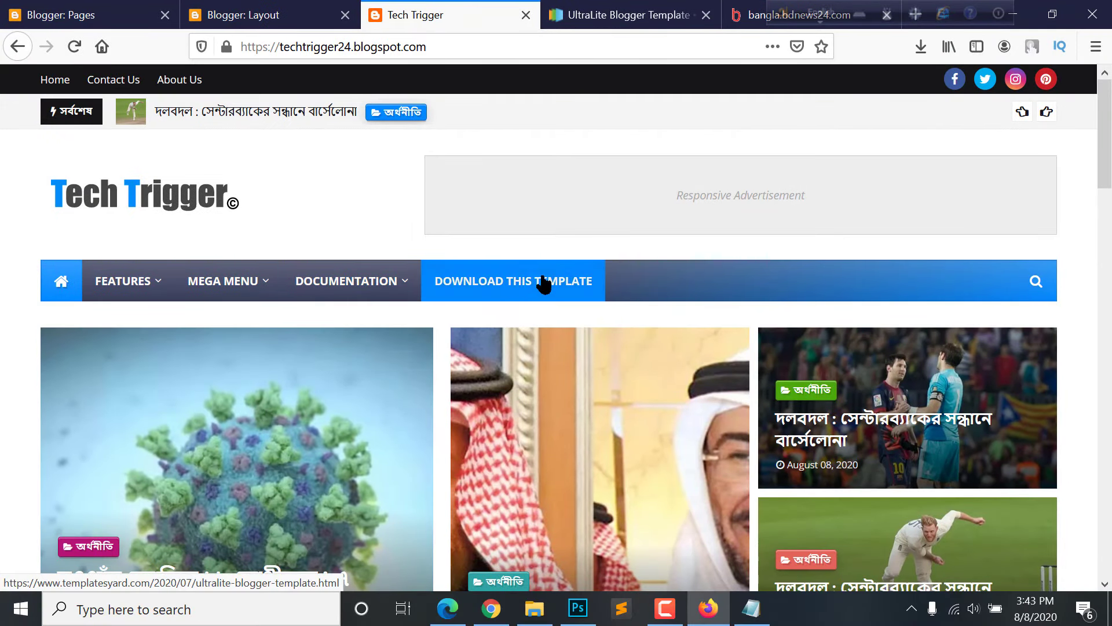
Open the configuration of the main menu's Link List gadget in the blog layout and review its links
click(244, 13)
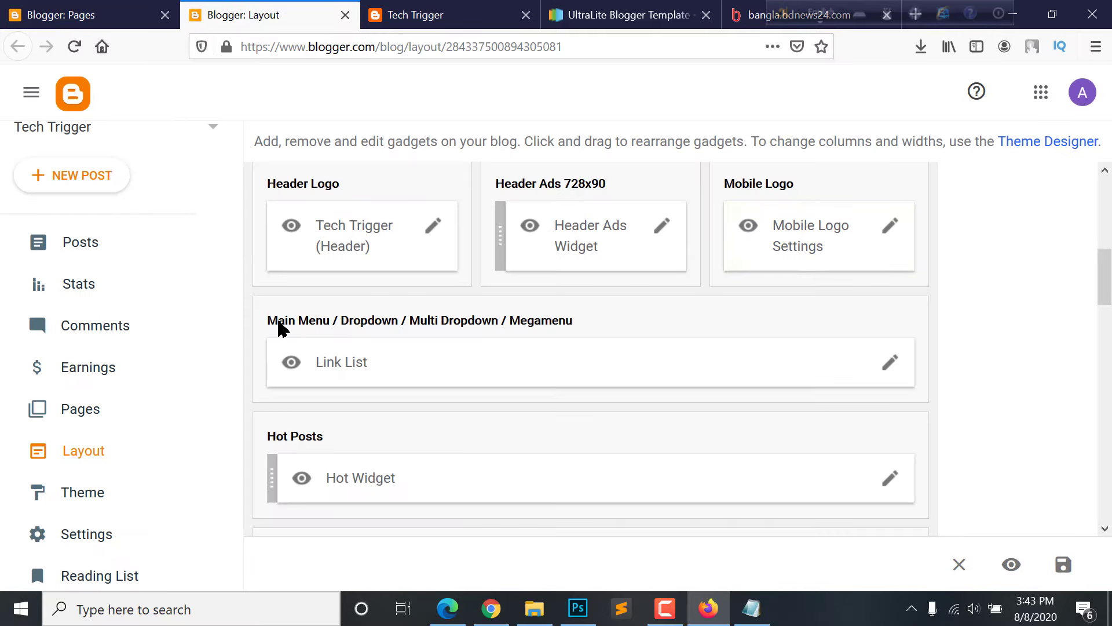
scroll(318, 335, down, 2)
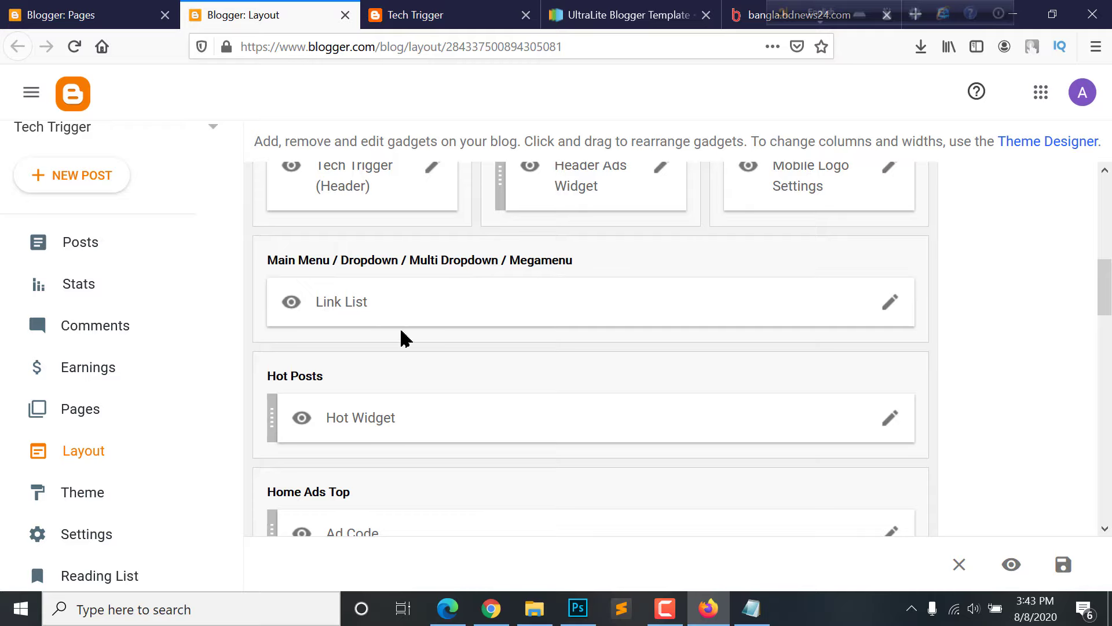
click(885, 305)
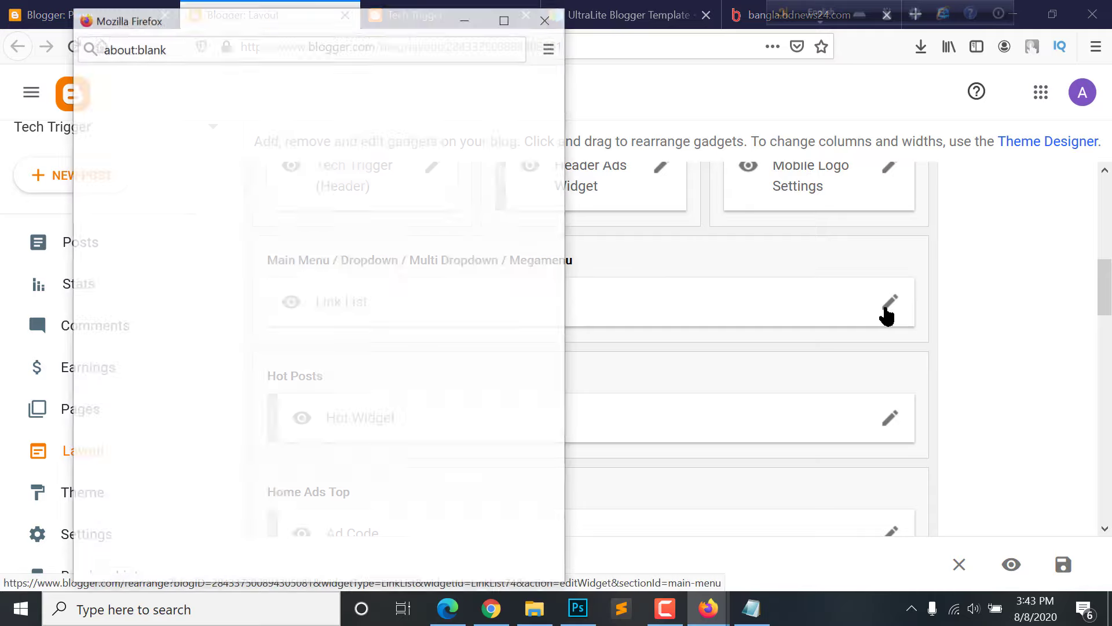
scroll(220, 320, down, 4)
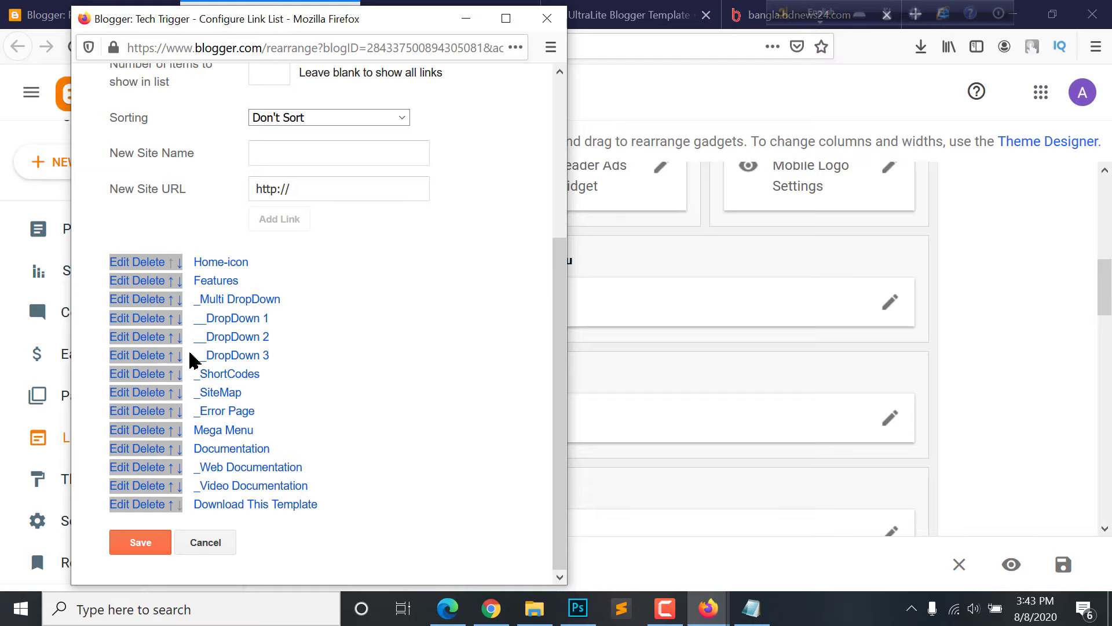
scroll(180, 342, up, 1)
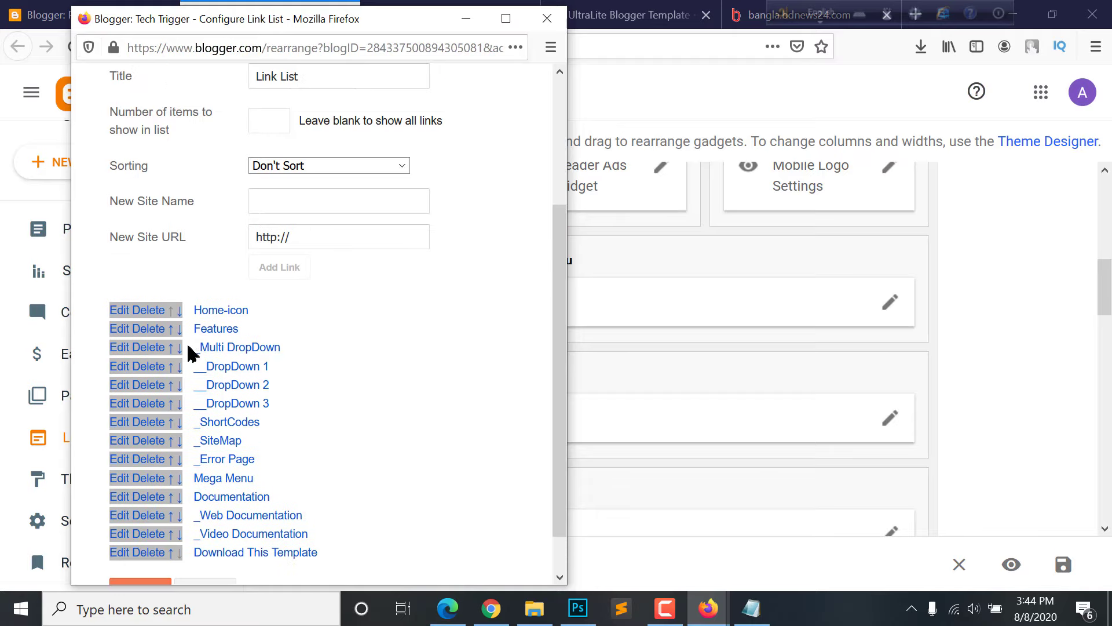
Rename the Features menu link to বাংলাদেশ and start editing its URL
click(118, 329)
scroll(310, 432, down, 3)
drag(347, 335, 217, 328)
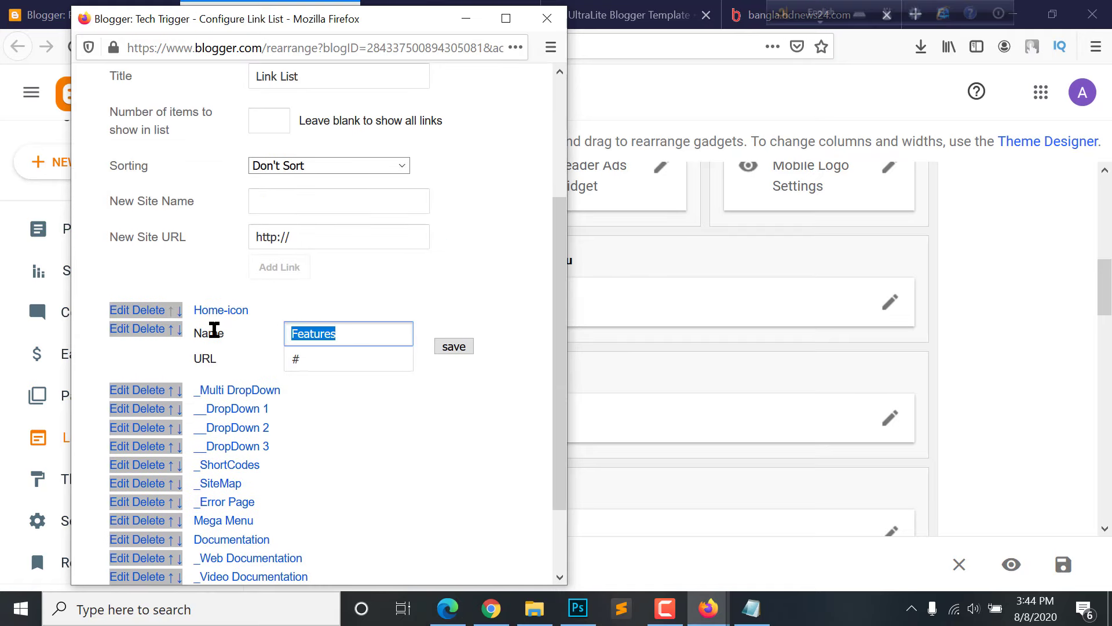
key(F12)
text(banglade)
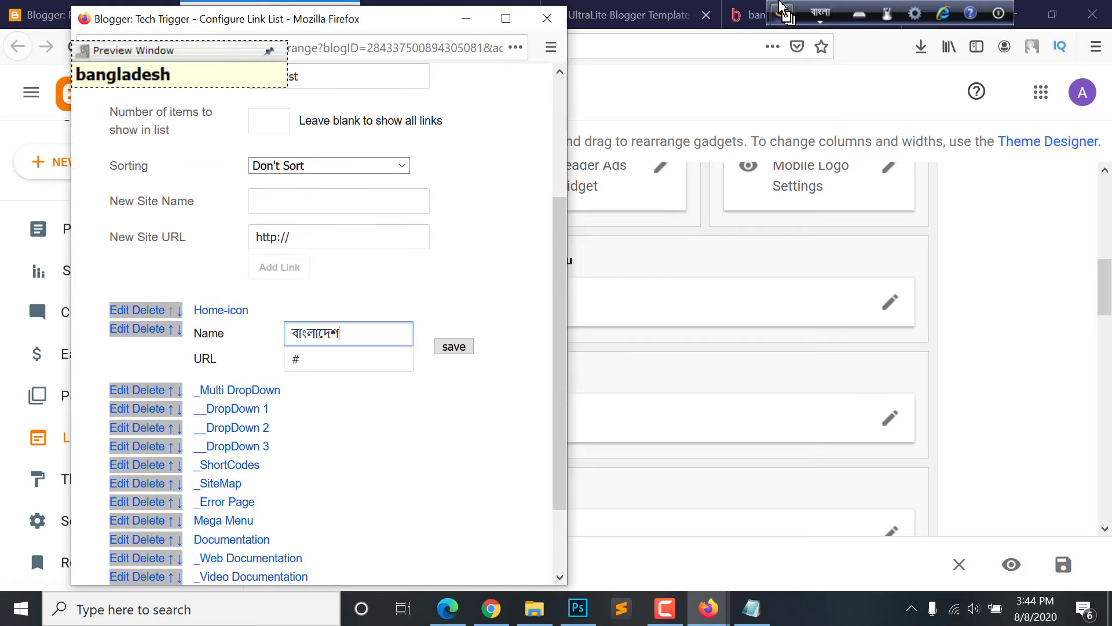
click(336, 358)
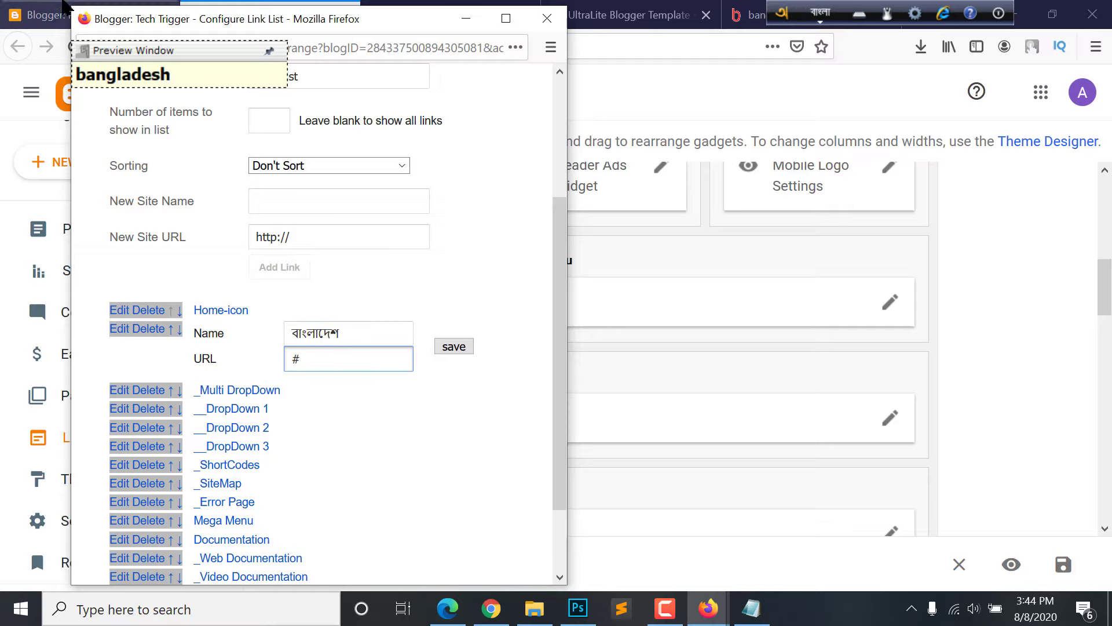
Filter the blog's posts by the label অর্থনীতি and open the first post on the live site
click(41, 15)
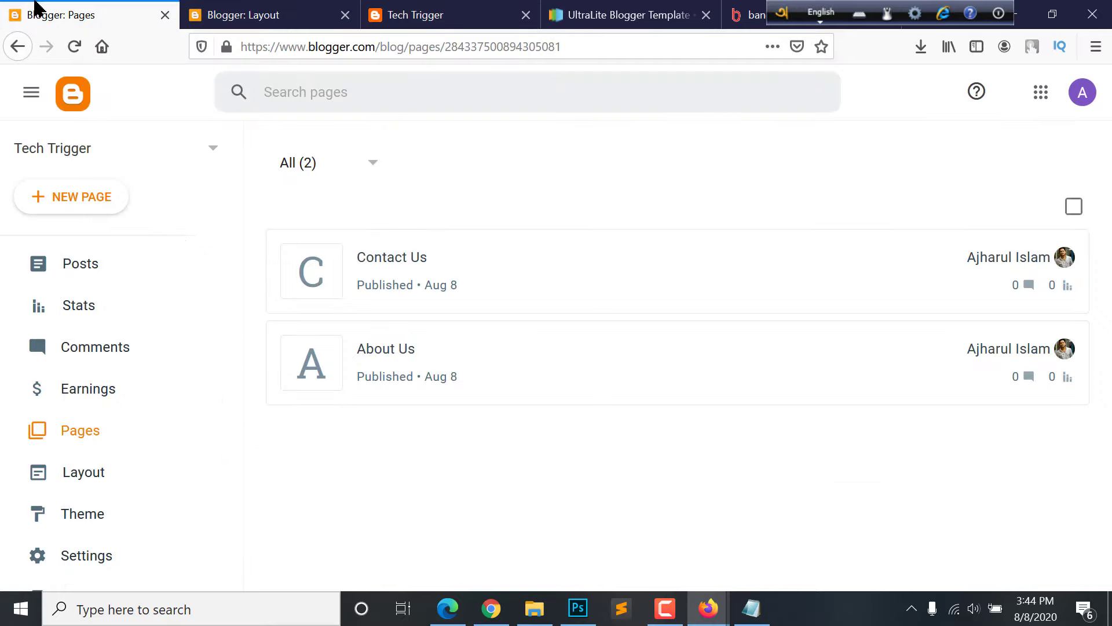
click(82, 270)
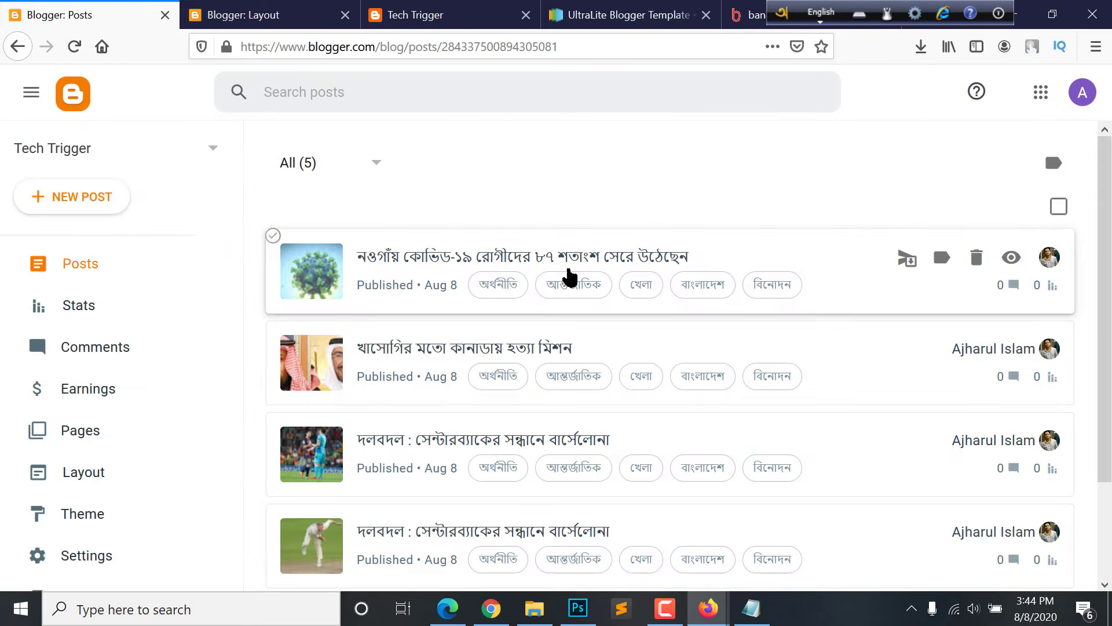
click(508, 286)
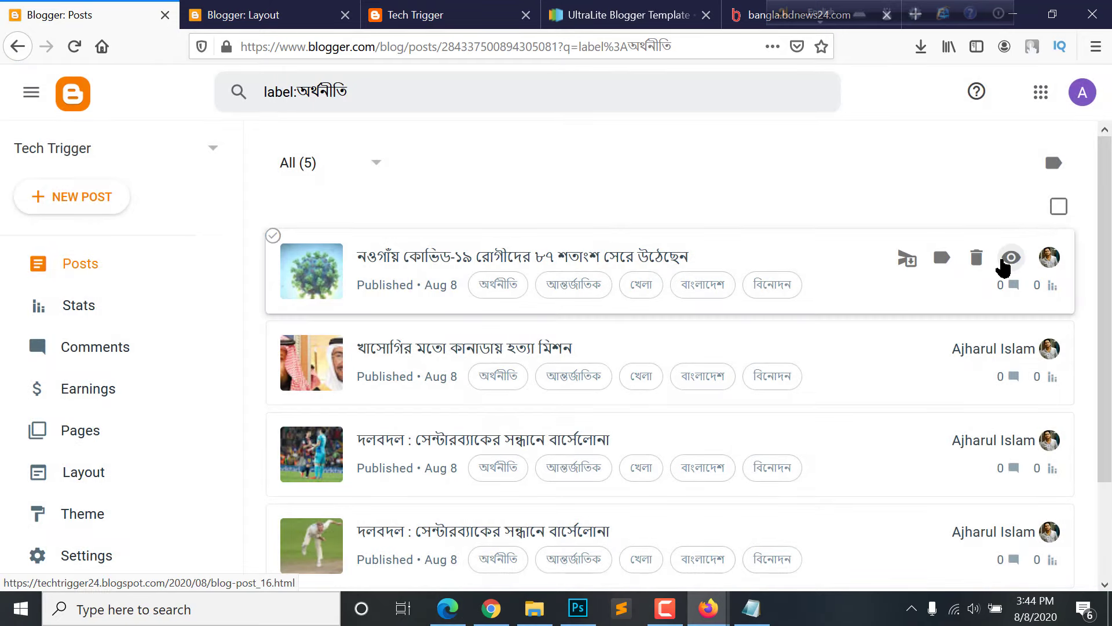
click(1003, 262)
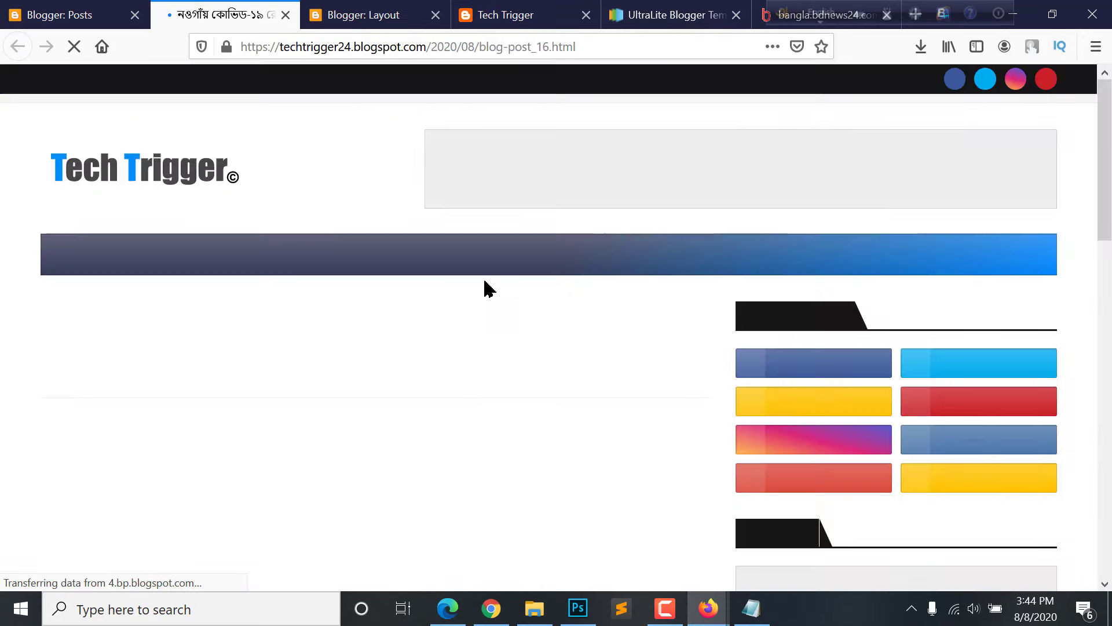
Find the tags below the post's text and open the বাংলাদেশ label page
scroll(566, 352, down, 5)
scroll(296, 287, up, 5)
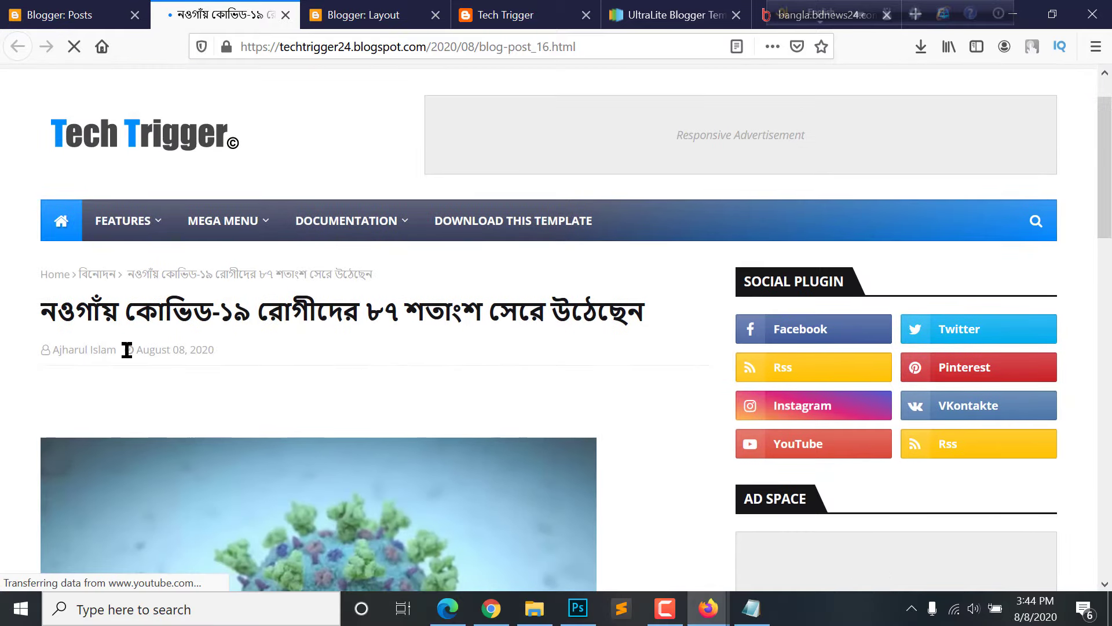
scroll(345, 306, down, 5)
scroll(354, 308, down, 9)
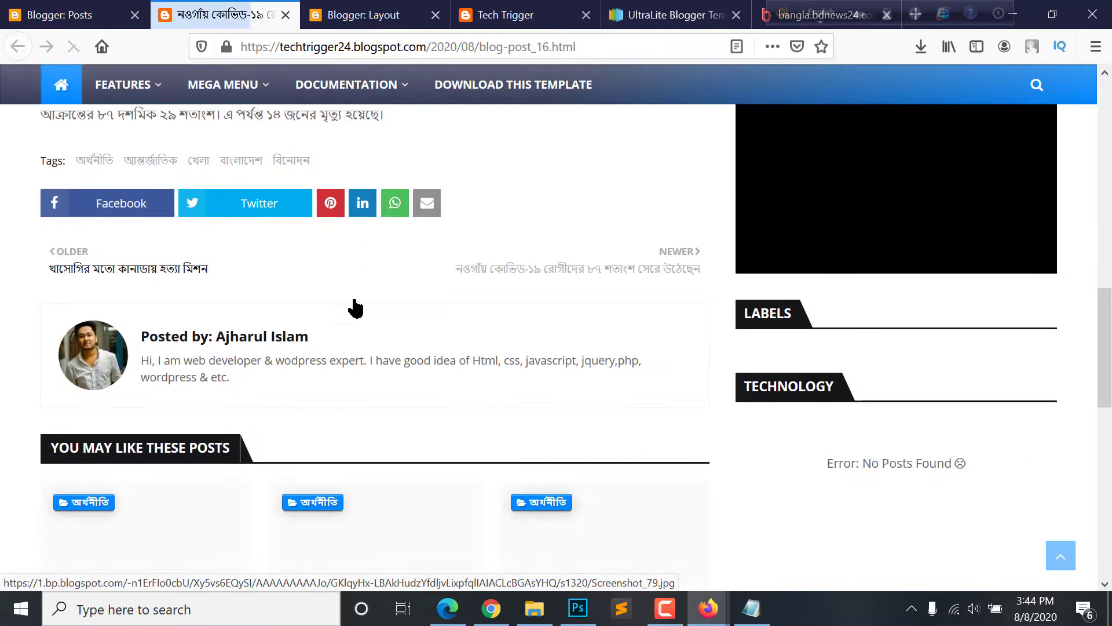
scroll(76, 227, up, 3)
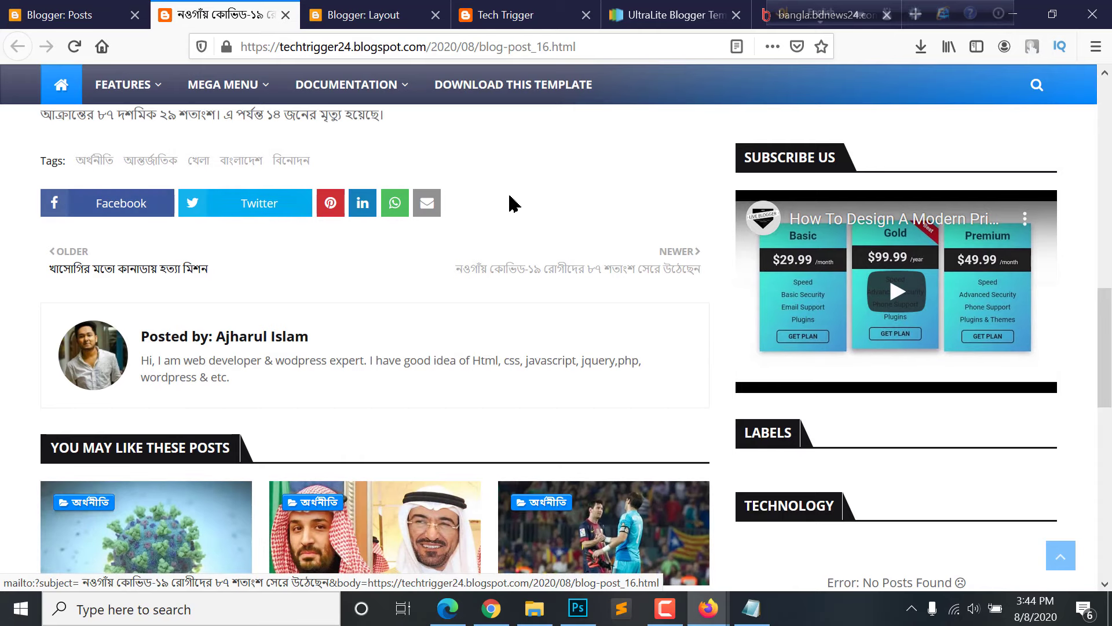
scroll(290, 214, up, 3)
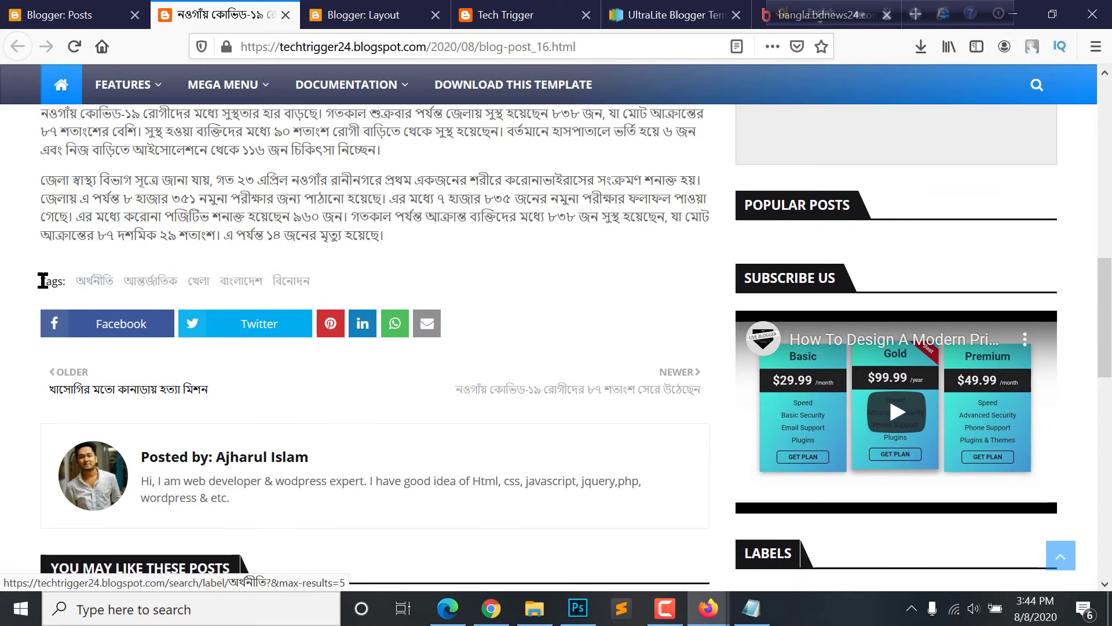
click(242, 282)
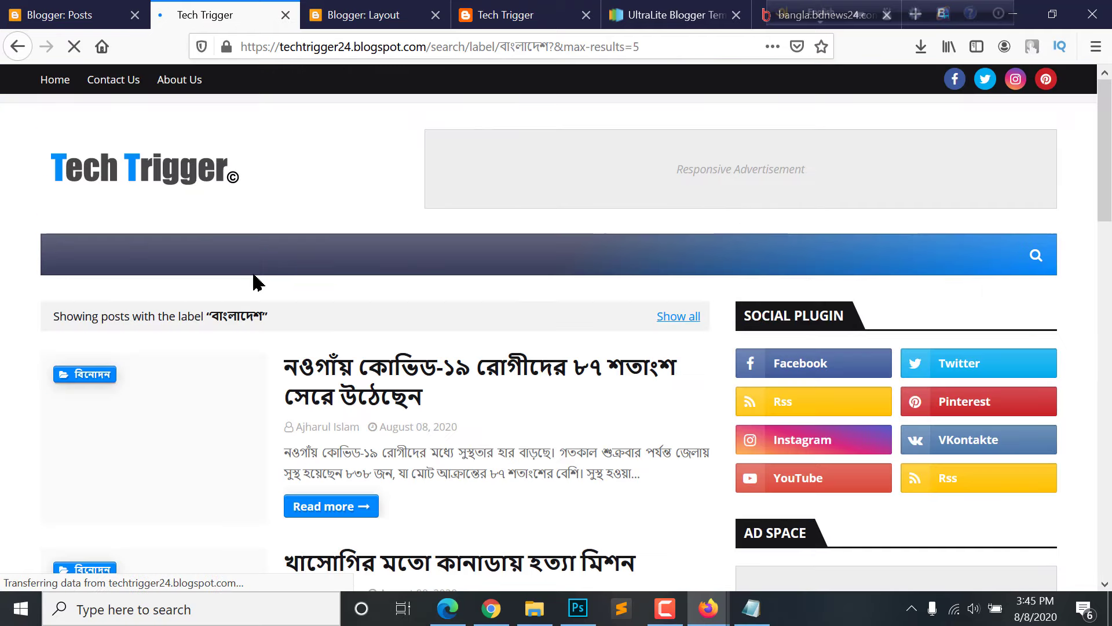
Look through the posts listed under the বাংলাদেশ label and examine the page's address
scroll(273, 377, down, 10)
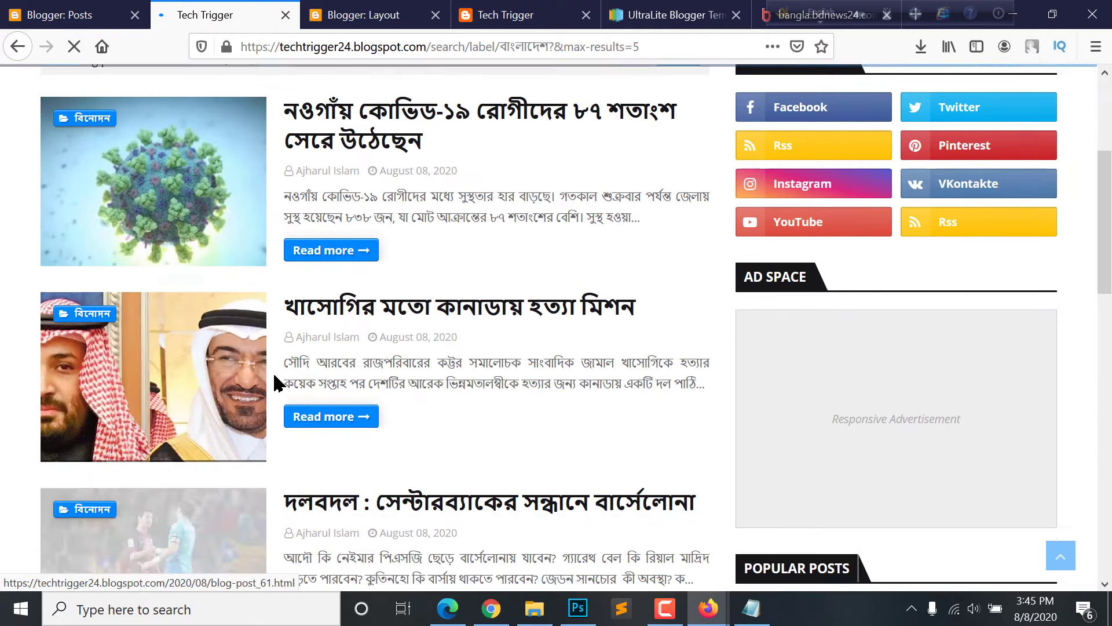
scroll(287, 367, up, 10)
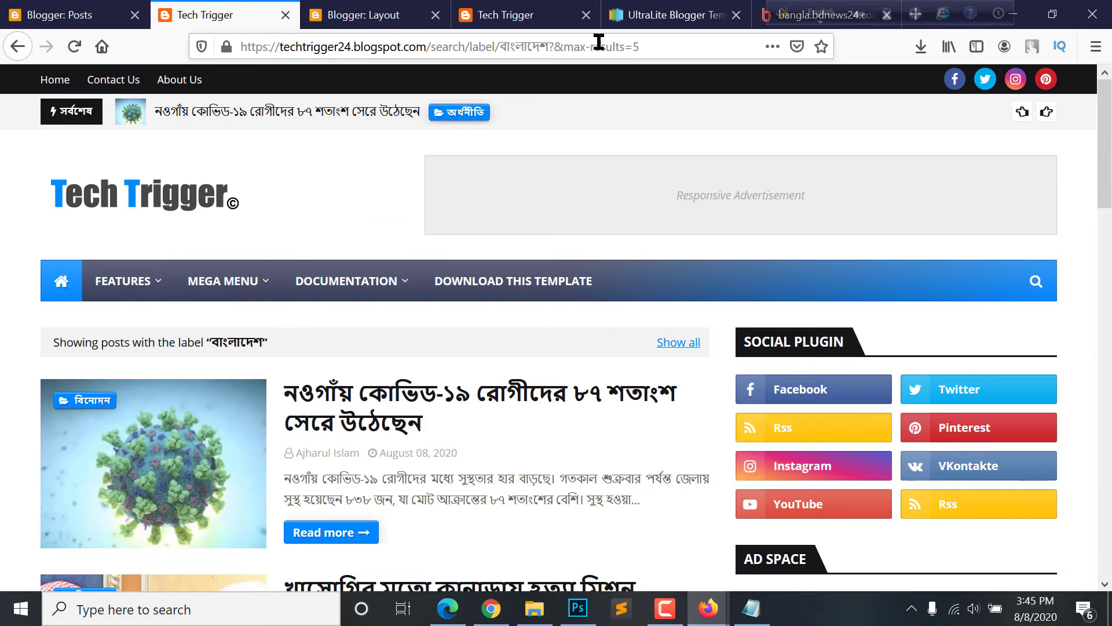
click(578, 57)
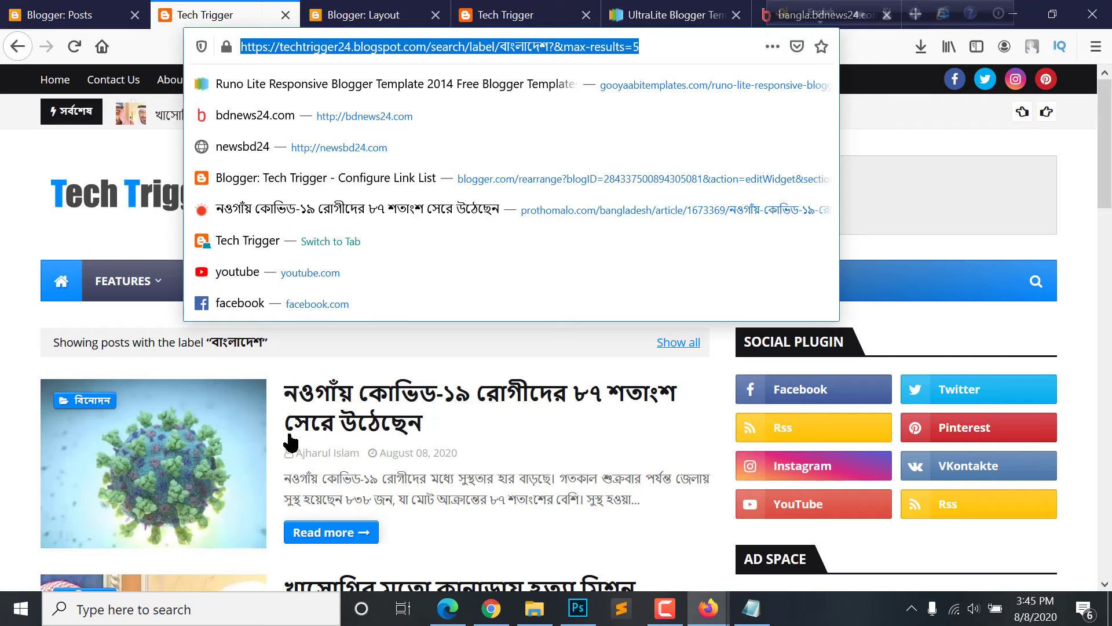
click(11, 418)
scroll(249, 370, down, 5)
scroll(249, 370, down, 9)
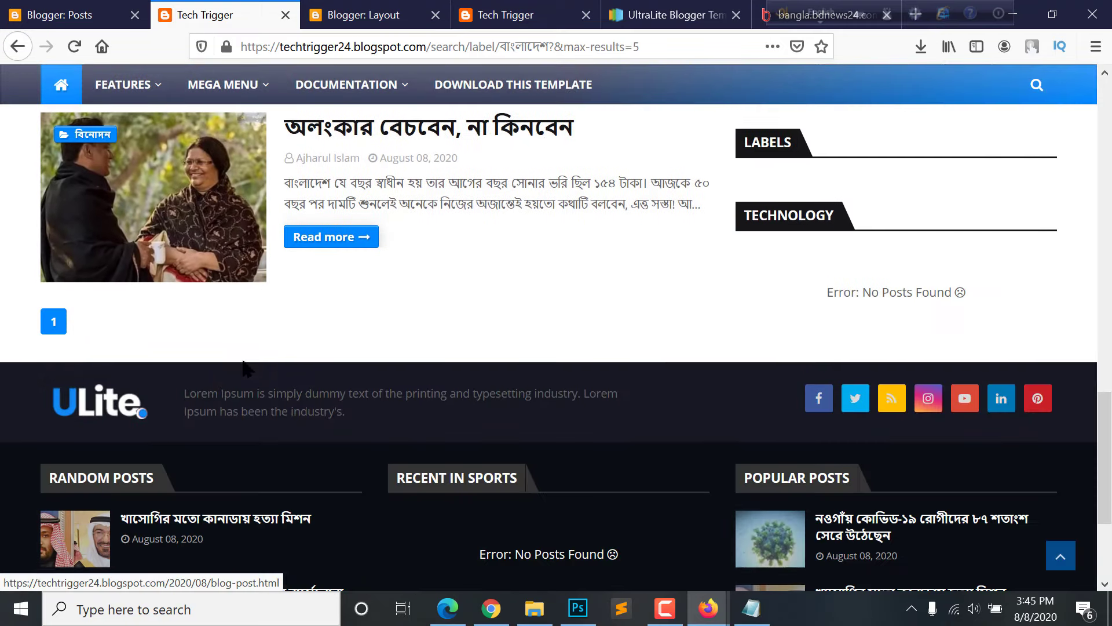
scroll(244, 368, up, 8)
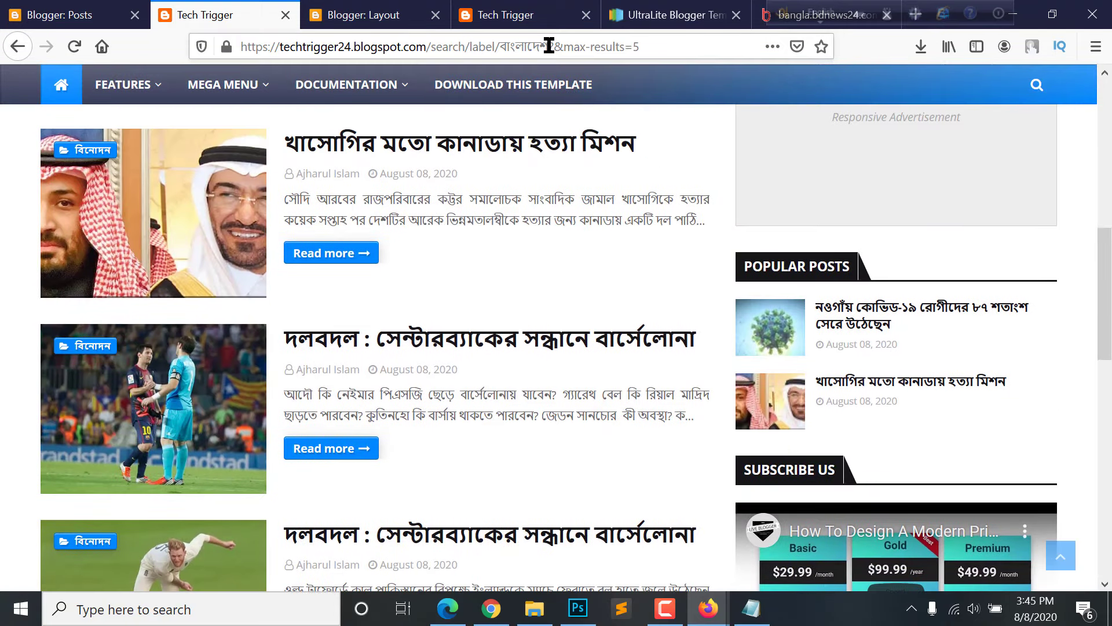
Remove ?&max-results=5 from the label page's address, load the shortened URL and check the listed posts
drag(547, 47, 197, 51)
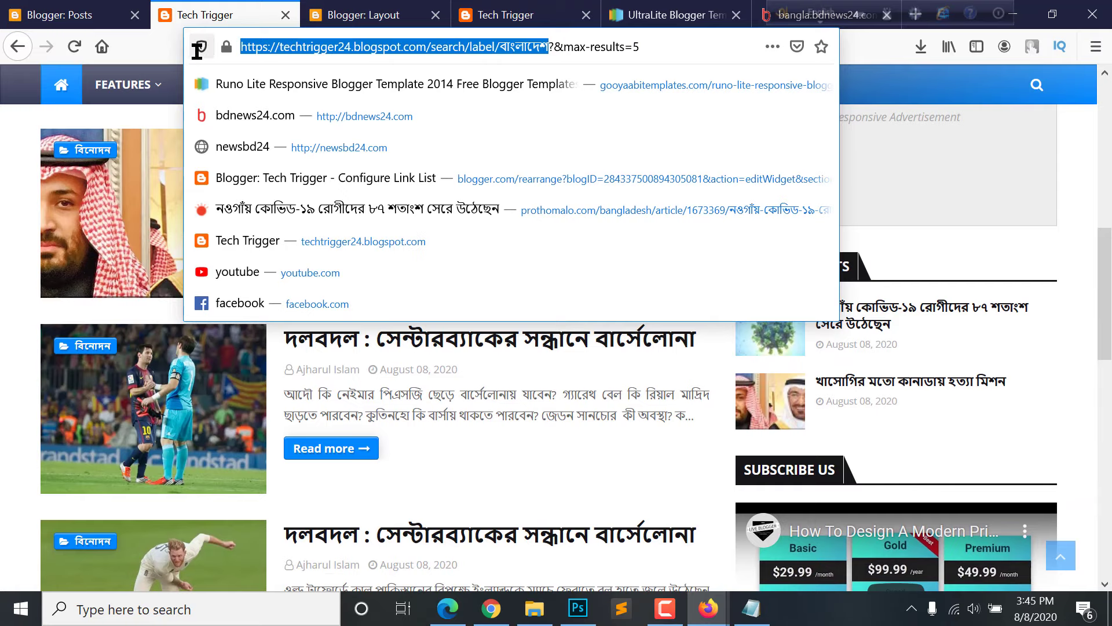
drag(640, 48, 548, 46)
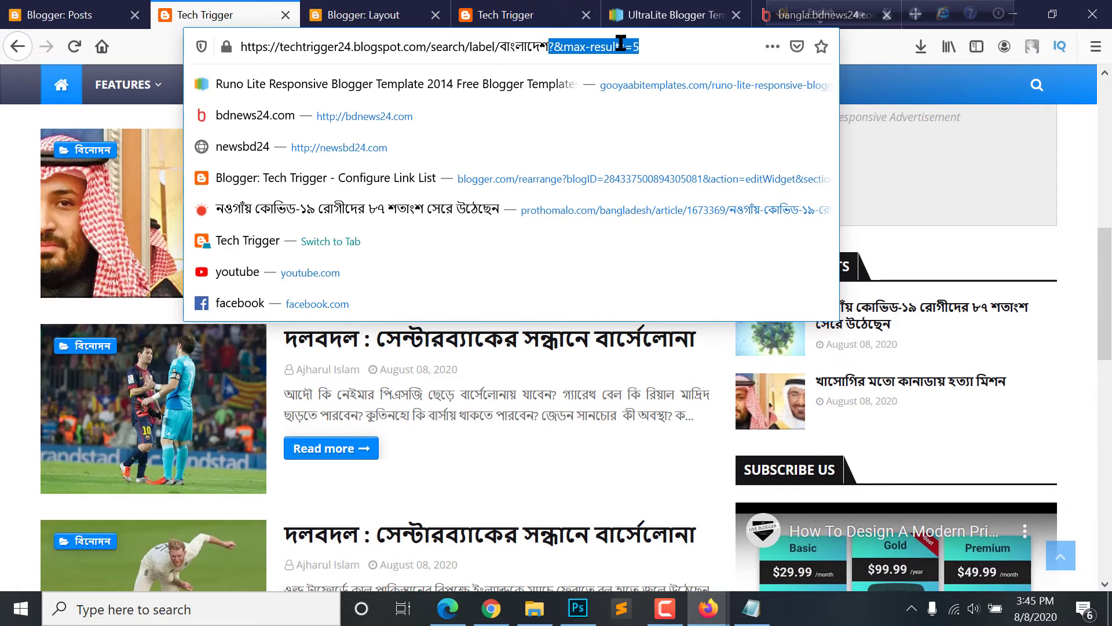
key(BackSpace)
key(Return)
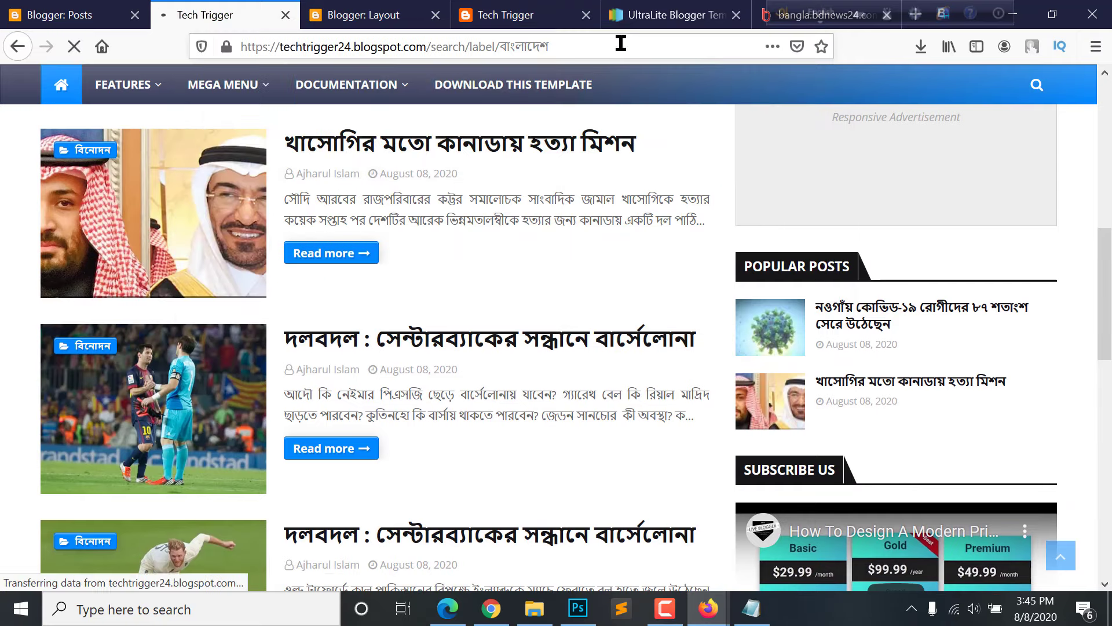
scroll(417, 293, down, 8)
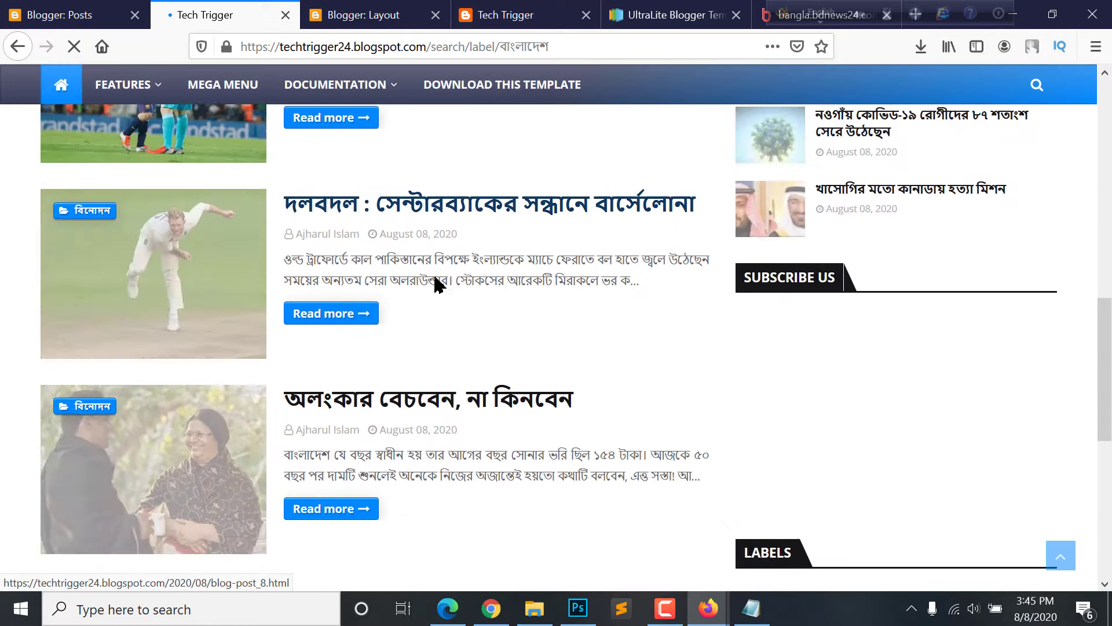
scroll(435, 284, down, 5)
scroll(428, 278, up, 15)
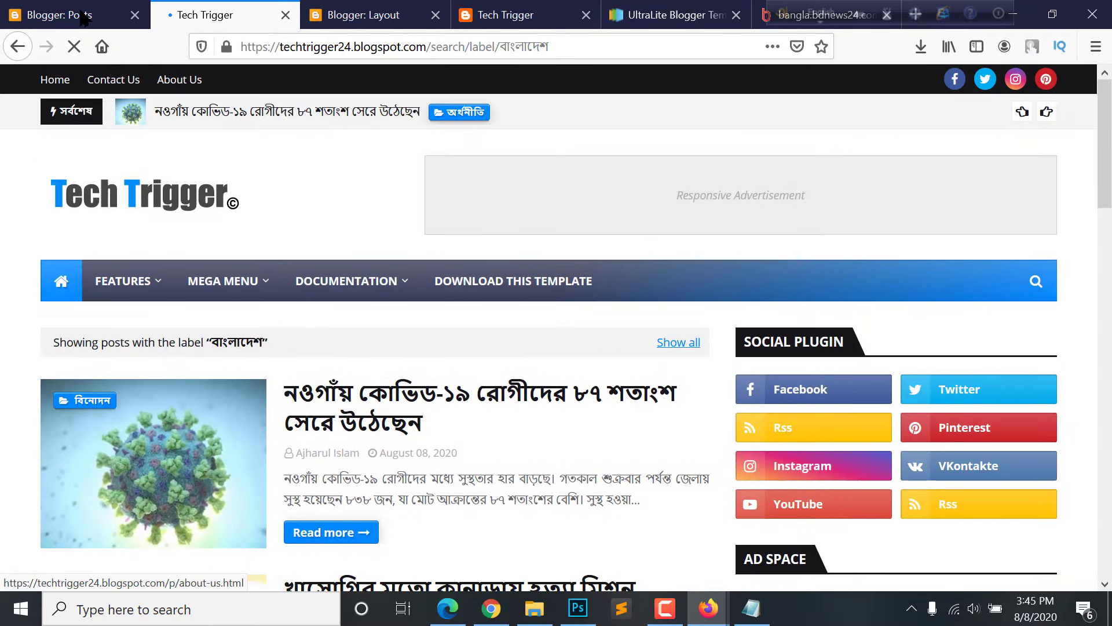
Return to the Link List configuration window with the বাংলাদেশ link open for editing
click(84, 18)
click(373, 14)
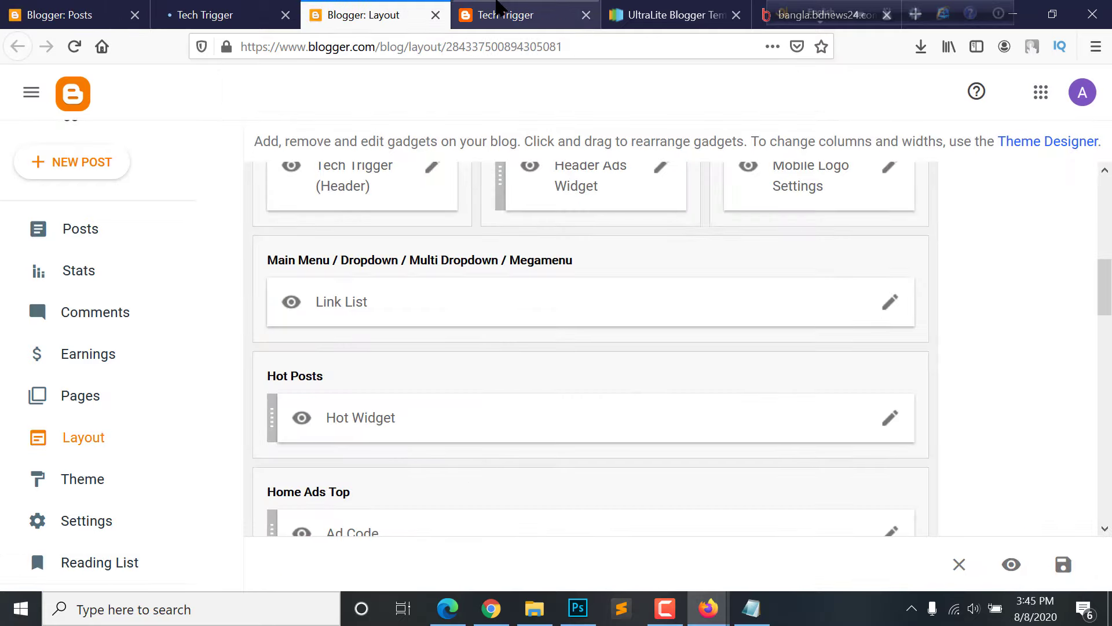
click(497, 12)
click(371, 15)
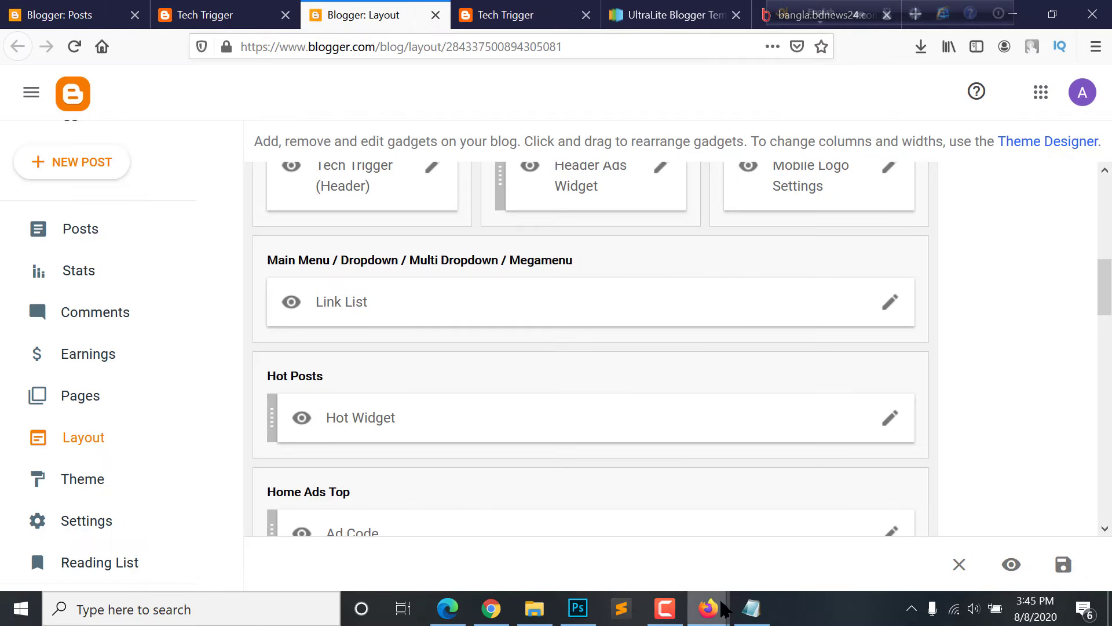
mouse_move(723, 609)
click(759, 510)
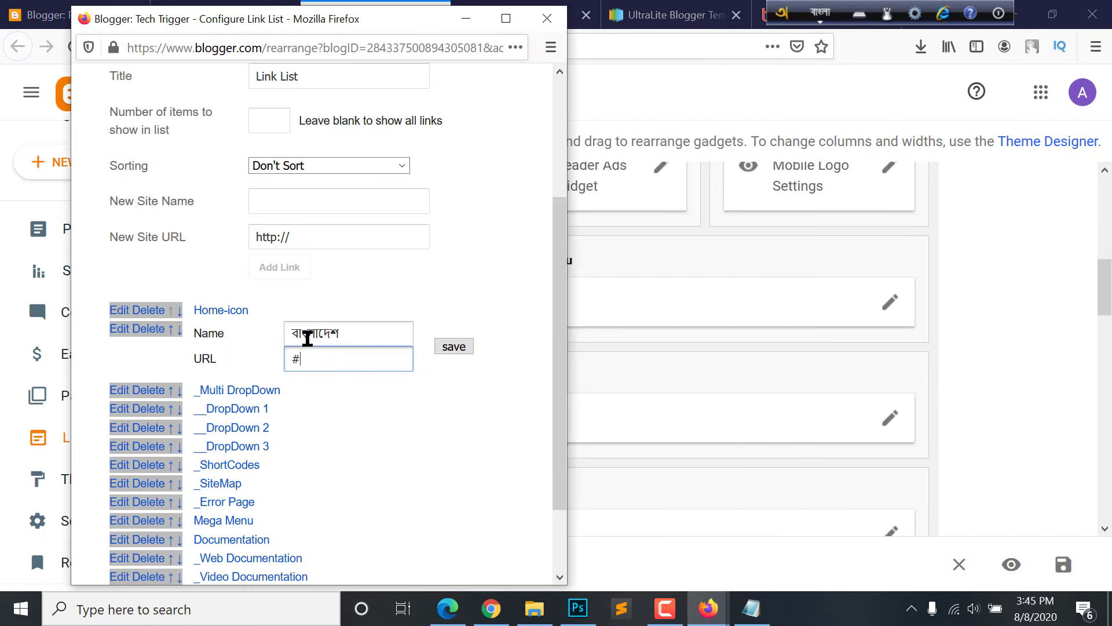
Set the বাংলাদেশ link's URL to the copied label page address and save both the link and the Link List gadget
key(ctrl+v)
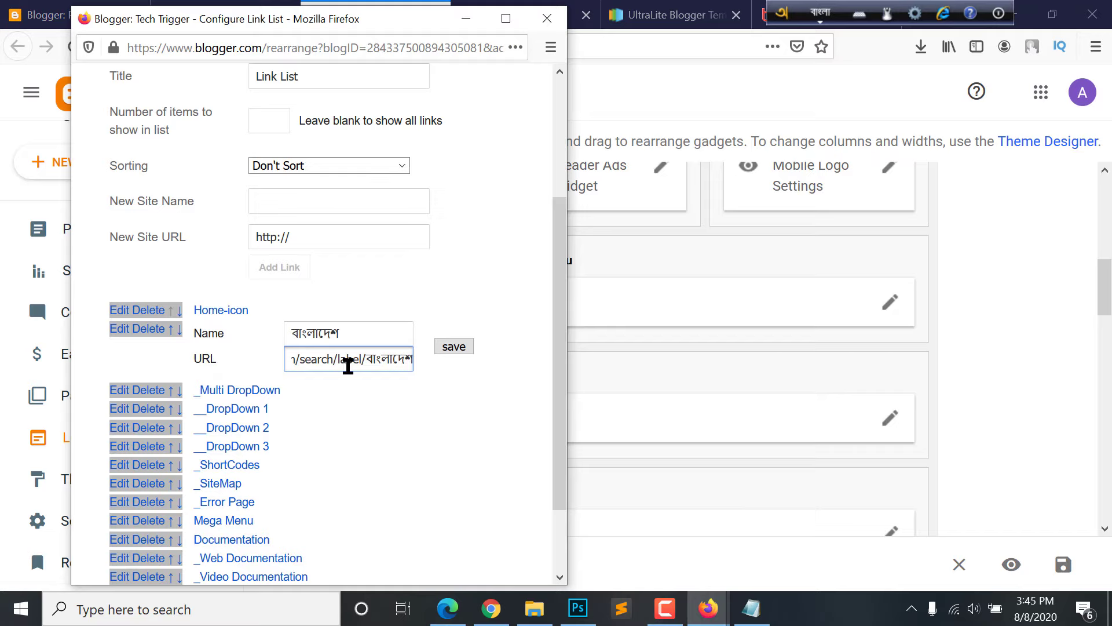
click(450, 350)
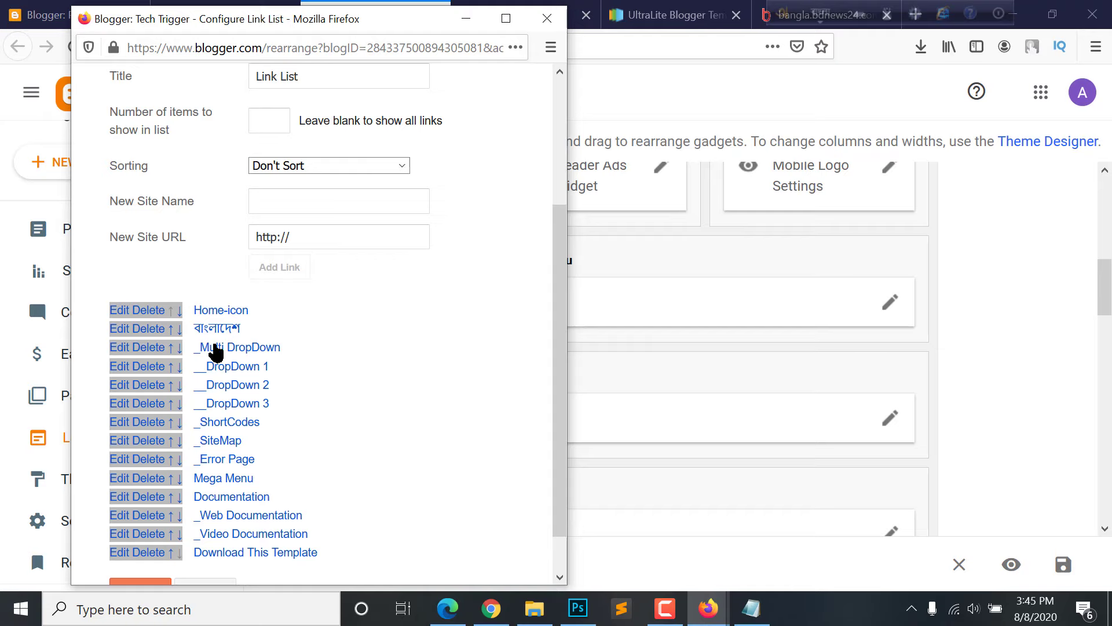
scroll(174, 522, down, 2)
click(150, 540)
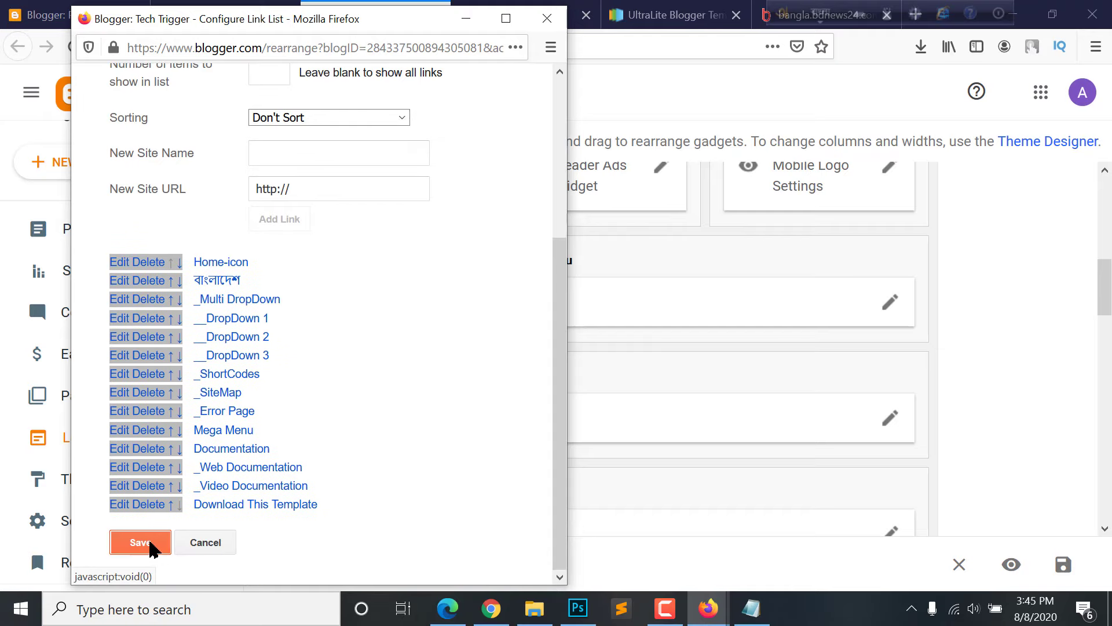
Reload the Tech Trigger site, open the বাংলাদেশ label page from the main menu and check its posts and the neighbouring menu entries
click(479, 8)
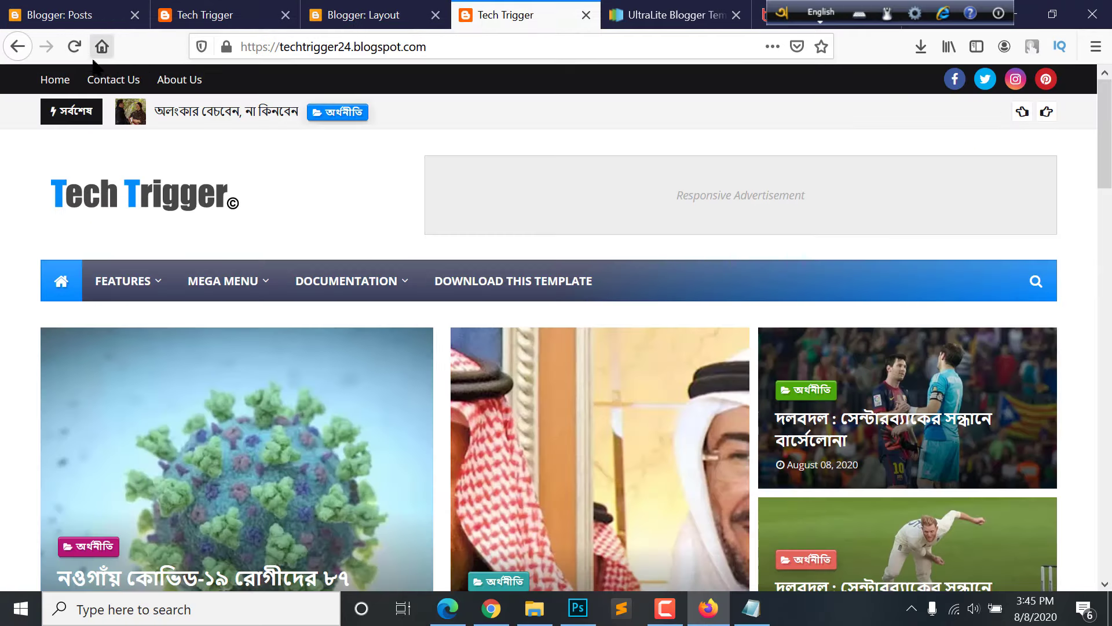
click(74, 47)
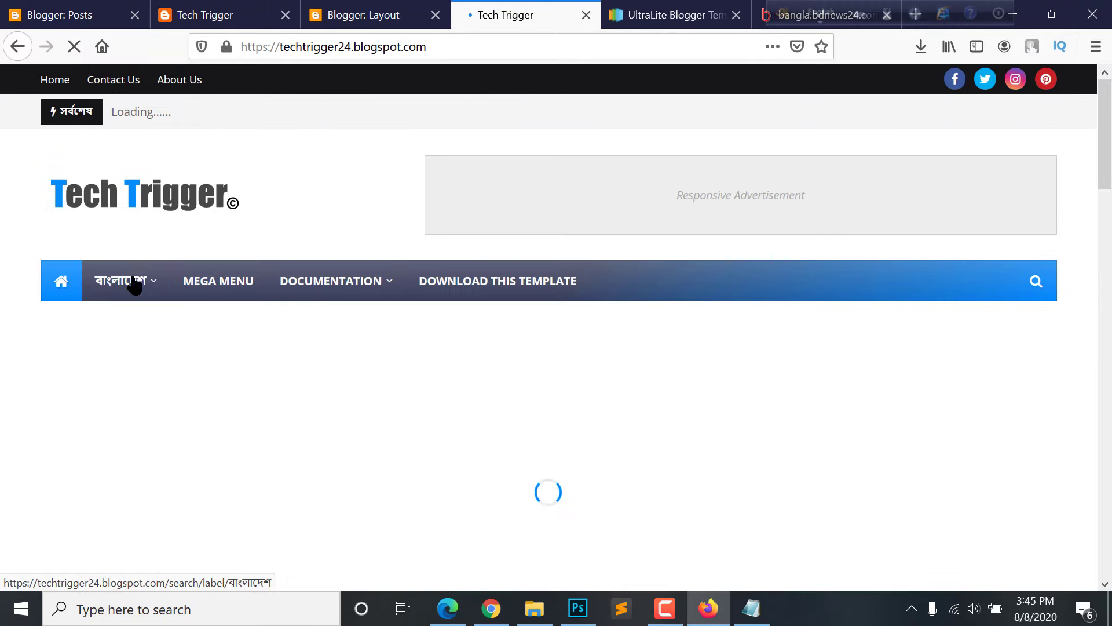
mouse_move(171, 291)
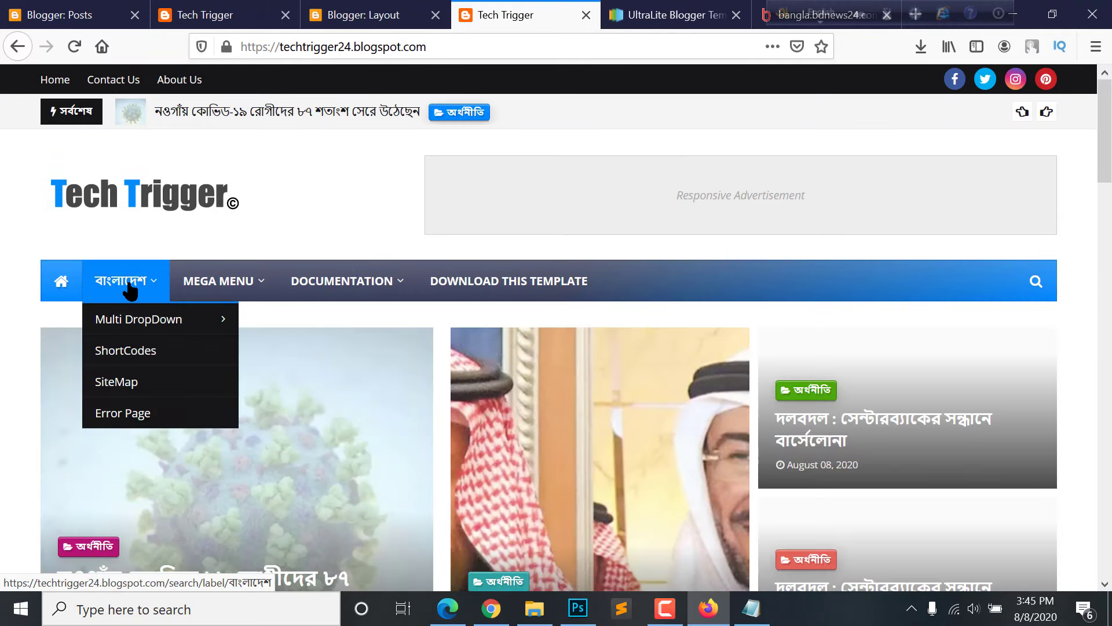
click(126, 284)
scroll(371, 301, down, 6)
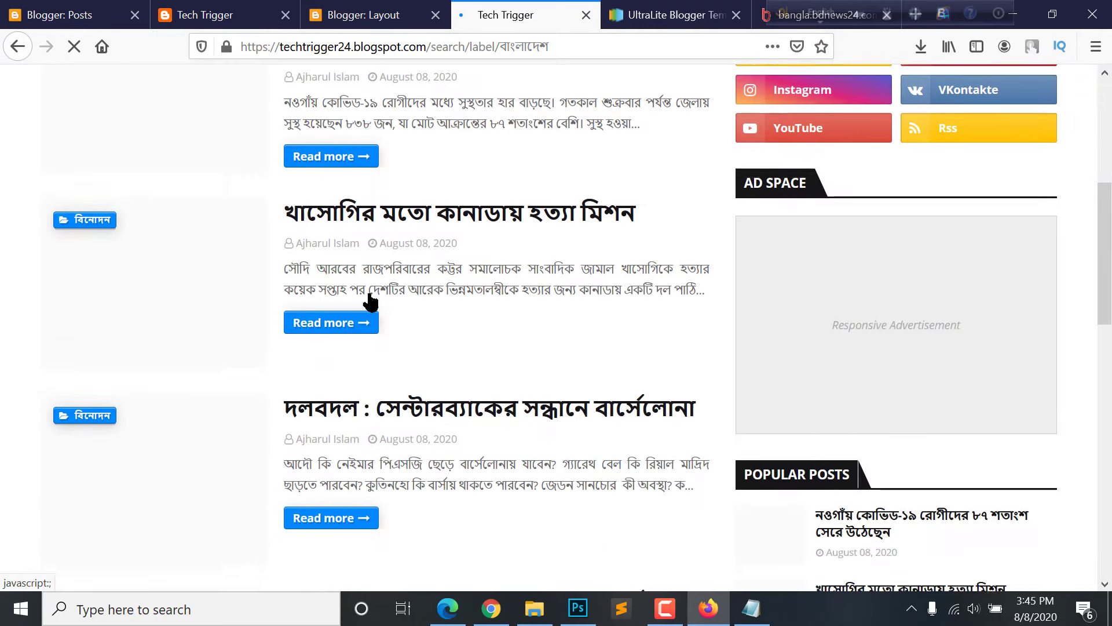
scroll(377, 302, down, 4)
scroll(384, 303, up, 10)
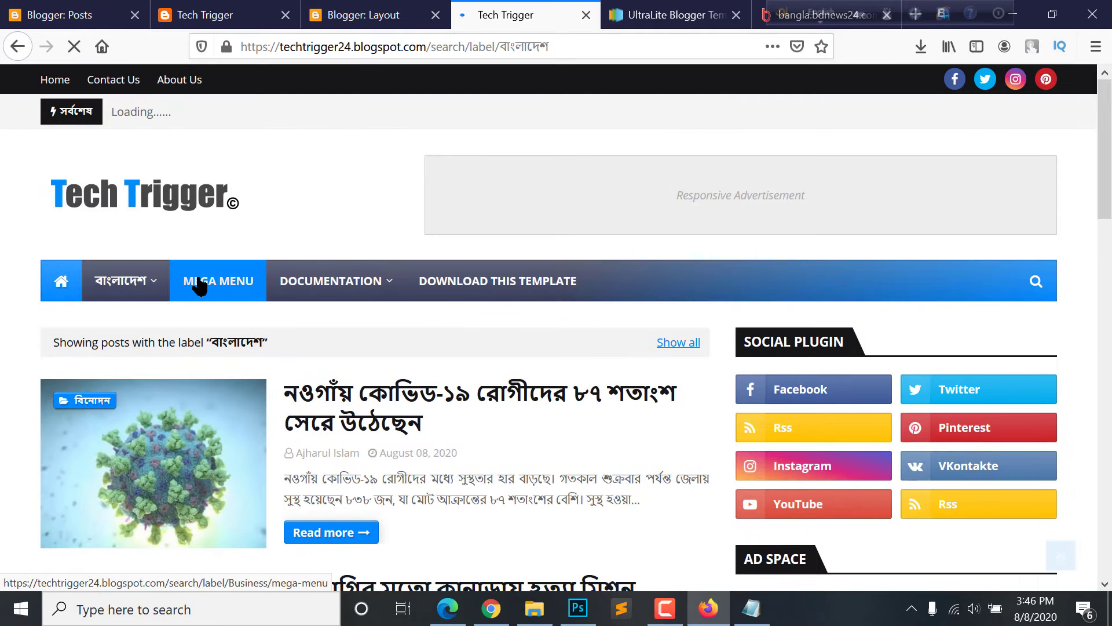
mouse_move(199, 285)
mouse_move(348, 278)
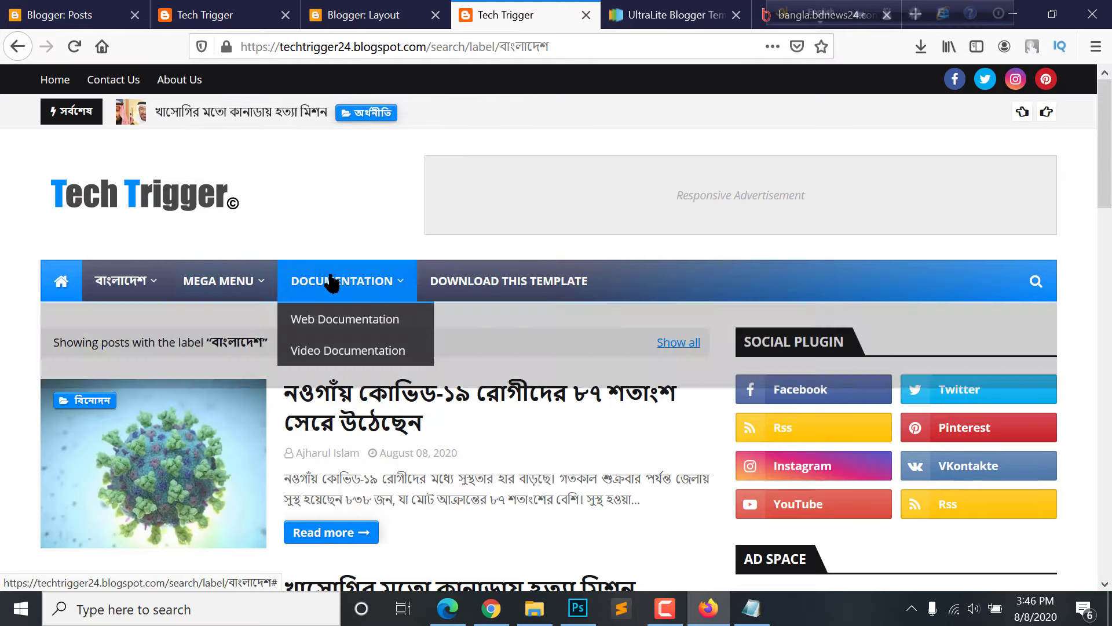
Reopen the Main Menu's Link List gadget from the blog layout and bring up its list of links
click(429, 11)
click(231, 14)
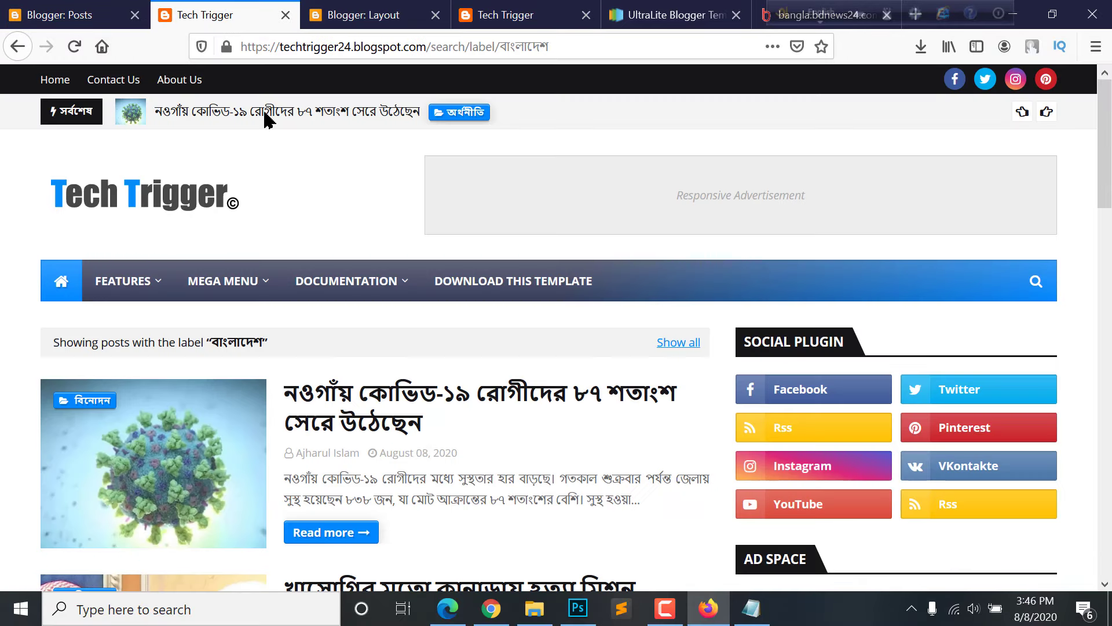
click(64, 14)
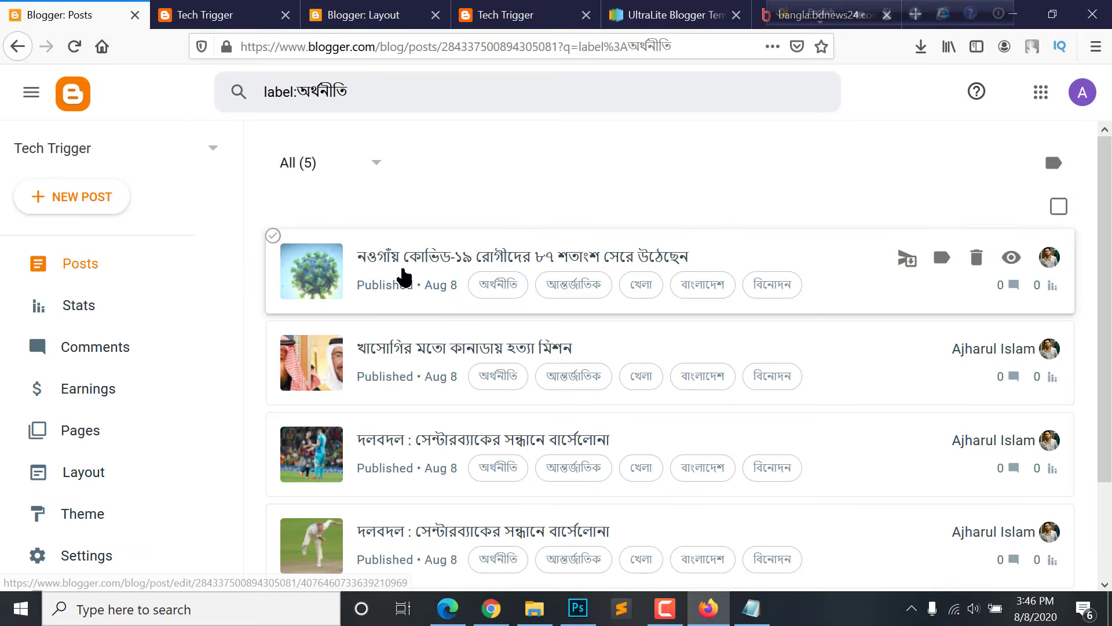
click(364, 14)
scroll(628, 323, up, 1)
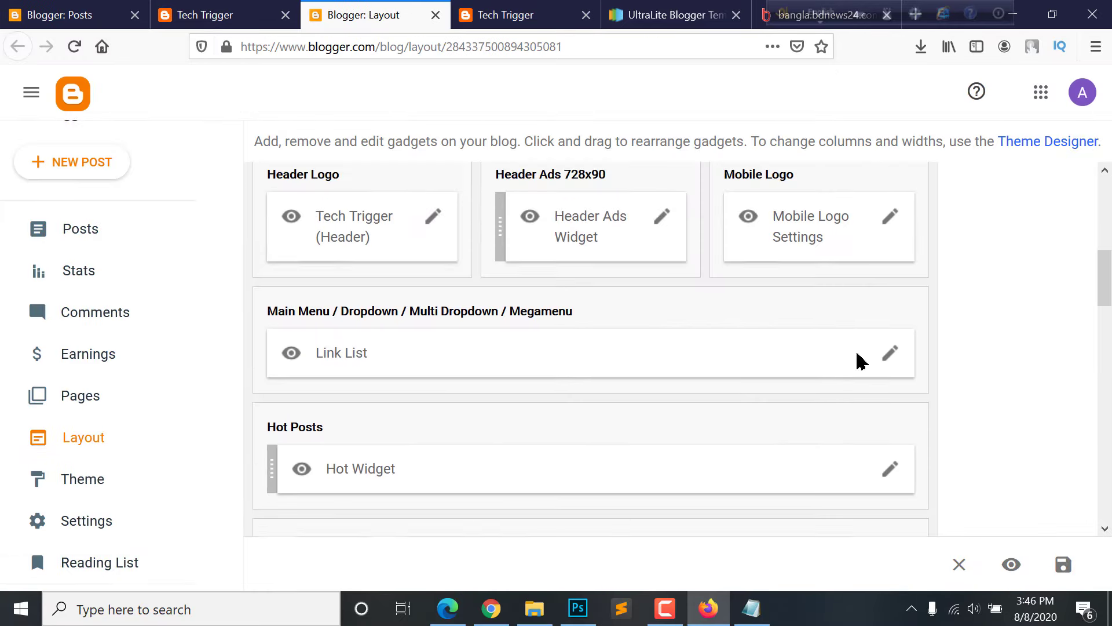
scroll(908, 376, up, 1)
click(889, 423)
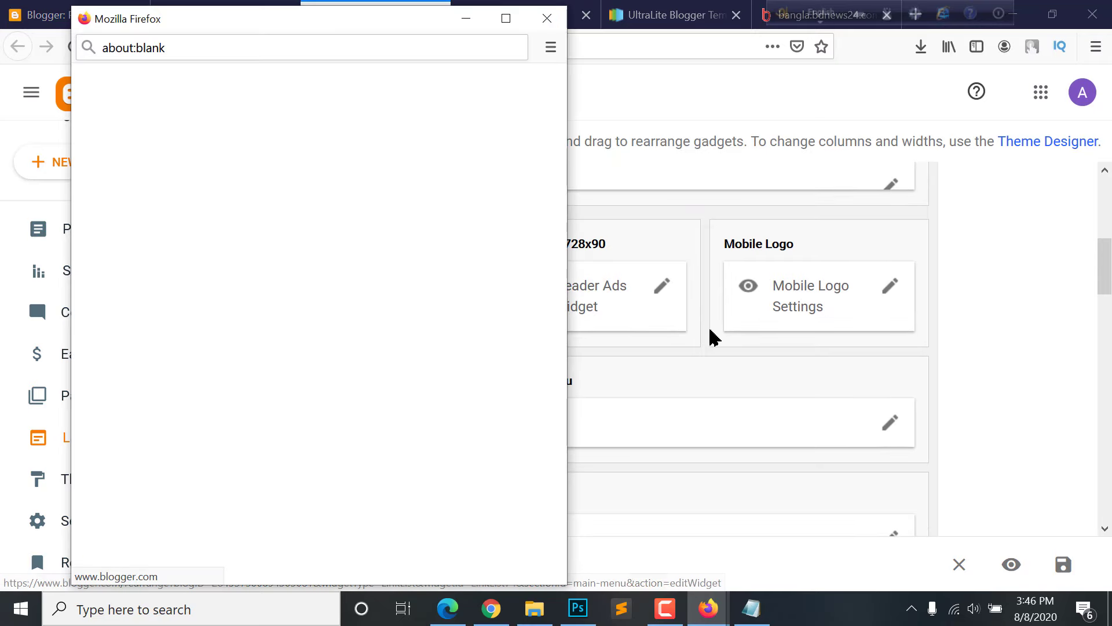
scroll(289, 369, down, 4)
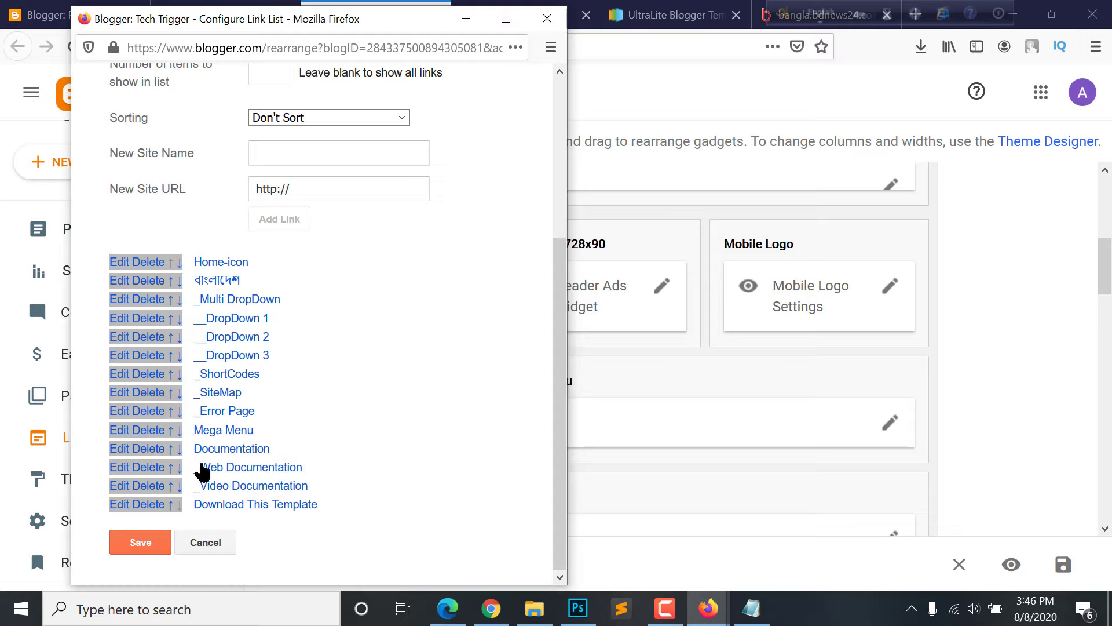
scroll(153, 429, up, 4)
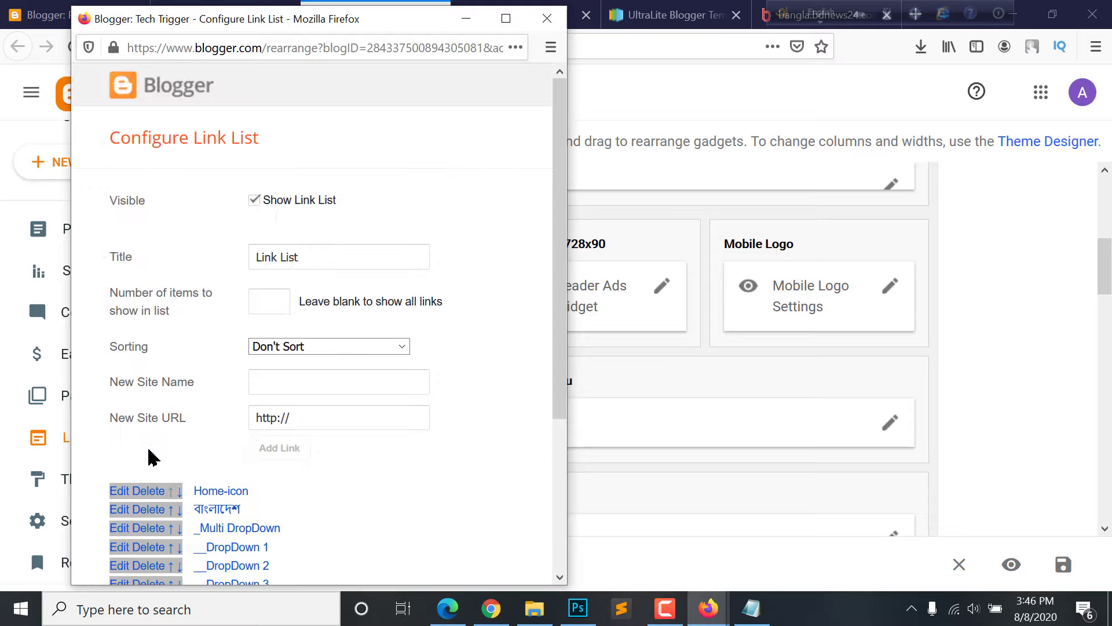
scroll(150, 457, down, 2)
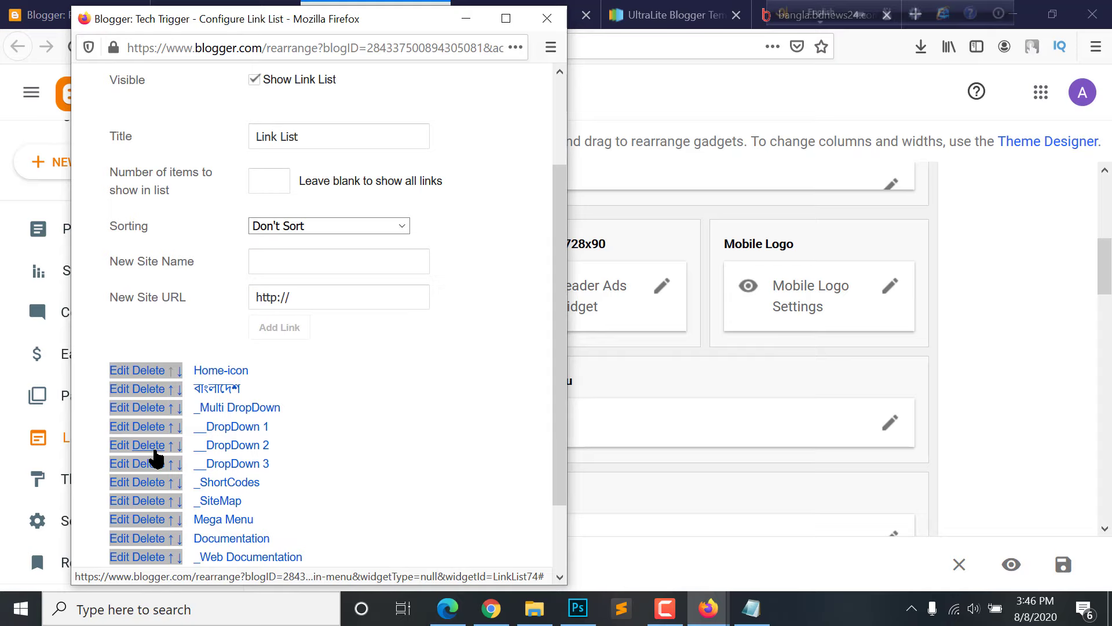
Delete the __DropDown 2, _Error Page, _ShortCodes and __DropDown 3 links from the menu's link list
click(154, 446)
scroll(154, 477, down, 3)
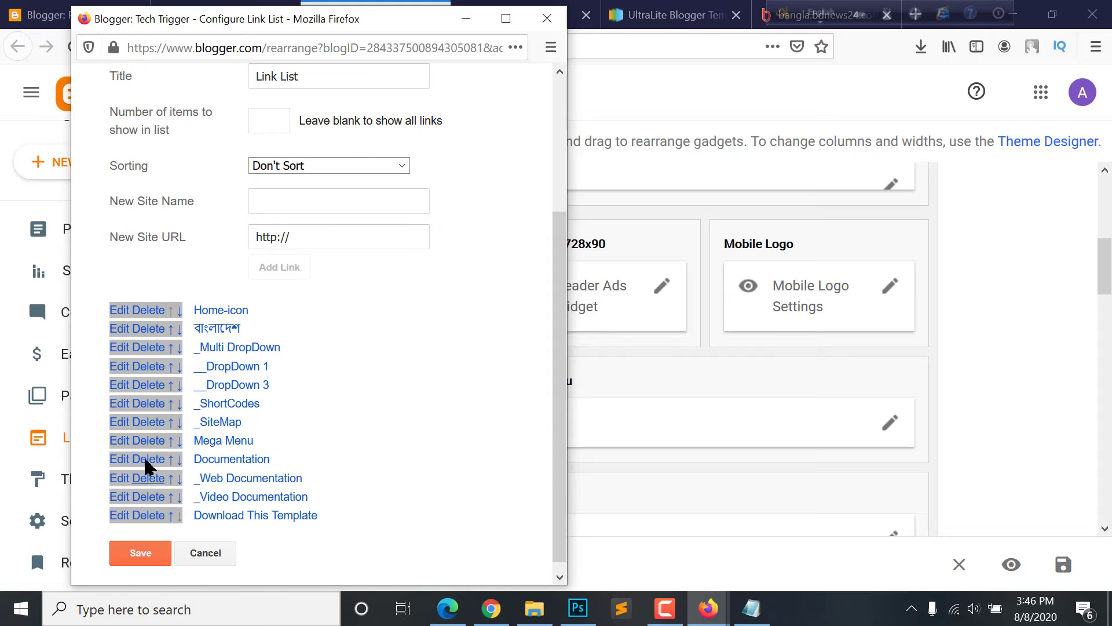
click(157, 404)
scroll(160, 409, down, 3)
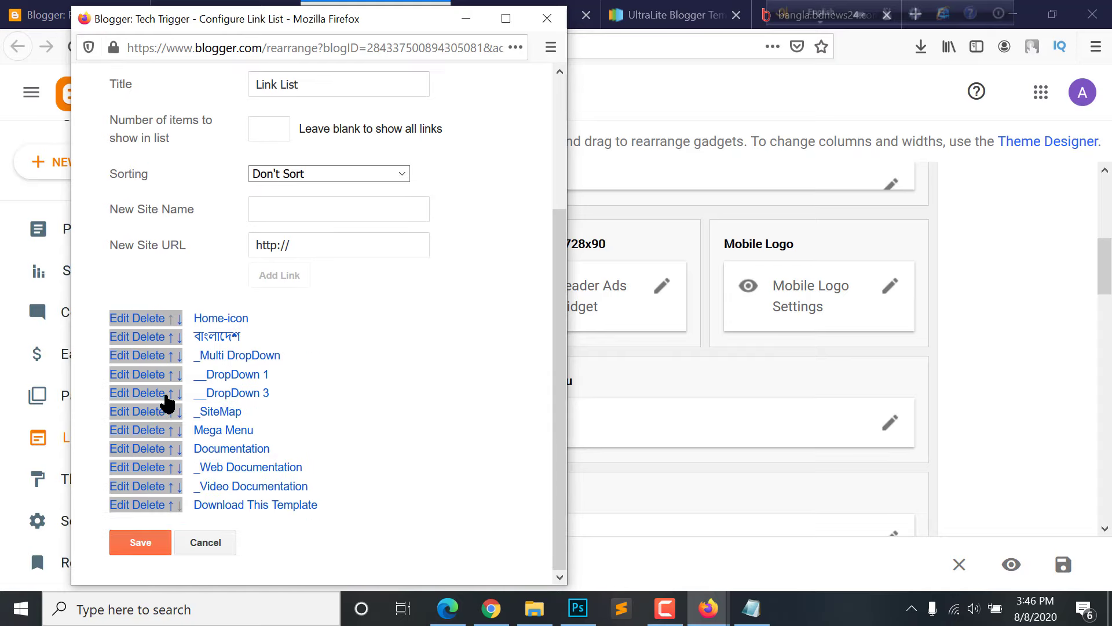
click(154, 395)
scroll(202, 434, down, 3)
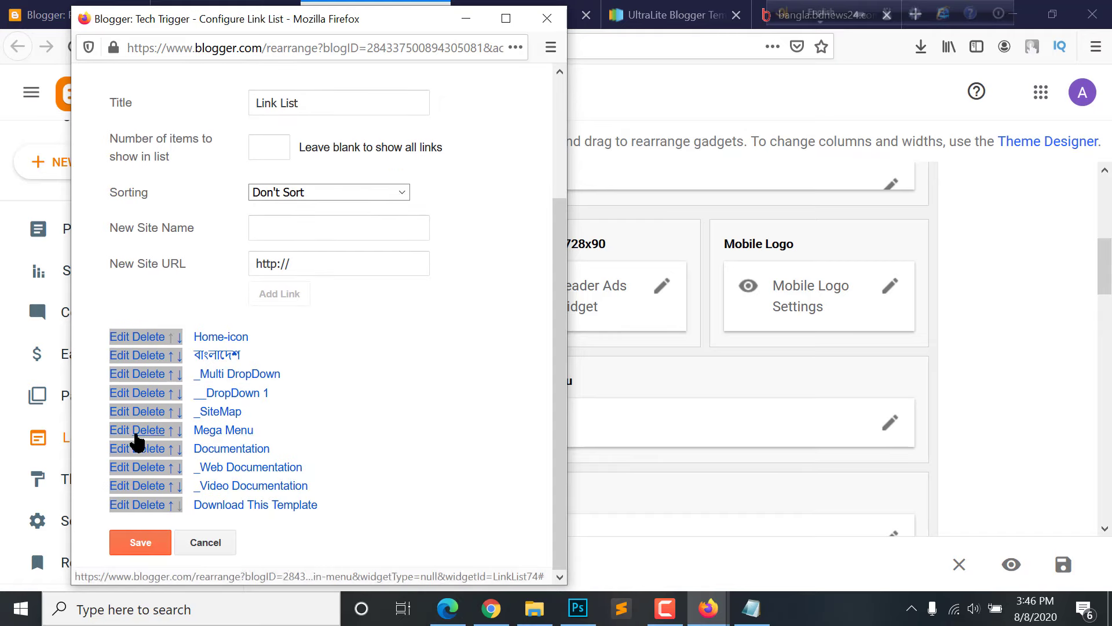
Open the Mega Menu link for editing and examine its name and the label and mega-menu parts of its URL
click(118, 431)
scroll(321, 412, down, 3)
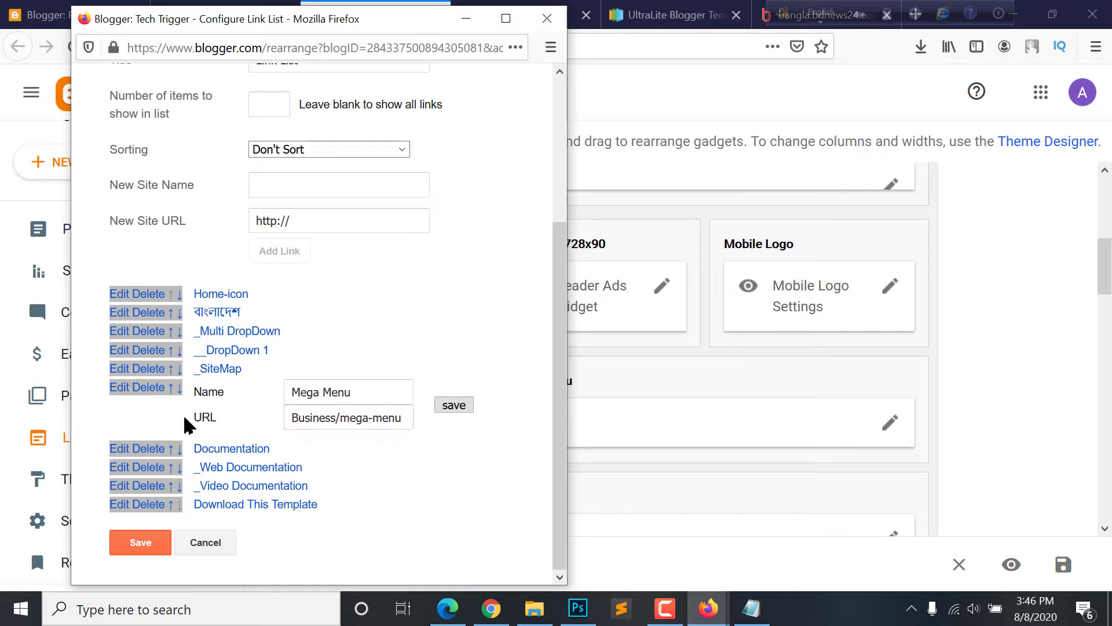
click(315, 392)
drag(378, 393, 248, 394)
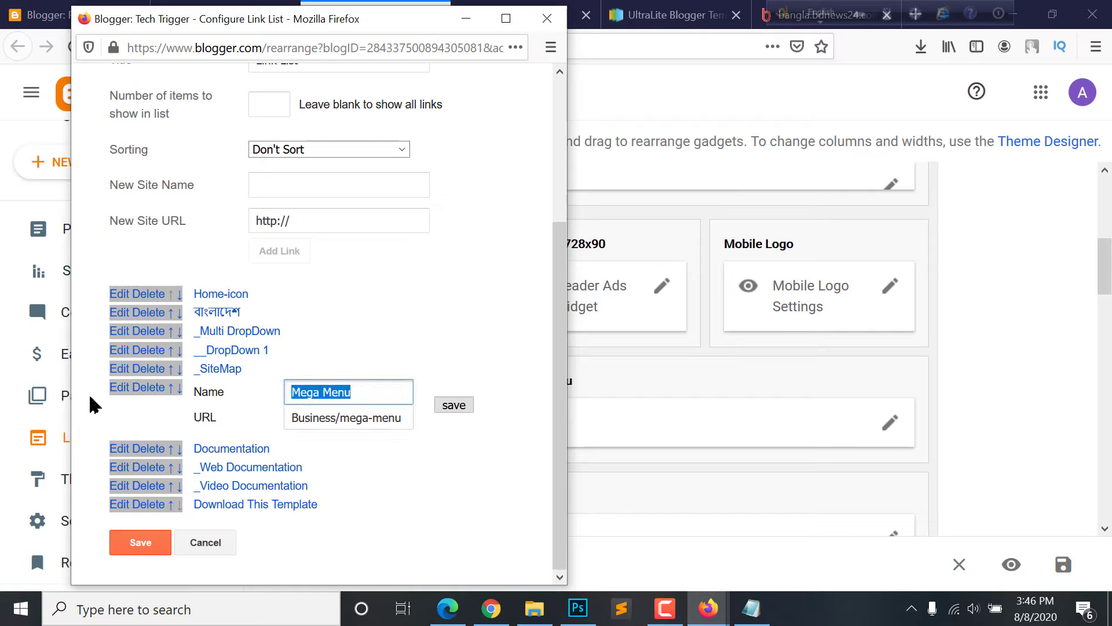
click(344, 419)
drag(334, 422, 253, 422)
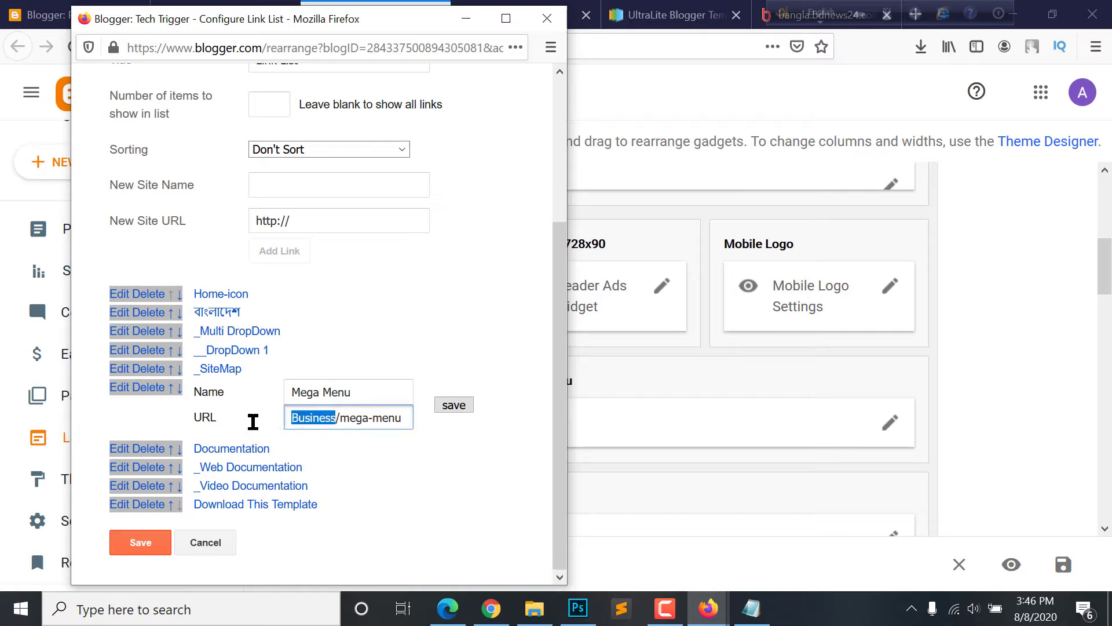
click(354, 423)
drag(344, 422, 415, 414)
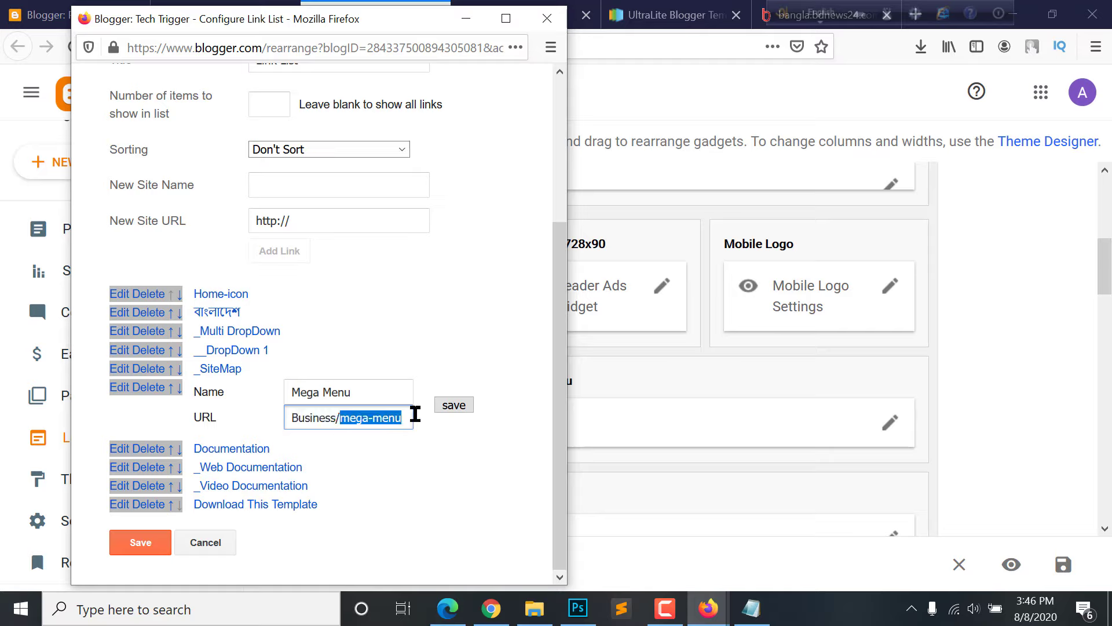
click(406, 415)
click(408, 419)
drag(338, 418, 255, 426)
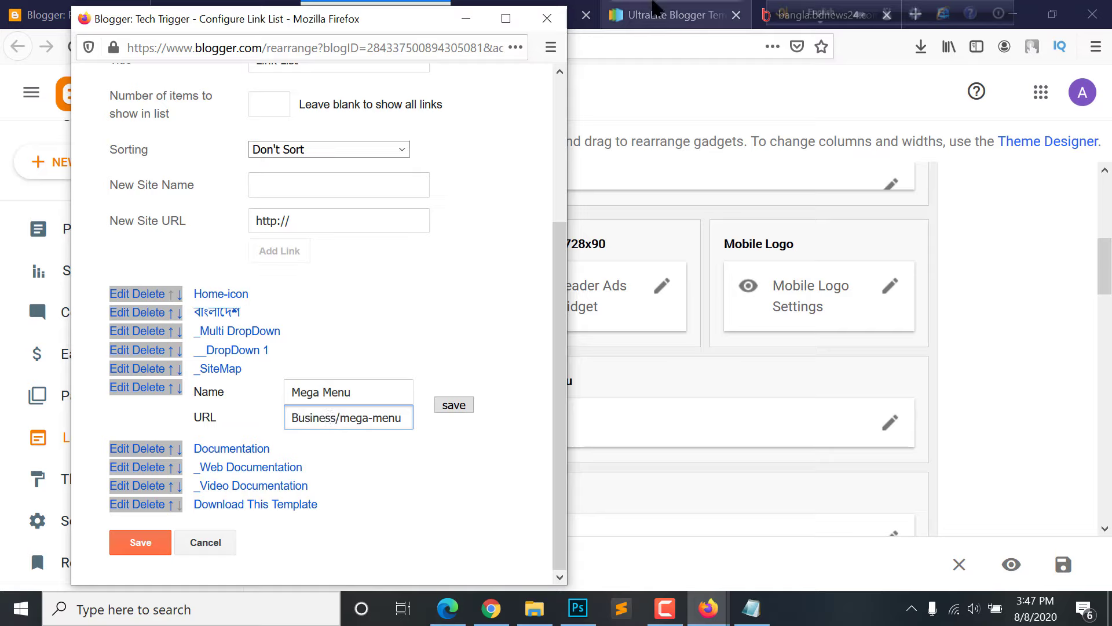
Look through the labels assigned to the blog's posts and return to the link list configuration
click(672, 14)
click(56, 5)
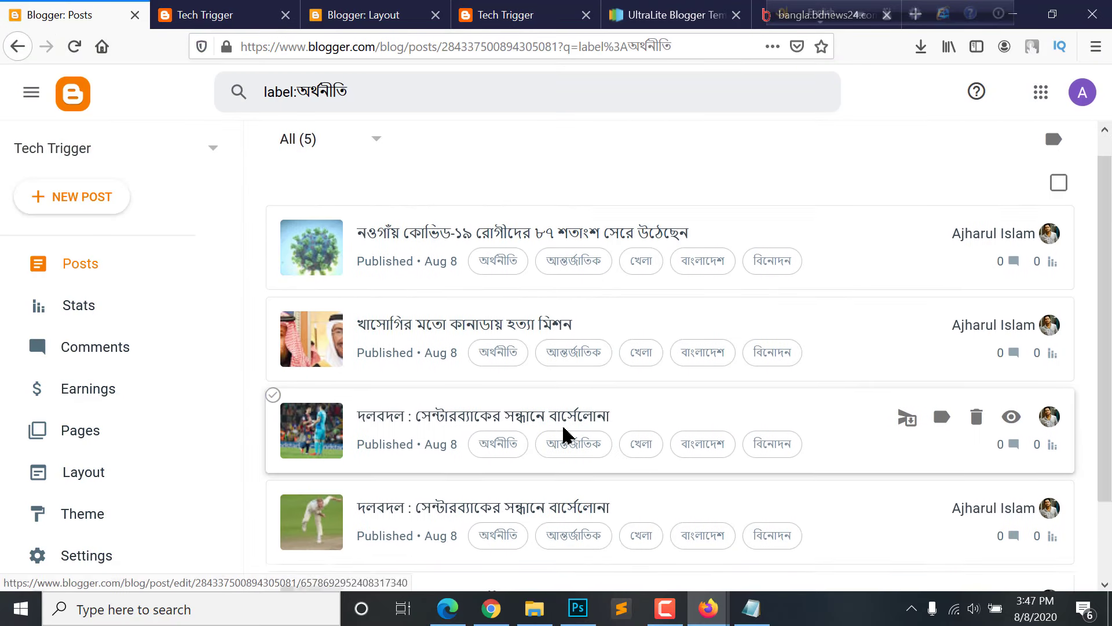
scroll(609, 293, down, 2)
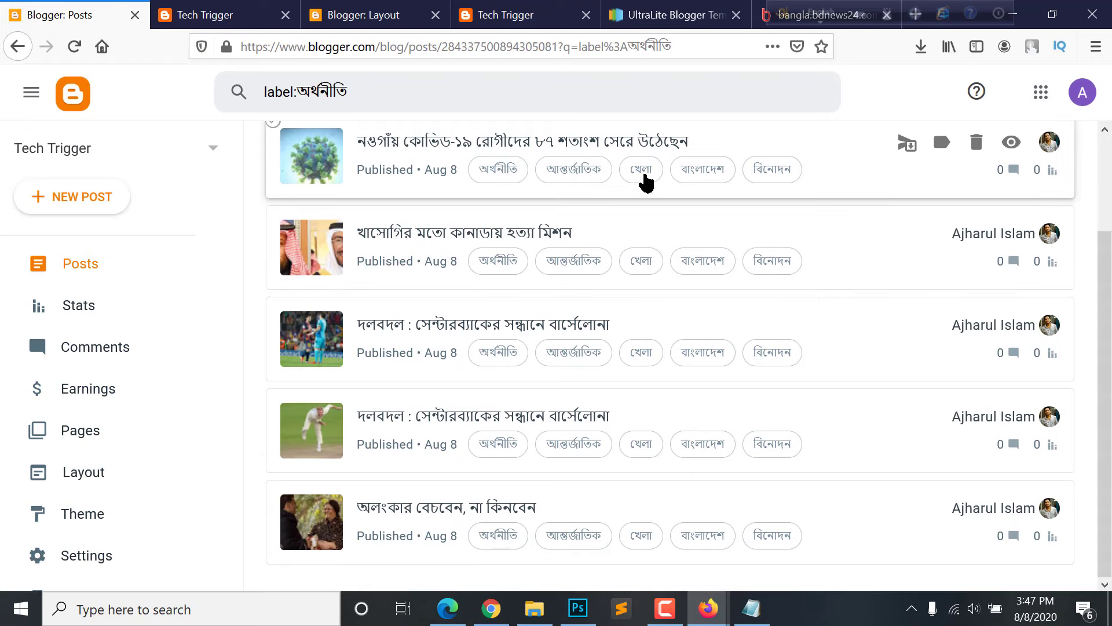
key(ctrl+Tab)
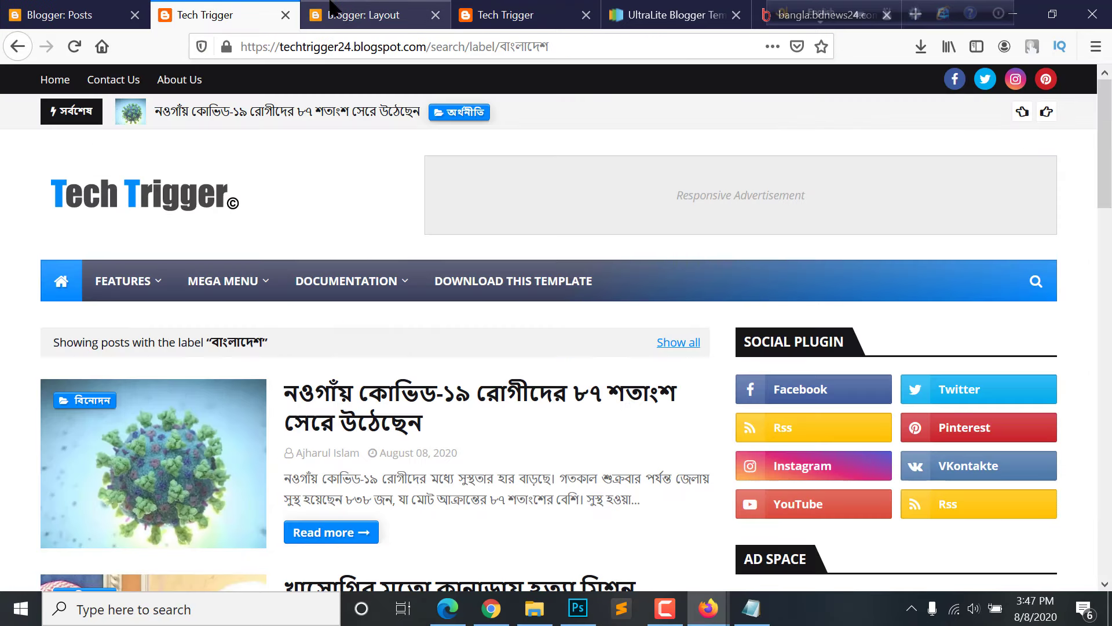
key(ctrl+Tab)
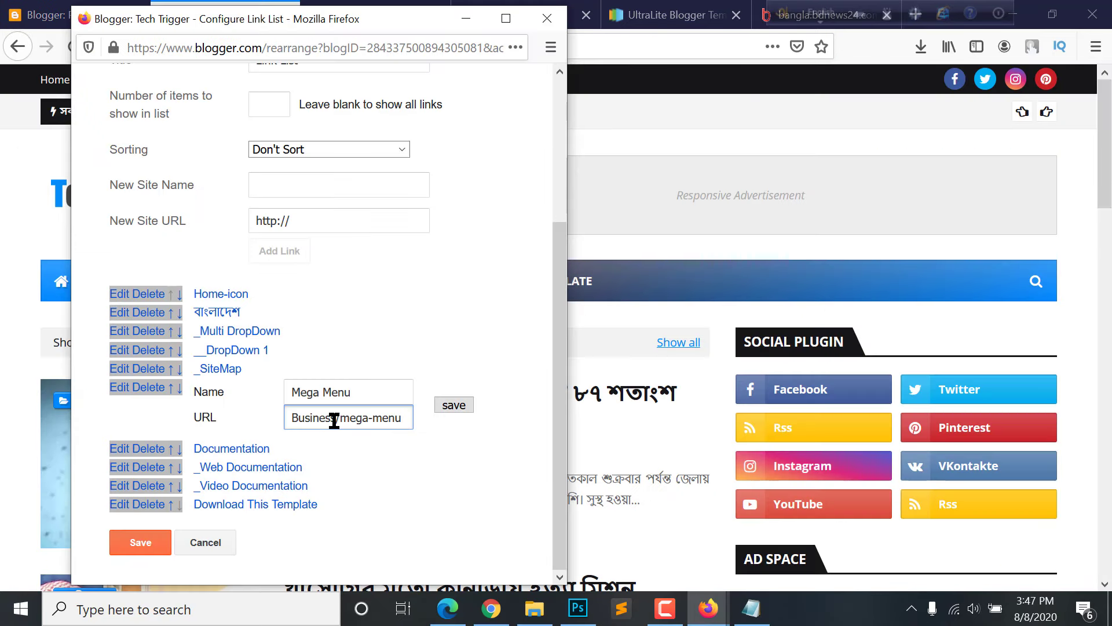
Rename the Mega Menu link to খেলা and change its URL to খেলা/mega-menu
drag(334, 421, 248, 423)
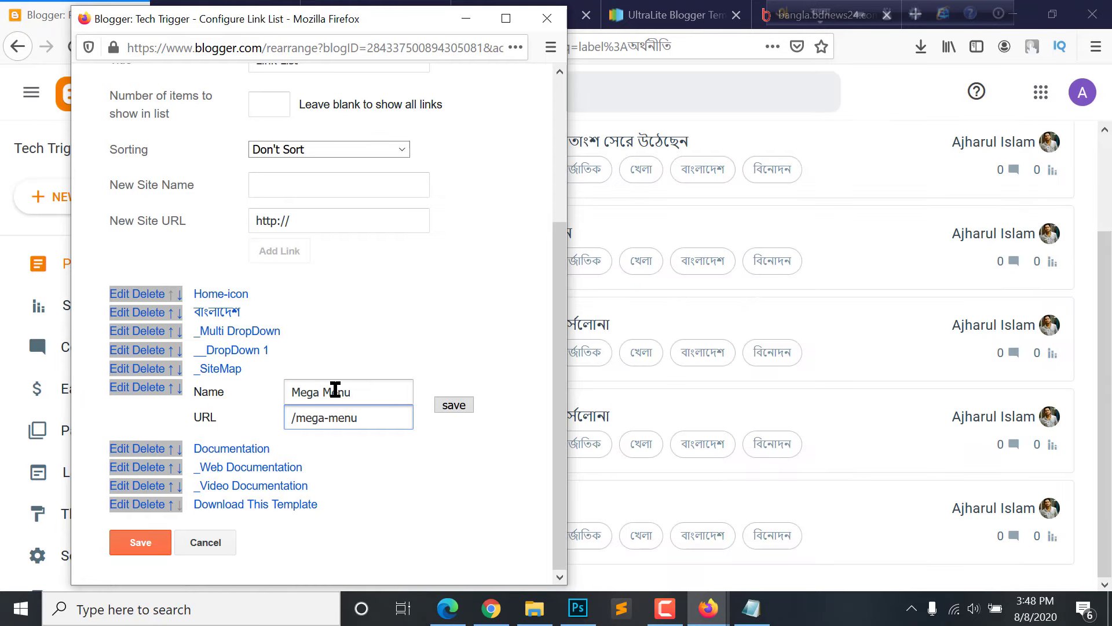
drag(372, 392, 298, 395)
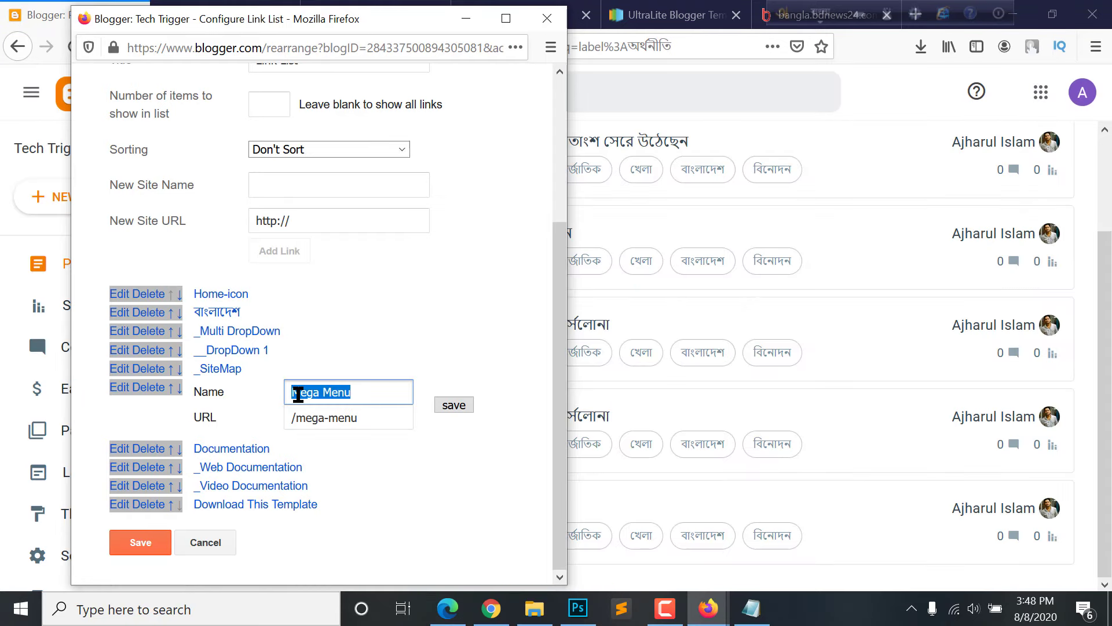
text(খেলা)
key(ctrl+a)
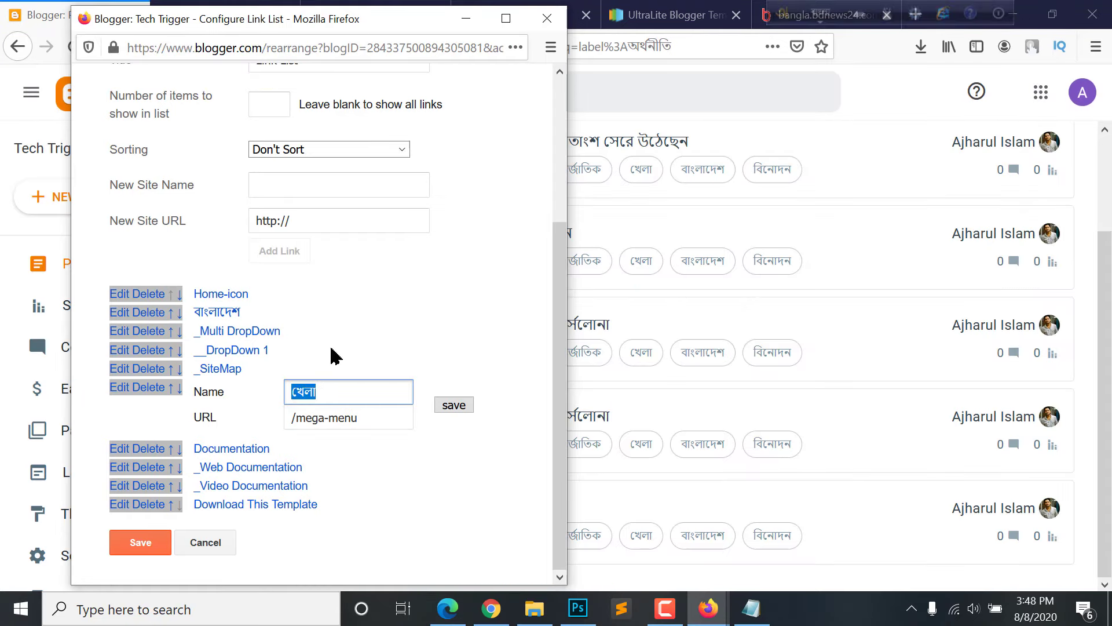
click(340, 414)
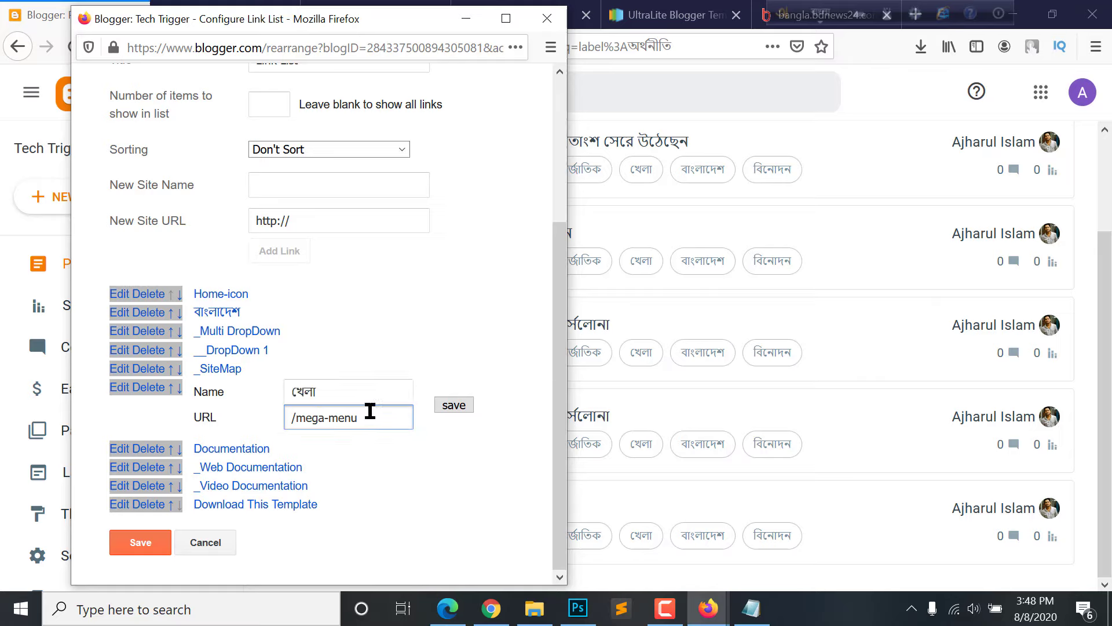
text(খেলা)
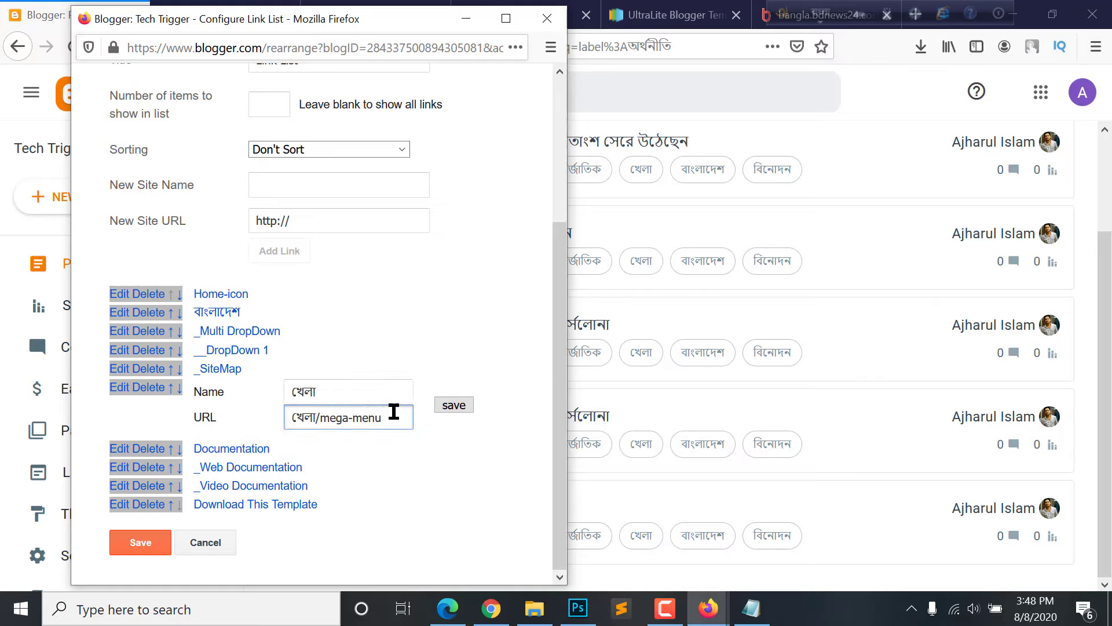
drag(393, 411, 321, 413)
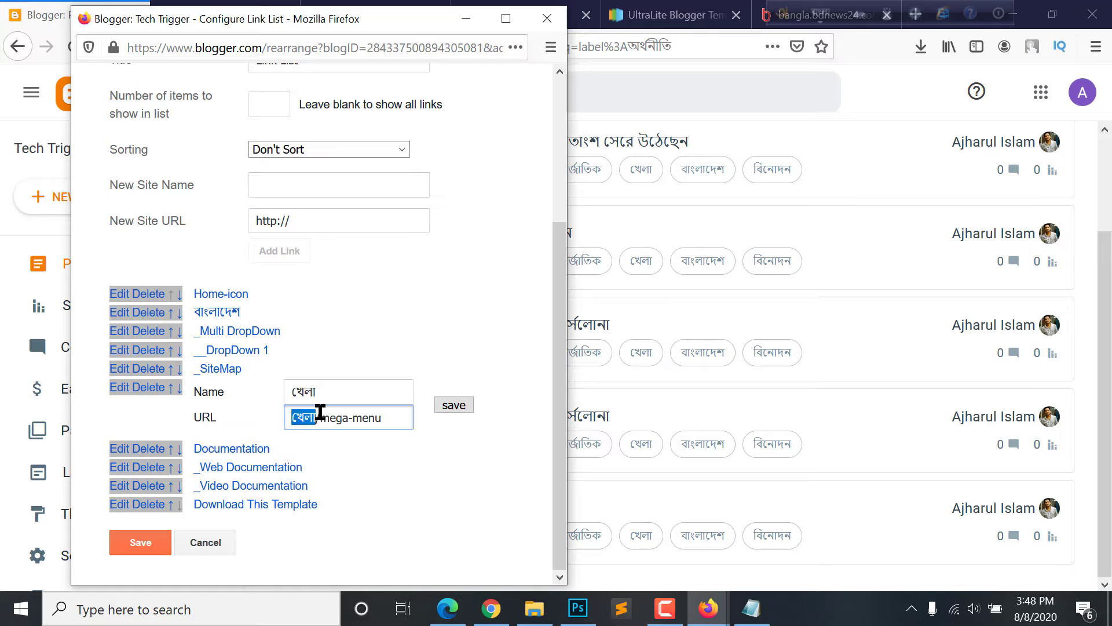
drag(365, 380, 218, 397)
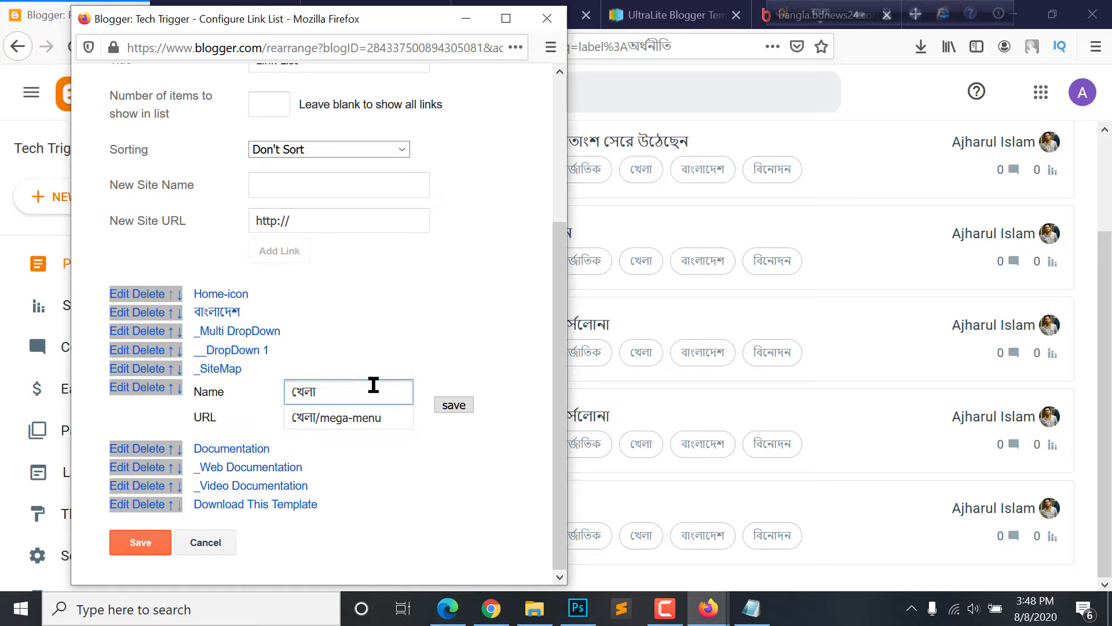
Check the খেলা label part of the link's URL, and save the edited খেলা link and the main menu's link list
text(ফ ফ)
key(BackSpace)
drag(320, 418, 279, 427)
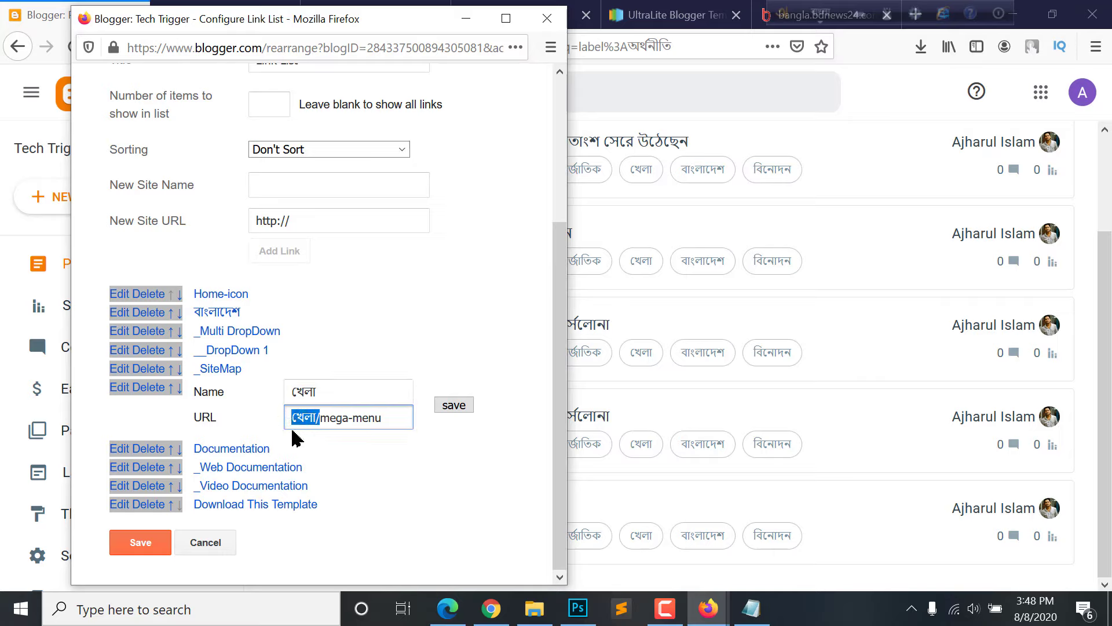
key(alt+Tab)
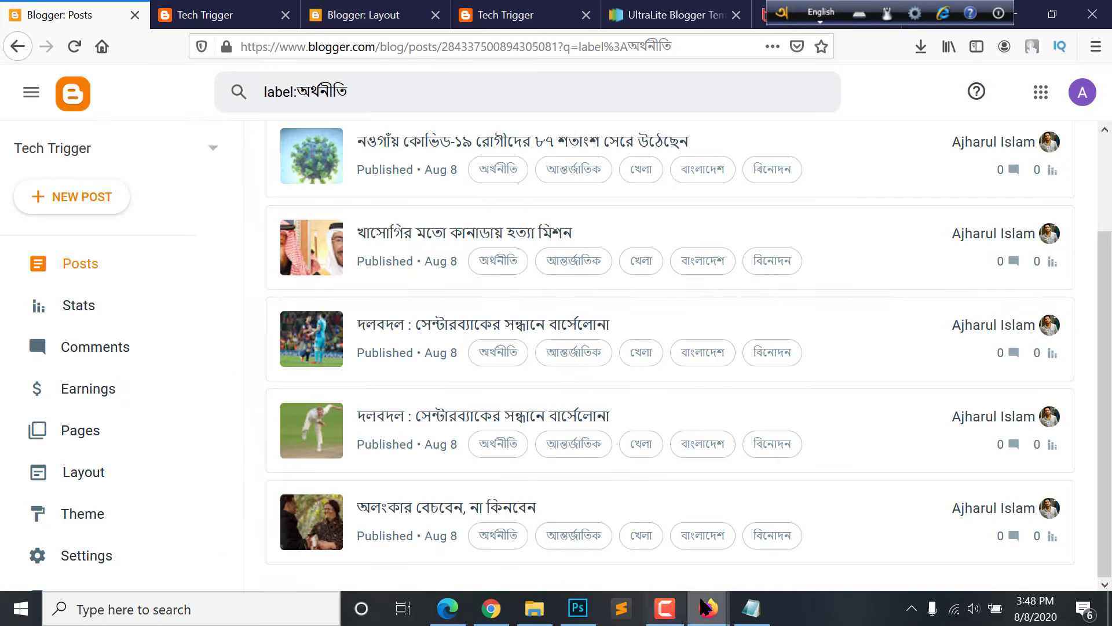
mouse_move(708, 609)
click(815, 519)
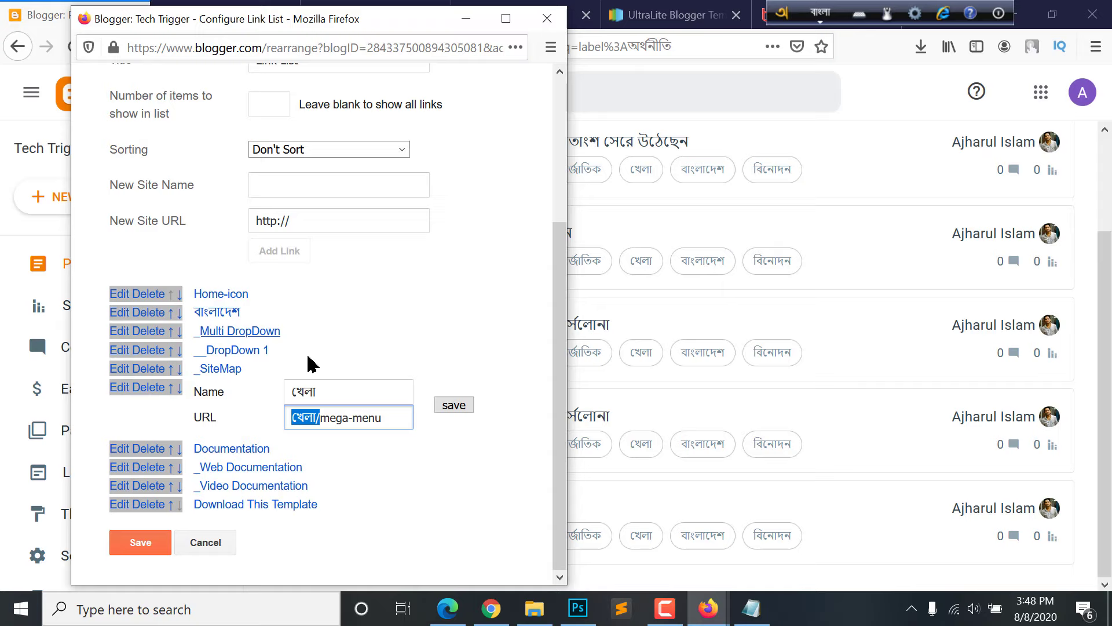
click(468, 406)
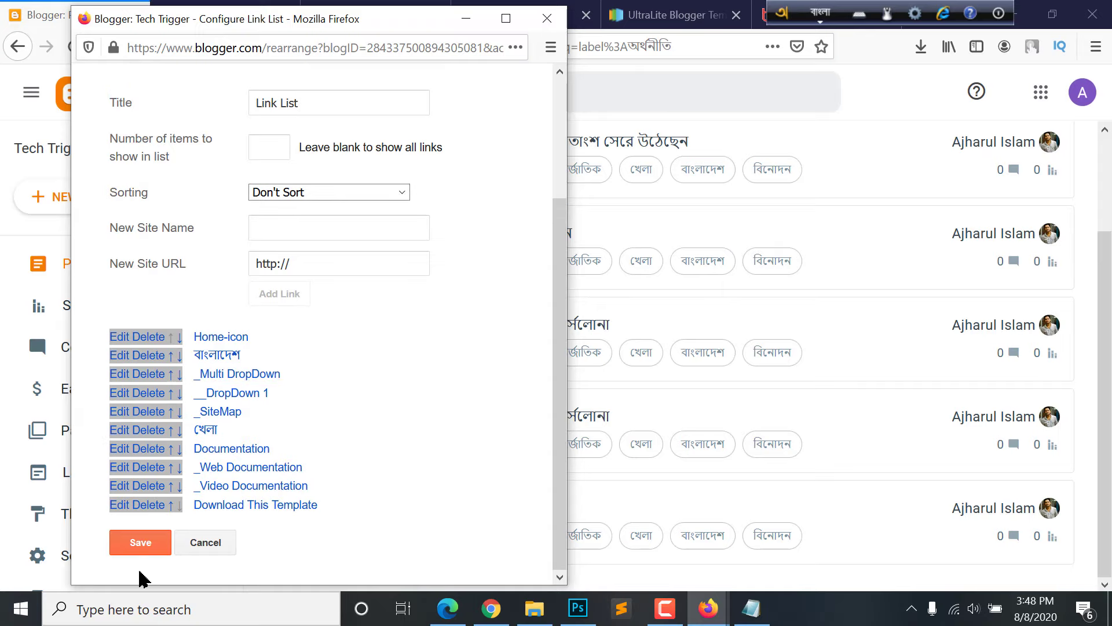
click(145, 543)
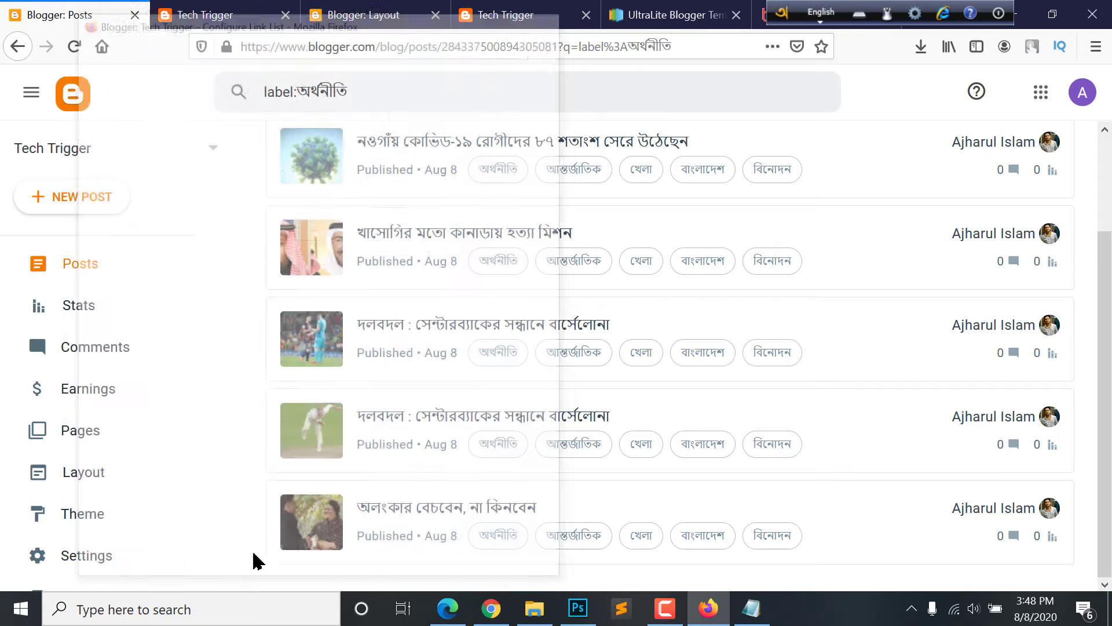
Reload the blog, view the খেলা mega menu and look through the labels assigned to the posts in the post list
click(235, 14)
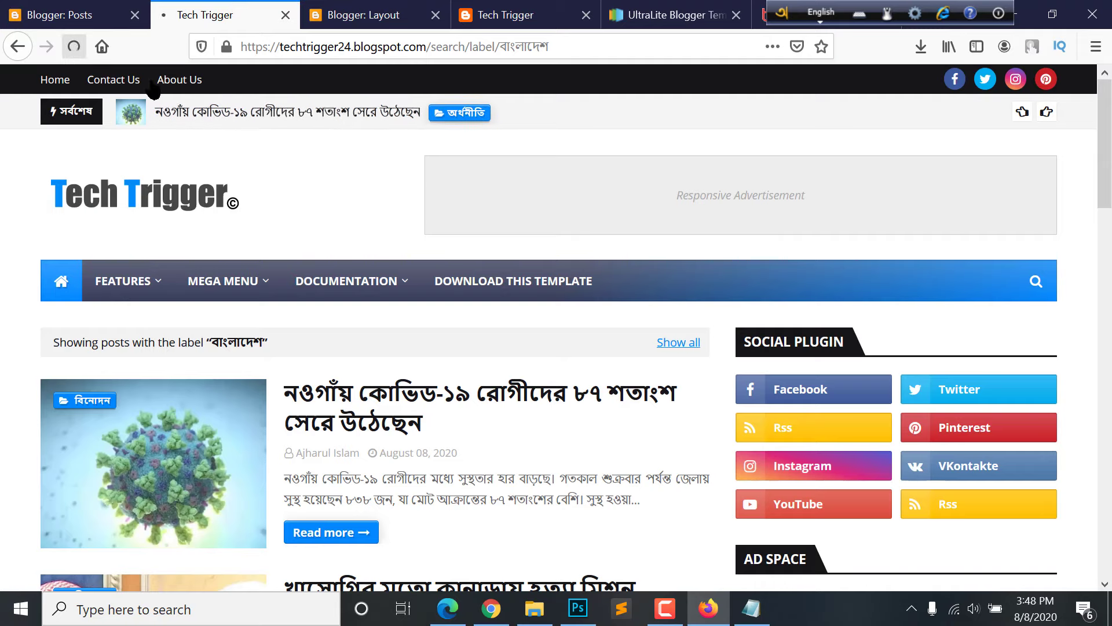
click(74, 47)
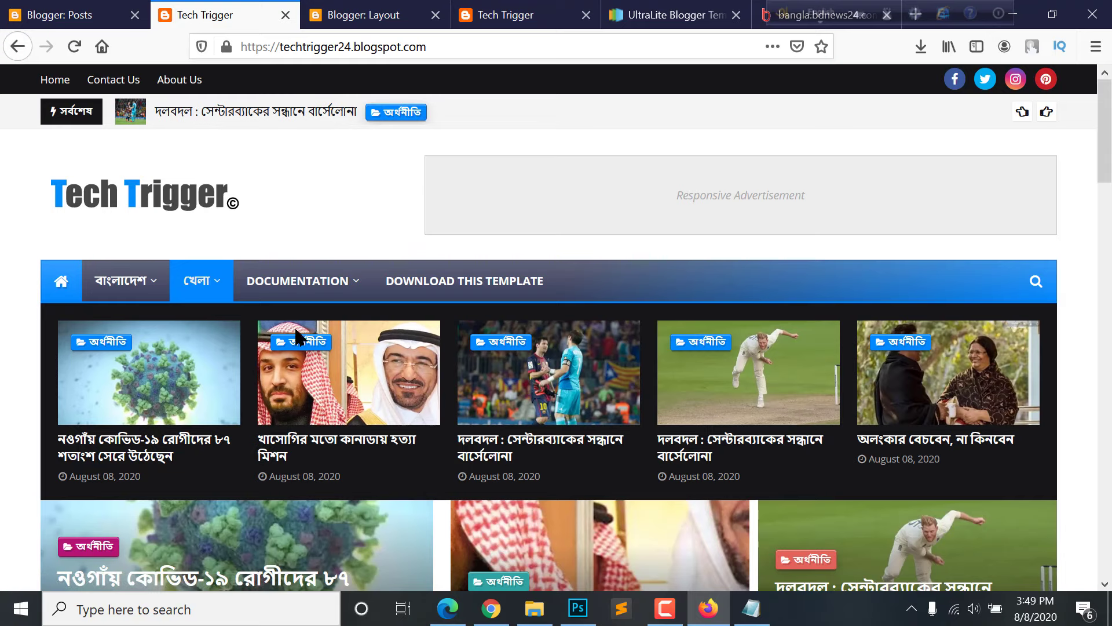
click(63, 14)
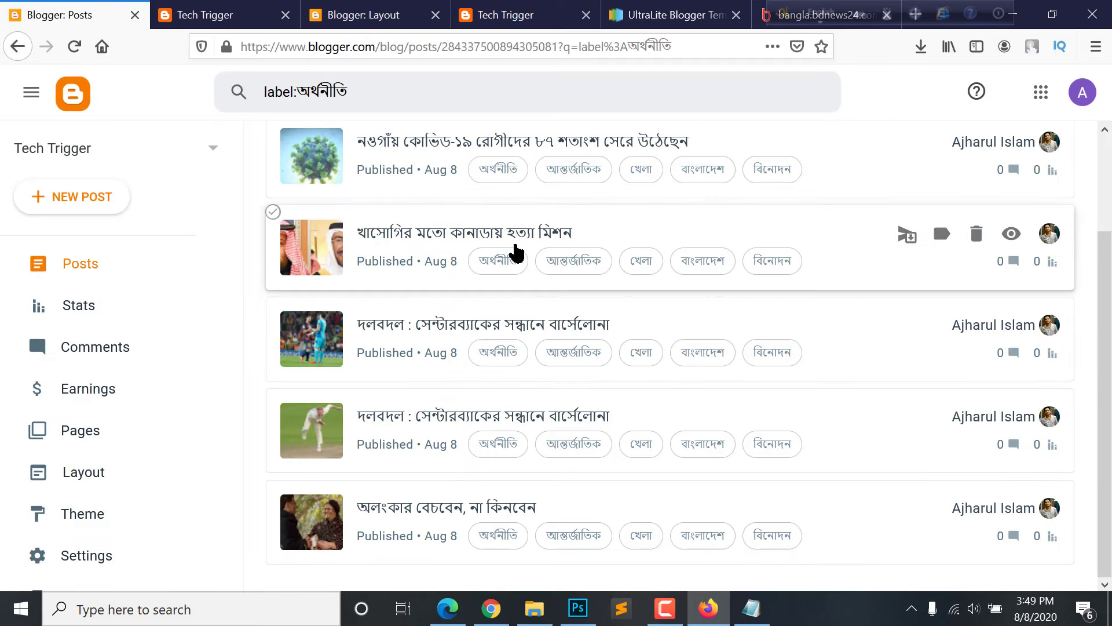
scroll(515, 252, up, 3)
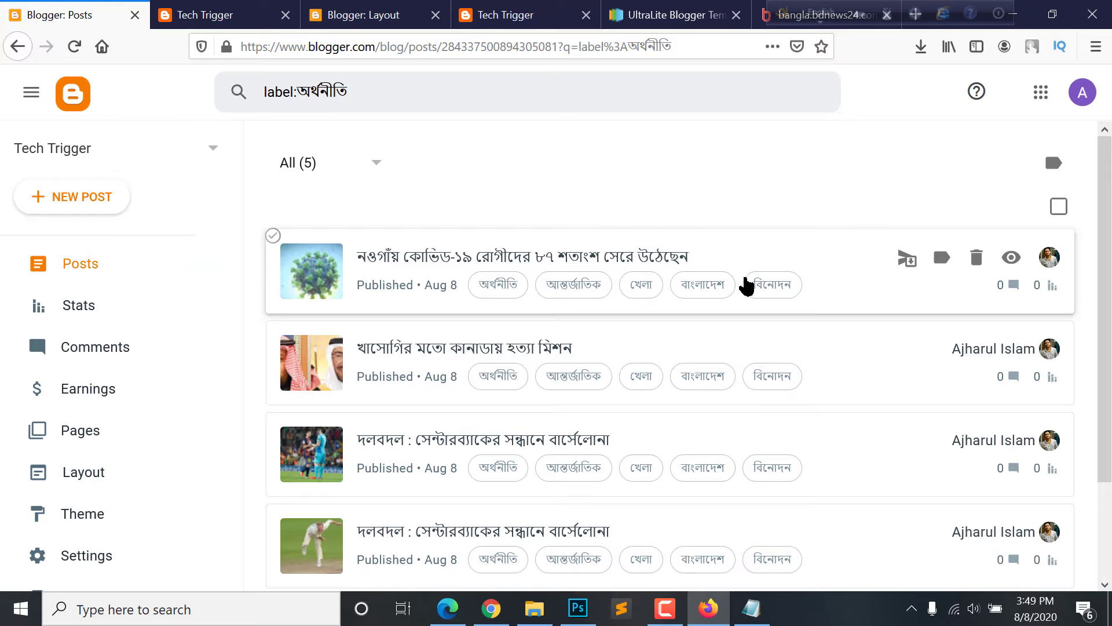
scroll(579, 394, down, 2)
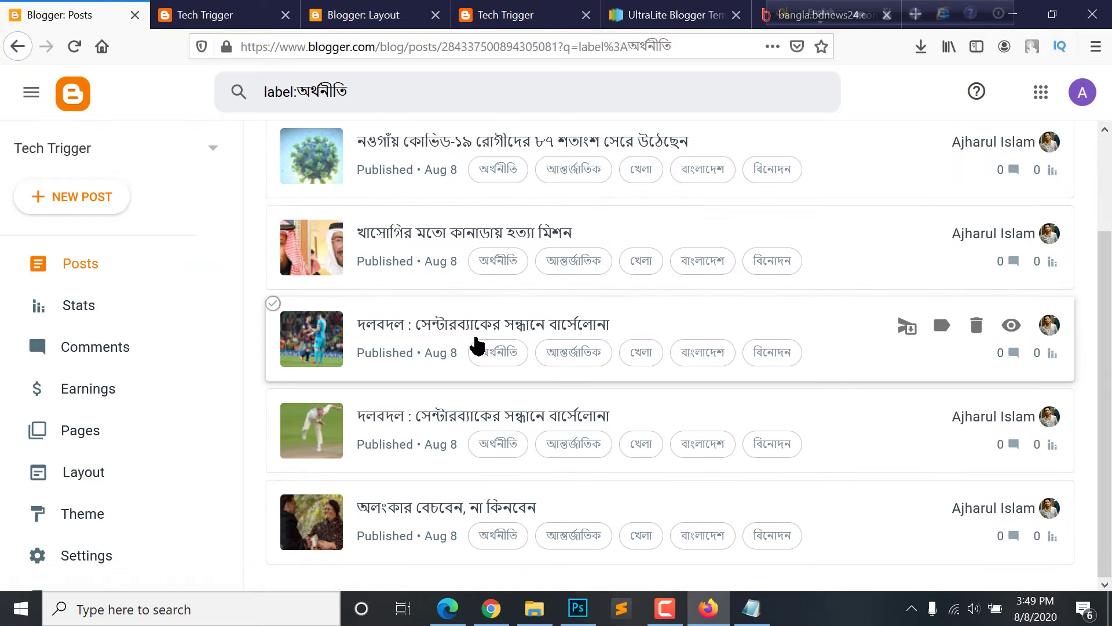
scroll(492, 330, up, 2)
scroll(538, 304, up, 1)
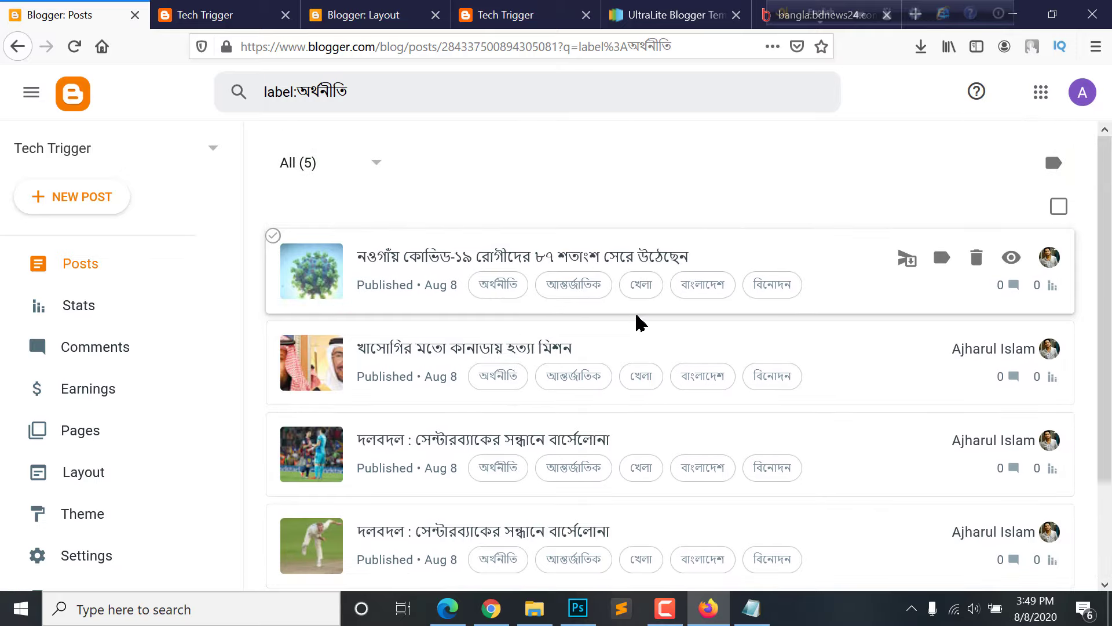
scroll(649, 365, down, 2)
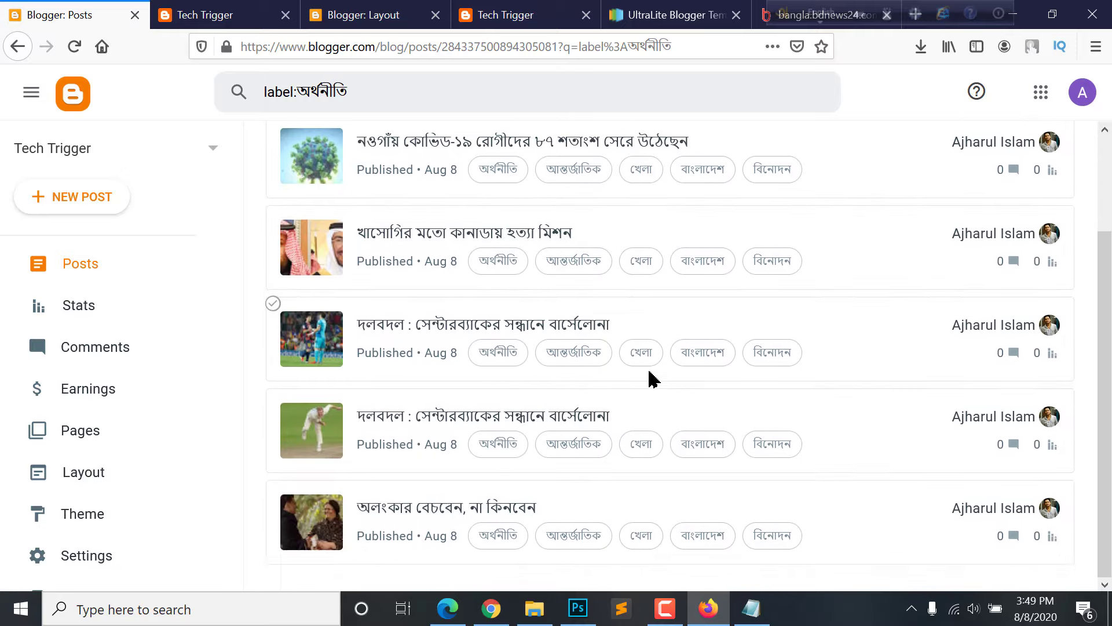
scroll(652, 449, up, 2)
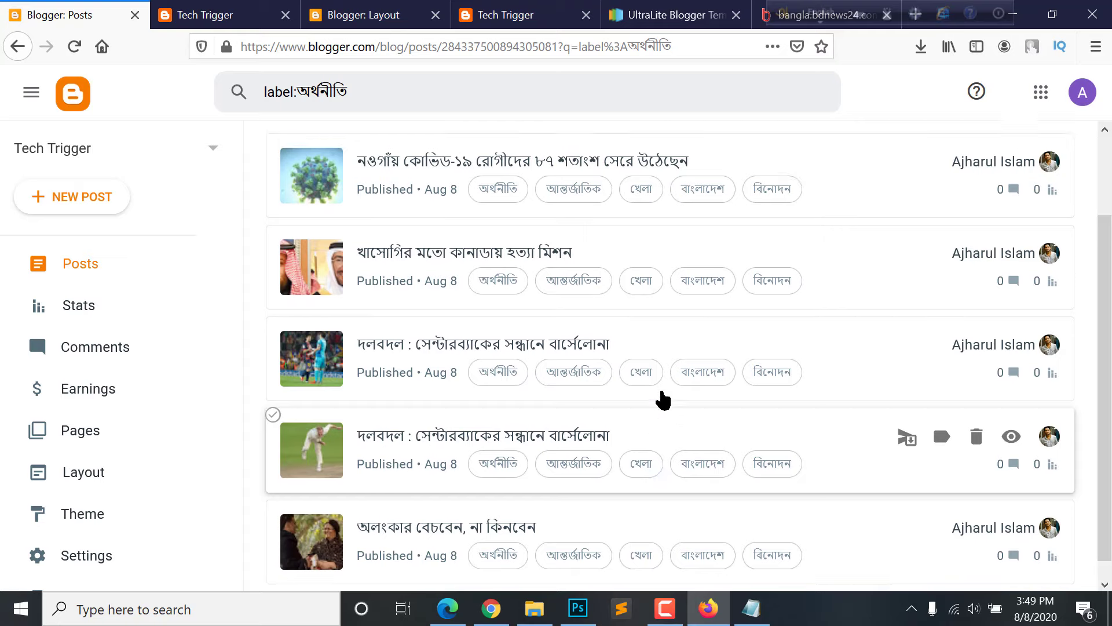
scroll(502, 404, down, 1)
scroll(502, 404, down, 1)
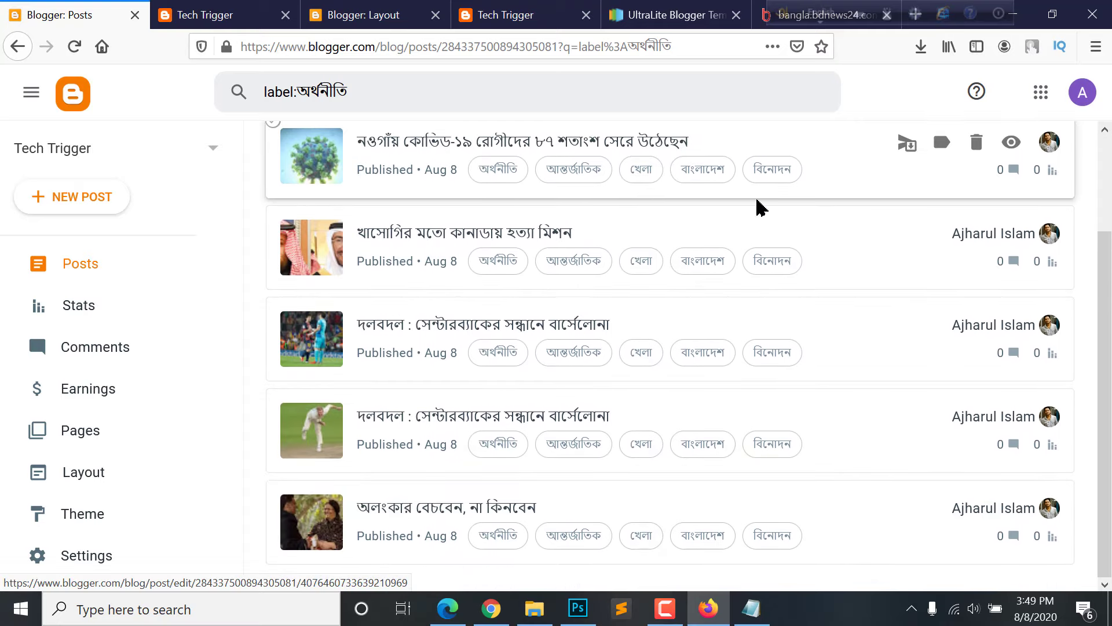
Inspect the blog's বাংলাদেশ dropdown and the remaining main menu entries
click(244, 14)
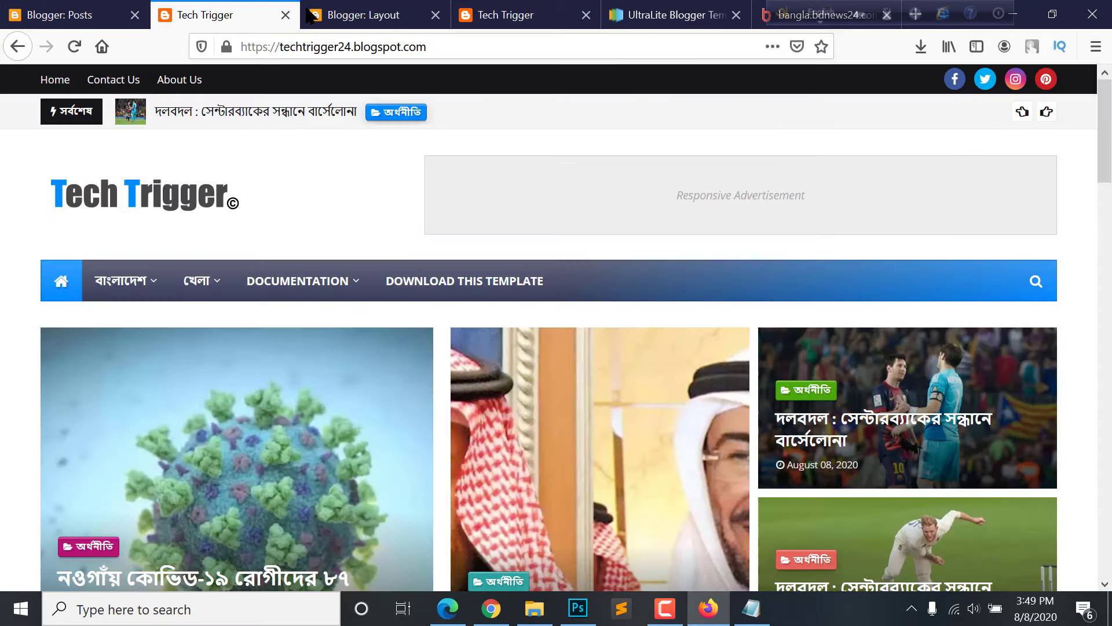
click(373, 12)
click(255, 15)
mouse_move(198, 275)
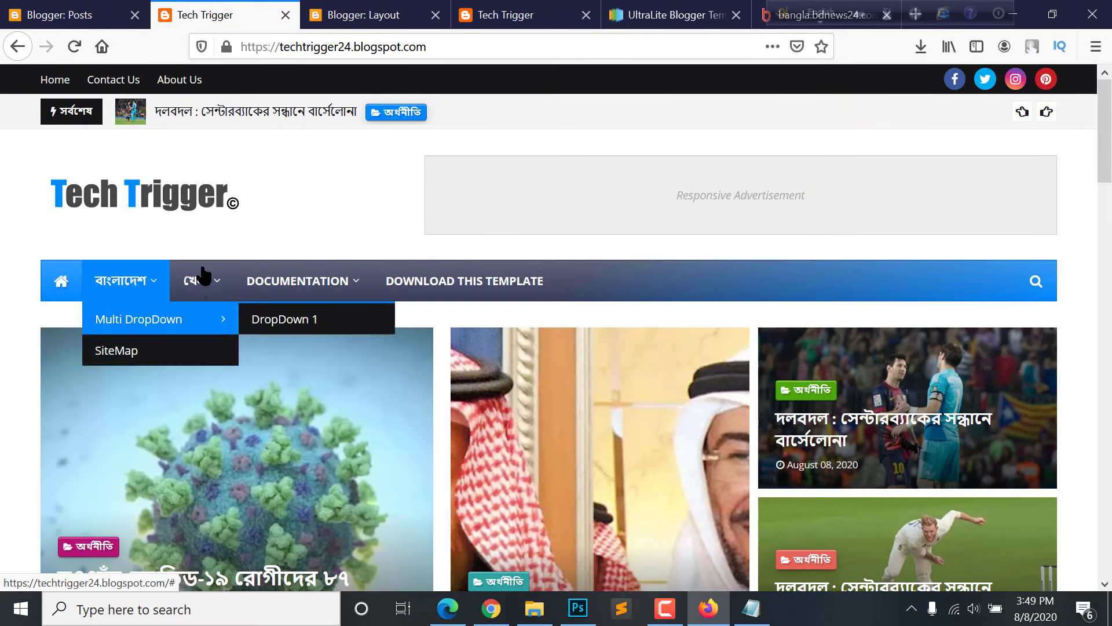
mouse_move(341, 303)
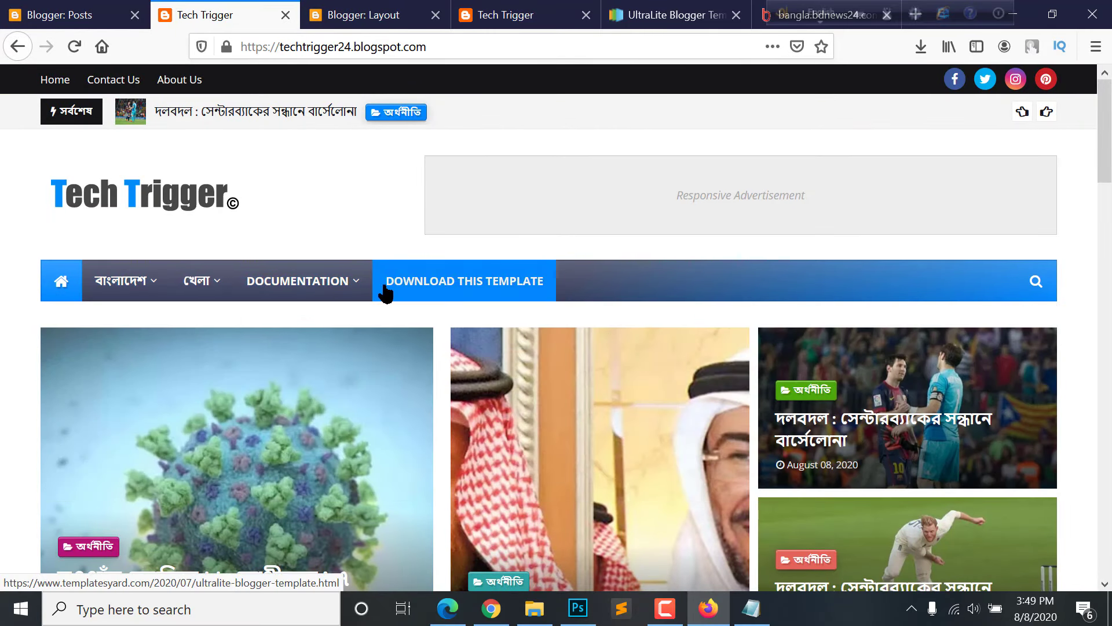
Reopen the main menu's link list and rename the Documentation link to আন্তর্জাতিক
click(59, 14)
click(364, 15)
click(854, 420)
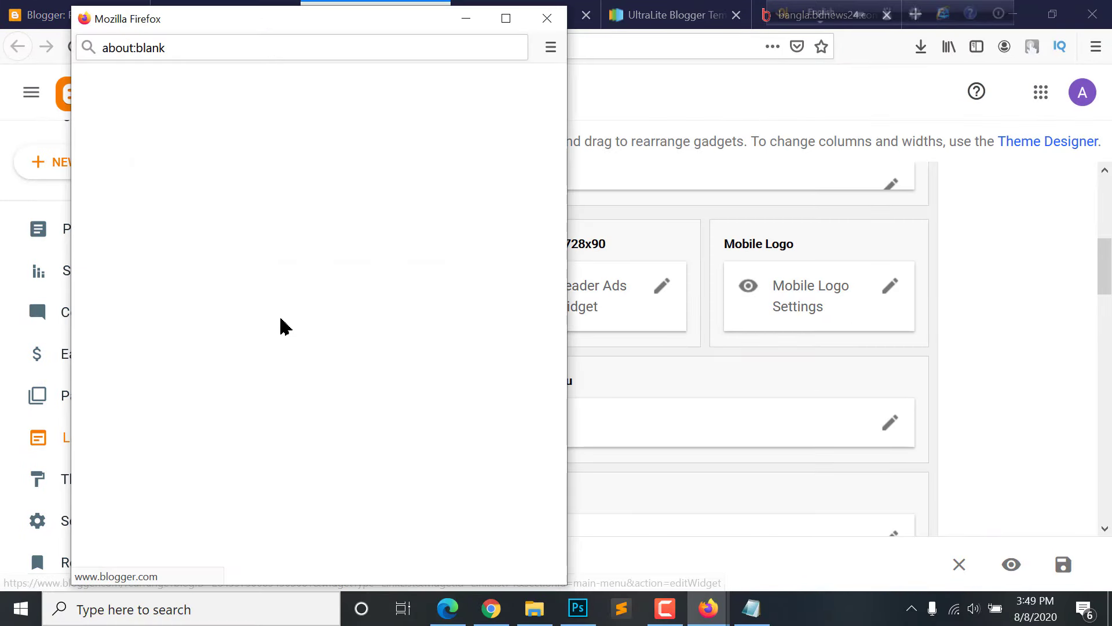
scroll(222, 416, down, 3)
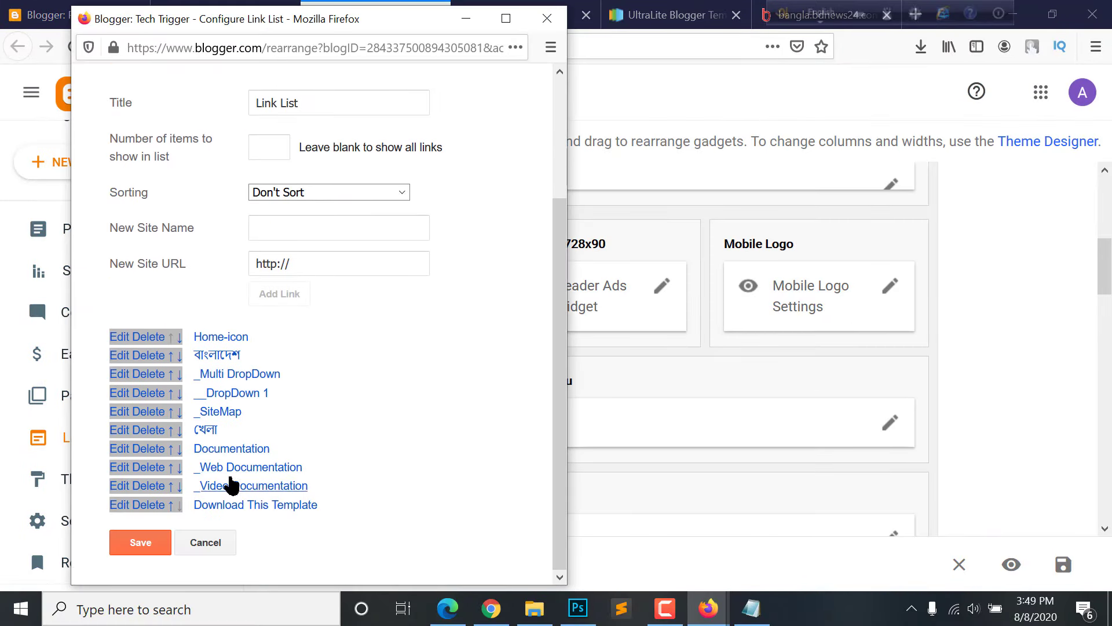
click(118, 449)
scroll(253, 497, down, 4)
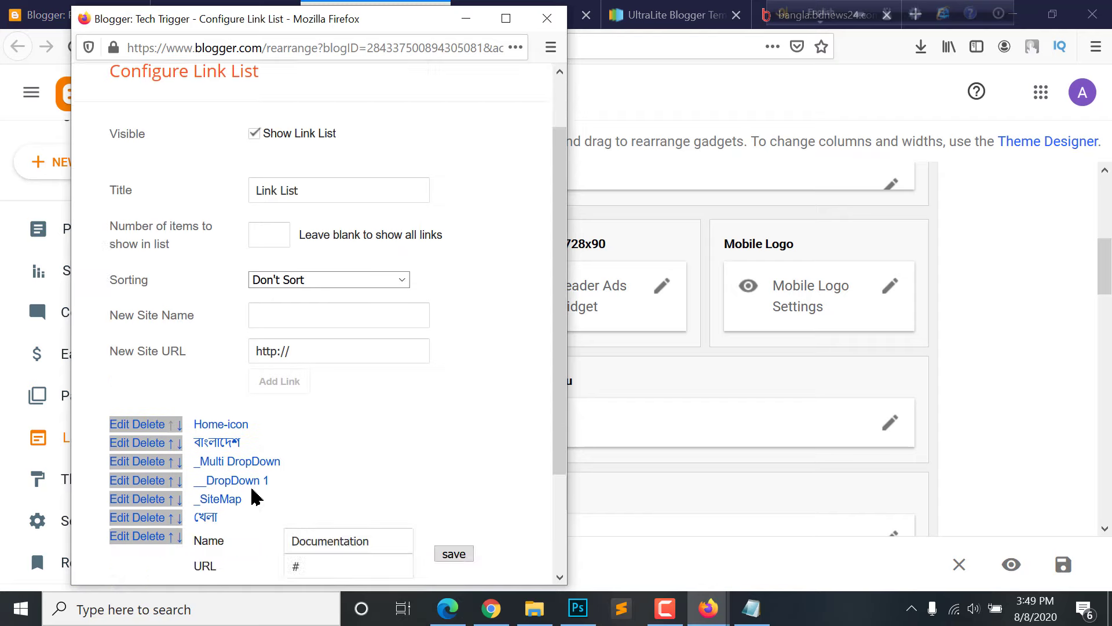
drag(367, 413, 181, 422)
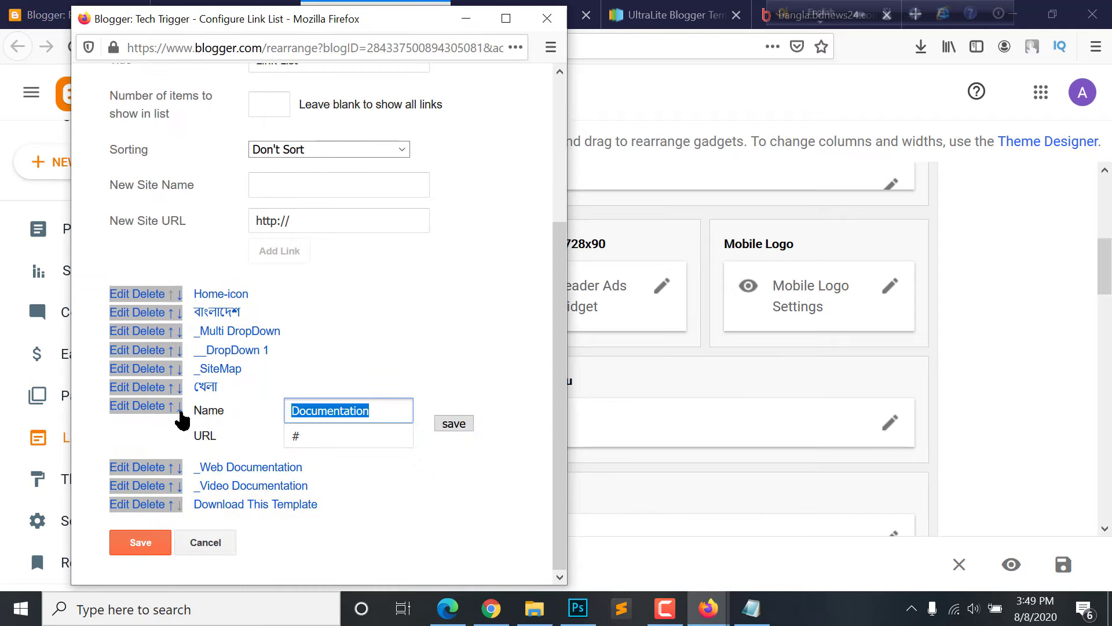
key(F12)
text(antorjatik)
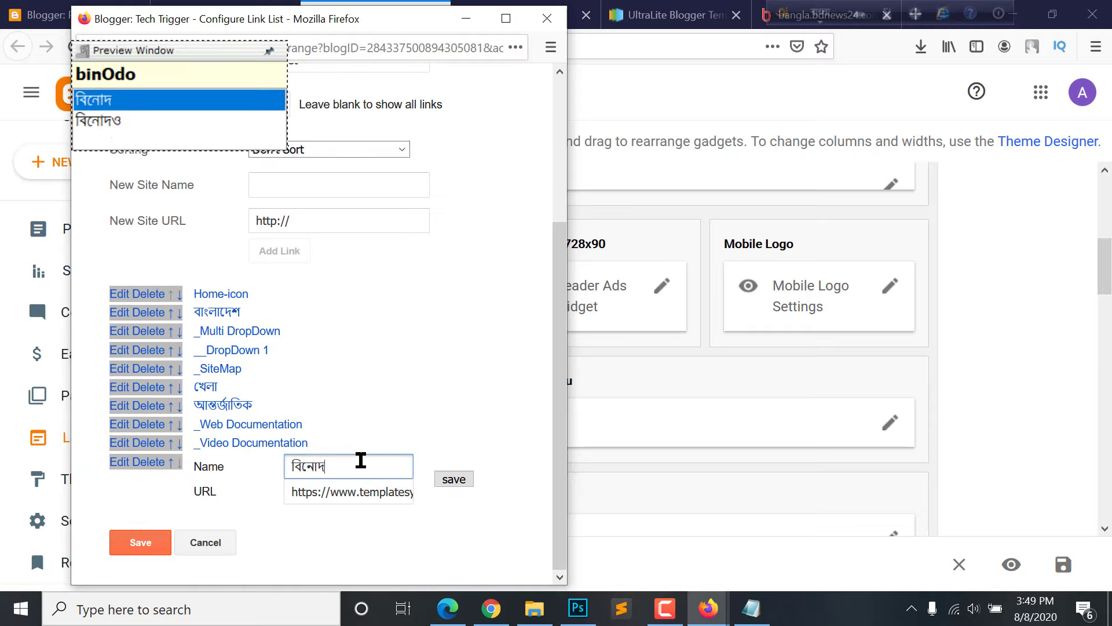
Rename the Download This Template link to বিনোদন and save the link list
text(n)
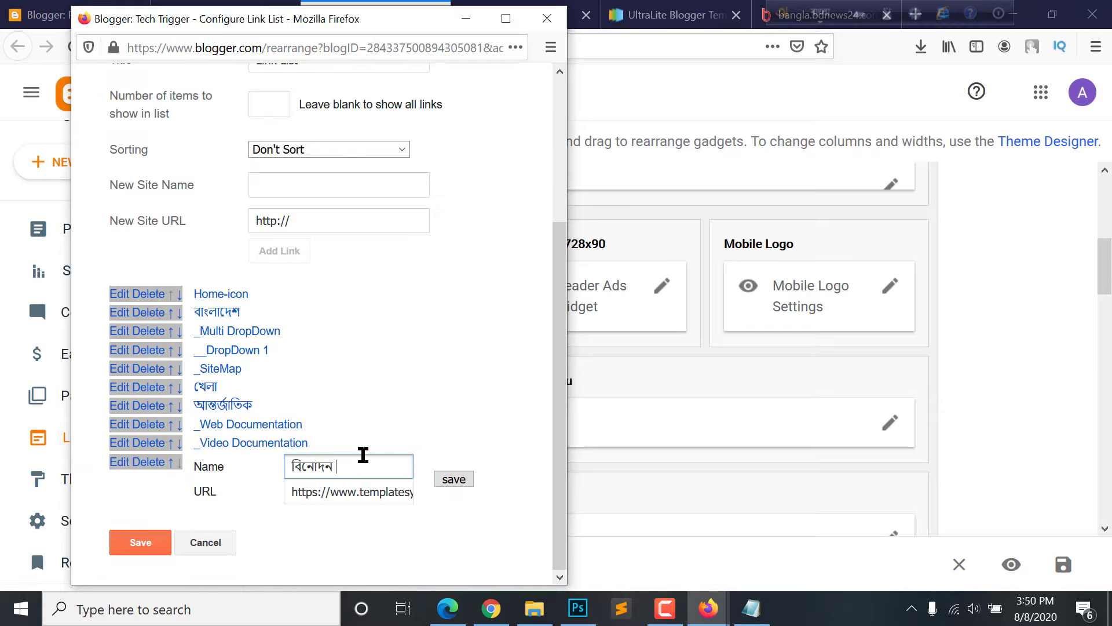
click(464, 479)
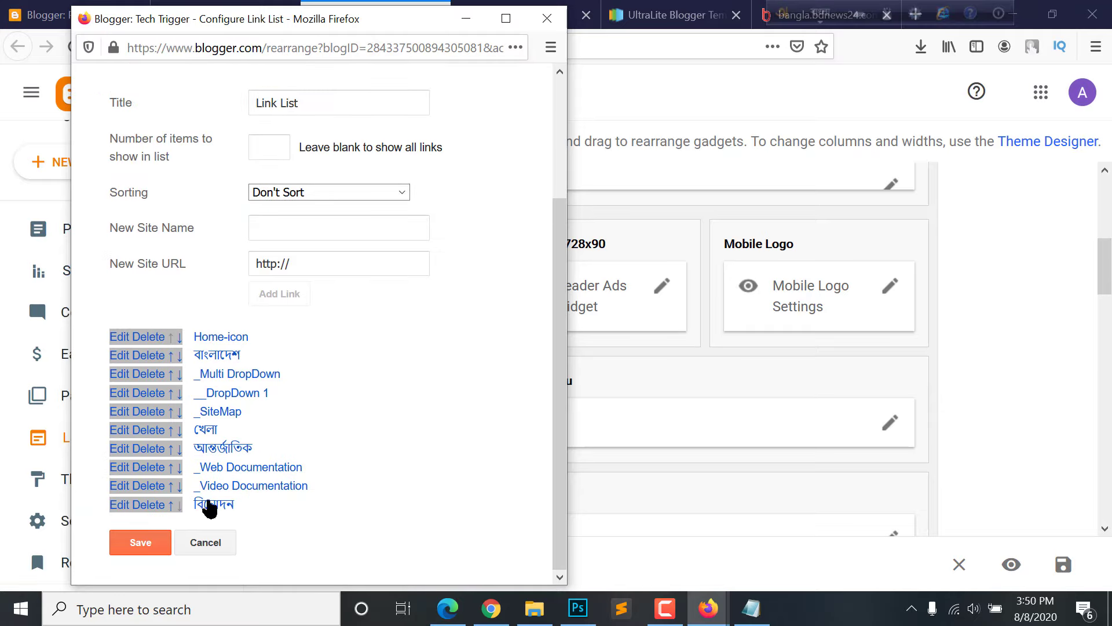
click(140, 542)
Reload the blog and examine the renamed main menu and the featured posts on the home page
click(506, 15)
click(74, 47)
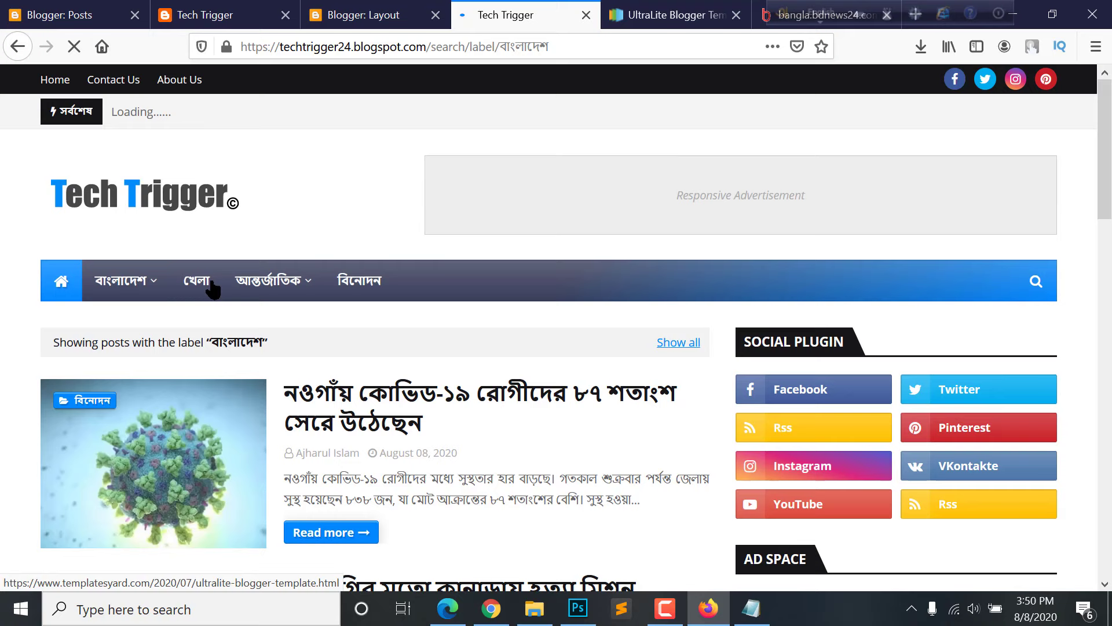
mouse_move(269, 296)
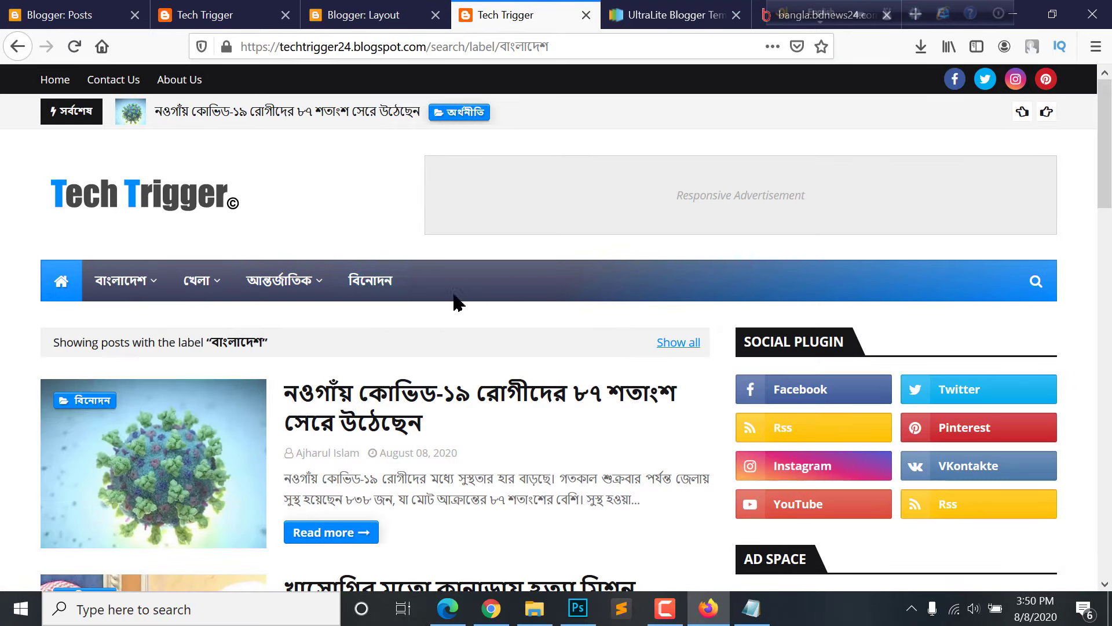
scroll(458, 301, down, 3)
scroll(437, 288, up, 3)
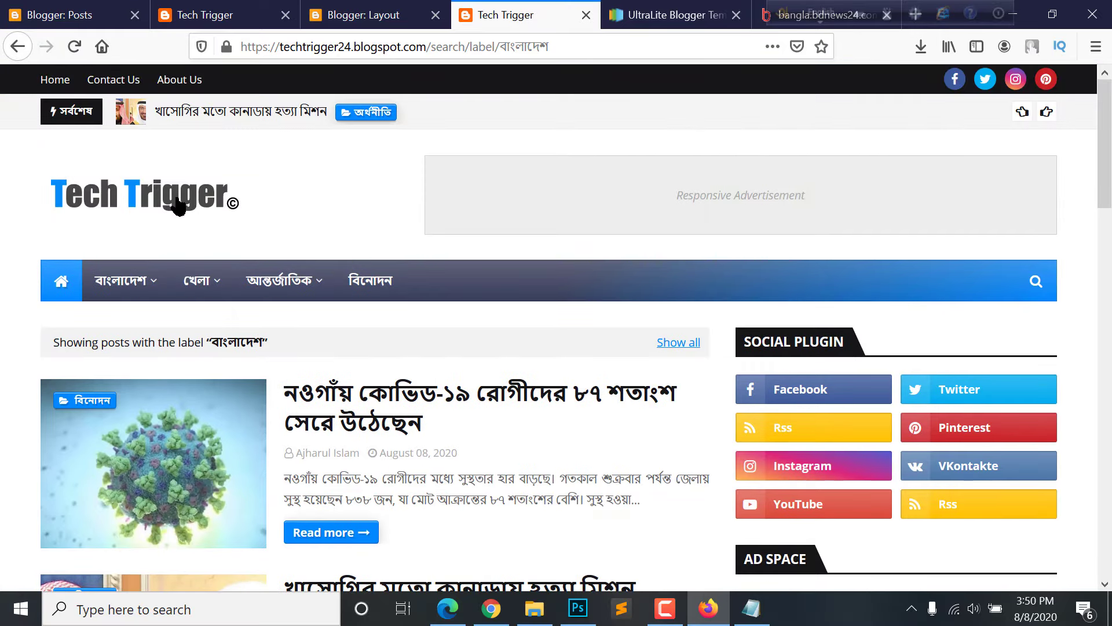
click(177, 205)
scroll(514, 285, down, 4)
scroll(514, 283, up, 3)
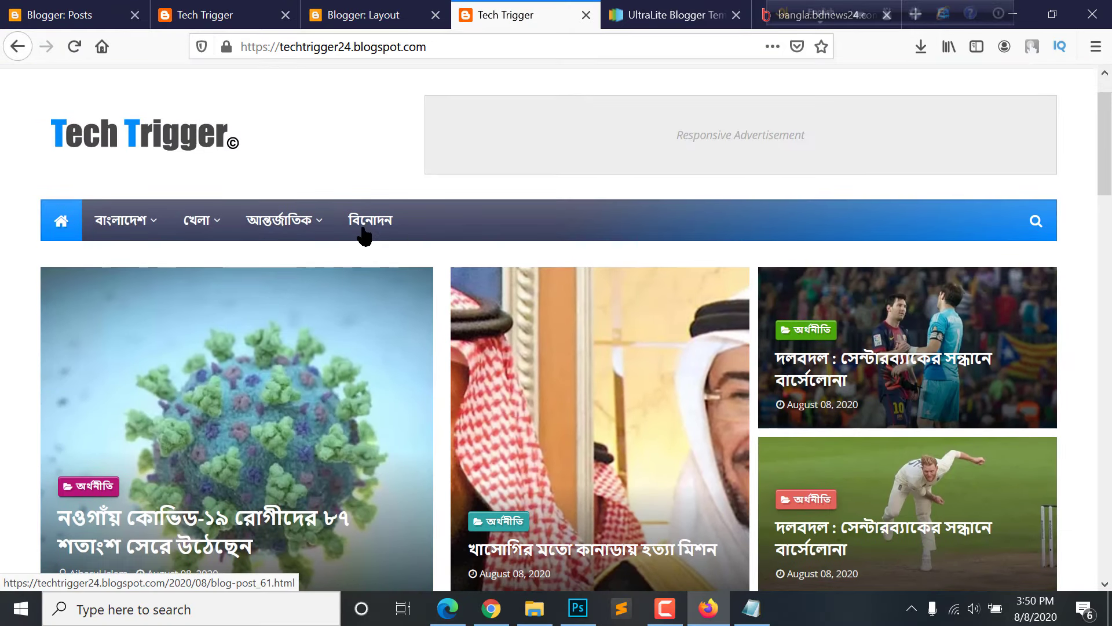
scroll(364, 234, down, 3)
scroll(621, 392, up, 2)
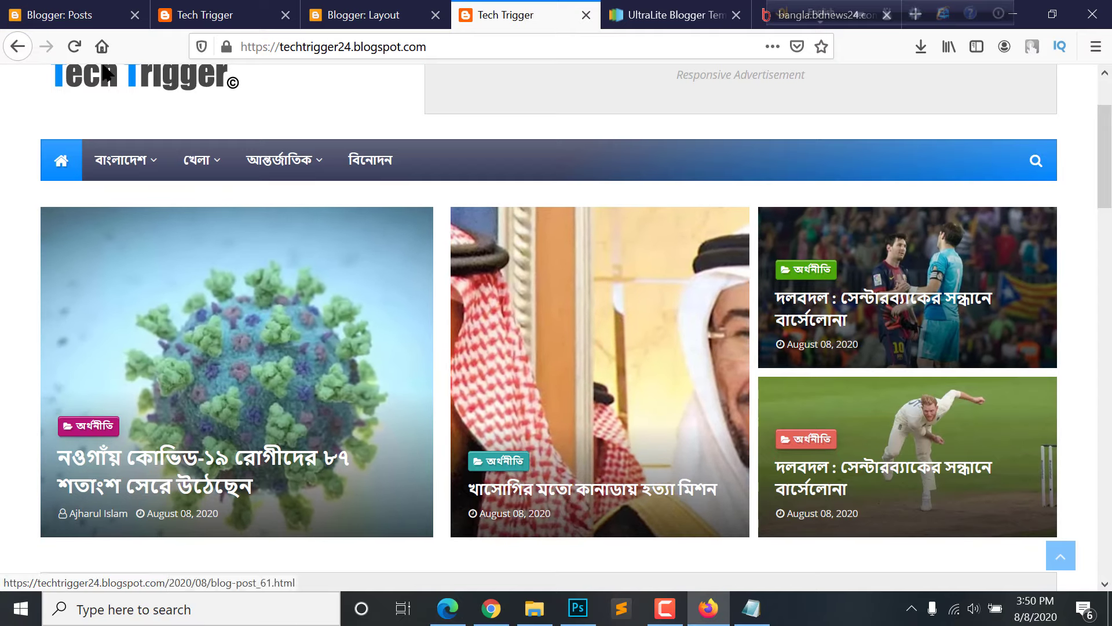
scroll(106, 72, up, 2)
Open the Hot Widget gadget in the layout's Hot Posts section for editing
click(84, 10)
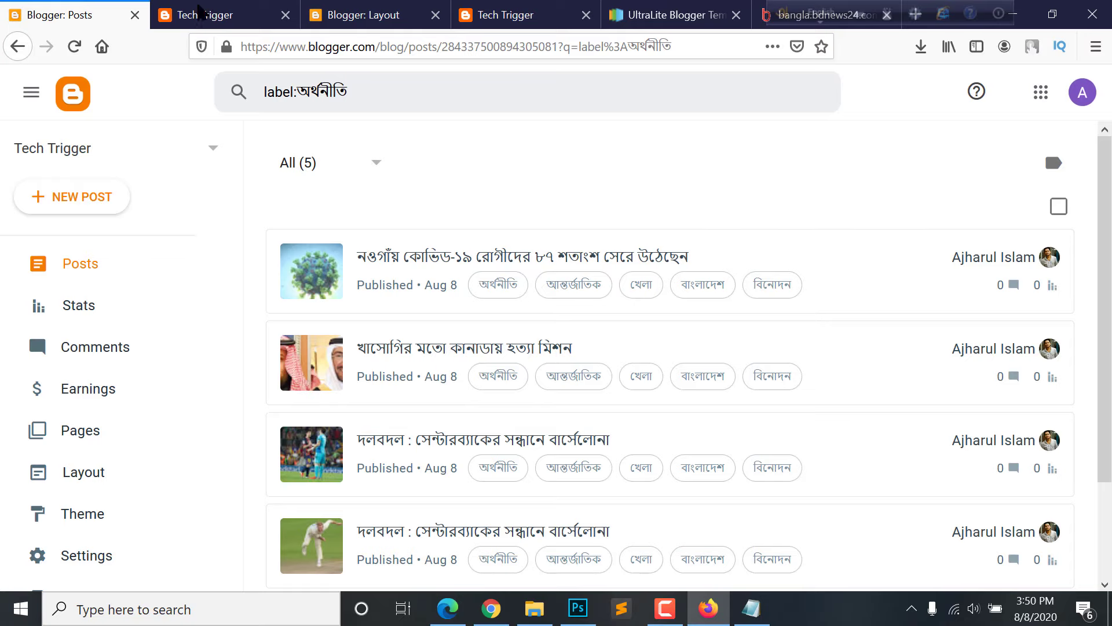
click(417, 12)
scroll(441, 416, down, 3)
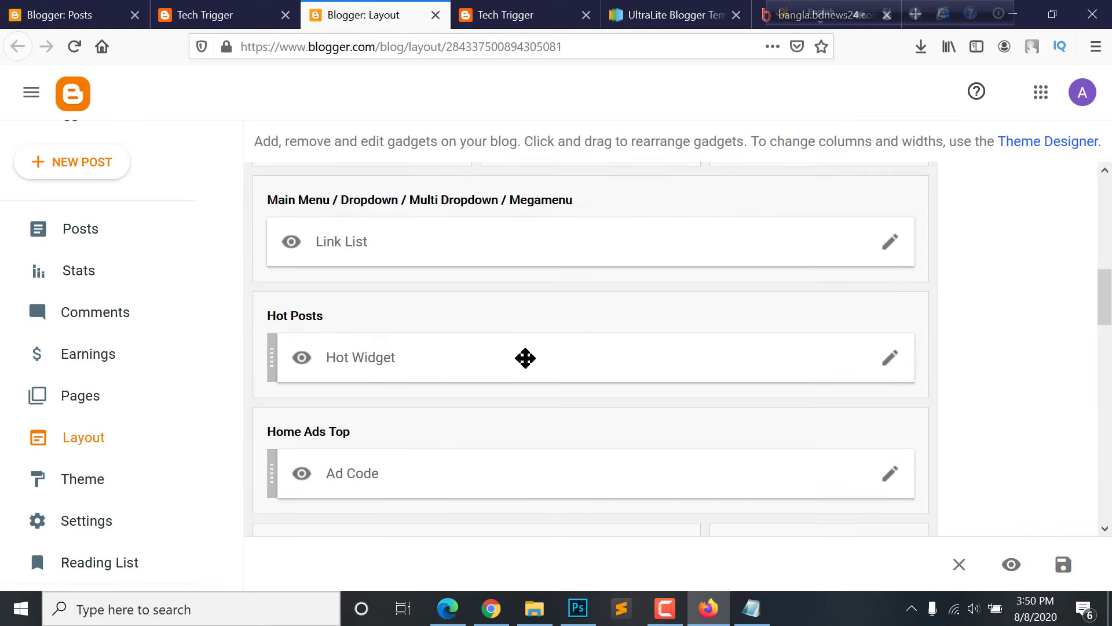
click(891, 357)
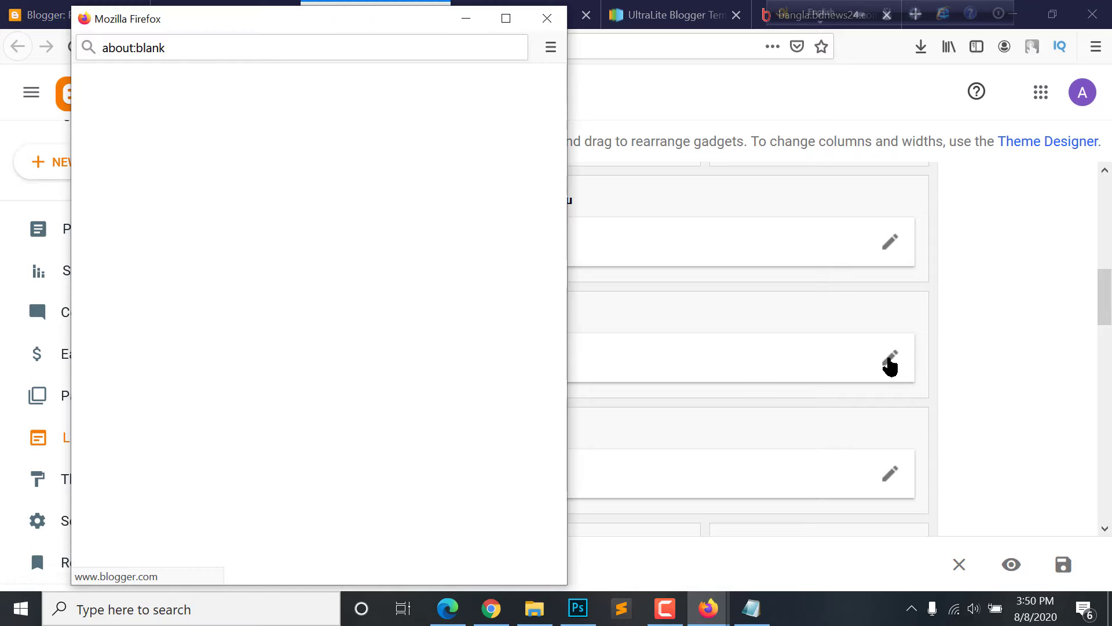
Examine the recent and hot-posts parts of the Hot Widget's content
mouse_move(150, 323)
mouse_down()
mouse_move(237, 324)
mouse_move(160, 328)
mouse_up()
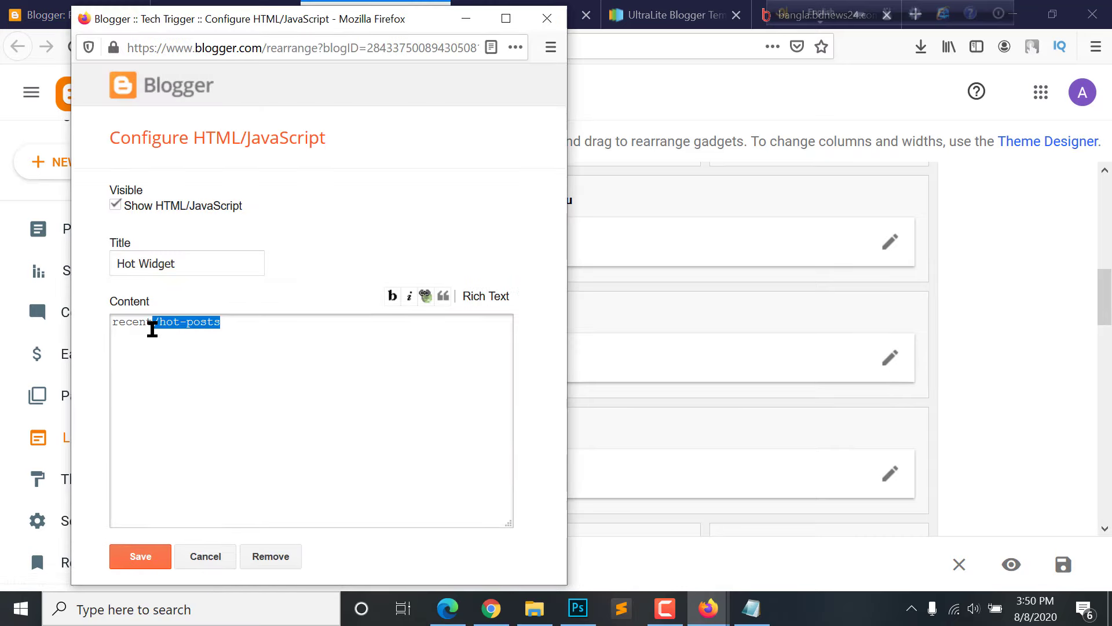
click(149, 321)
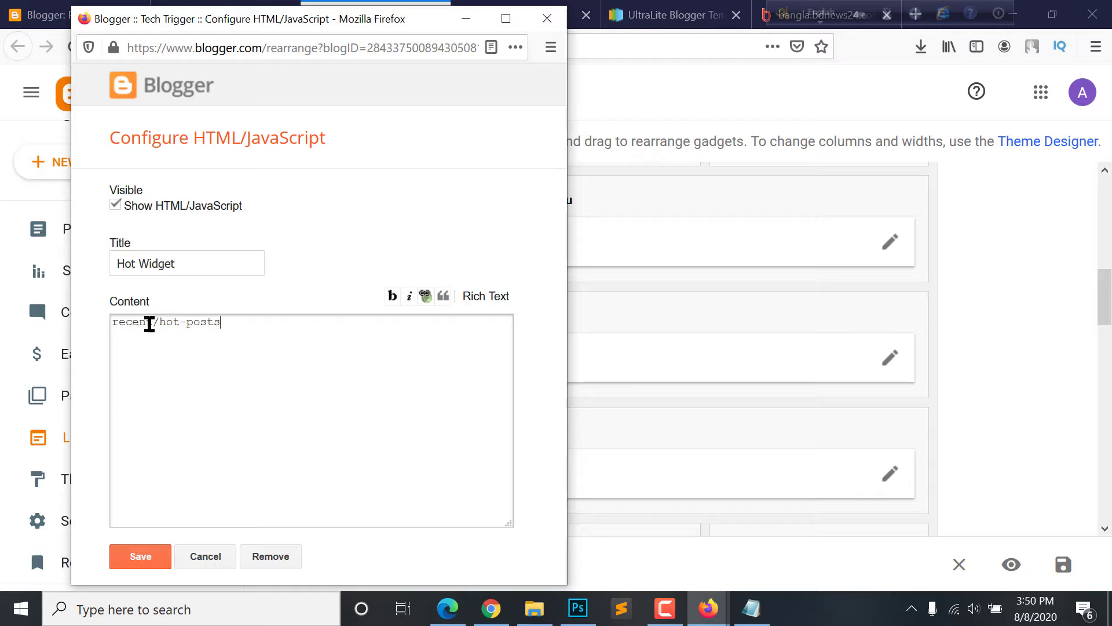
double_click(148, 322)
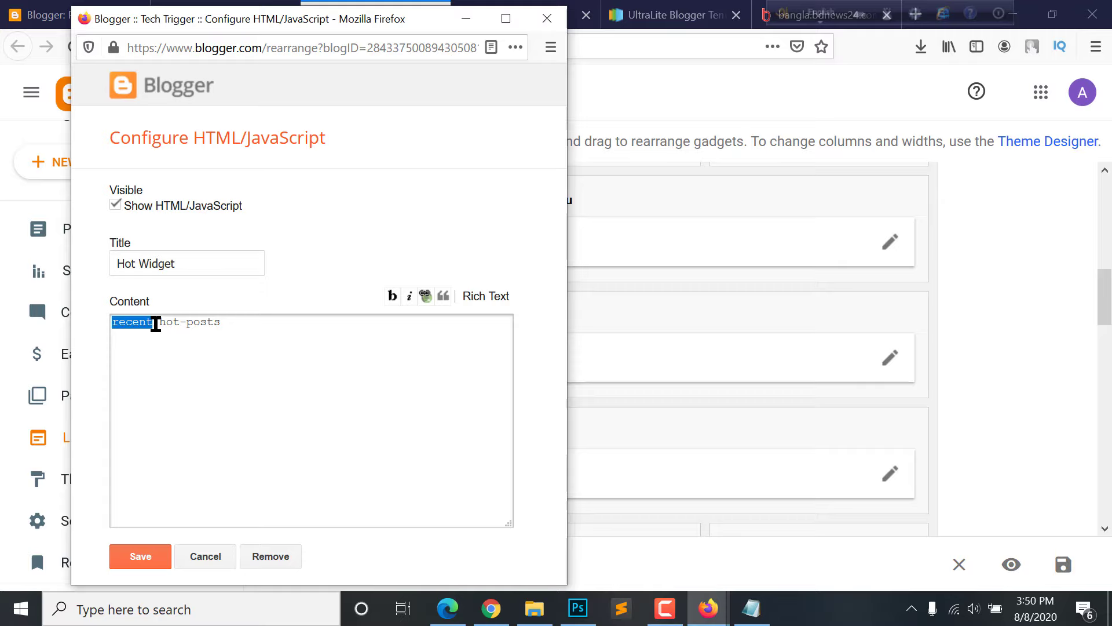
drag(156, 323, 101, 323)
click(145, 330)
double_click(115, 323)
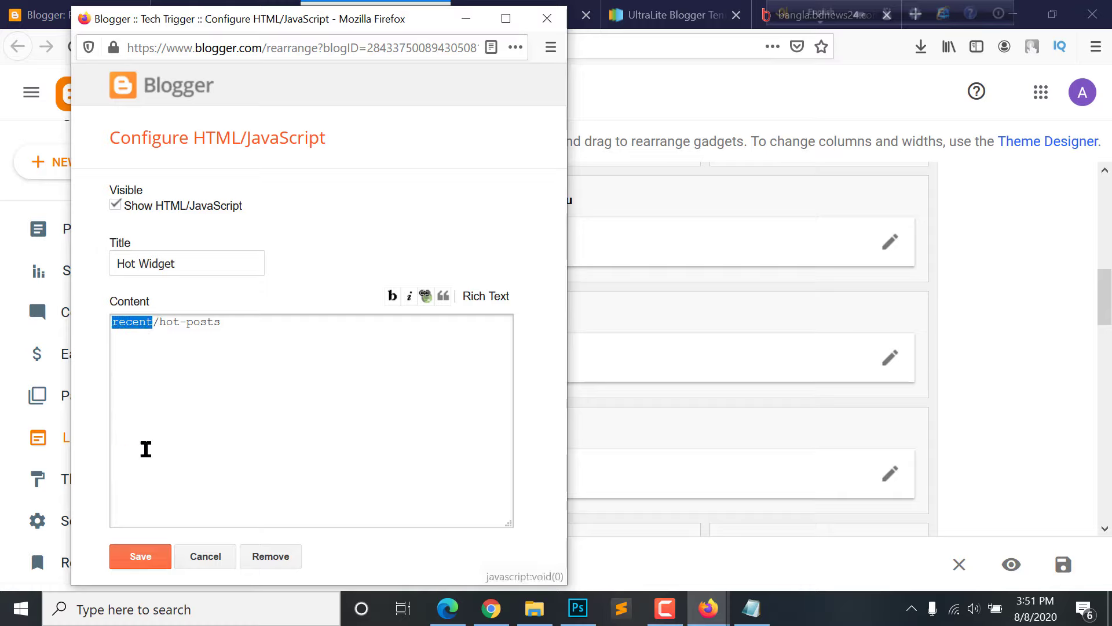
Save the Hot Widget gadget with the content recent/hot-posts and view the hot posts section on the blog
click(142, 566)
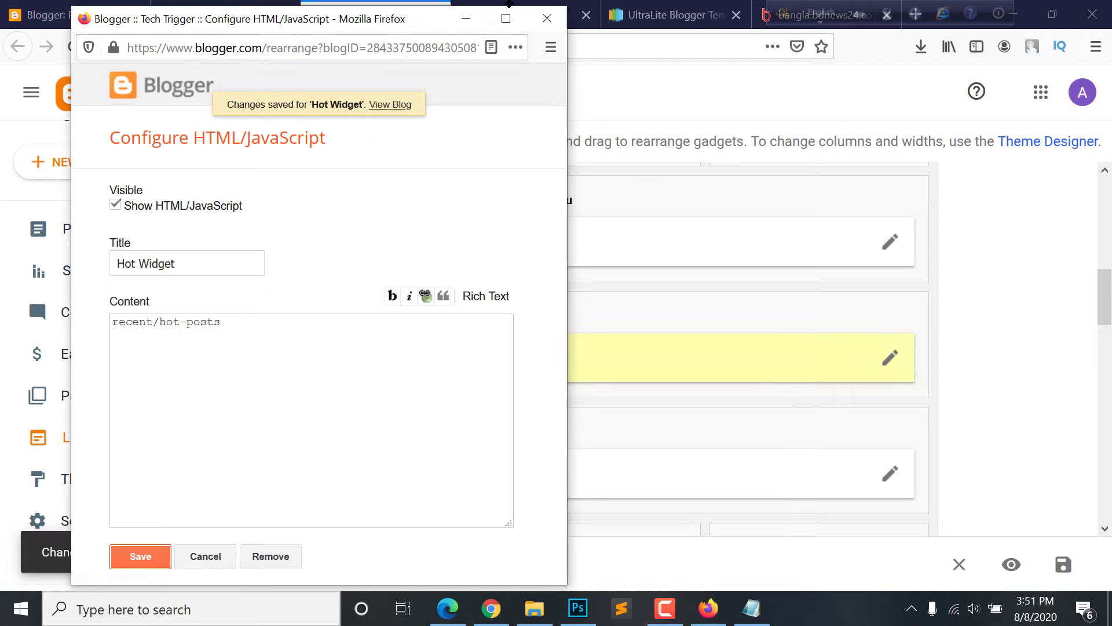
click(555, 9)
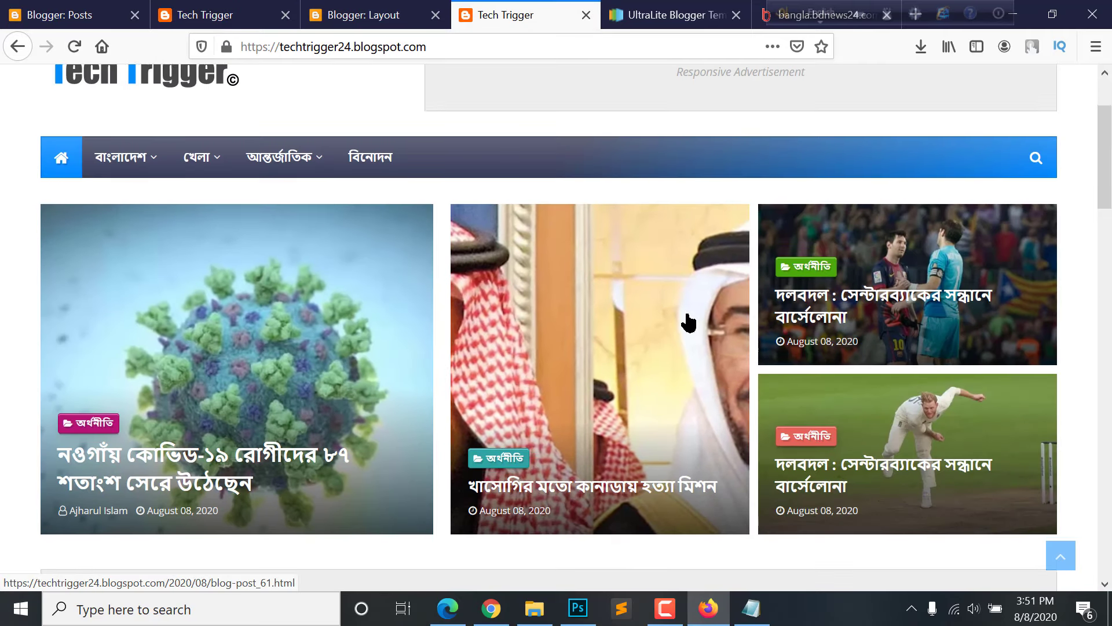
scroll(690, 321, down, 3)
scroll(335, 332, up, 2)
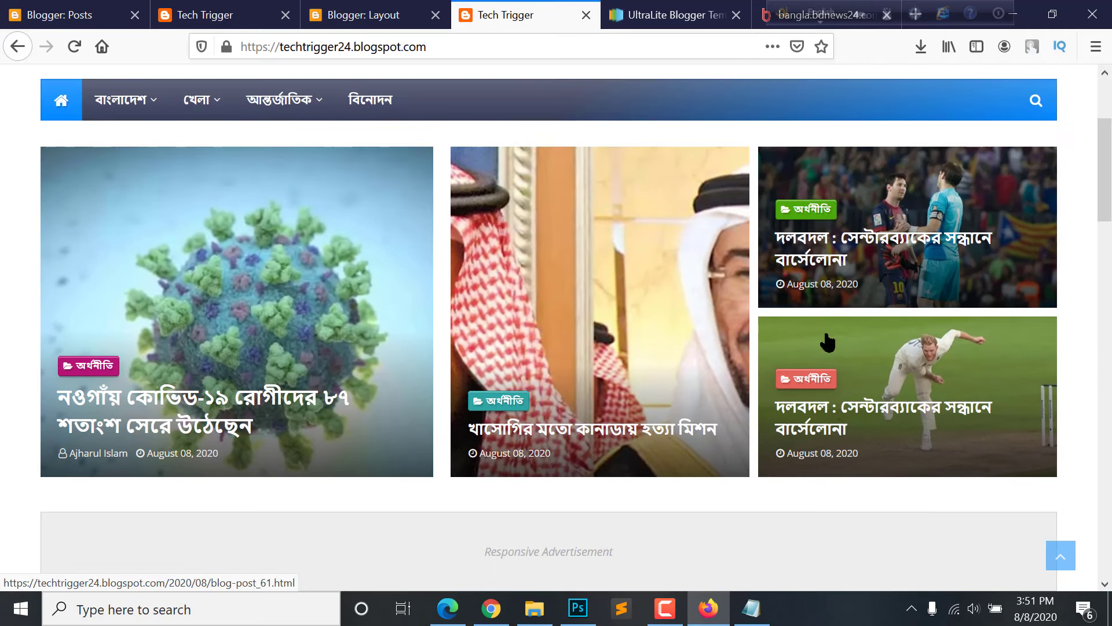
Switch to Edge, examine the Hot Posts widget instructions in the UltraLite template setup guide, and return to the blog in Firefox
click(447, 608)
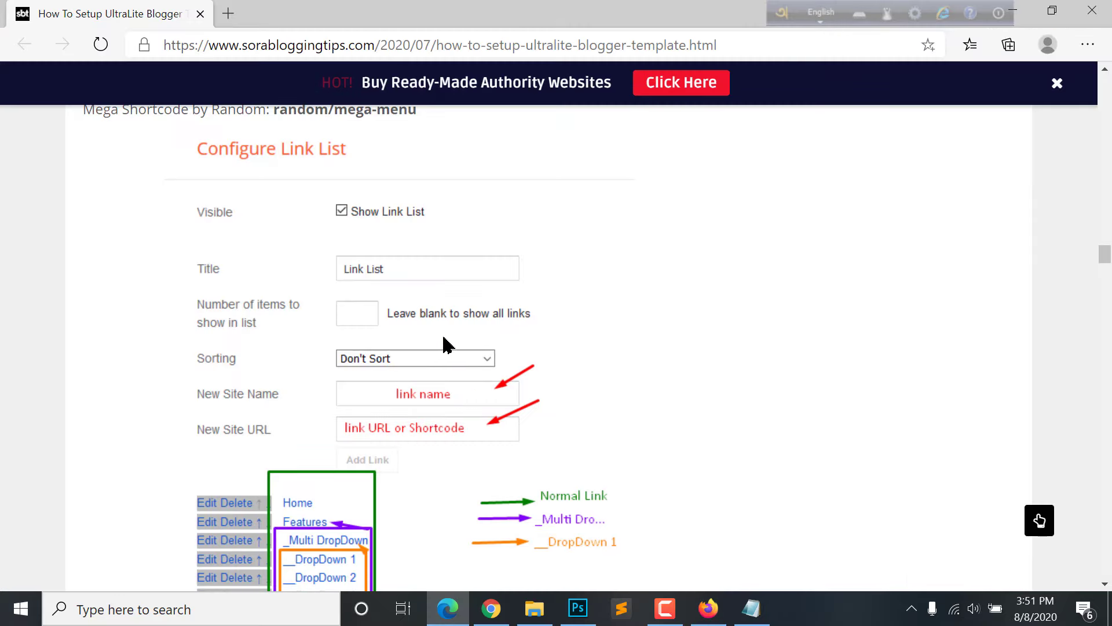
scroll(450, 343, down, 5)
scroll(450, 342, up, 12)
scroll(450, 339, down, 5)
scroll(446, 330, down, 15)
scroll(446, 331, up, 1)
scroll(348, 272, down, 1)
scroll(281, 305, up, 2)
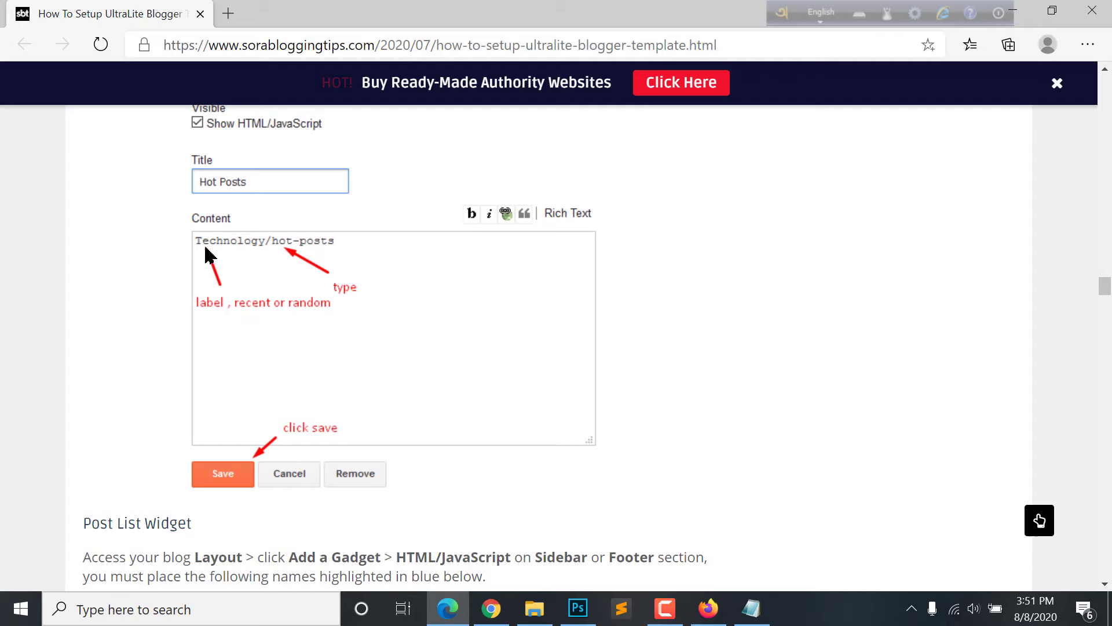
scroll(232, 313, down, 1)
key(alt+Tab)
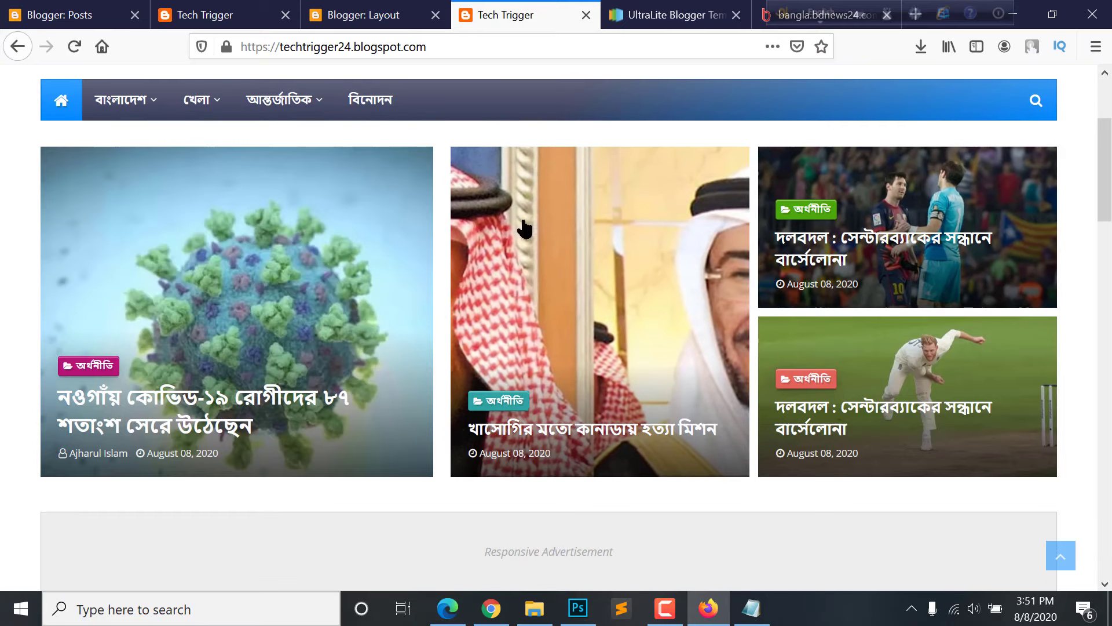
Check the blog's advertisement area below the hot posts, and inspect the Home Ads Top Ad Code gadget's HTML without saving
scroll(278, 347, down, 4)
scroll(253, 353, down, 1)
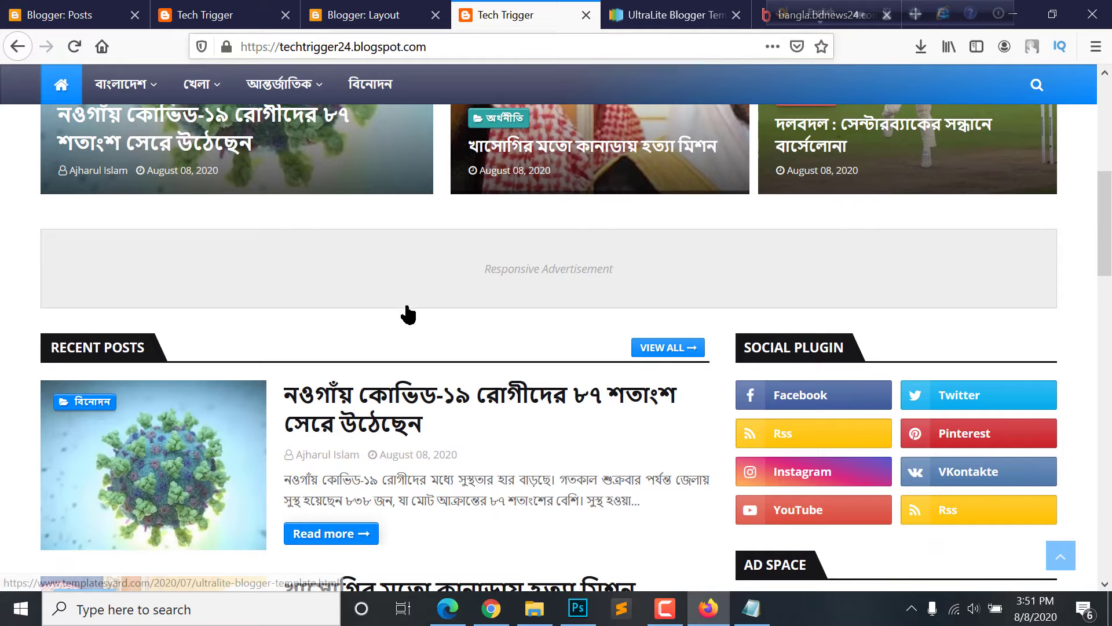
click(378, 10)
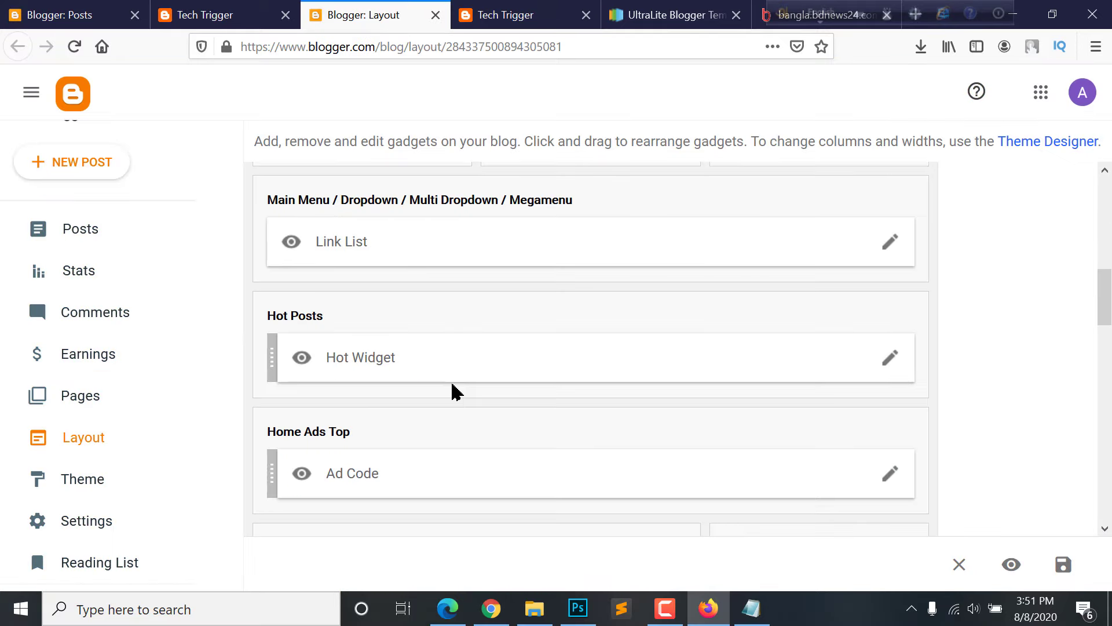
scroll(456, 392, down, 2)
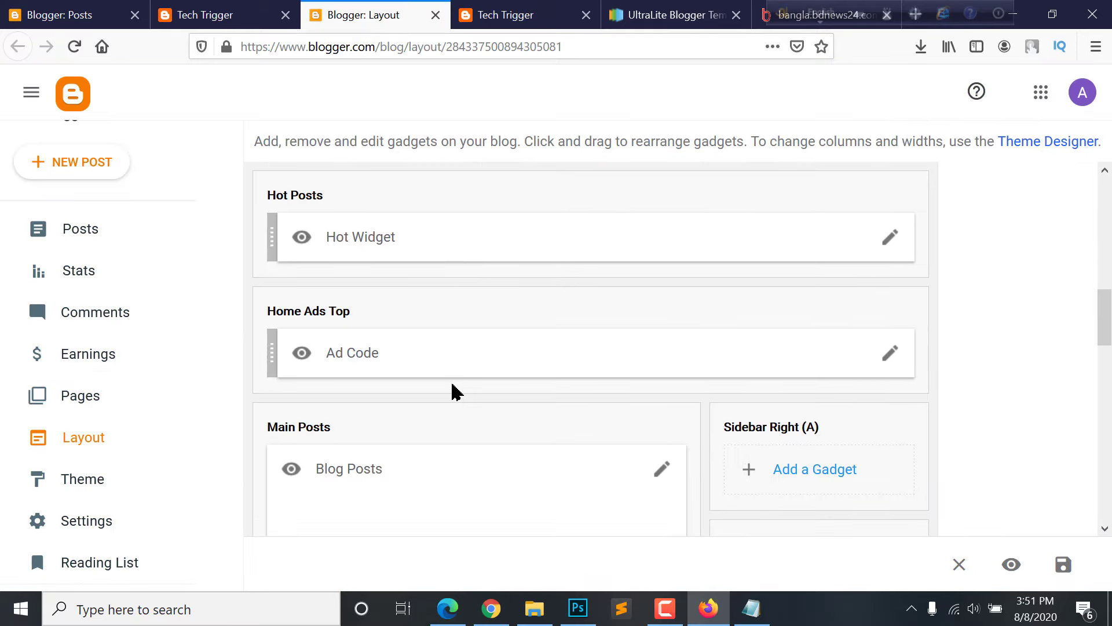
click(892, 352)
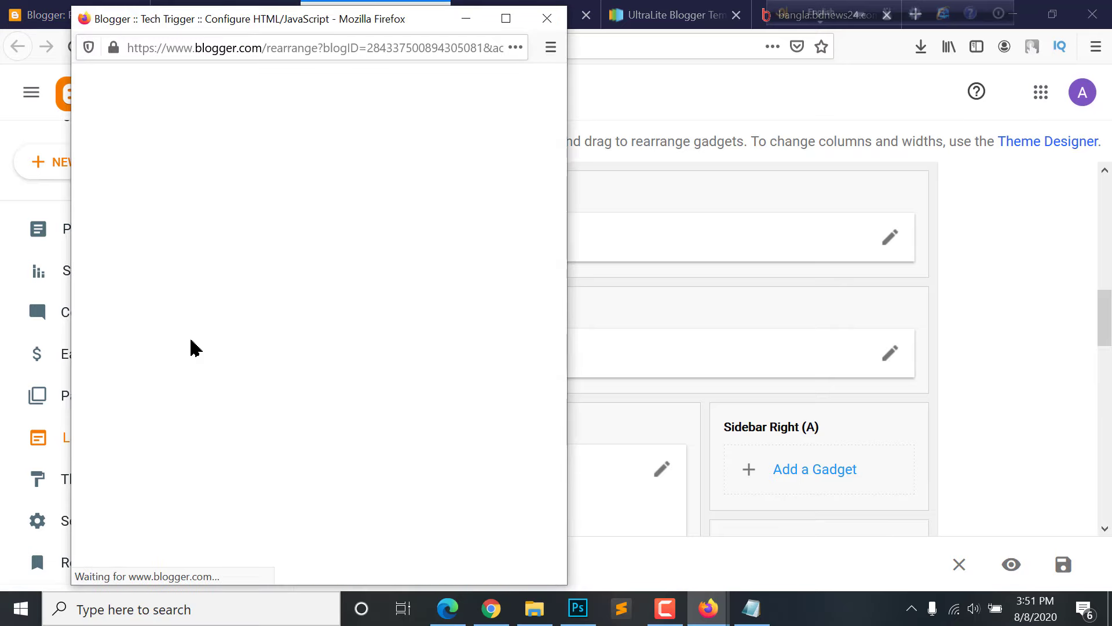
drag(214, 514, 90, 316)
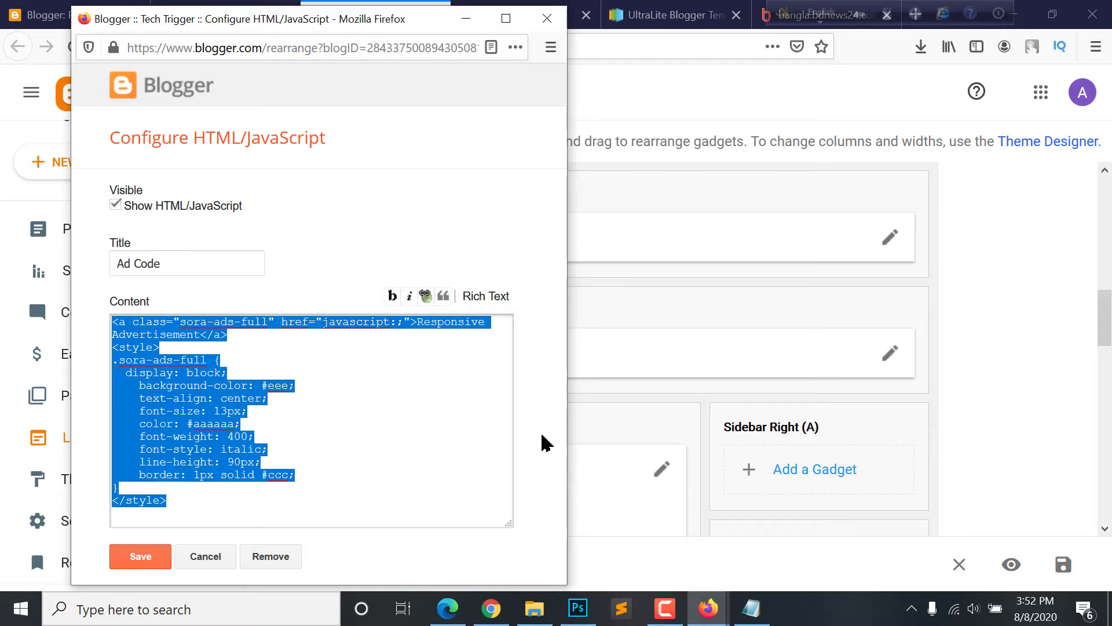
click(344, 437)
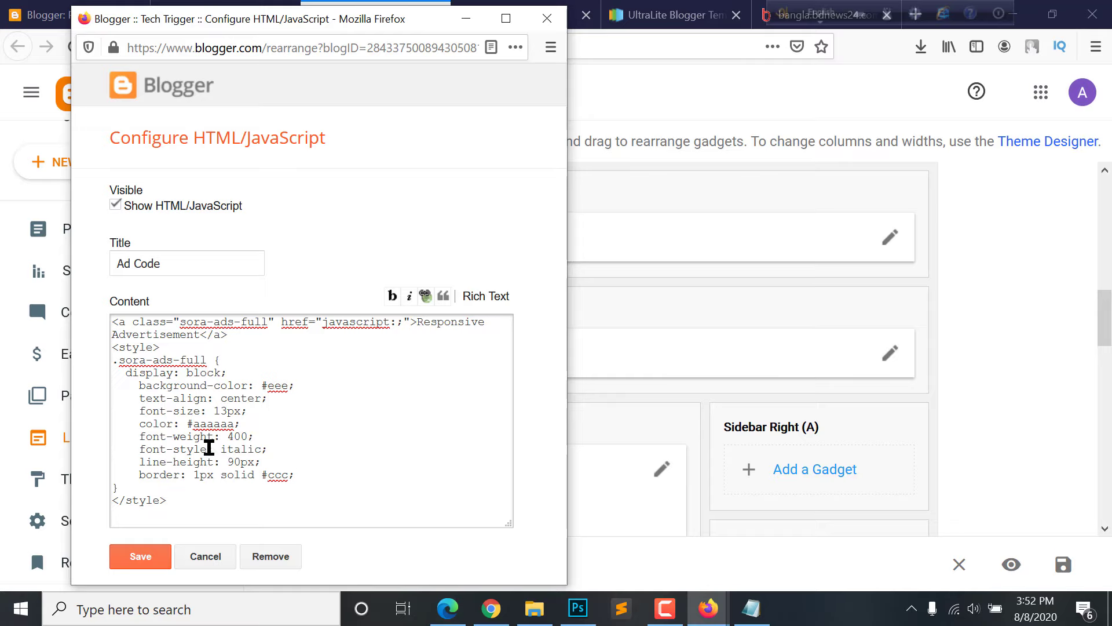
drag(166, 504, 76, 326)
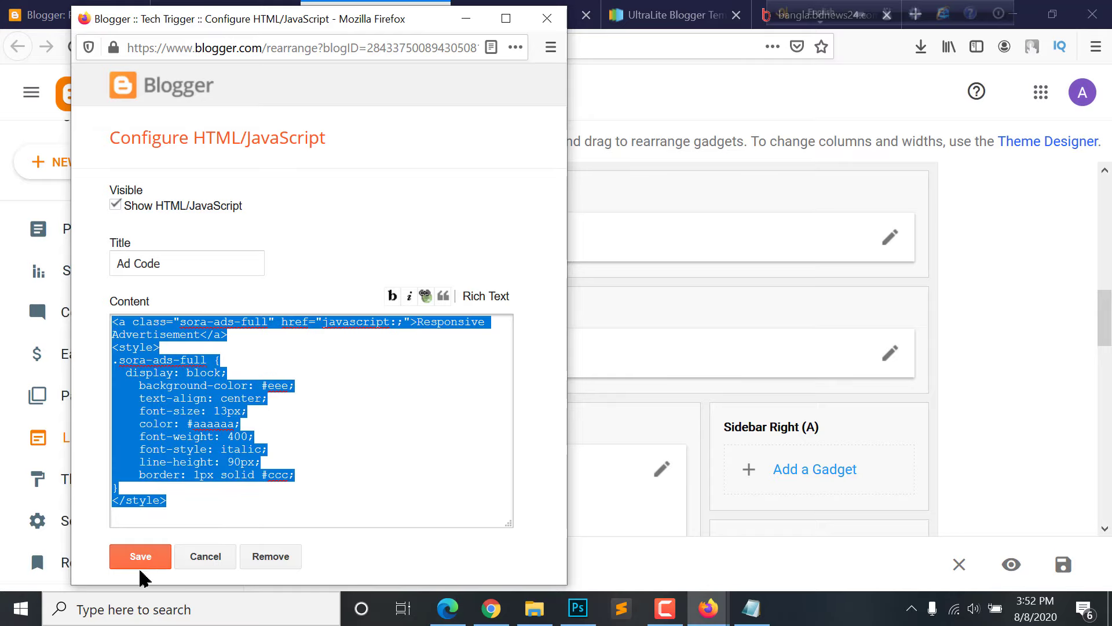
click(204, 557)
Review the options of the Blog Posts gadget in the Main Posts section without saving, and return to the blog
scroll(365, 280, down, 1)
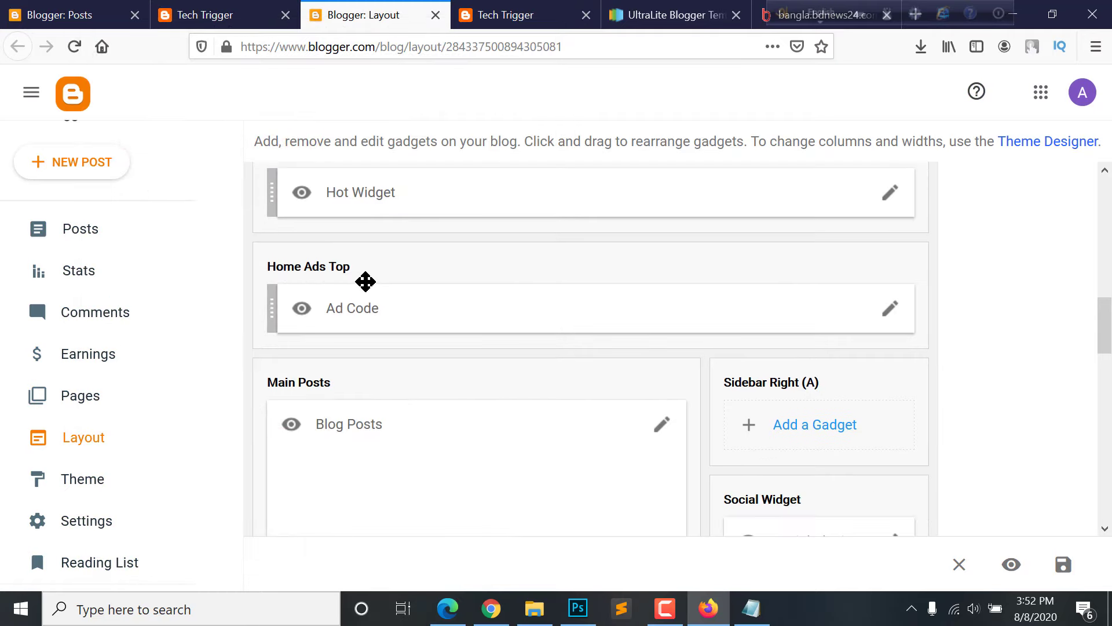
scroll(767, 294, down, 3)
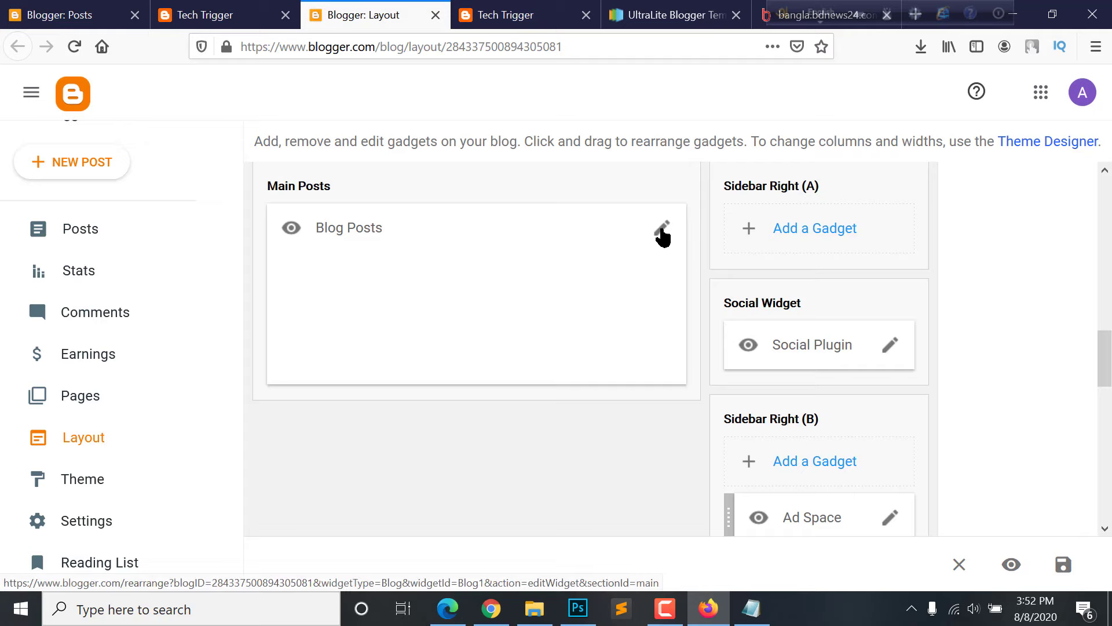
click(661, 232)
scroll(230, 268, down, 5)
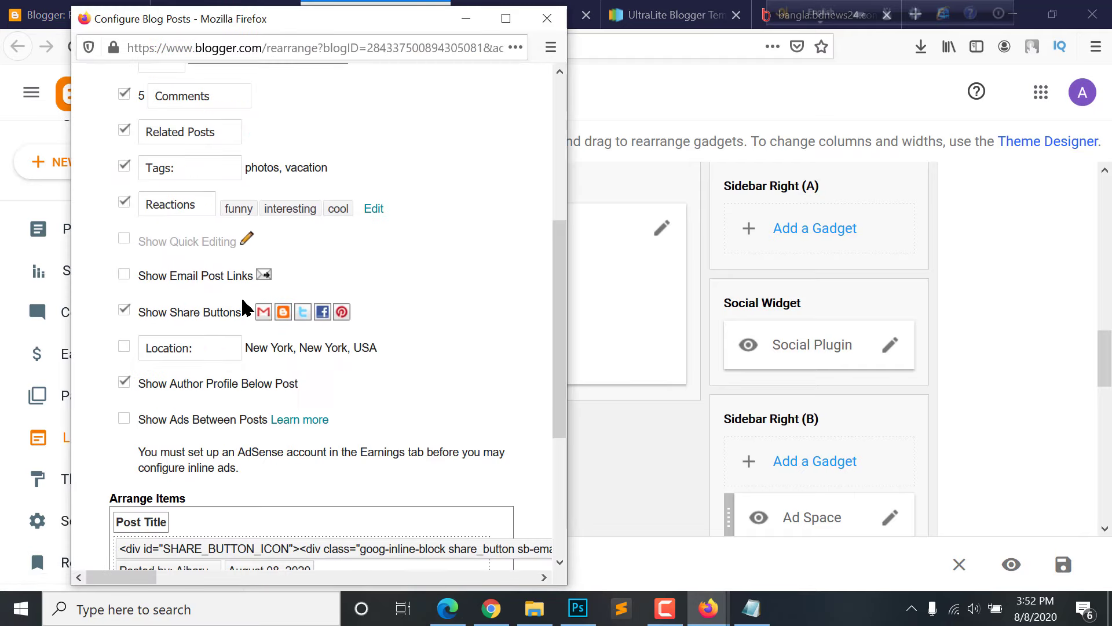
scroll(275, 250, up, 6)
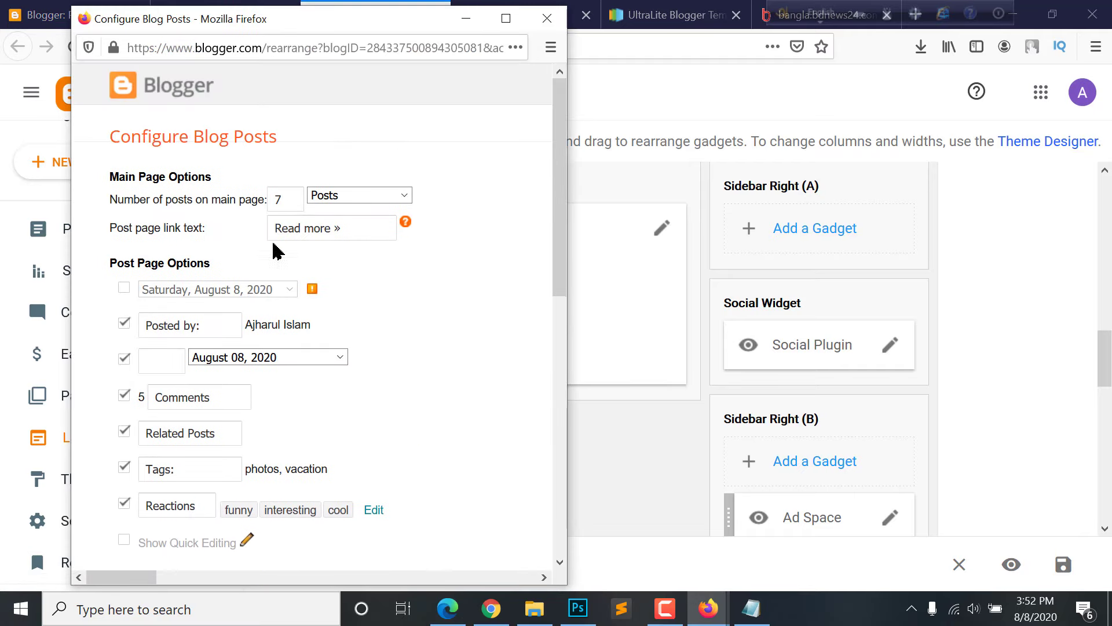
click(561, 8)
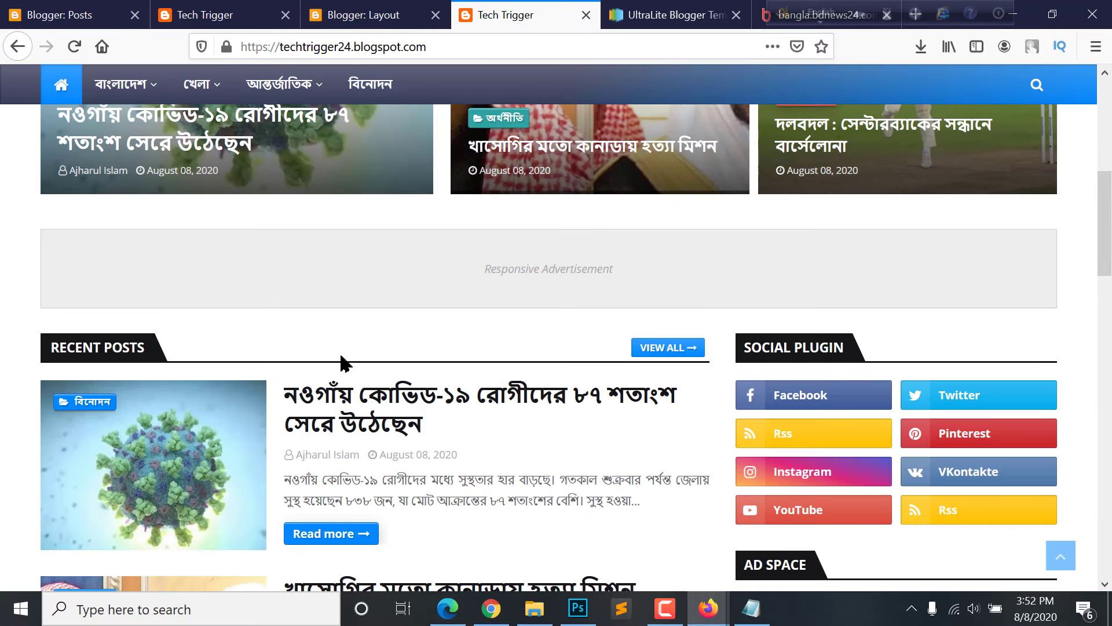
Examine the Recent Posts list on the blog's home page down to its page number and footer
scroll(339, 313, down, 3)
scroll(339, 325, down, 10)
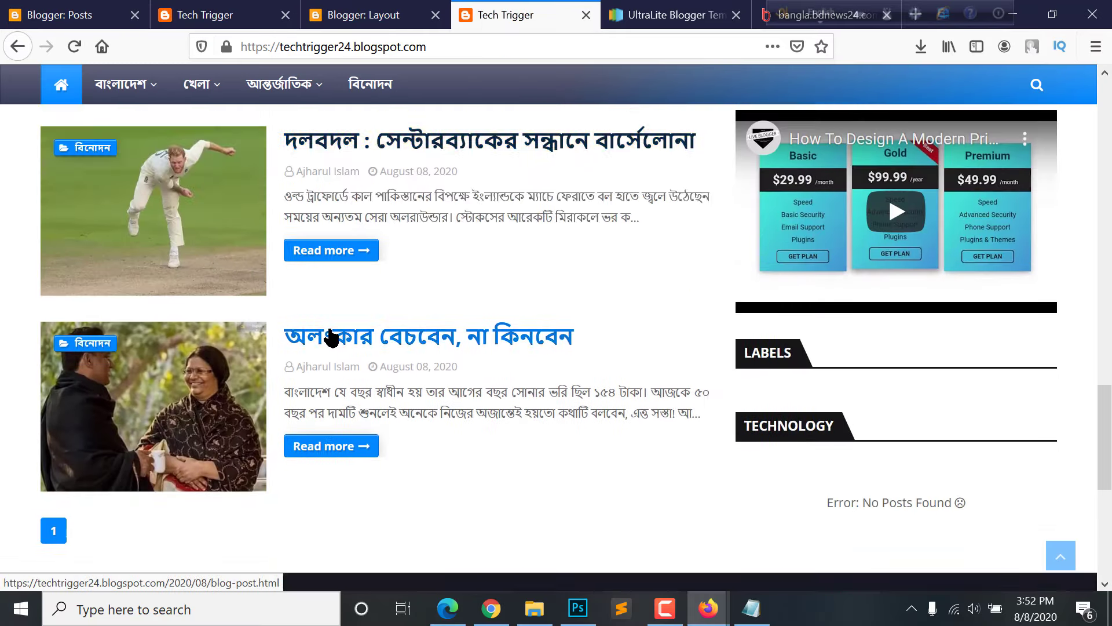
scroll(268, 372, up, 10)
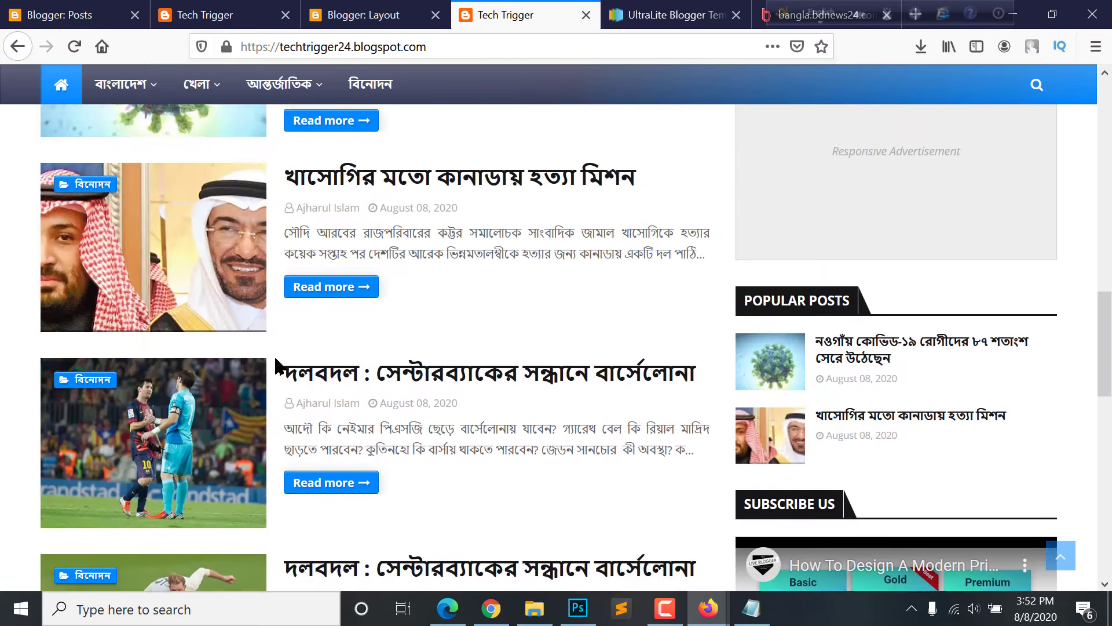
scroll(320, 261, down, 8)
scroll(325, 325, up, 7)
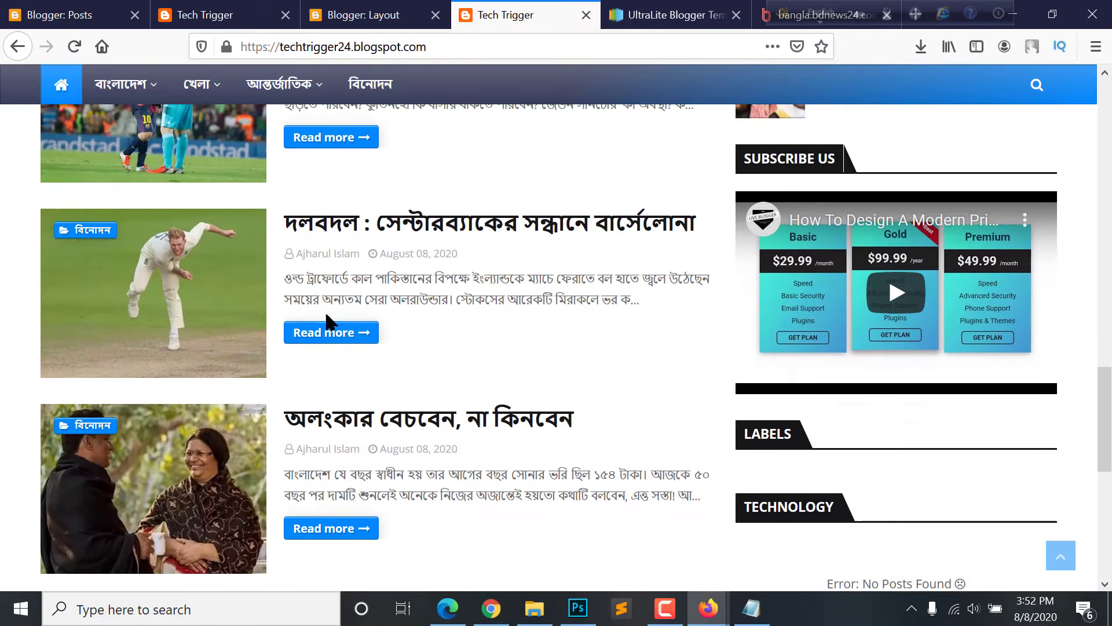
scroll(313, 229, down, 9)
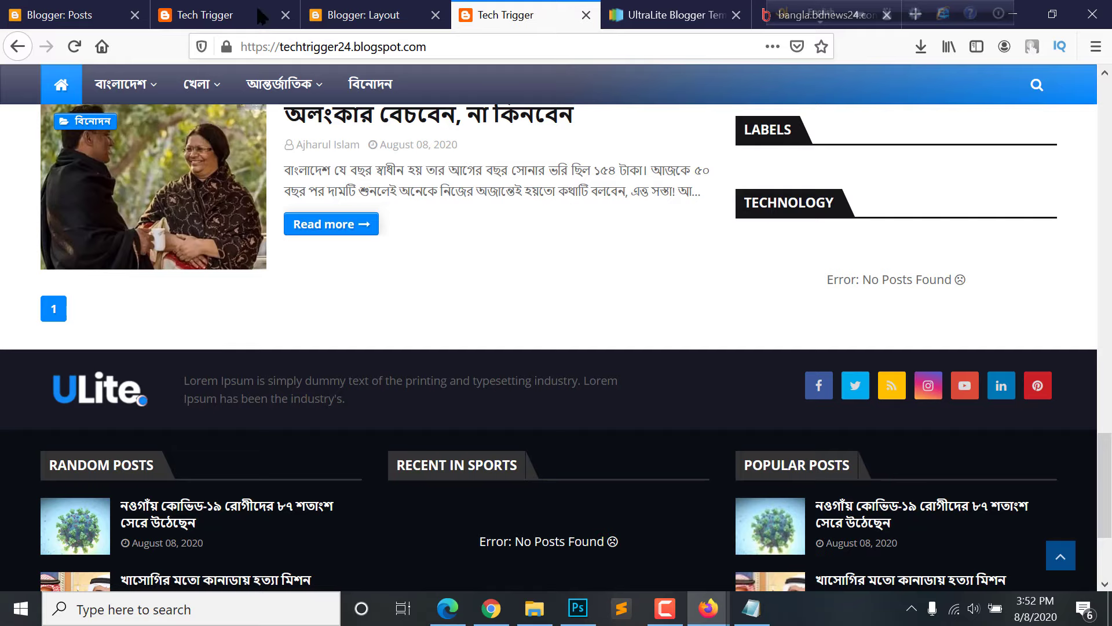
Set the Blog Posts gadget's number of posts on the main page to 4 and save the gadget
click(347, 10)
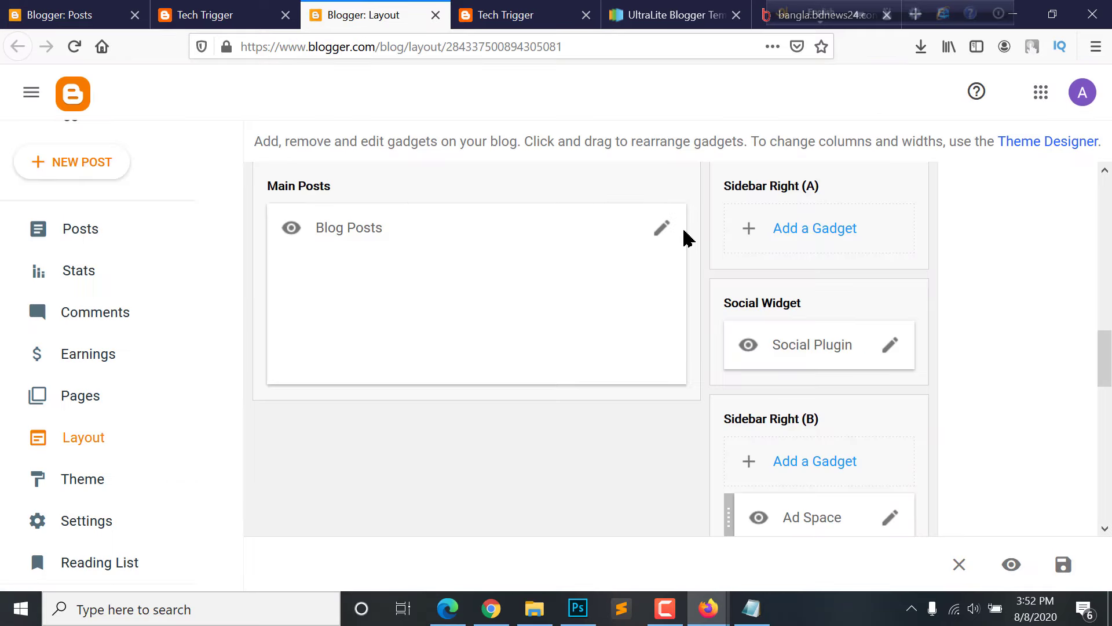
click(662, 228)
click(277, 202)
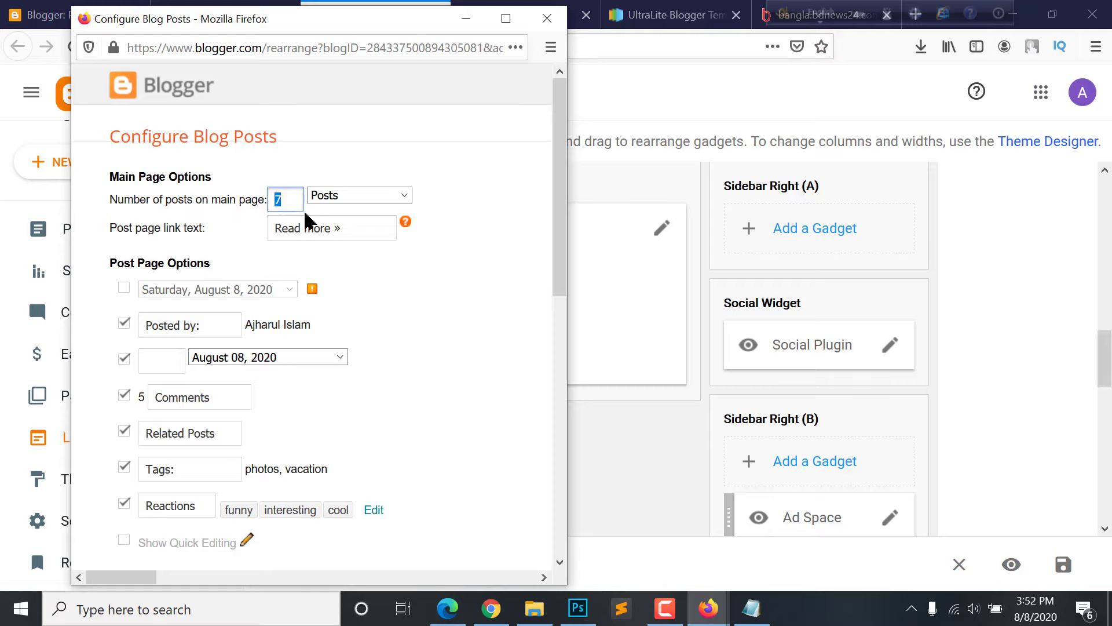
scroll(458, 232, down, 1)
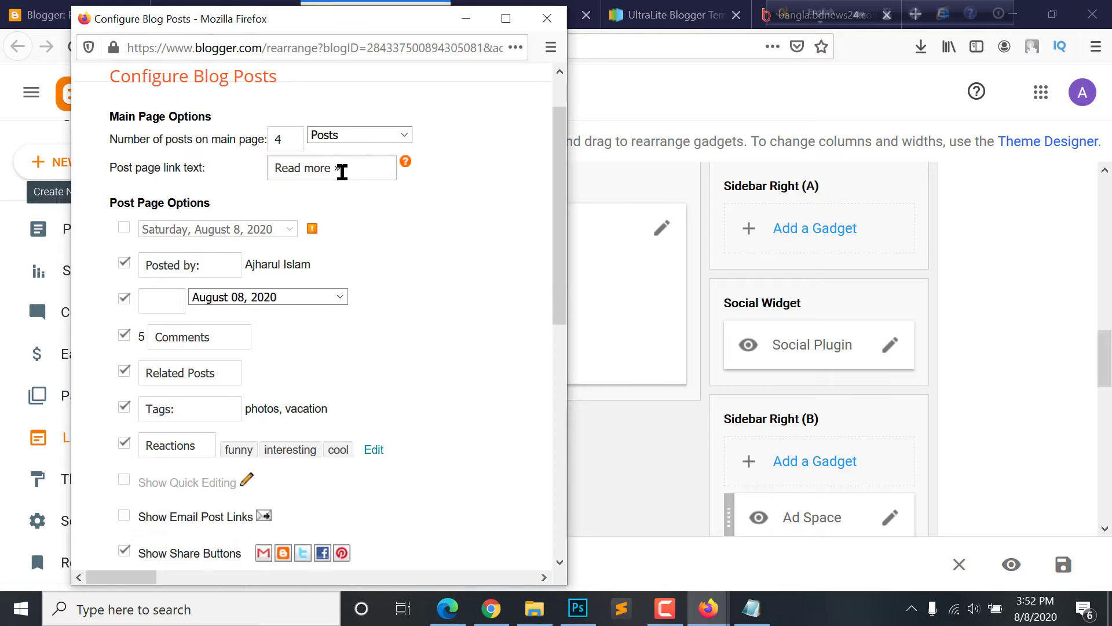
scroll(310, 291, down, 3)
scroll(142, 191, up, 2)
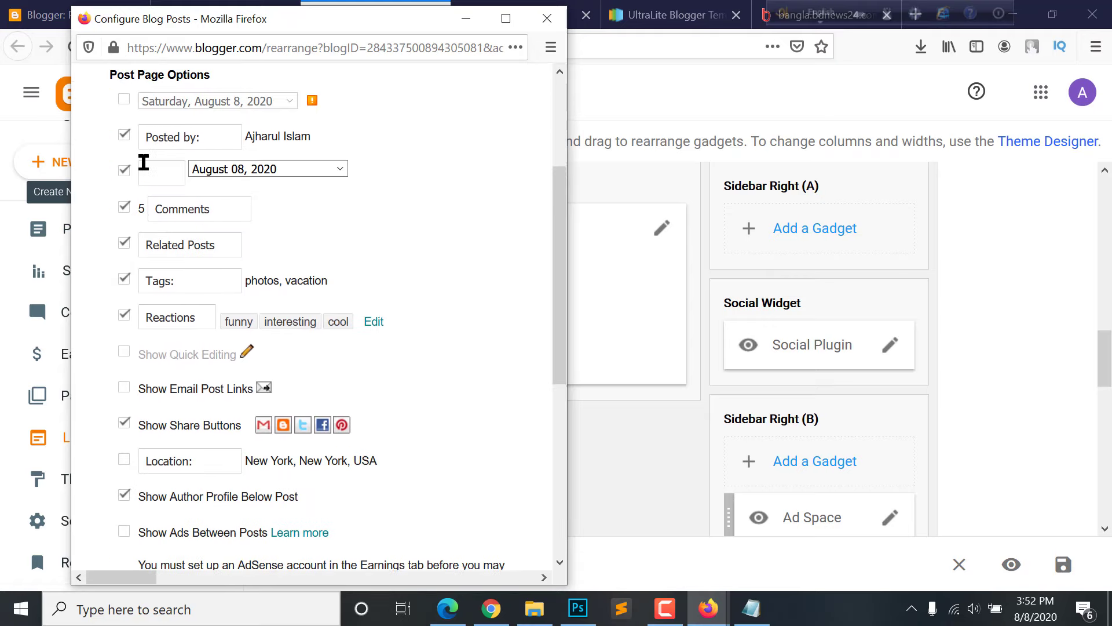
scroll(162, 247, down, 1)
scroll(162, 246, down, 6)
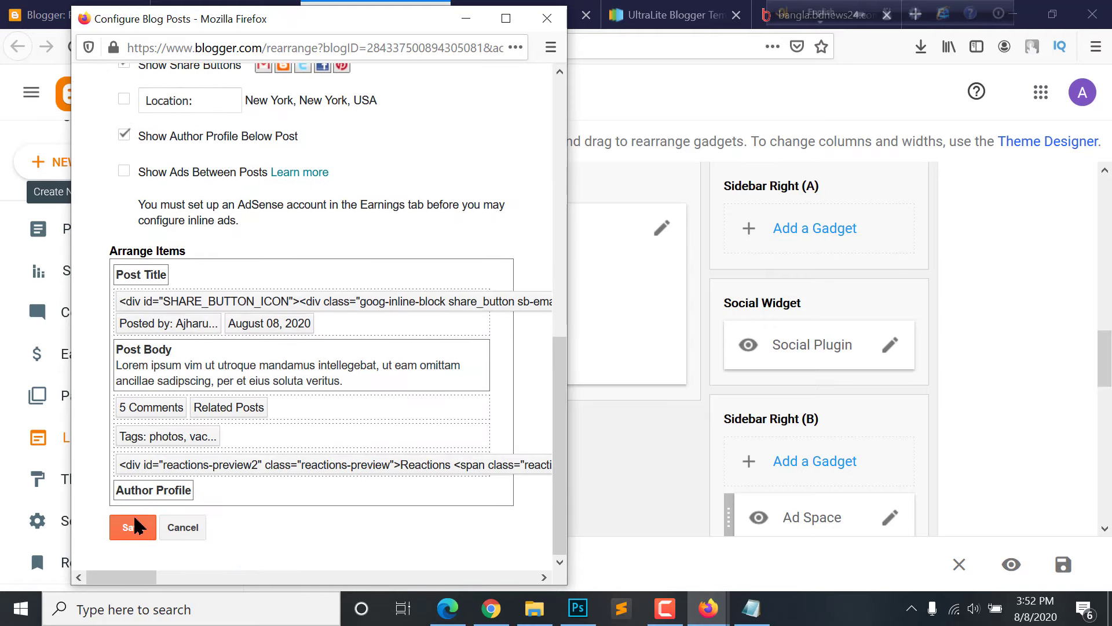
click(131, 528)
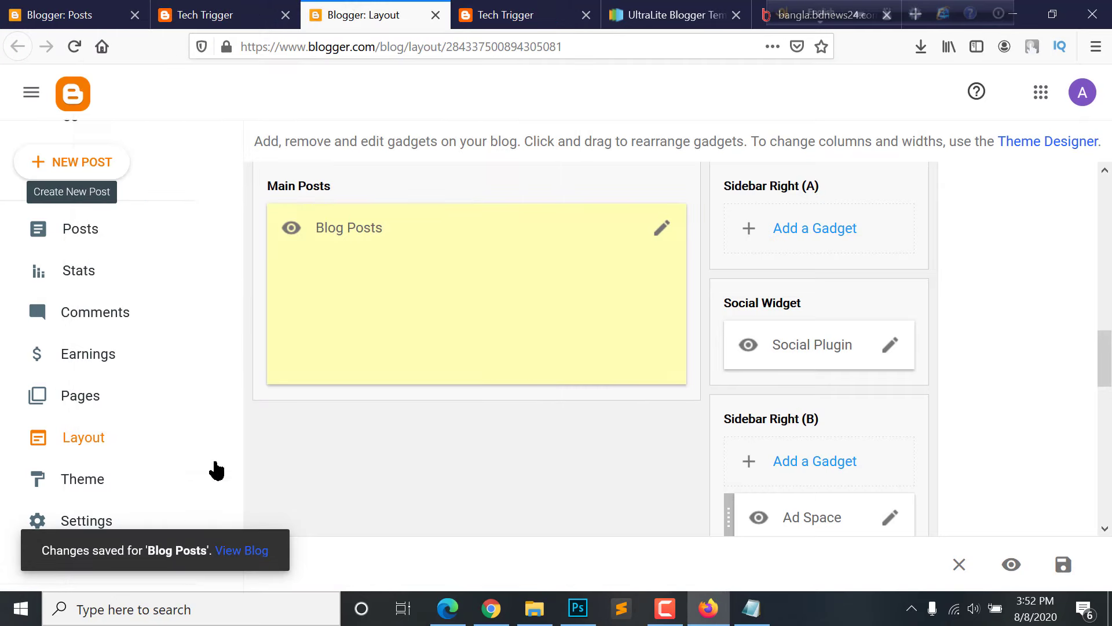
Reload the blog's home page and examine how many entries the Recent Posts list shows
click(488, 7)
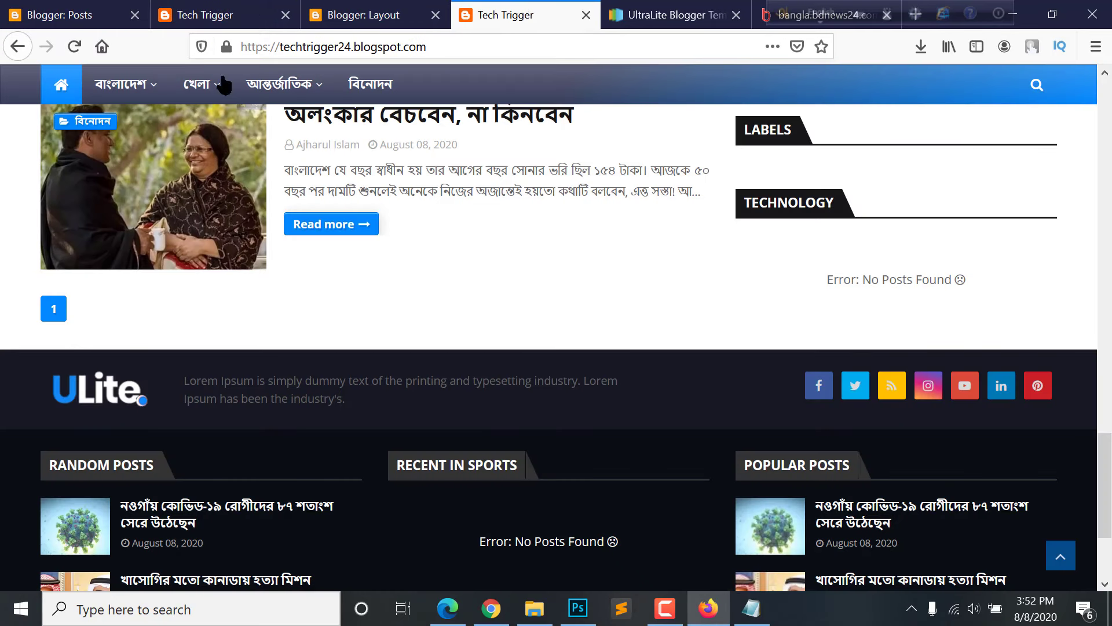
click(74, 46)
scroll(224, 290, up, 13)
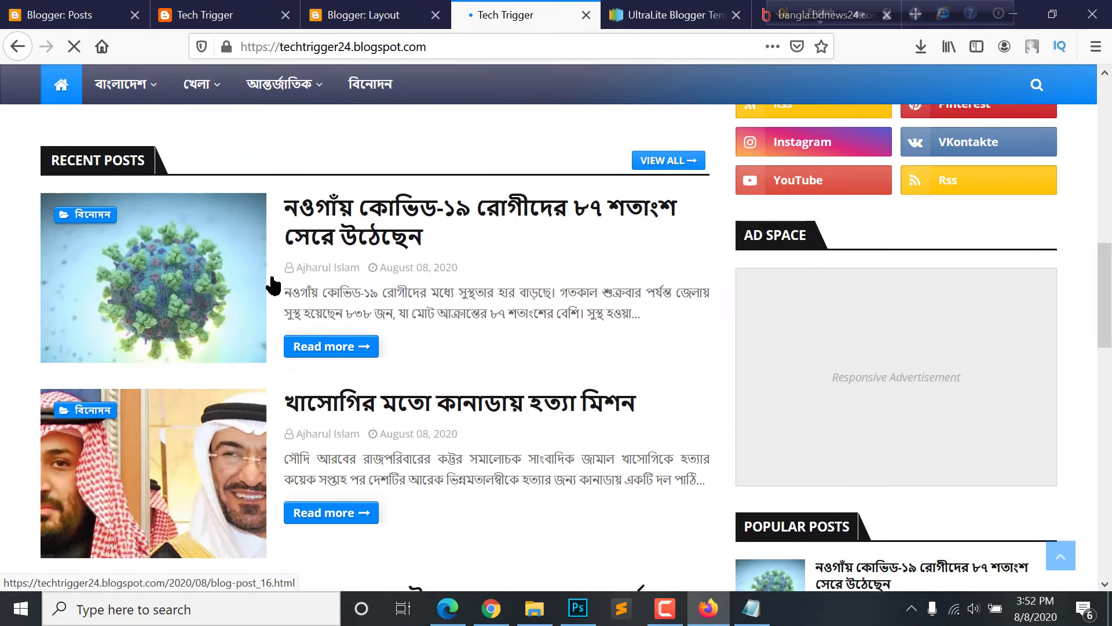
scroll(417, 255, down, 7)
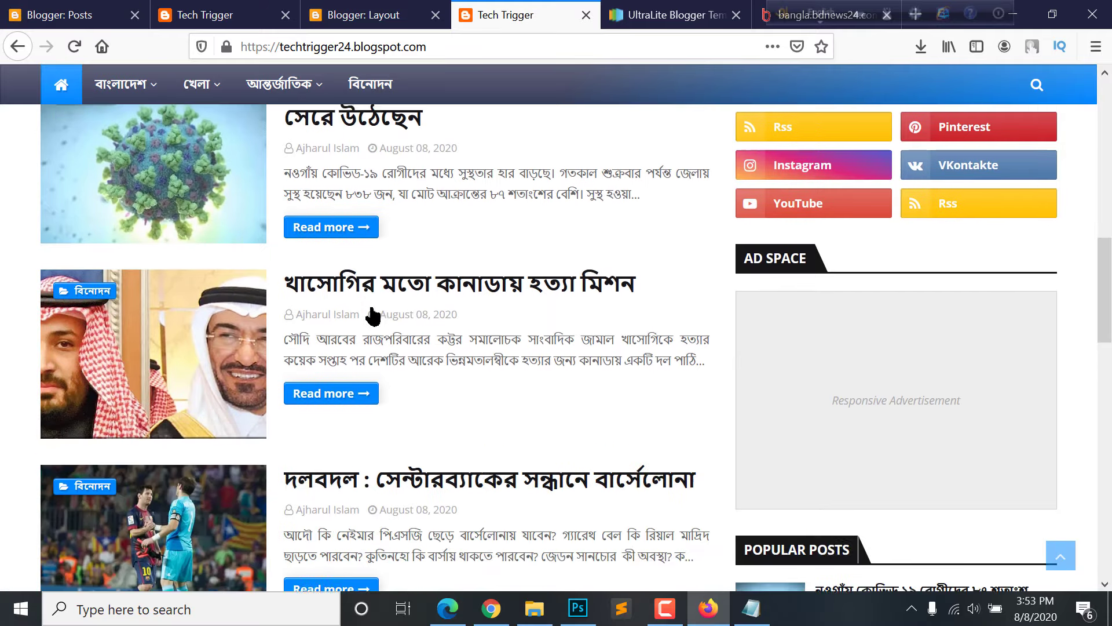
scroll(371, 315, down, 4)
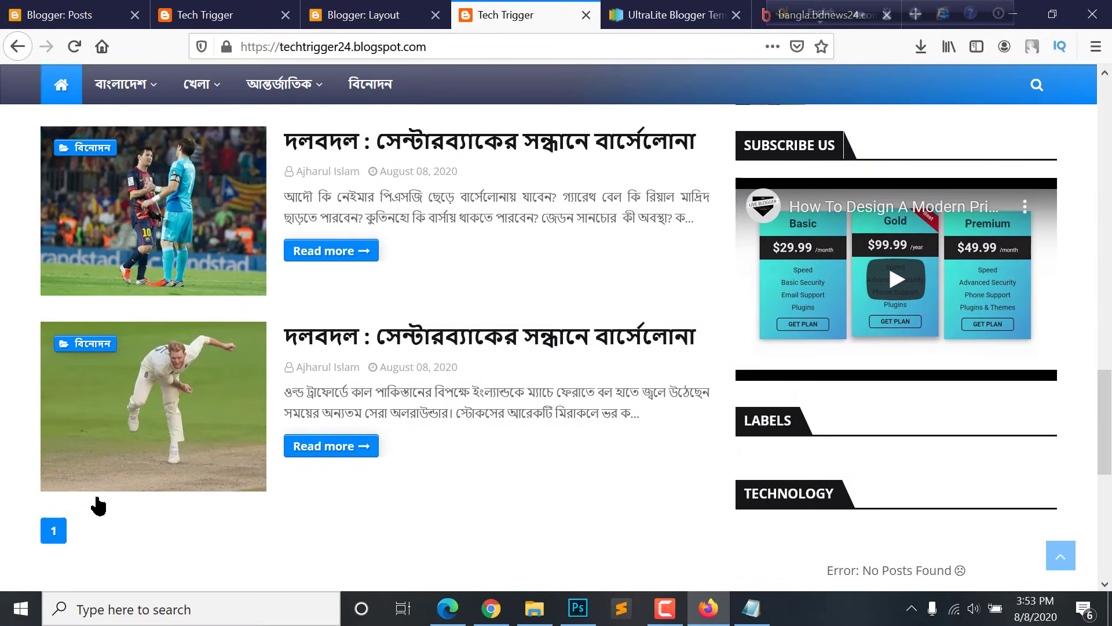
scroll(111, 502, up, 5)
scroll(126, 491, up, 4)
scroll(136, 392, down, 11)
scroll(164, 402, up, 8)
scroll(164, 407, up, 6)
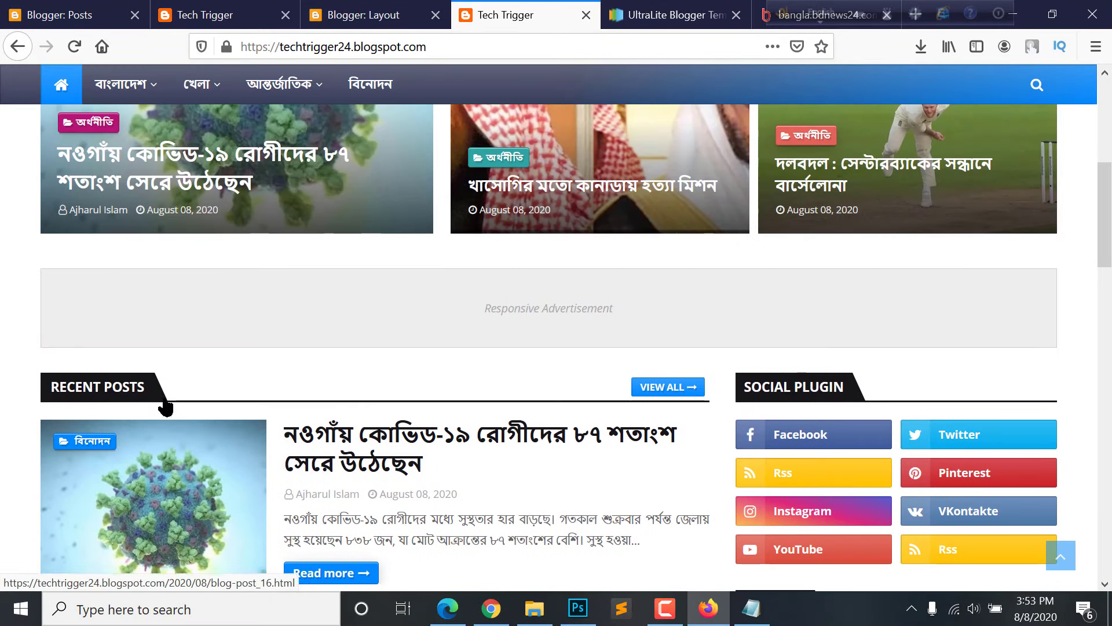
Reopen the Blog Posts gadget in the layout, edit the number of posts on the main page, and save the gadget
click(363, 14)
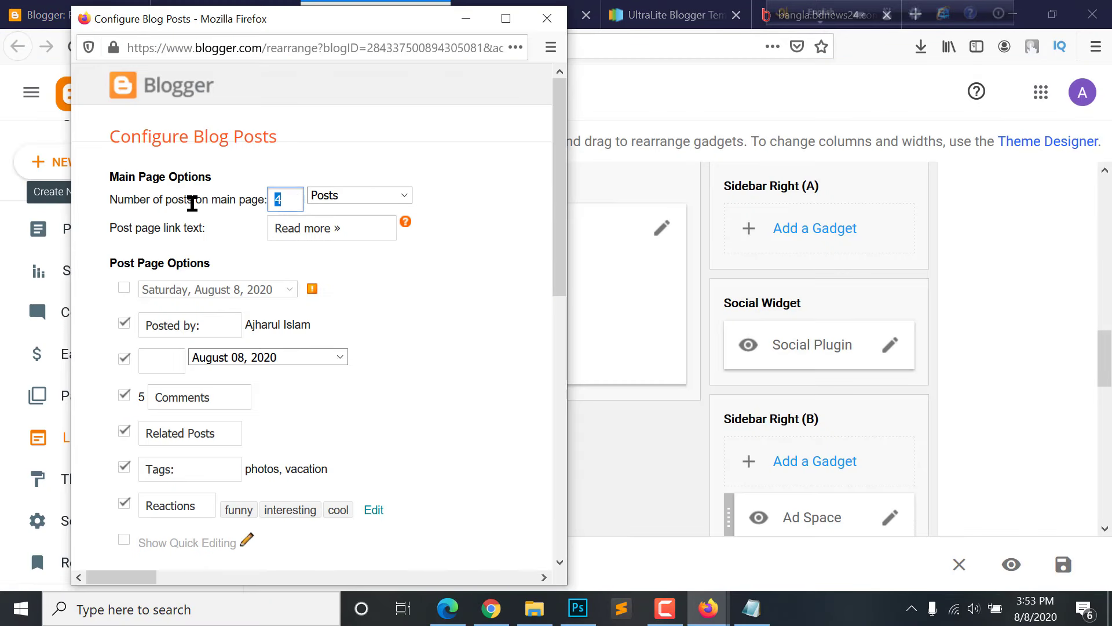
scroll(313, 289, down, 10)
click(62, 527)
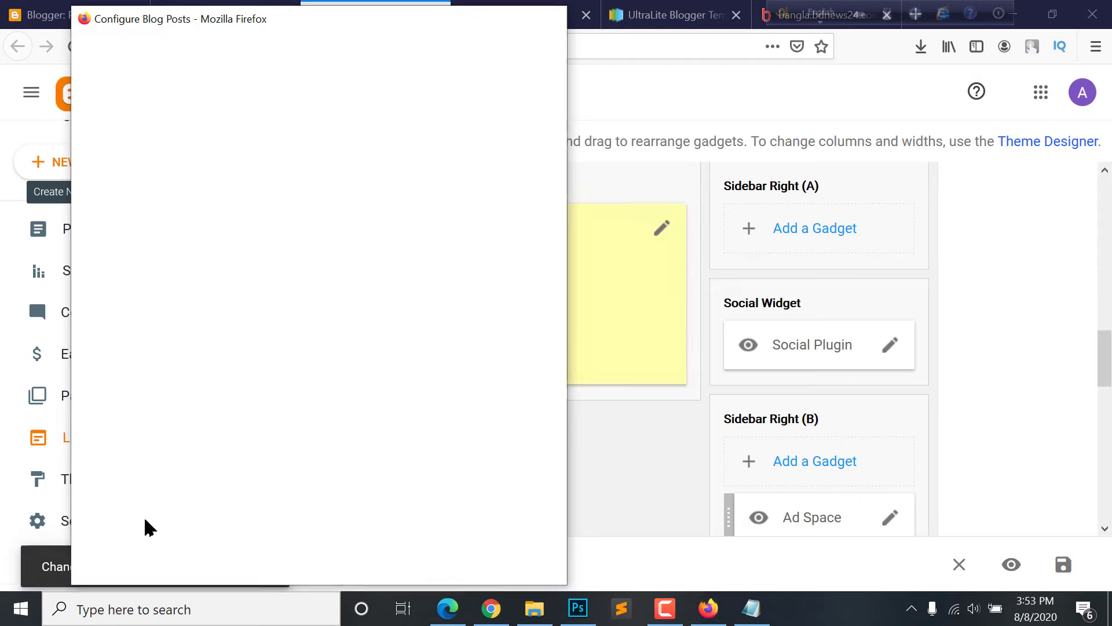
View the Recent Posts list and the Social Plugin section beside it on the blog's home page
scroll(714, 272, up, 4)
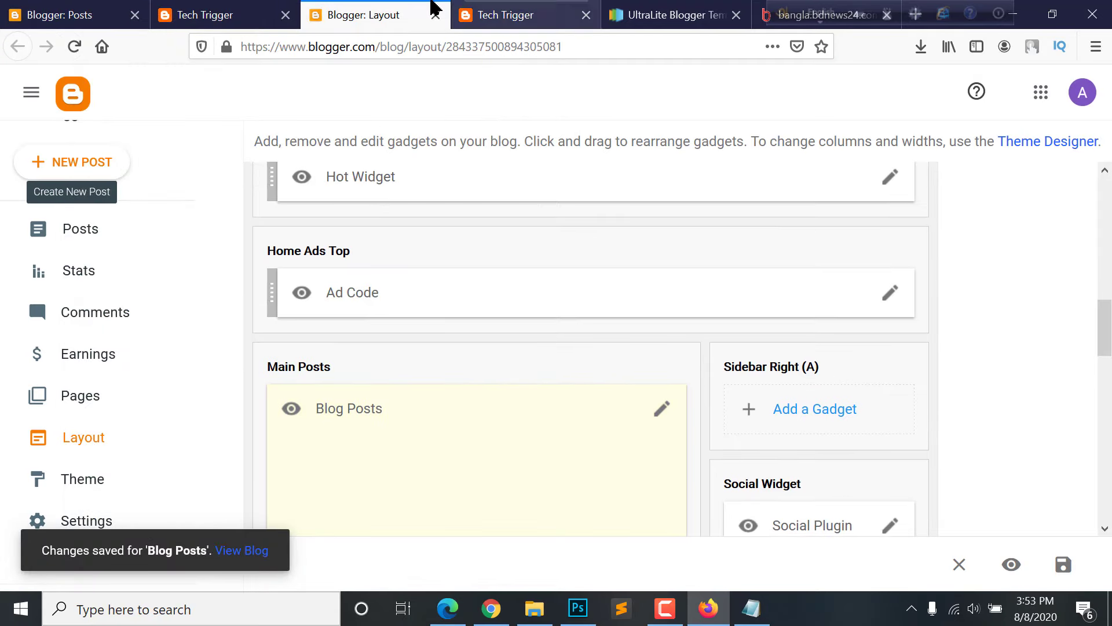
click(506, 14)
scroll(993, 354, down, 4)
scroll(834, 258, up, 2)
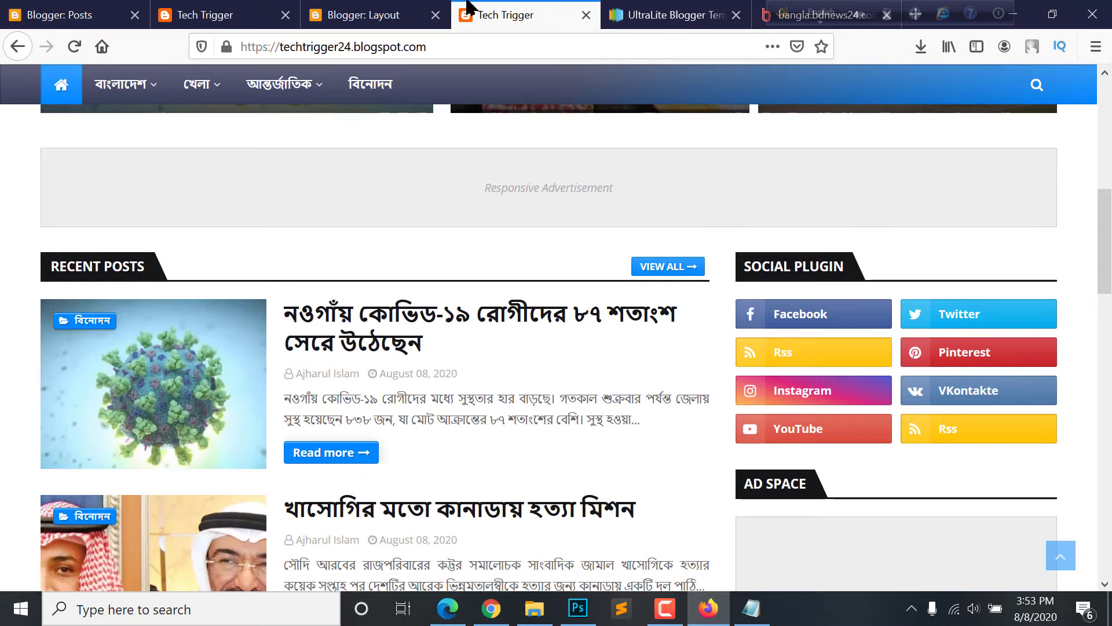
Open the Social Plugin gadget from the layout and examine its new-site fields and existing social links
click(365, 11)
scroll(730, 441, down, 3)
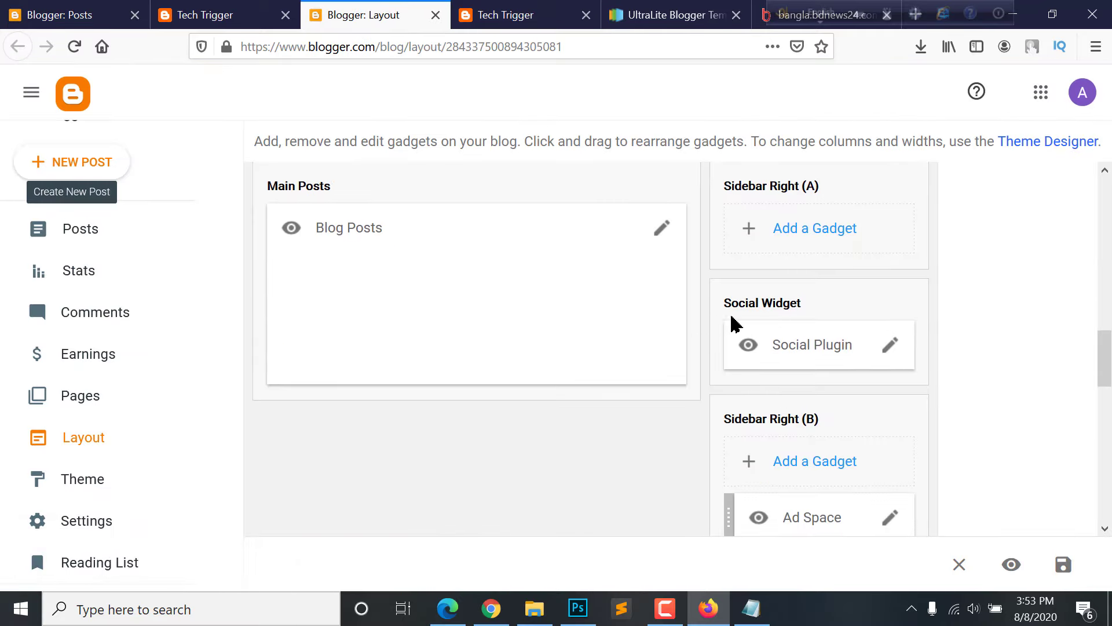
click(890, 347)
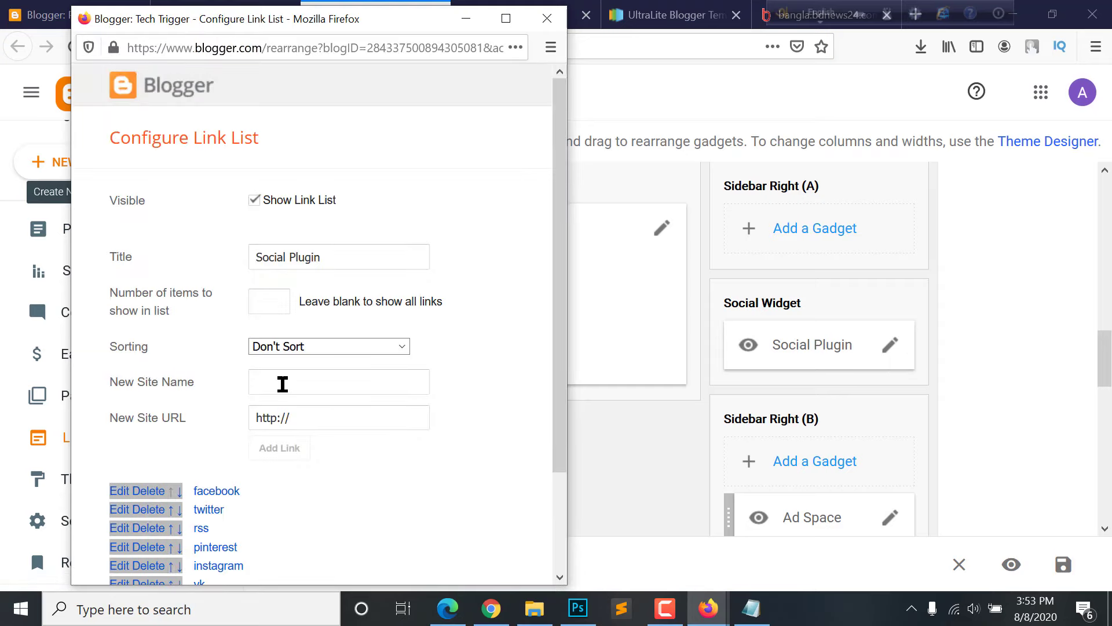
scroll(283, 384, down, 2)
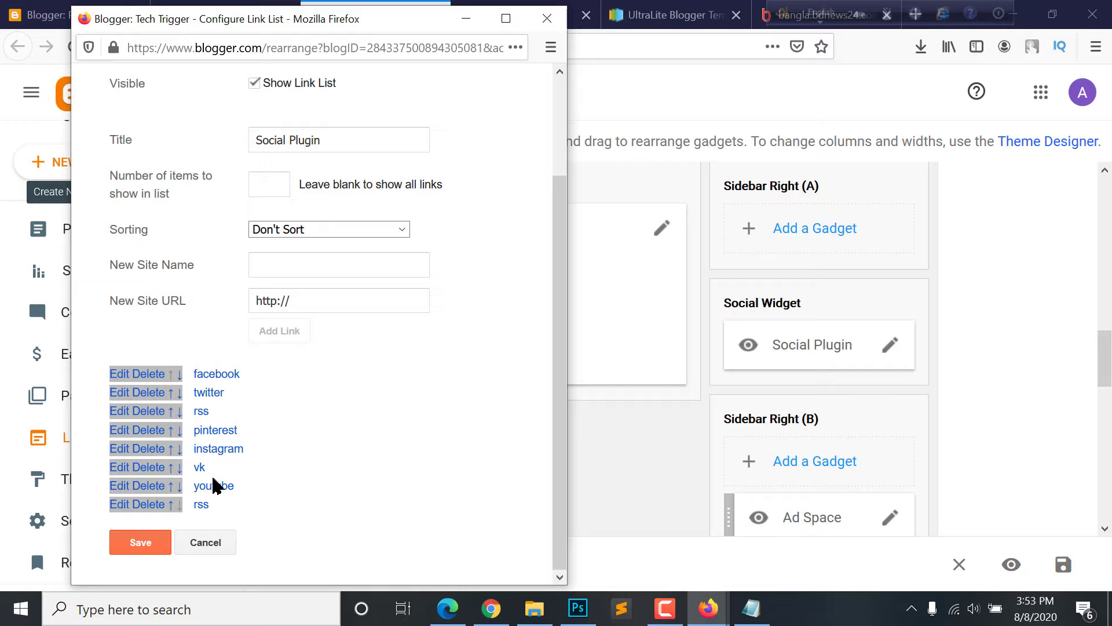
click(262, 266)
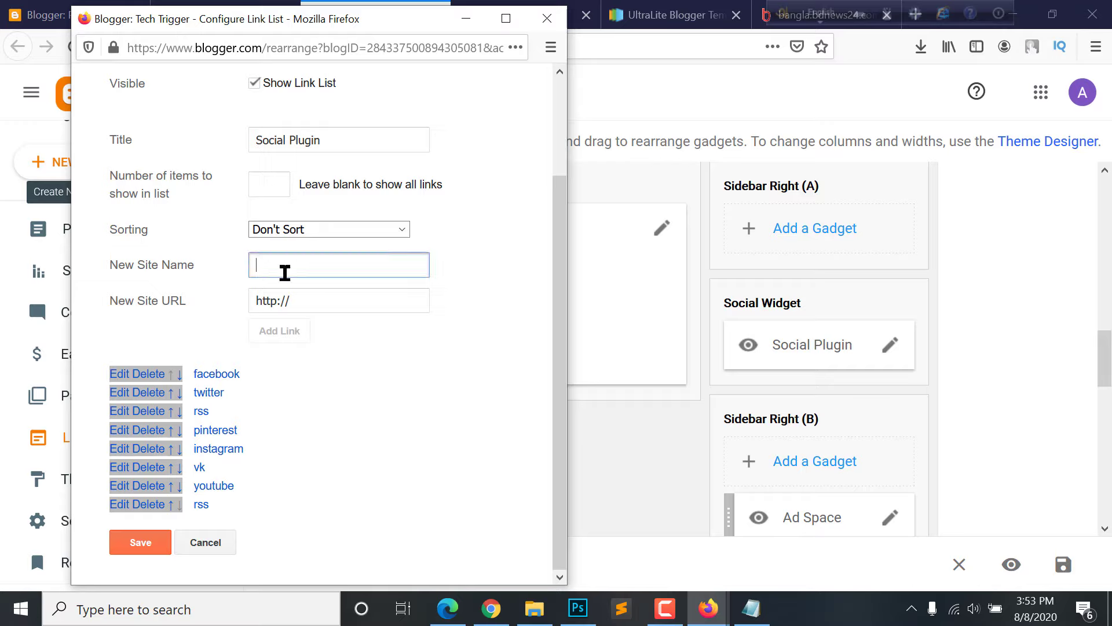
click(328, 294)
key(ctrl+a)
click(264, 345)
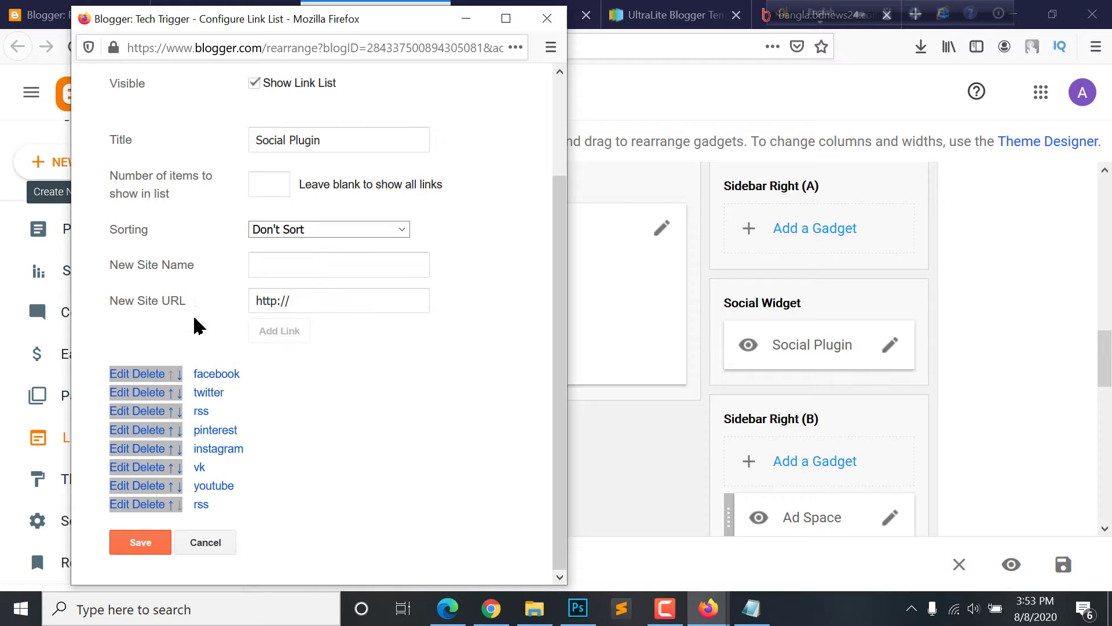
click(116, 375)
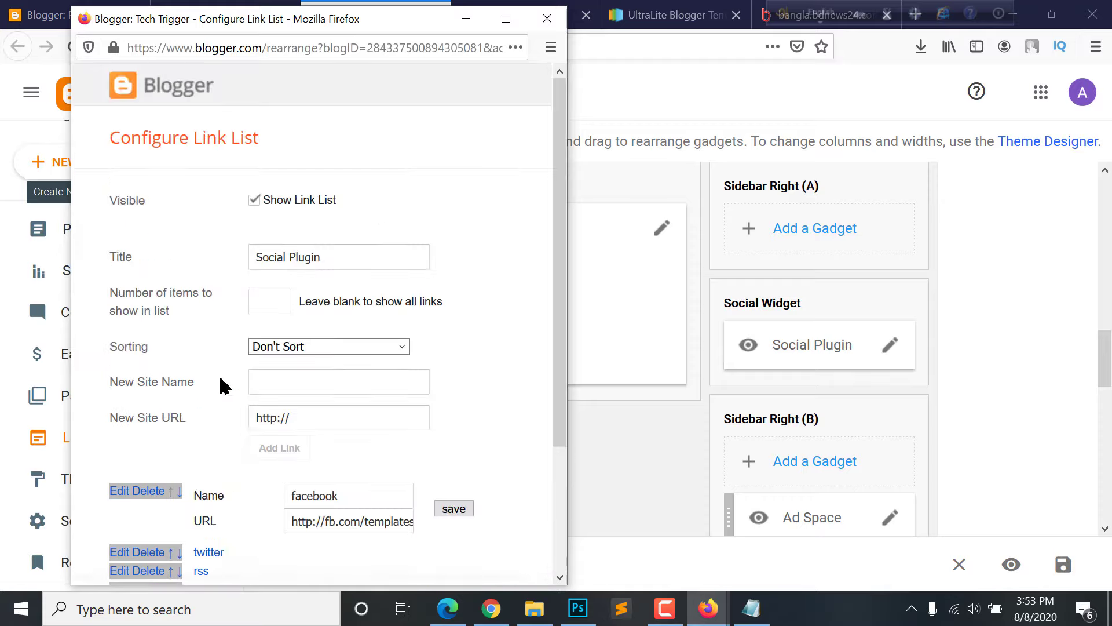
scroll(371, 382, down, 3)
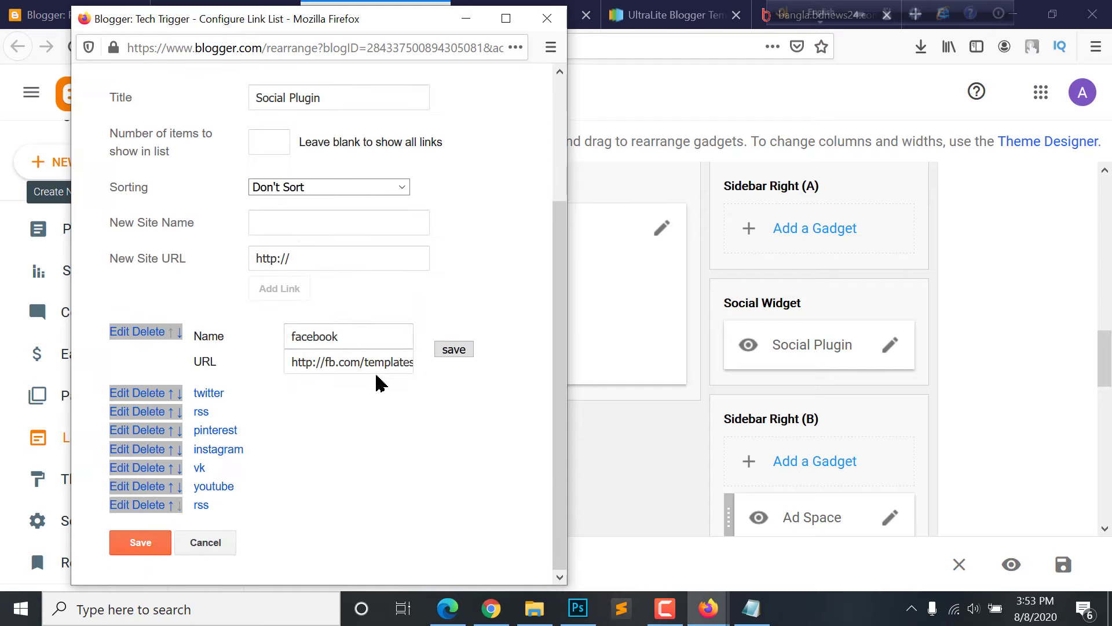
click(355, 336)
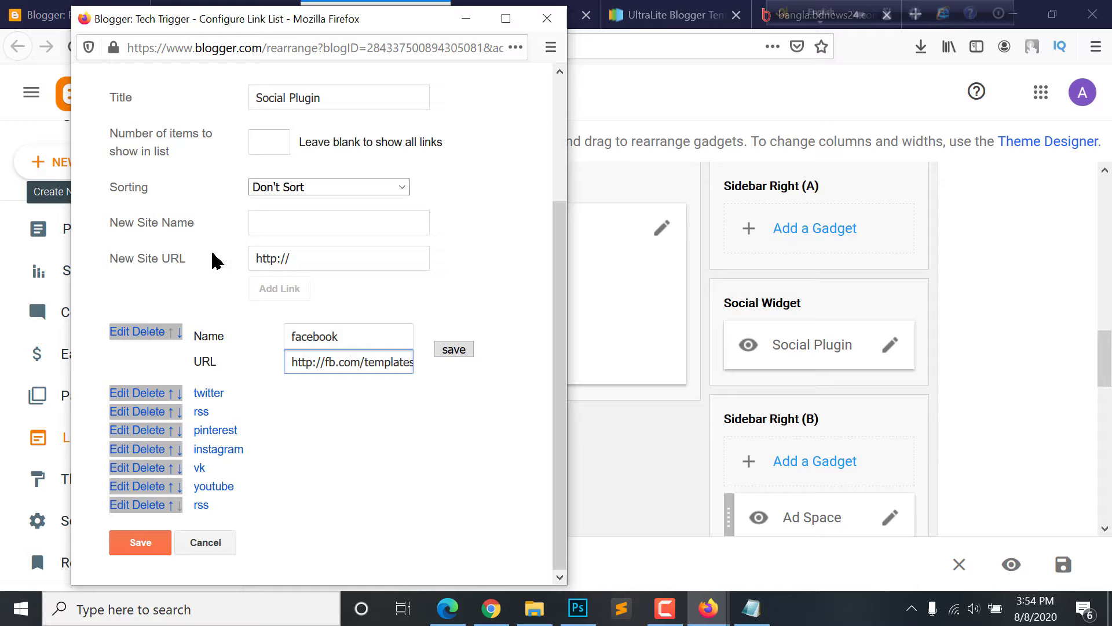
click(351, 337)
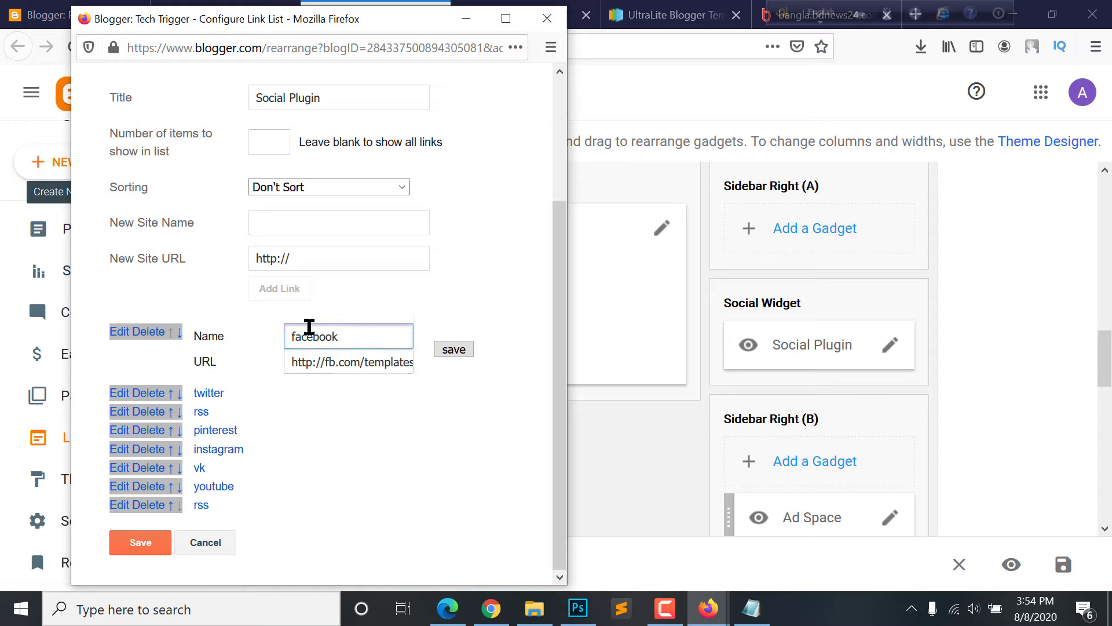
click(334, 362)
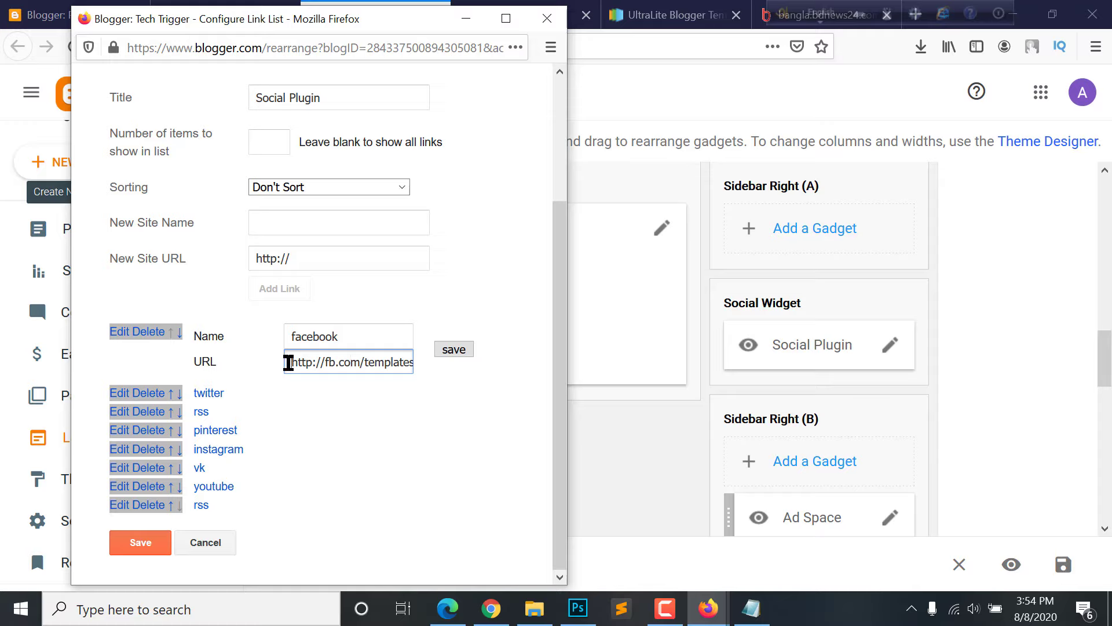
drag(288, 363, 455, 365)
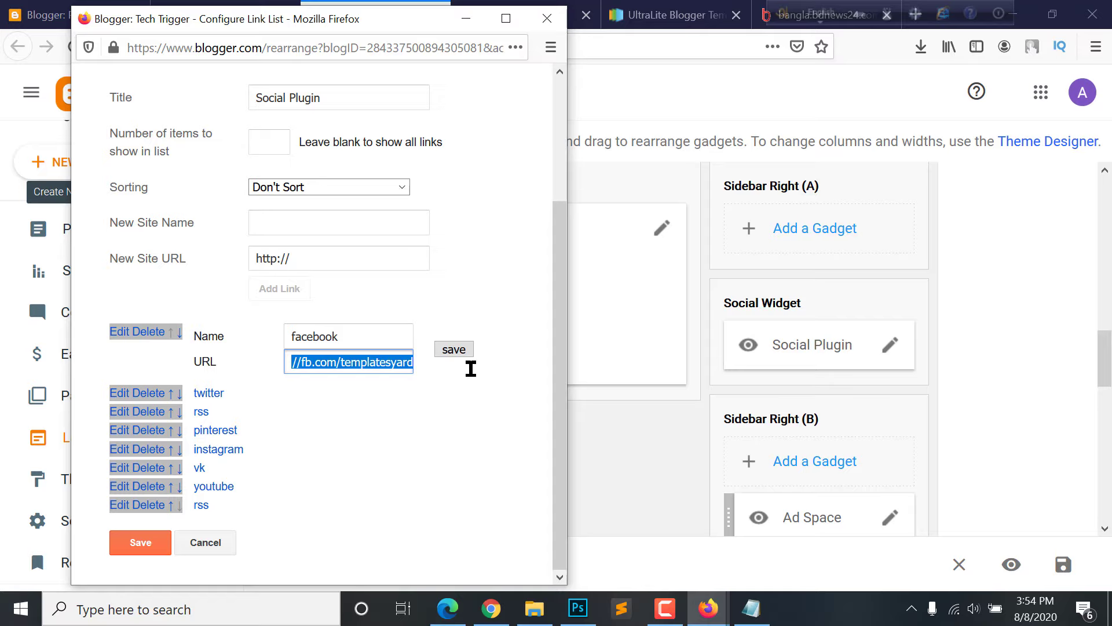
key(BackSpace)
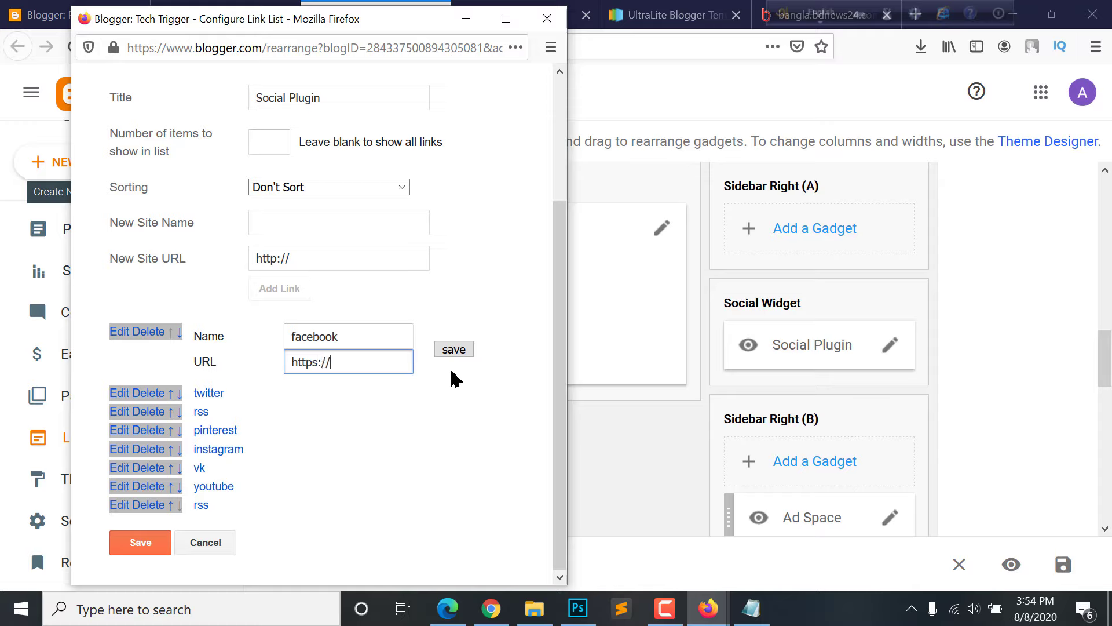
text(https://fb.com/techtrigge)
text(rn)
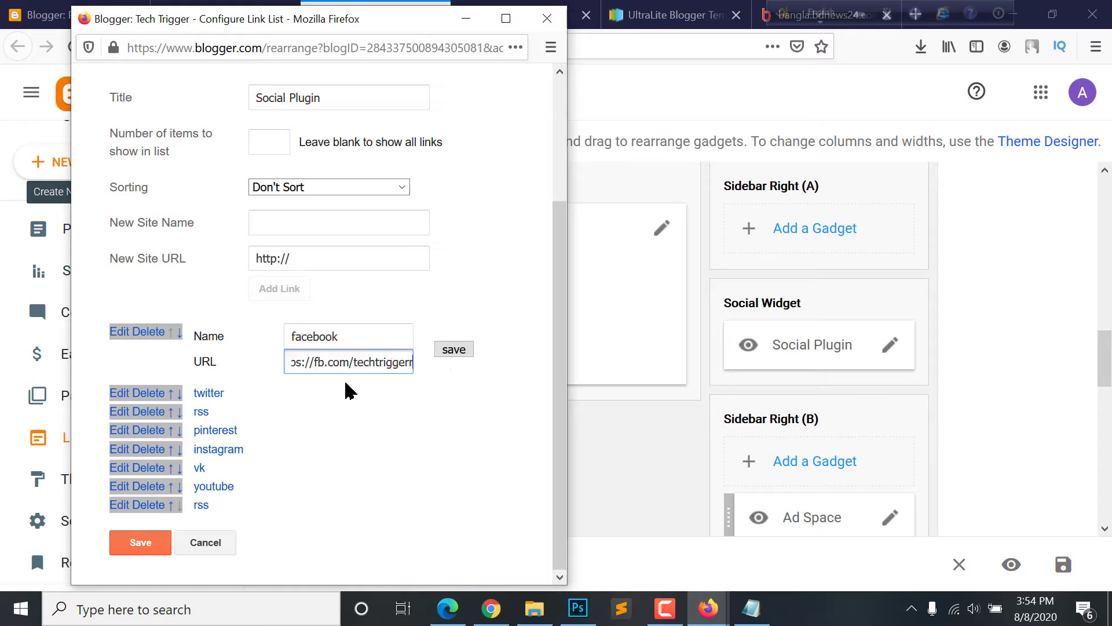
click(454, 350)
click(149, 551)
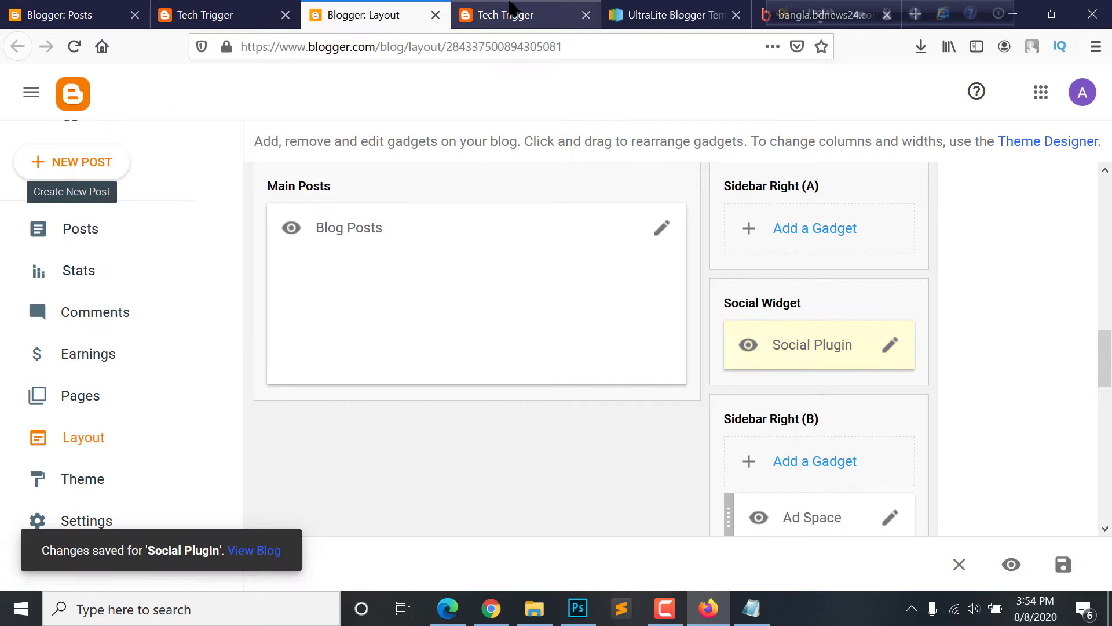
Reload the blog's home page, follow the Facebook link in the Social Plugin section, and look through the linked page
click(509, 8)
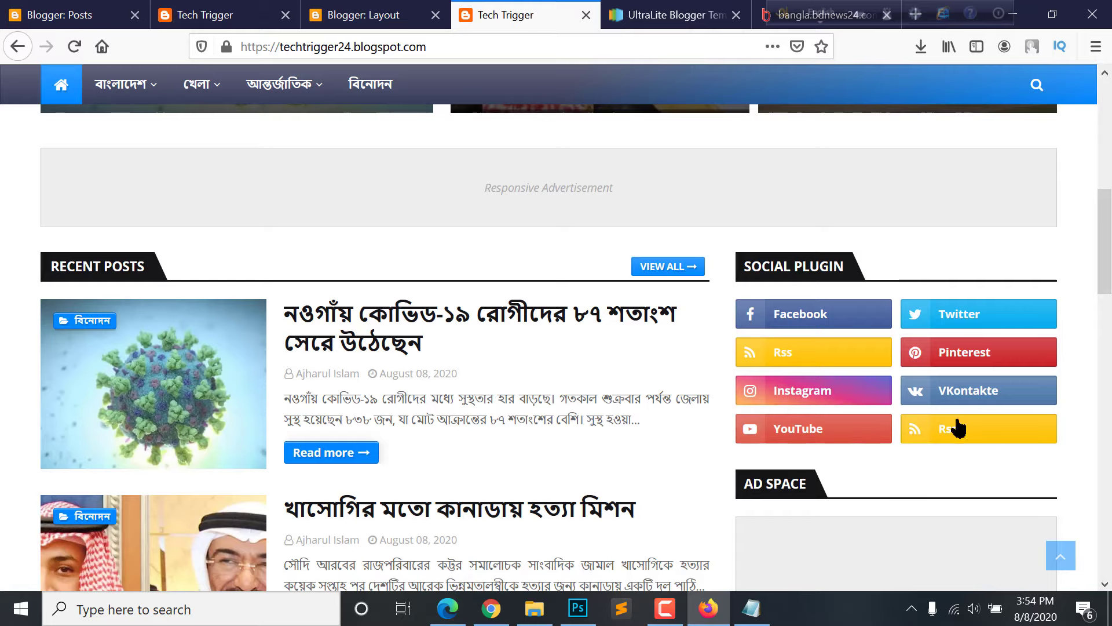
click(74, 46)
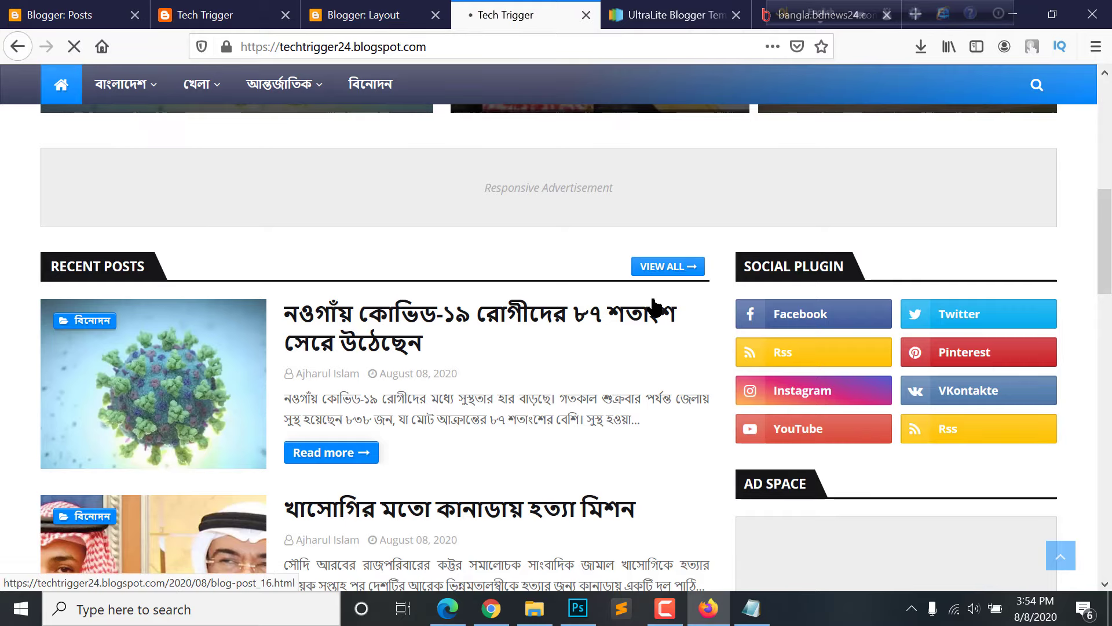
scroll(655, 307, down, 1)
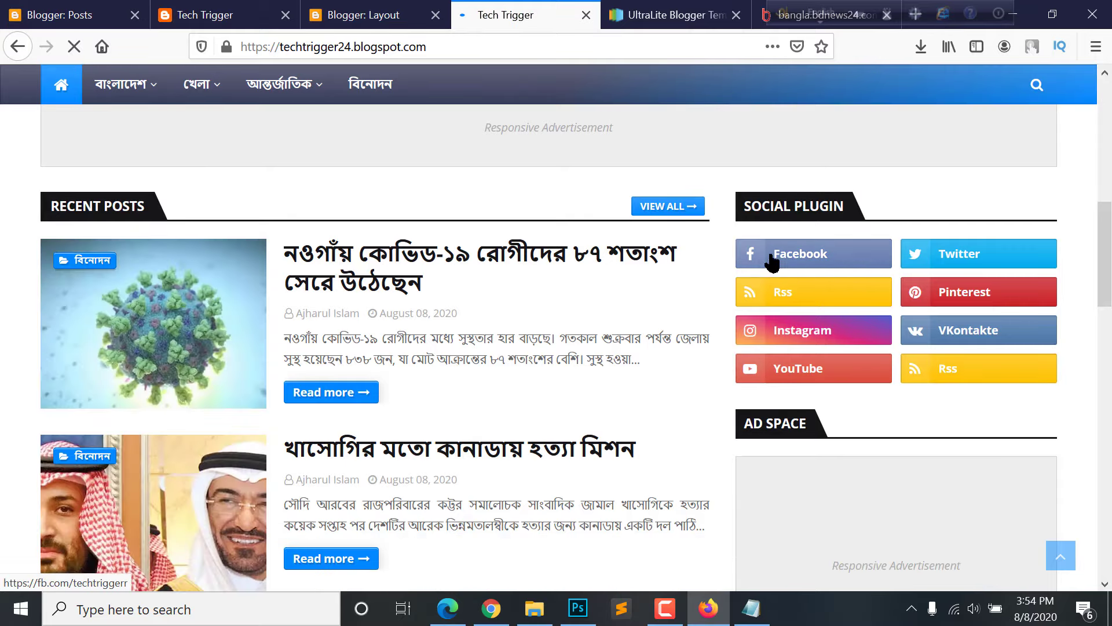
click(771, 257)
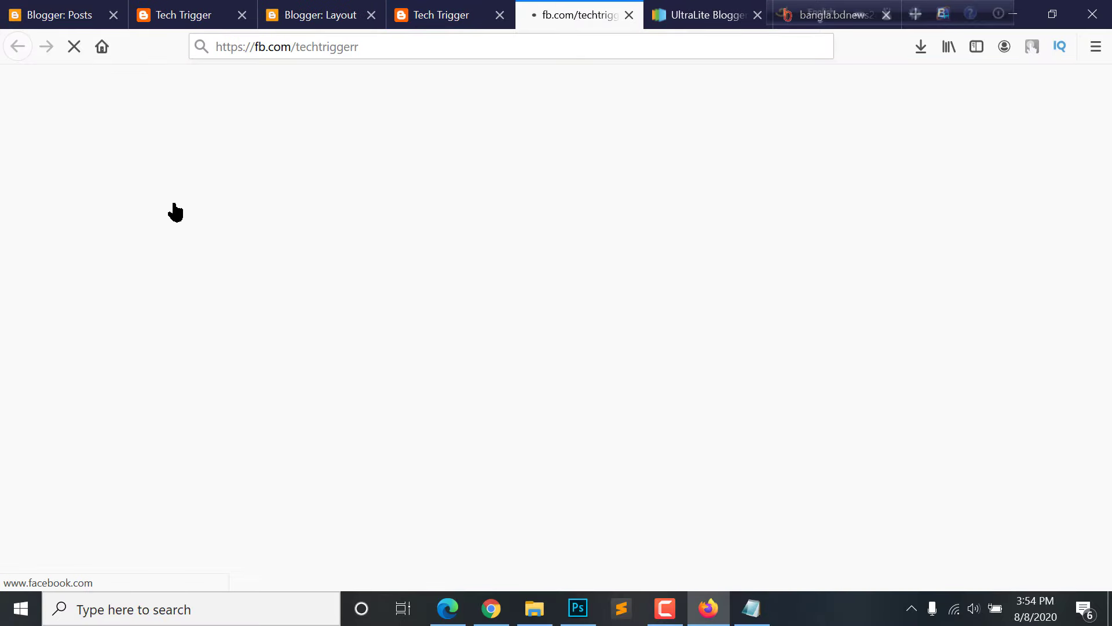
scroll(588, 295, down, 12)
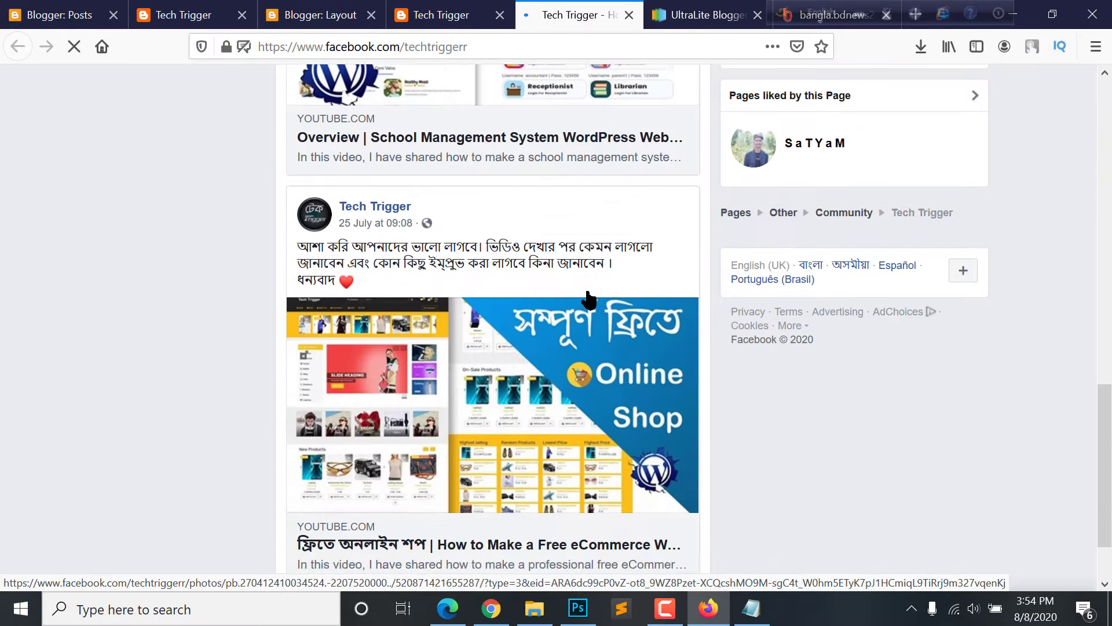
scroll(588, 295, up, 8)
scroll(589, 296, up, 5)
Return to the blog's home page and examine the Ad Space and Popular Posts sections in the sidebar
key(ctrl+shift+Tab)
scroll(591, 421, down, 4)
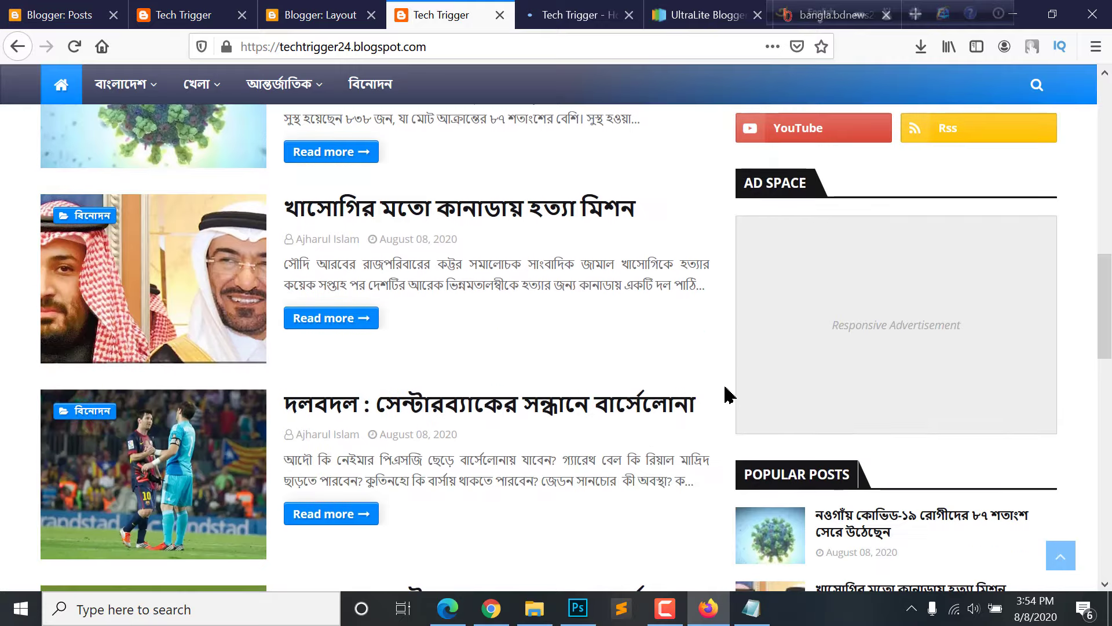
scroll(724, 392, up, 5)
scroll(665, 398, down, 5)
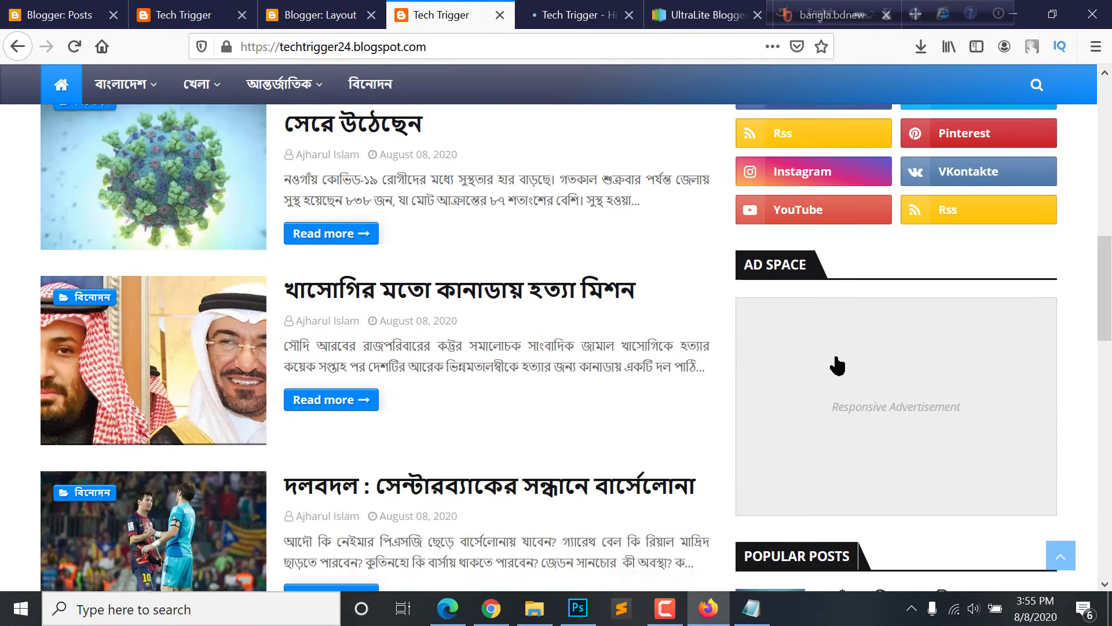
scroll(834, 312, up, 1)
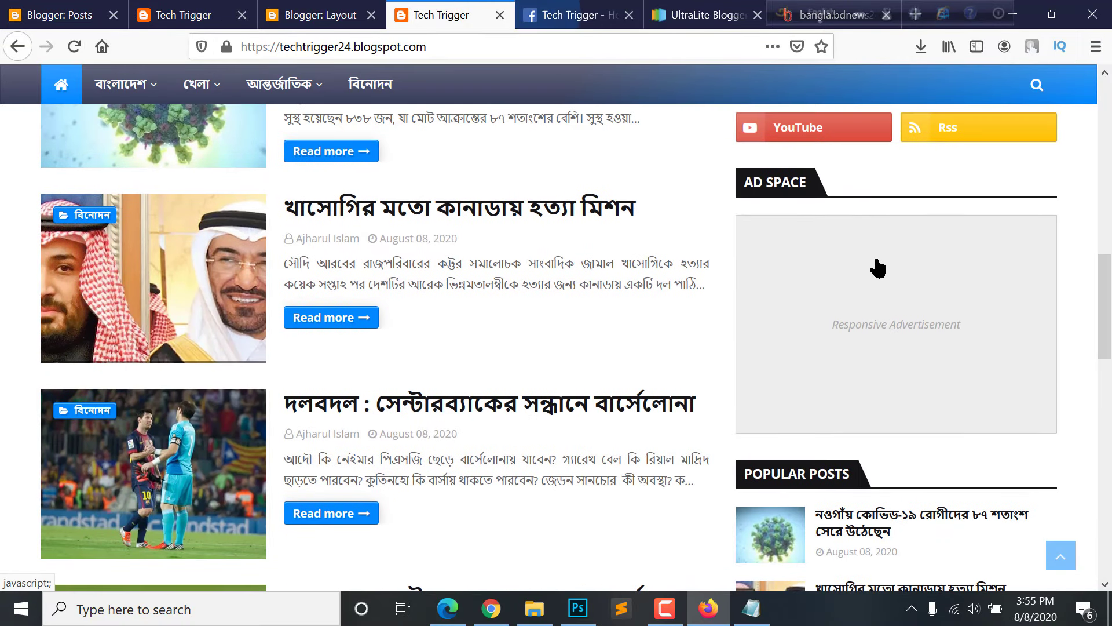
scroll(794, 405, down, 3)
scroll(933, 347, up, 2)
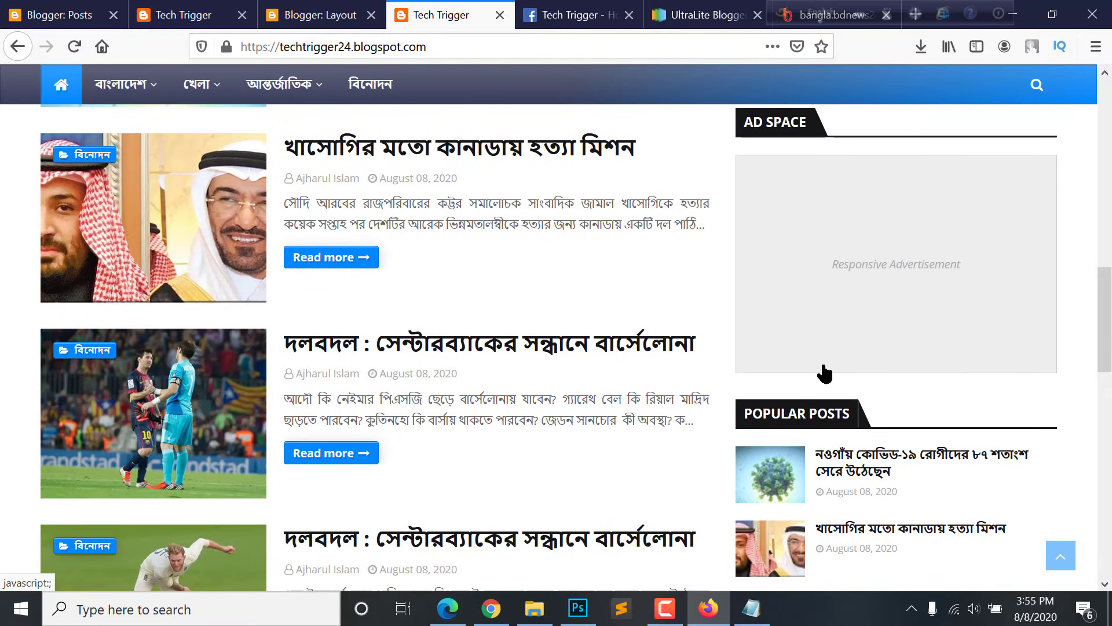
scroll(856, 278, down, 3)
scroll(846, 243, up, 3)
scroll(834, 191, up, 1)
Remove the Ad Space gadget from Sidebar Right (B) in the blog's layout
key(ctrl+shift+Tab)
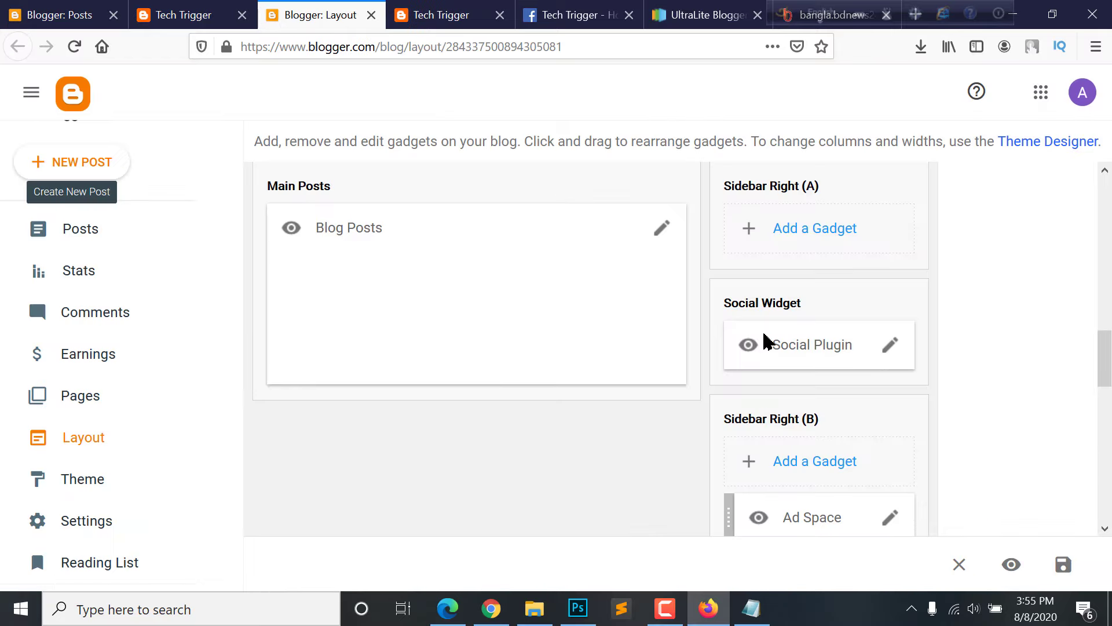
scroll(897, 346, down, 3)
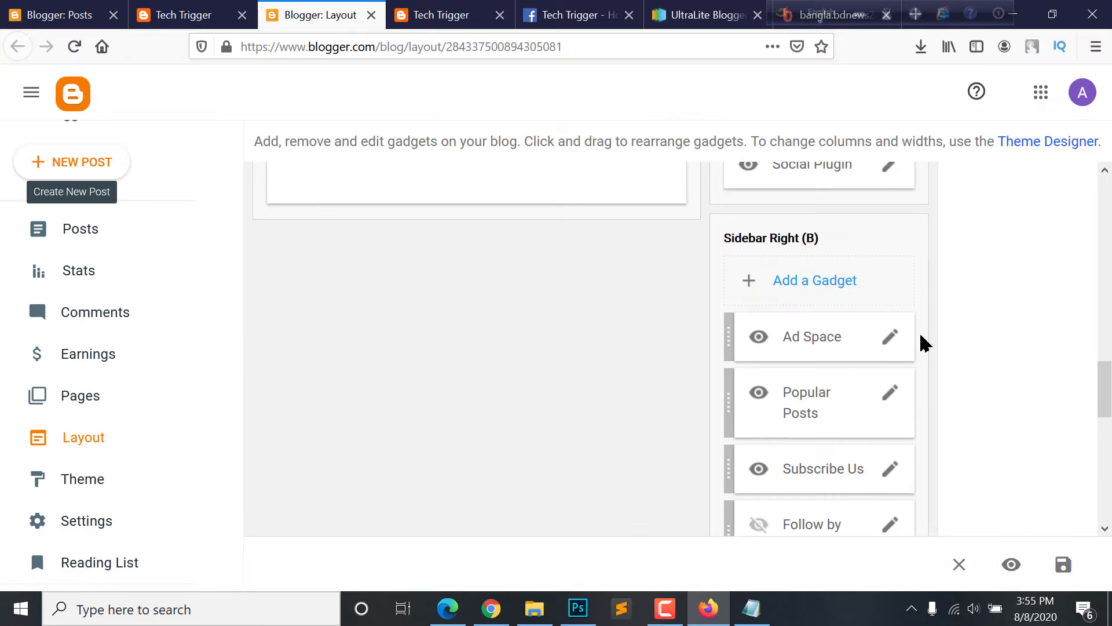
click(890, 340)
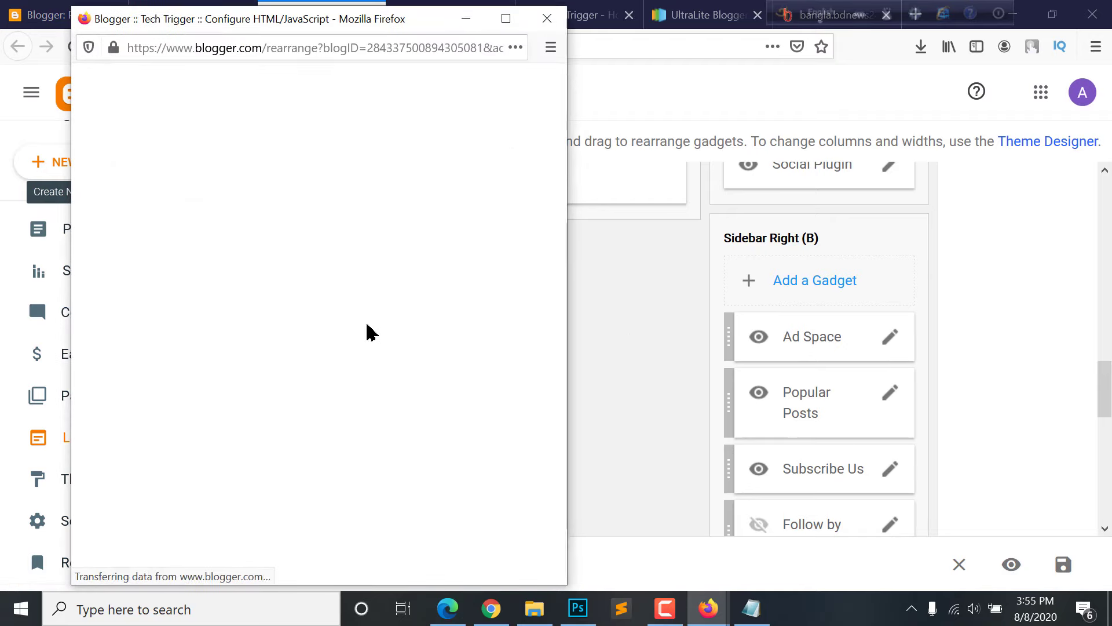
click(268, 561)
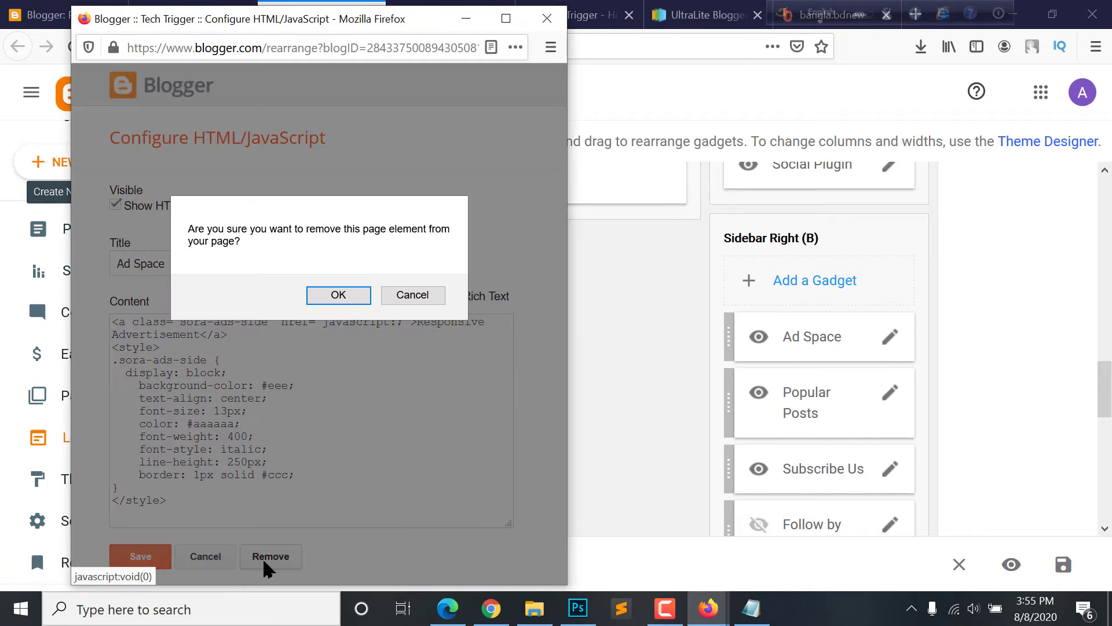
click(348, 296)
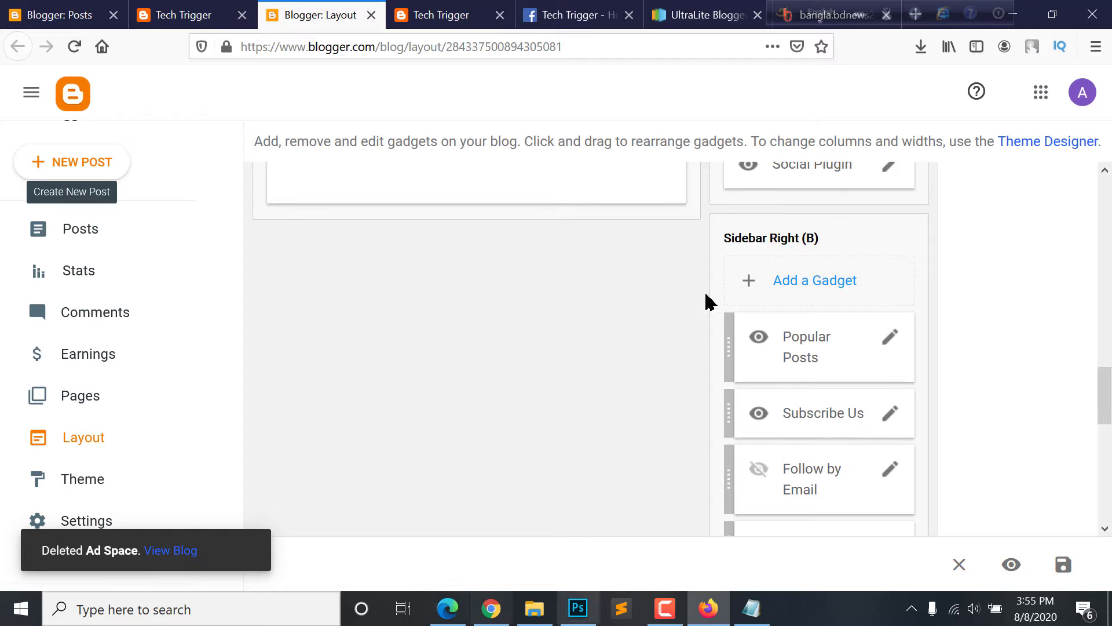
click(838, 282)
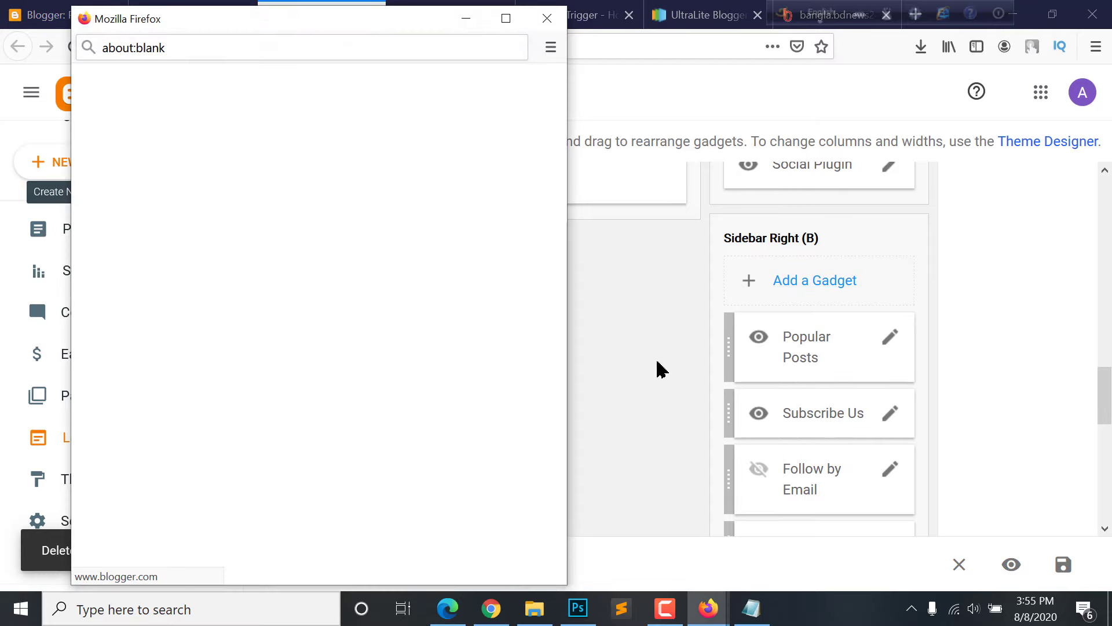
scroll(231, 343, down, 2)
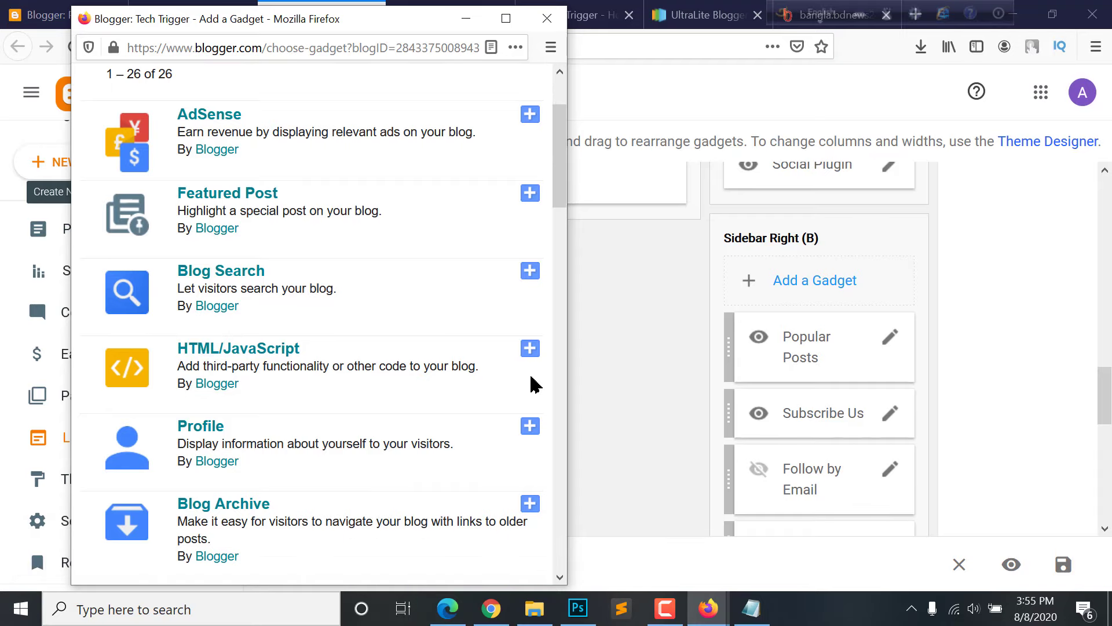
click(110, 398)
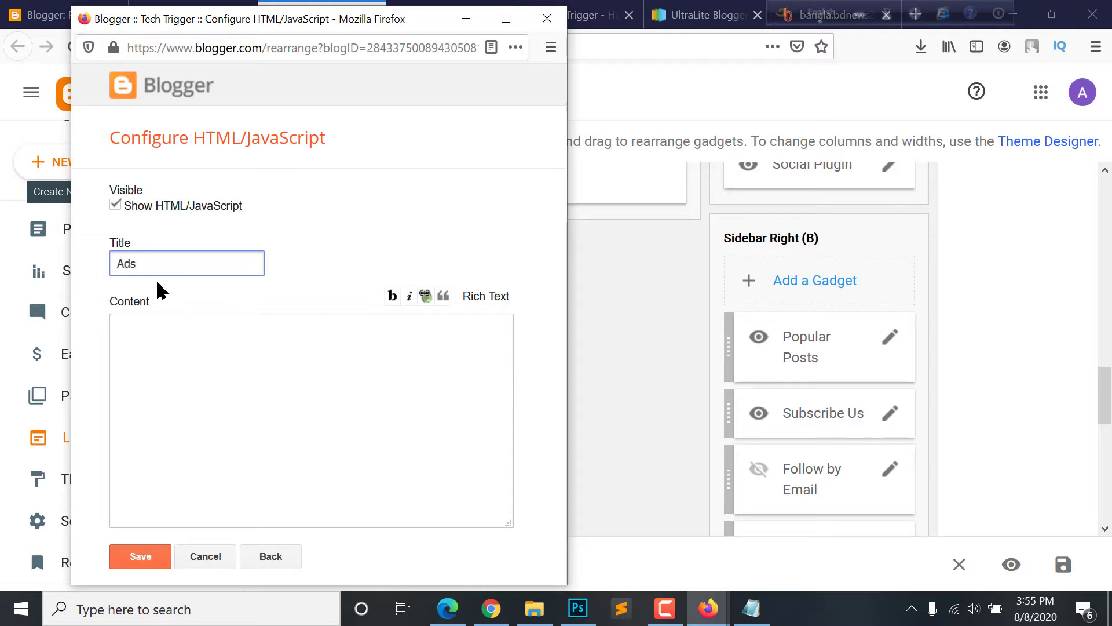
click(190, 374)
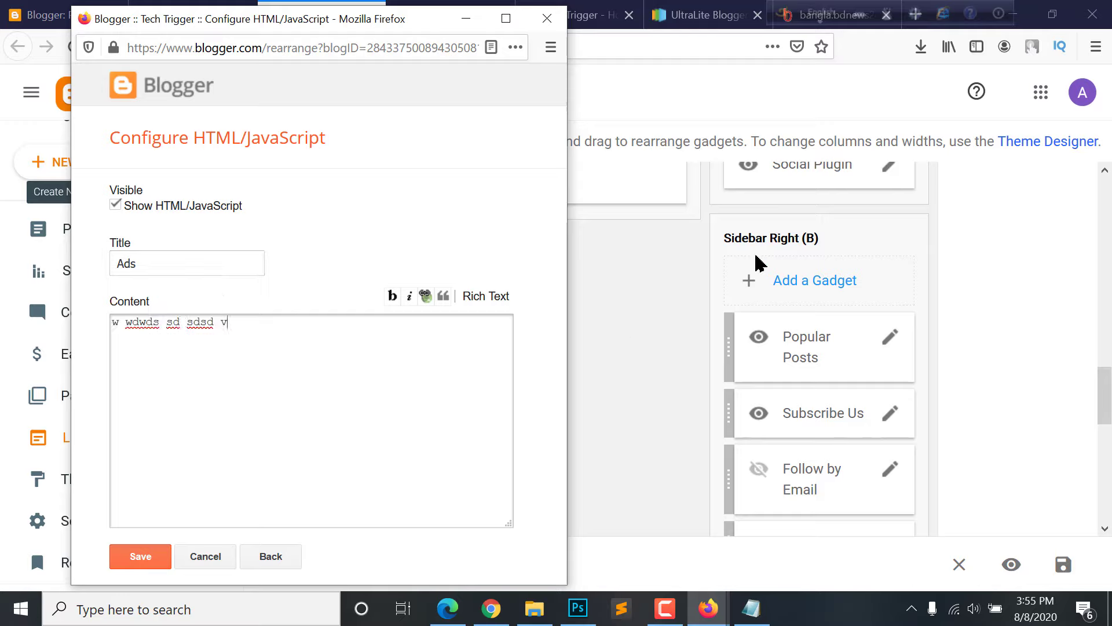
click(214, 558)
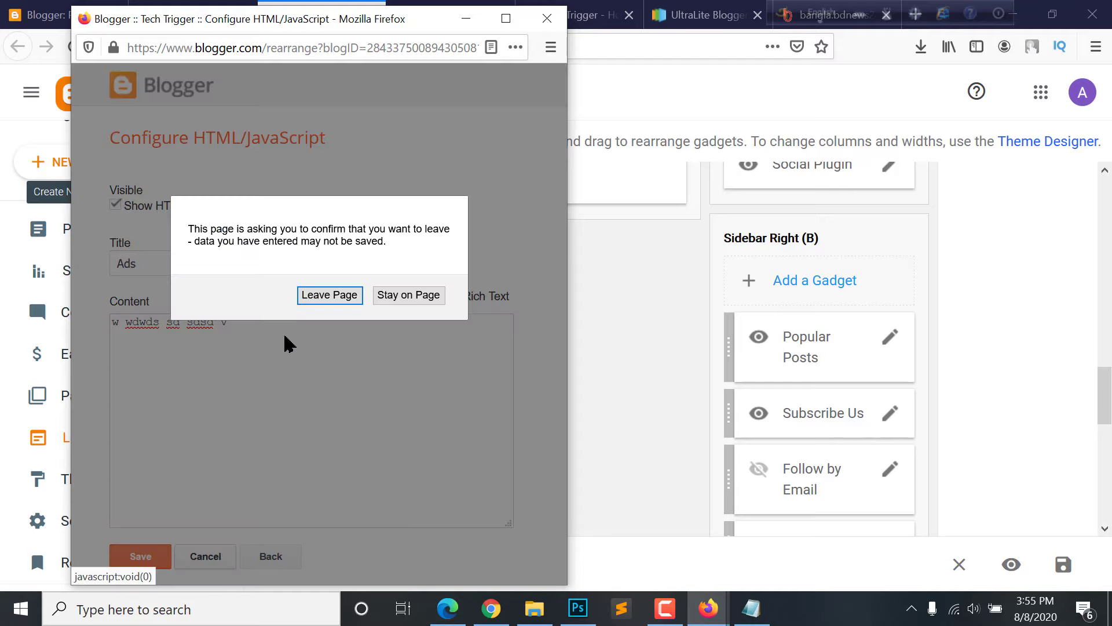
click(330, 293)
Examine the Popular Posts gadget's settings, compare them with that section in the blog's sidebar, and close the settings without saving
scroll(820, 407, down, 2)
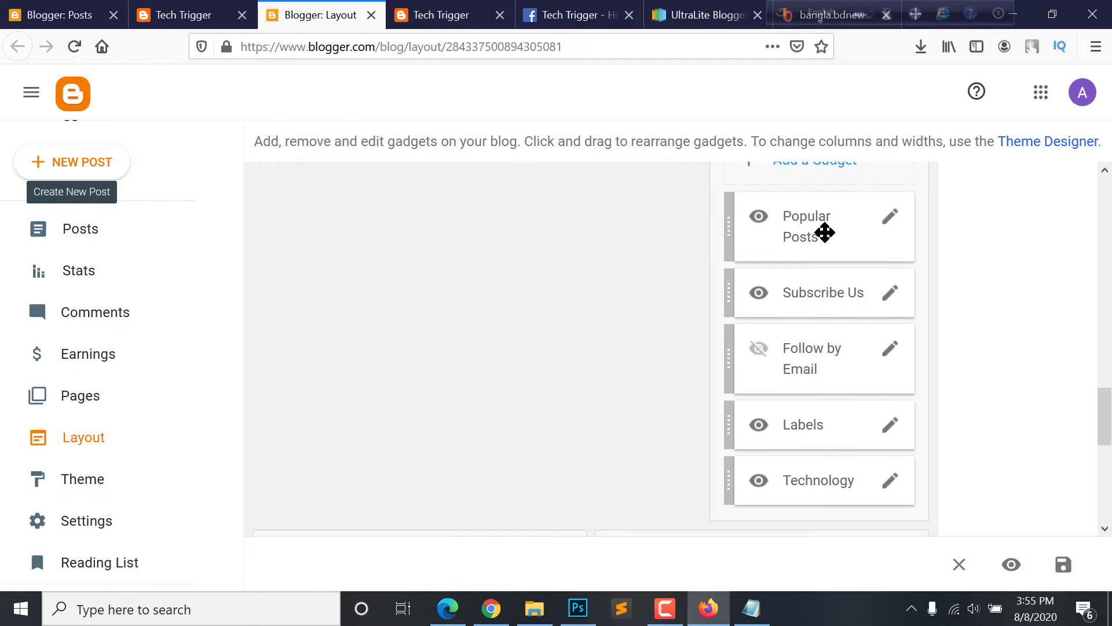
click(890, 219)
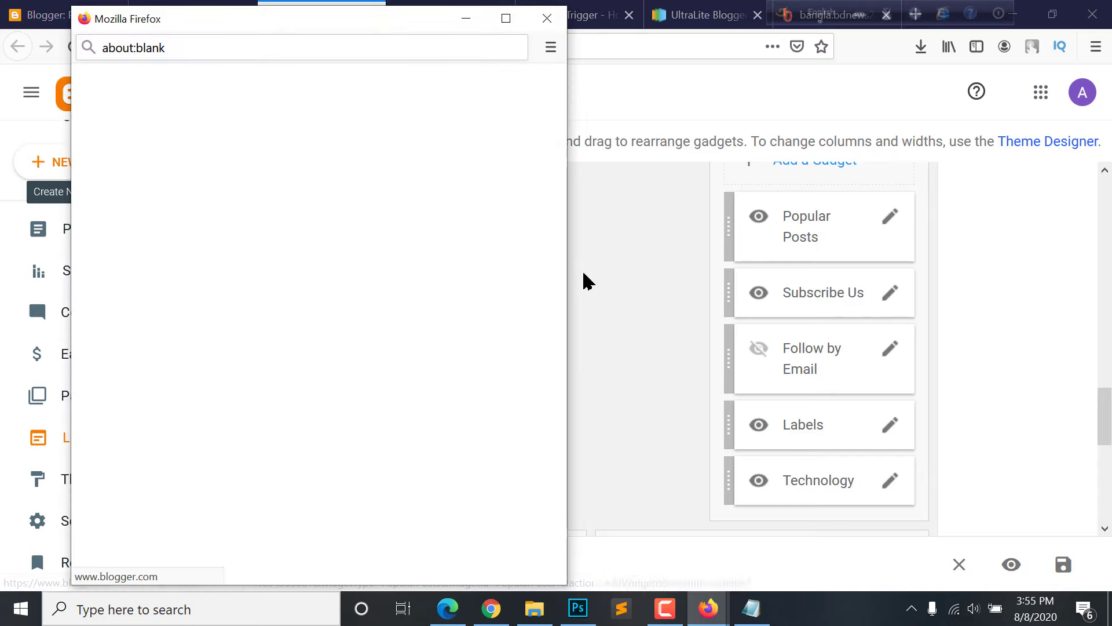
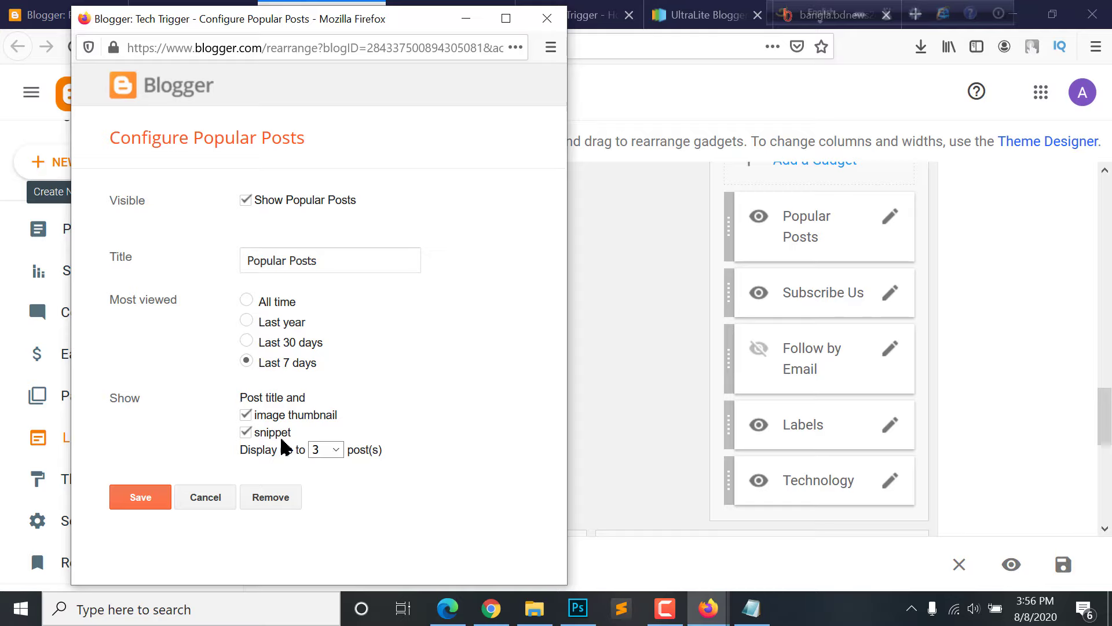
click(319, 452)
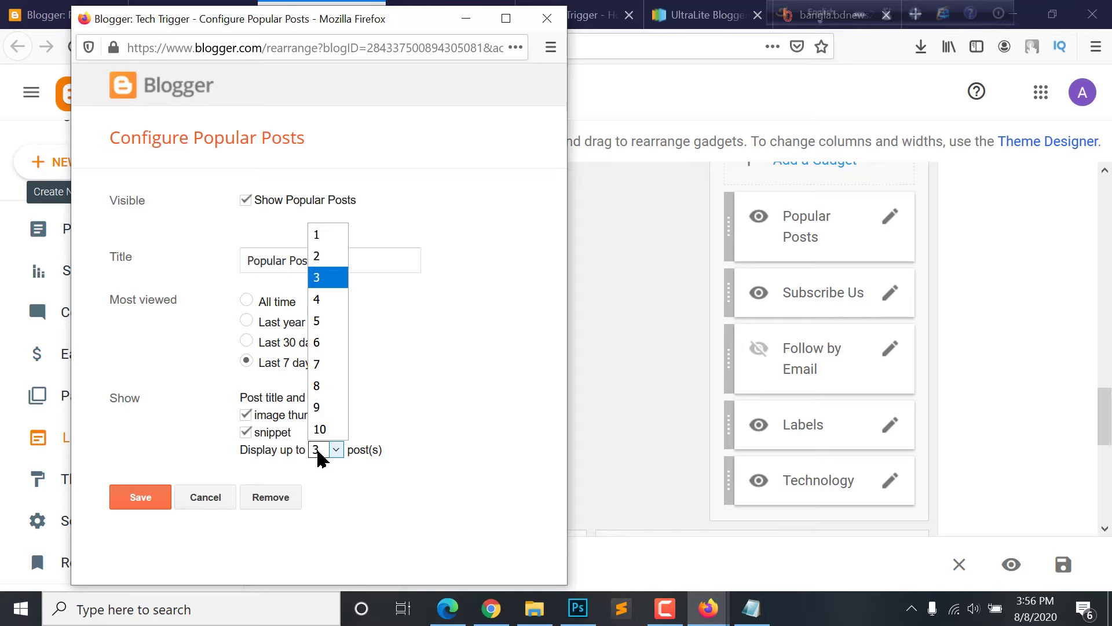
click(192, 331)
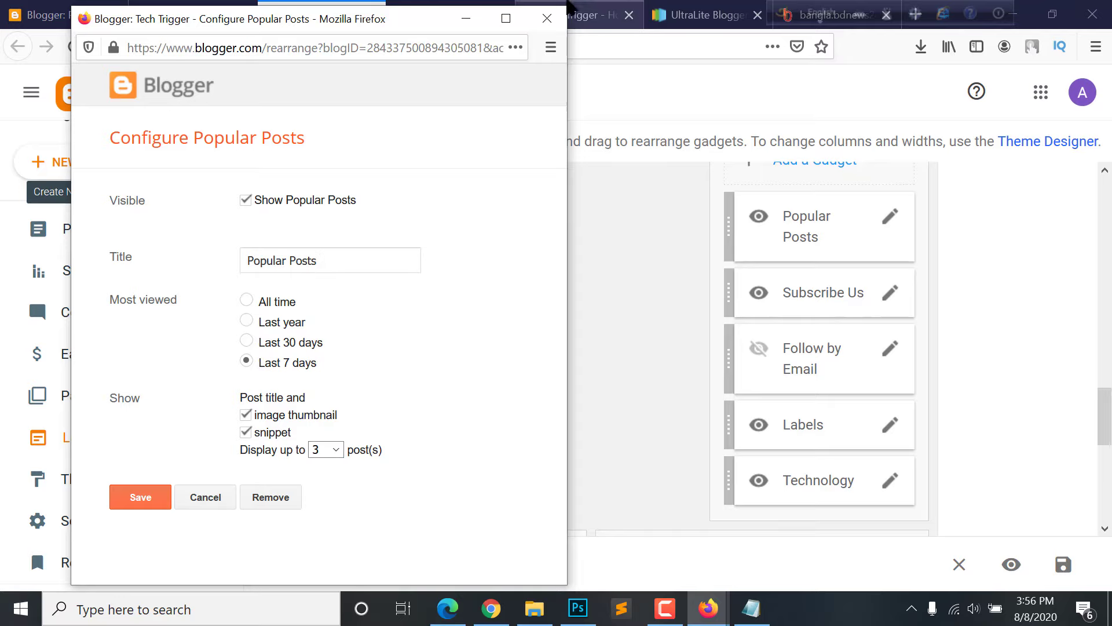
click(472, 3)
scroll(844, 360, down, 3)
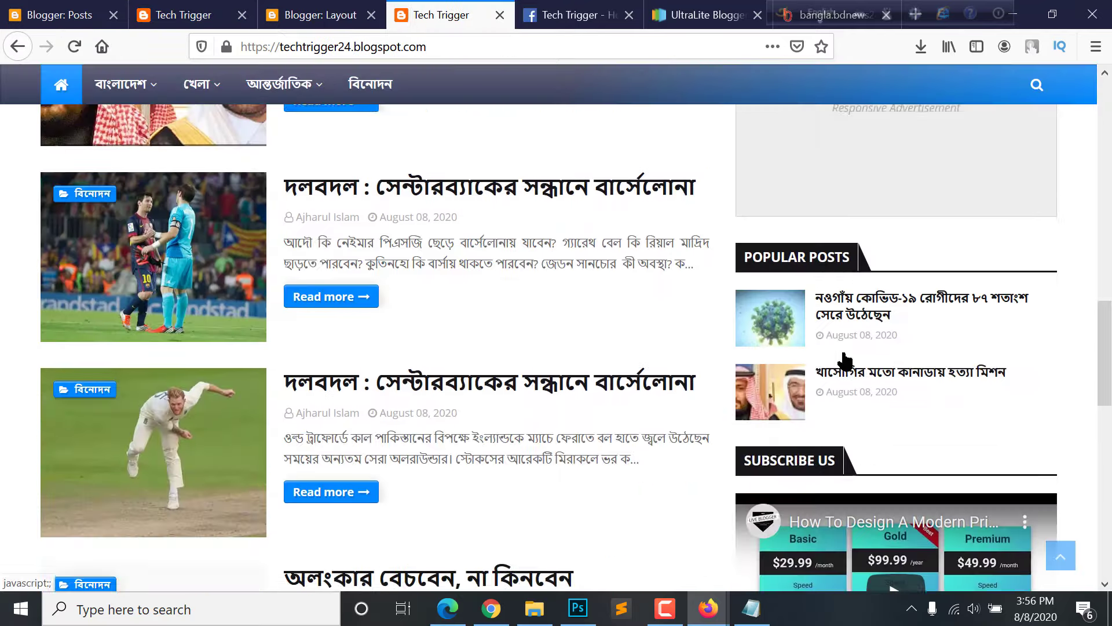
scroll(845, 361, down, 2)
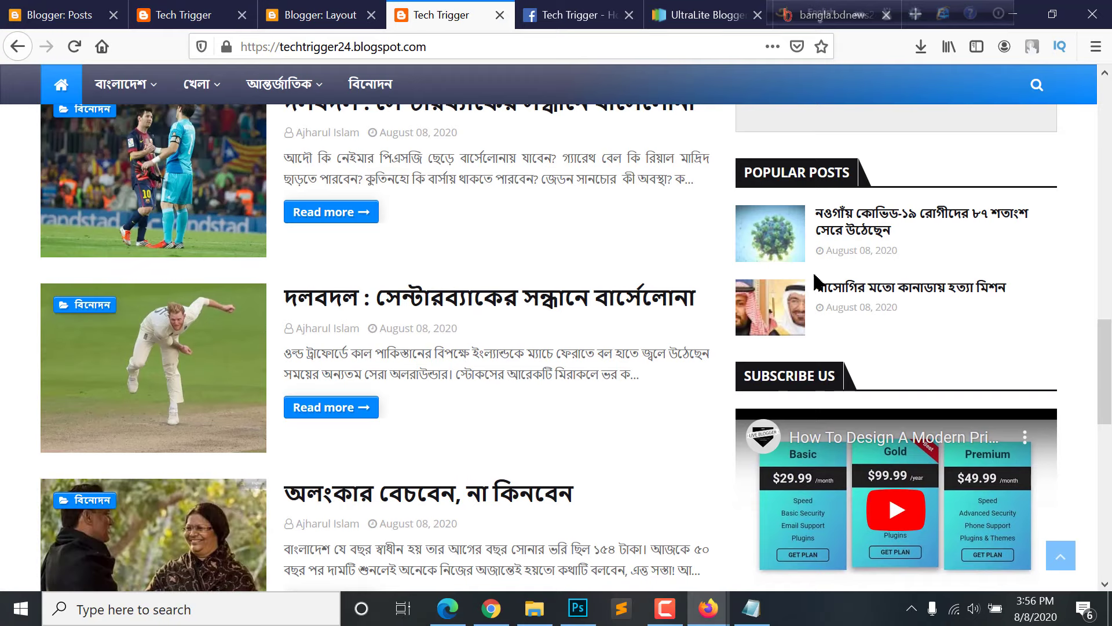
click(326, 450)
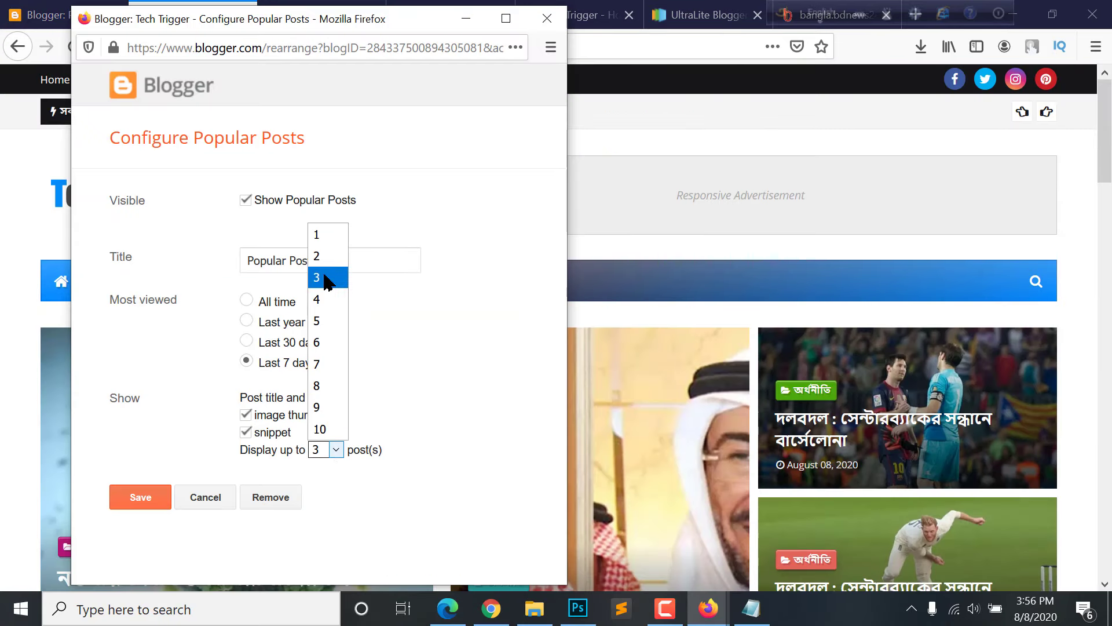
click(449, 356)
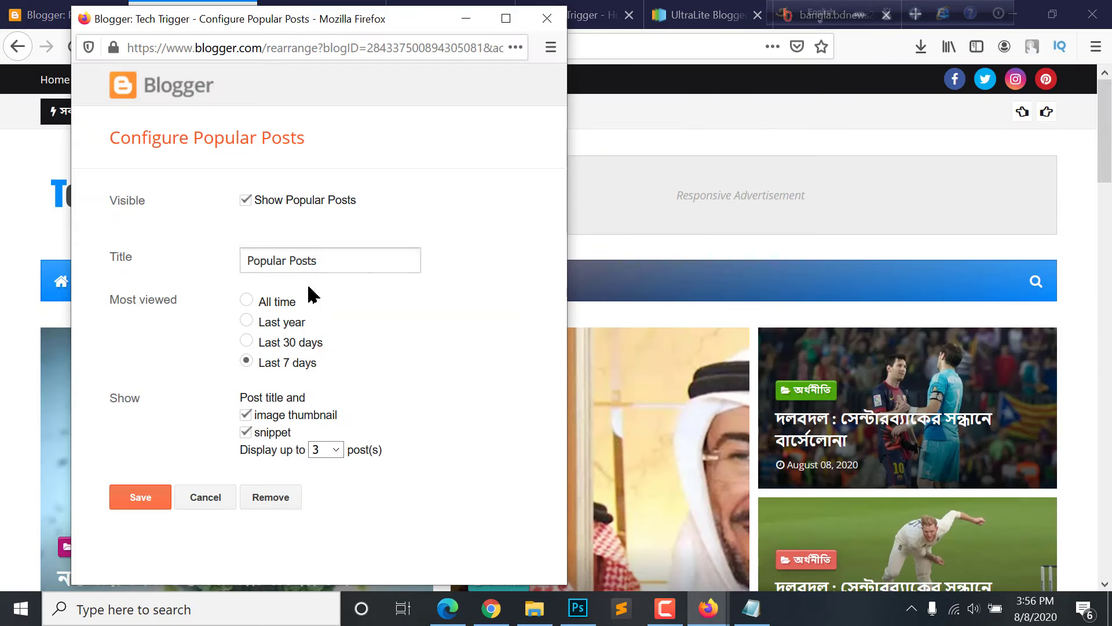
click(206, 497)
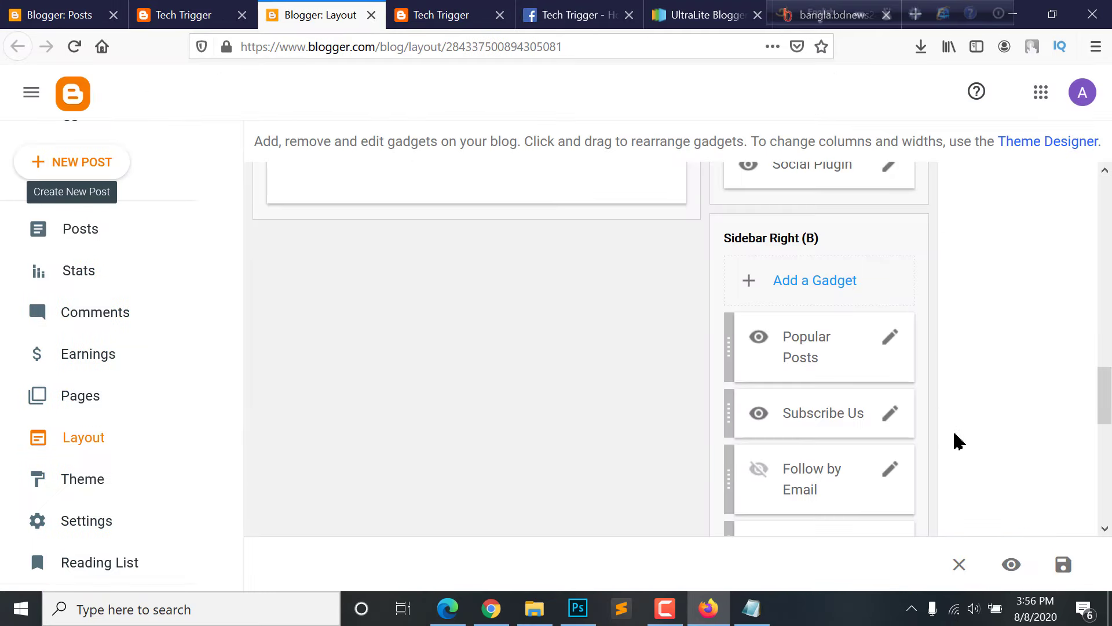
Examine the embedded YouTube video code in the Subscribe Us gadget and the matching section in the blog's sidebar
click(892, 416)
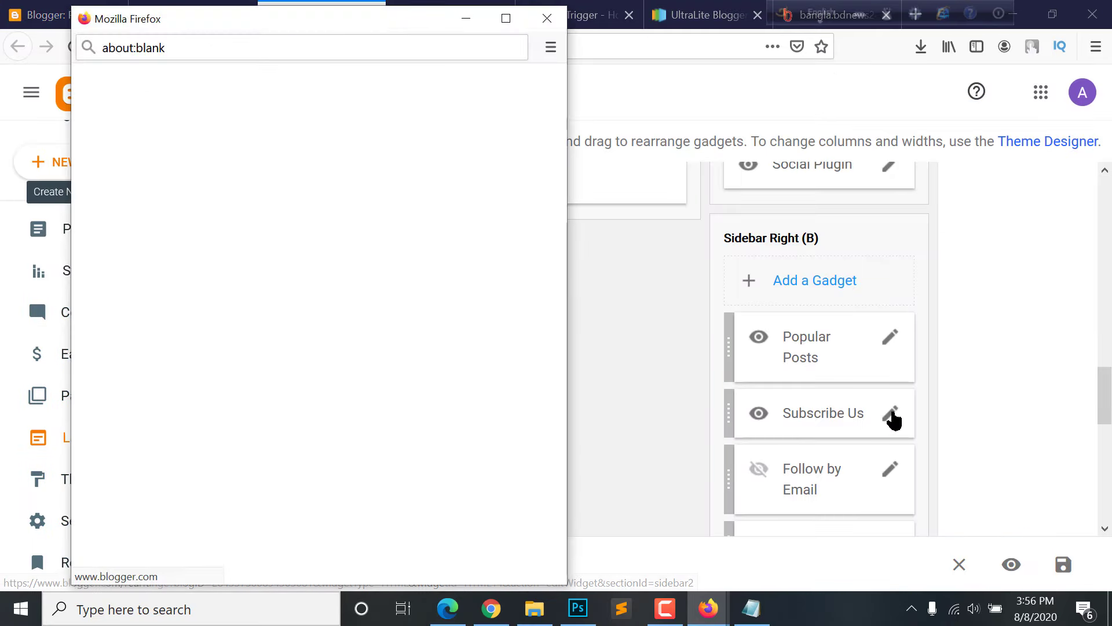
scroll(262, 462, down, 5)
scroll(260, 458, up, 5)
click(170, 349)
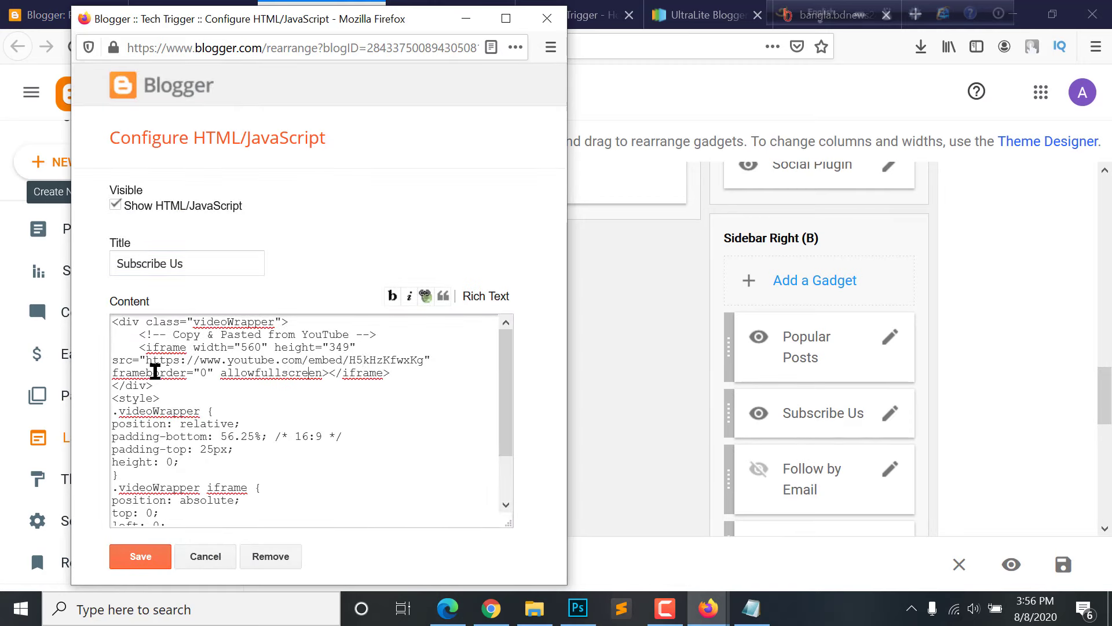
click(547, 19)
click(440, 14)
scroll(767, 362, down, 4)
scroll(768, 362, down, 1)
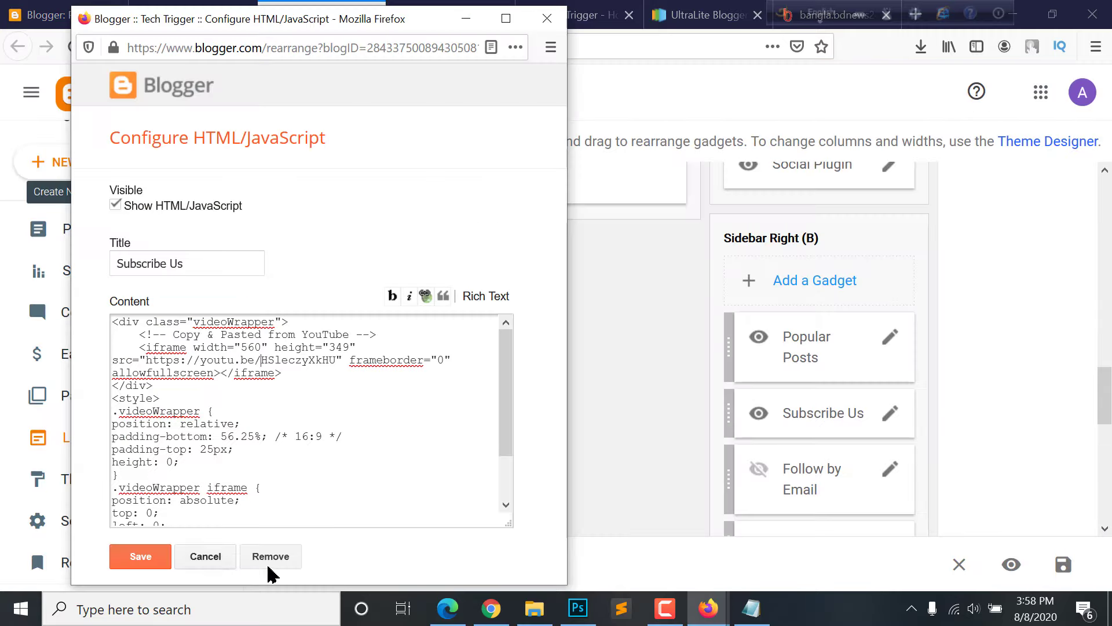
Remove the Subscribe Us gadget from Sidebar Right (B) in the blog's layout
click(272, 557)
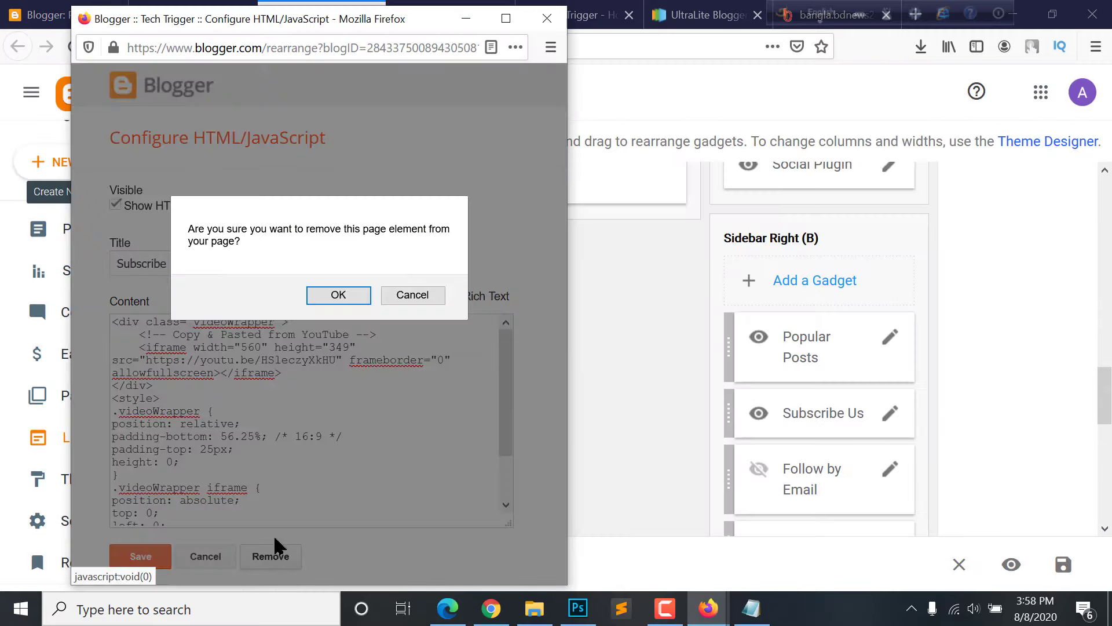
click(331, 294)
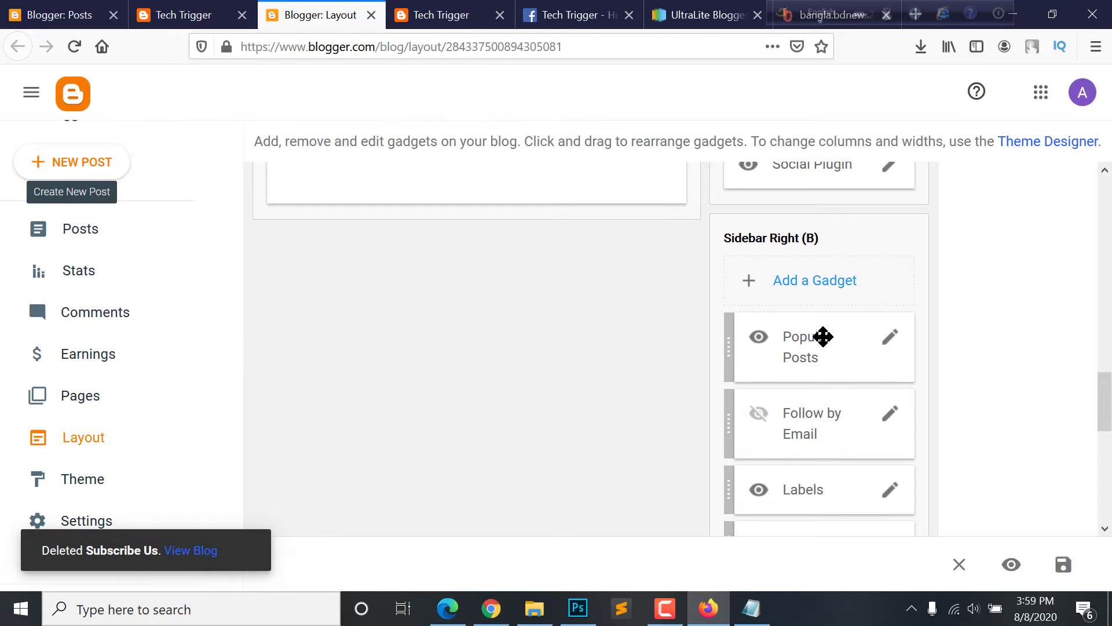
Open the Follow by Email gadget's settings and copy its FeedBurner URL
scroll(846, 378, down, 3)
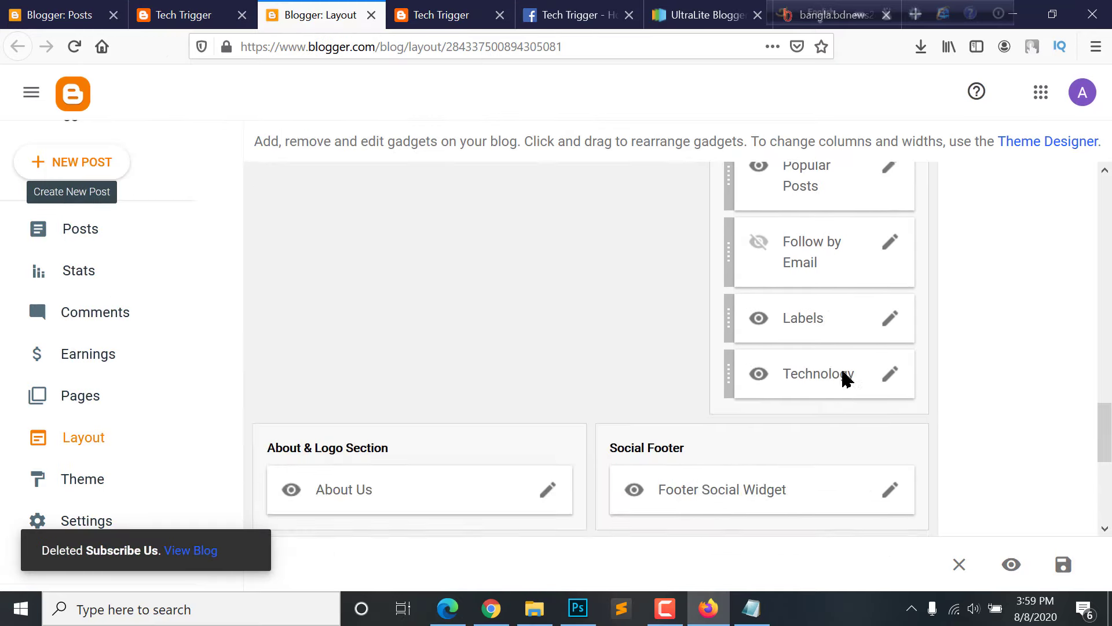
click(882, 235)
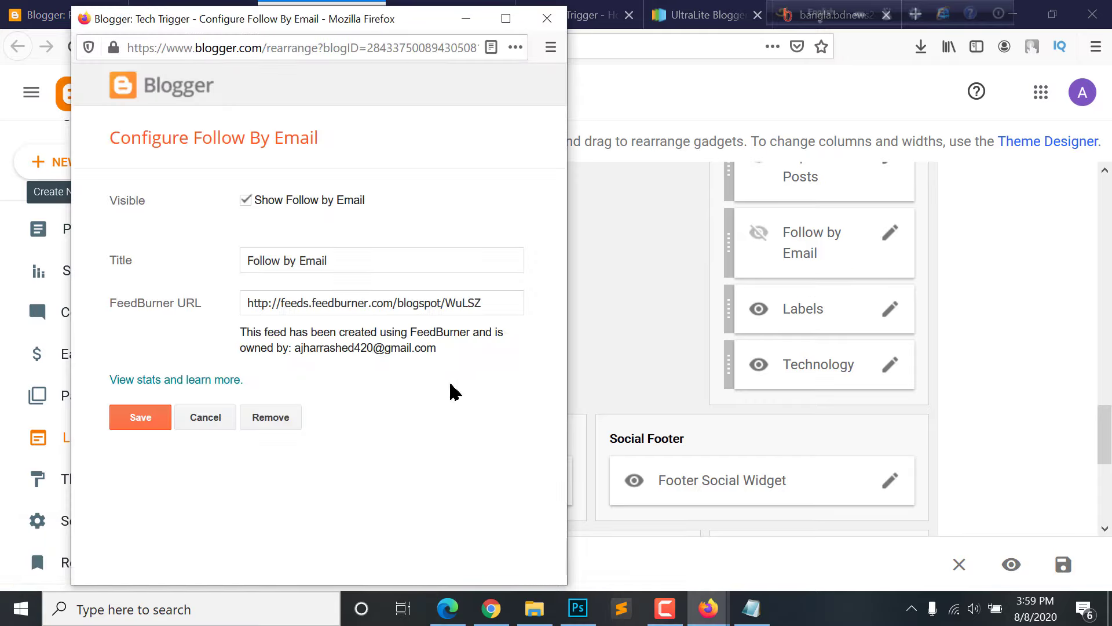
click(345, 260)
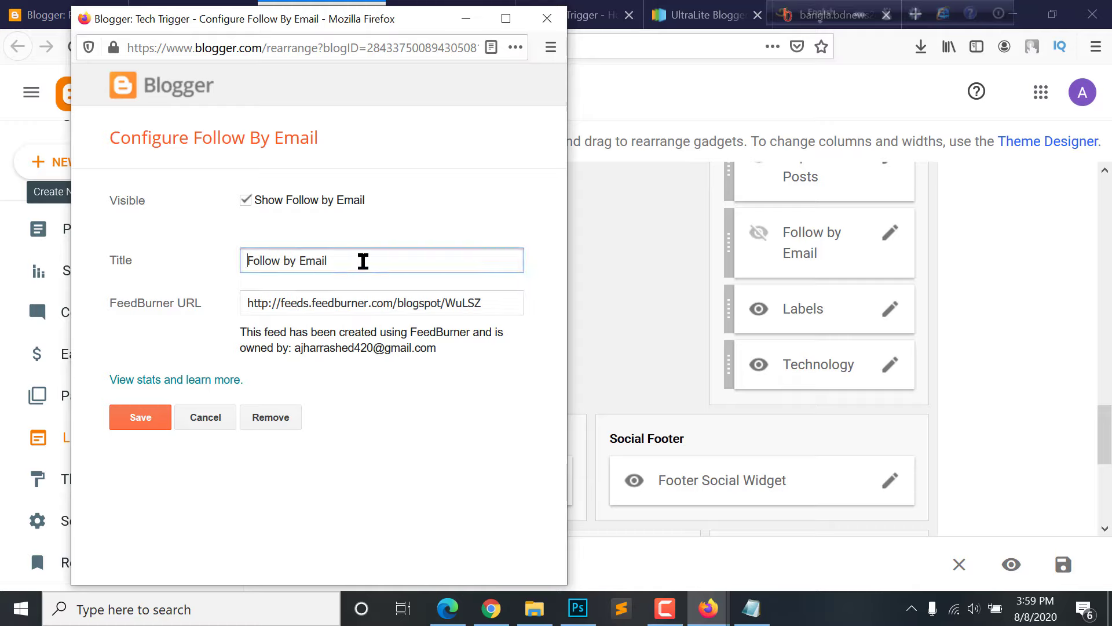
click(268, 303)
drag(483, 302, 225, 296)
click(427, 302)
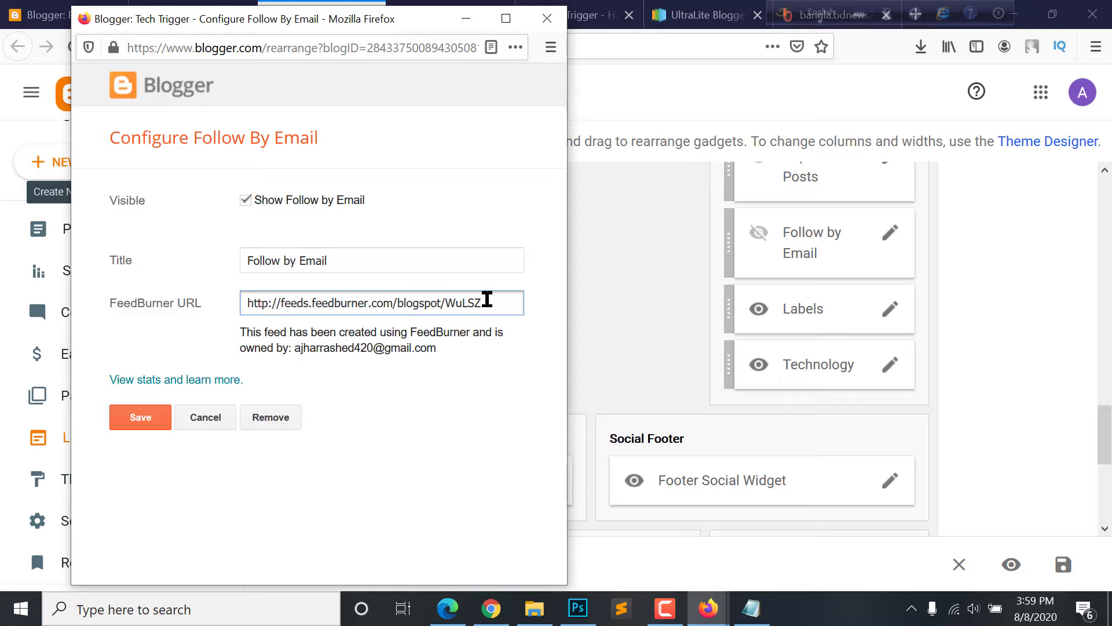
drag(498, 306, 231, 297)
key(ctrl+c)
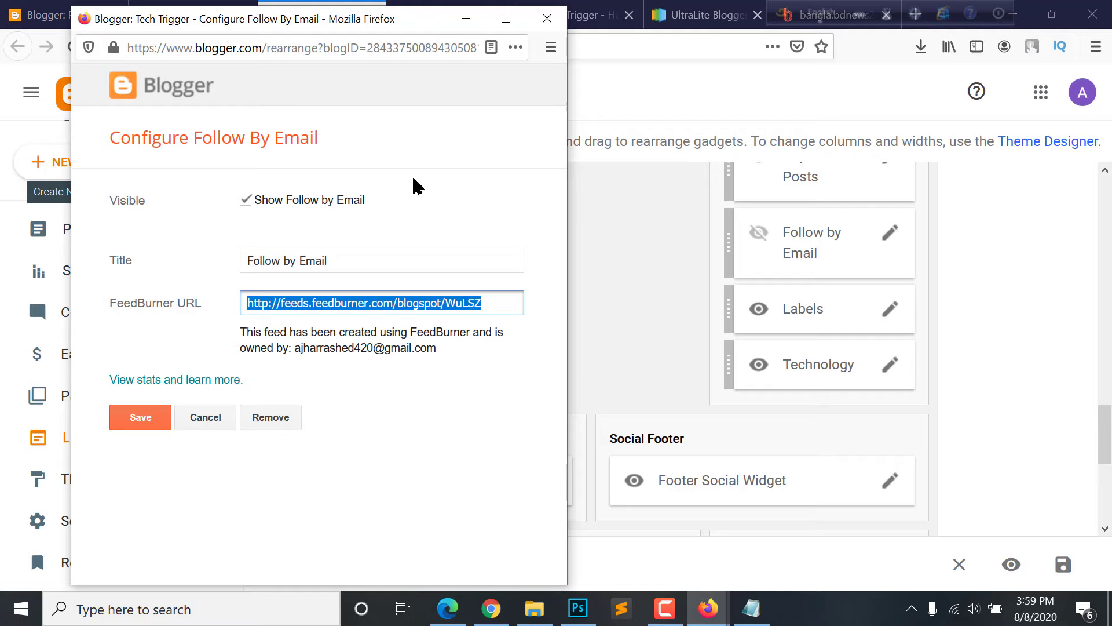
Load the copied FeedBurner URL in place of the Facebook page and look through the blog's feed content
click(465, 19)
click(431, 15)
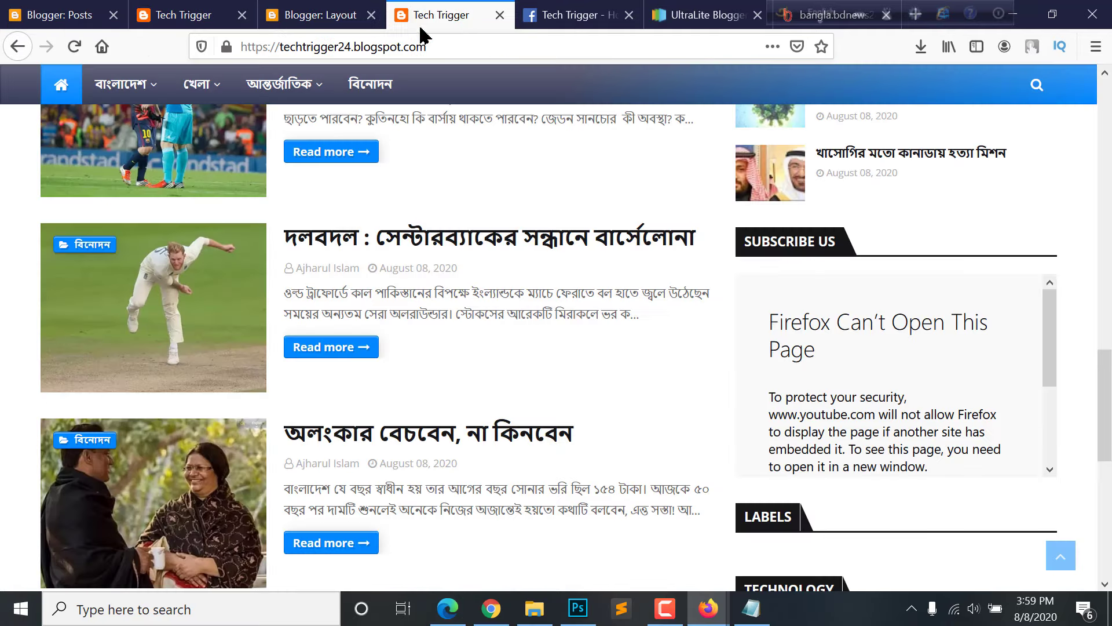
click(536, 21)
click(467, 47)
key(ctrl+v)
key(Return)
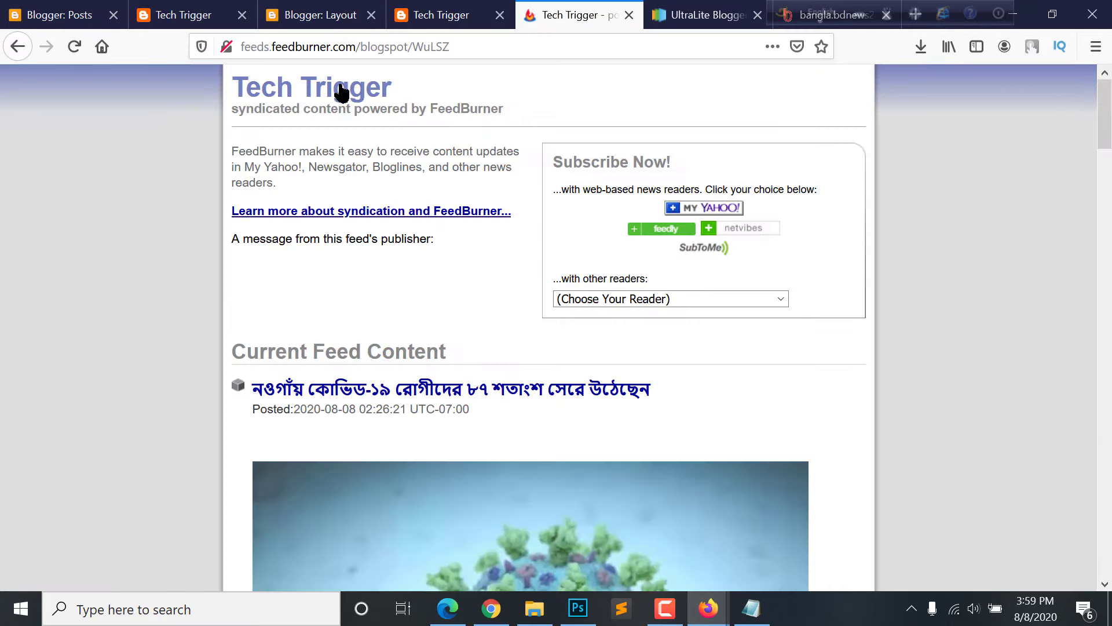
scroll(425, 327, down, 10)
scroll(432, 324, up, 10)
Return to the blog's home page, reload it, and examine the Follow by Email section in the sidebar
click(429, 12)
scroll(775, 342, down, 5)
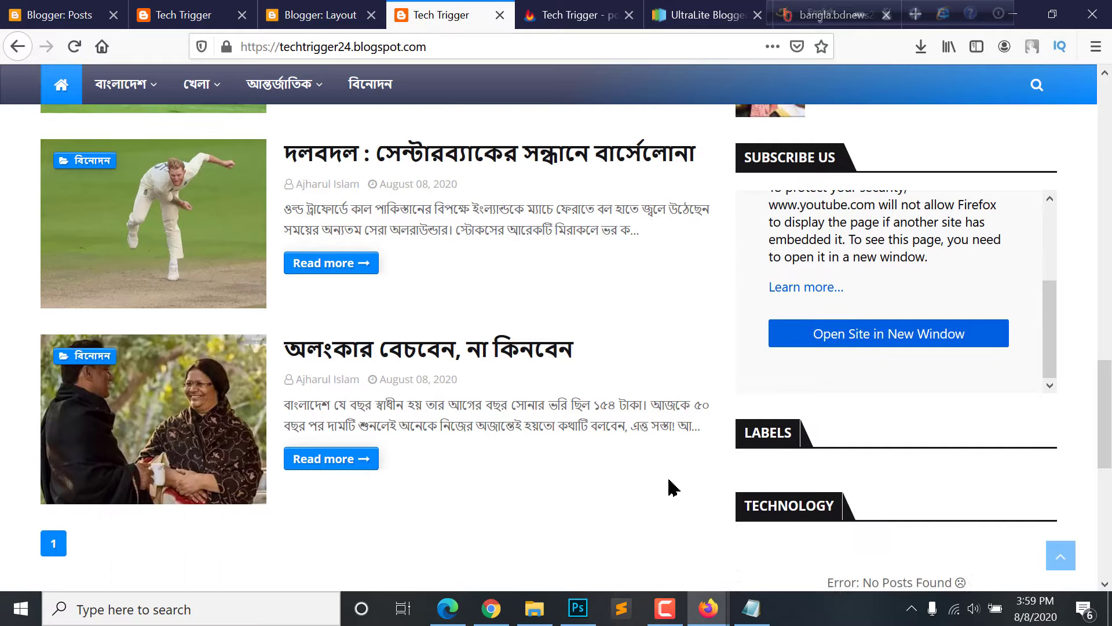
click(74, 46)
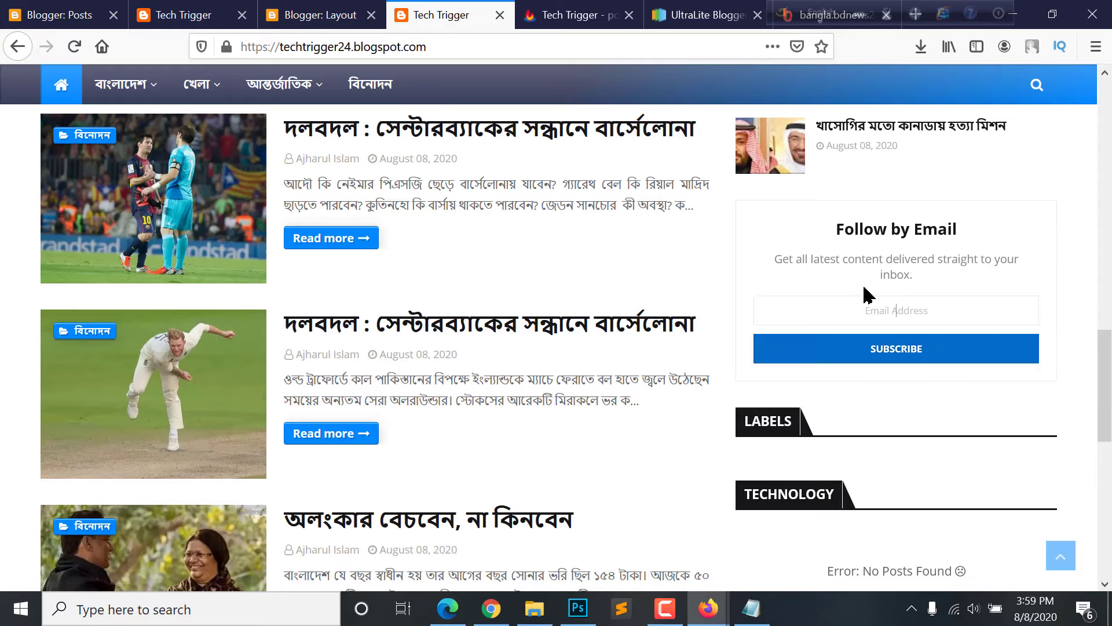
scroll(864, 292, up, 2)
scroll(864, 292, up, 1)
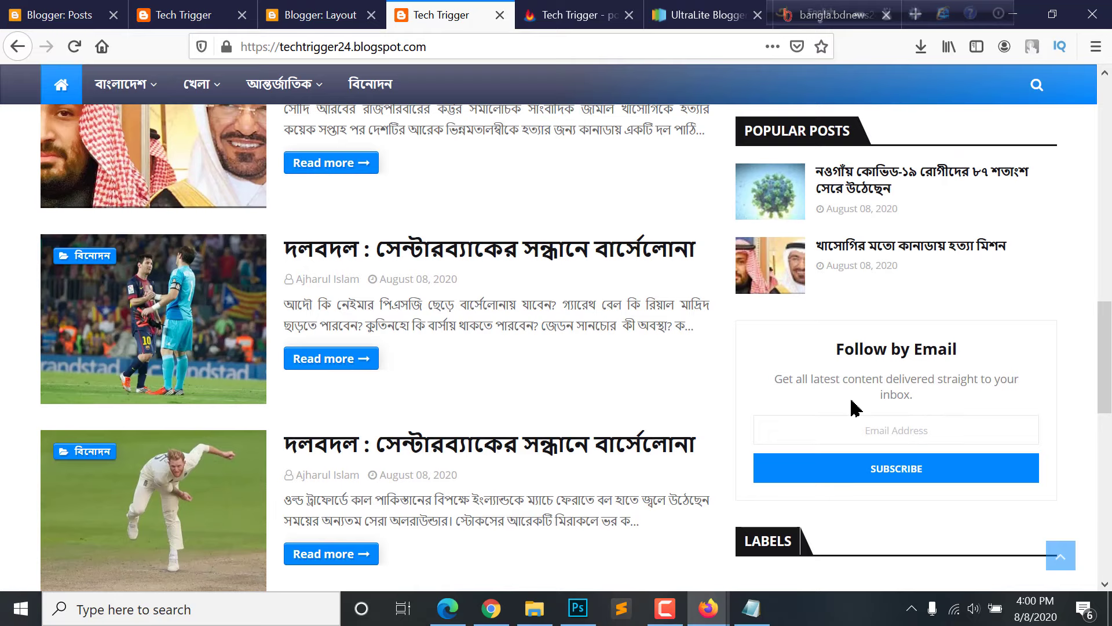
Look through the home page's recent posts and sidebar sections, ending at the email address field of the Follow by Email form
scroll(853, 407, up, 9)
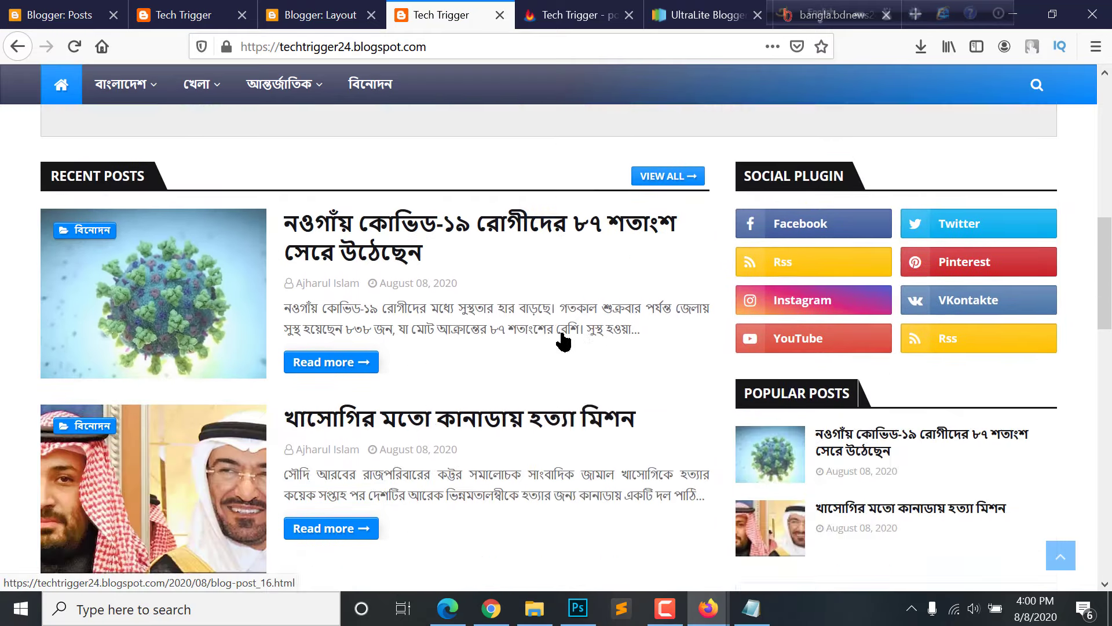
scroll(562, 342, down, 10)
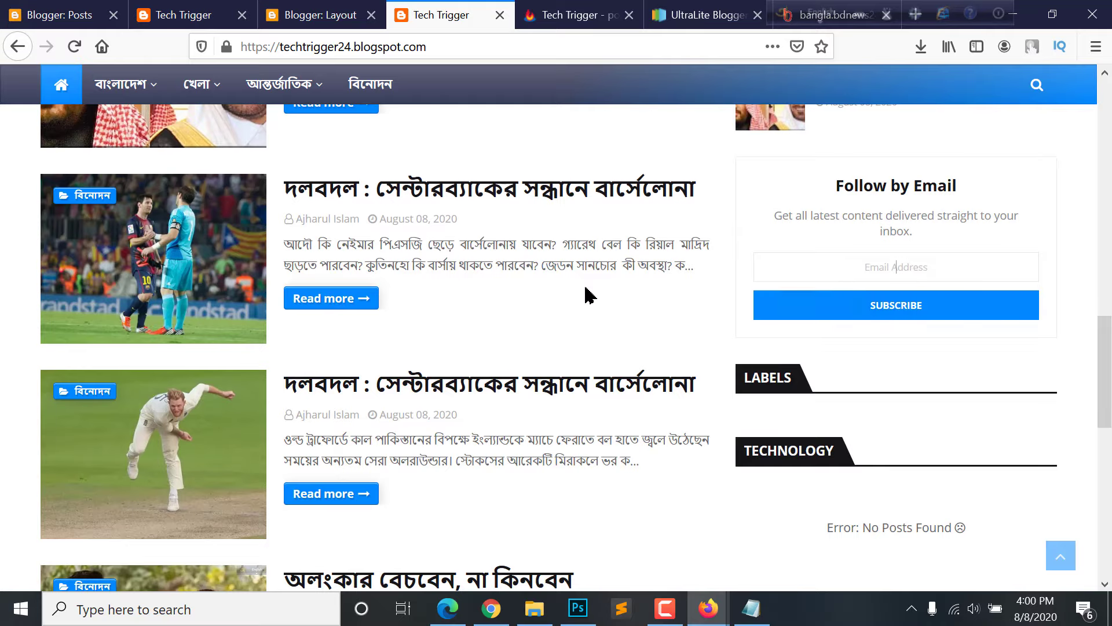
scroll(227, 121, up, 7)
scroll(410, 451, up, 6)
scroll(462, 442, down, 5)
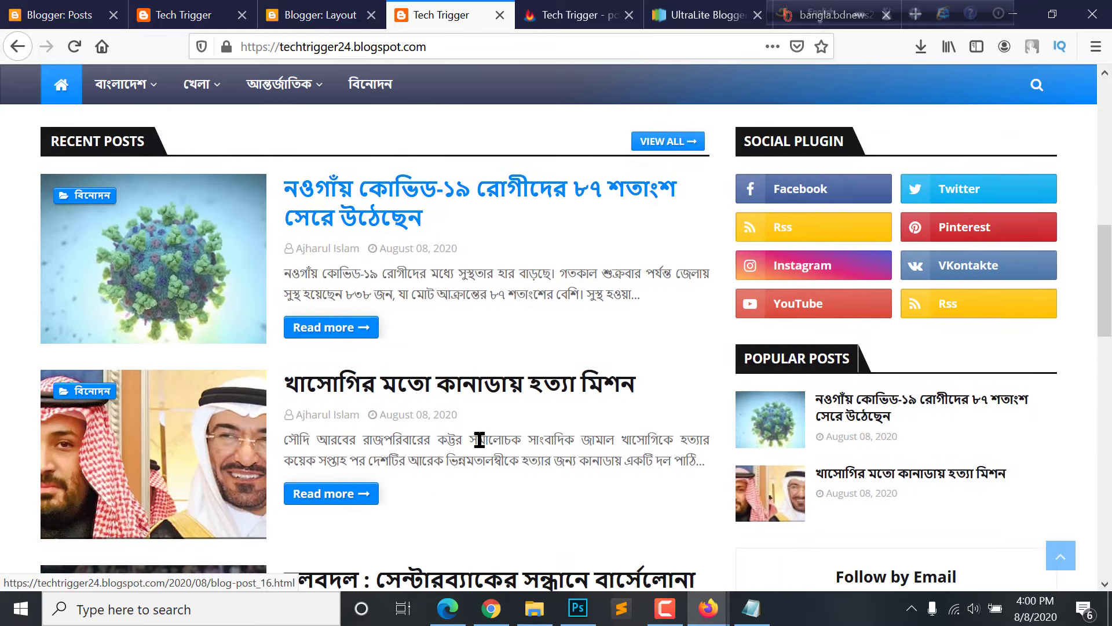
scroll(492, 371, up, 2)
scroll(565, 342, down, 8)
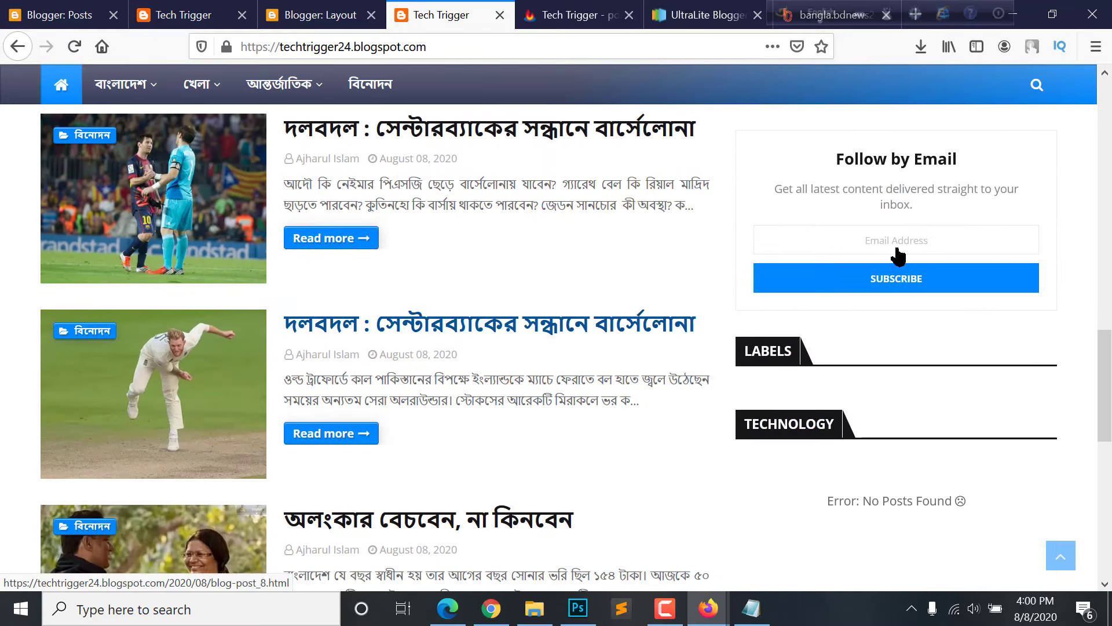
click(897, 248)
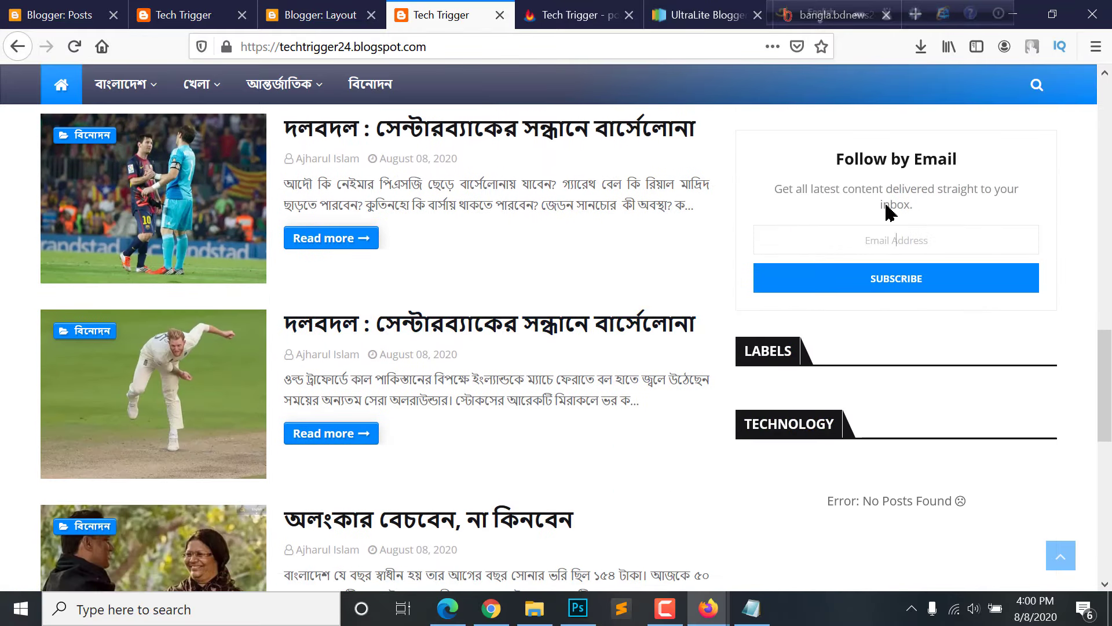
Check the Labels and Technology sections in the blog's sidebar, and return to the right sidebar gadgets in the Blogger layout
scroll(869, 266, up, 2)
scroll(819, 353, down, 5)
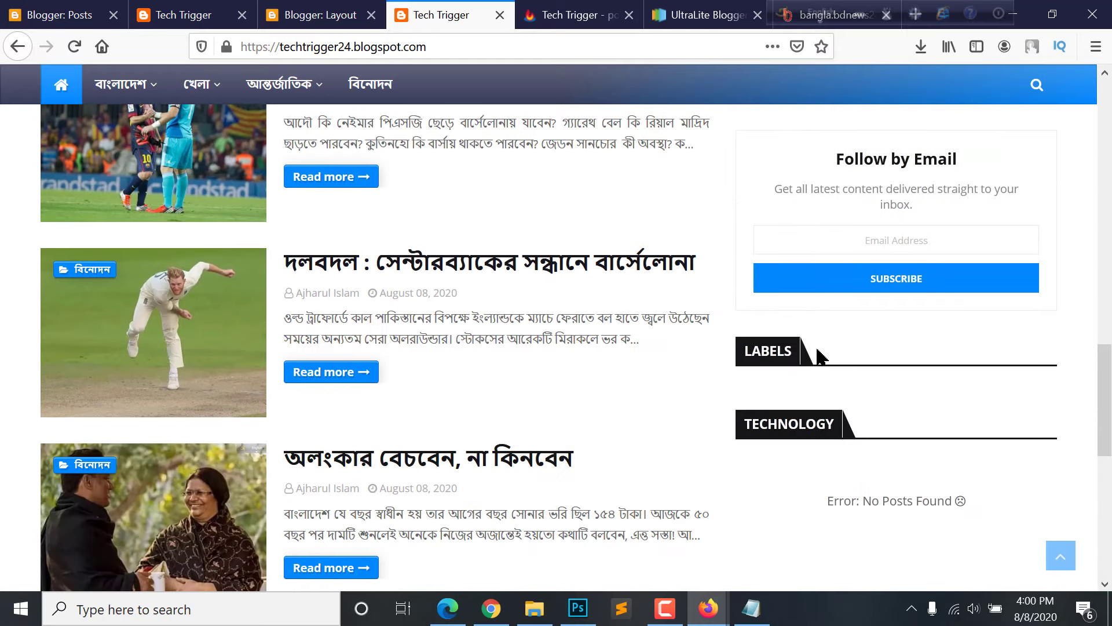
scroll(777, 400, down, 4)
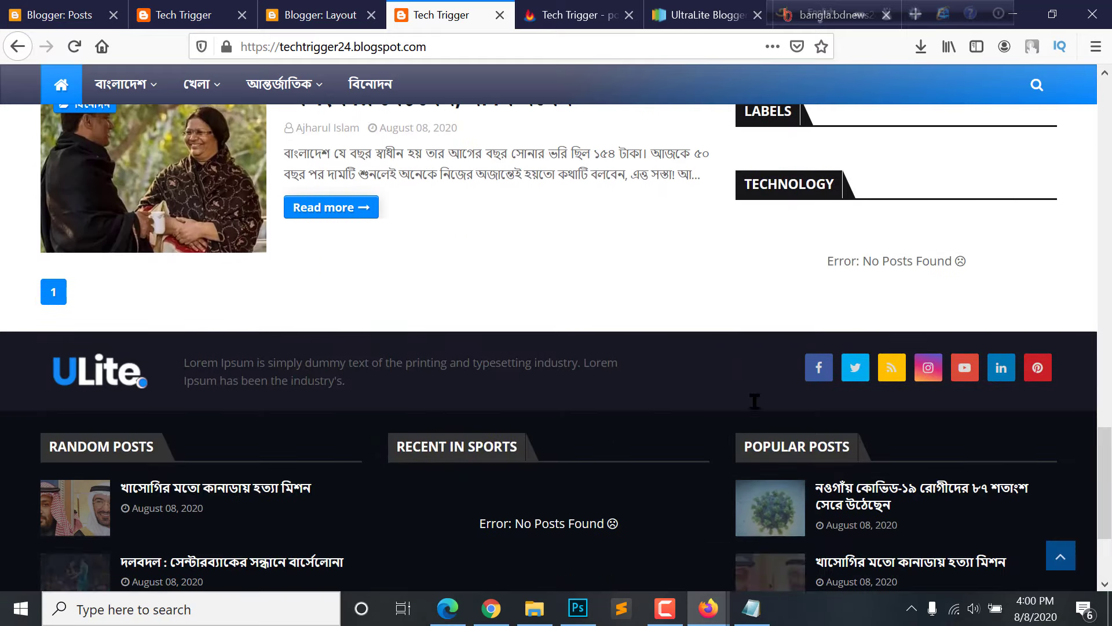
scroll(775, 323, up, 3)
click(183, 7)
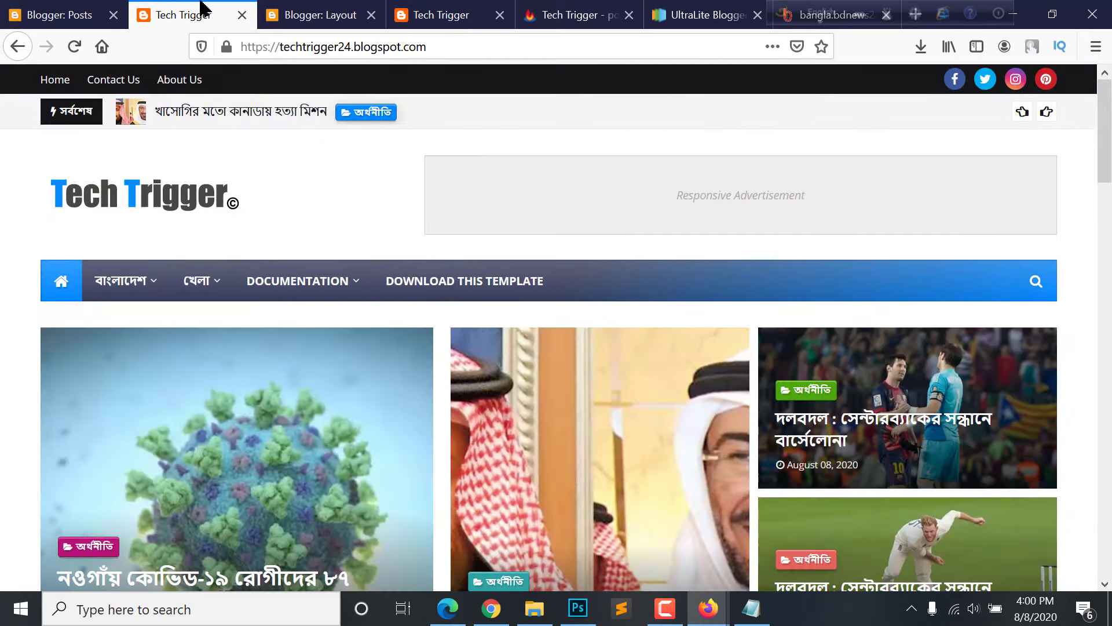
key(ctrl+Tab)
scroll(860, 358, up, 1)
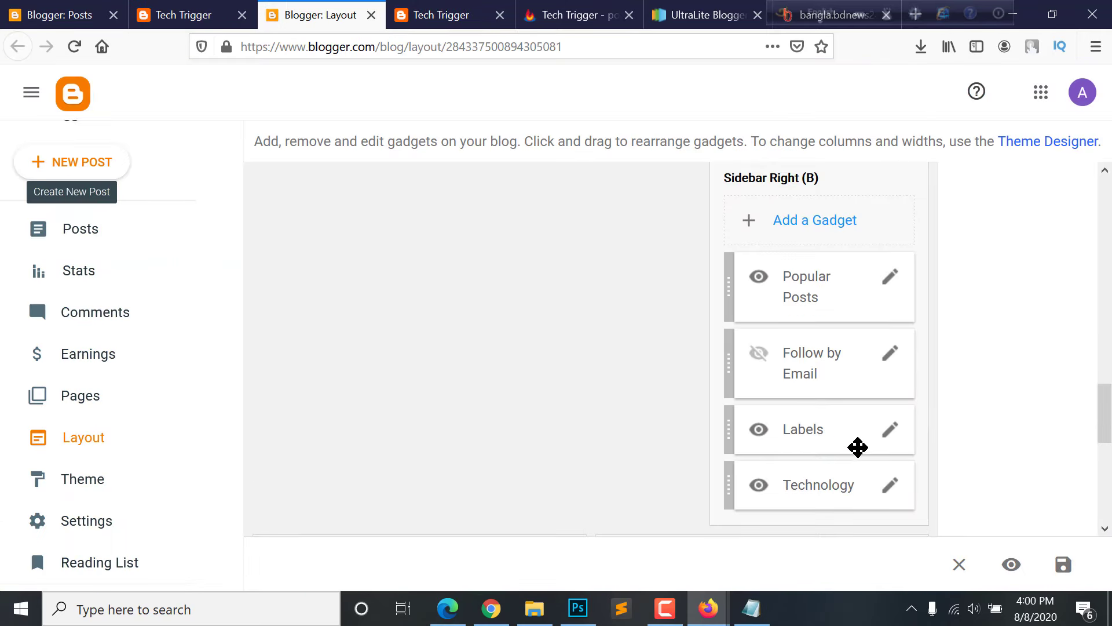
Open the Labels gadget's settings in Sidebar Right (B) and select all five labels to show
click(889, 431)
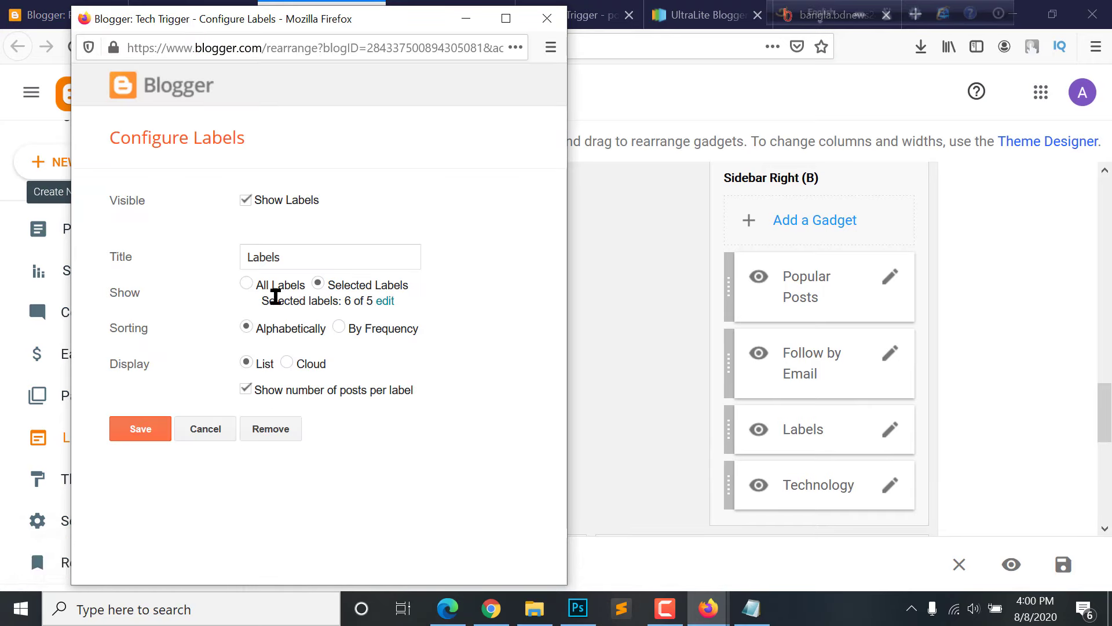
click(383, 303)
scroll(387, 304, down, 4)
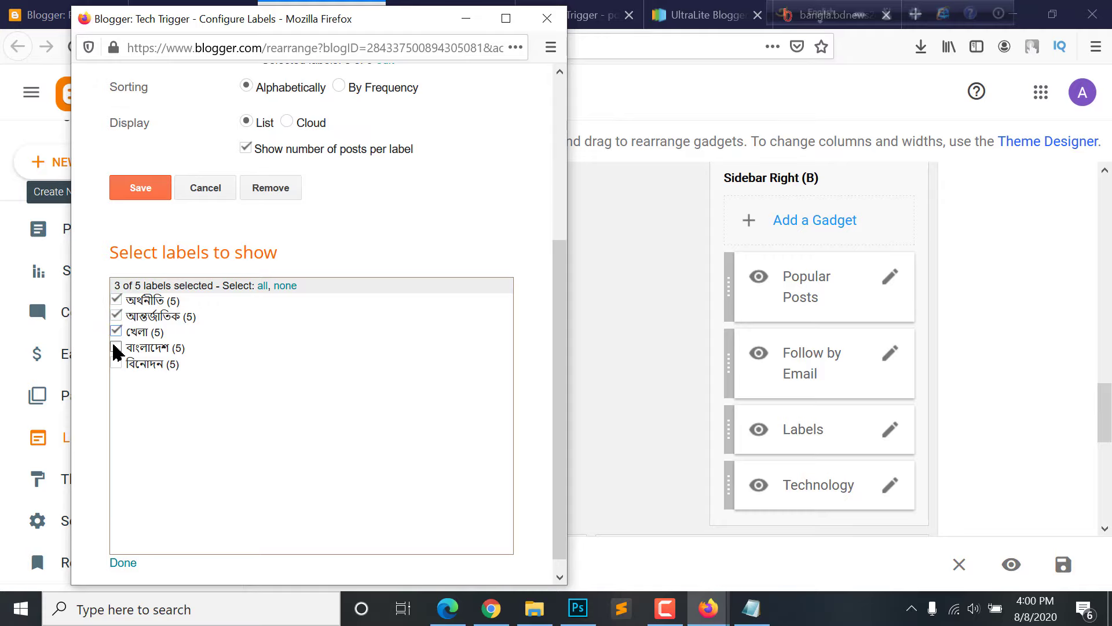
click(115, 364)
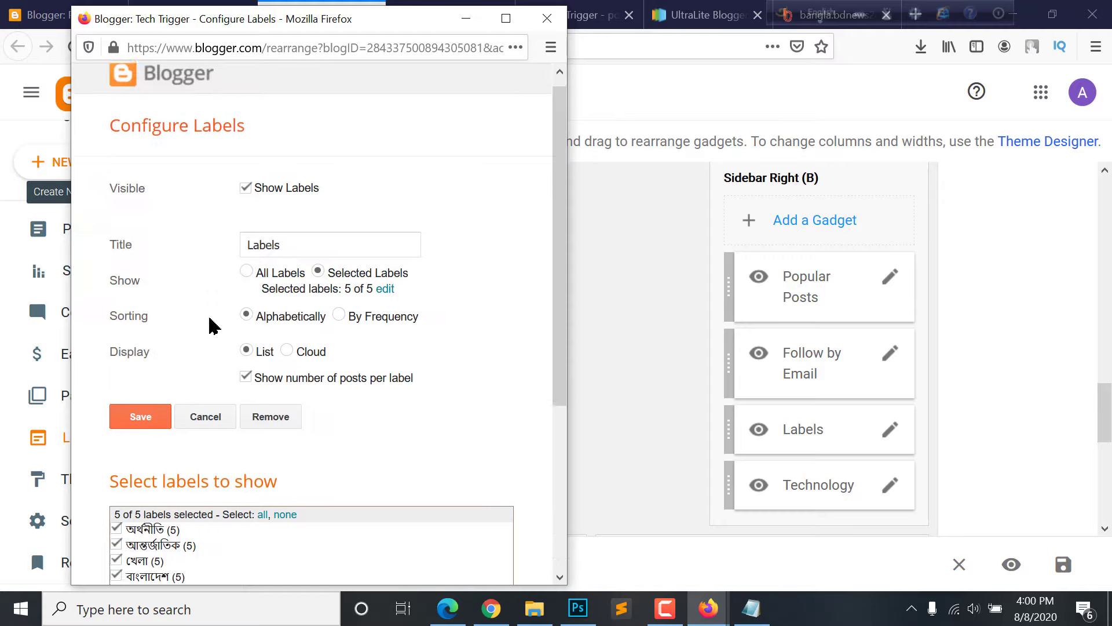
click(122, 548)
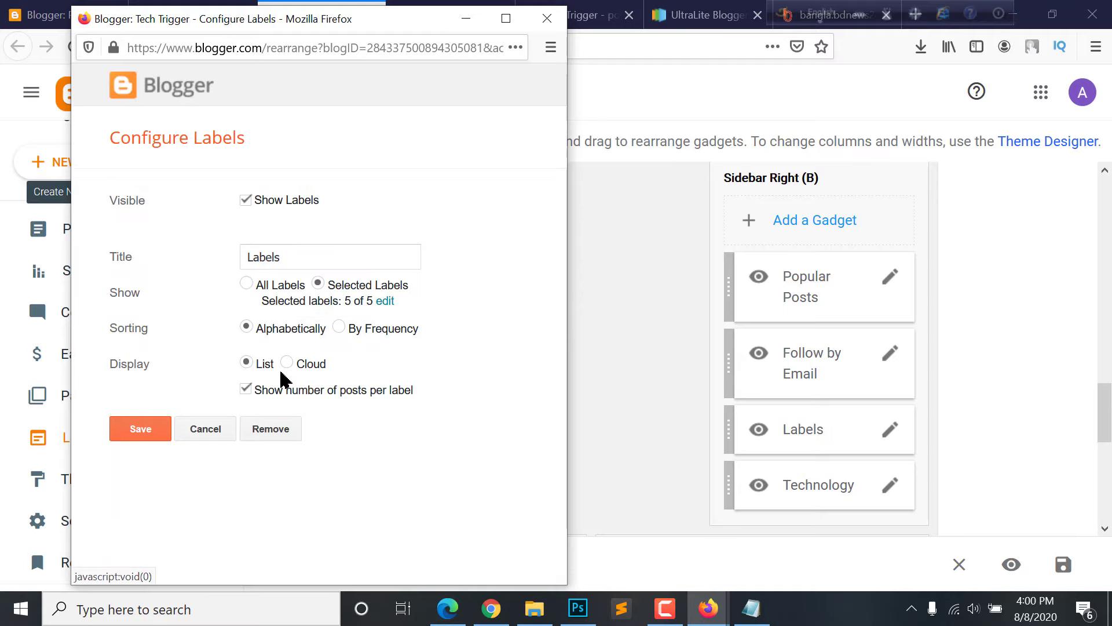
Set the Labels gadget's title to "বিভাগ সমূহ" and save the gadget
drag(300, 257, 195, 258)
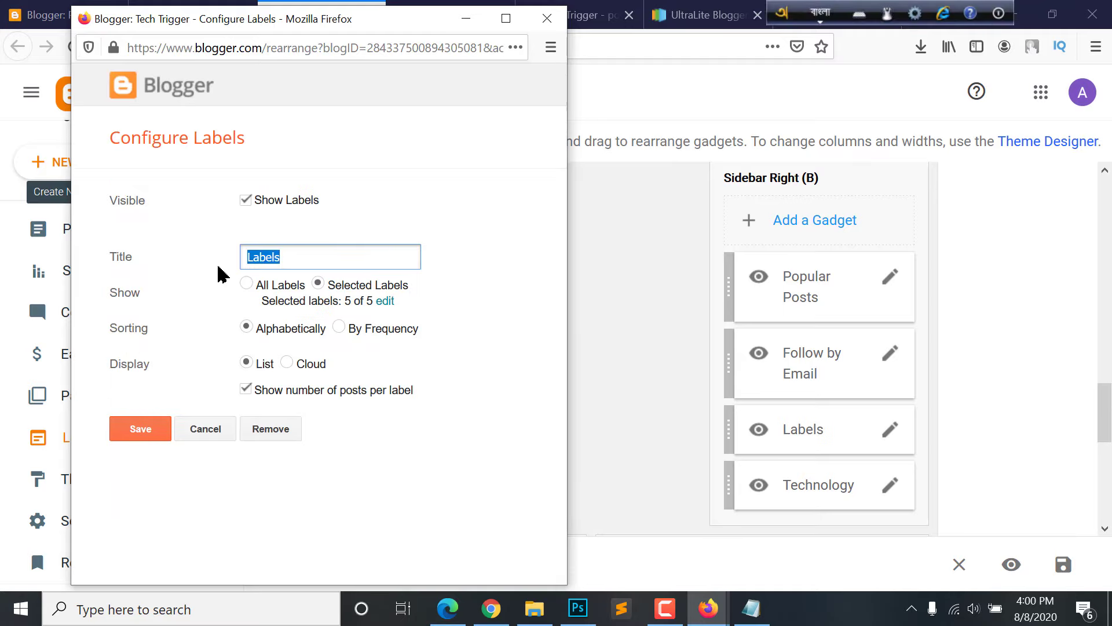
text(bibhag somU)
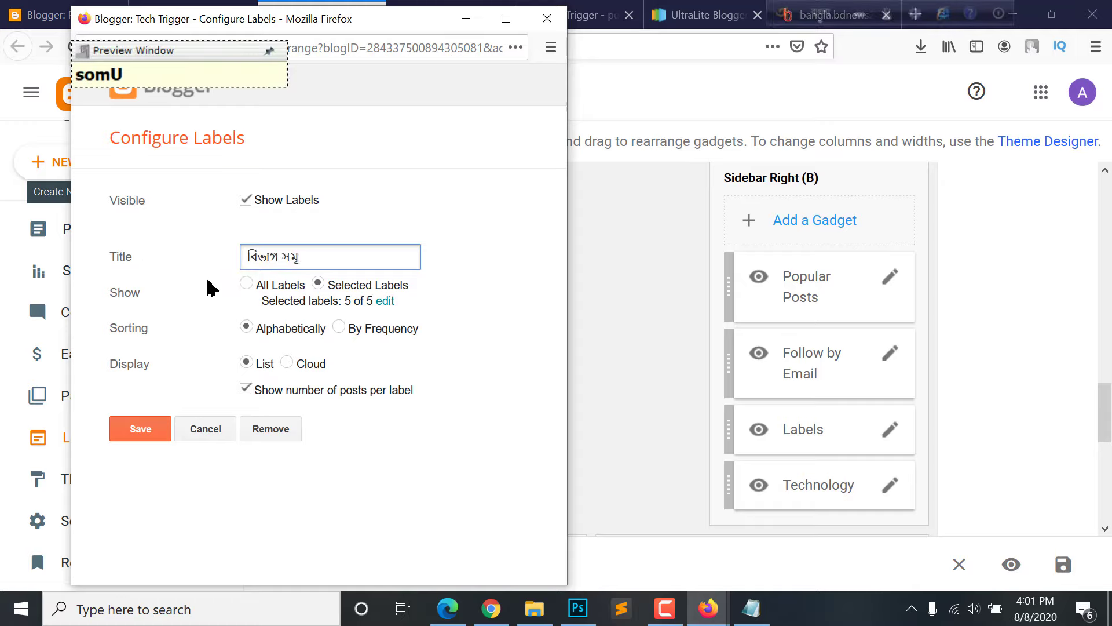
text(h)
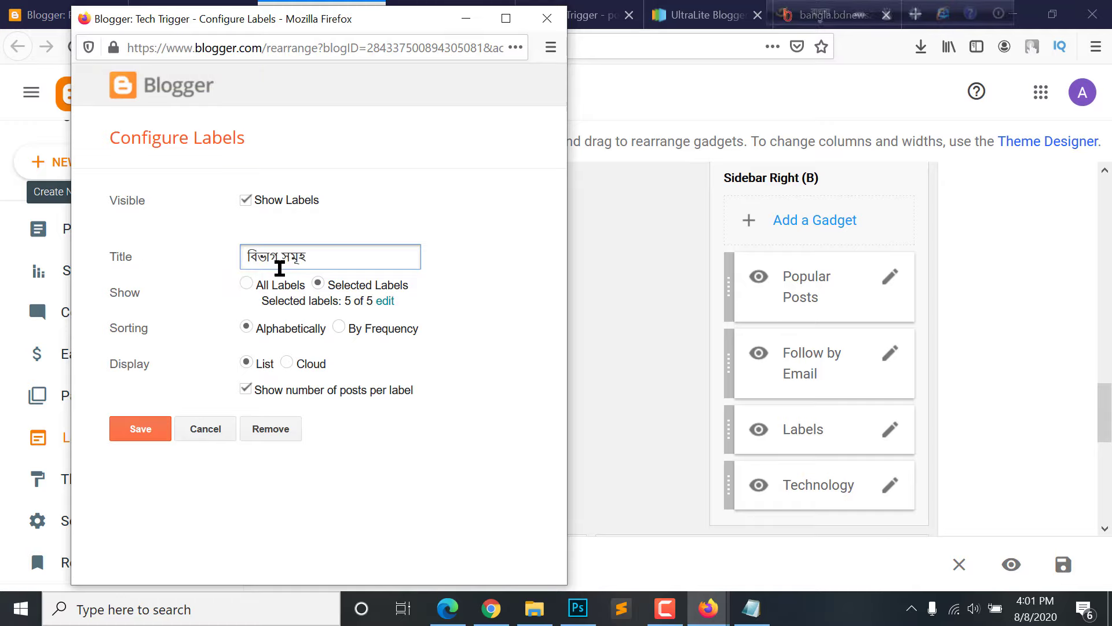
click(126, 428)
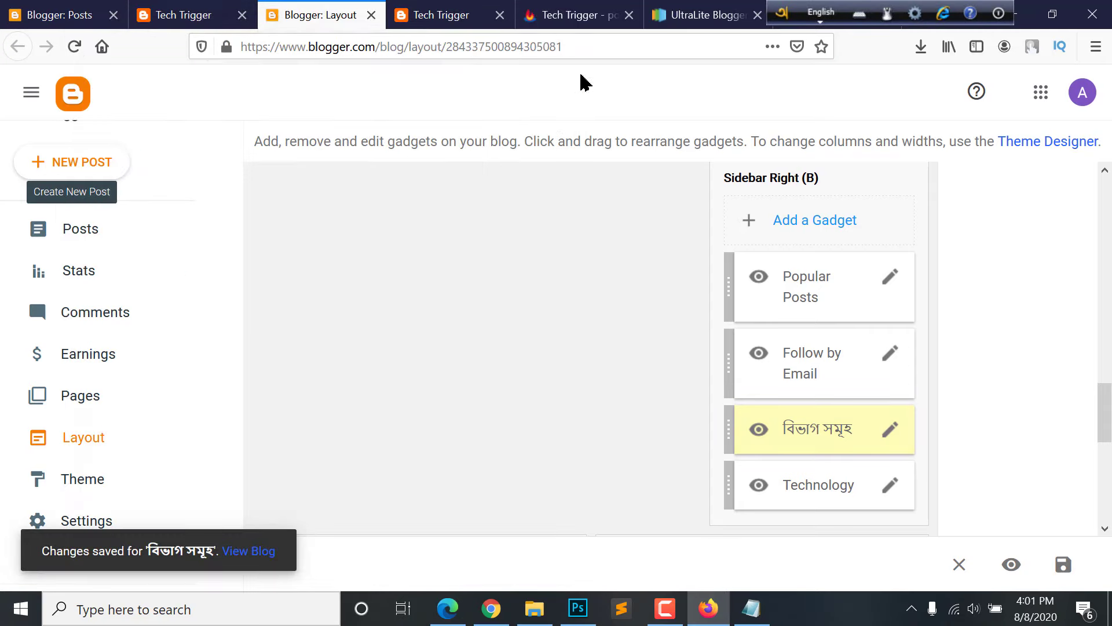
Reload the blog's home page and examine the label list and the Technology section in the sidebar
click(474, 8)
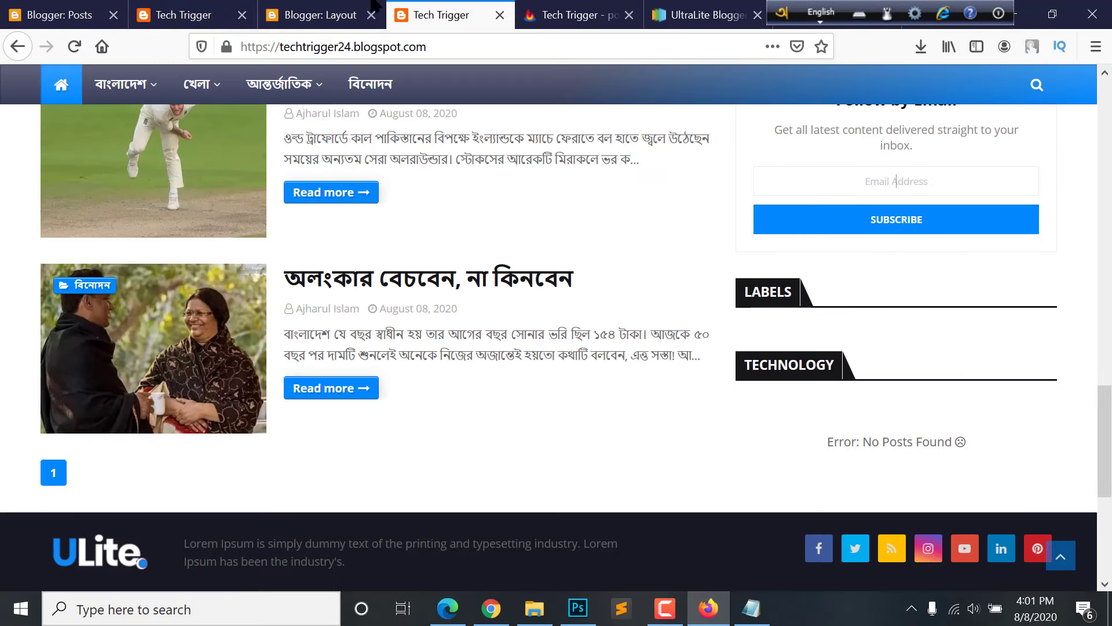
click(74, 46)
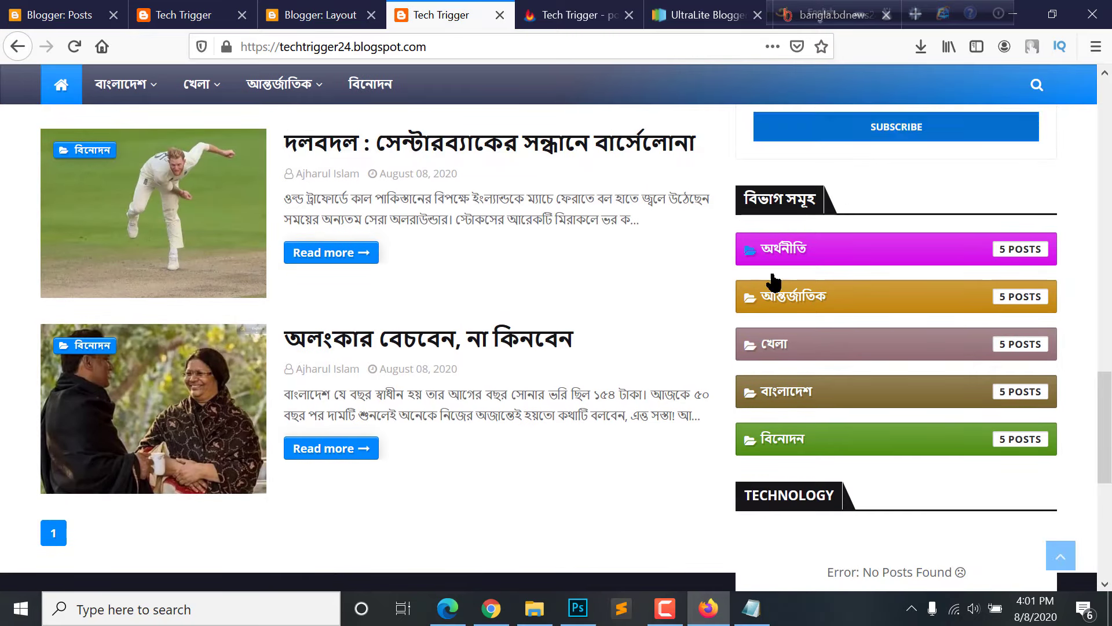
scroll(774, 374, down, 3)
scroll(819, 297, up, 4)
scroll(785, 248, down, 4)
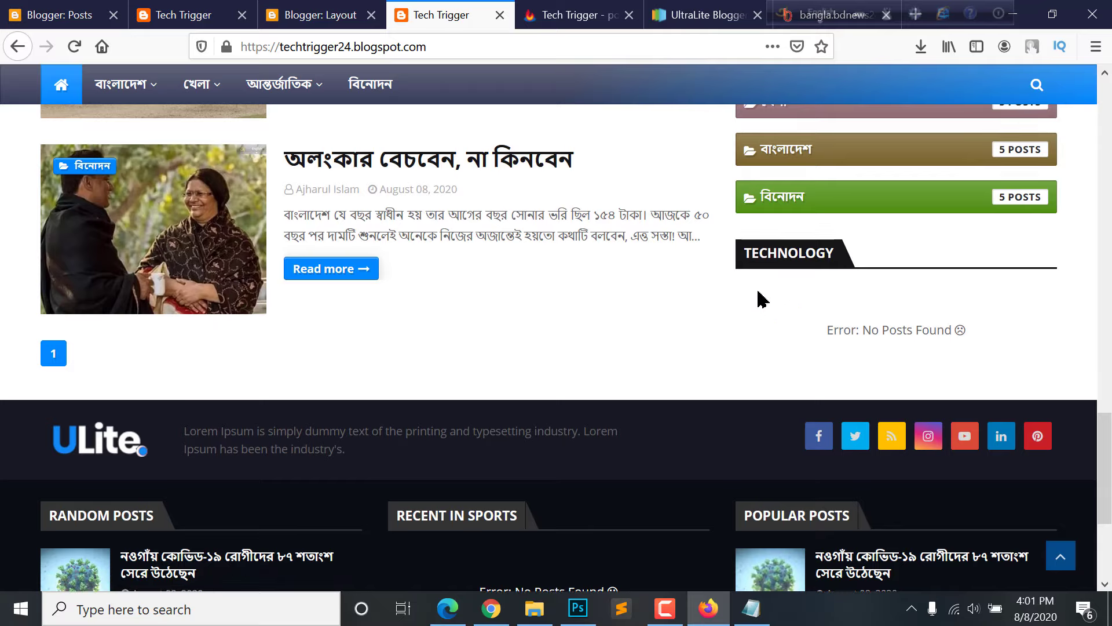
scroll(566, 290, up, 5)
Open the Technology gadget's settings in the Blogger layout and set its title to "খেলা"
click(58, 15)
click(183, 15)
click(300, 15)
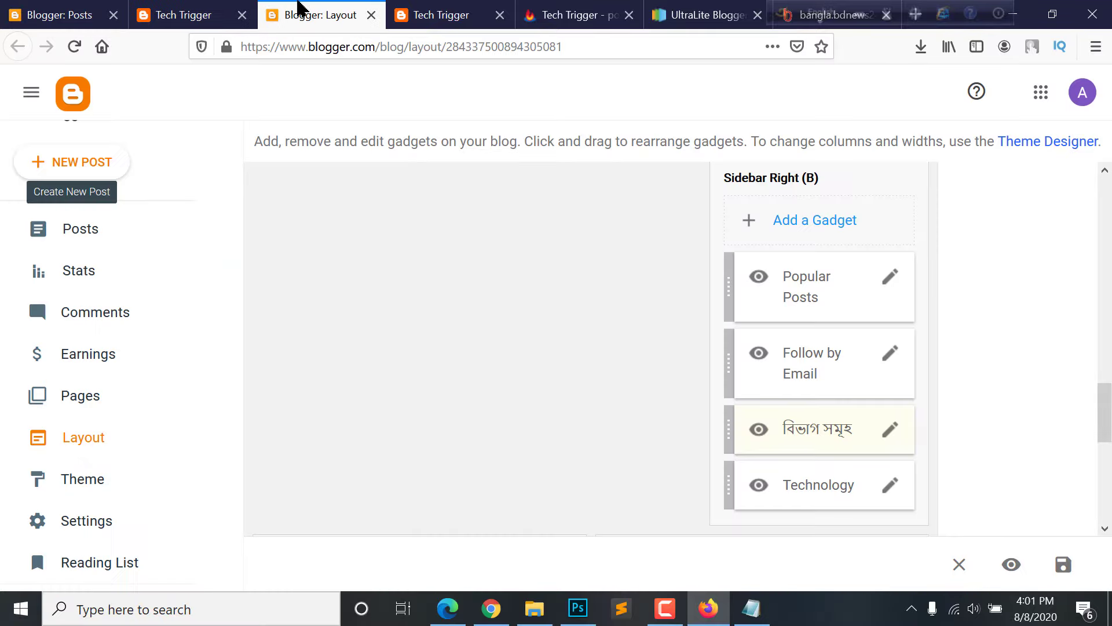
click(890, 487)
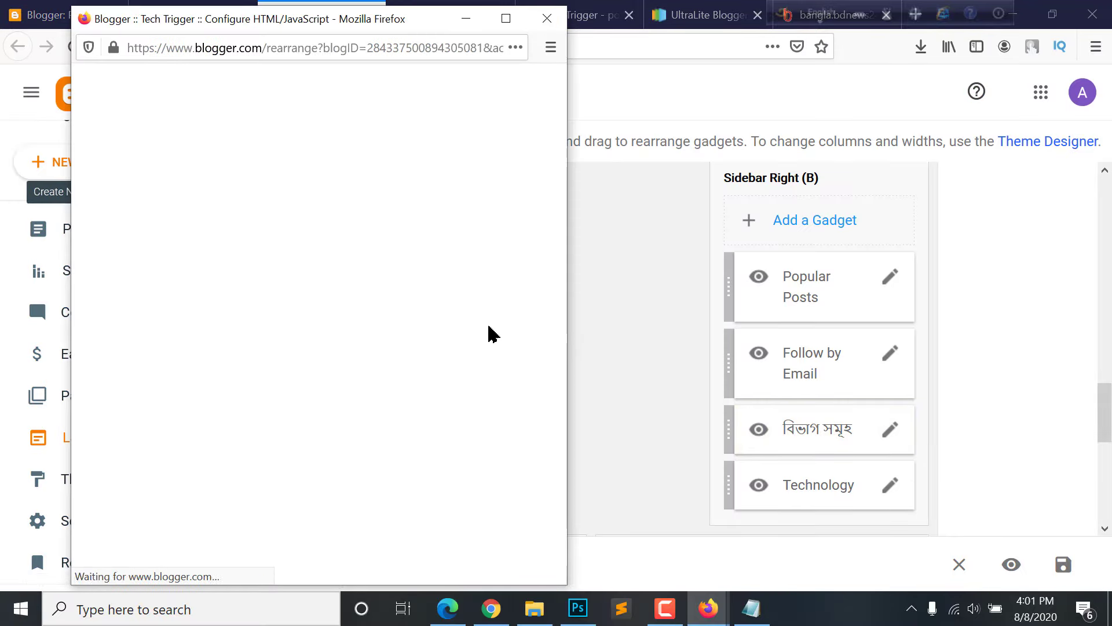
double_click(184, 267)
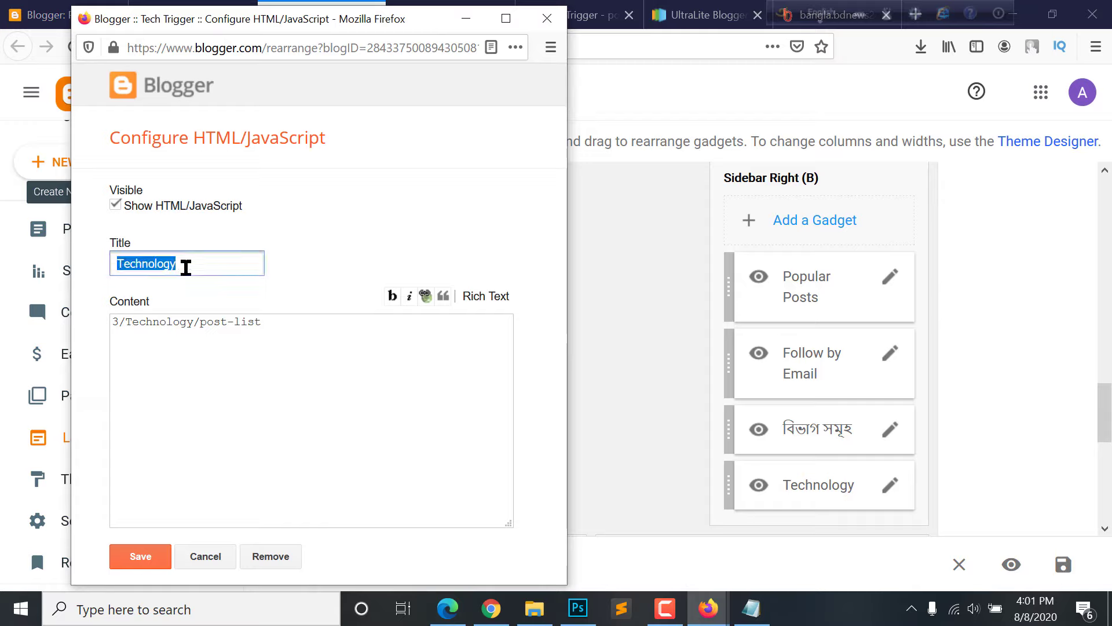
text(b)
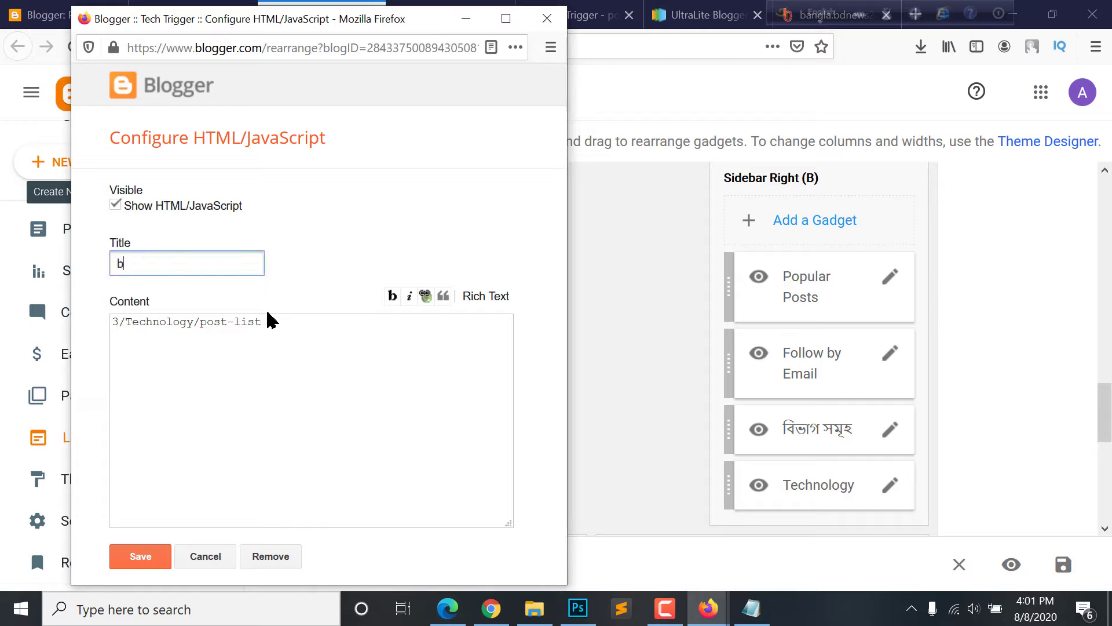
text(khela)
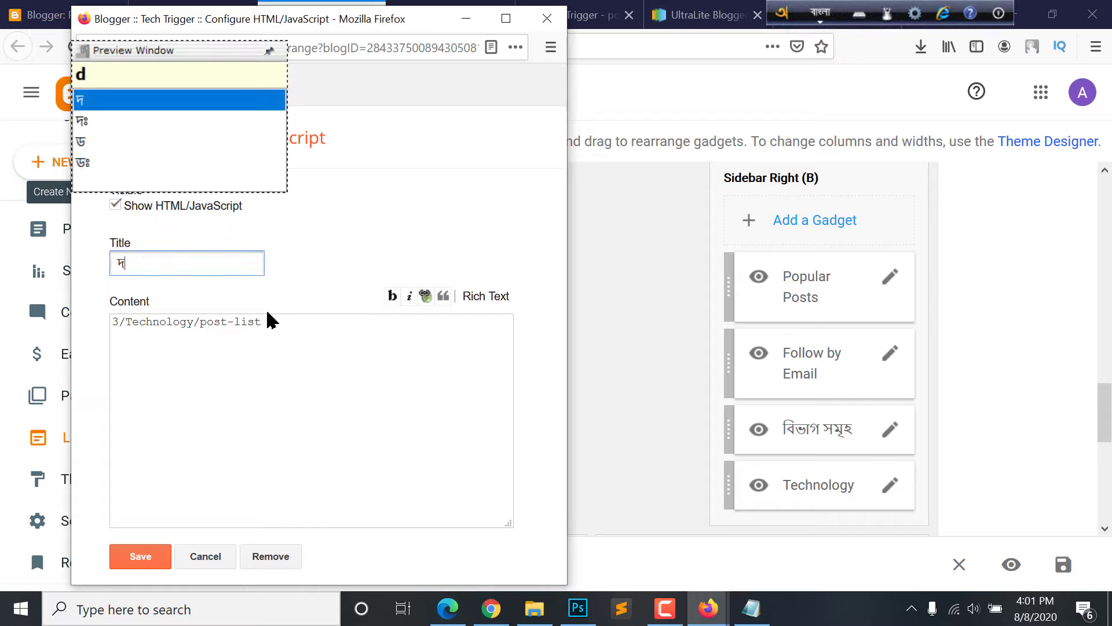
Set the retitled gadget's content to "2/খেলা/post-list" and save it
click(145, 326)
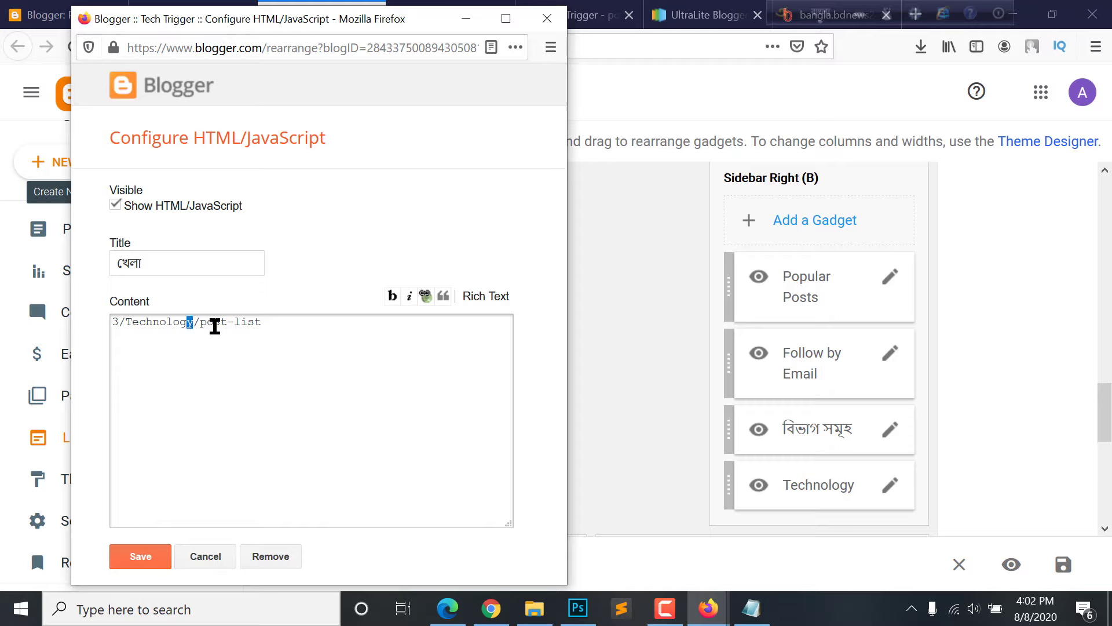
key(shift+Left)
key(shift+Left)
key(shift+Left)
key(shift+Left)
key(shift+Left)
text(khela)
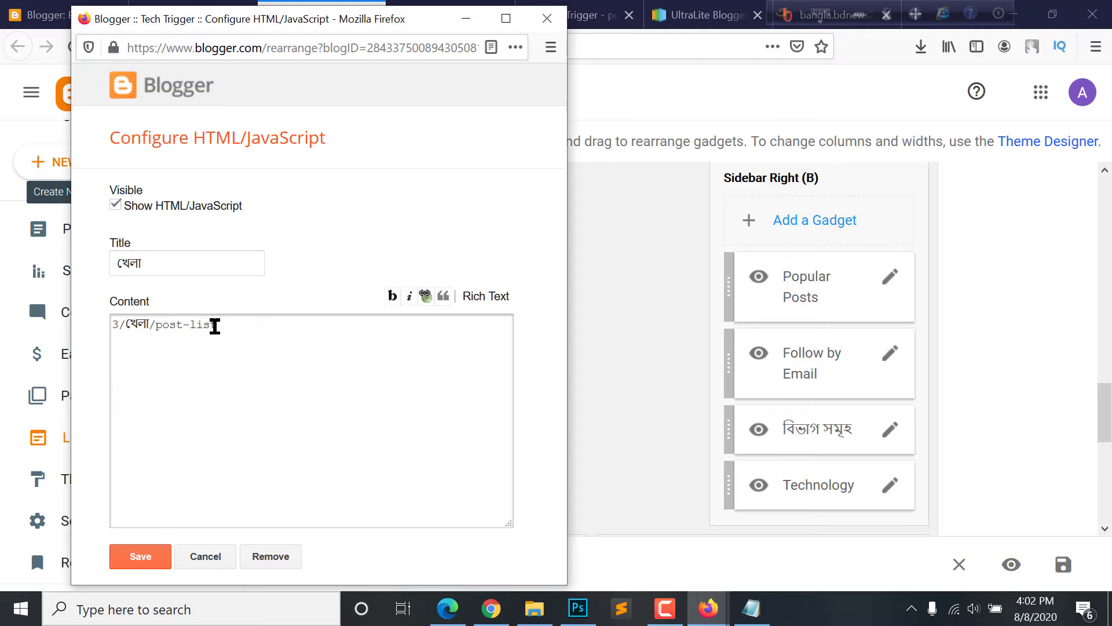
key(Home)
key(Delete)
key(Delete)
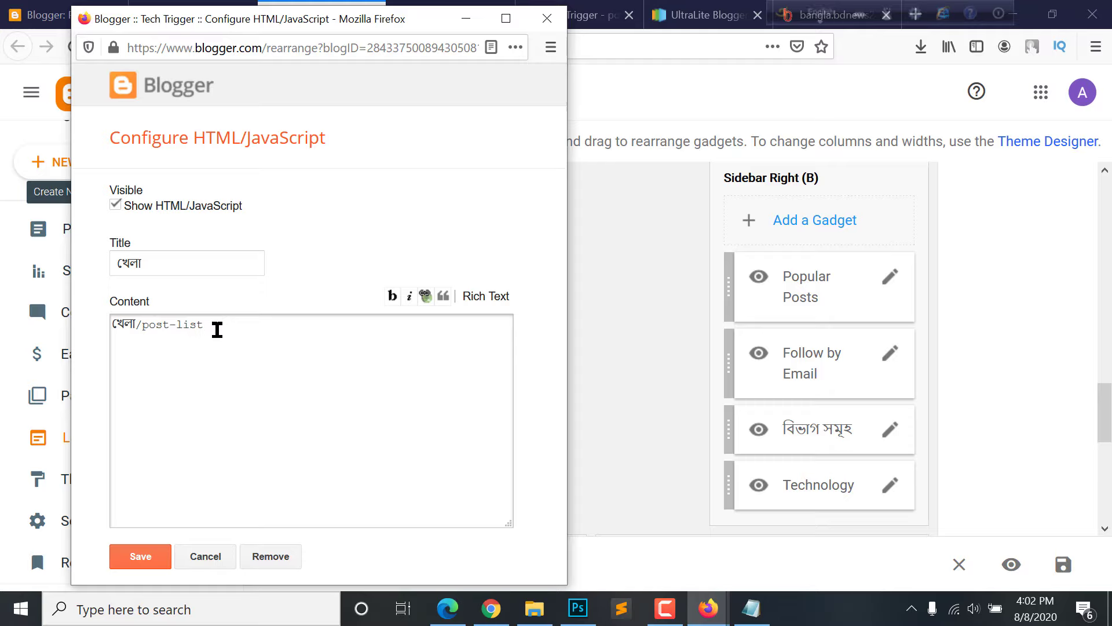
text(2/)
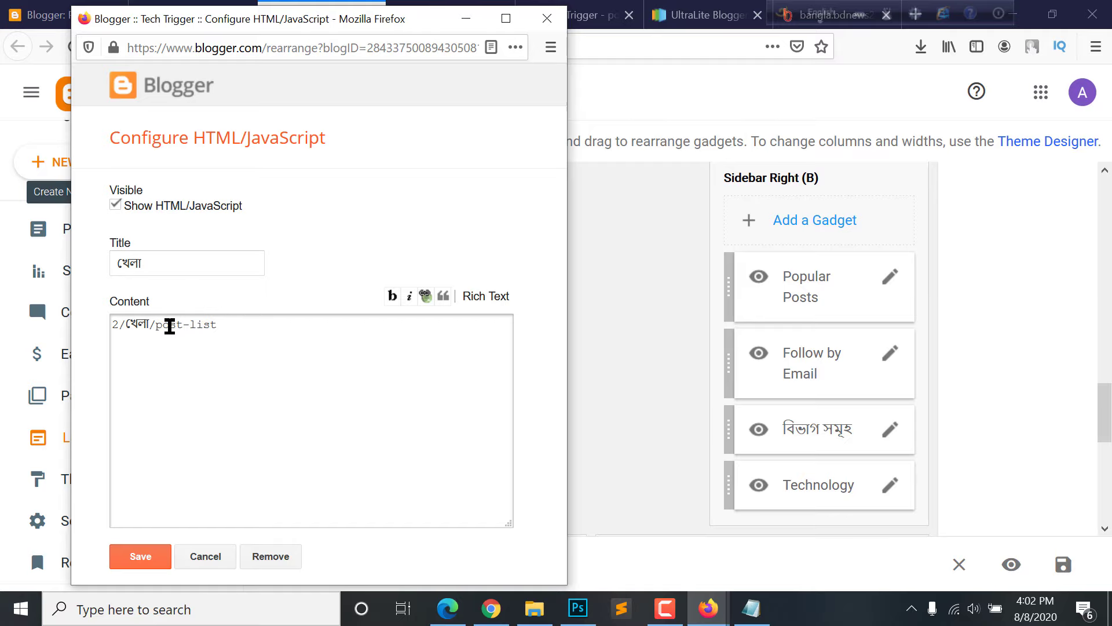
click(141, 554)
Reload the blog's home page and examine the খেলা section together with the other sidebar sections
key(ctrl+Tab)
click(74, 46)
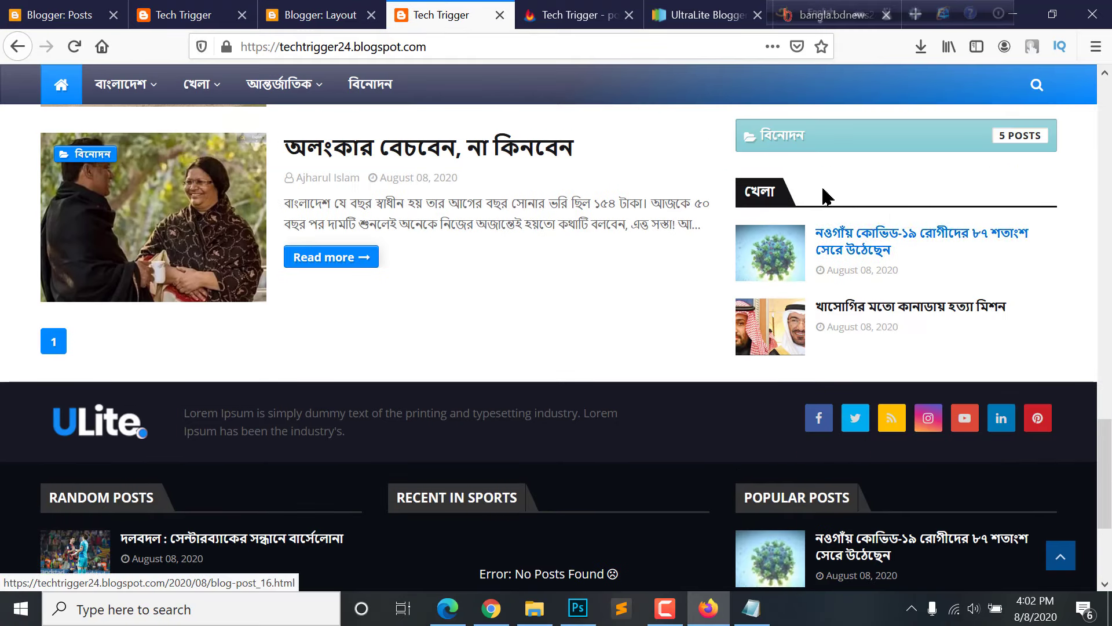
scroll(800, 293, up, 15)
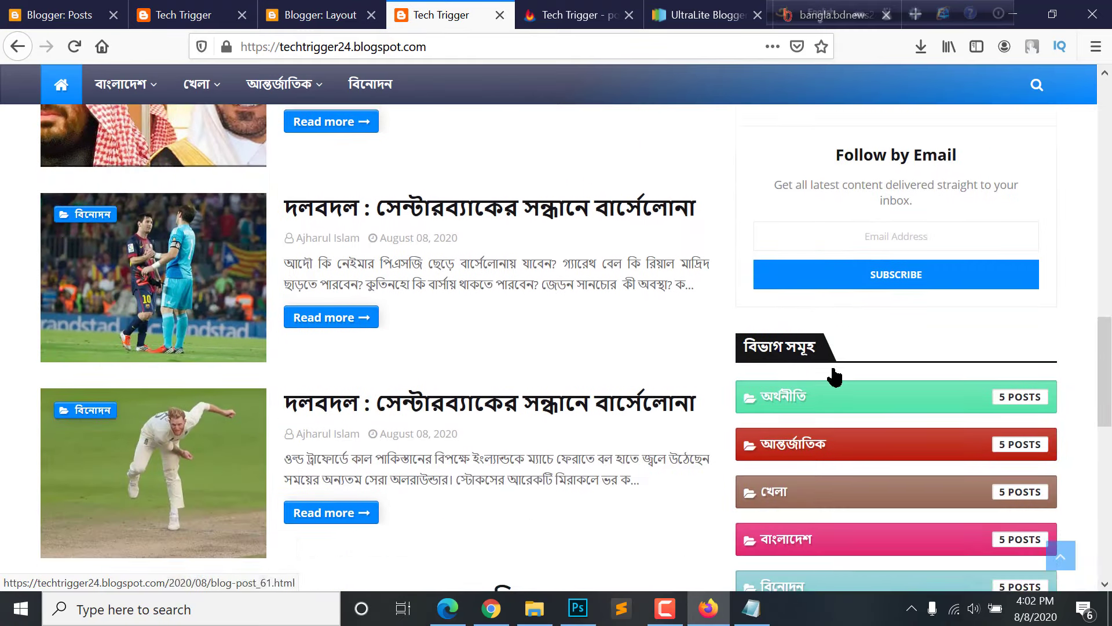
scroll(824, 303, down, 8)
scroll(839, 251, up, 4)
scroll(838, 258, down, 2)
scroll(915, 199, up, 3)
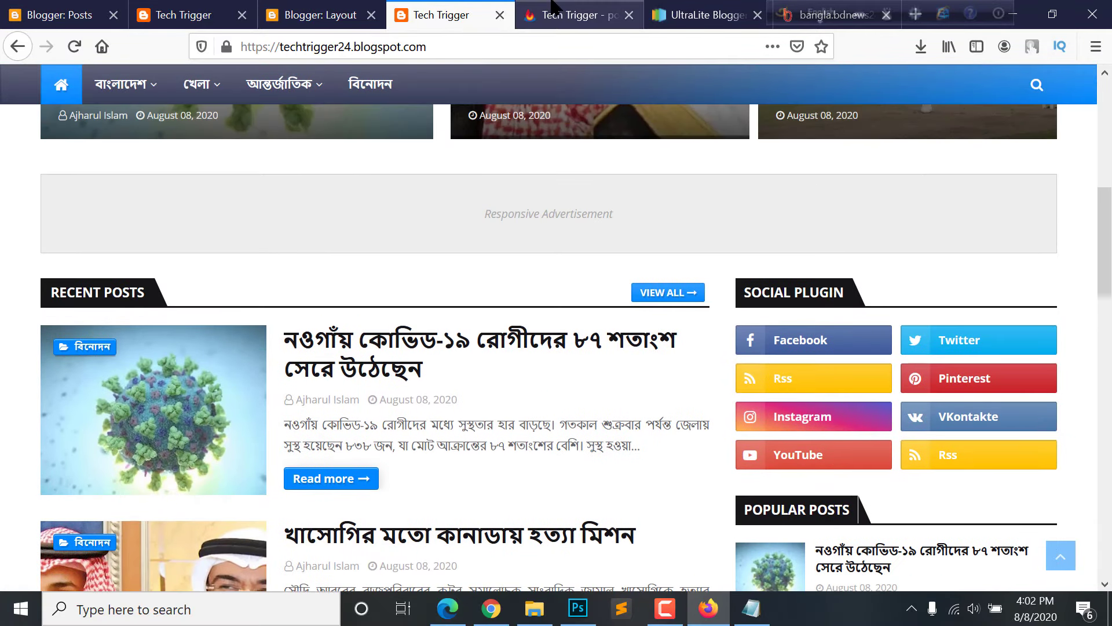
Search Google for "facebook page plugin" in place of the FeedBurner page and open Facebook for Developers' Page Plugin documentation
click(603, 15)
click(483, 36)
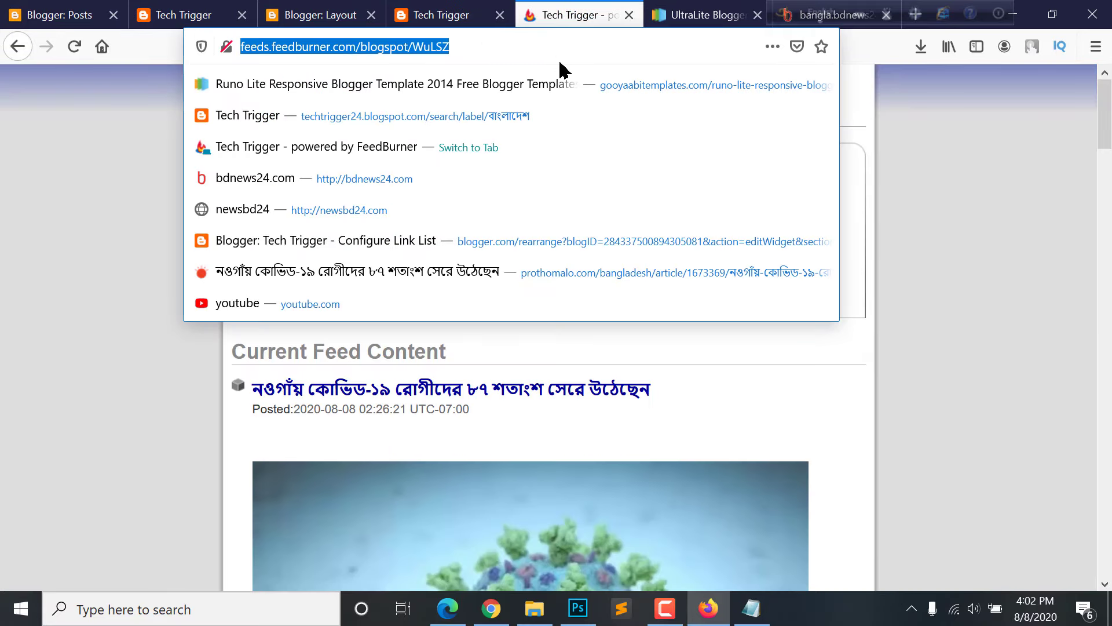
text(faceb)
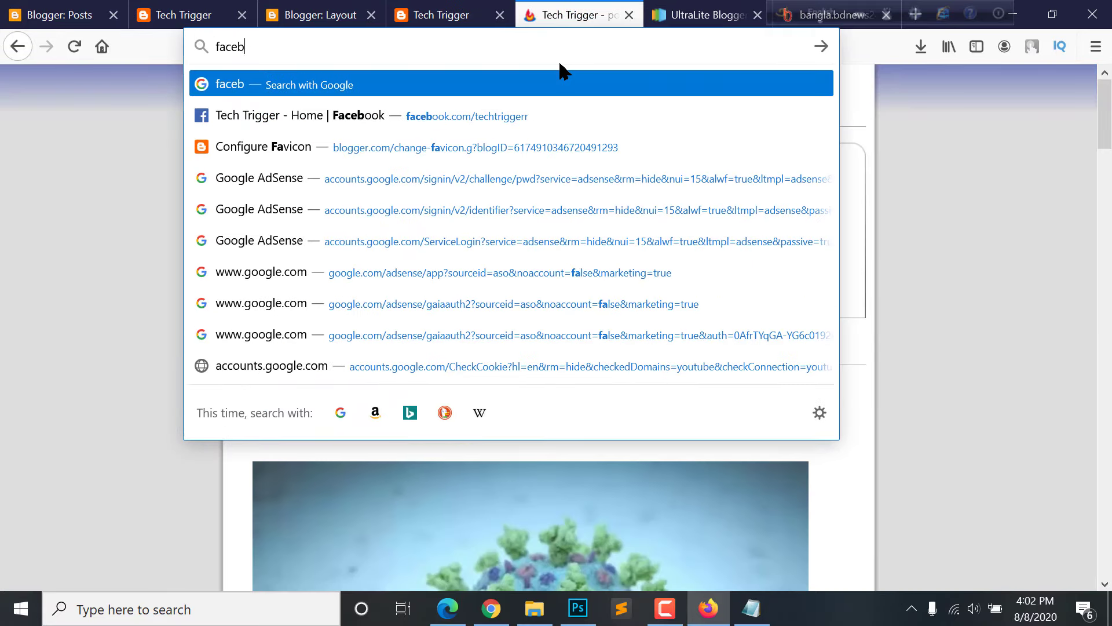
text(ook page )
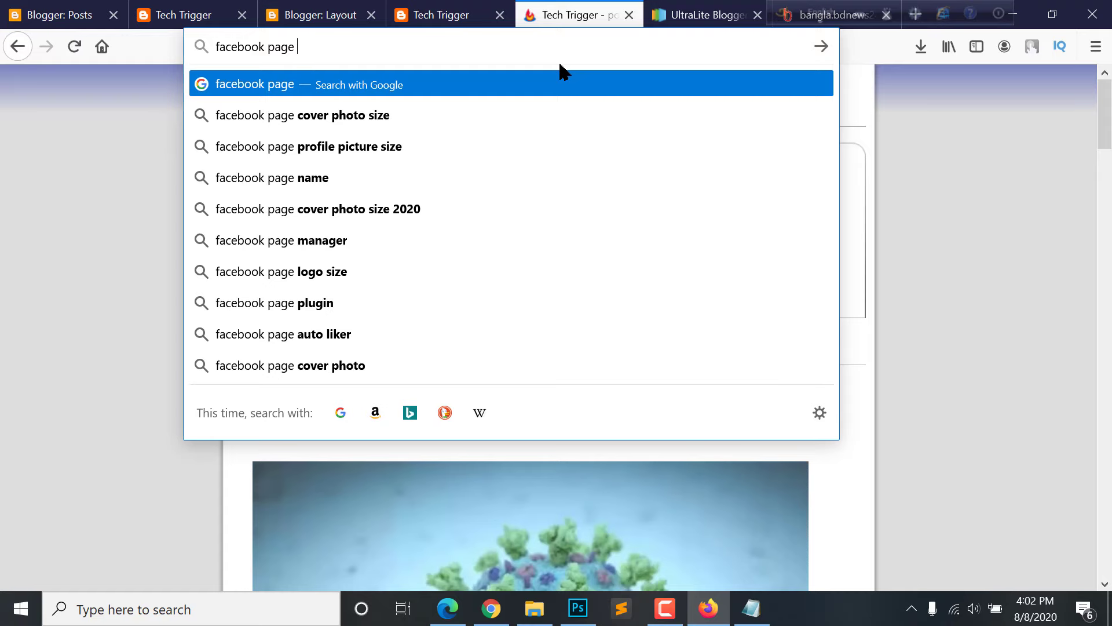
text(plugin)
key(Return)
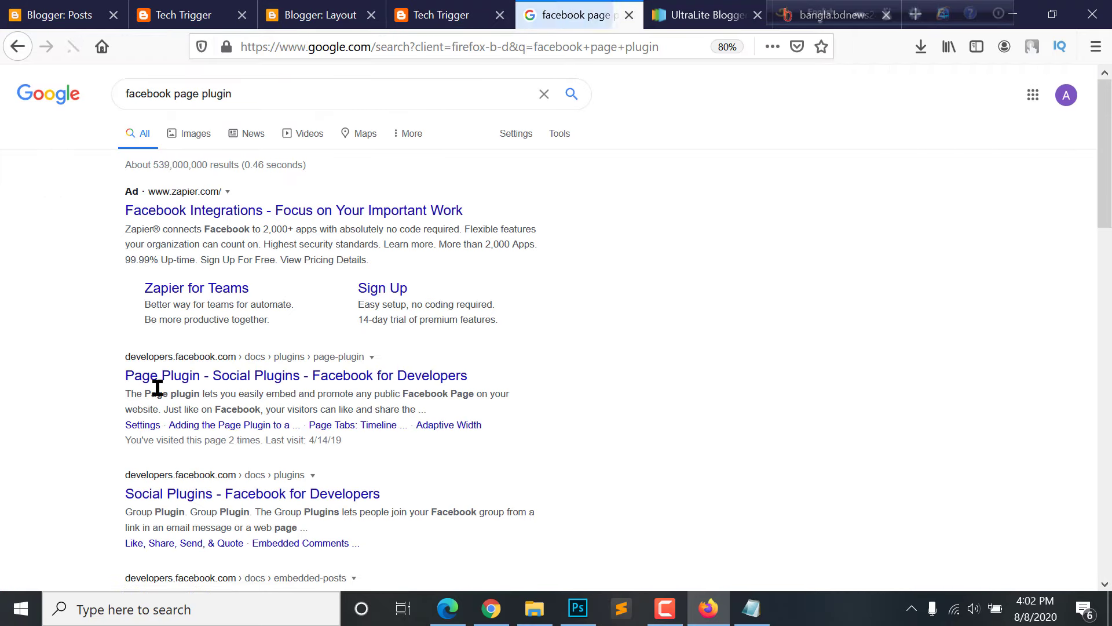
click(207, 380)
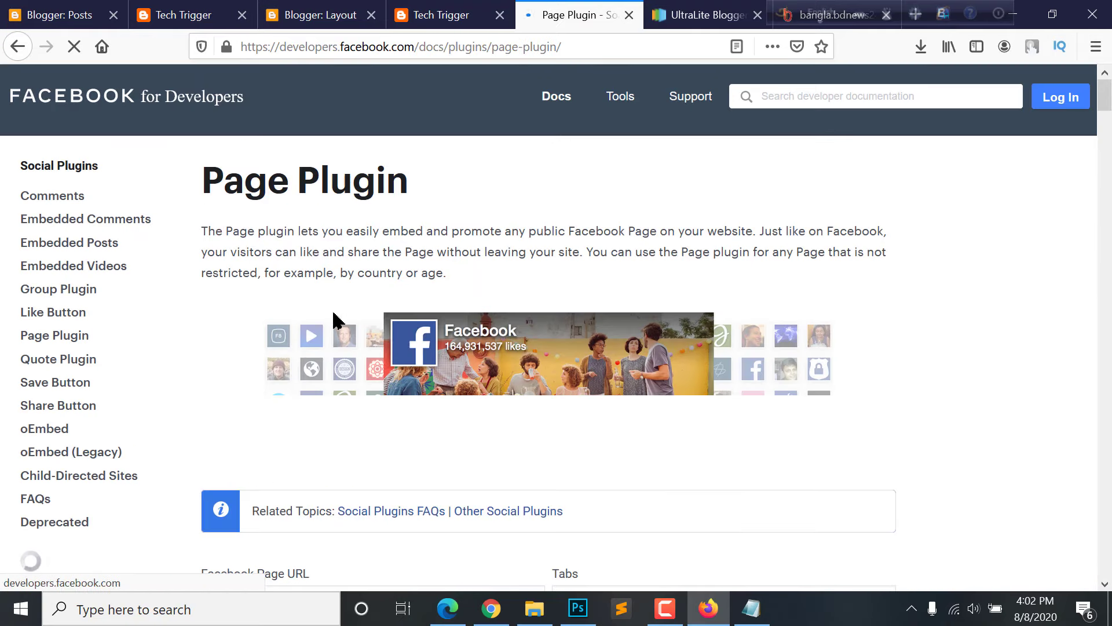
scroll(440, 400, down, 6)
scroll(492, 360, down, 1)
scroll(491, 360, up, 2)
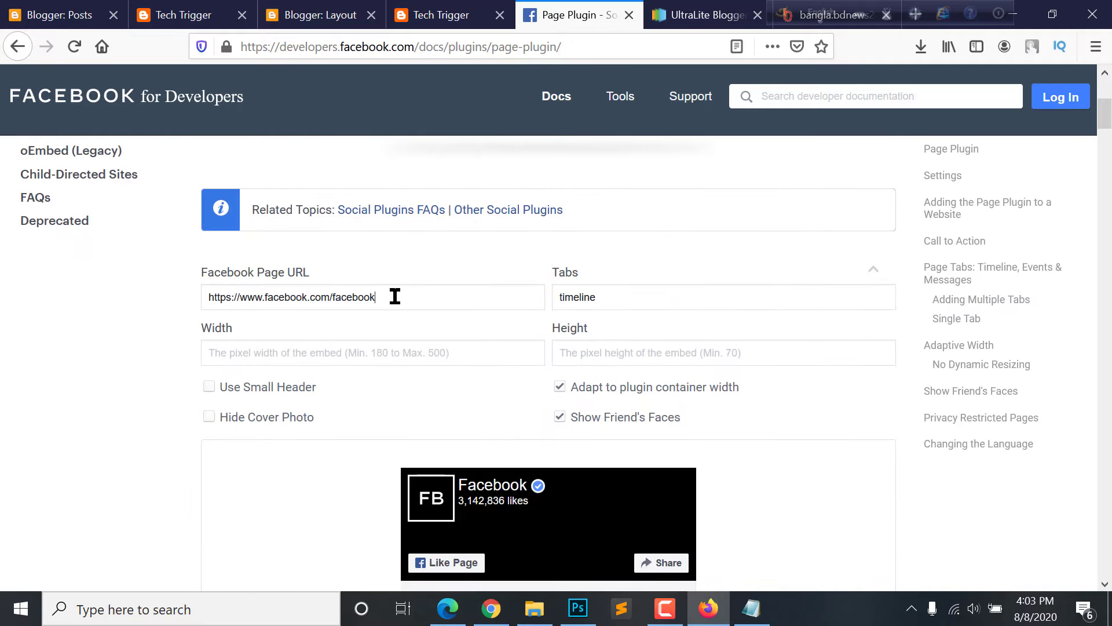
drag(395, 296, 333, 292)
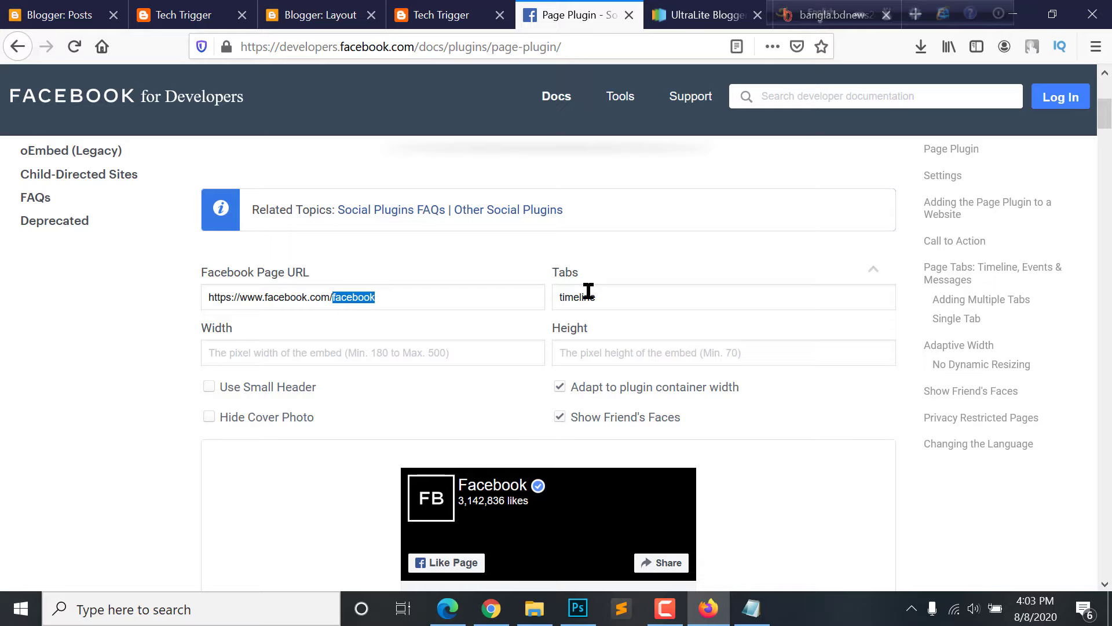
key(BackSpace)
click(307, 352)
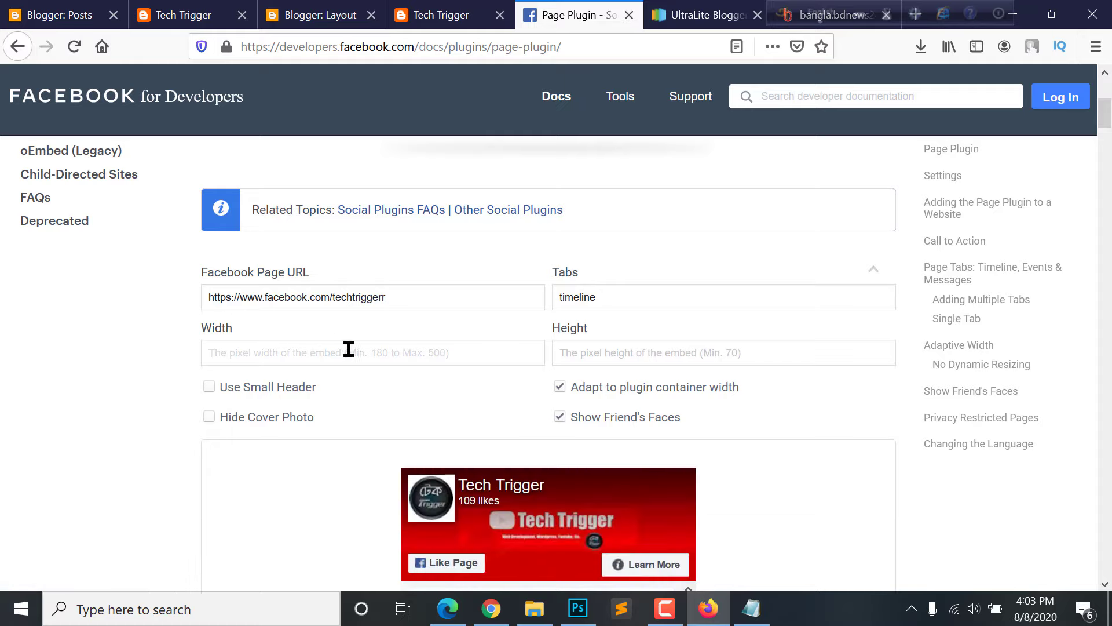
Examine the Page Plugin preview, including its cover header and the scrolling timeline posts
scroll(666, 405, down, 3)
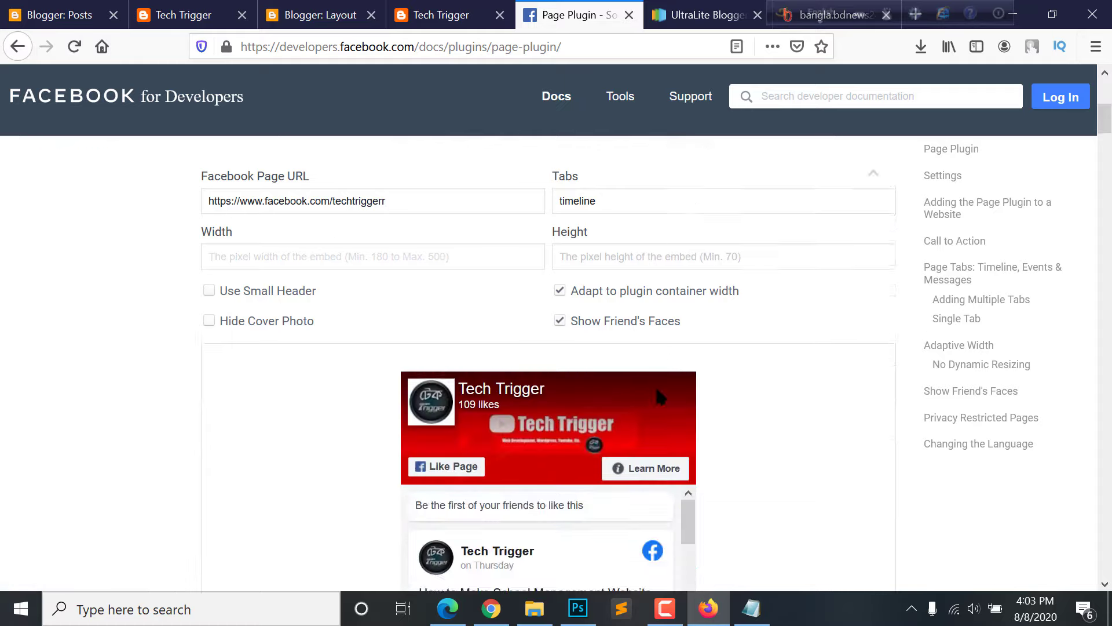
scroll(697, 394, down, 3)
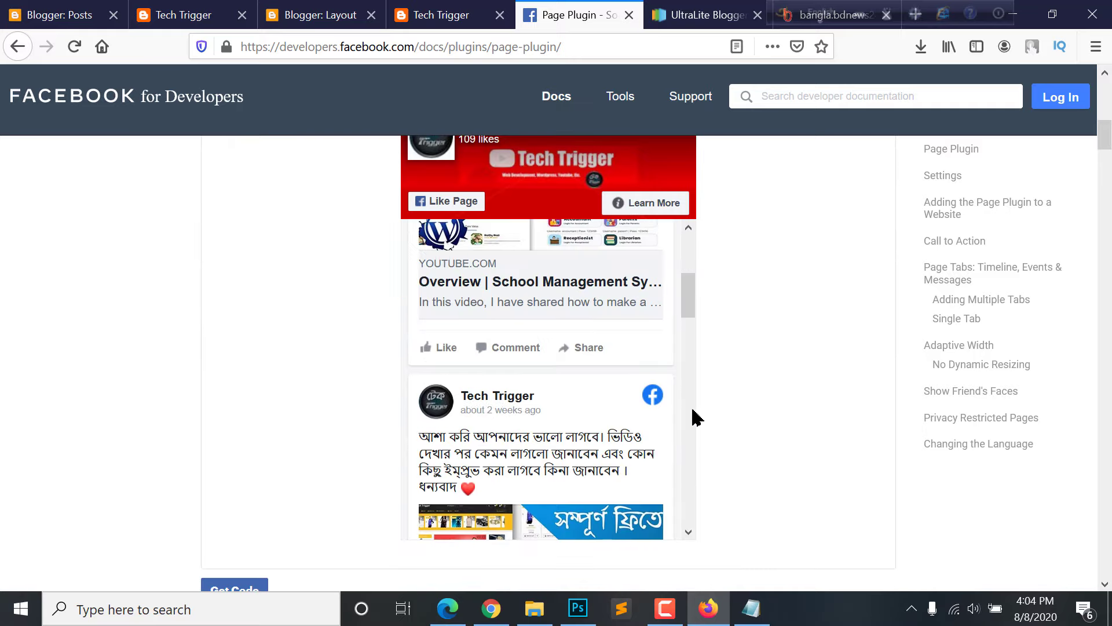
scroll(738, 402, up, 7)
scroll(745, 399, down, 7)
scroll(566, 402, down, 5)
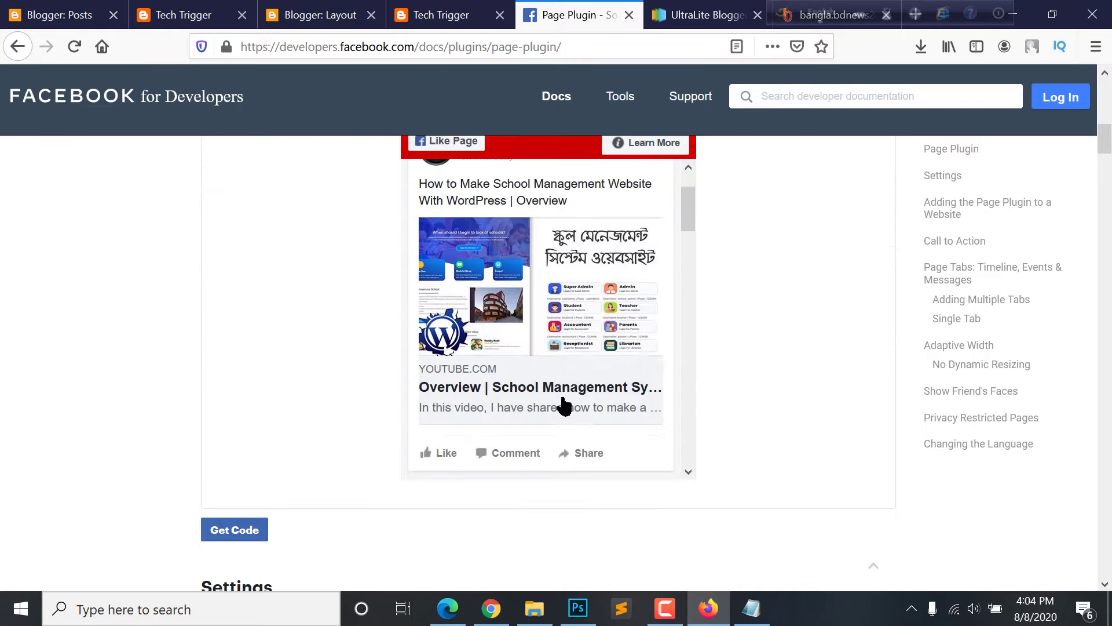
scroll(593, 387, down, 6)
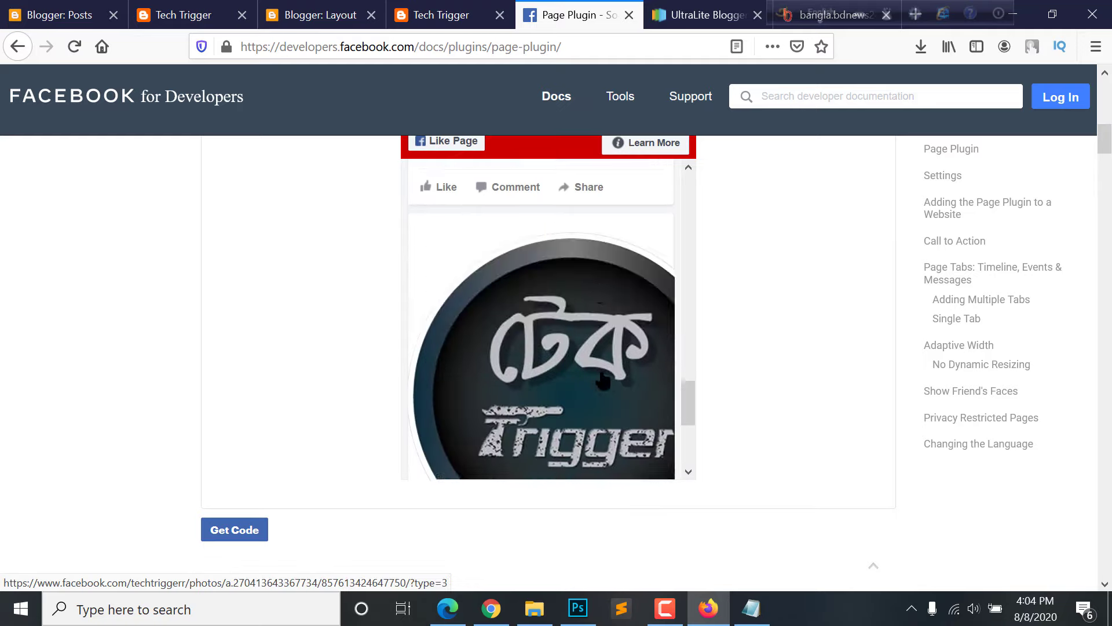
scroll(799, 340, up, 8)
scroll(783, 331, down, 5)
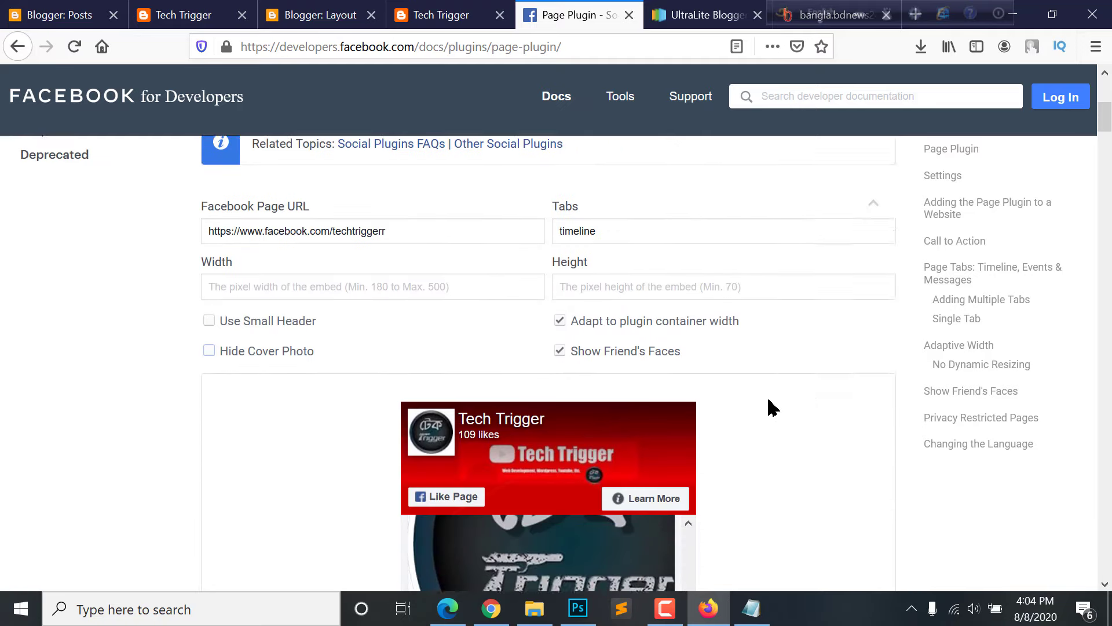
scroll(736, 423, up, 1)
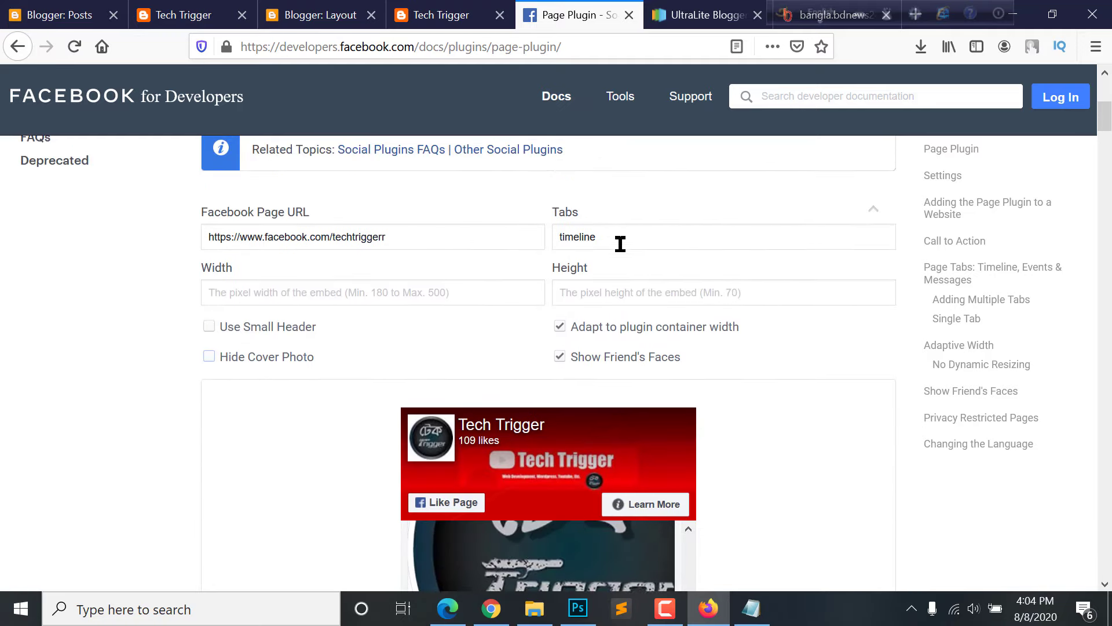
Clear the Page Plugin's Tabs value and check the preview without the timeline
drag(639, 236, 529, 238)
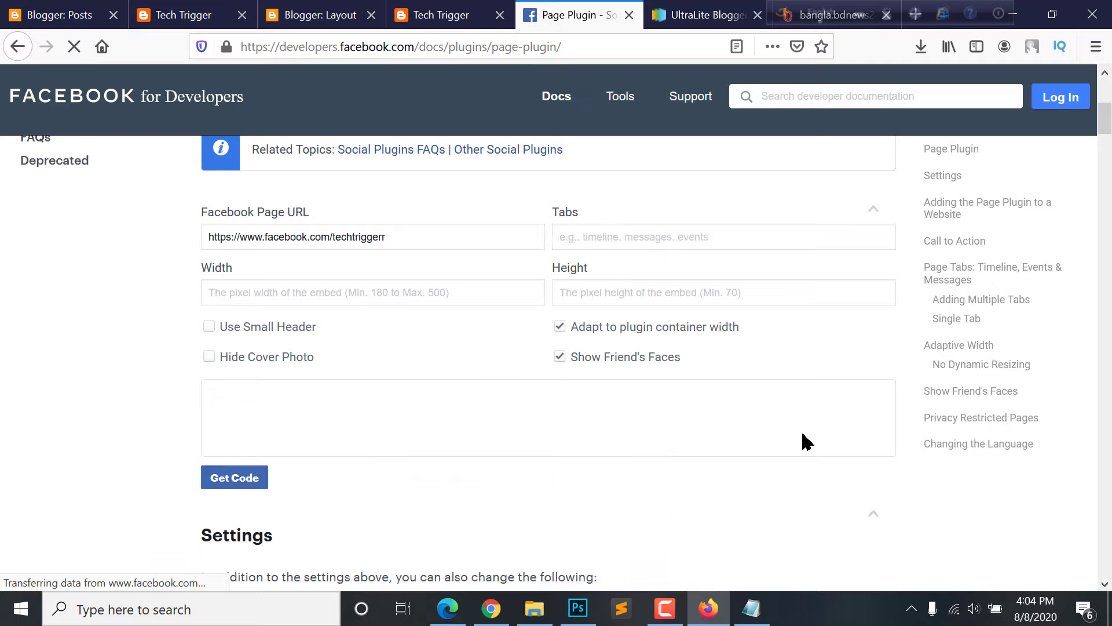
scroll(633, 456, down, 5)
scroll(627, 436, up, 3)
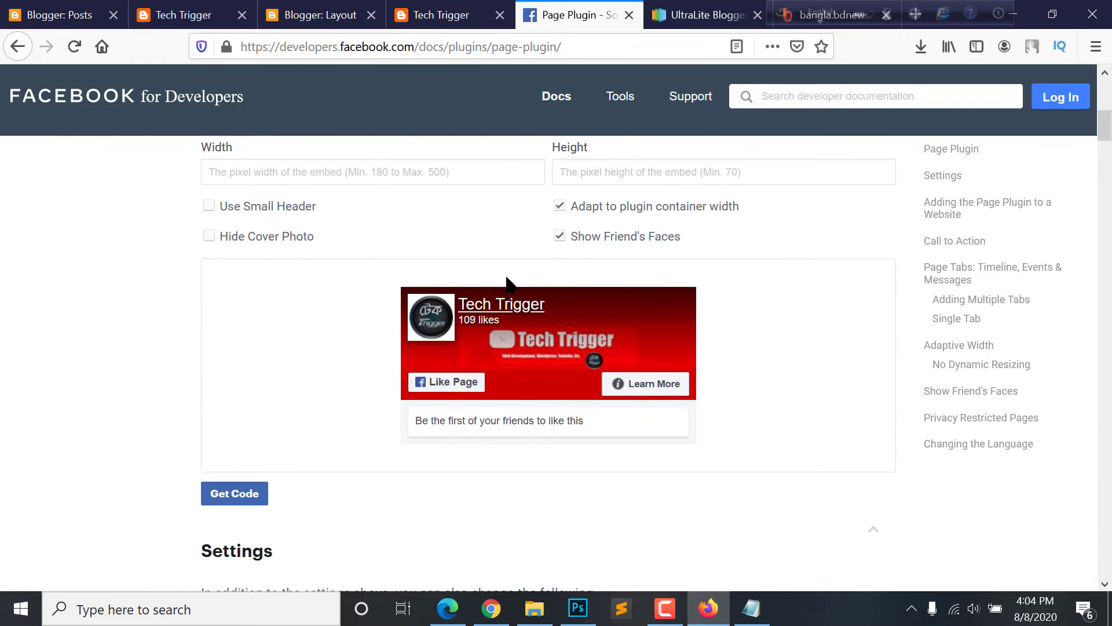
scroll(649, 292, up, 2)
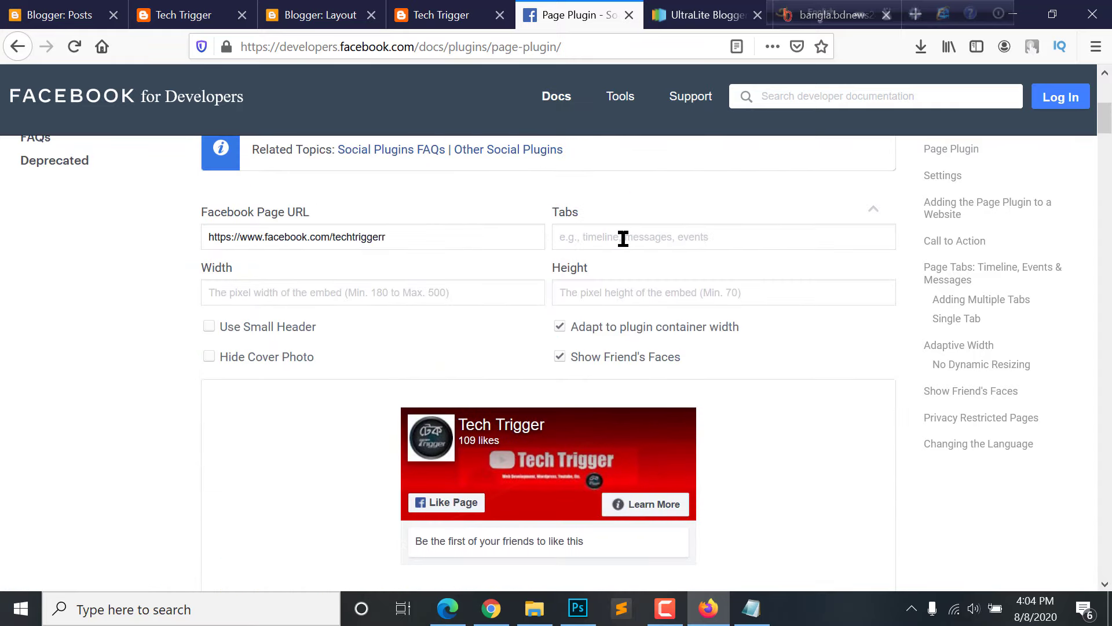
Set the Page Plugin's Tabs value to "timeline" and check the preview
text(timeline)
double_click(623, 239)
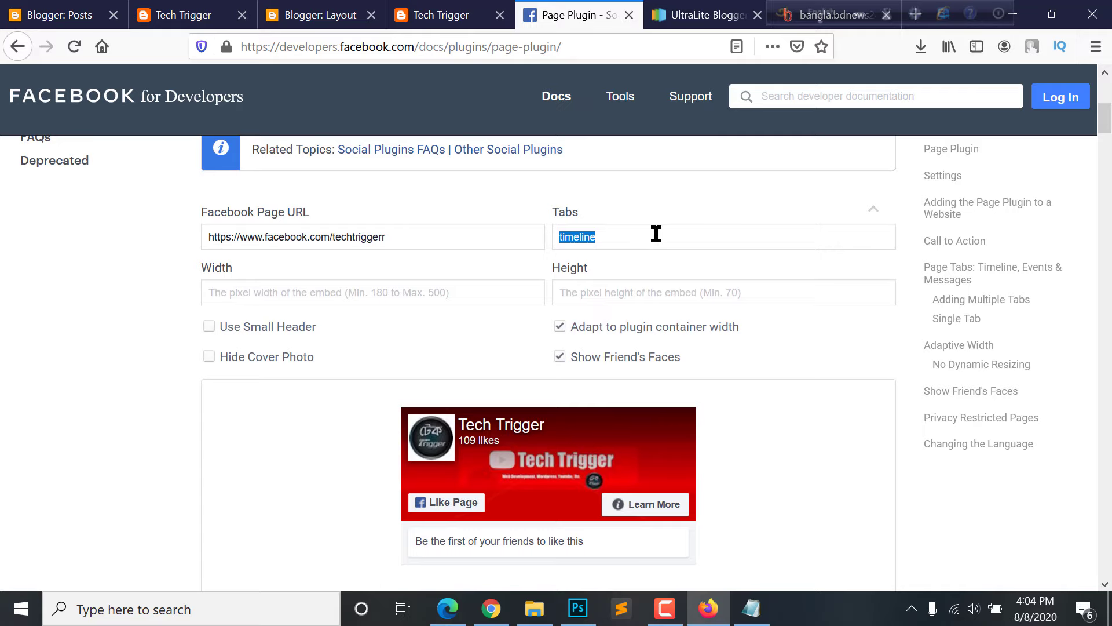
scroll(715, 377, down, 10)
scroll(695, 379, up, 2)
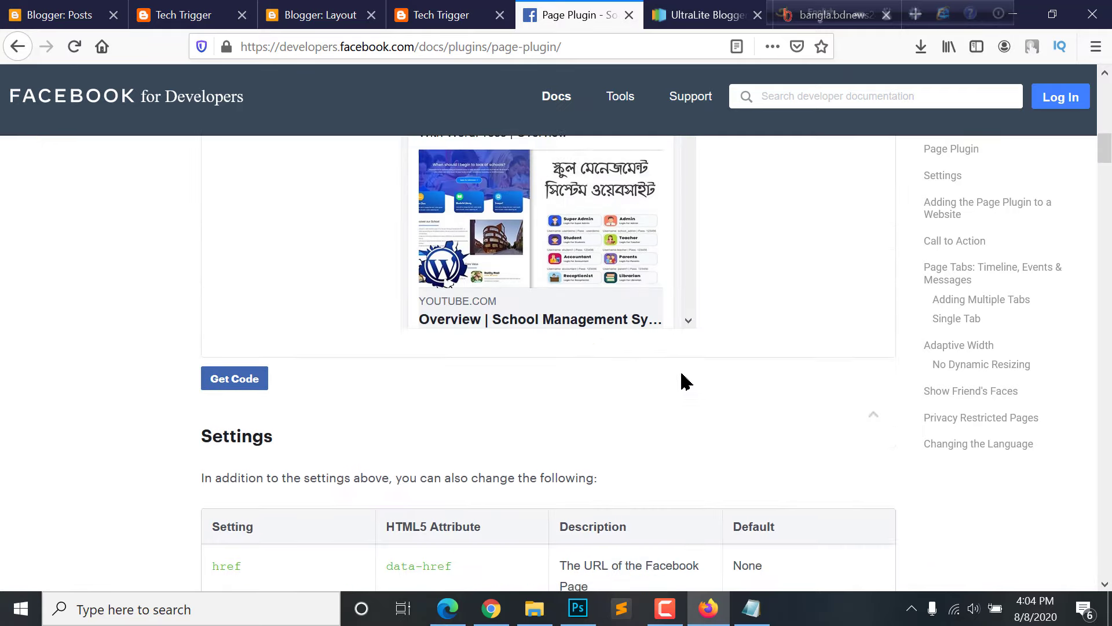
Generate the Page Plugin's embed code and copy the Step 1 JavaScript SDK snippet
scroll(390, 368, up, 3)
click(212, 528)
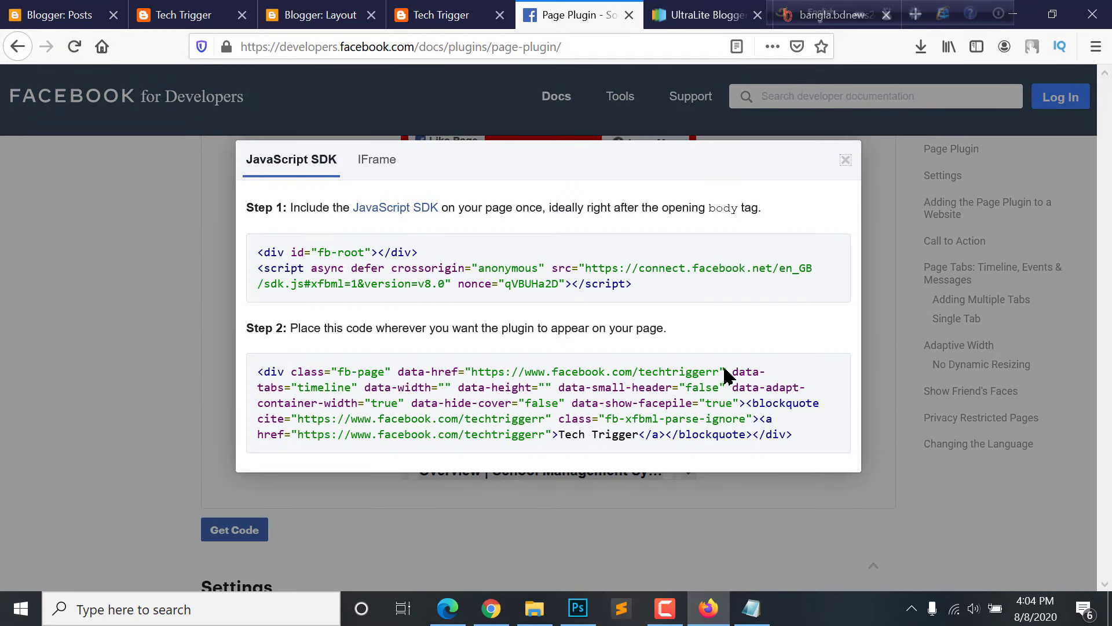
drag(651, 288, 242, 261)
key(ctrl+c)
Add an HTML/JavaScript gadget to Sidebar Right (B) in the Blogger layout and paste the SDK snippet as its content
click(320, 14)
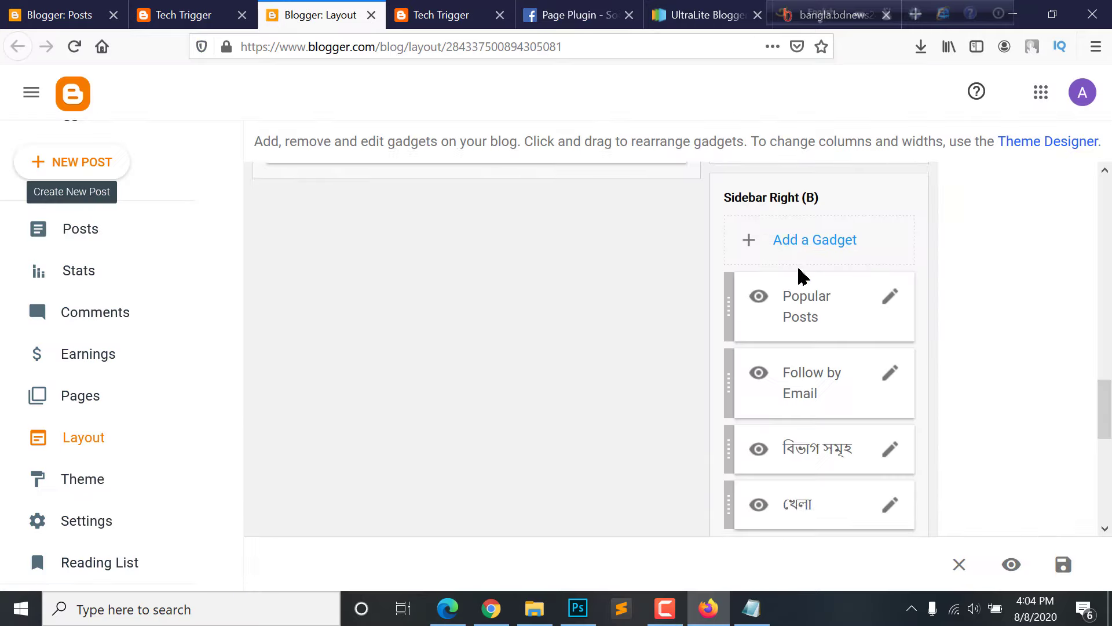
scroll(799, 278, up, 1)
click(790, 281)
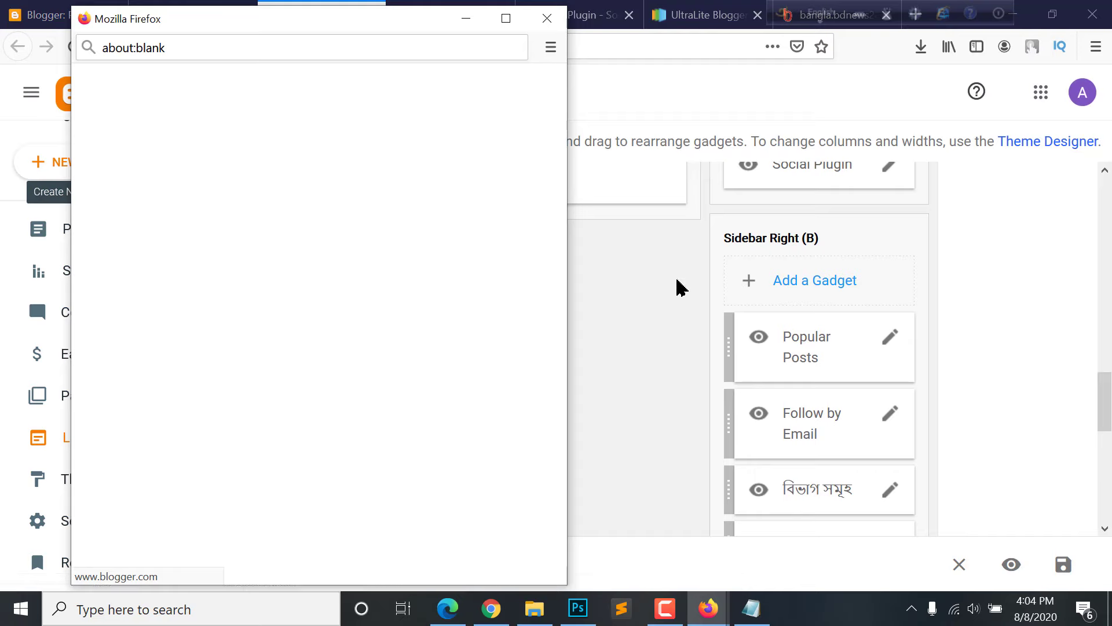
click(244, 474)
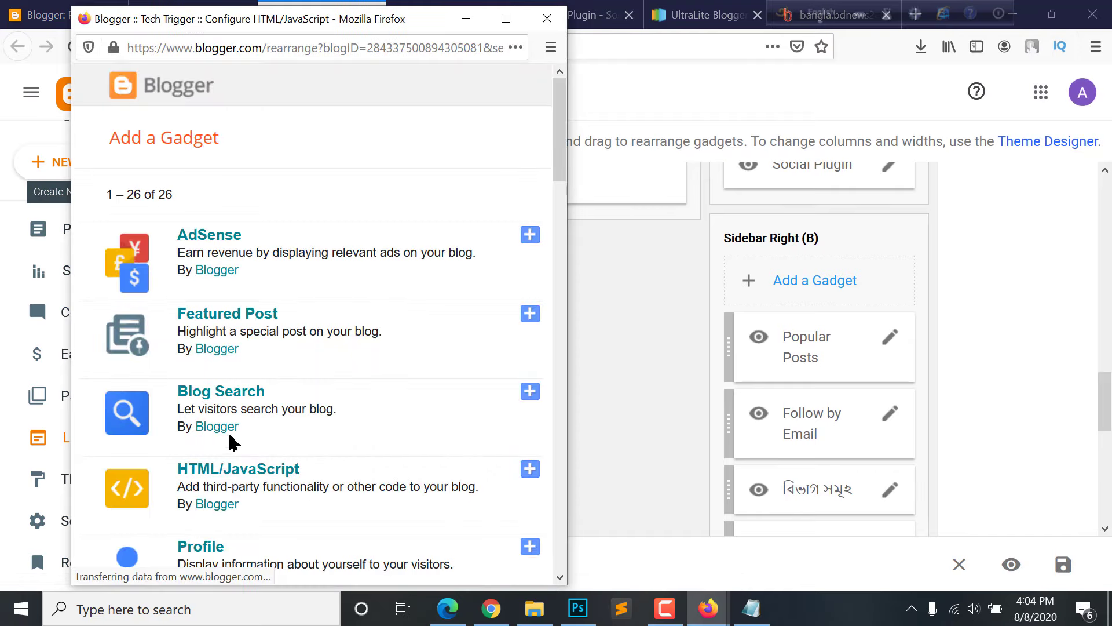
click(178, 347)
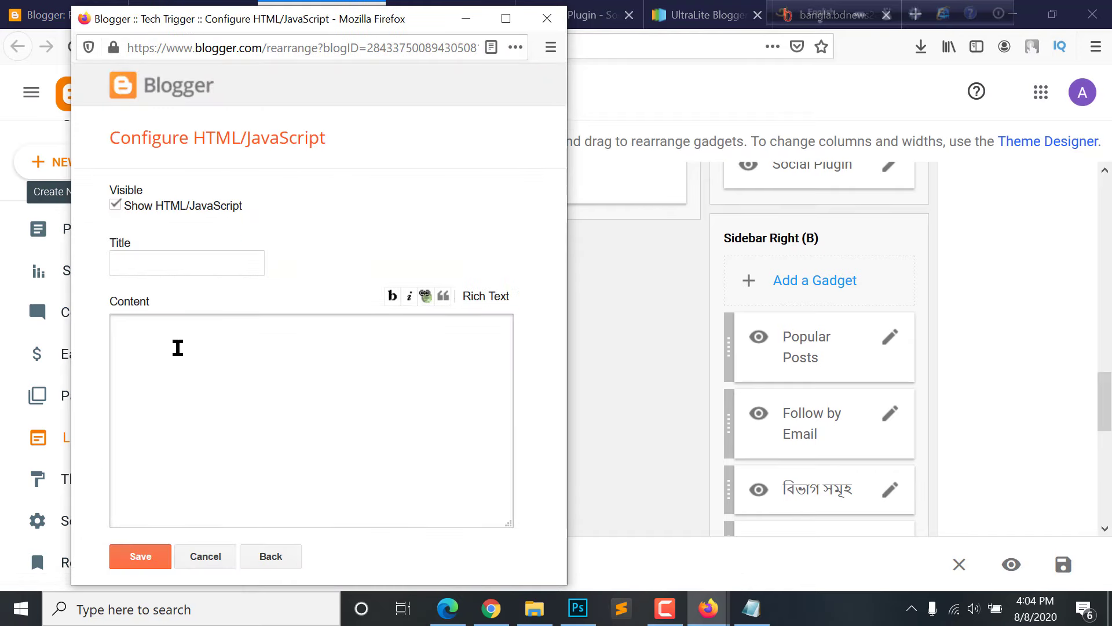
key(ctrl+v)
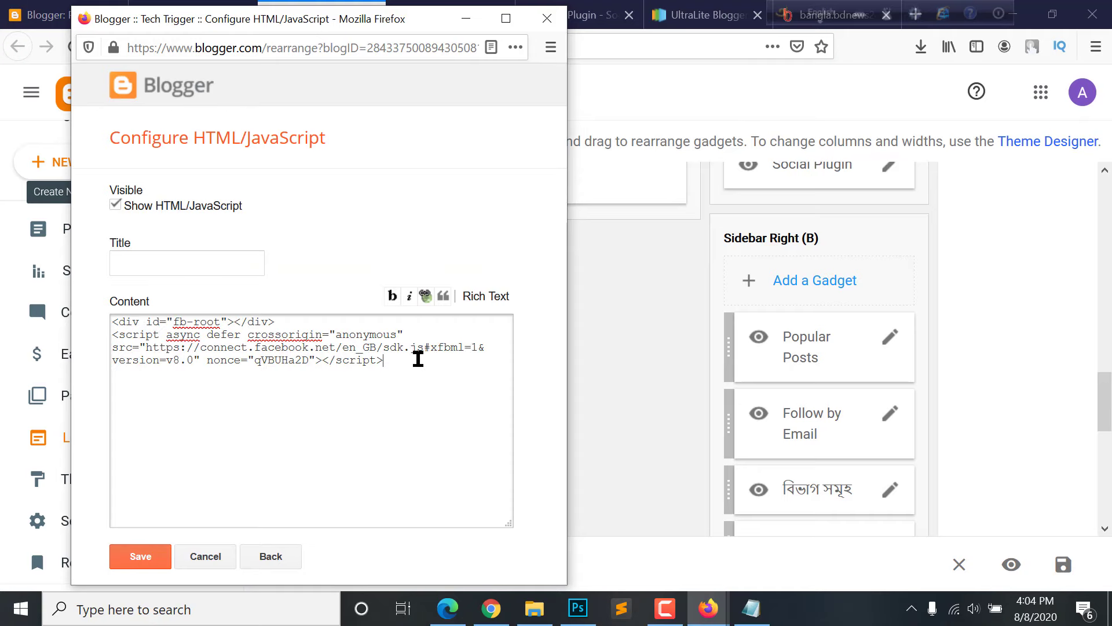
Copy the Step 2 fb-page code from the Page Plugin page and paste it below the SDK snippet in the gadget's content
click(591, 14)
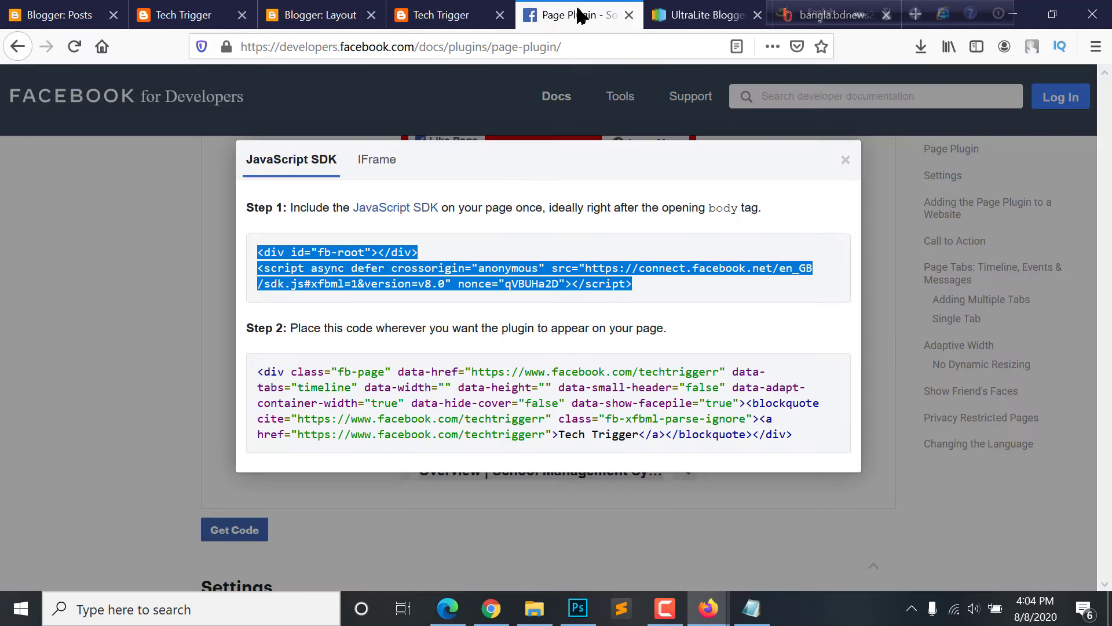
double_click(529, 401)
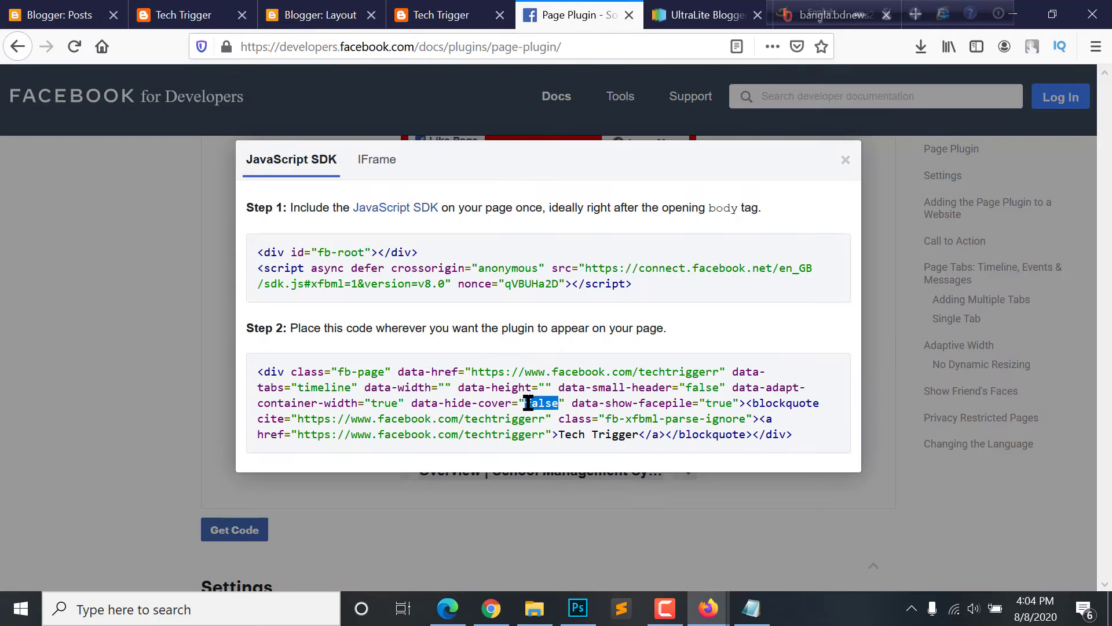
key(alt+Tab)
text(<div class="fb-page" data-href="https://www.facebook.com/techtriggerr" data-tabs="timeline" data-width="" data-height="" data-small-header="false" data-adapt-container-width="true" data-hide-cover="false" data-show-facepile="true"><blockquote cite="https://www.facebook.com/techtriggerr" class="fb-xfbml-parse-ignore"><a href="https://www.facebook.com/techtriggerr">Tech Trigger</a></blockquote></div>)
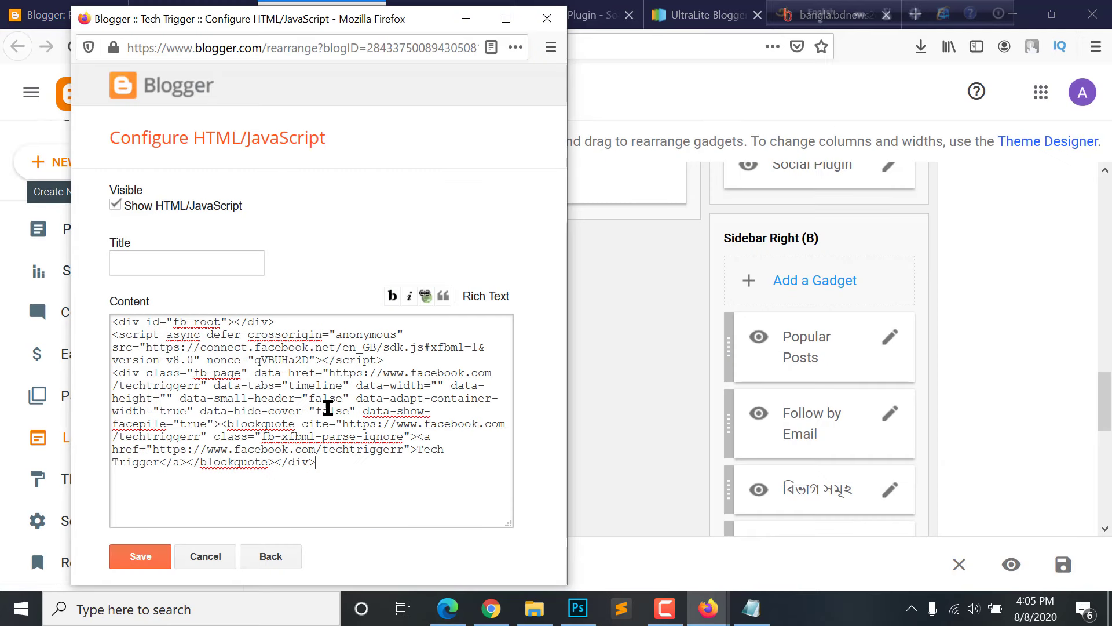
Title the new HTML/JavaScript gadget "ফেসবুক পেইজ" and save it
click(166, 255)
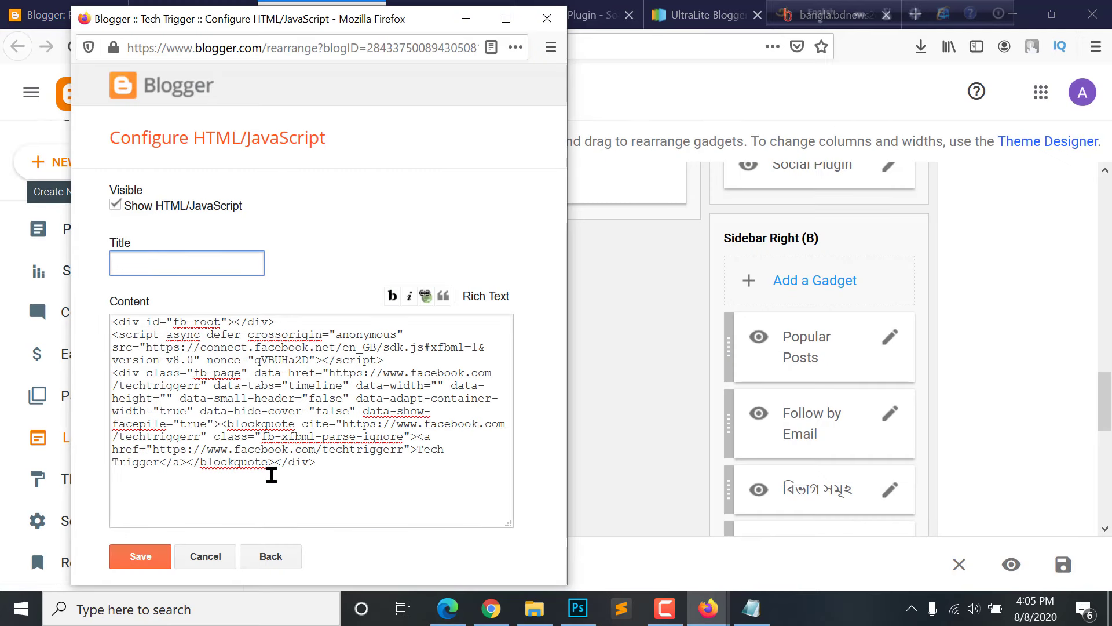
text(ফেসবুক পেইজ)
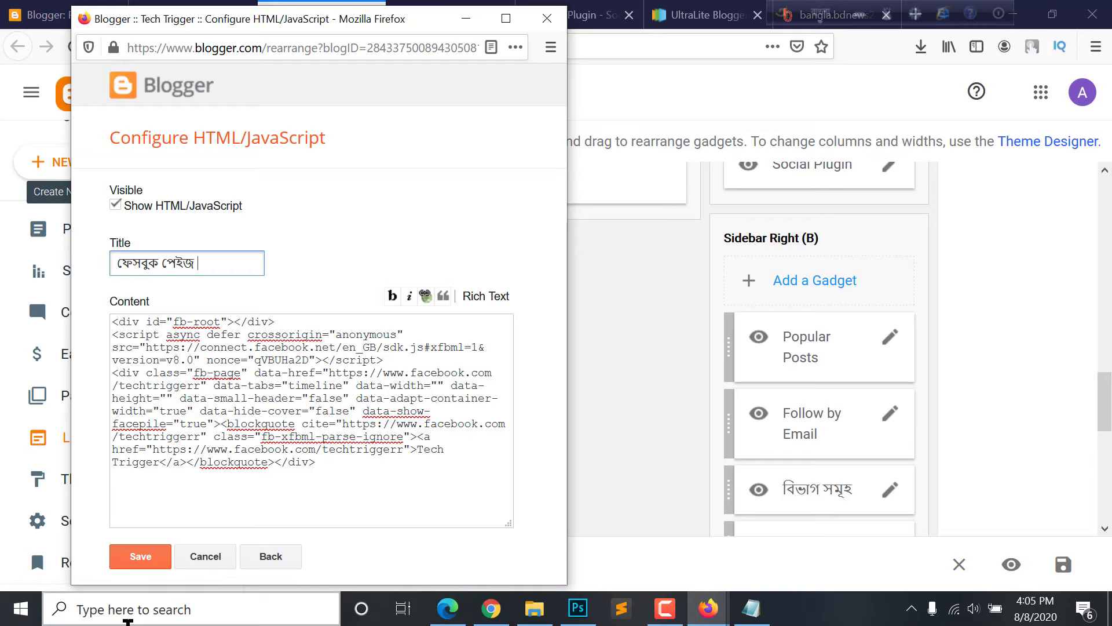
click(142, 557)
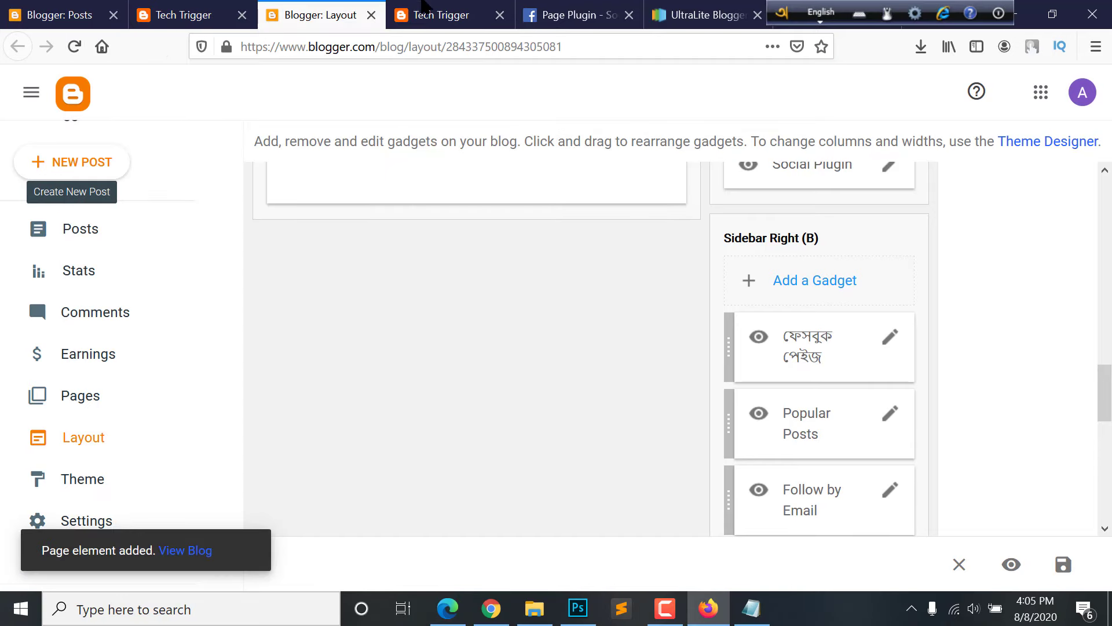
Reload the blog's home page and examine the Facebook page feed in the sidebar
key(ctrl+Tab)
click(80, 47)
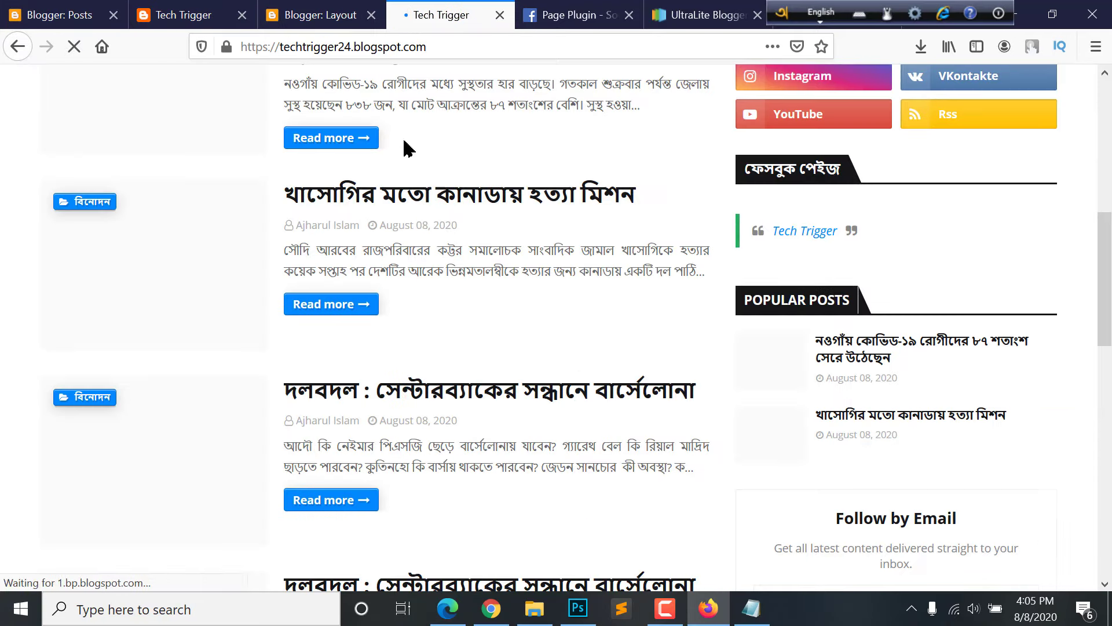
scroll(775, 241, down, 5)
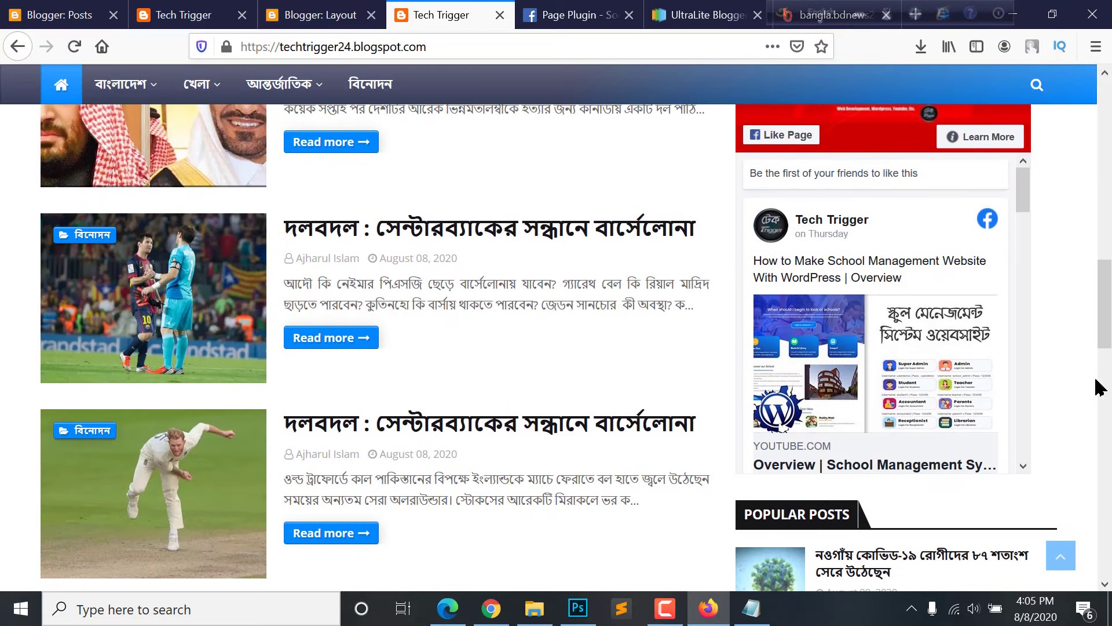
scroll(293, 342, up, 2)
scroll(440, 348, down, 3)
scroll(885, 245, down, 3)
scroll(885, 245, down, 10)
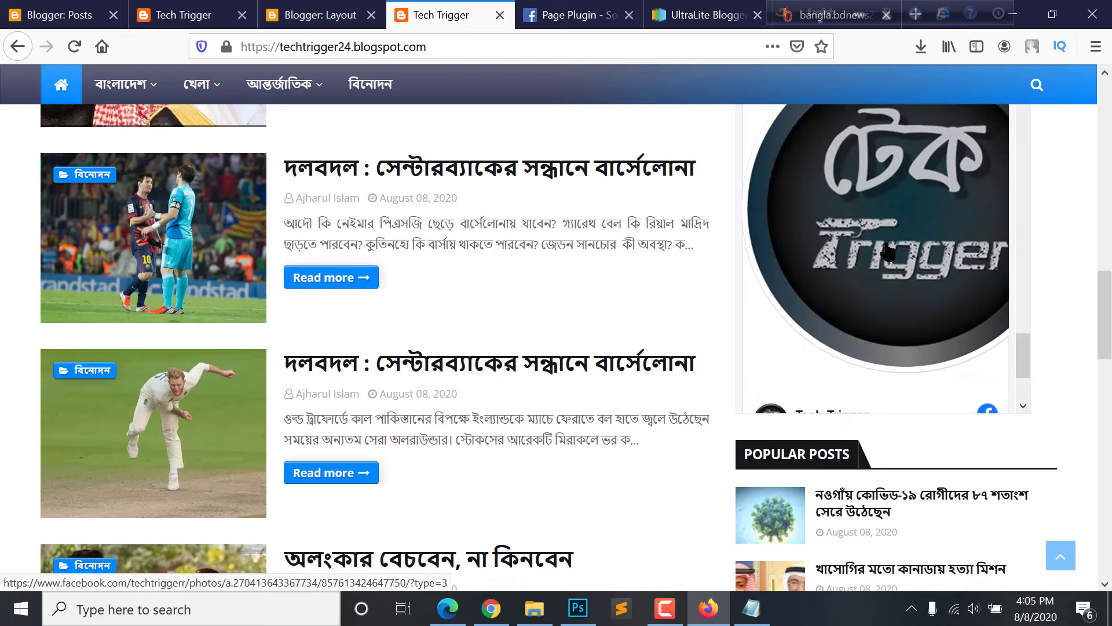
scroll(888, 252, down, 2)
Review the blog's sidebar from the Social Plugin buttons through the popular posts, email subscription, labels and খেলা sections
scroll(1060, 335, up, 7)
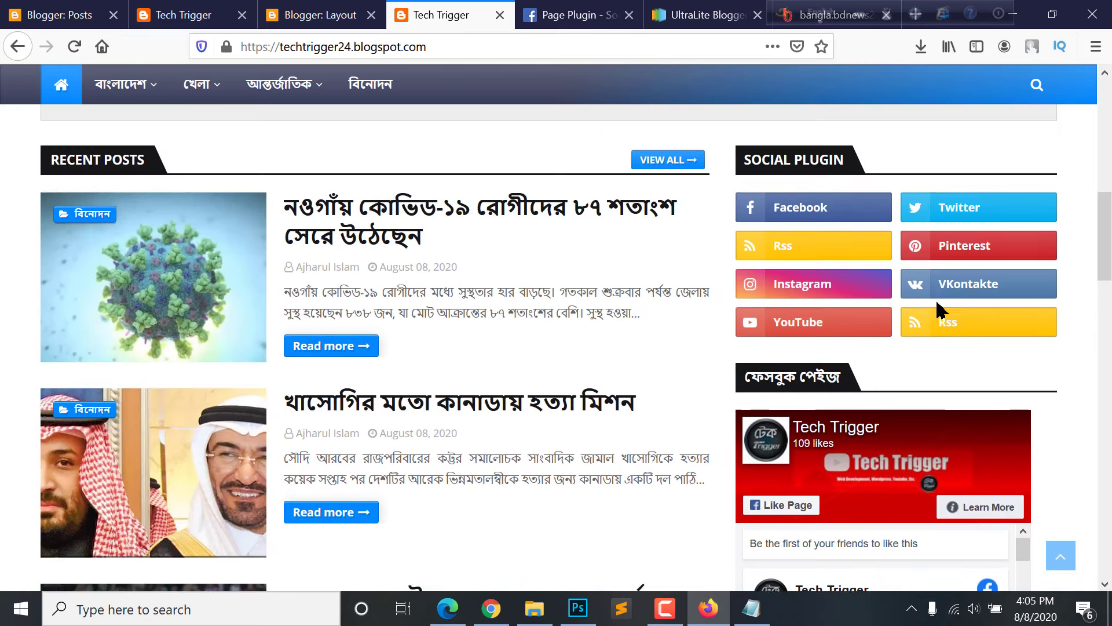
scroll(941, 310, up, 2)
scroll(939, 301, down, 4)
scroll(846, 232, up, 1)
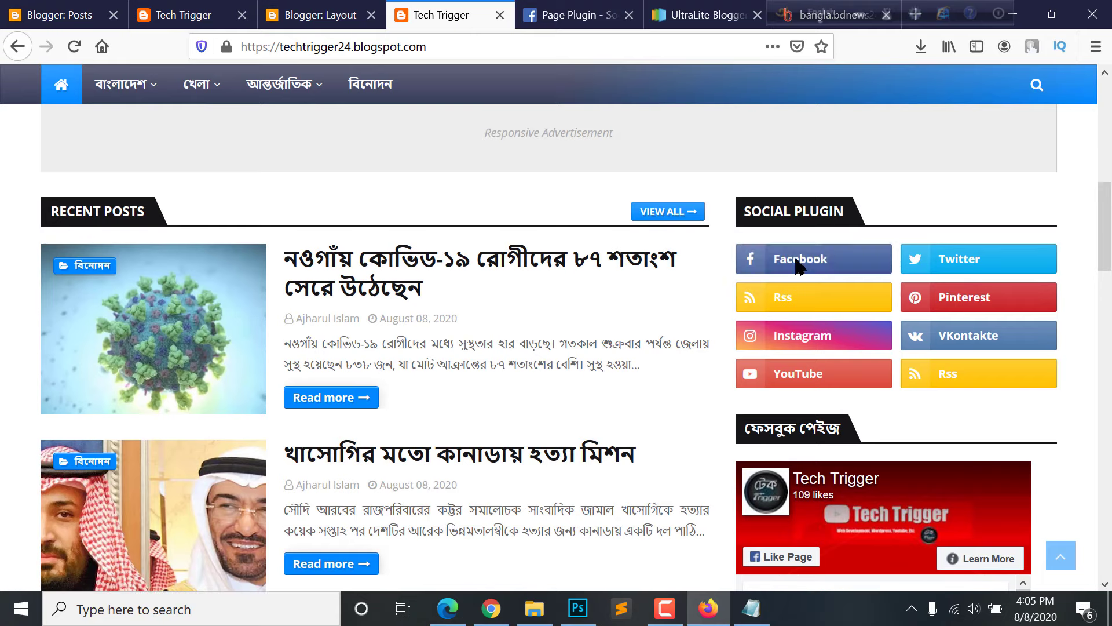
scroll(889, 248, down, 12)
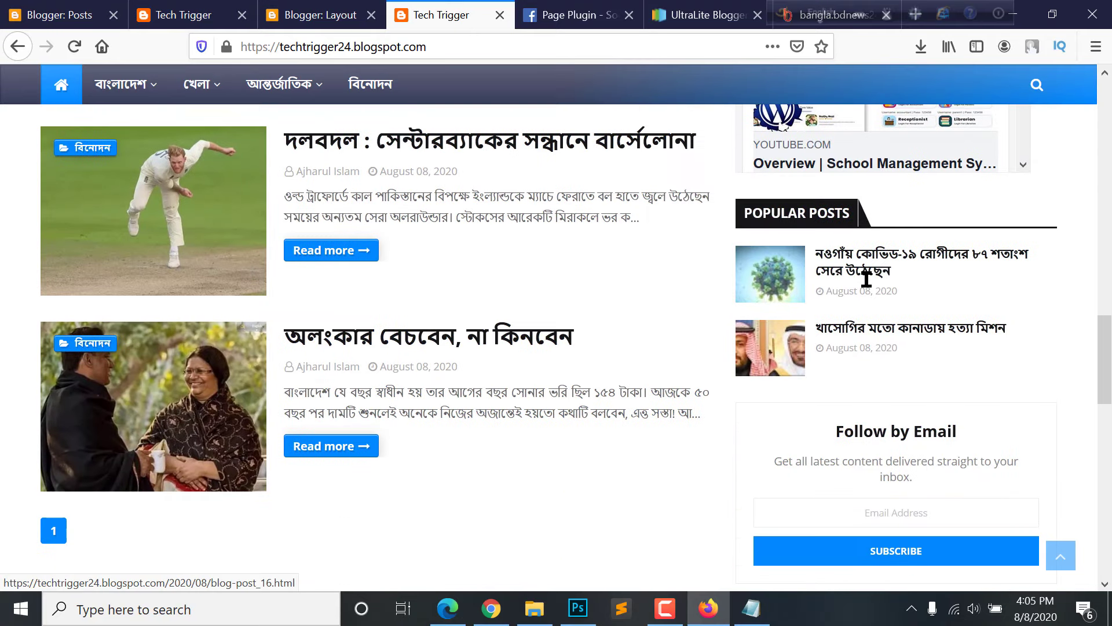
scroll(818, 222, down, 5)
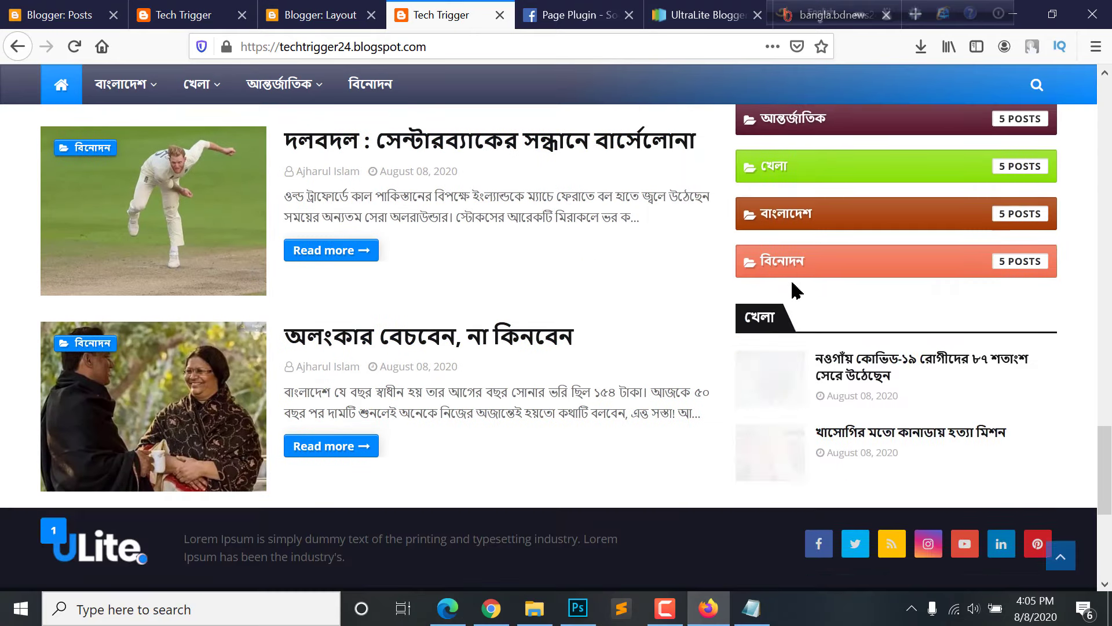
scroll(795, 290, up, 4)
scroll(778, 253, up, 6)
scroll(777, 232, down, 2)
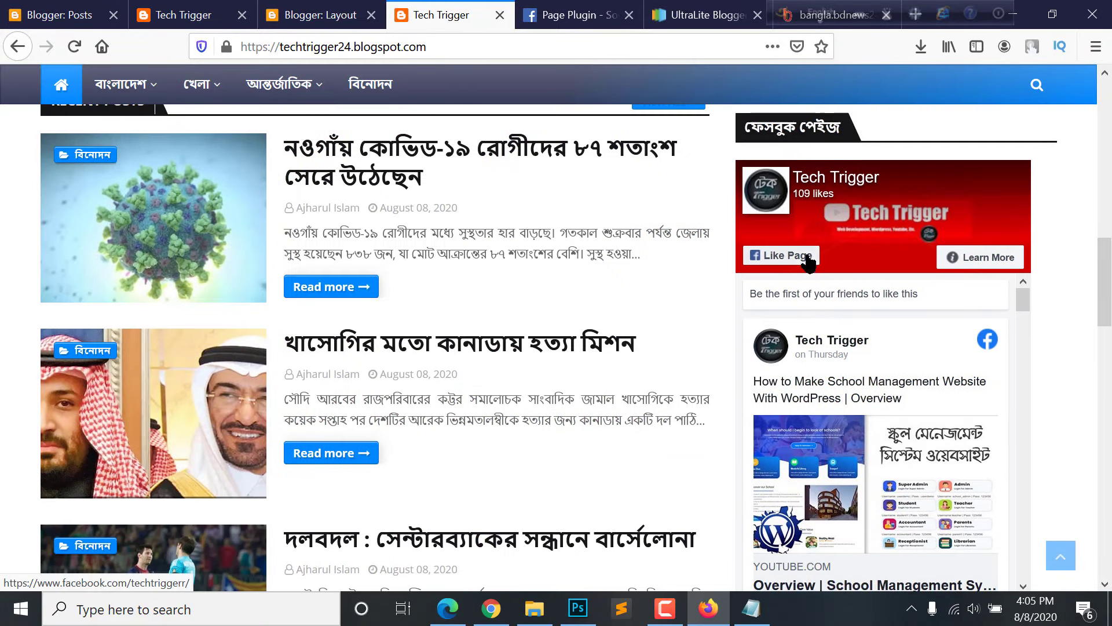
scroll(776, 226, up, 3)
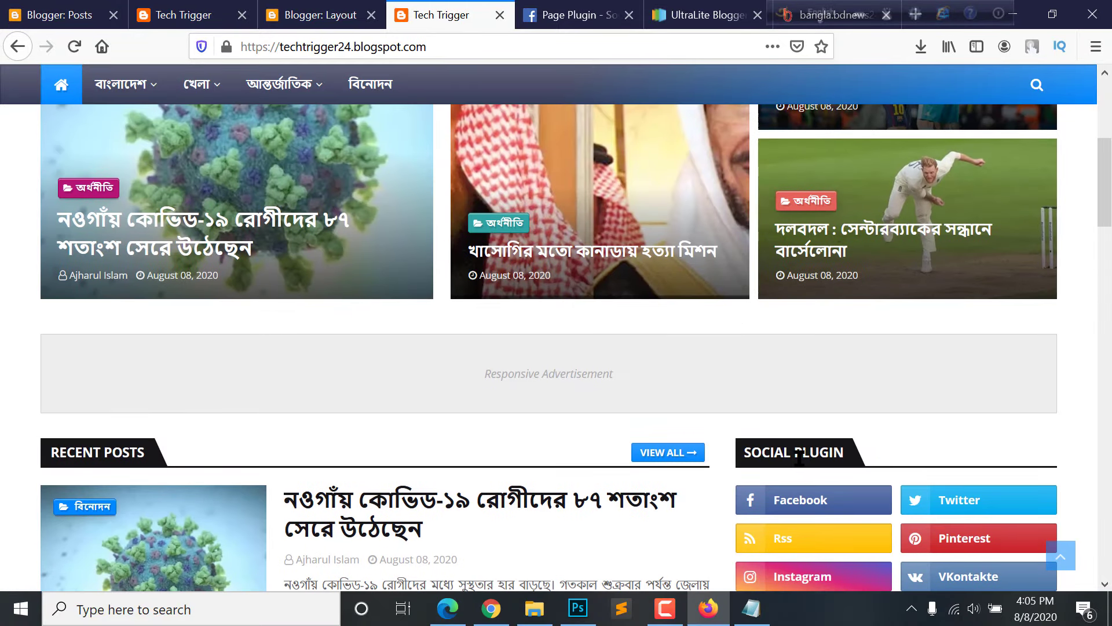
scroll(992, 400, down, 3)
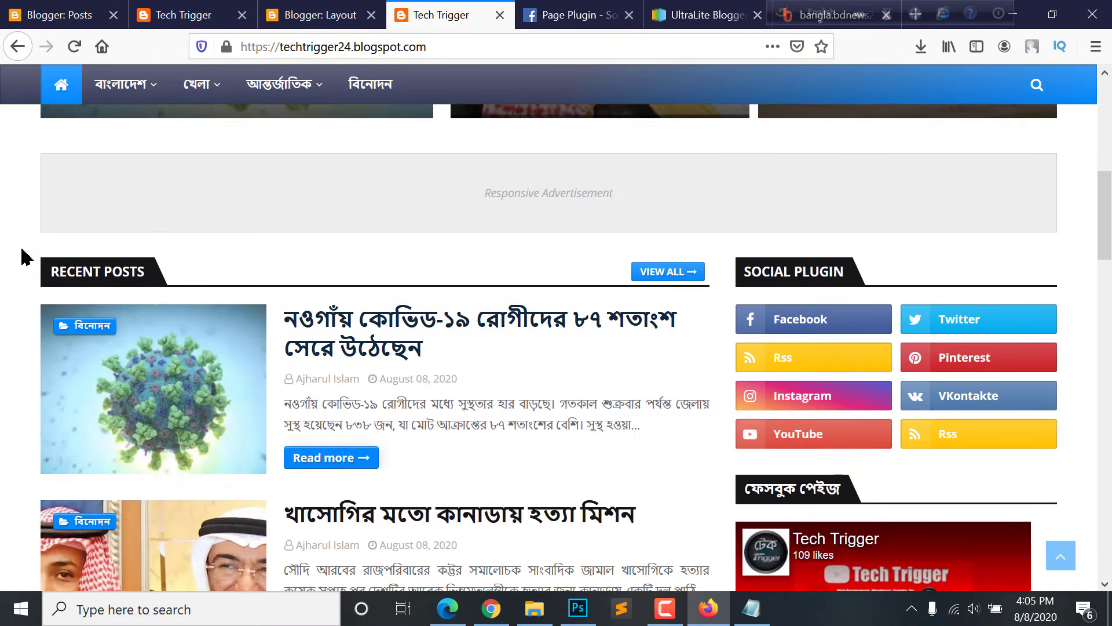
Retitle the Social Plugin gadget in the Social Widget section as "সোশ্যাল লিংকস" and save it
click(218, 12)
click(313, 15)
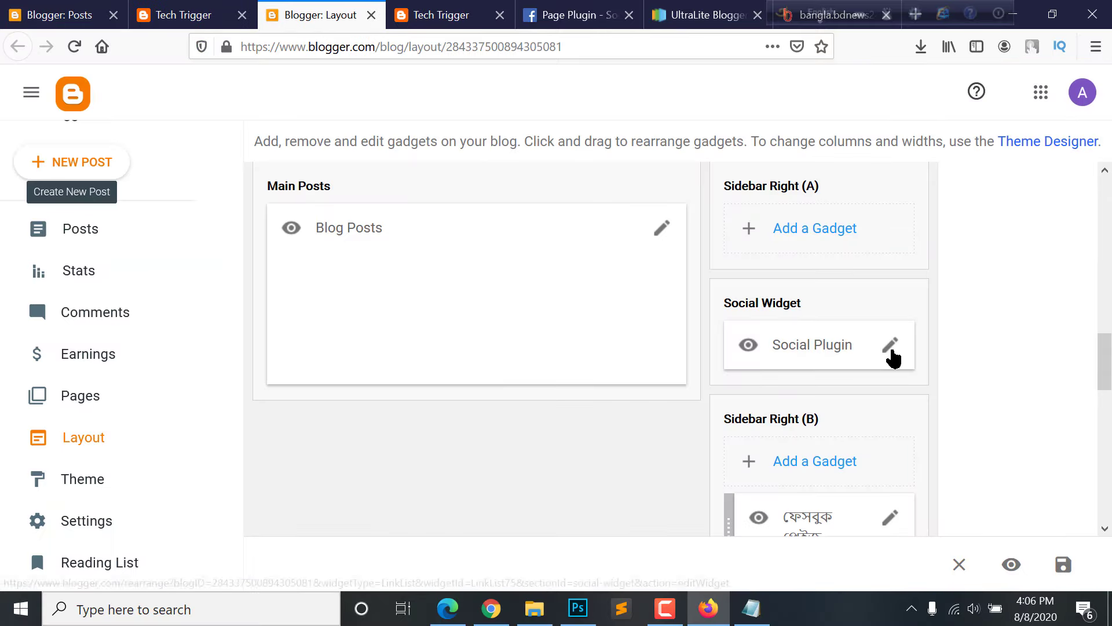
click(888, 348)
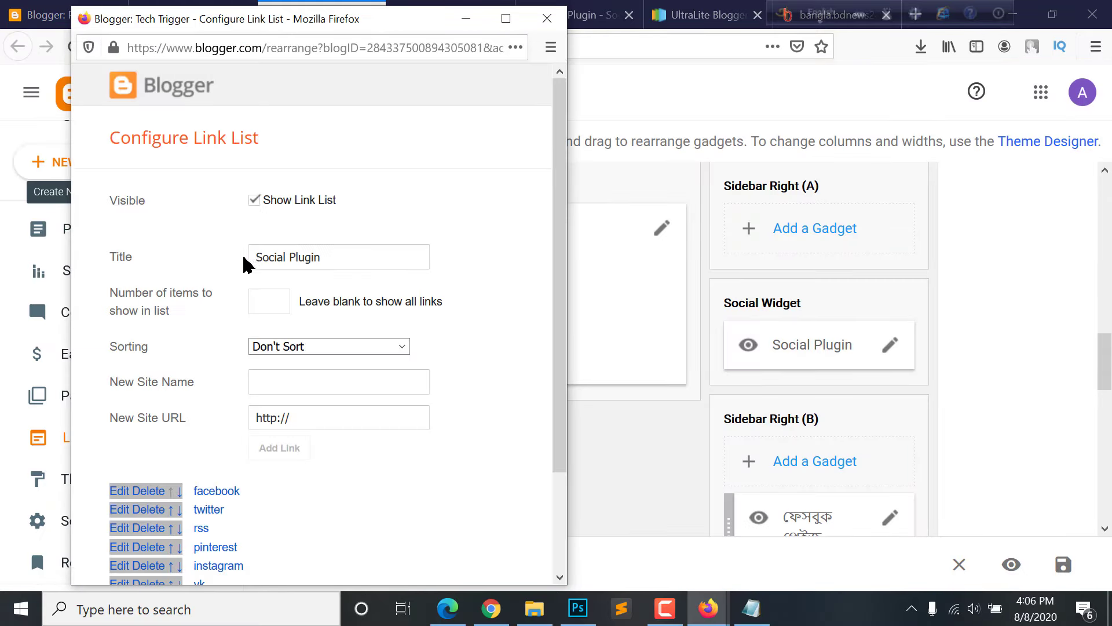
triple_click(328, 255)
text(সোশ্যাল লিংকস)
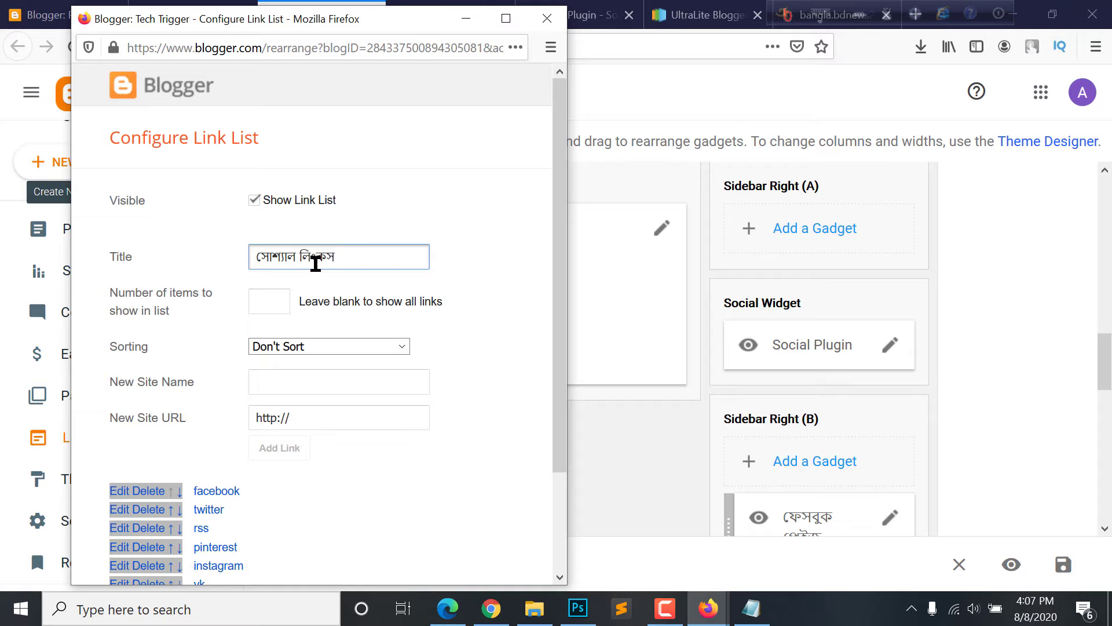
scroll(318, 409, down, 3)
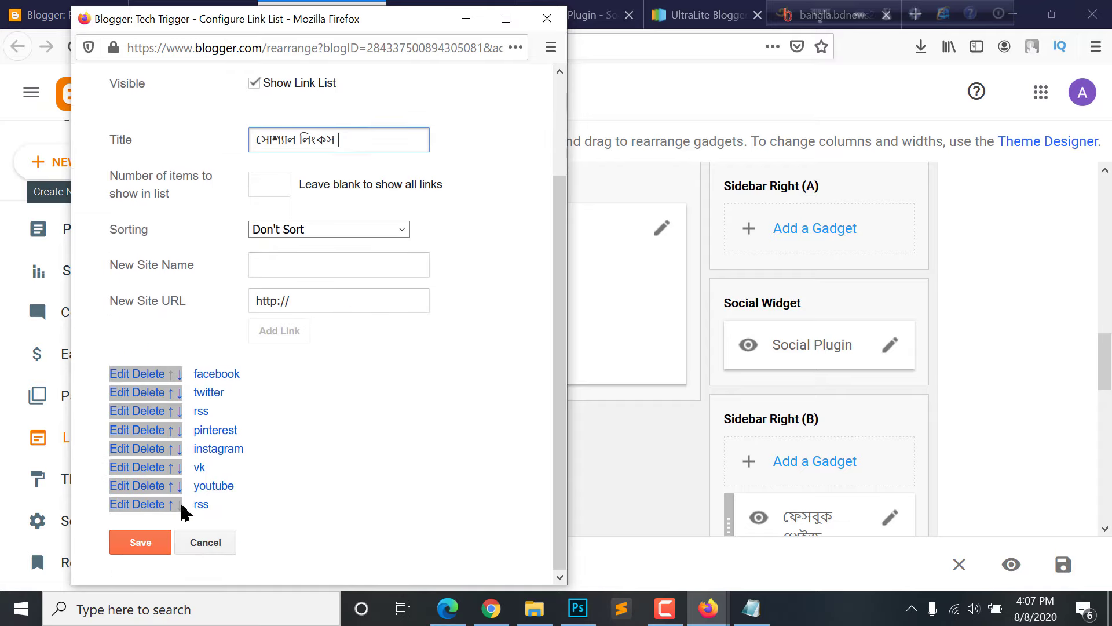
click(154, 541)
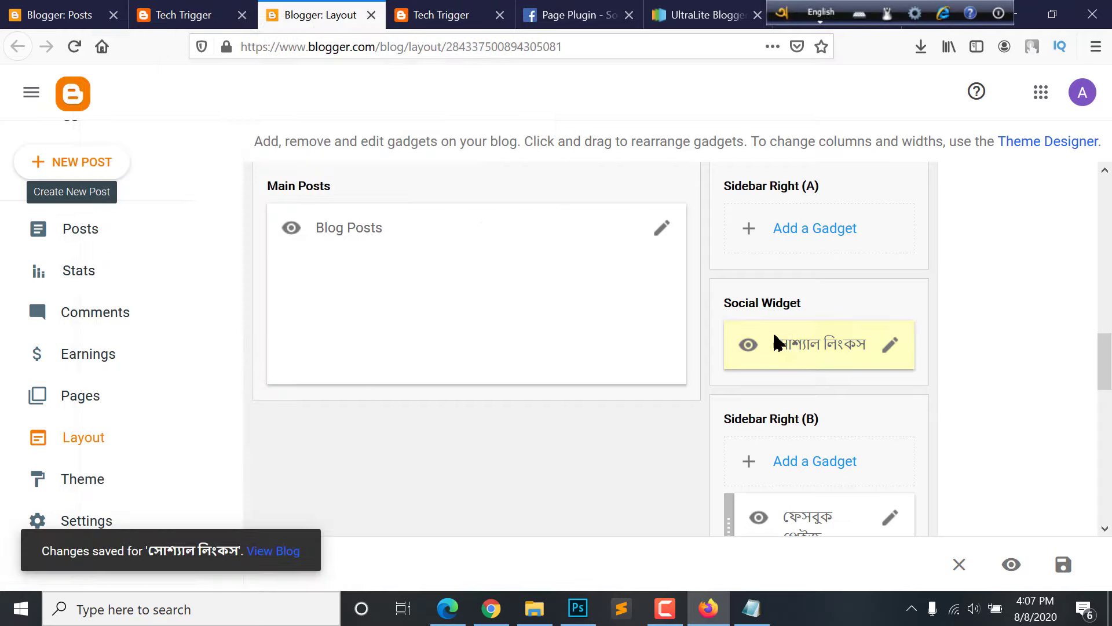
Retitle the Popular Posts gadget in Sidebar Right (B) as "পপুলার পোস্ট" and save it
scroll(925, 403, down, 2)
scroll(925, 404, down, 3)
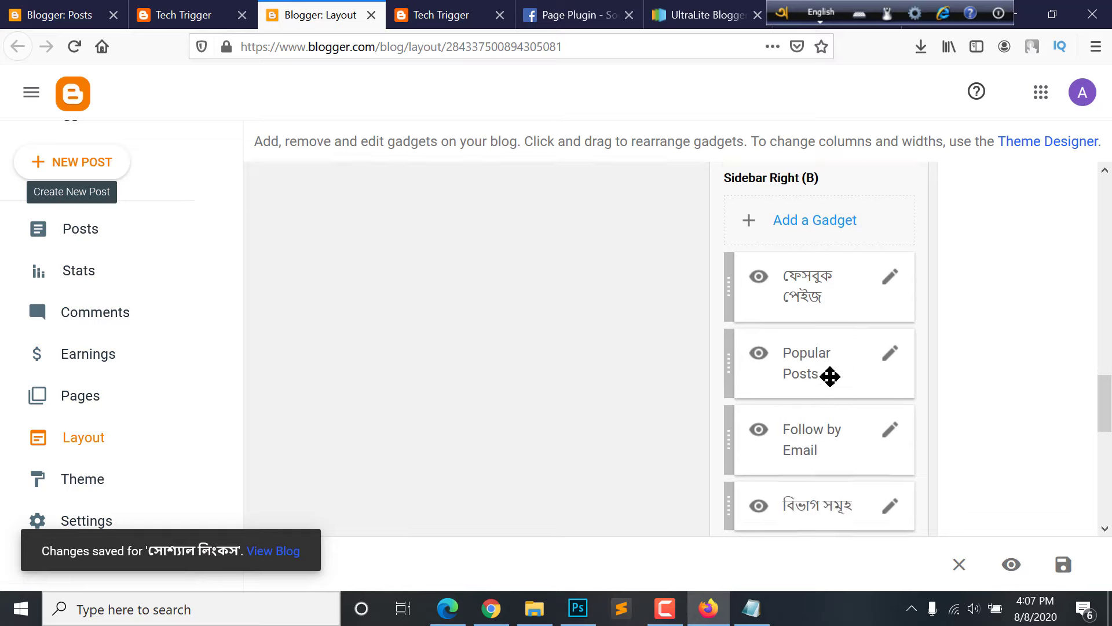
click(895, 366)
click(125, 498)
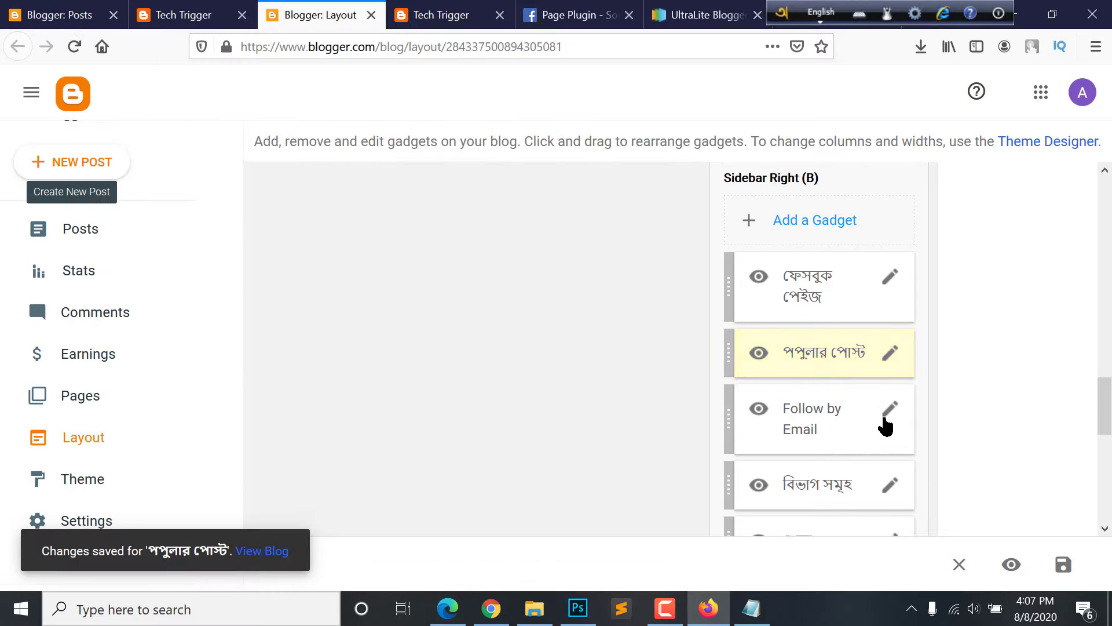
Retitle the Follow by Email gadget in Sidebar Right (B) as "ইমেইলের মাধ্যমে আপডেট" and save it
click(888, 412)
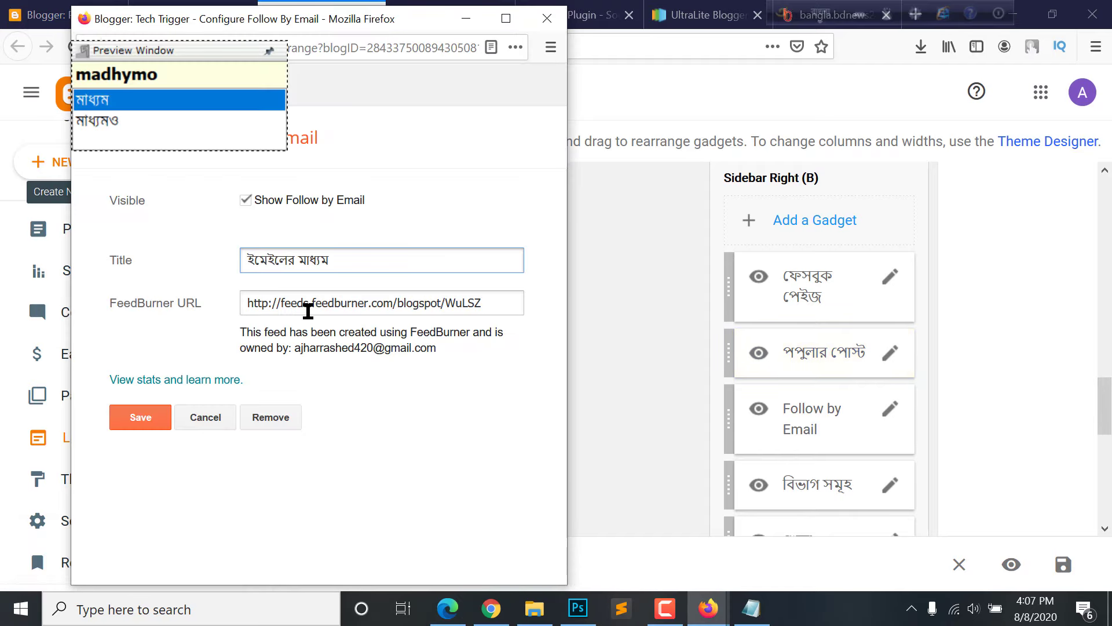
text(এ)
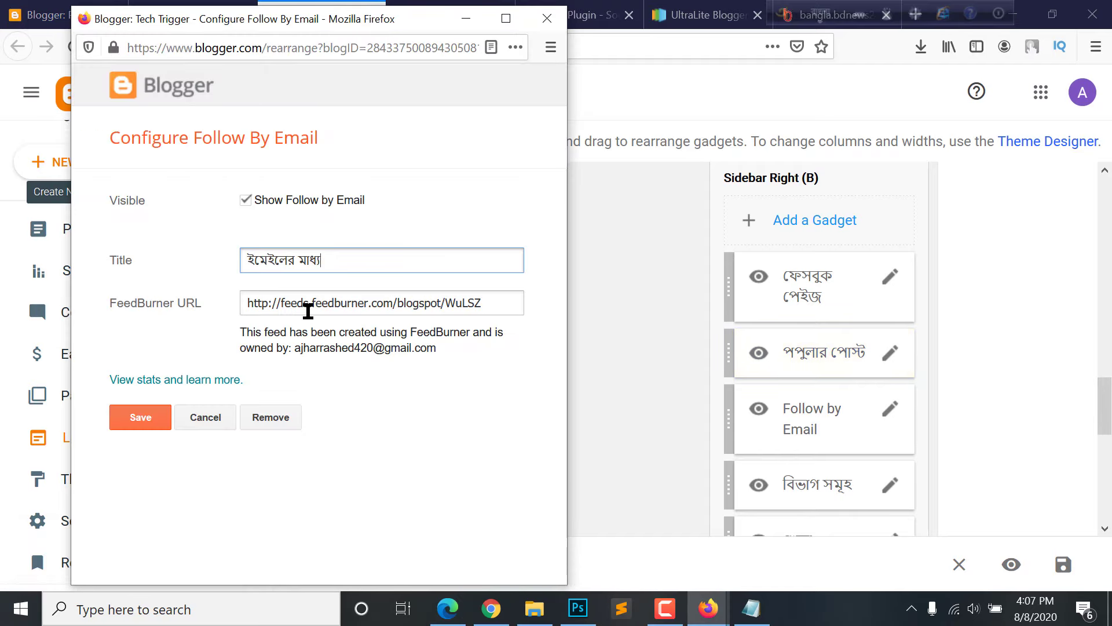
text(me apo)
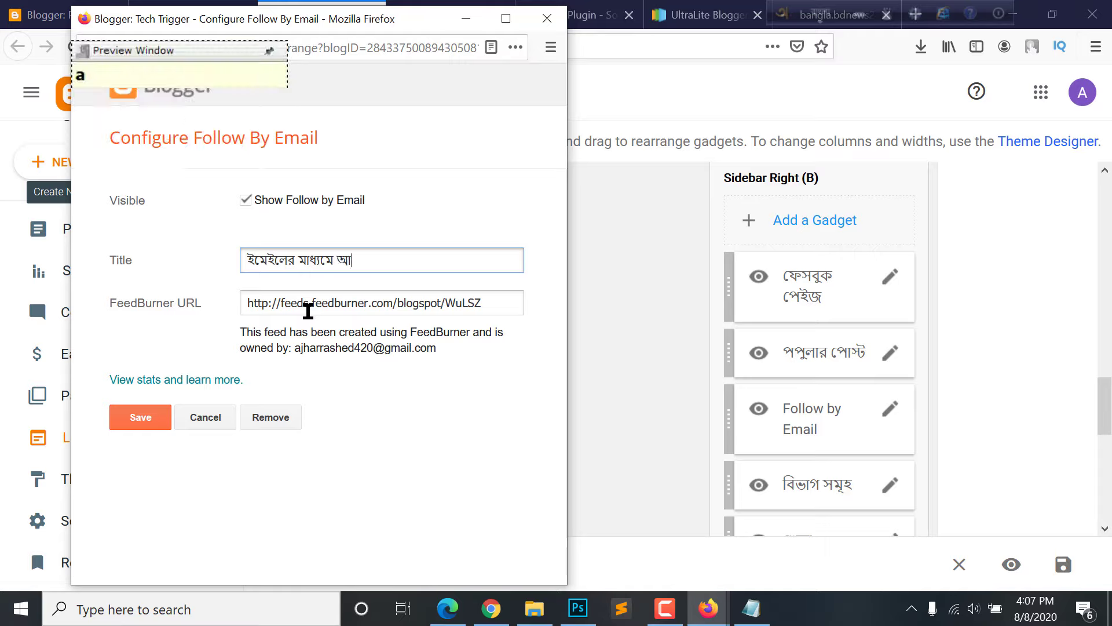
text(DeT)
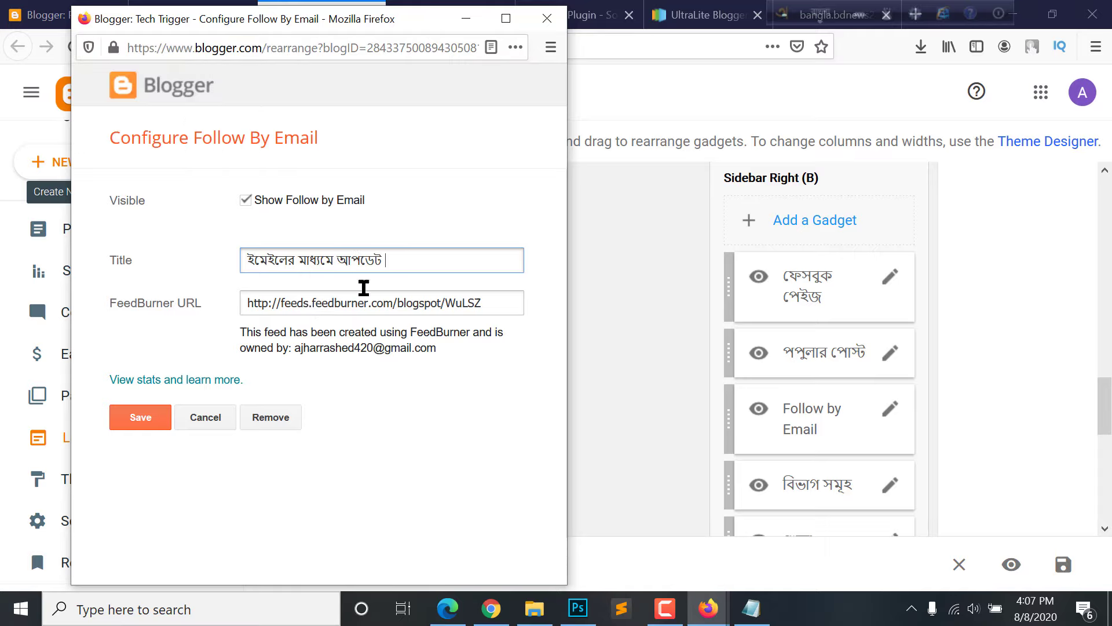
click(157, 419)
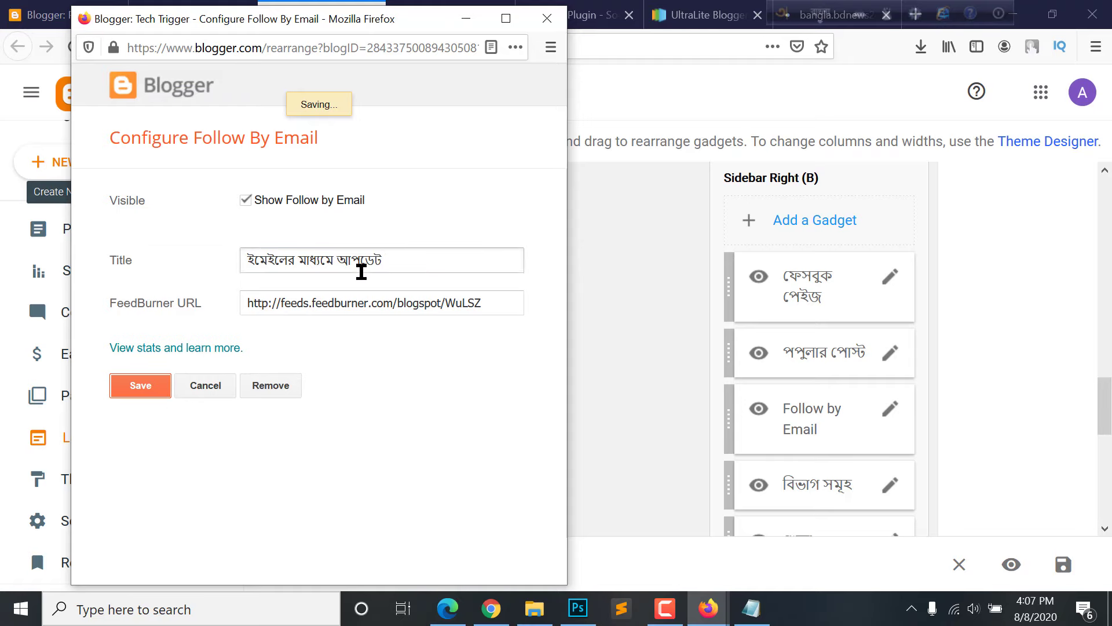
Reload the blog's home page and review the retitled sidebar gadgets and the footer sections
scroll(812, 211, down, 5)
scroll(813, 297, down, 4)
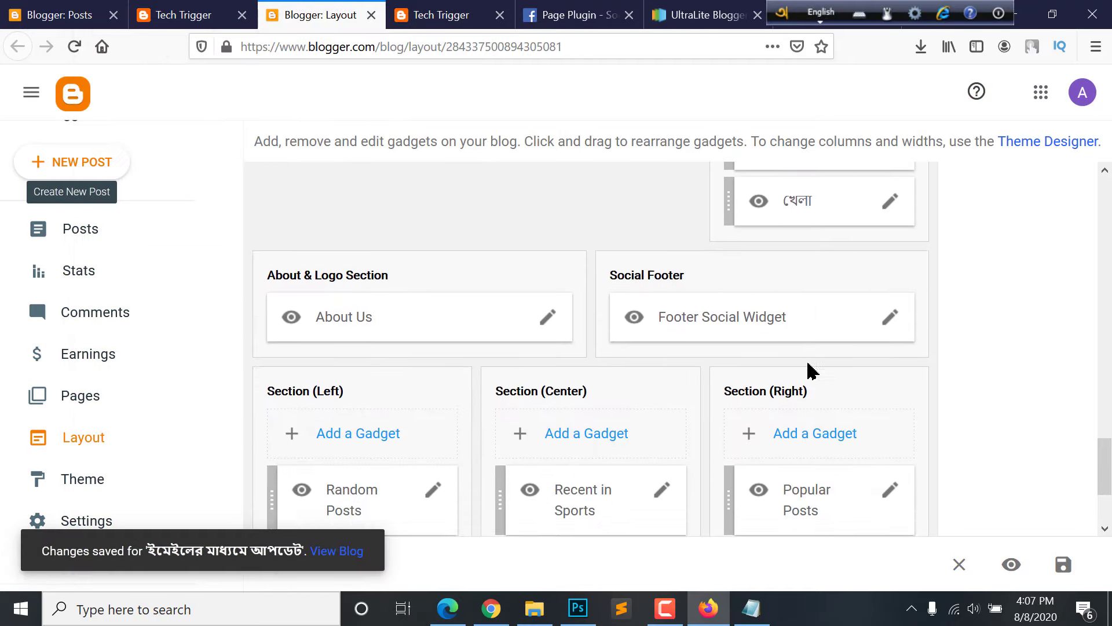
click(440, 14)
key(F5)
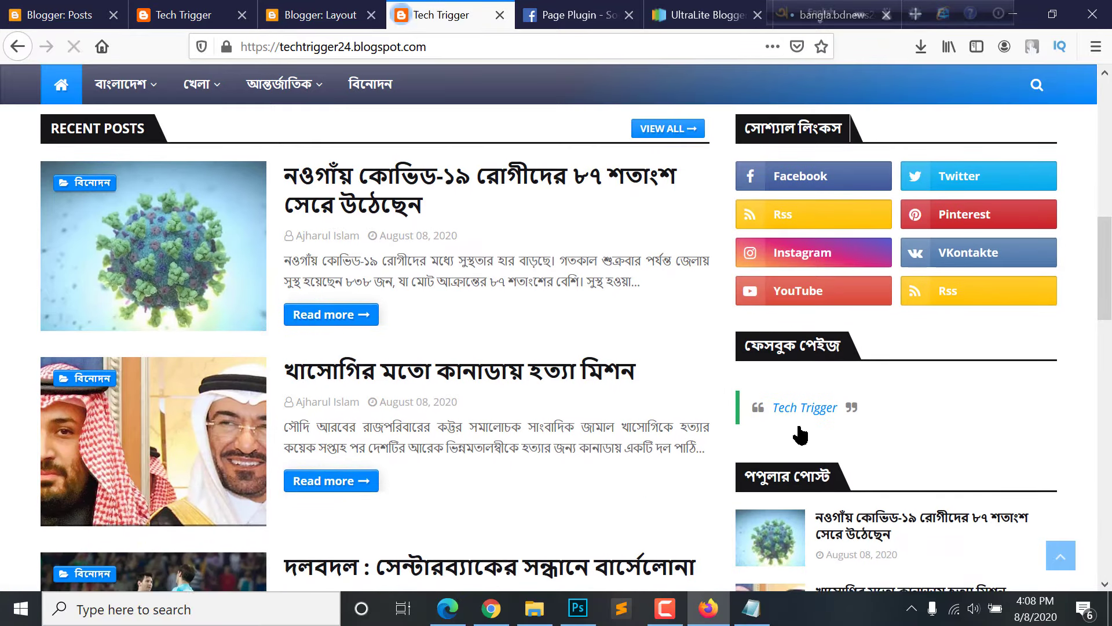
scroll(799, 446, down, 10)
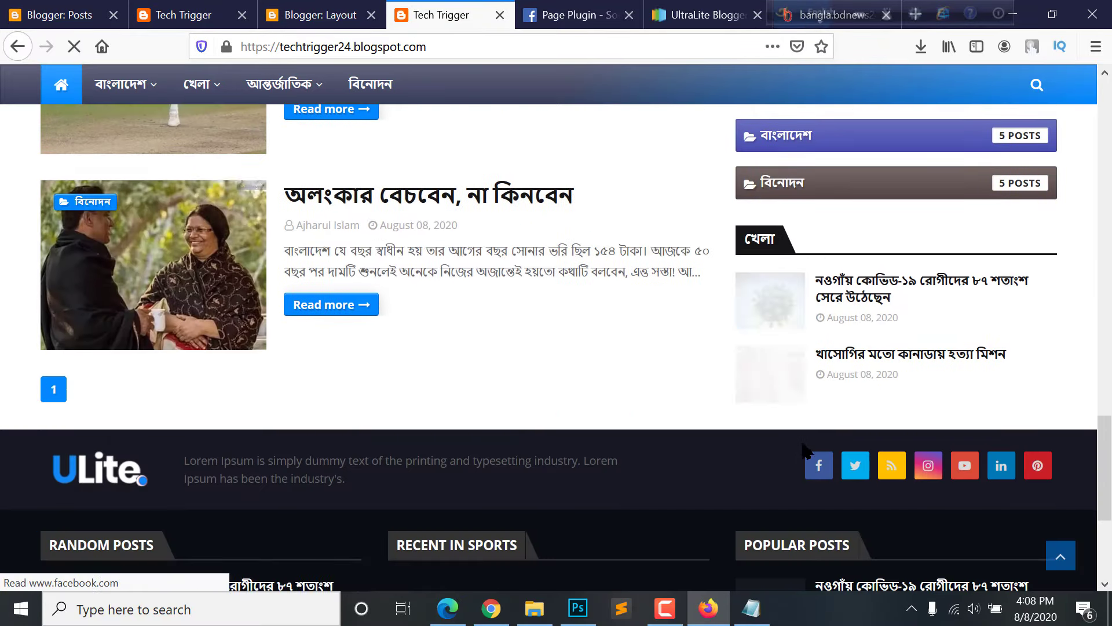
scroll(802, 450, up, 12)
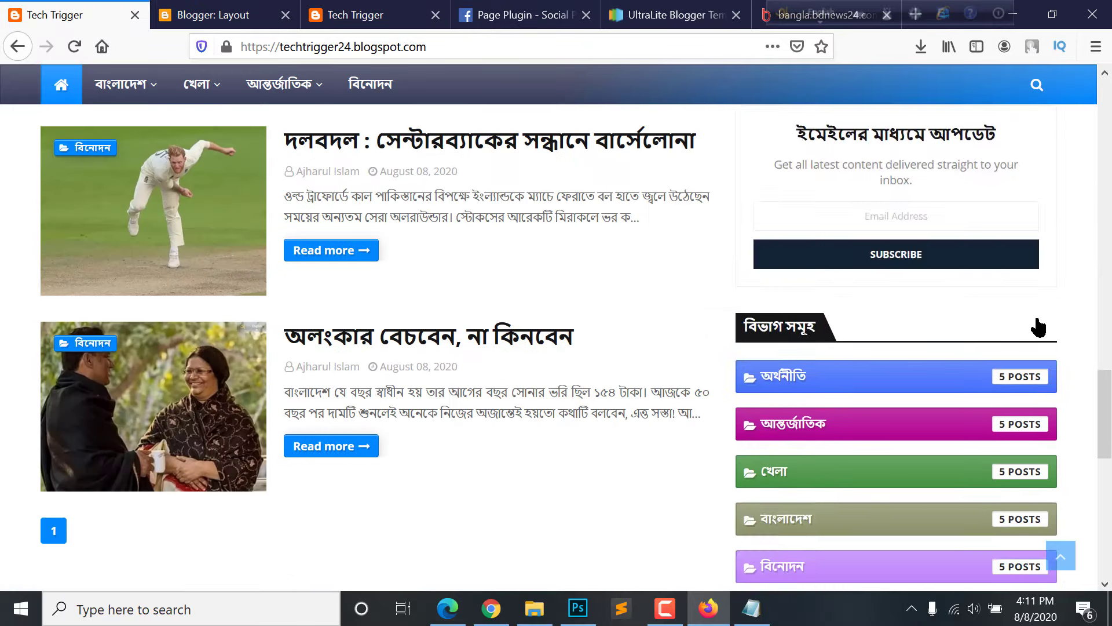
scroll(1031, 321, down, 9)
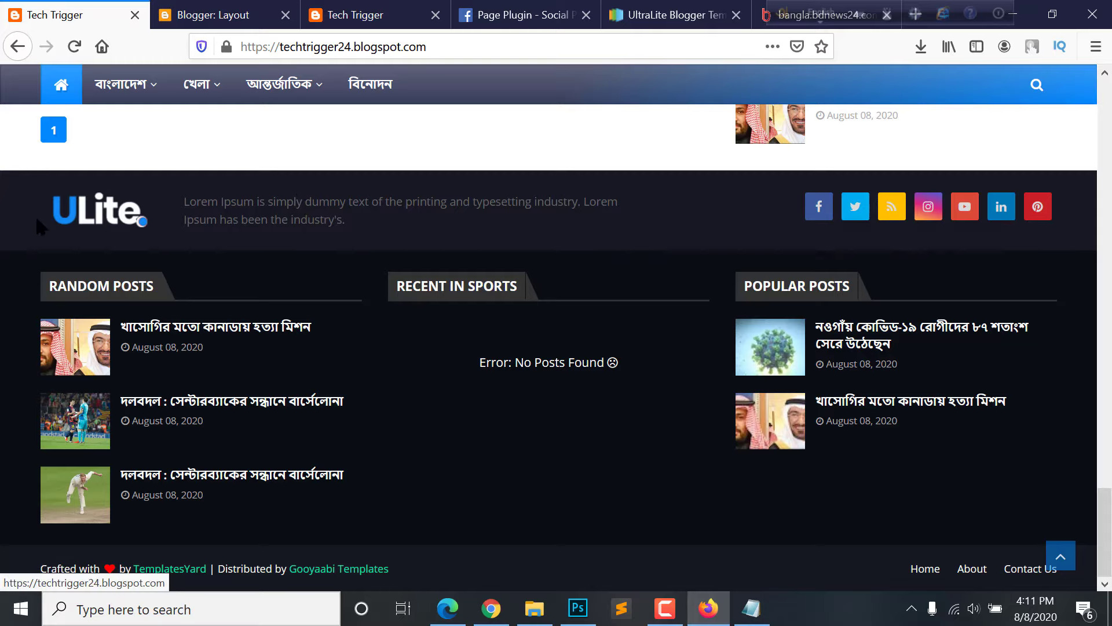
Replace the caption of the About Us image gadget with the copied description ending in "newspaper website in bangladesh."
click(191, 13)
scroll(365, 257, down, 10)
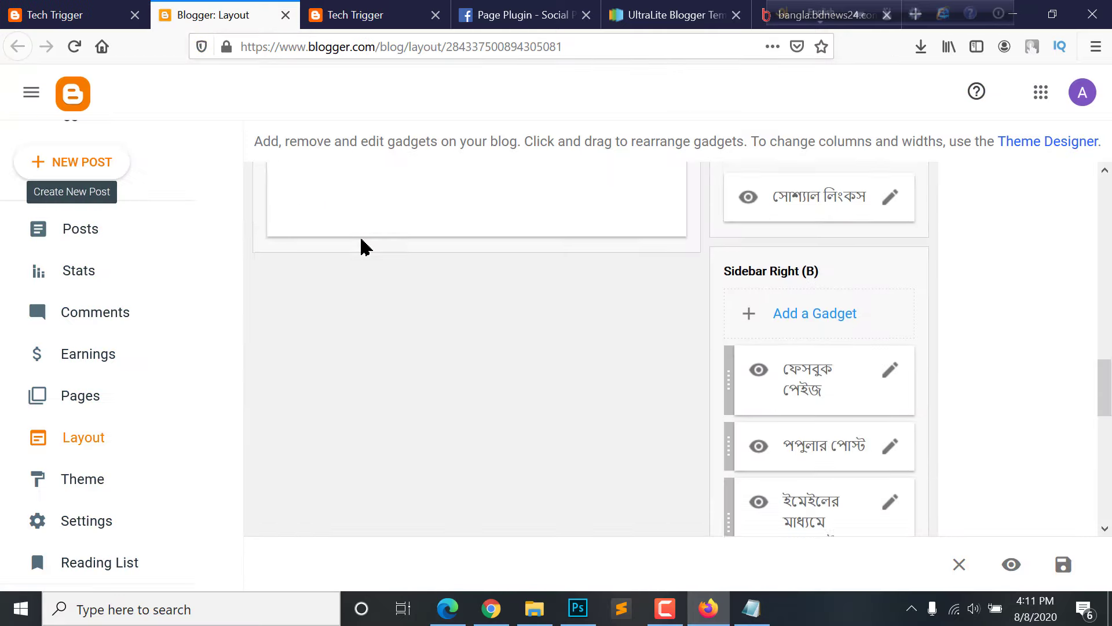
scroll(365, 257, down, 4)
scroll(380, 260, up, 2)
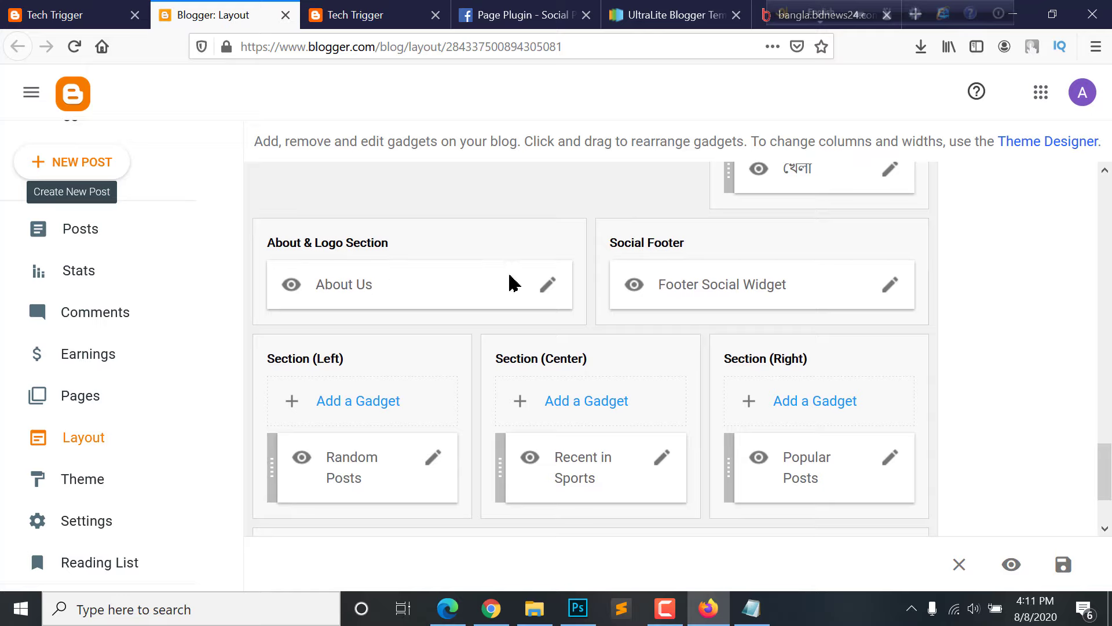
click(548, 286)
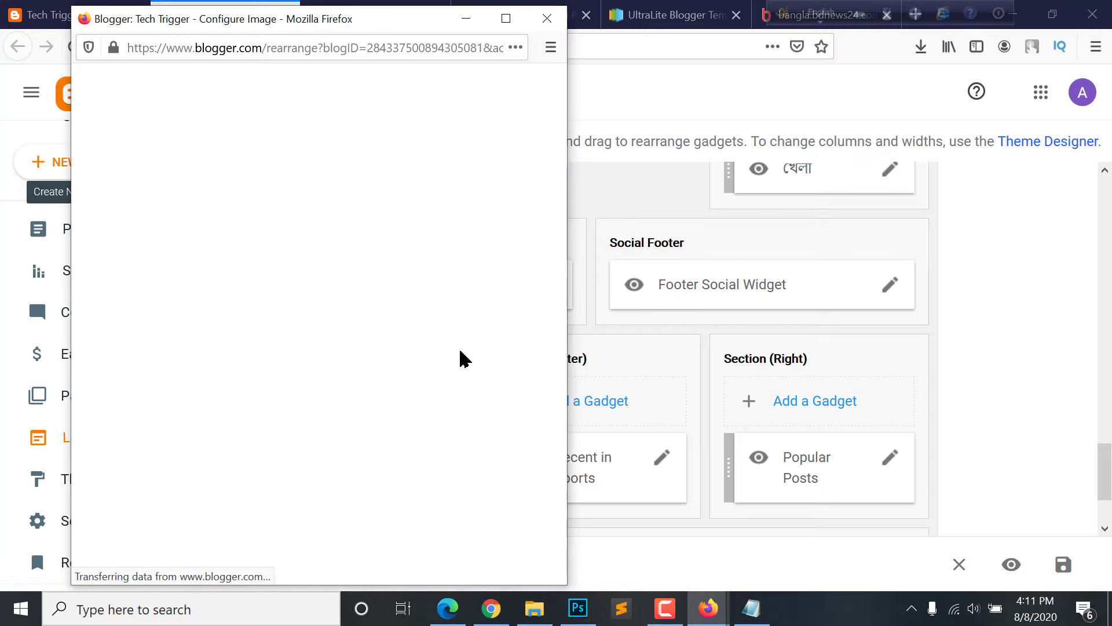
scroll(325, 366, down, 1)
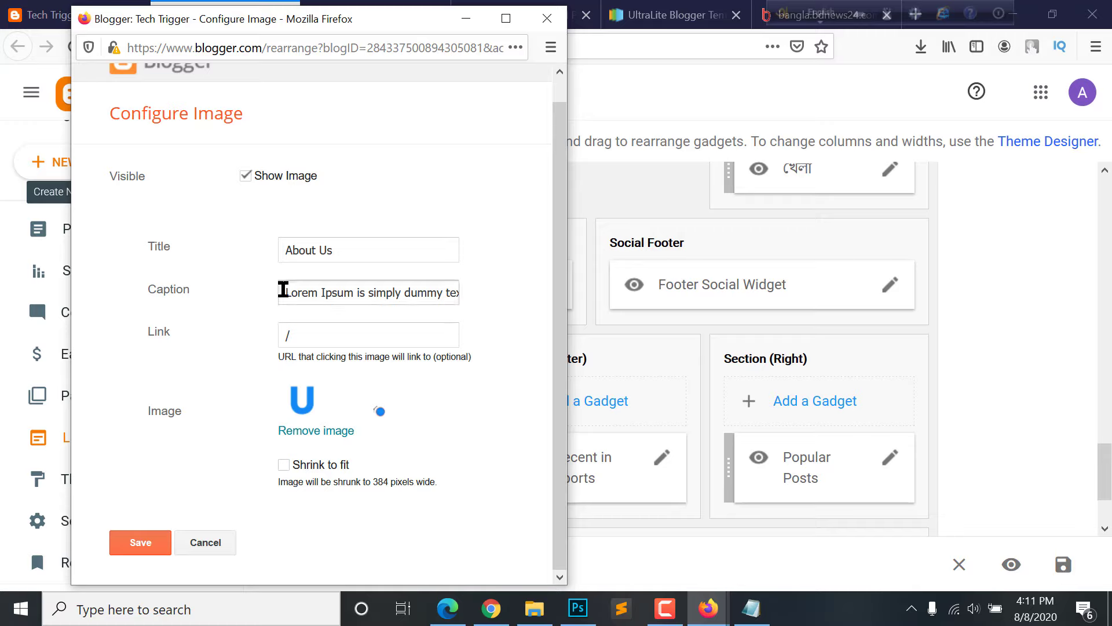
drag(281, 292, 581, 296)
key(ctrl+v)
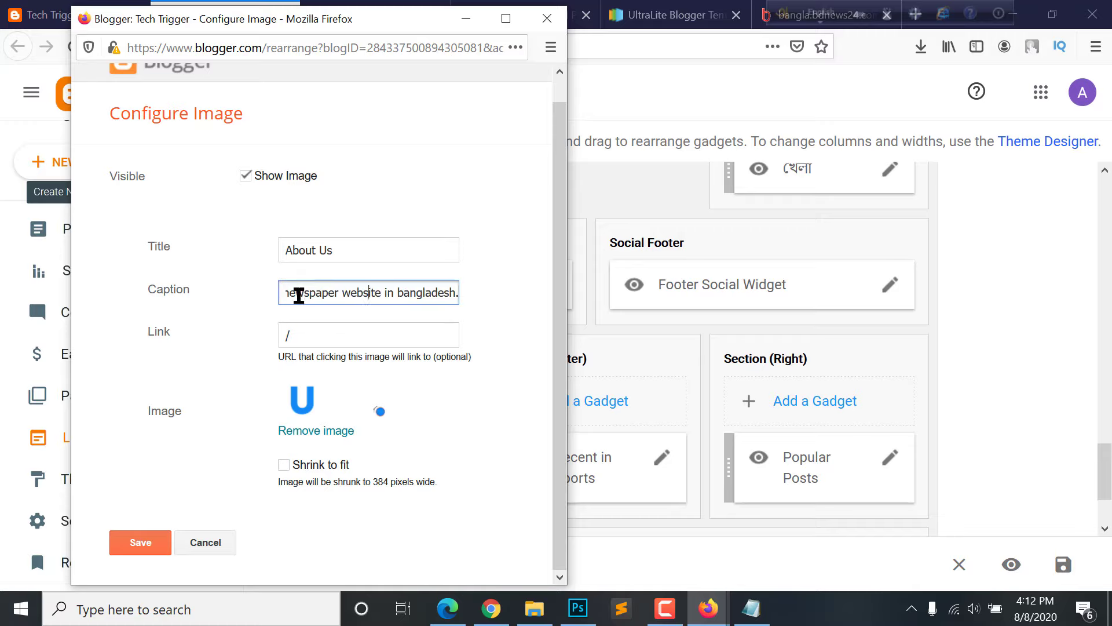
click(320, 342)
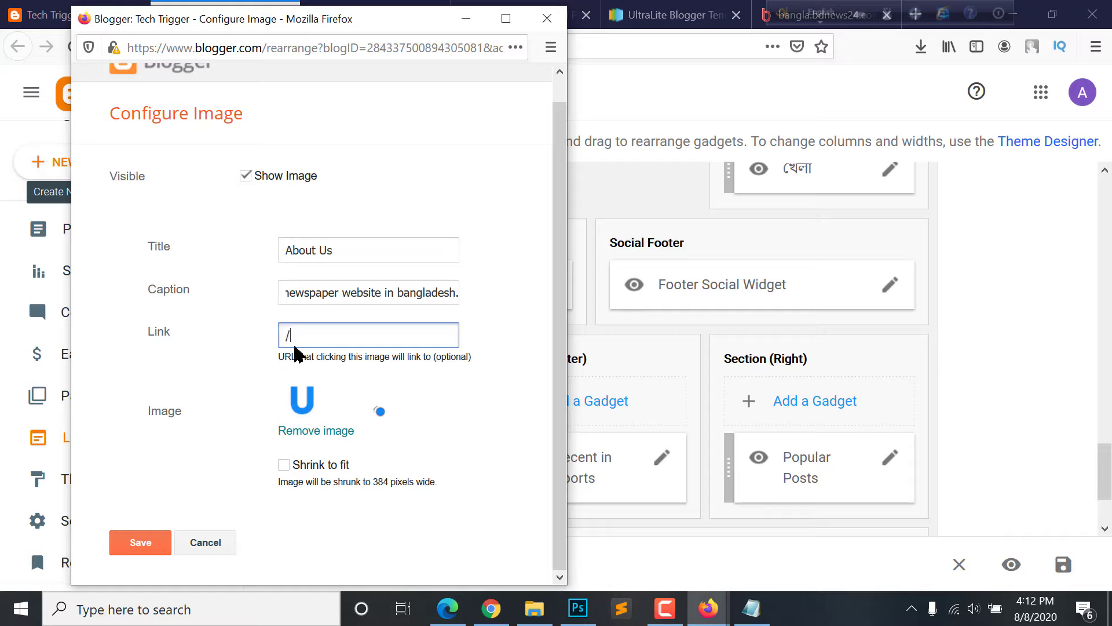
Replace the About Us gadget's image with tech-trigger-white.png from the Desktop and save the gadget
click(326, 438)
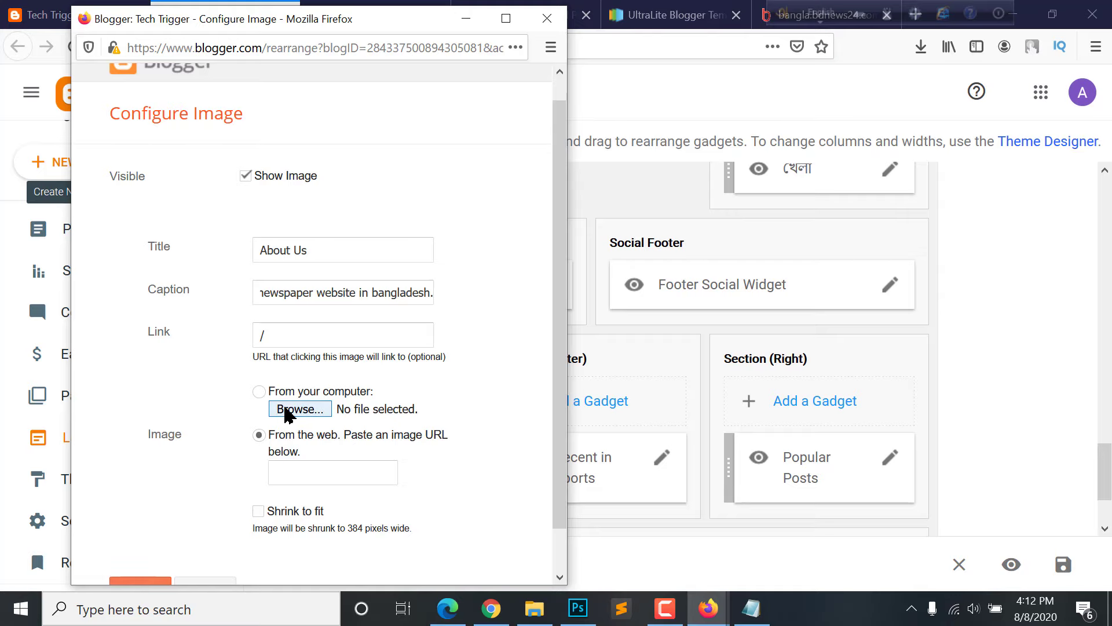
click(296, 409)
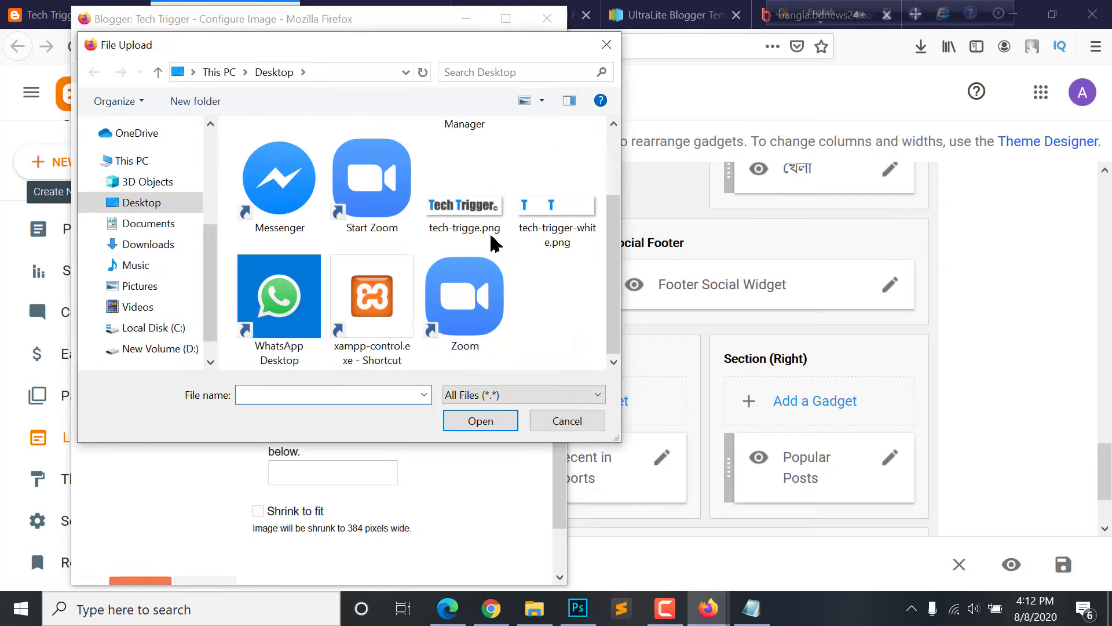
click(556, 209)
click(481, 421)
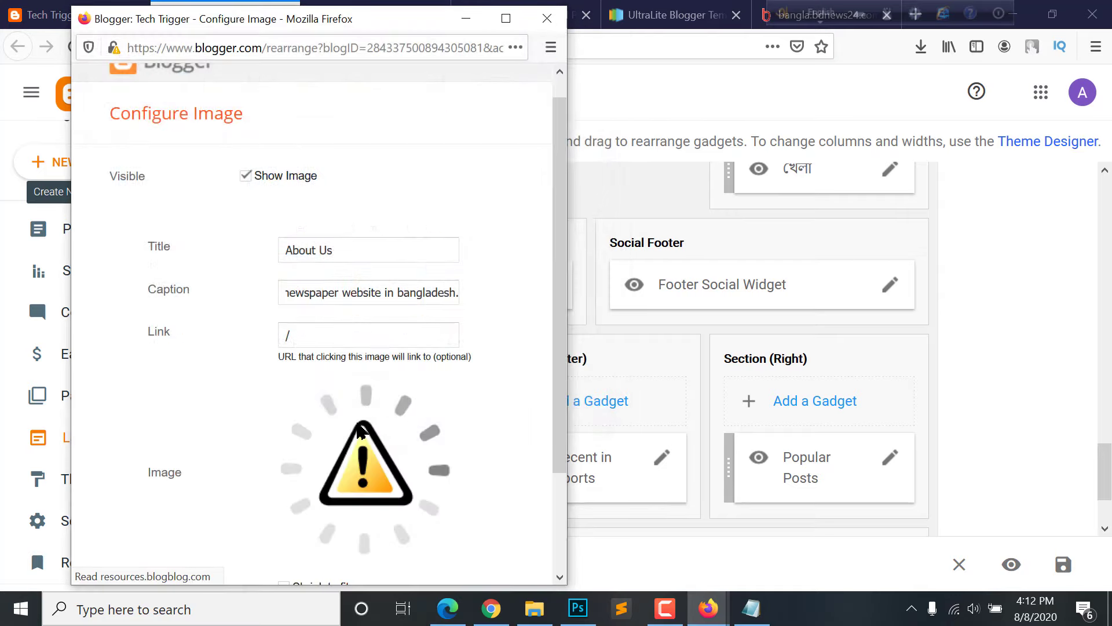
scroll(442, 365, down, 2)
click(140, 541)
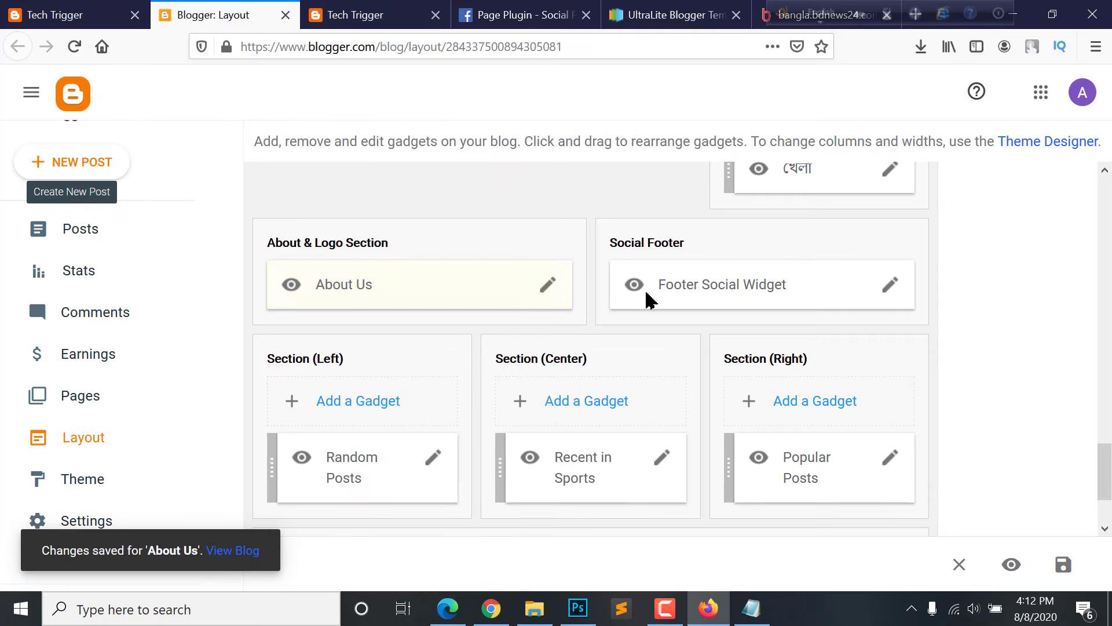
Examine the social icons and post sections in the footer of the blog's home page
click(400, 15)
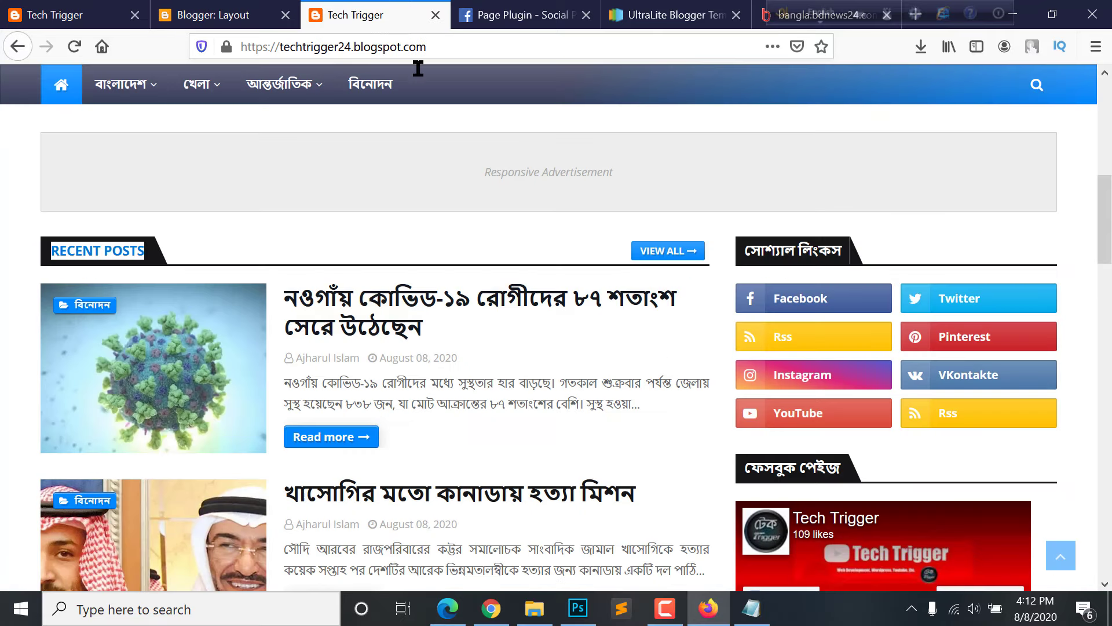
scroll(669, 360, down, 5)
scroll(672, 360, down, 10)
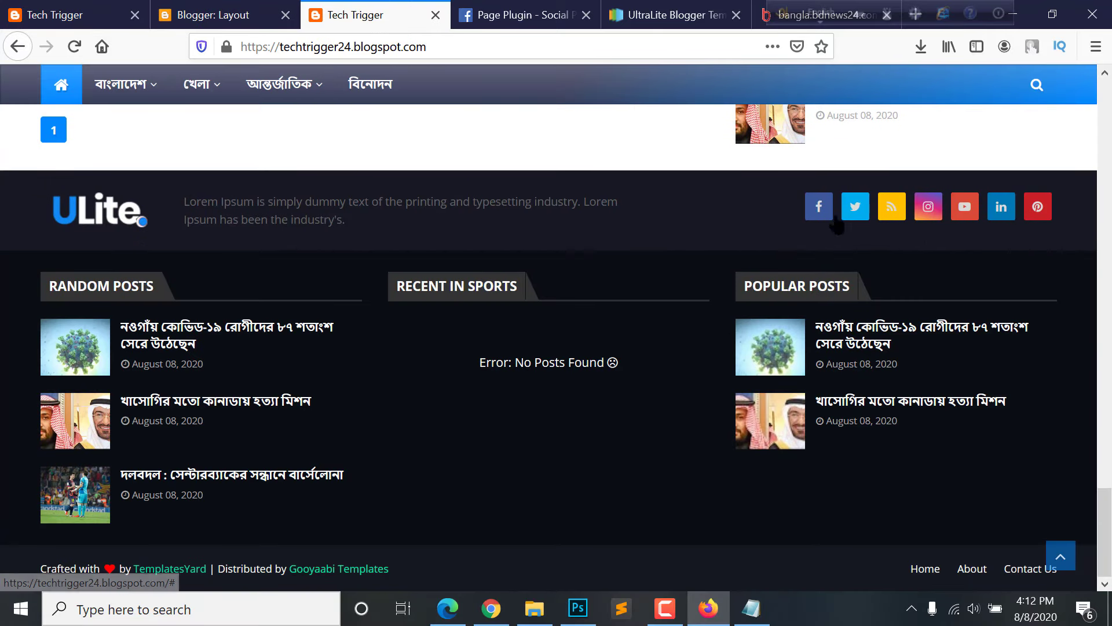
Inspect the facebook and twitter link entries of the Footer Social Widget gadget and close it without saving
click(216, 12)
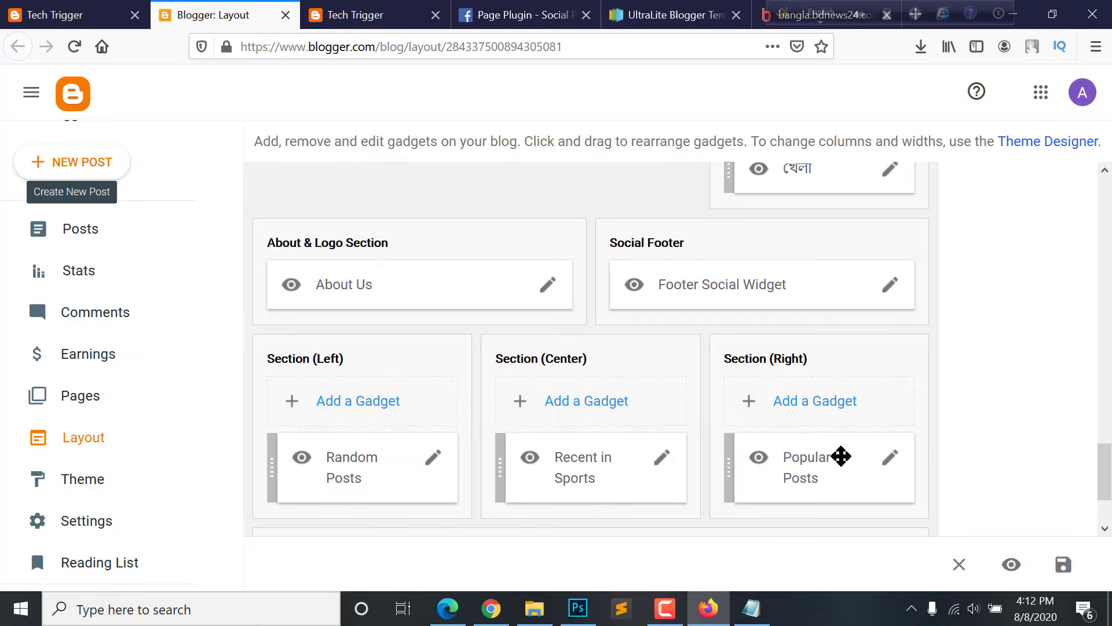
click(886, 284)
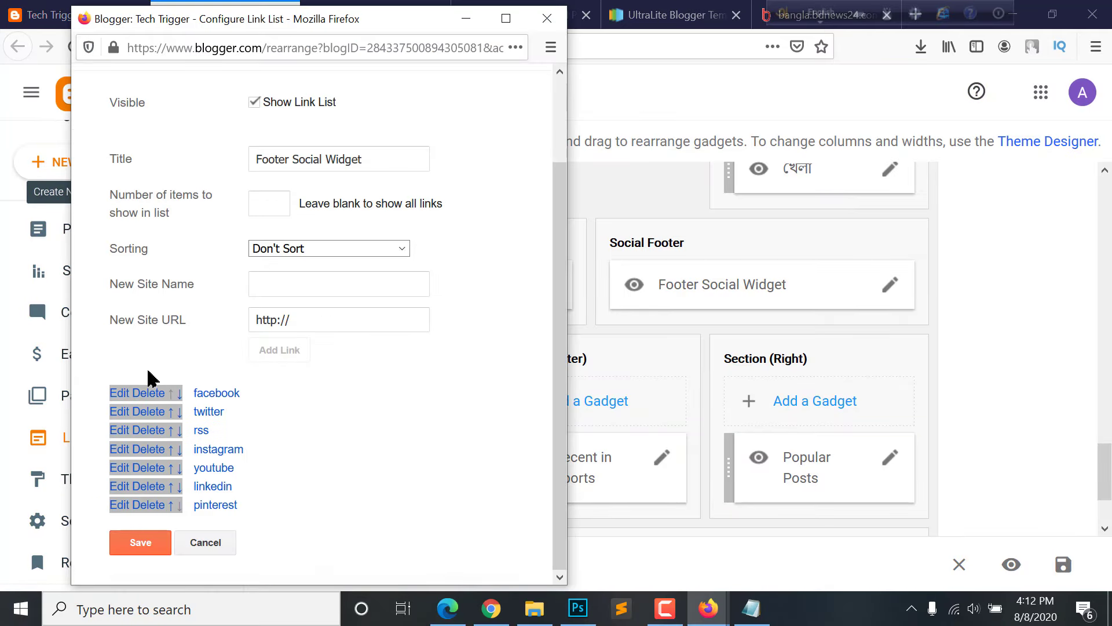
click(121, 394)
scroll(334, 389, down, 3)
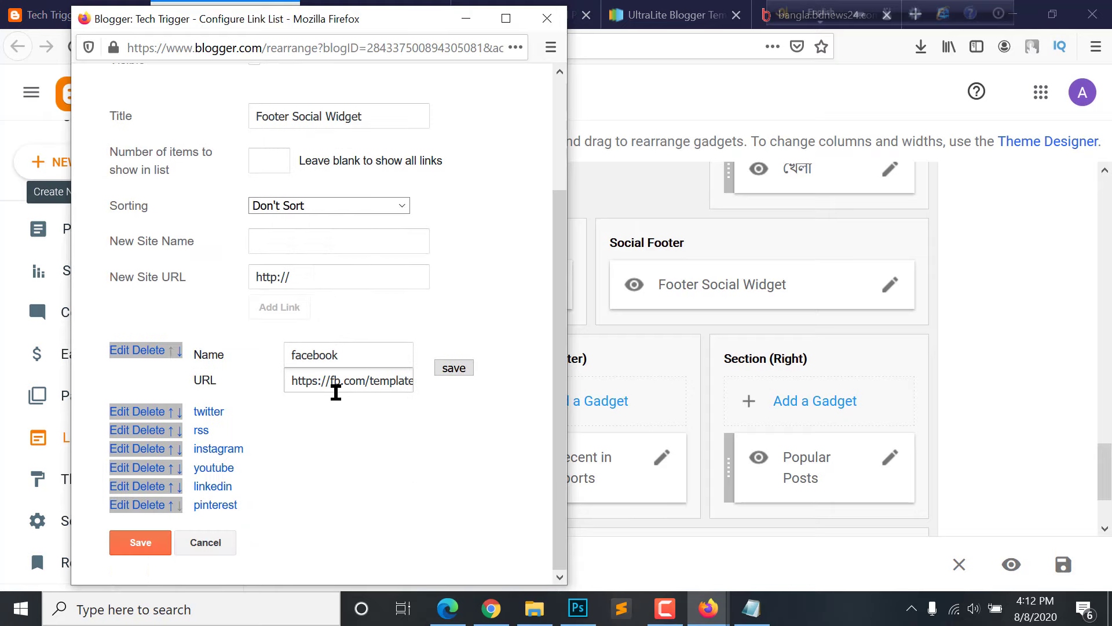
drag(295, 381, 495, 378)
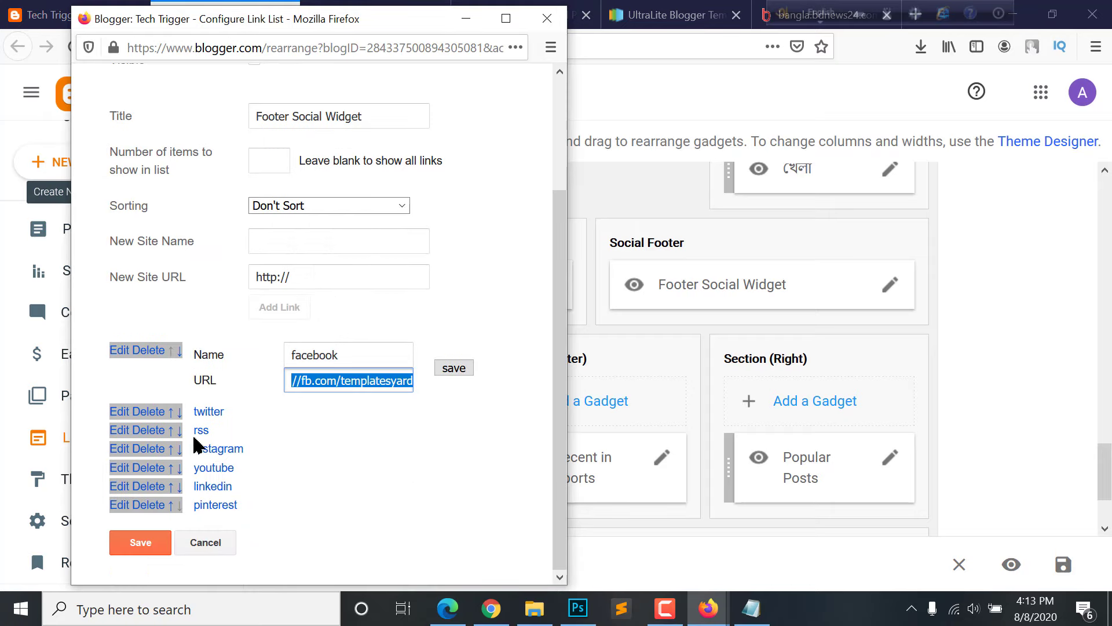
click(122, 411)
scroll(302, 440, down, 3)
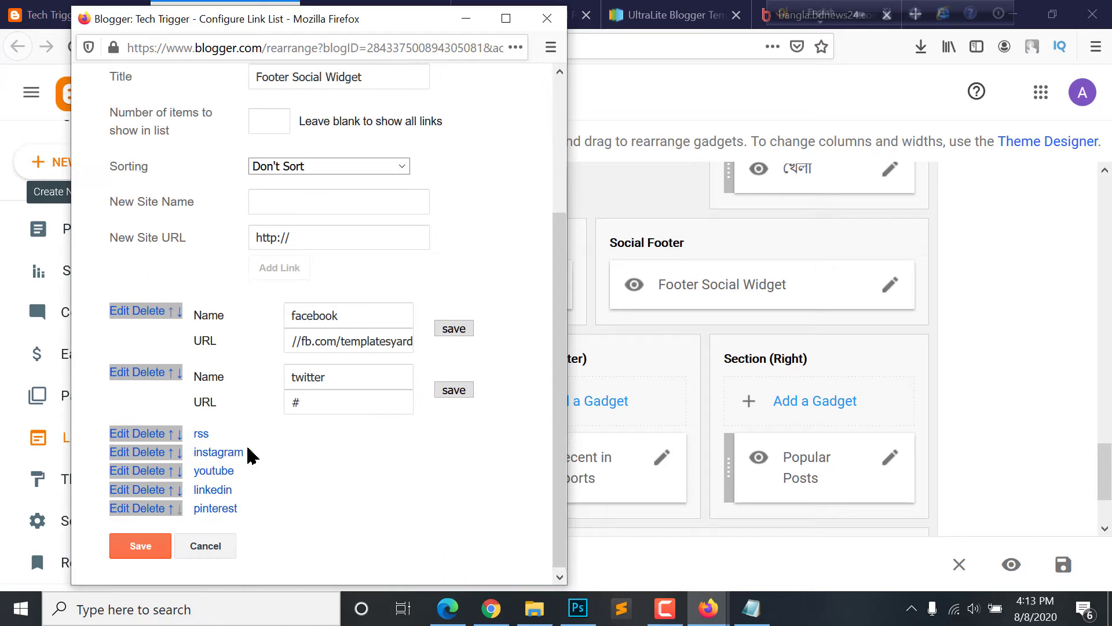
click(217, 548)
scroll(816, 330, down, 2)
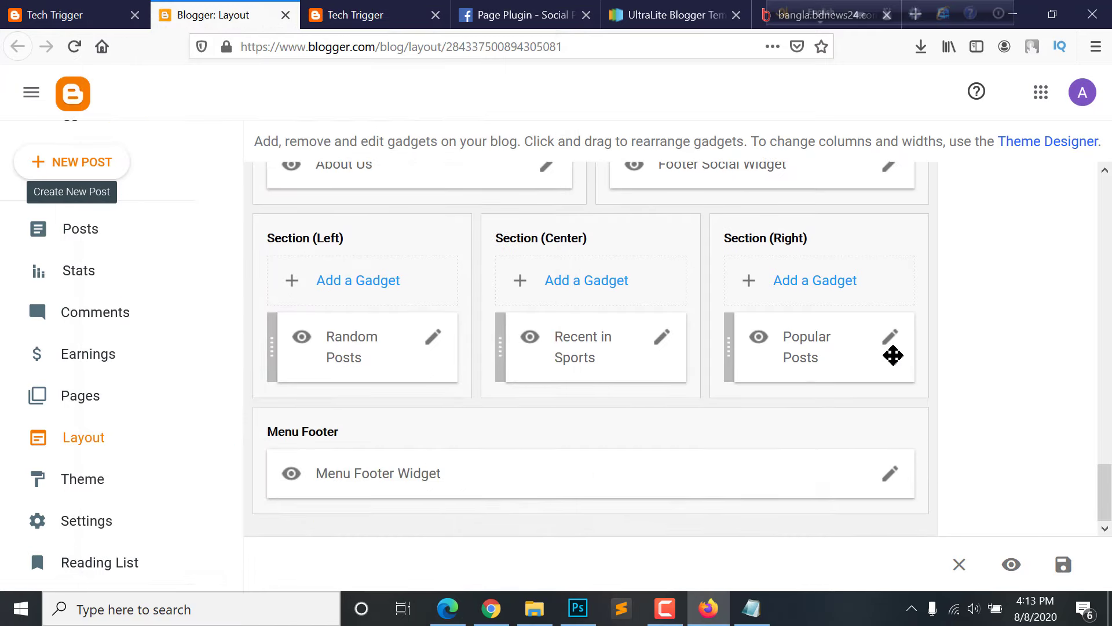
Inspect the content code of the Random Posts gadget in Section (Left) and close it without saving
scroll(893, 355, up, 4)
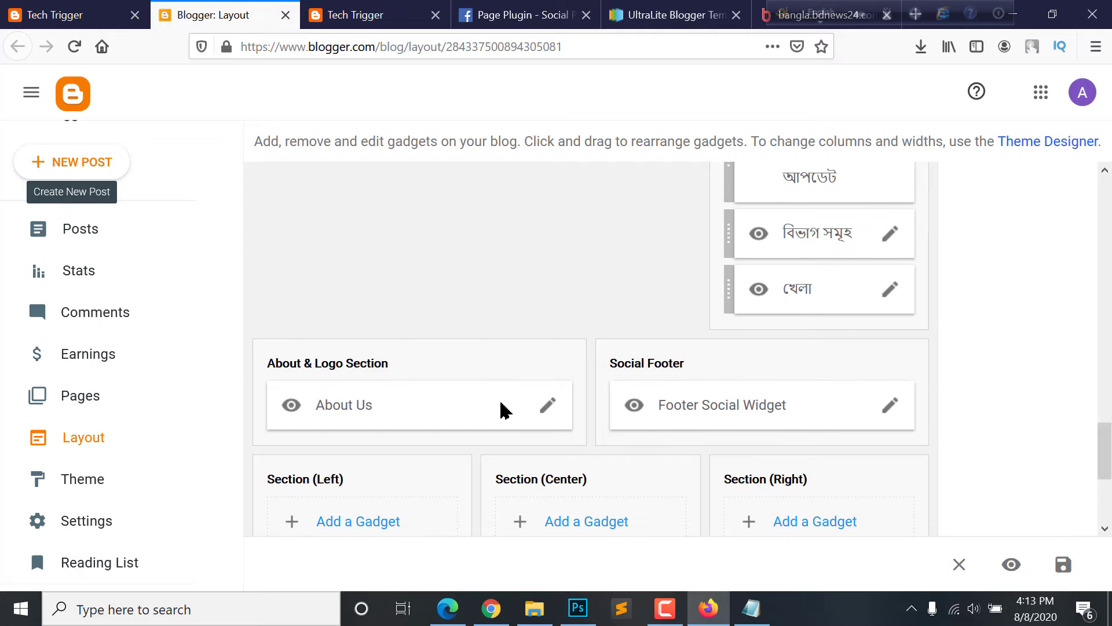
scroll(332, 372, down, 3)
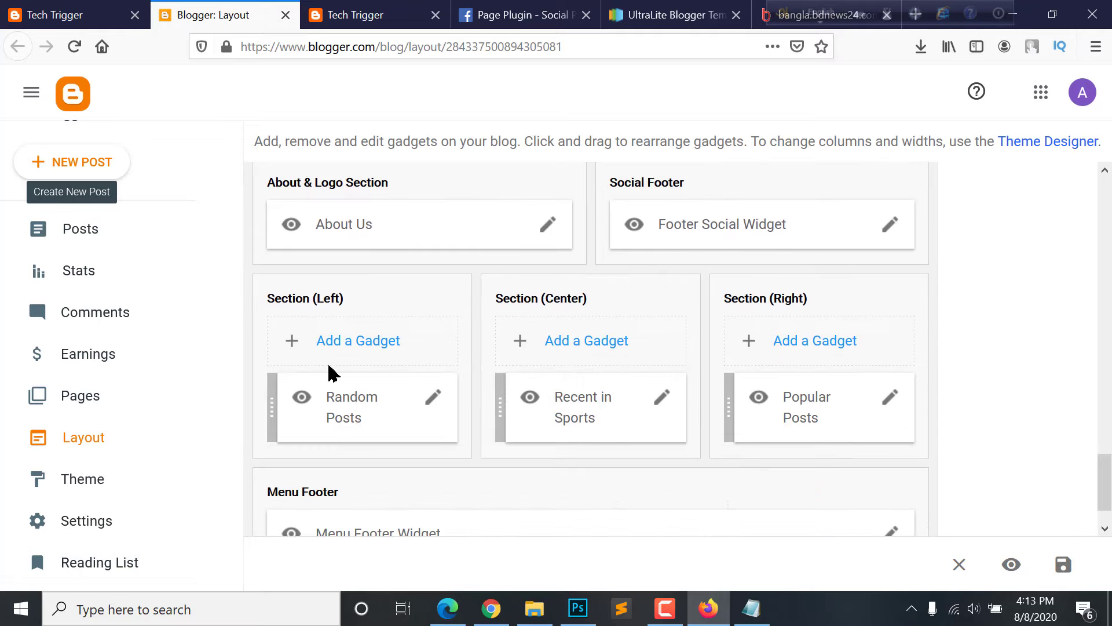
click(432, 399)
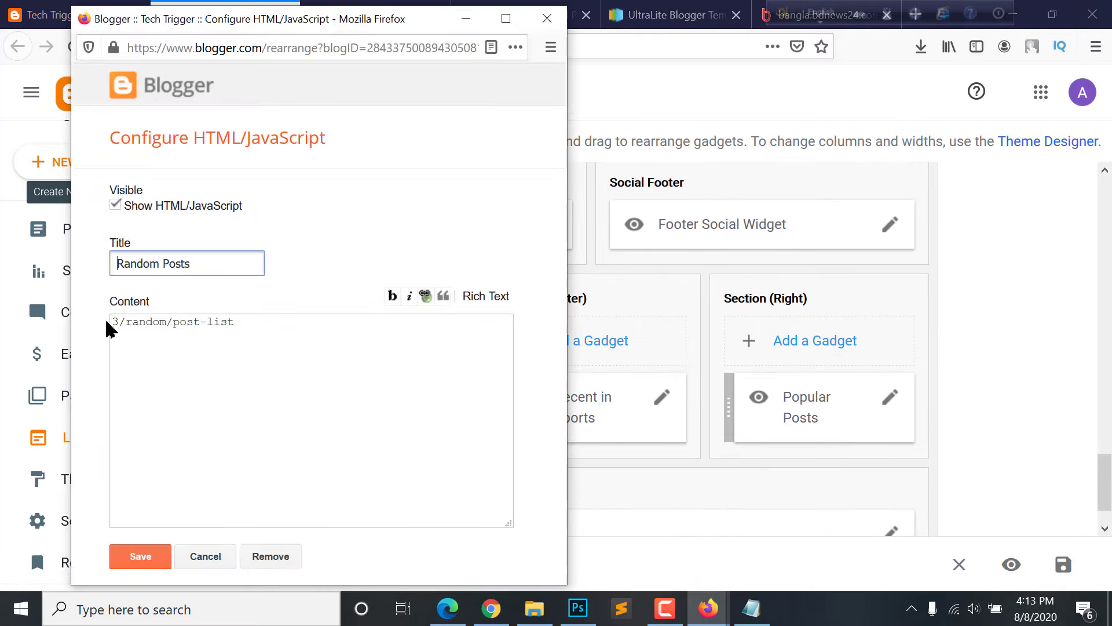
drag(125, 321, 104, 321)
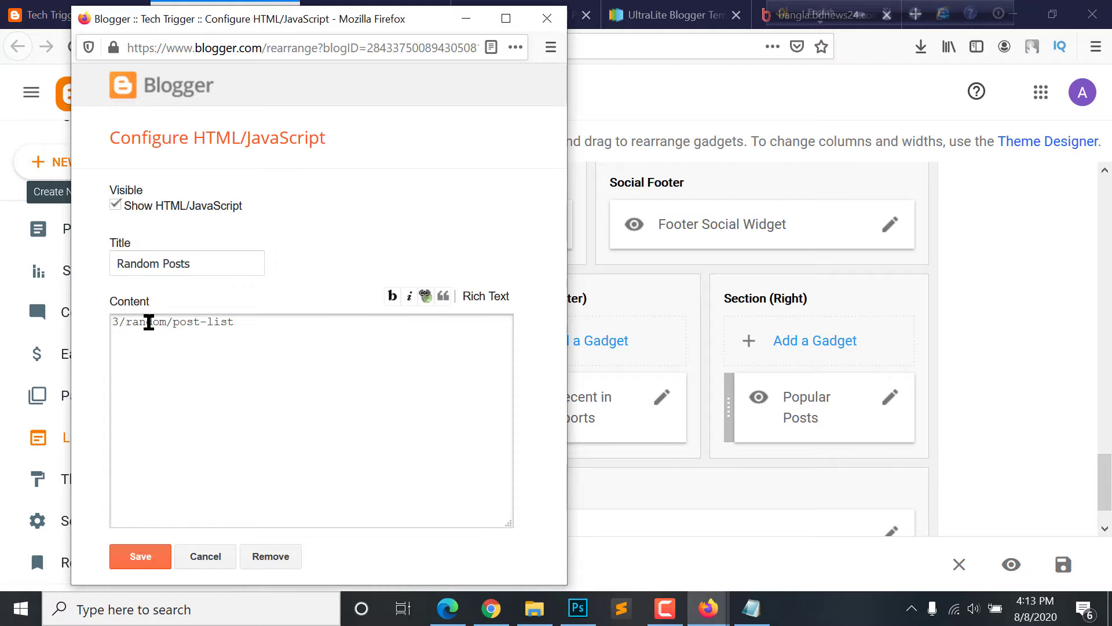
drag(273, 315, 177, 325)
click(217, 565)
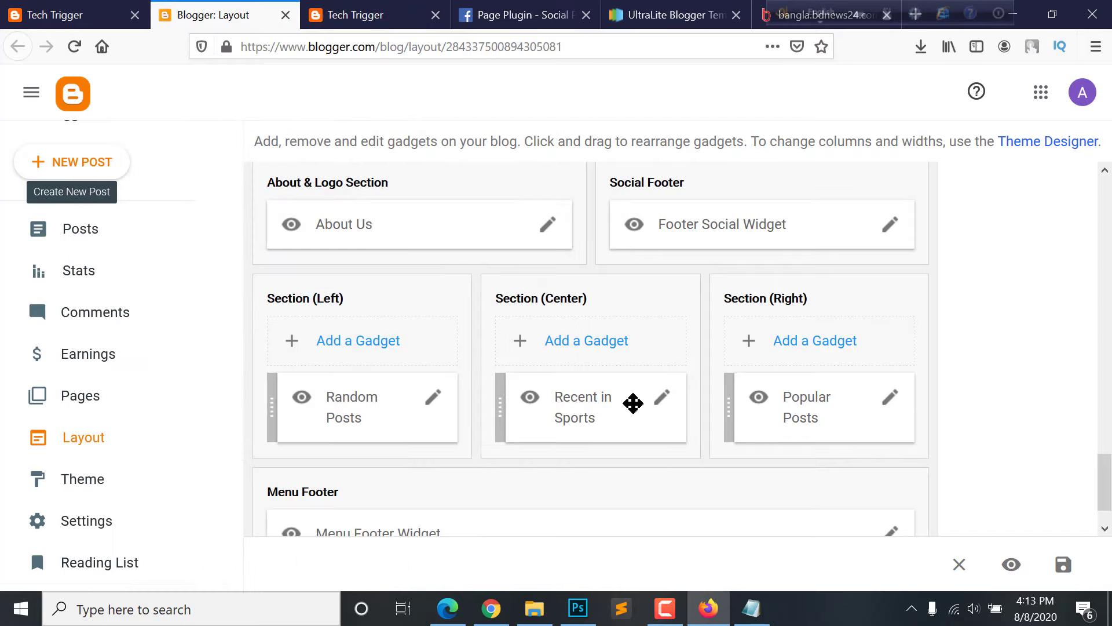
Retitle the Section (Center) gadget "Recent Post" with content 3/recent/post-list, save it, and save the Section (Right) Popular Posts gadget as it is
click(662, 398)
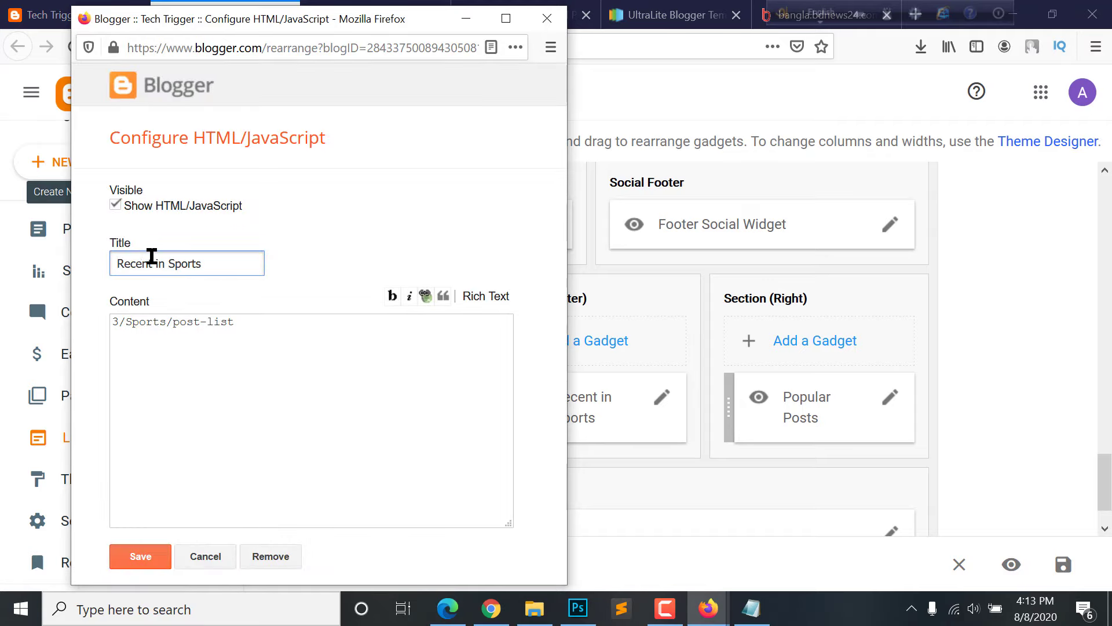
triple_click(198, 263)
text(Re)
click(172, 323)
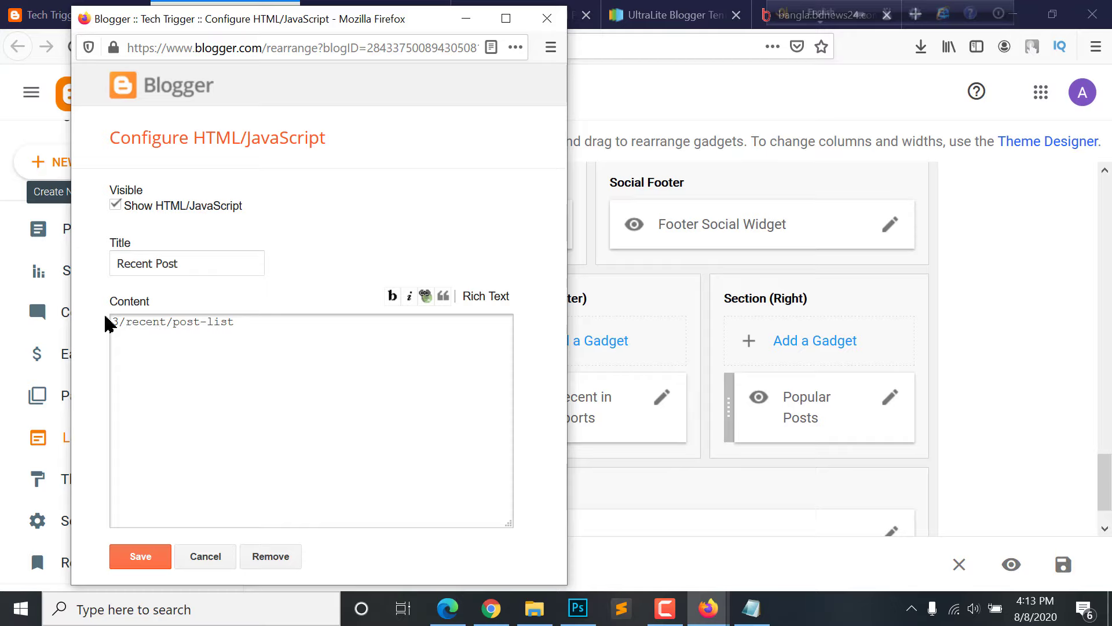
click(153, 556)
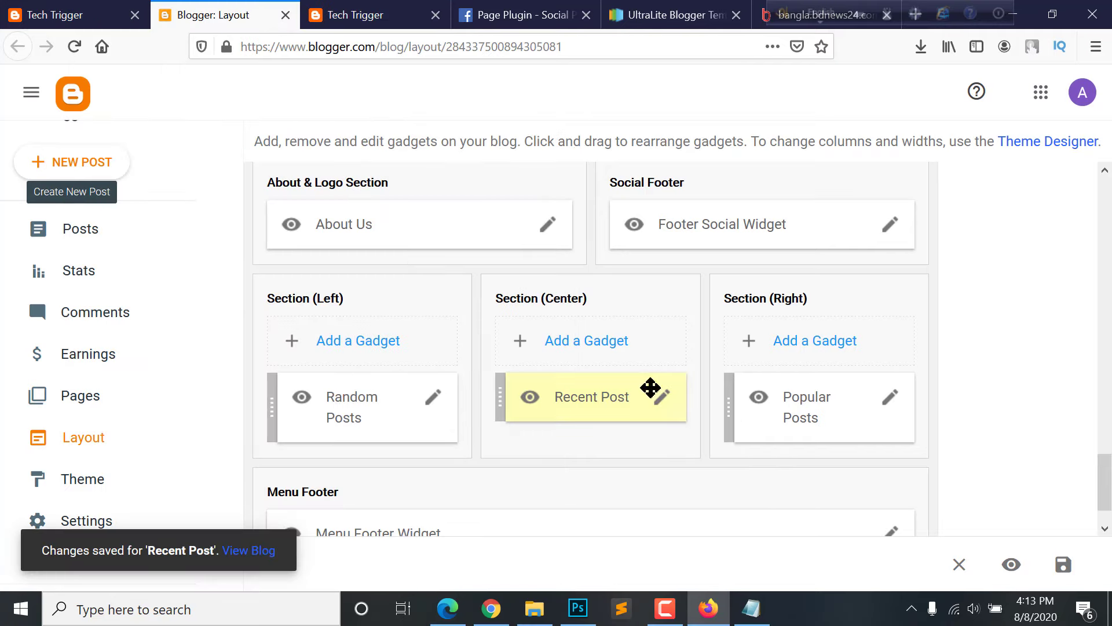
click(891, 402)
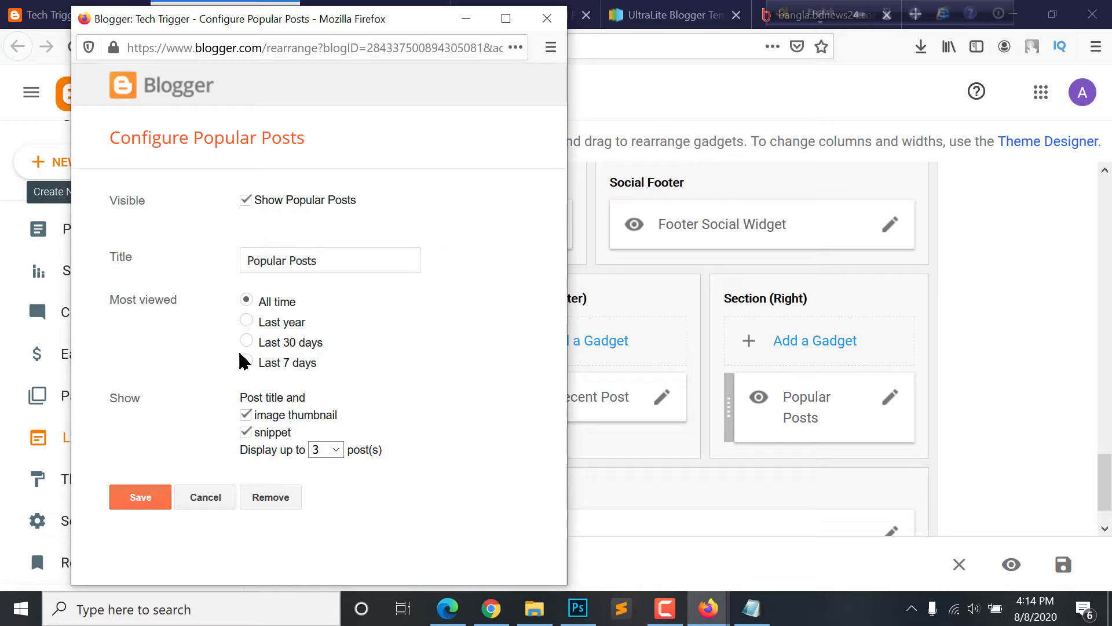
click(126, 503)
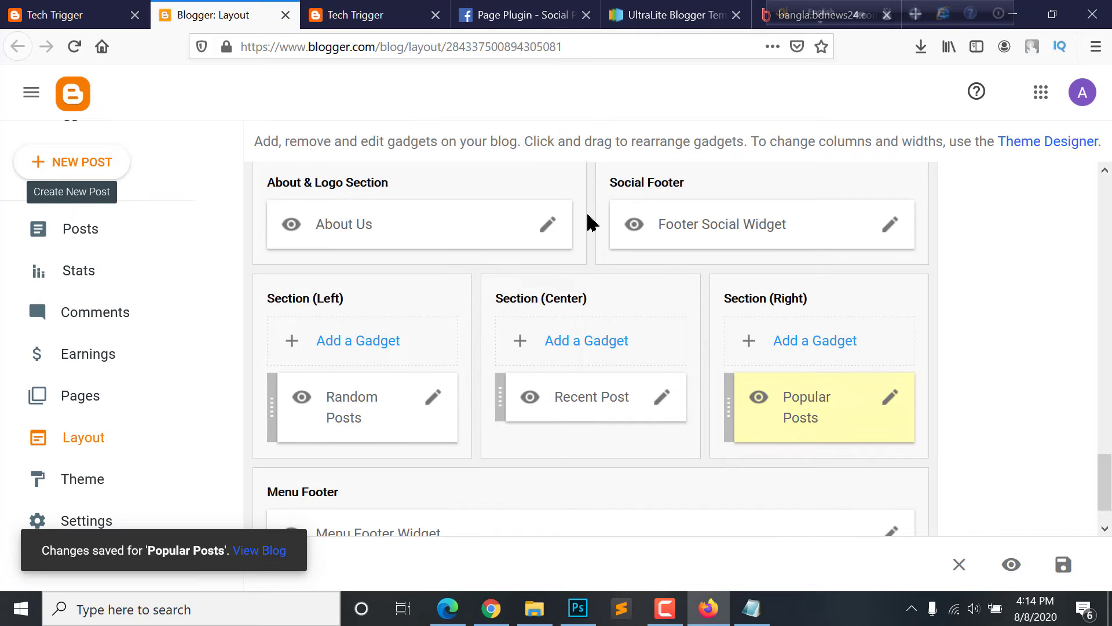
Reload the blog's home page and examine the footer's description text and three post sections
click(359, 7)
click(75, 47)
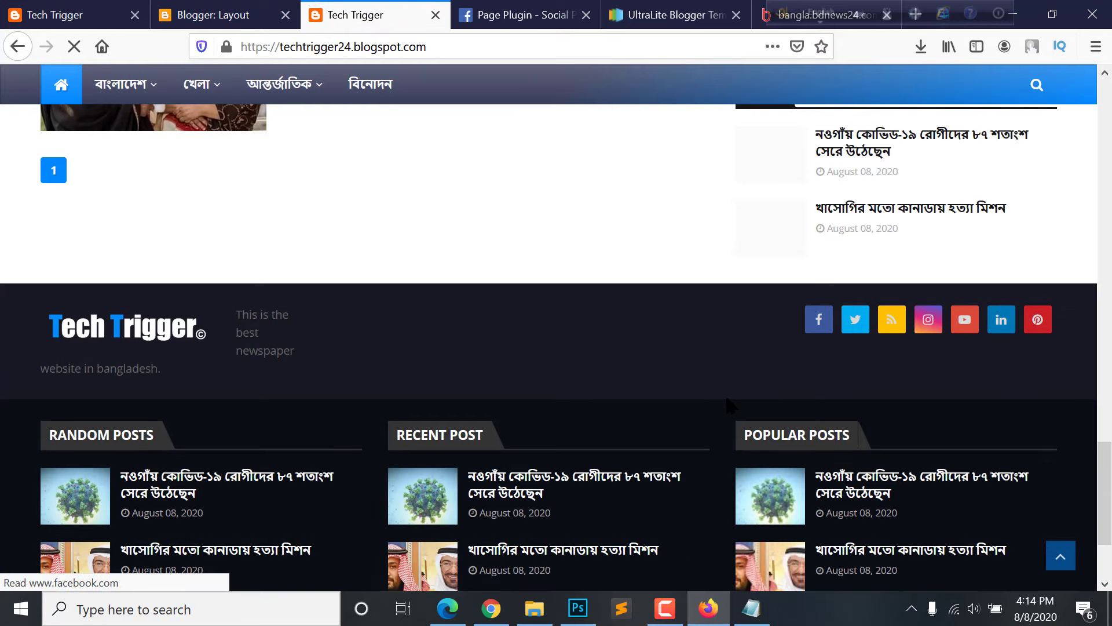
scroll(720, 400, down, 3)
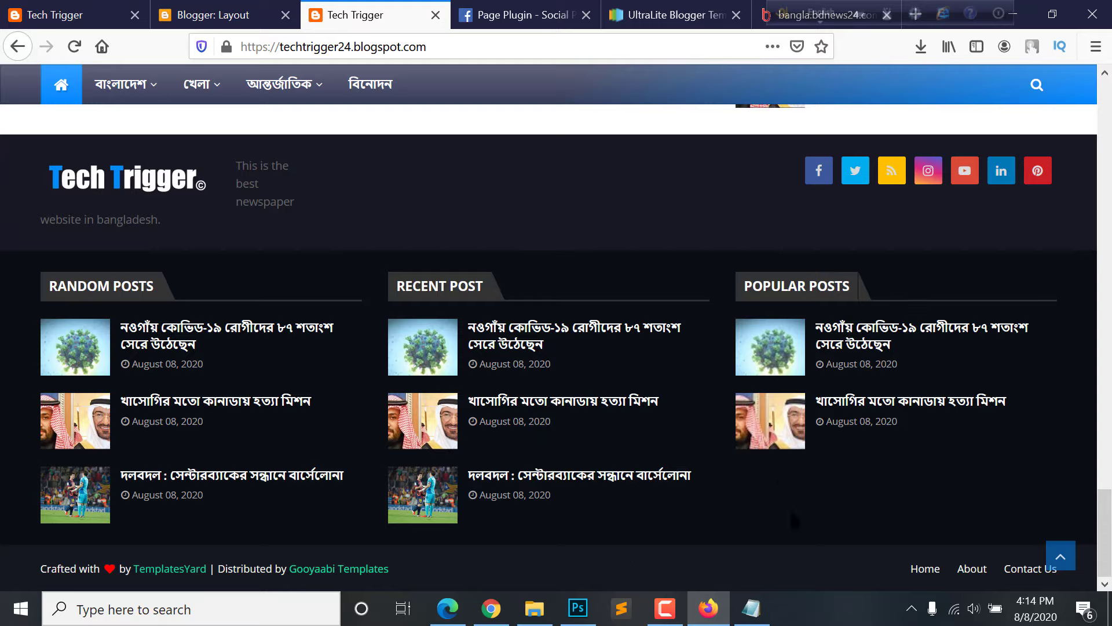
scroll(277, 255, up, 2)
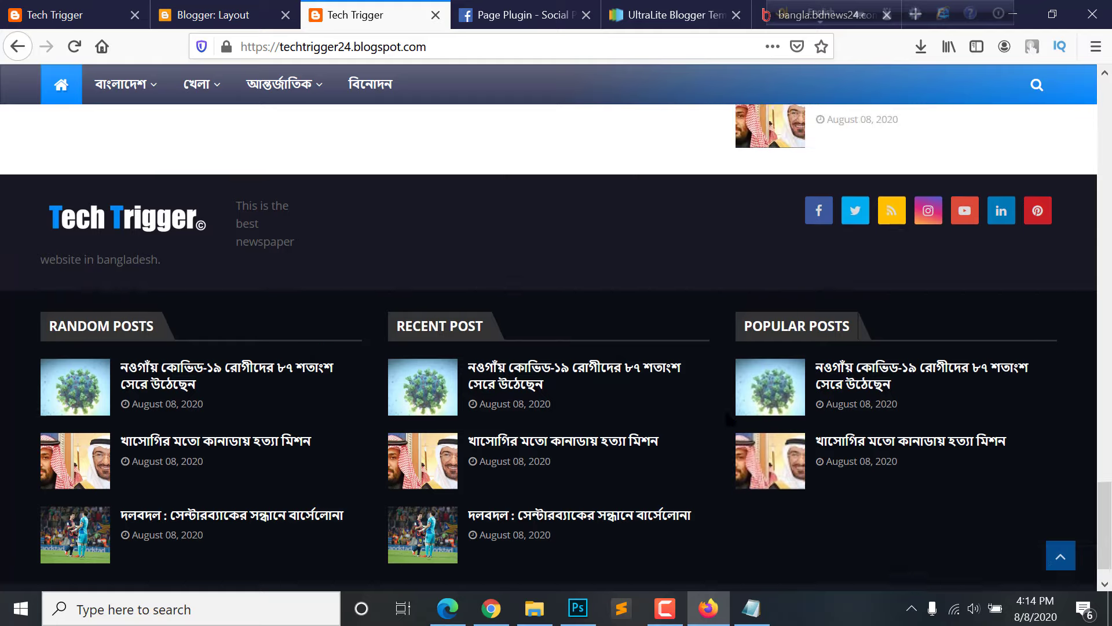
mouse_move(247, 226)
mouse_down()
mouse_move(305, 268)
mouse_move(174, 244)
mouse_move(250, 264)
mouse_move(250, 217)
mouse_up()
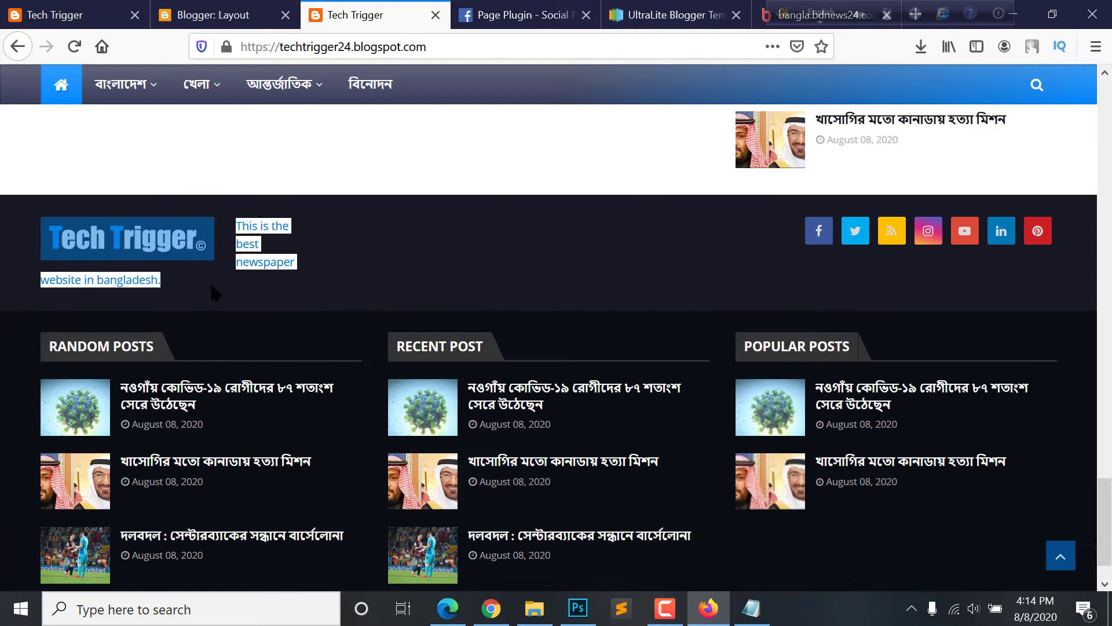
Replace the About Us gadget's caption with longer filler text, "csds ds d sds dsd dsds dsd sdsds dsdsd sds dsd s saad ada dadada dadadada dad"
click(232, 14)
scroll(549, 366, up, 4)
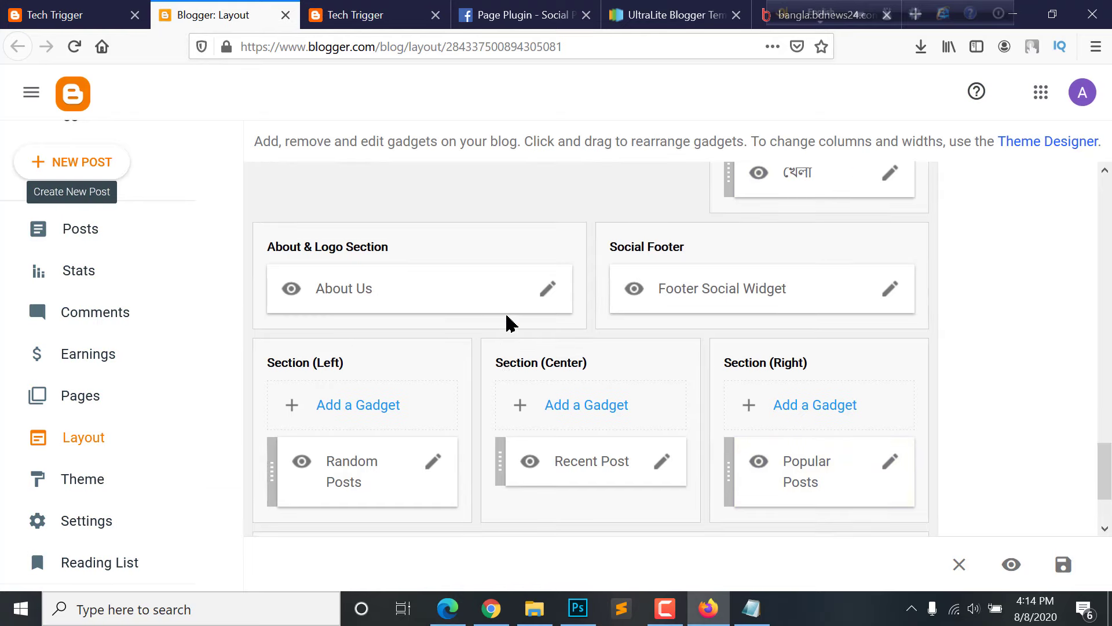
text(dsds dsdsd sds dsd s)
Examine the updated footer and its menu links on the blog page, and compare it with the earlier version in the other tab
scroll(469, 371, down, 1)
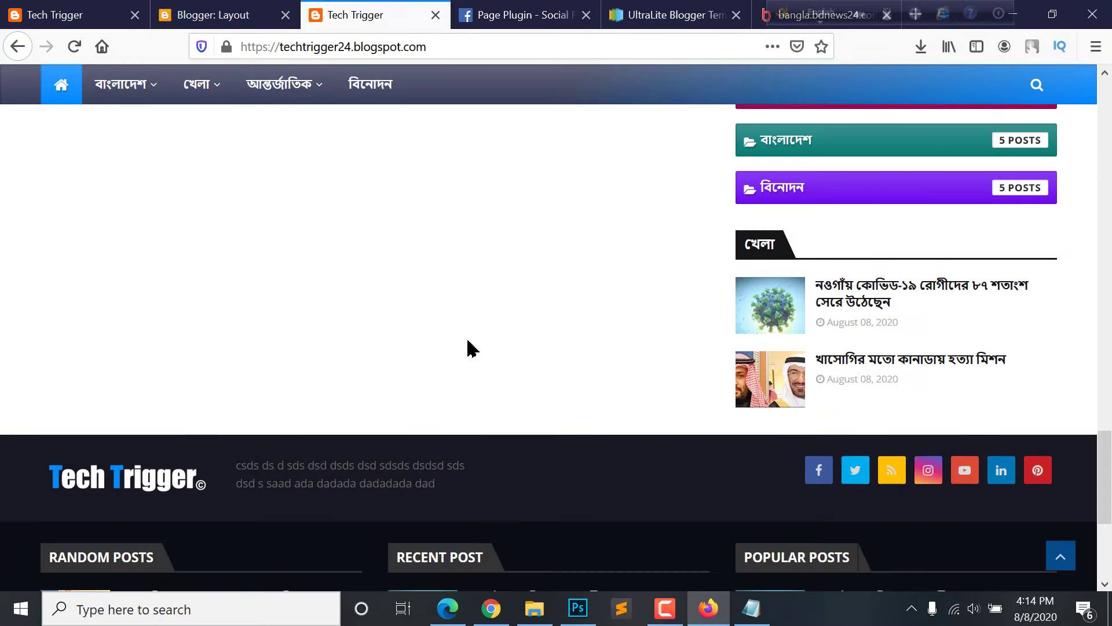
scroll(587, 283, down, 4)
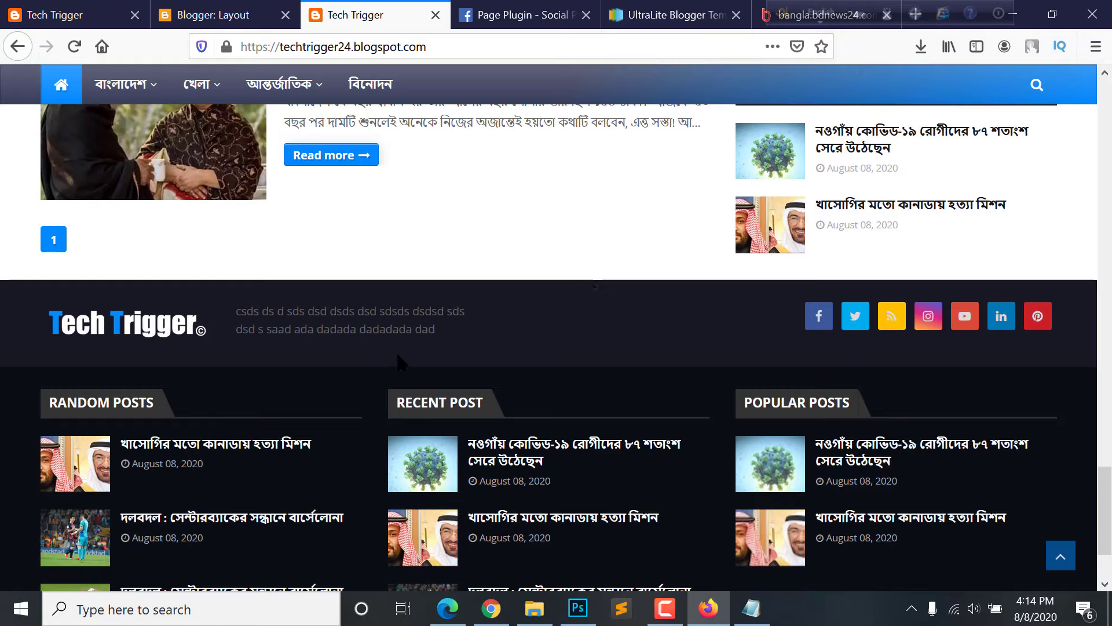
scroll(397, 354, down, 2)
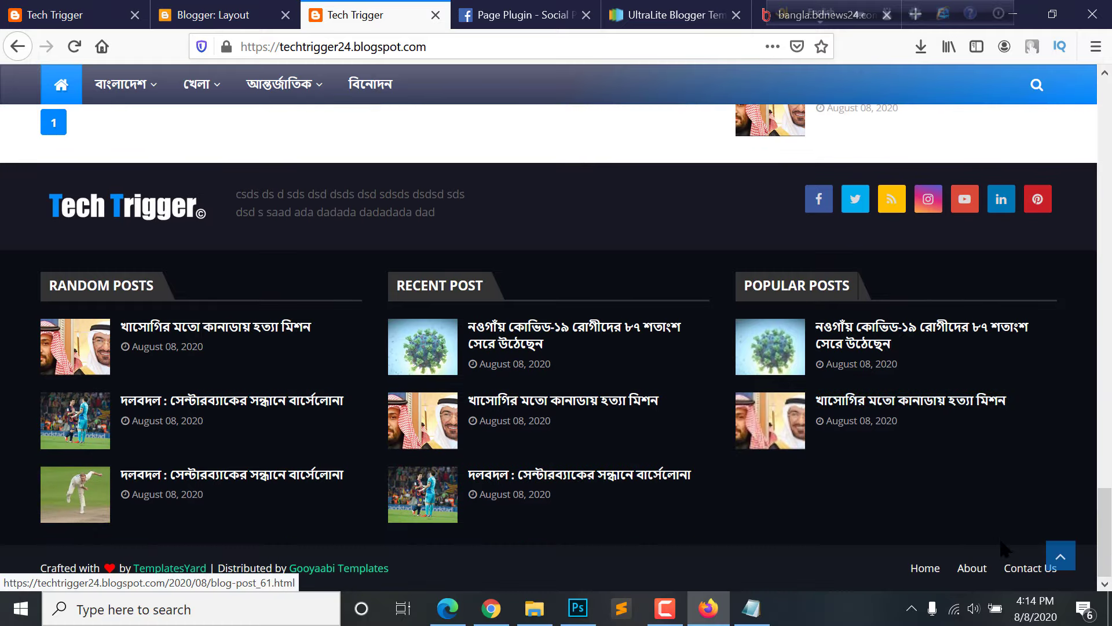
scroll(1008, 550, up, 1)
scroll(986, 520, down, 1)
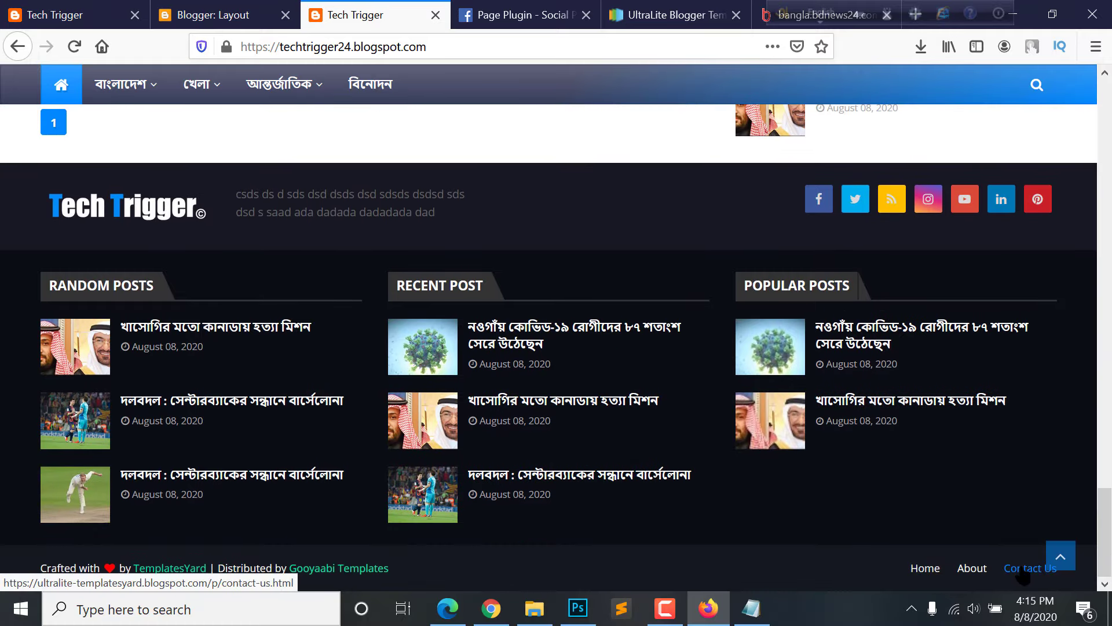
click(99, 7)
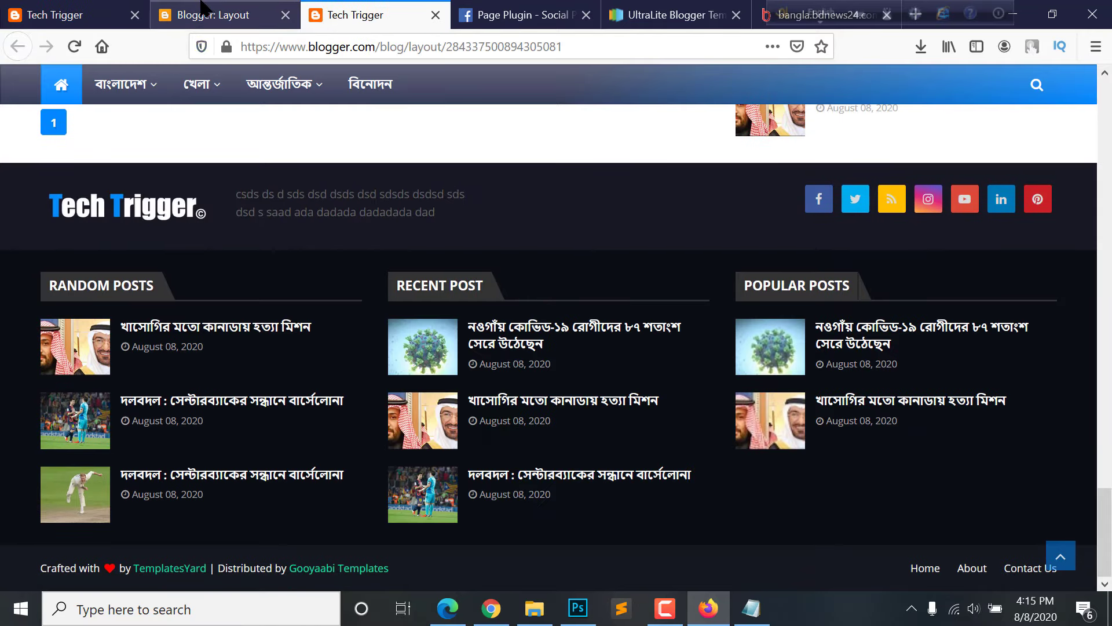
click(70, 8)
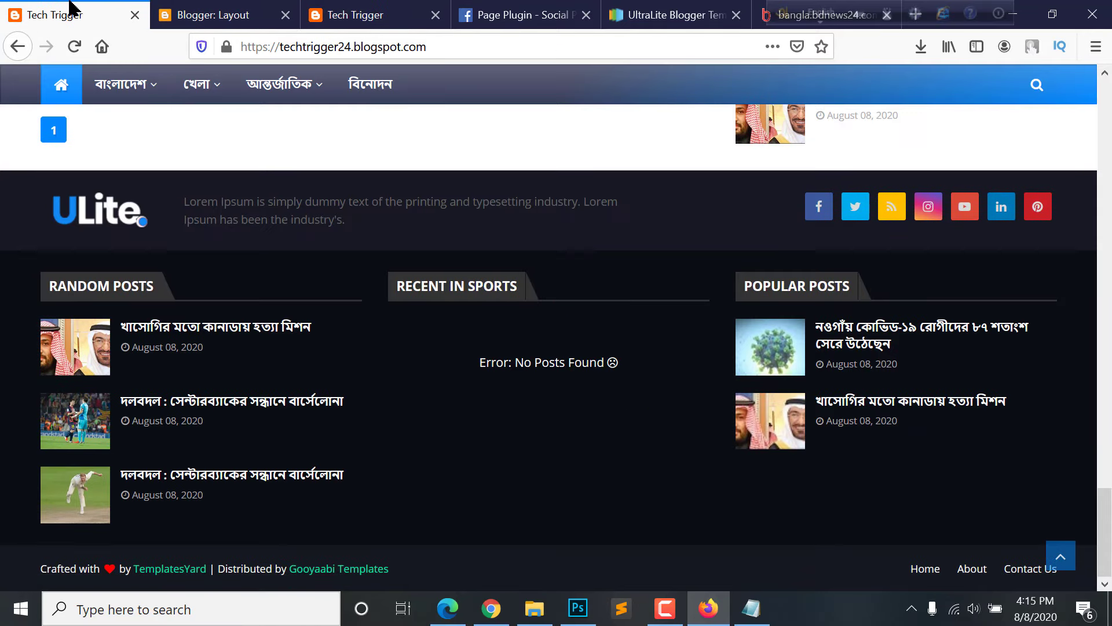
Inspect the About link entry of the Menu Footer Widget gadget and close it without saving
click(232, 9)
scroll(665, 301, down, 3)
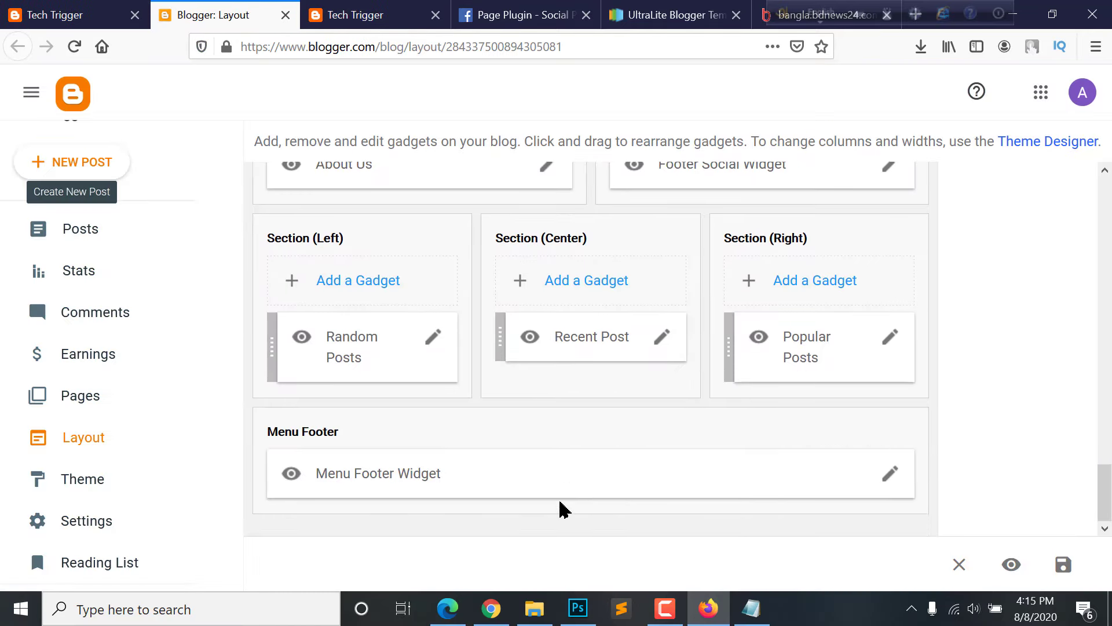
click(890, 472)
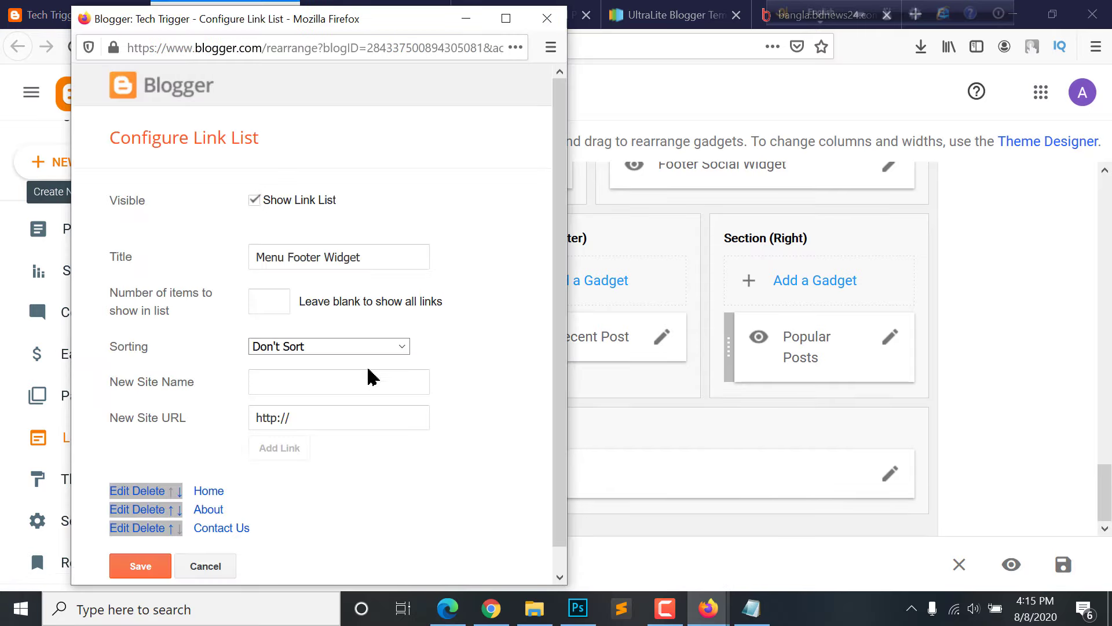
scroll(200, 475, down, 1)
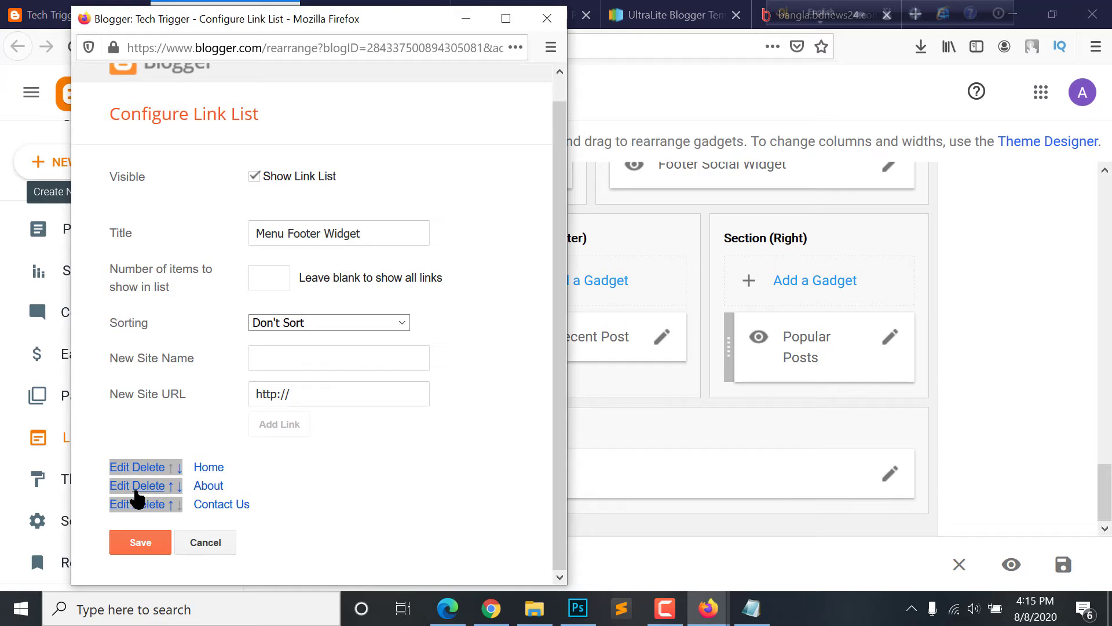
click(118, 487)
scroll(323, 516, down, 2)
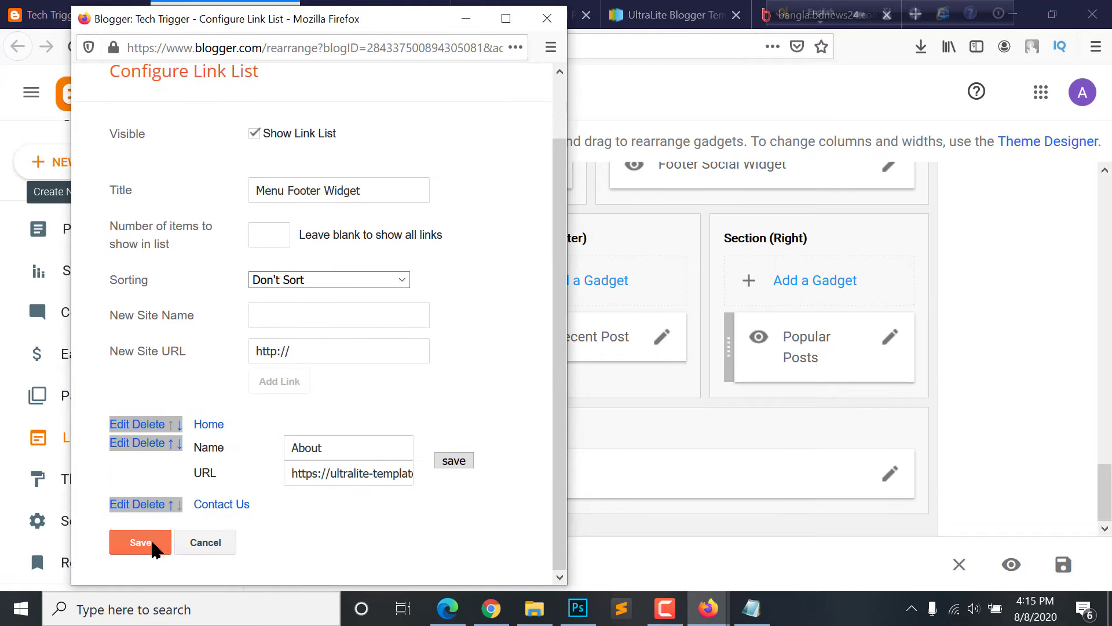
click(206, 543)
Open the first recent post from the home page and examine its share buttons, author box, related posts and comment form
click(394, 9)
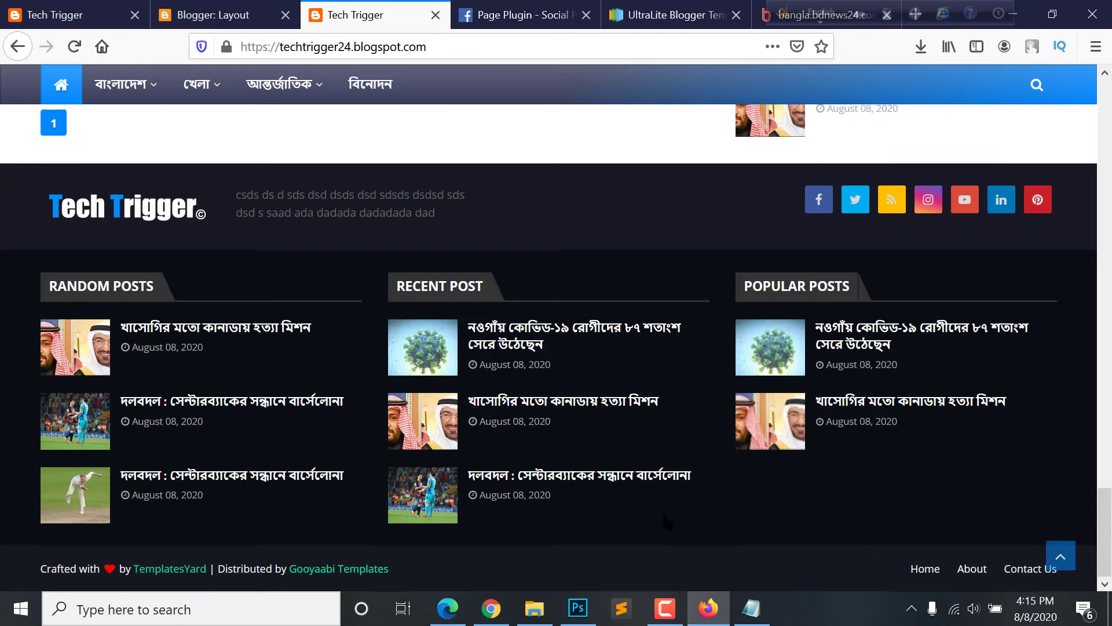
scroll(678, 521, up, 15)
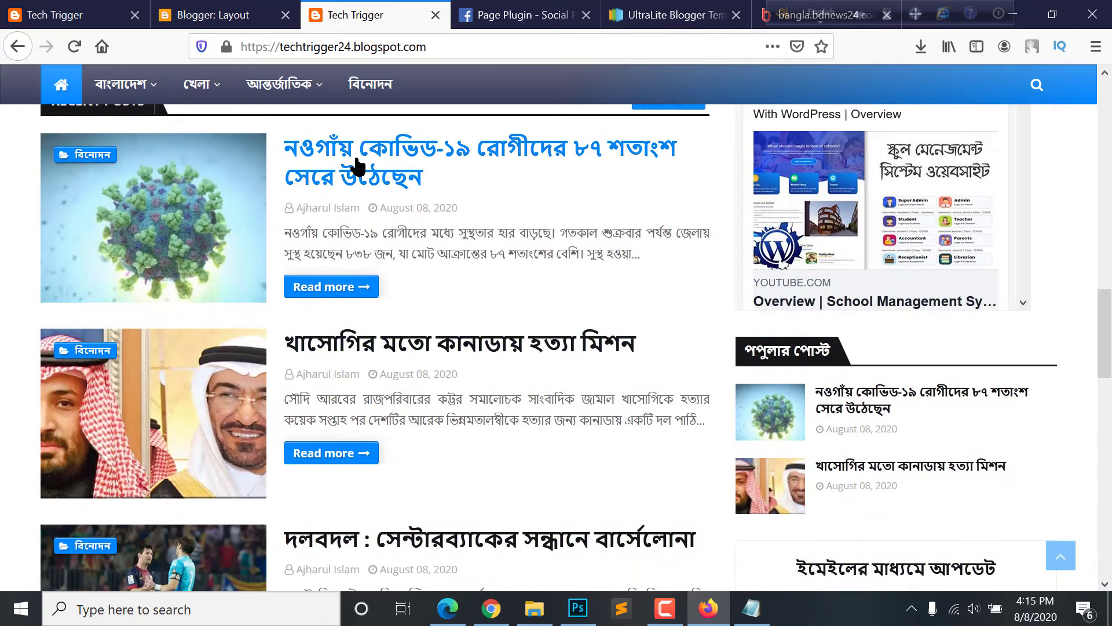
click(359, 166)
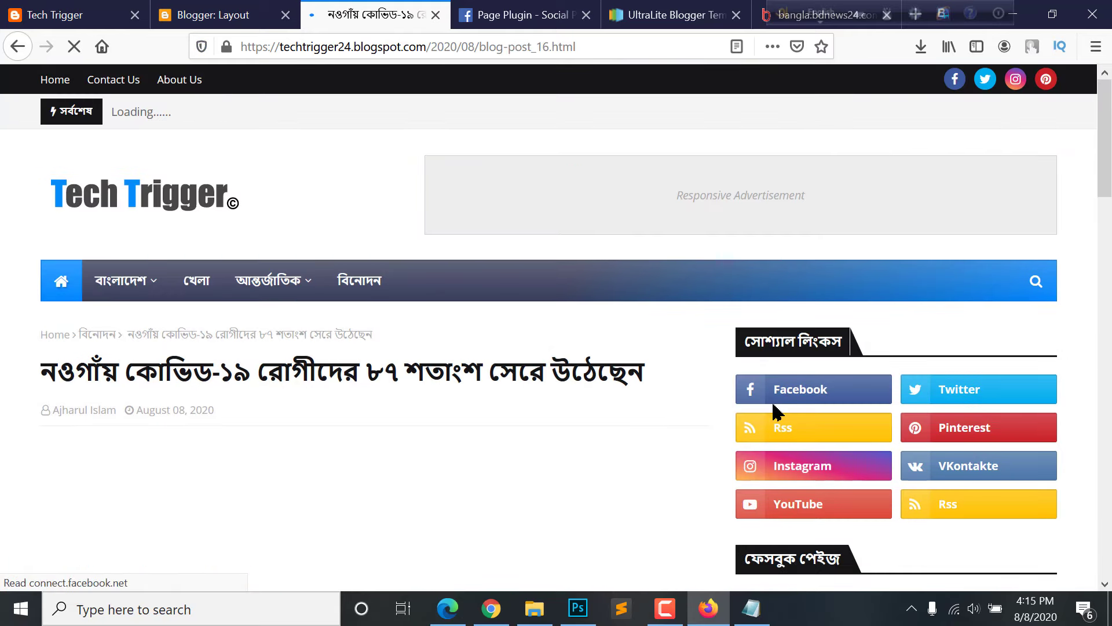
scroll(710, 322, down, 2)
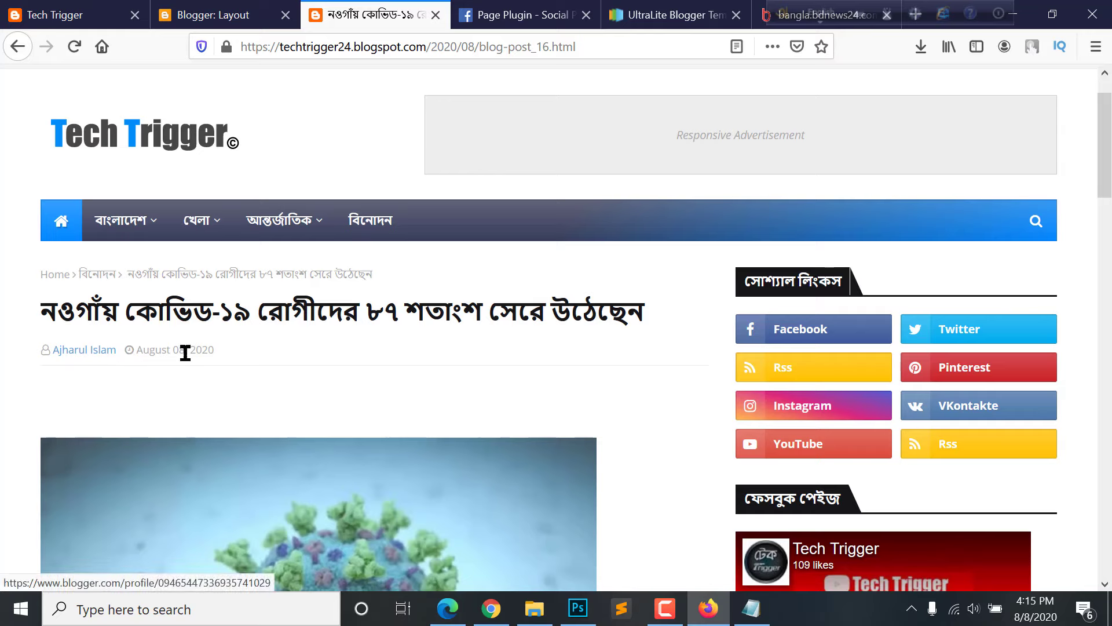
scroll(472, 373, down, 5)
scroll(478, 406, down, 10)
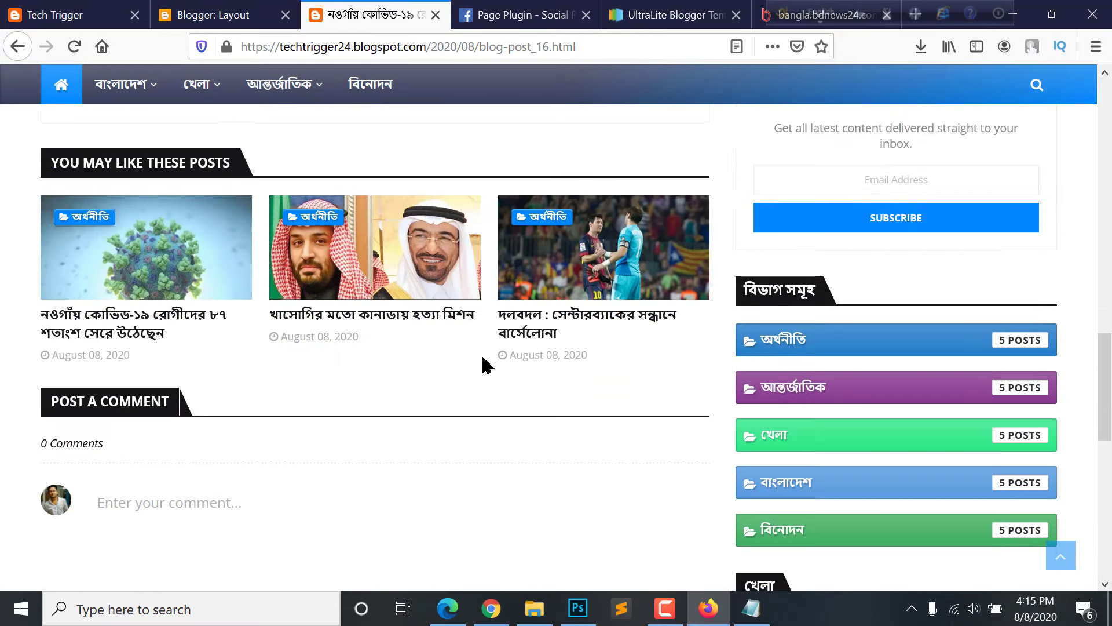
scroll(454, 350, up, 3)
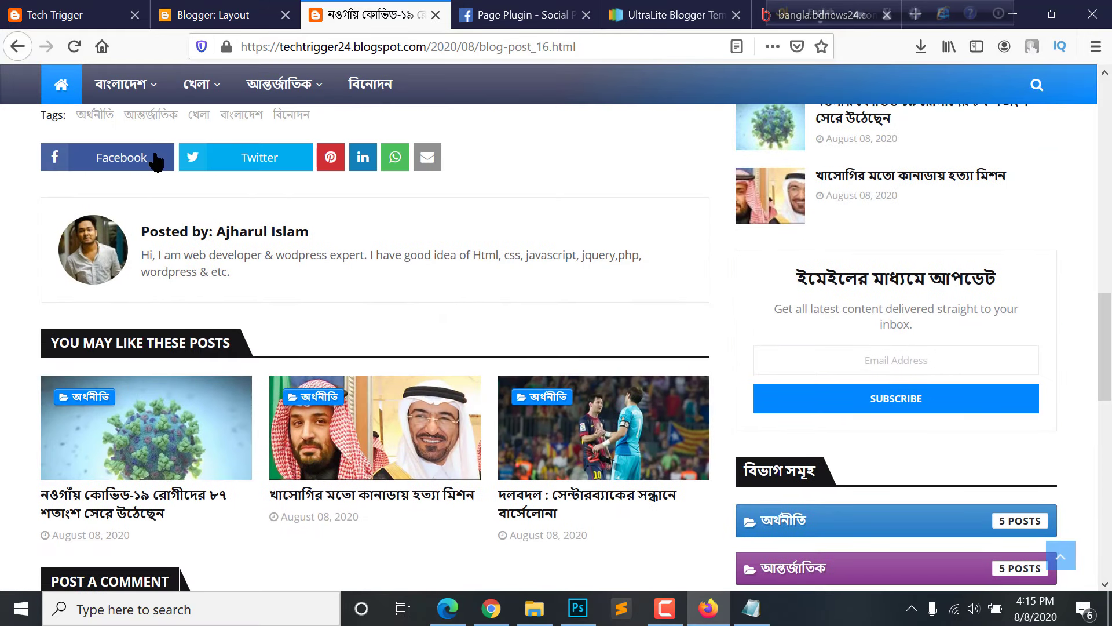
scroll(371, 197, up, 2)
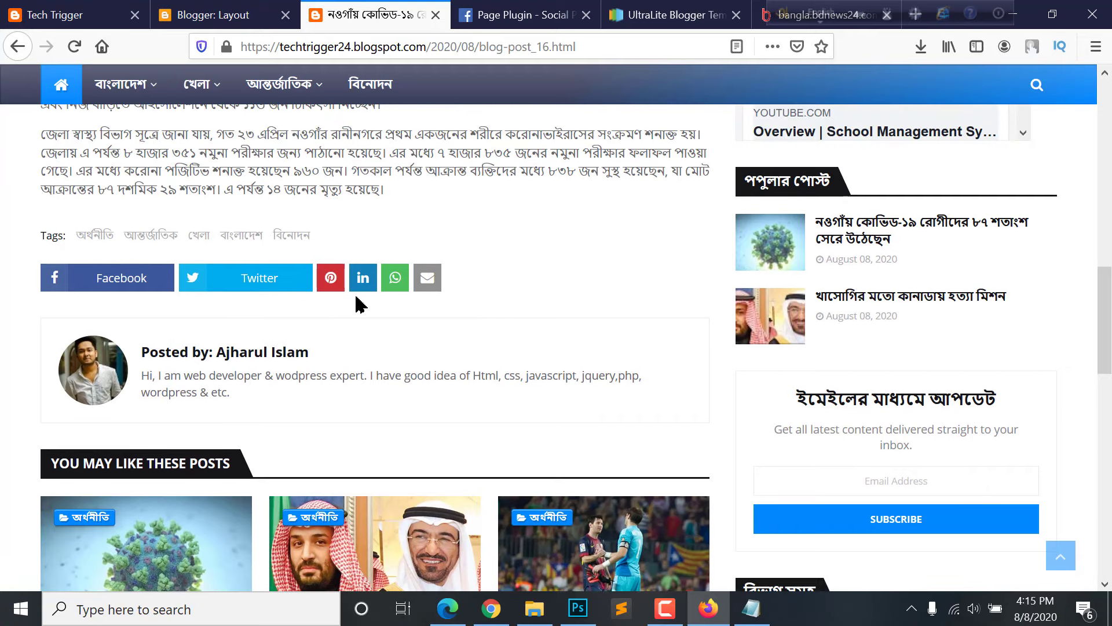
scroll(439, 325, down, 5)
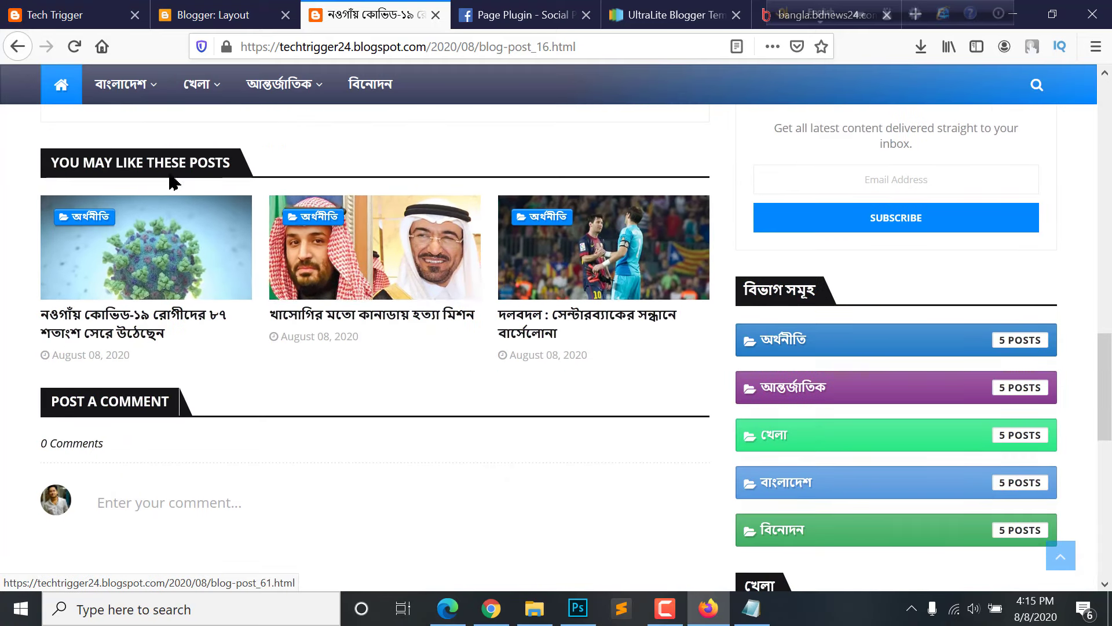
scroll(96, 367, down, 2)
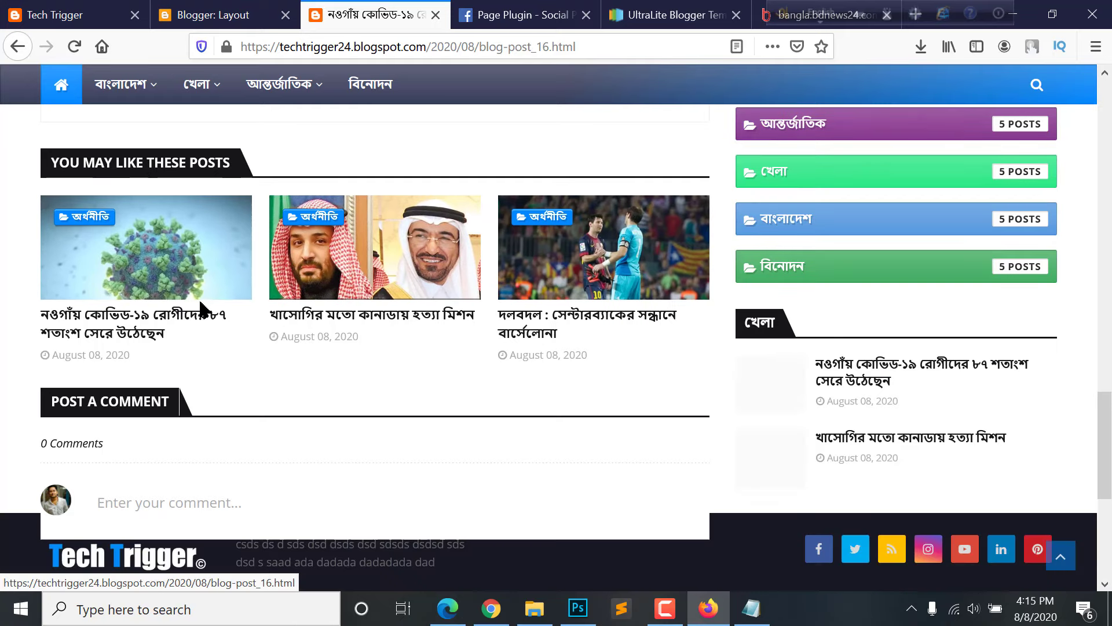
click(209, 400)
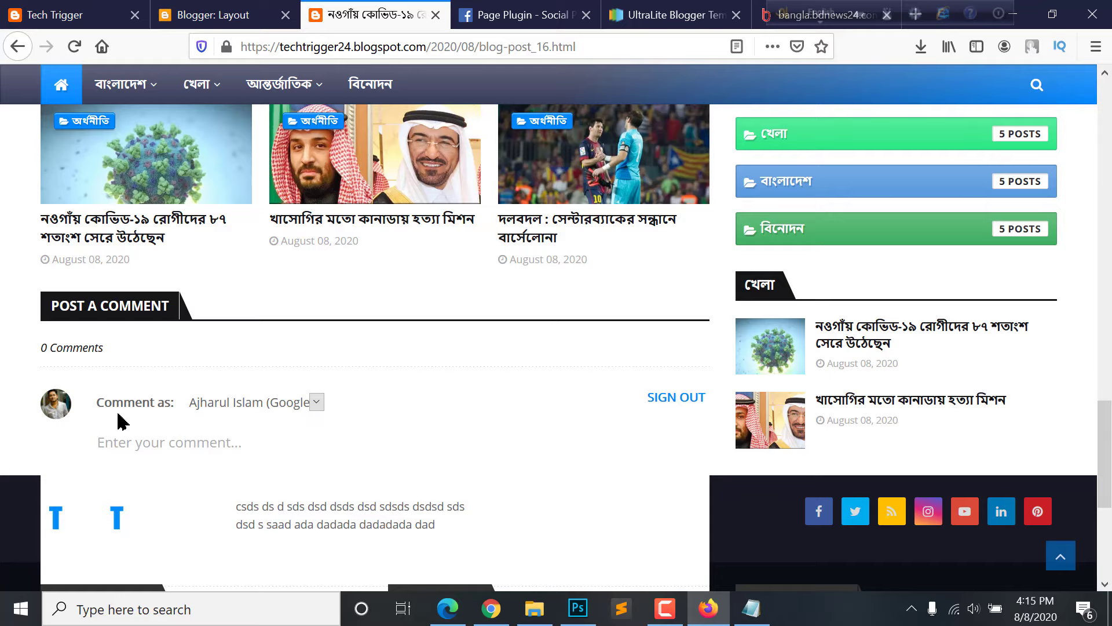
Examine the open post page from its header and sidebar gadgets through the article and comment form to the footer
scroll(729, 367, down, 8)
scroll(1018, 350, up, 6)
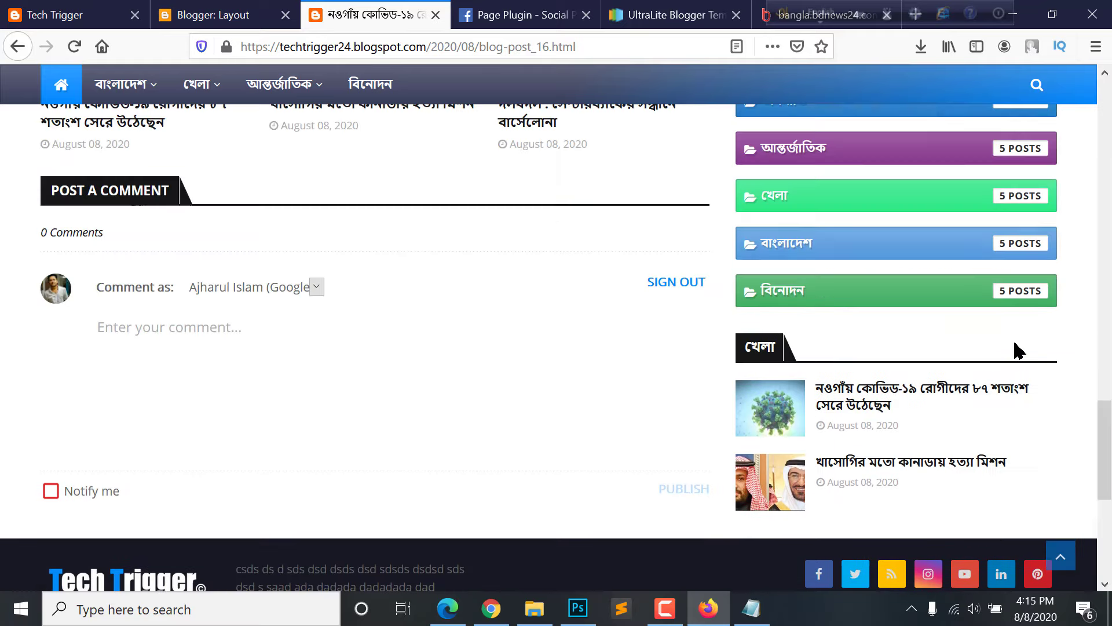
scroll(1019, 350, up, 15)
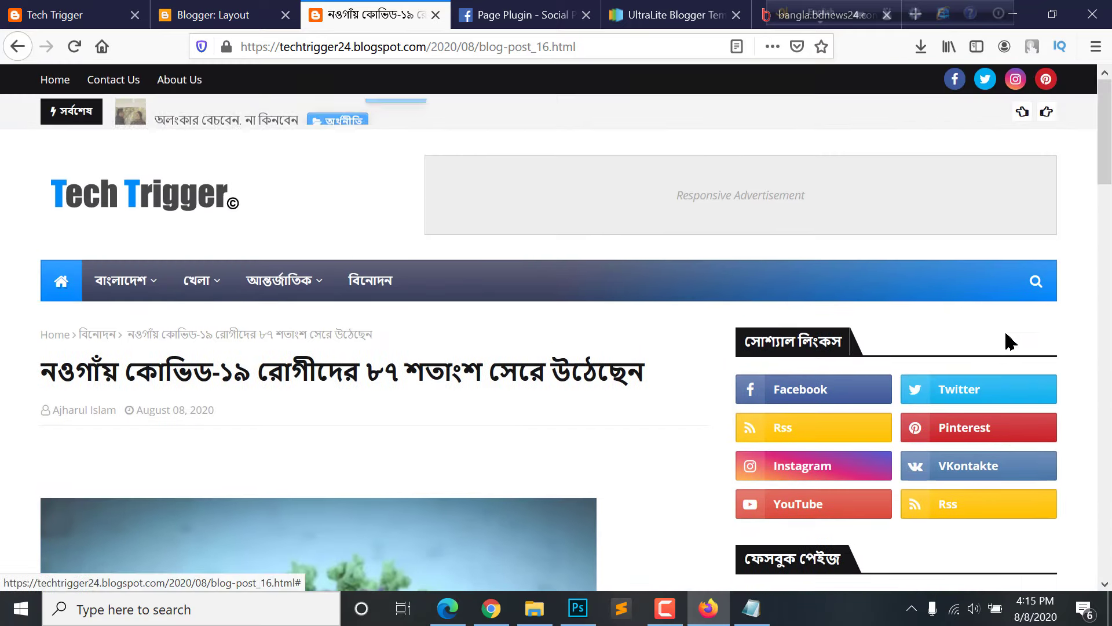
scroll(1014, 340, down, 7)
scroll(1014, 336, up, 8)
scroll(913, 354, down, 6)
scroll(913, 354, up, 6)
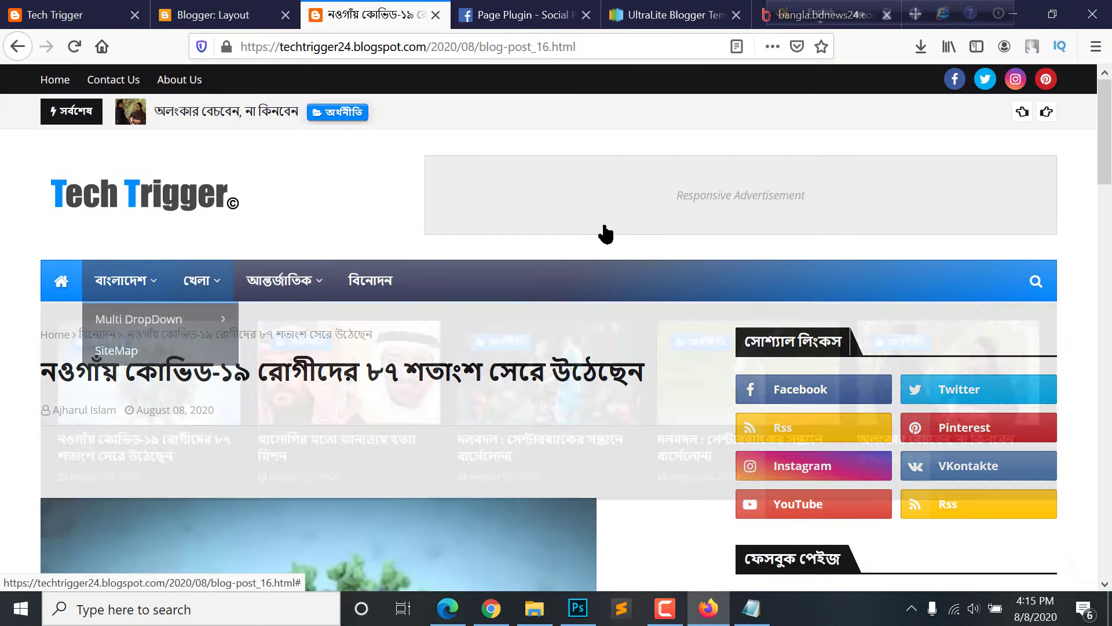
scroll(727, 269, down, 15)
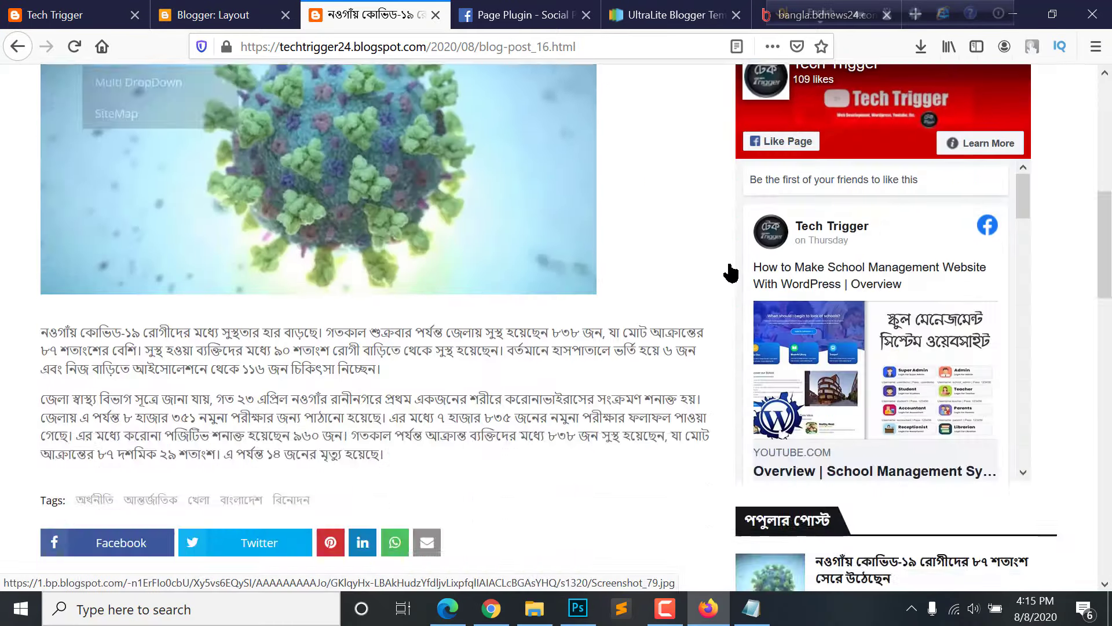
scroll(1007, 409, down, 6)
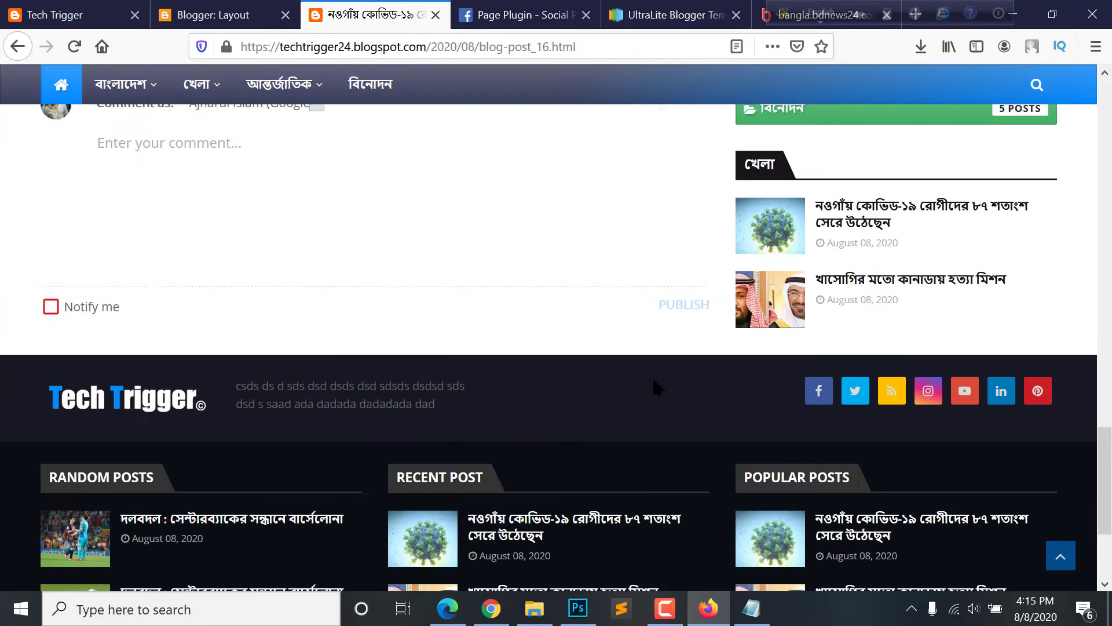
scroll(653, 385, up, 10)
Open the customizer for the blog's current theme and bring up the main color theme setting under Background
click(235, 9)
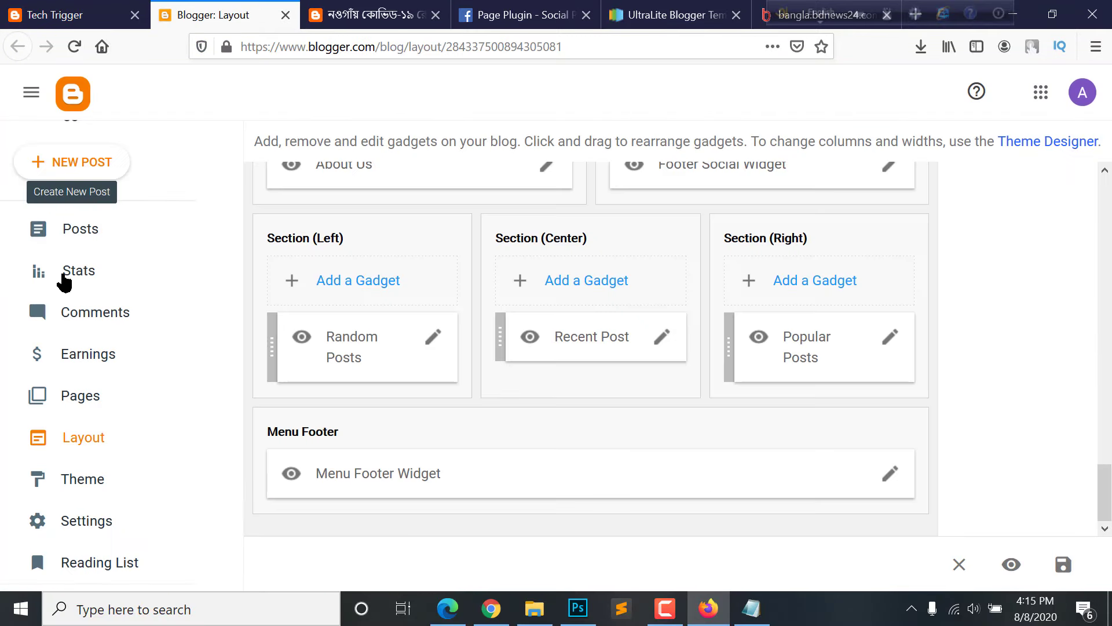
click(87, 491)
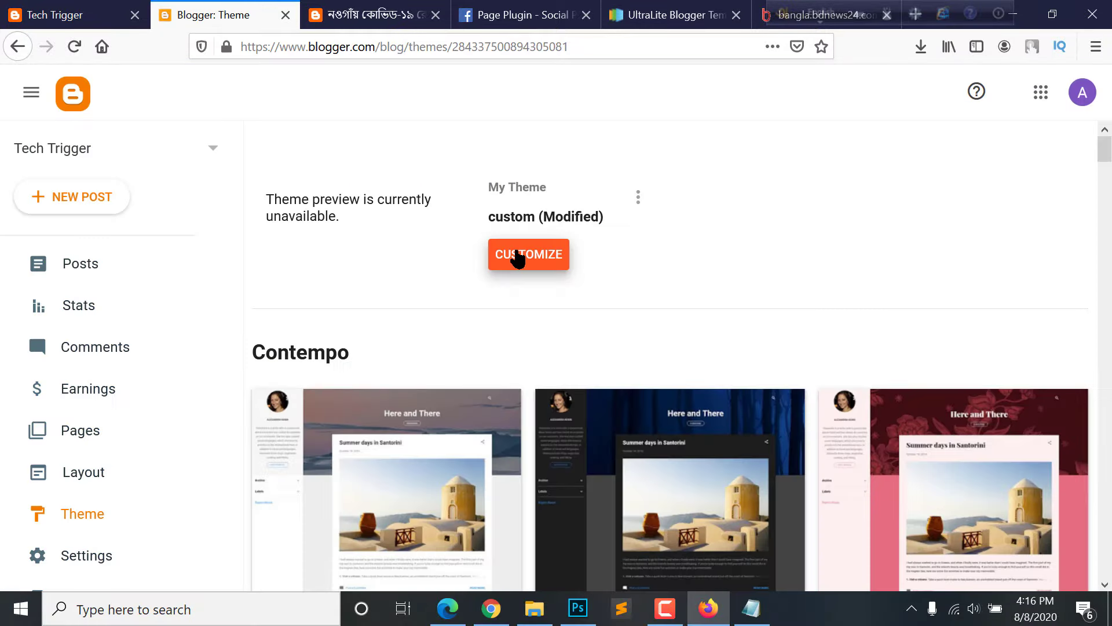
click(518, 255)
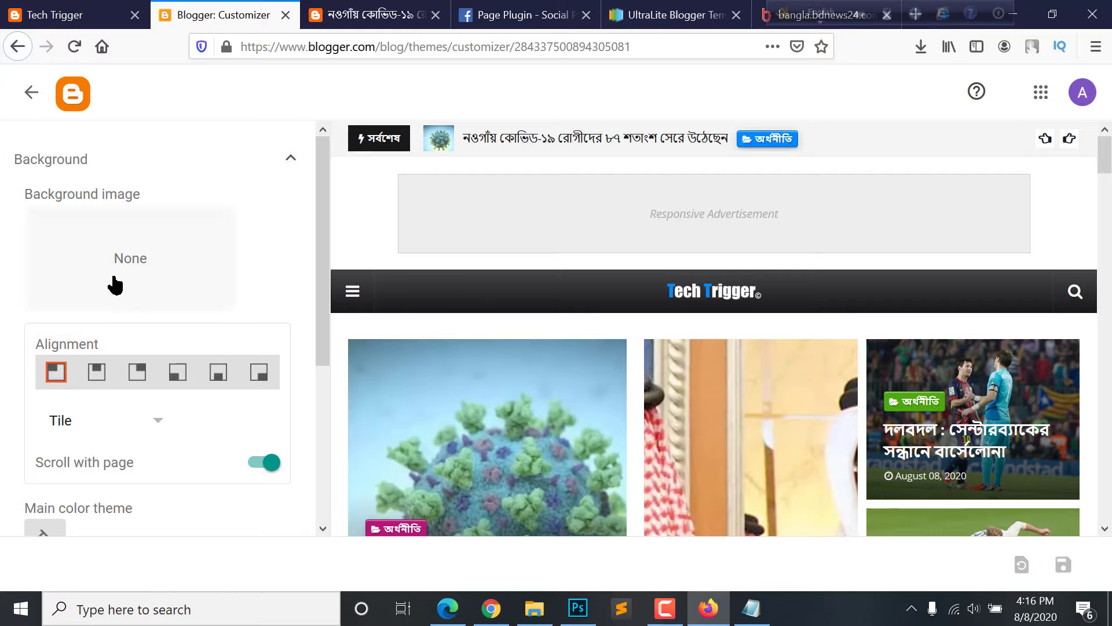
scroll(62, 383, down, 4)
scroll(52, 374, up, 1)
scroll(79, 368, down, 2)
scroll(80, 368, down, 2)
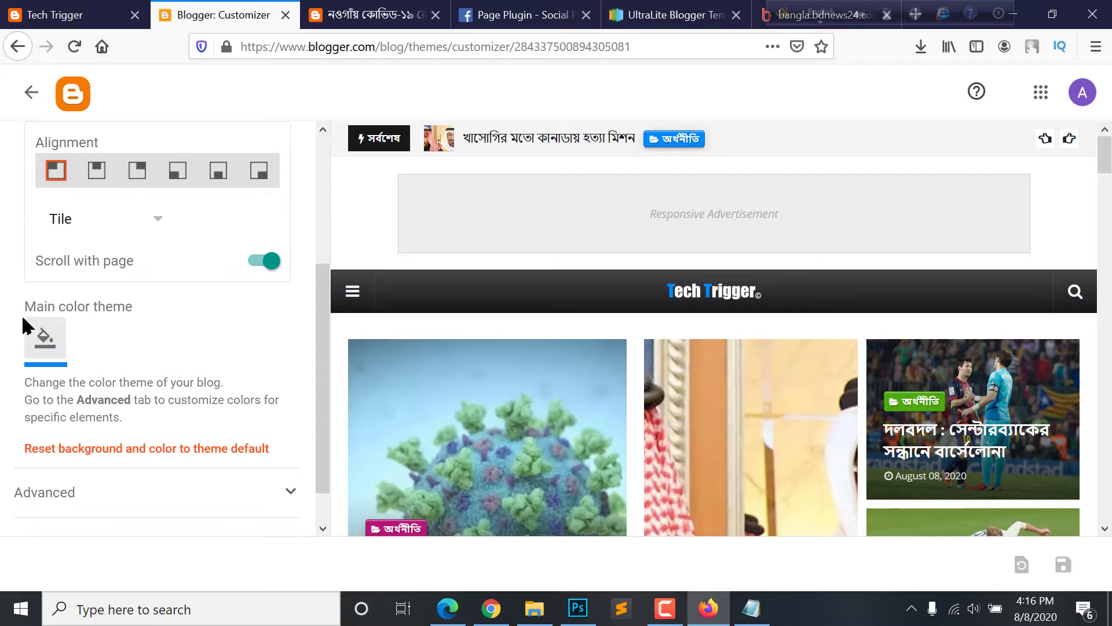
Try green as the main color theme and check it in the blog preview down to the footer
click(44, 340)
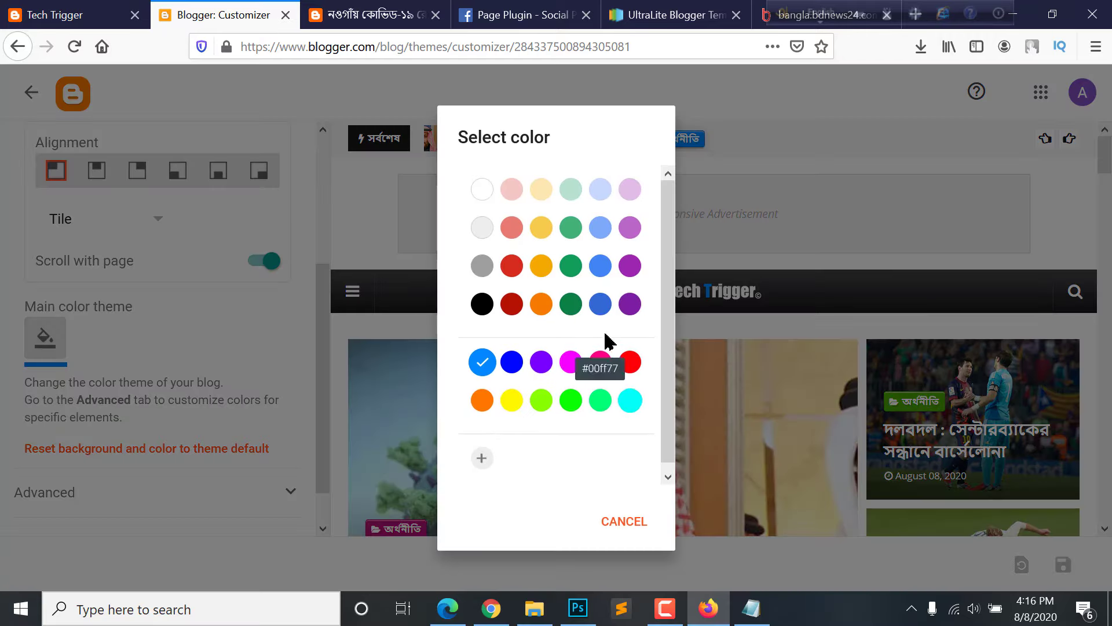
click(571, 265)
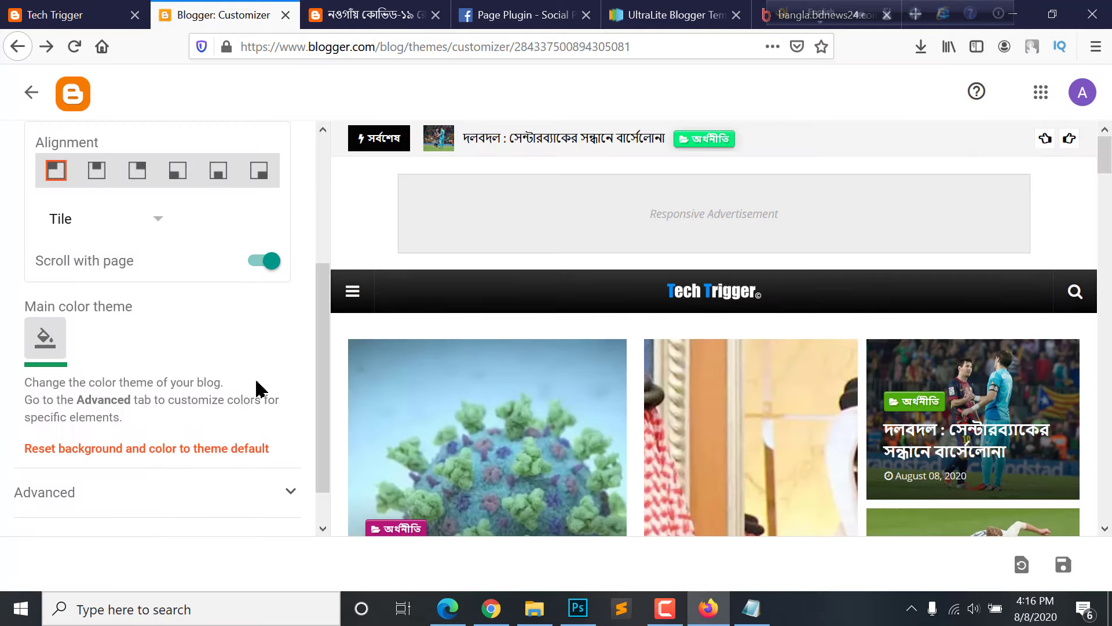
scroll(834, 304, down, 5)
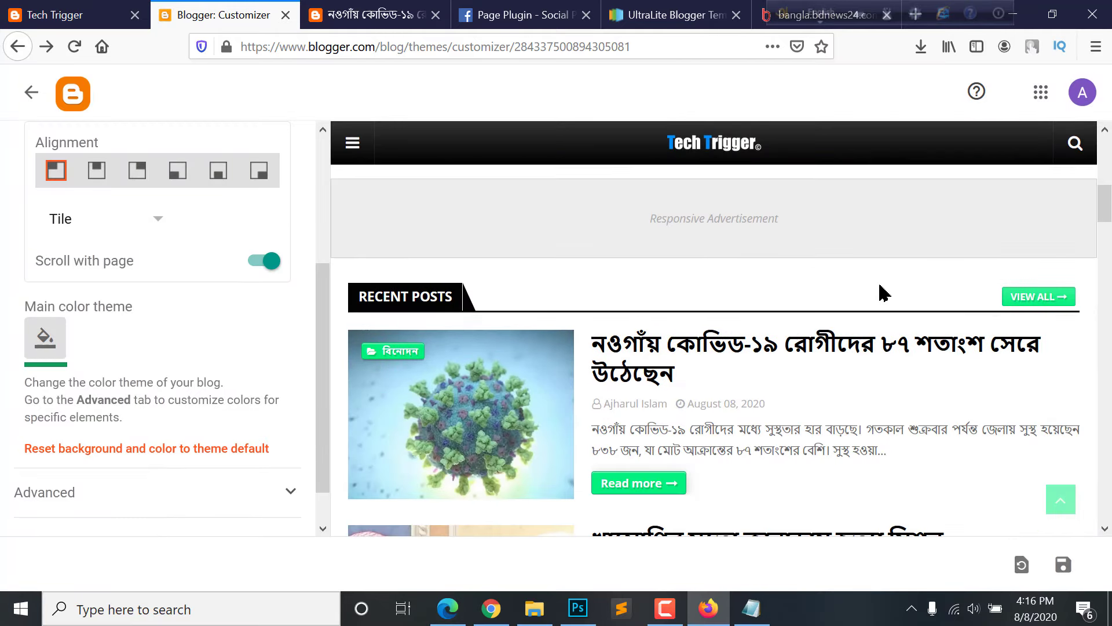
scroll(794, 367, down, 15)
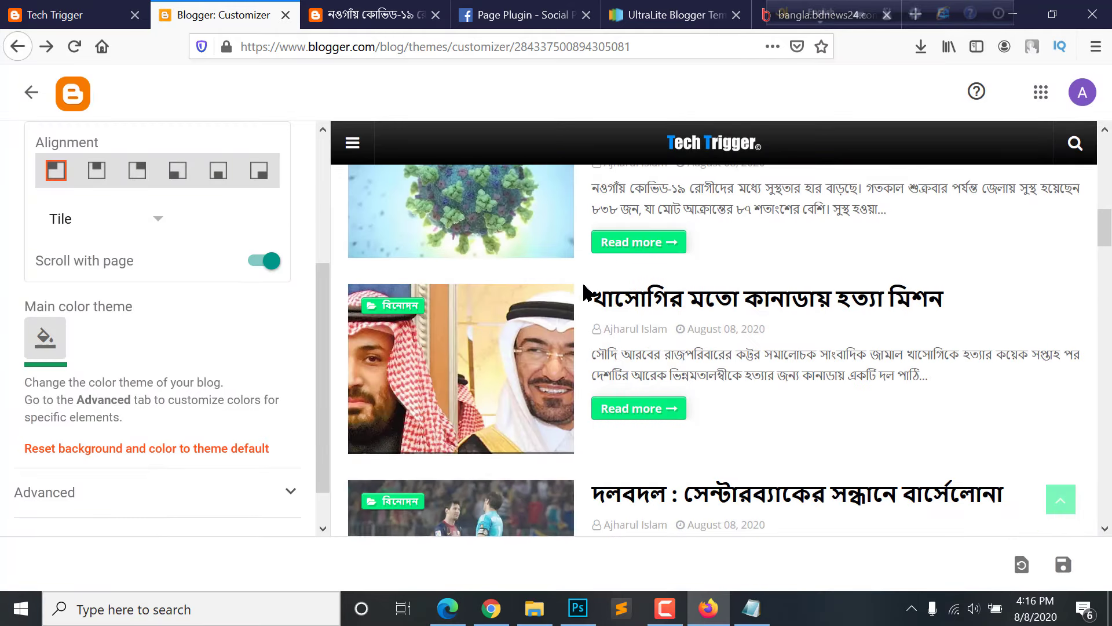
scroll(653, 396, down, 15)
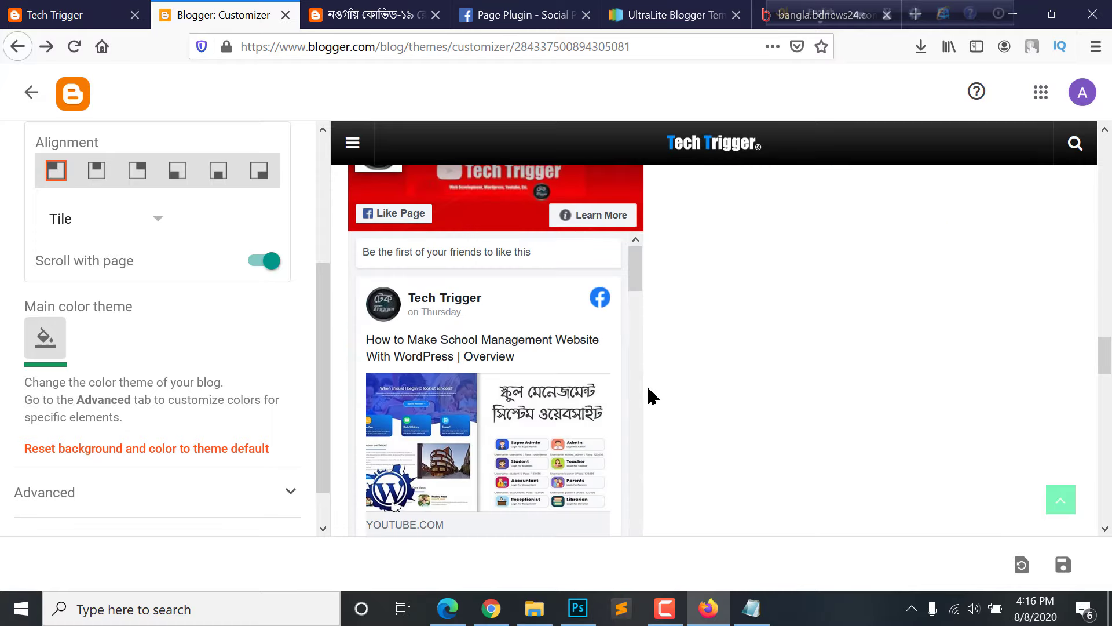
scroll(653, 396, down, 10)
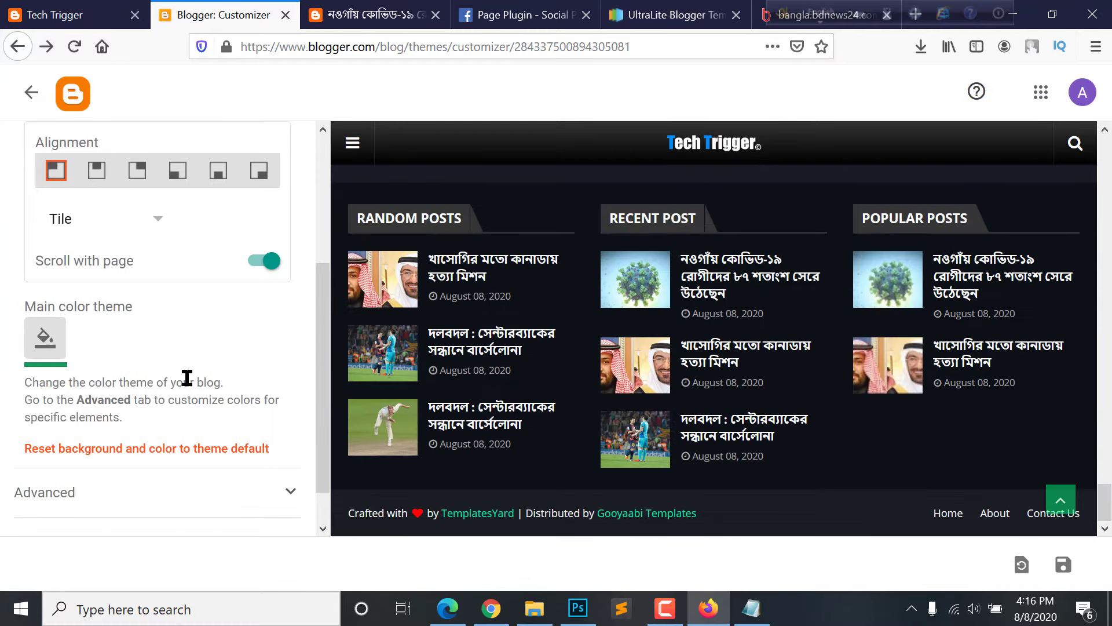
Set the main color theme to the medium blue swatch, check the preview, and save the customizer settings
click(46, 347)
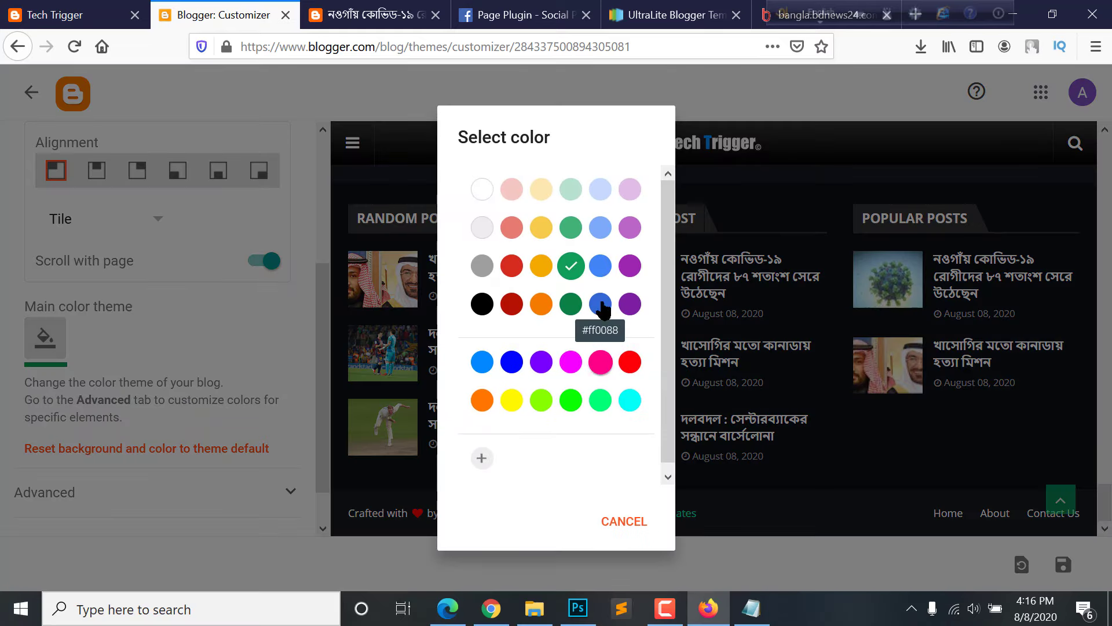
click(601, 265)
scroll(906, 318, up, 10)
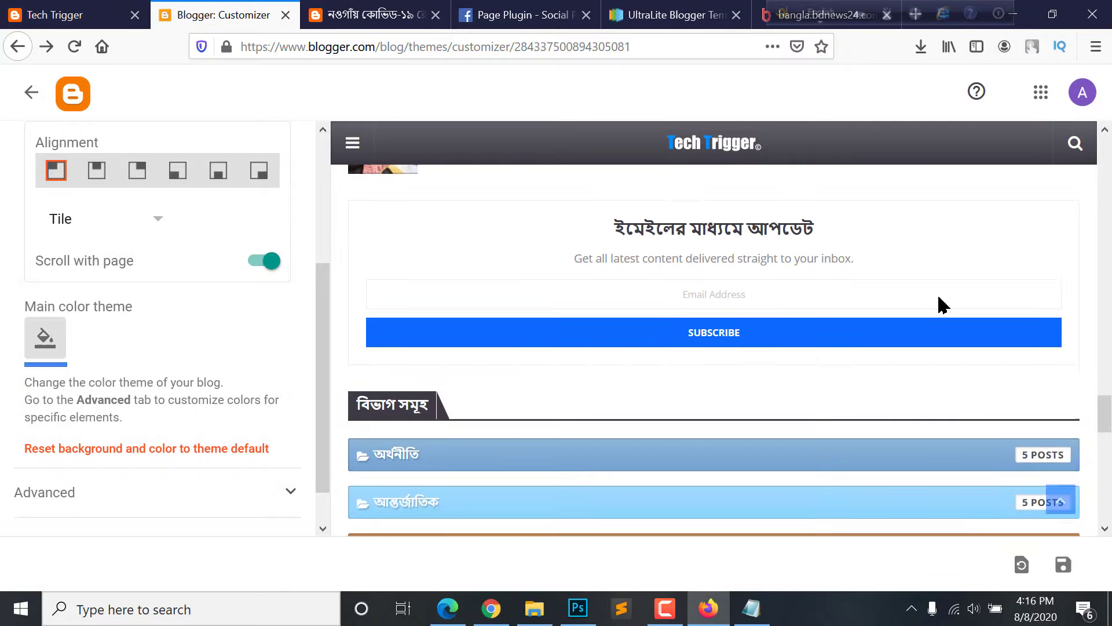
scroll(944, 295, up, 15)
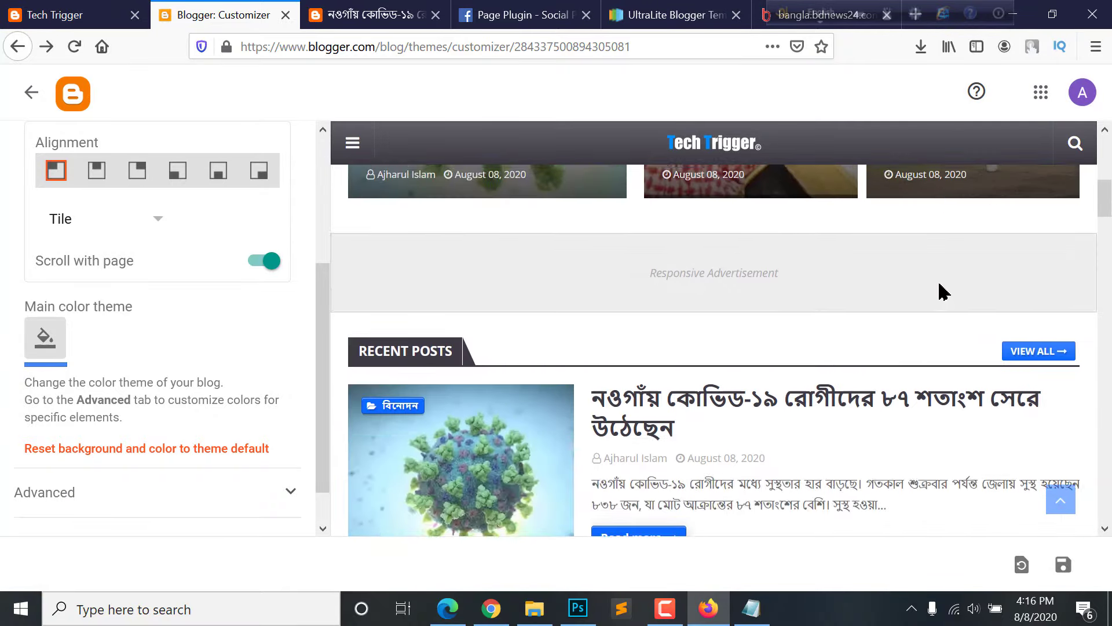
scroll(769, 273, down, 6)
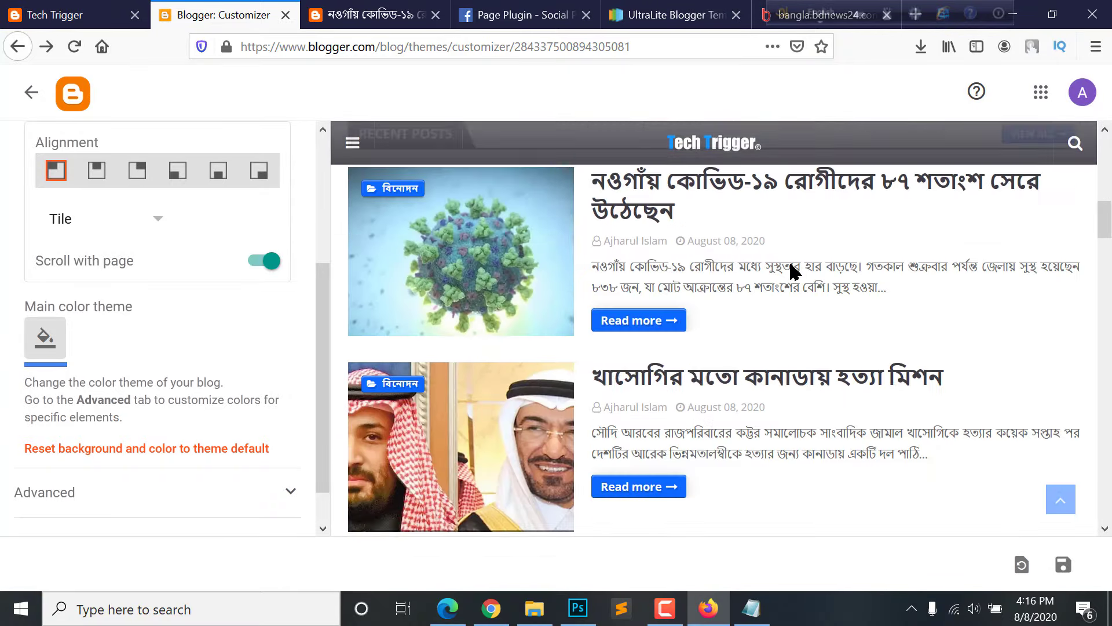
scroll(634, 302, up, 2)
scroll(634, 301, up, 5)
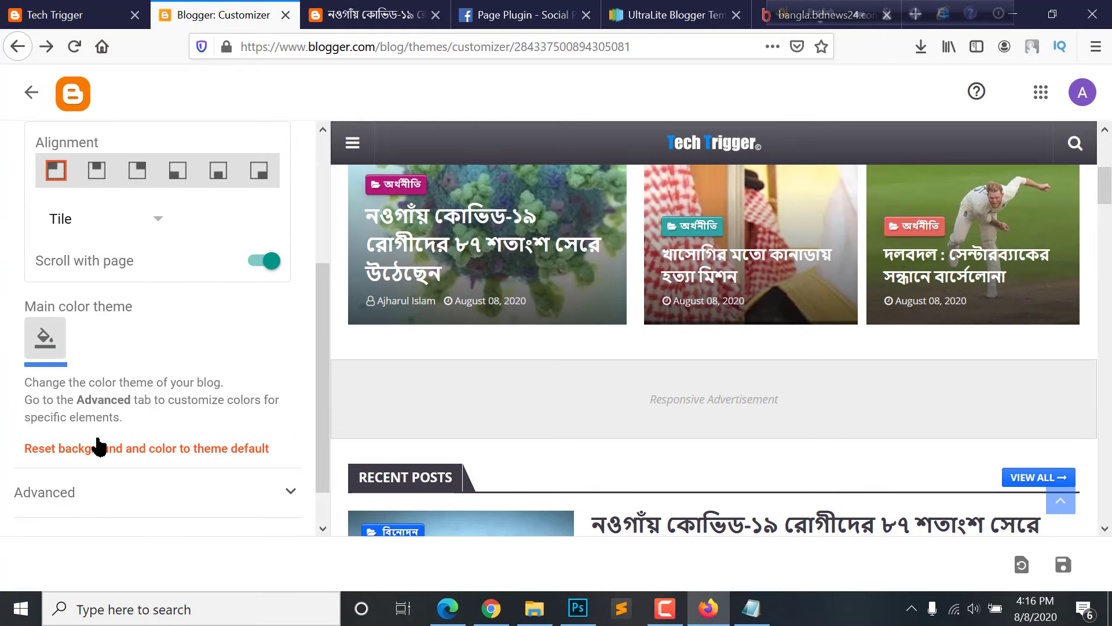
scroll(111, 498, down, 1)
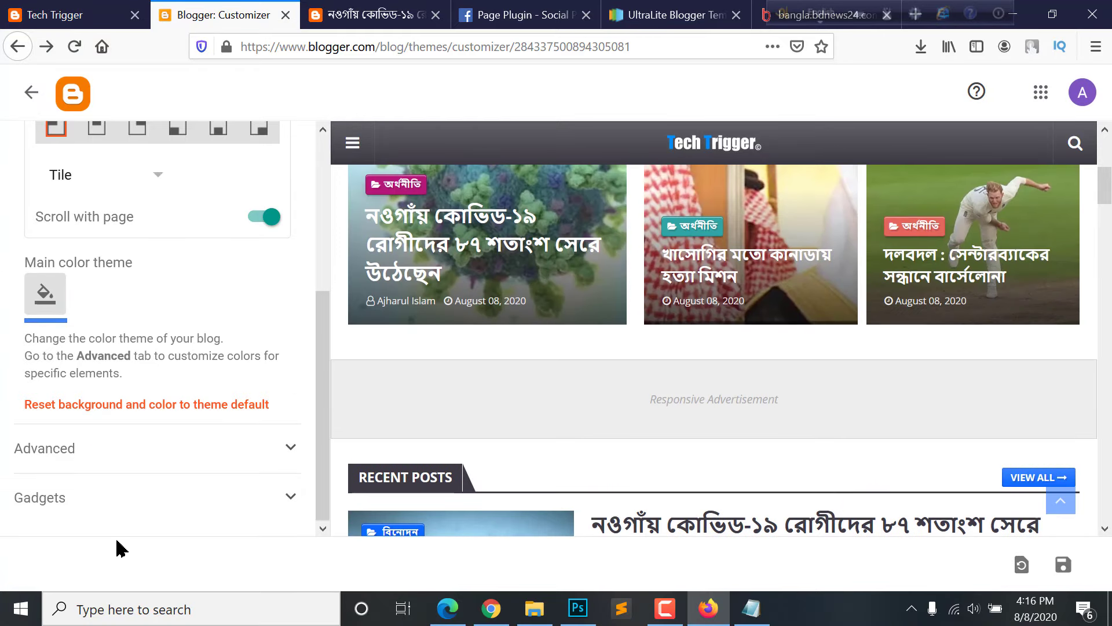
click(1063, 565)
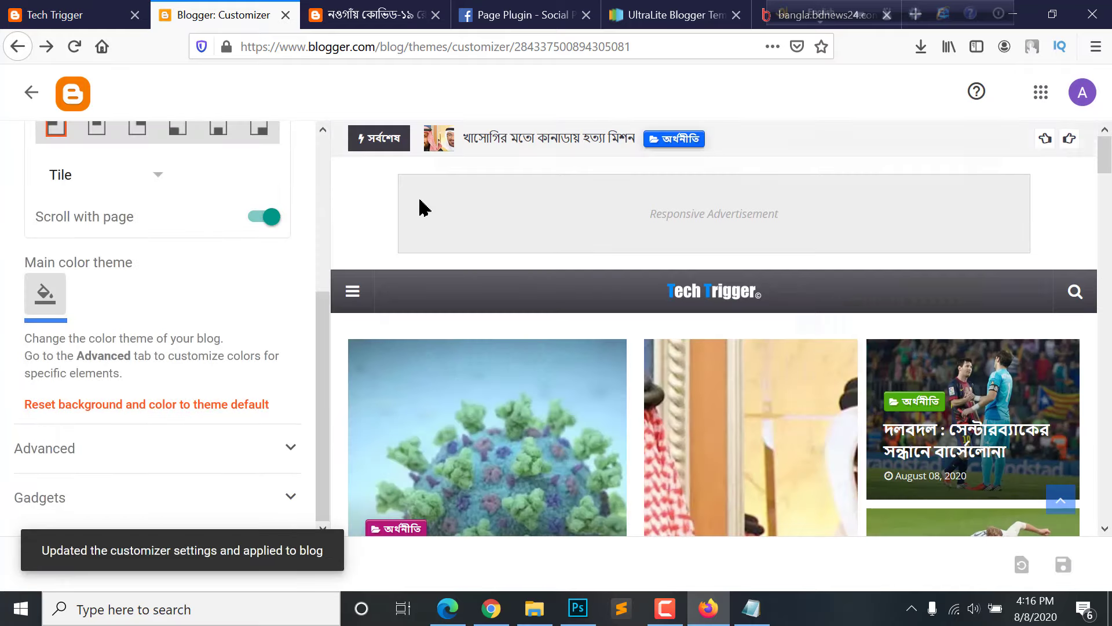
Leave the customizer and open the current theme's HTML code for editing
click(29, 94)
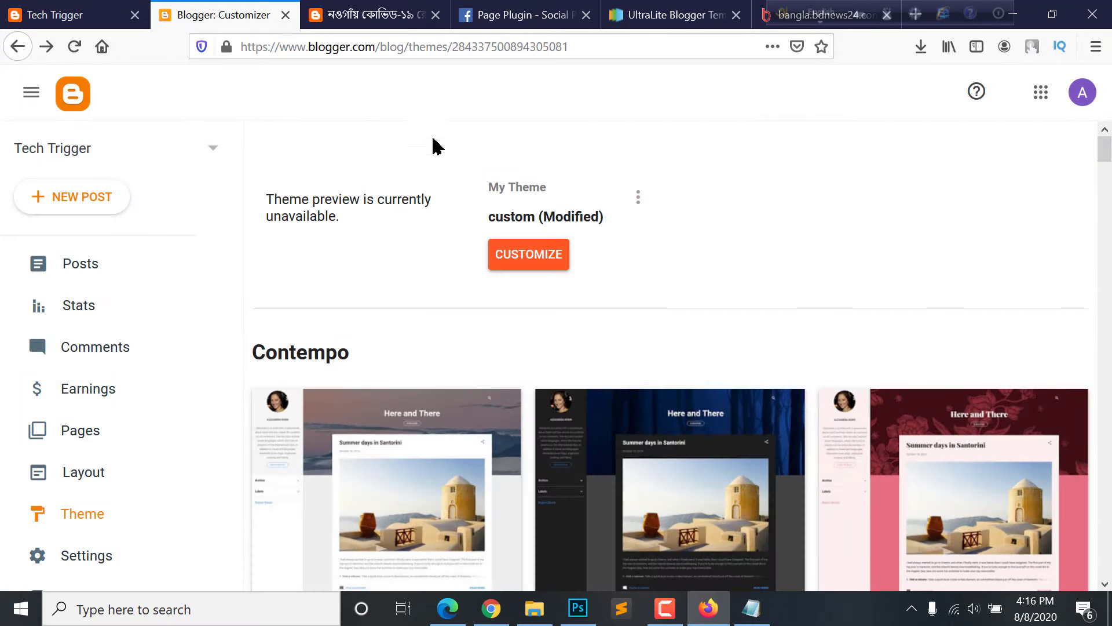
click(637, 198)
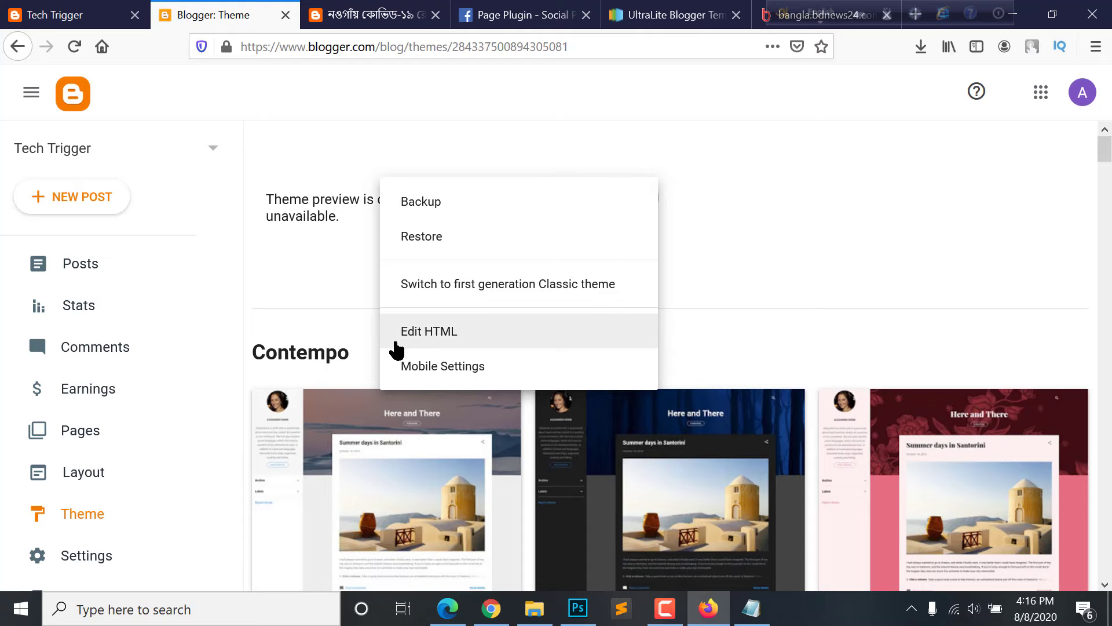
click(457, 336)
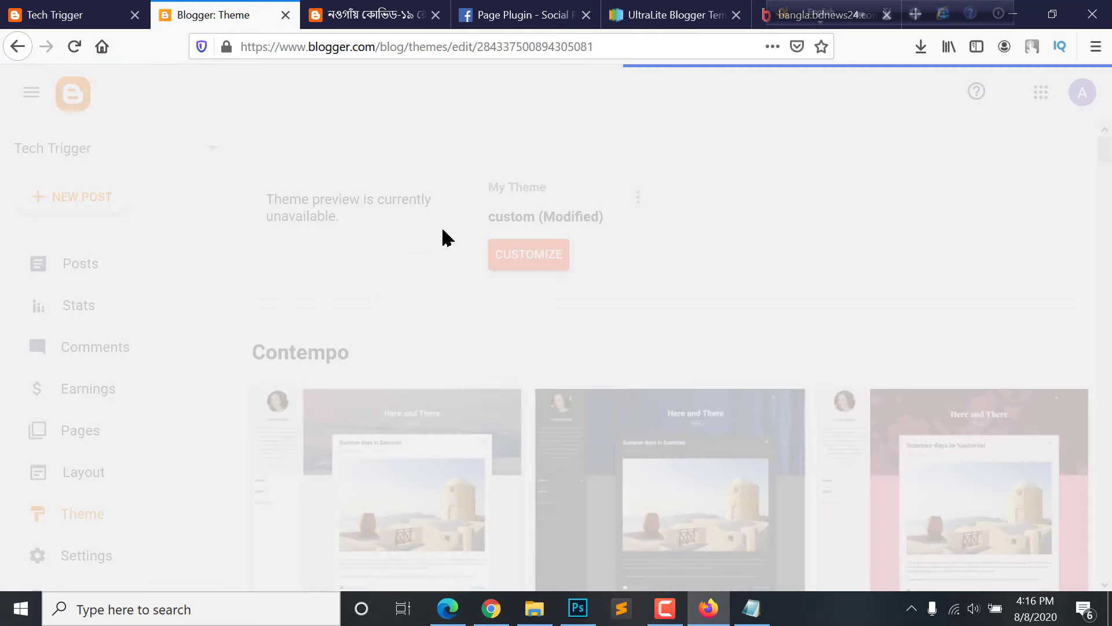
Copy the words "Crafted with" from the credit line in the blog post page's footer
key(ctrl+Tab)
scroll(545, 284, down, 10)
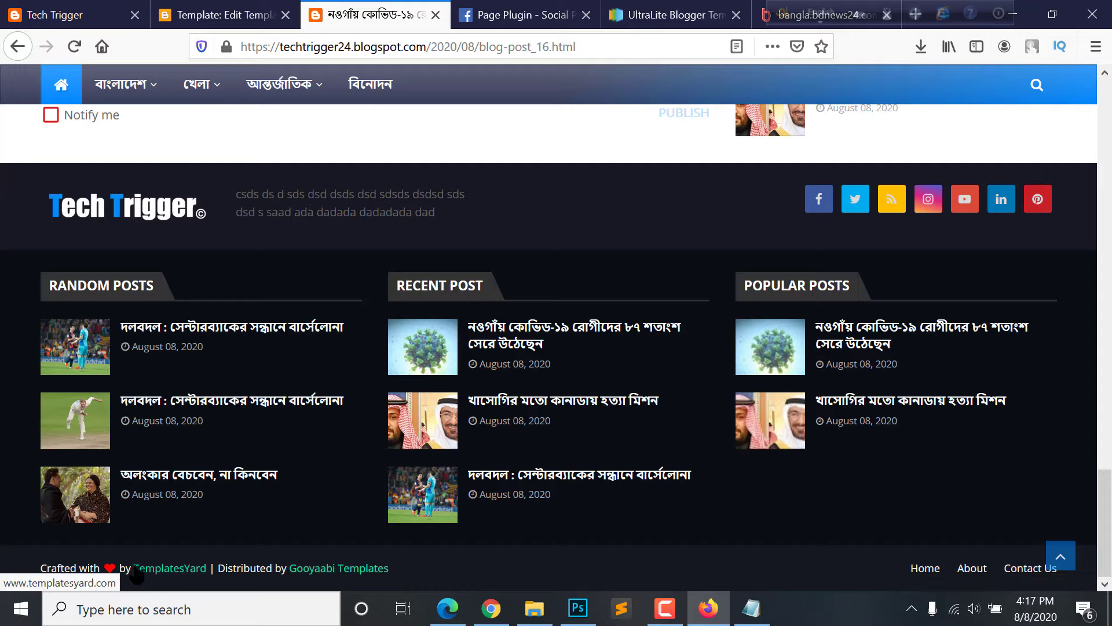
drag(40, 567, 85, 565)
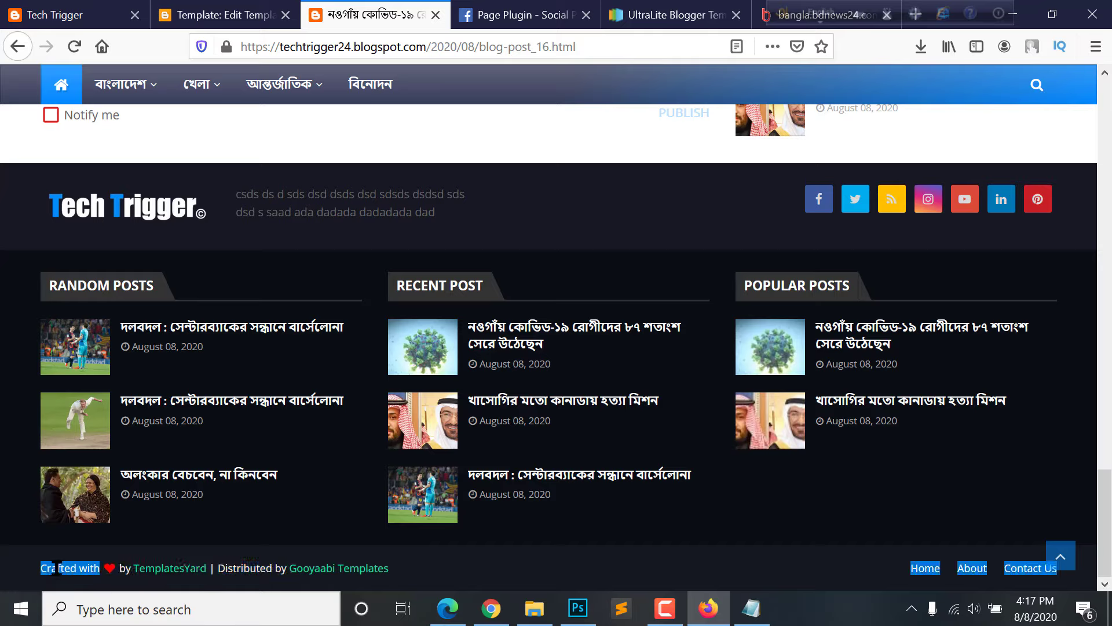
click(55, 567)
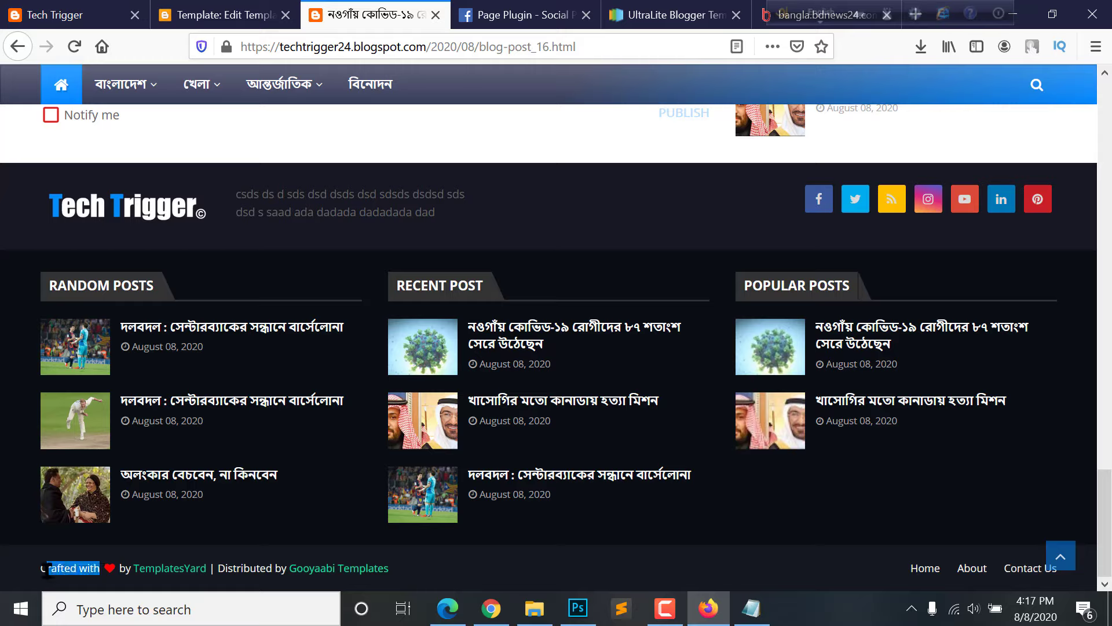
drag(46, 568, 41, 577)
right_click(63, 563)
click(110, 436)
Search the theme HTML for "Crafted with" to locate the footer credit code
click(220, 15)
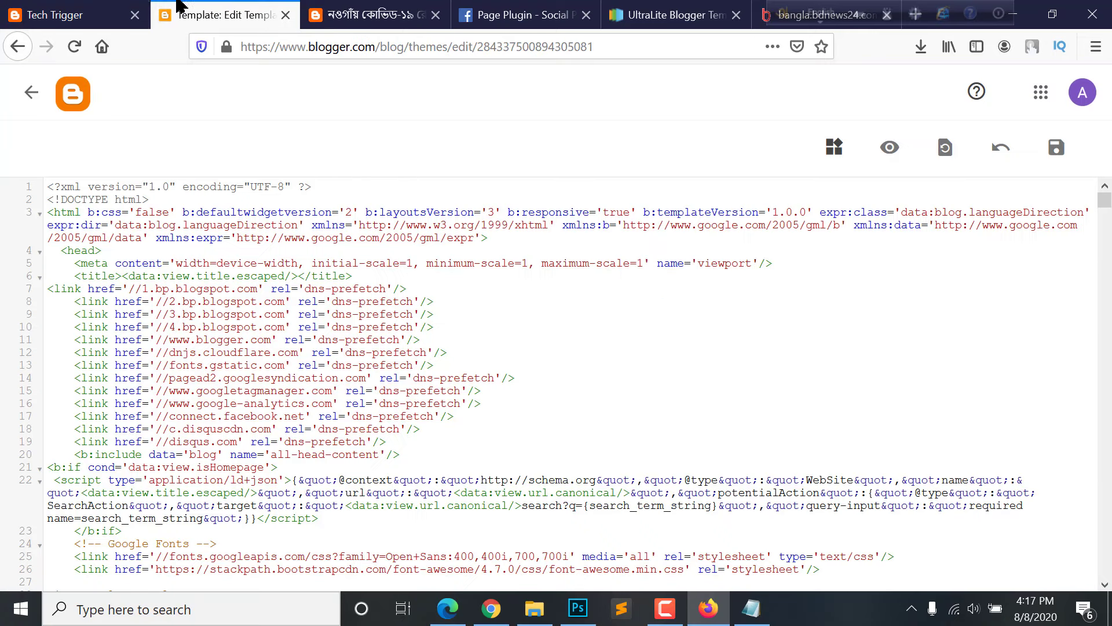
click(416, 354)
key(ctrl+f)
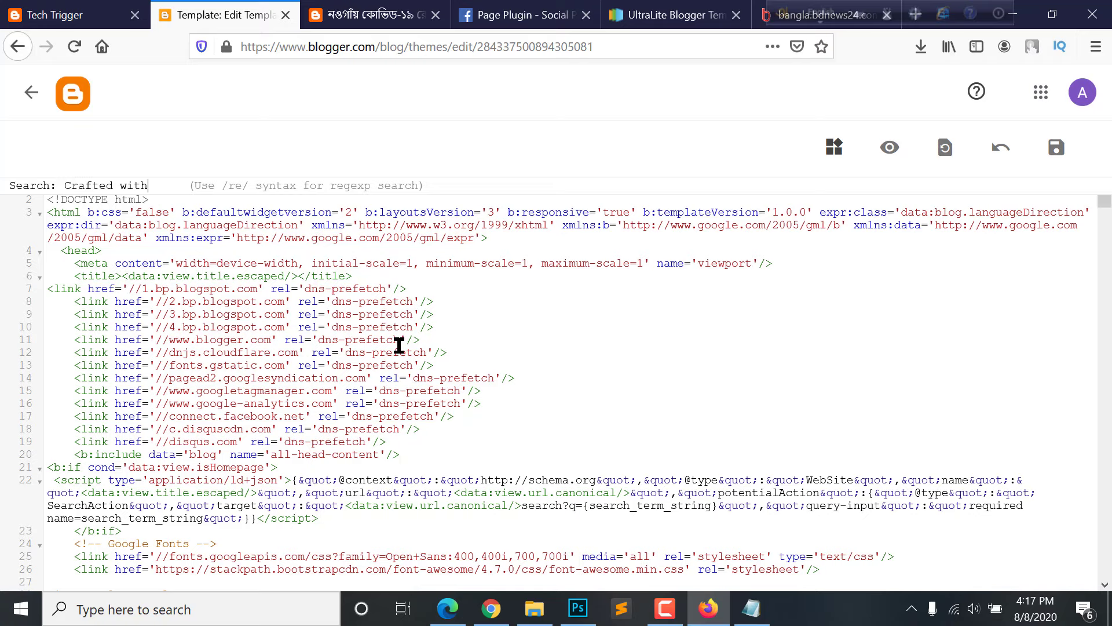
key(Return)
scroll(585, 300, down, 5)
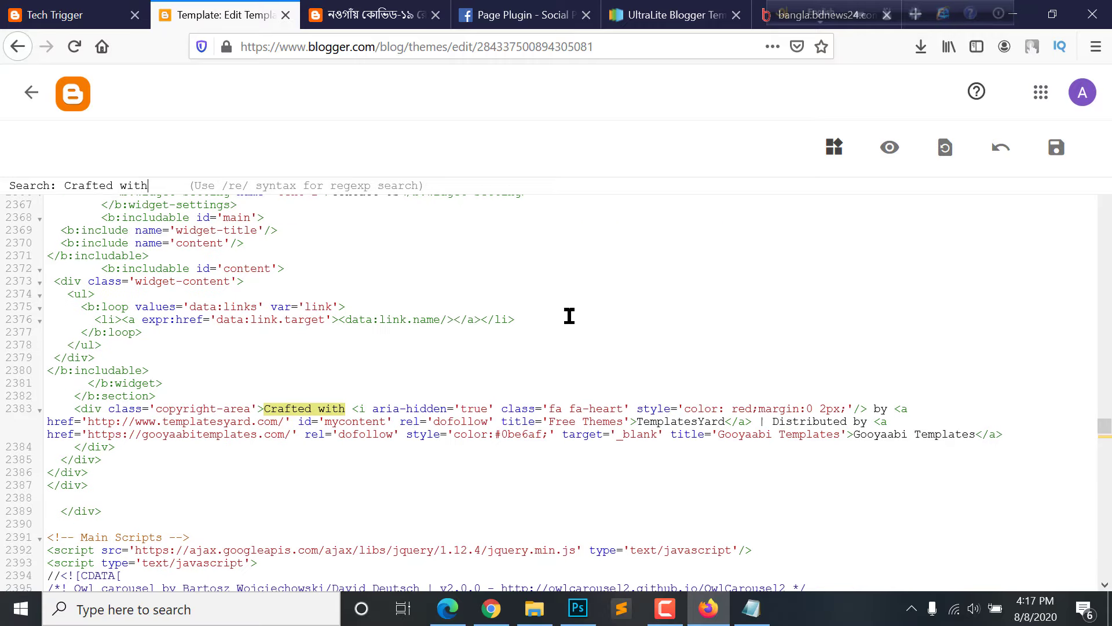
Delete the entire copyright-area div with the footer credits from the theme HTML, and reload the blog post page to check it
click(288, 359)
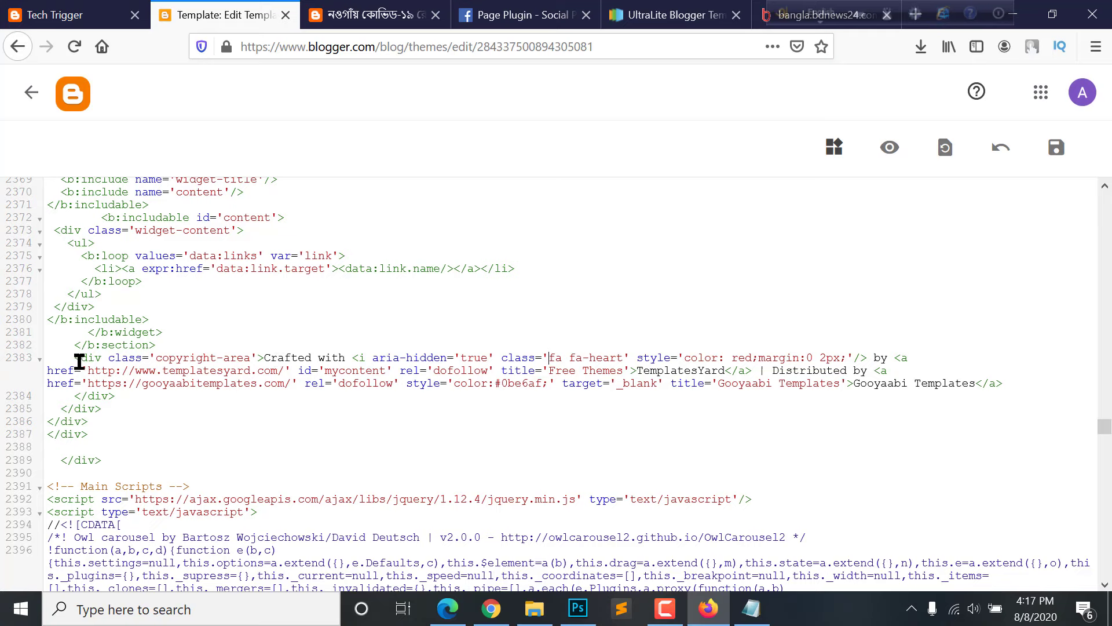
mouse_move(80, 361)
mouse_down()
mouse_move(129, 390)
mouse_move(67, 362)
mouse_up()
click(131, 390)
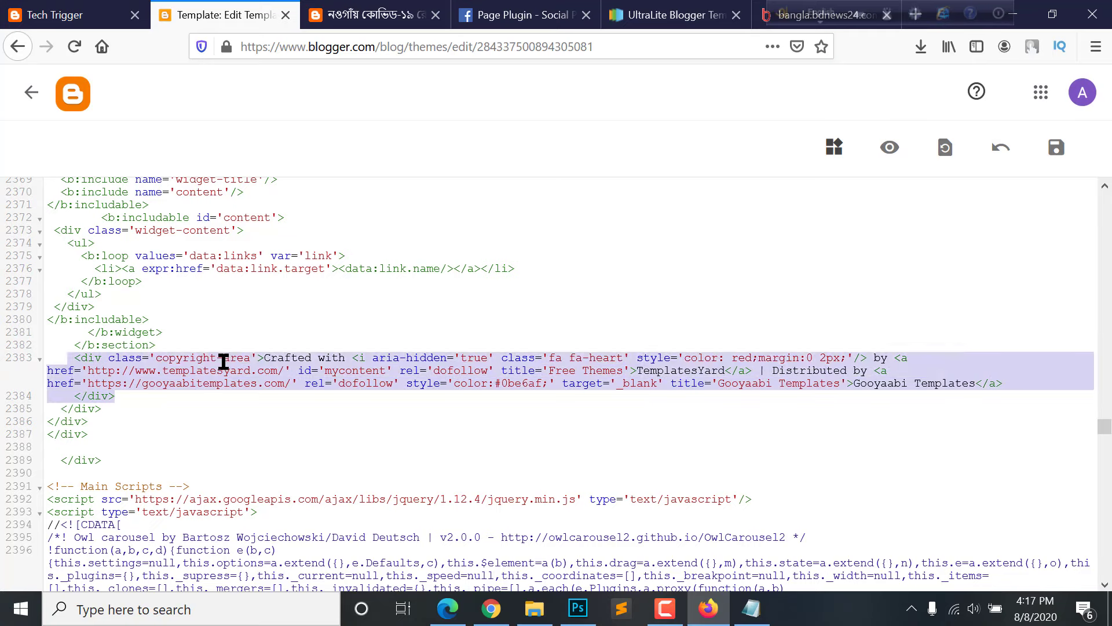
key(BackSpace)
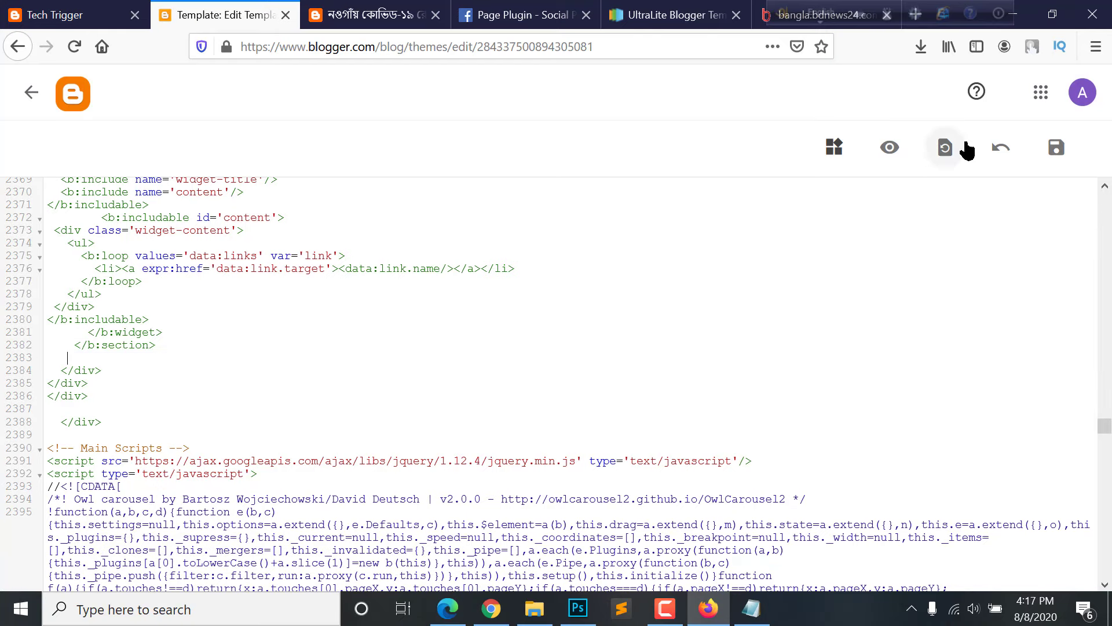
key(ctrl+Tab)
click(74, 47)
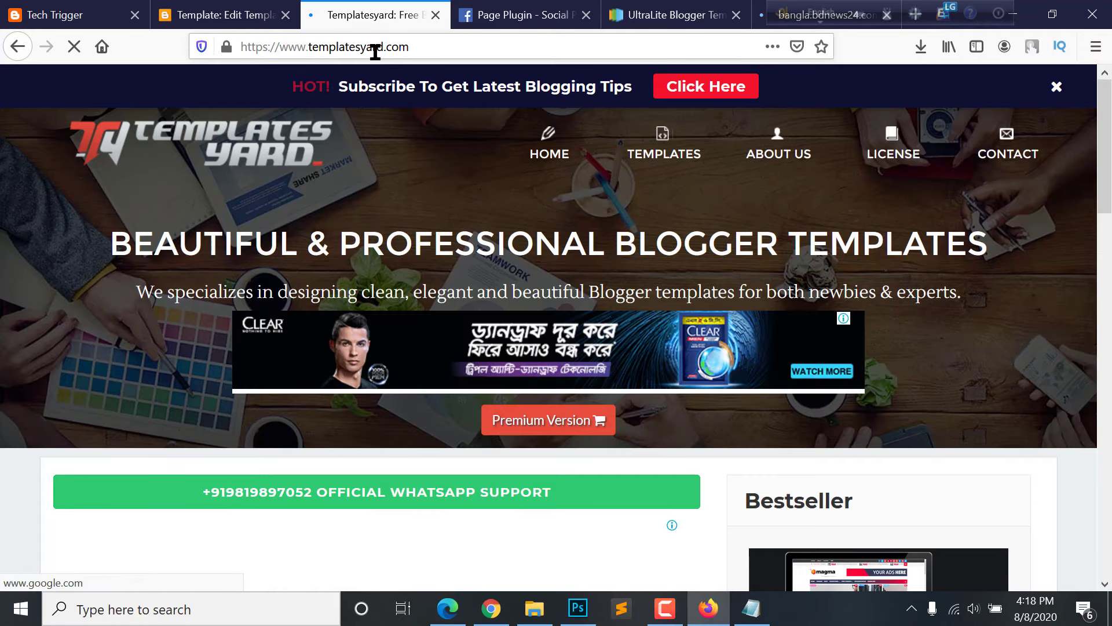
Look over the Templatesyard home page and go back to the blog post page
click(417, 41)
scroll(420, 243, down, 20)
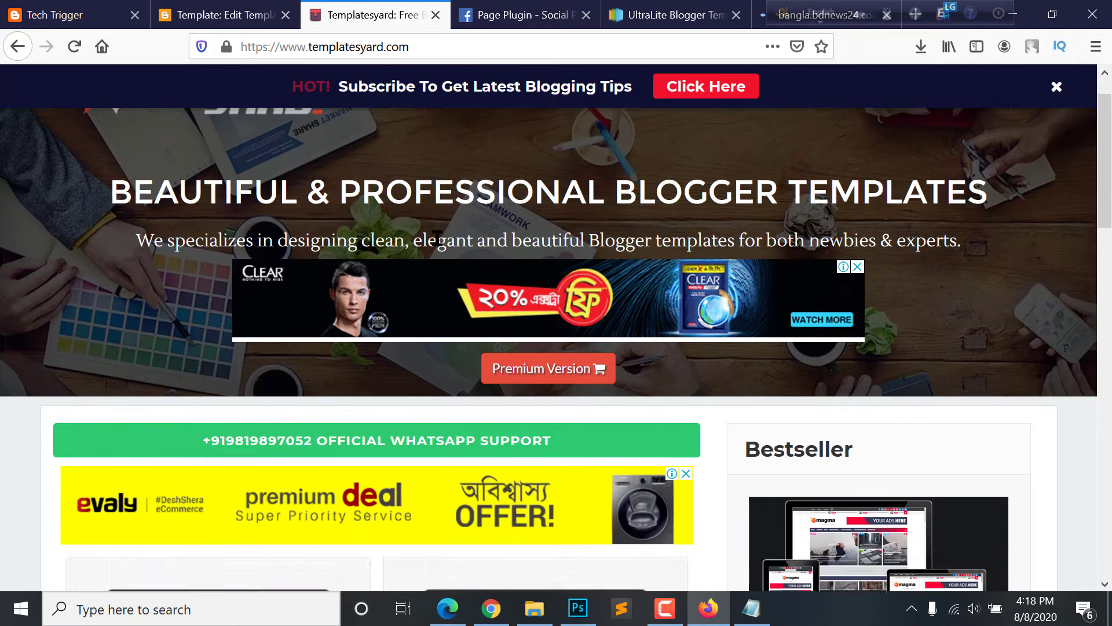
scroll(455, 249, up, 10)
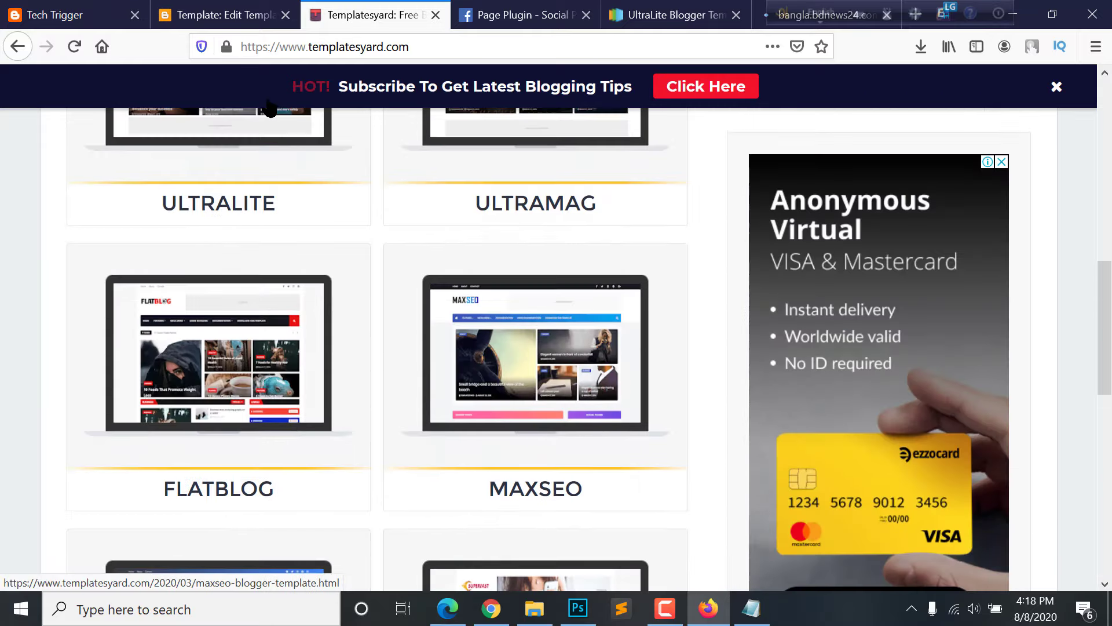
click(18, 46)
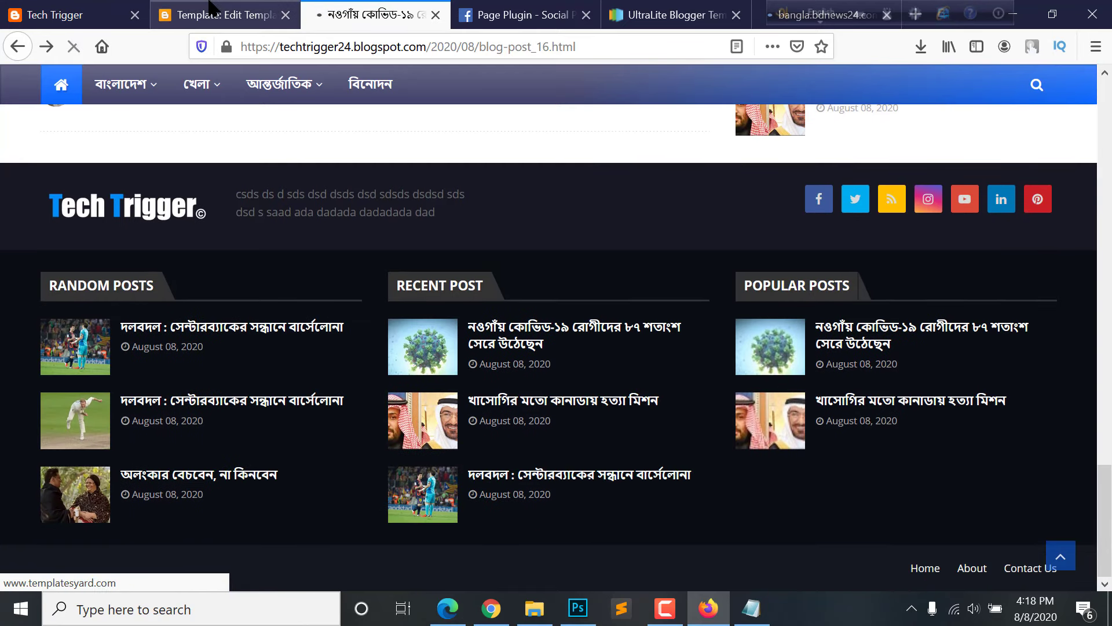
Restore the deleted copyright-area div with the footer credits in the theme HTML and check the blog page's tab
click(211, 10)
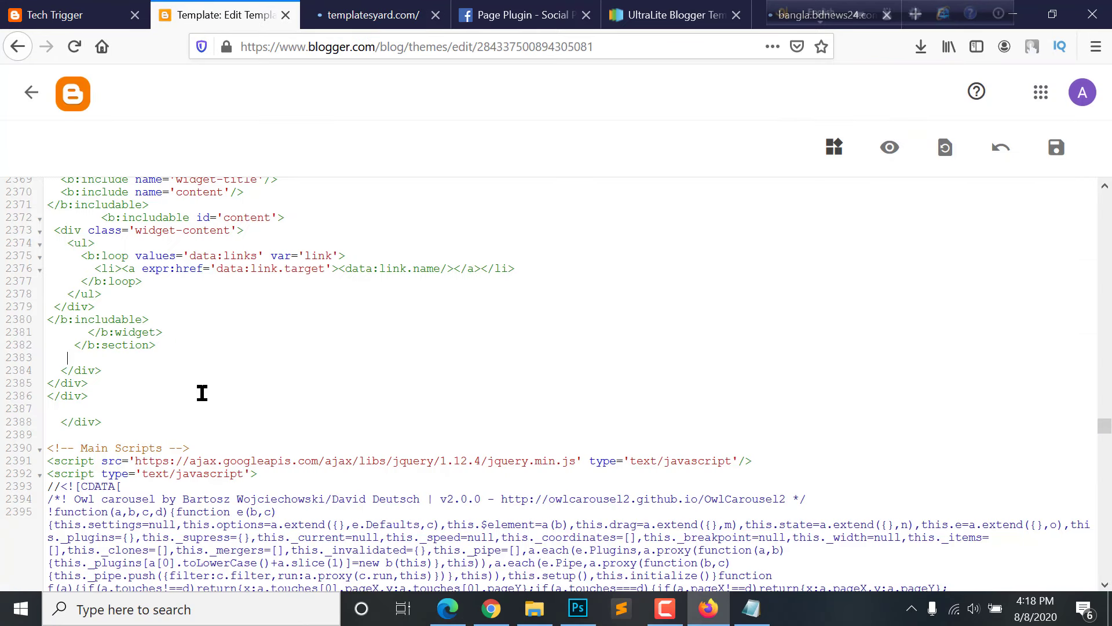
key(ctrl+v)
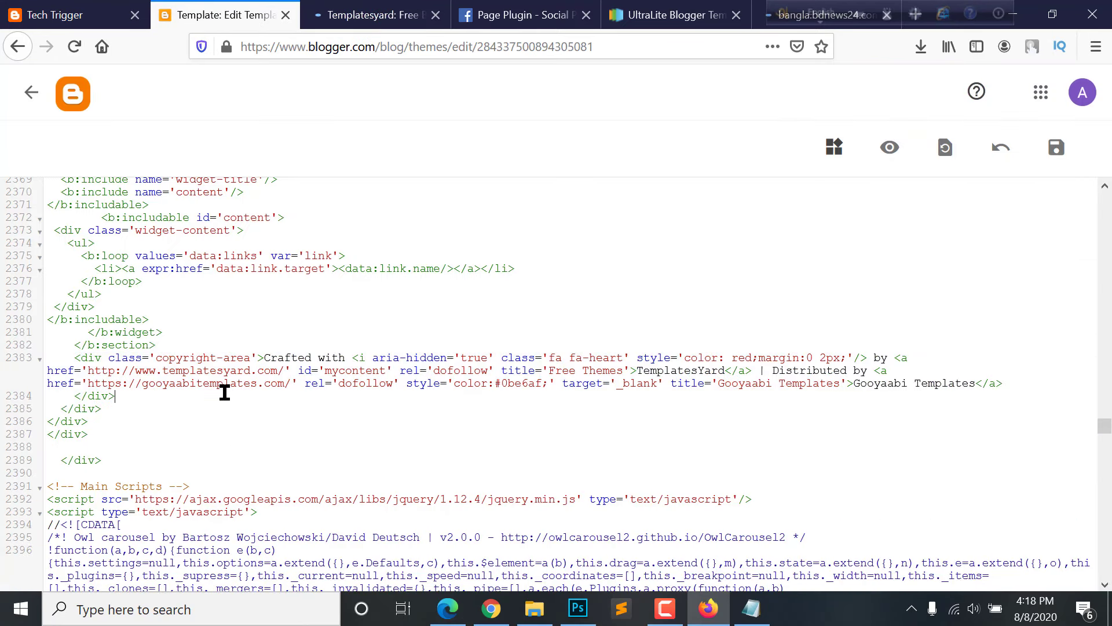
click(347, 15)
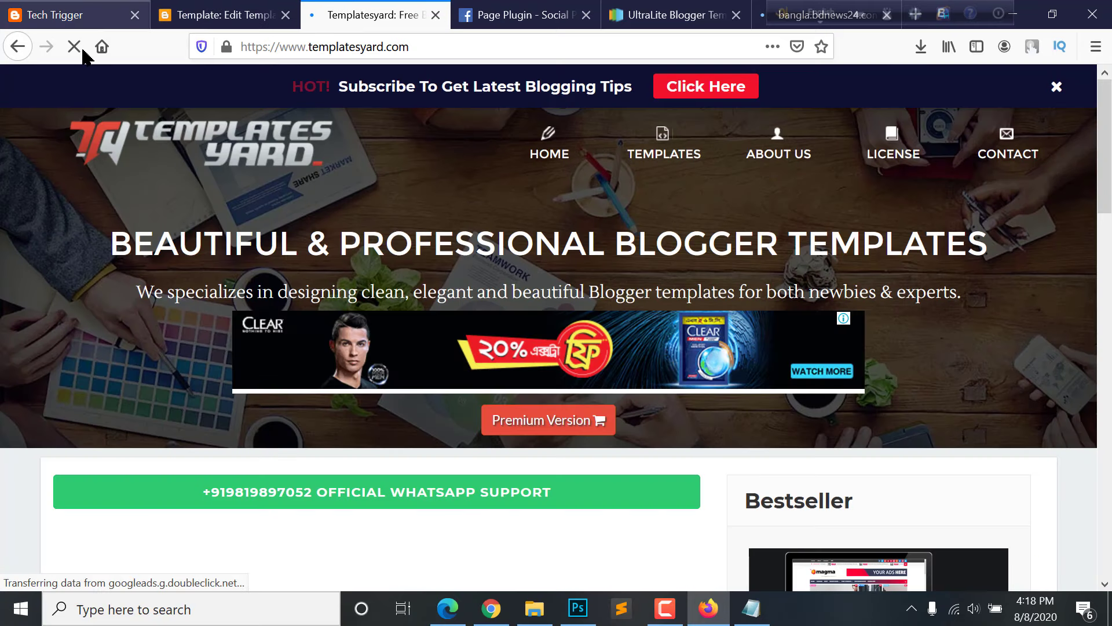
click(197, 13)
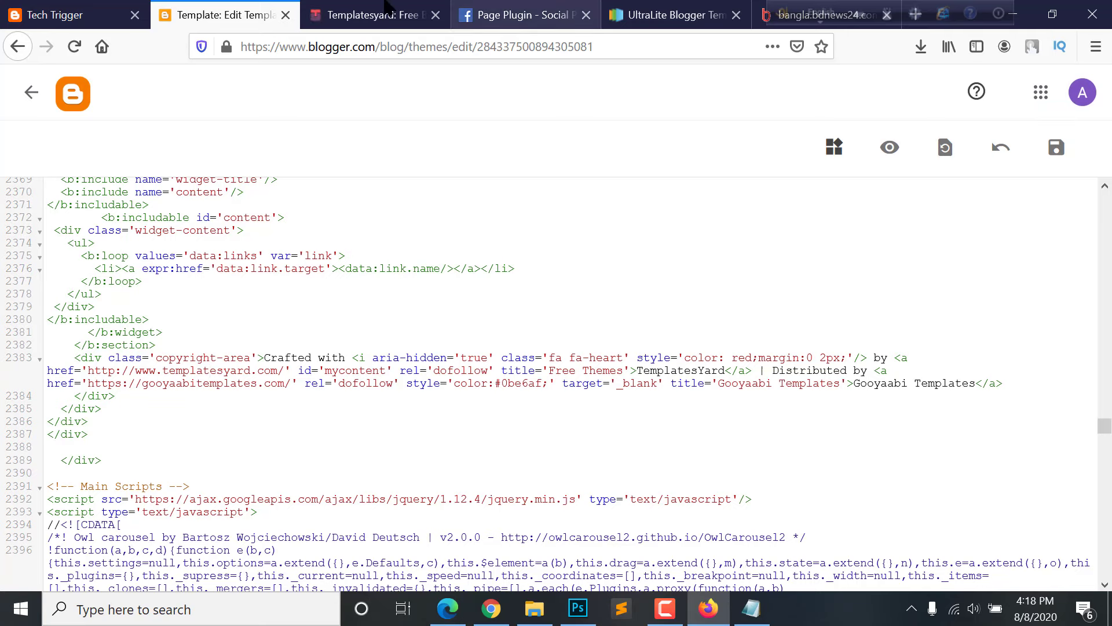
Go back from the Templatesyard page to the Tech Trigger blog and view the home page's footer
click(302, 18)
click(17, 46)
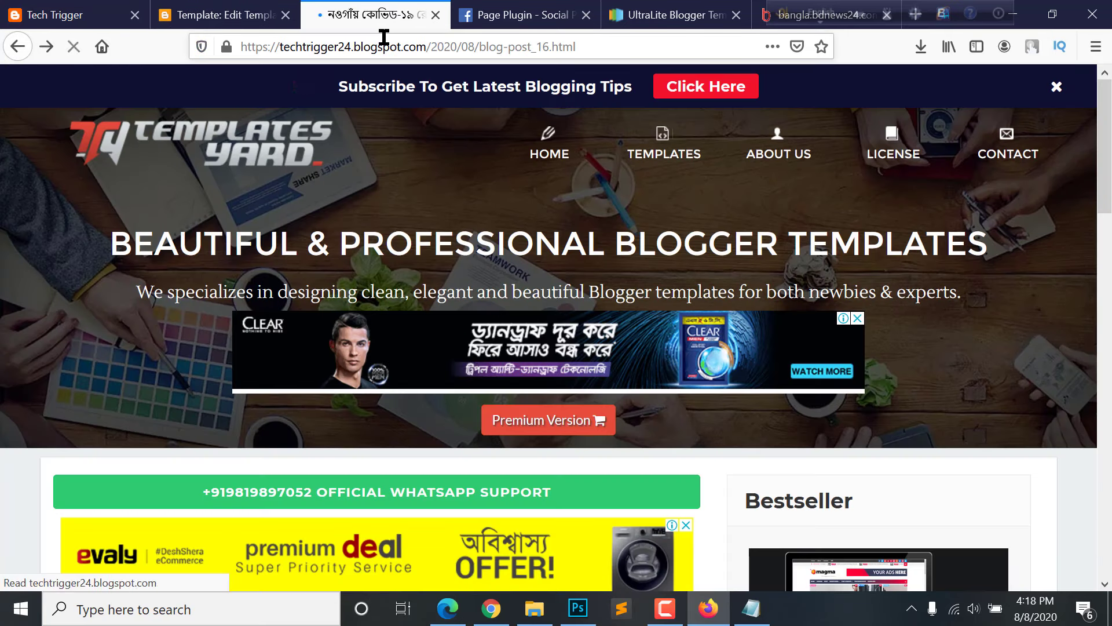
click(394, 47)
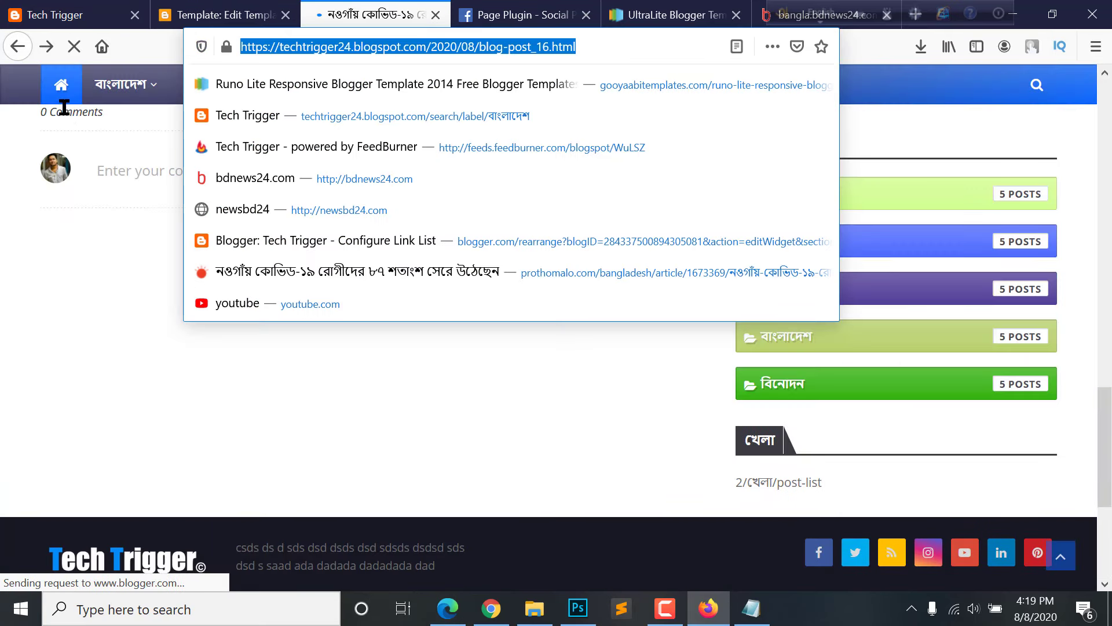
key(alt+Left)
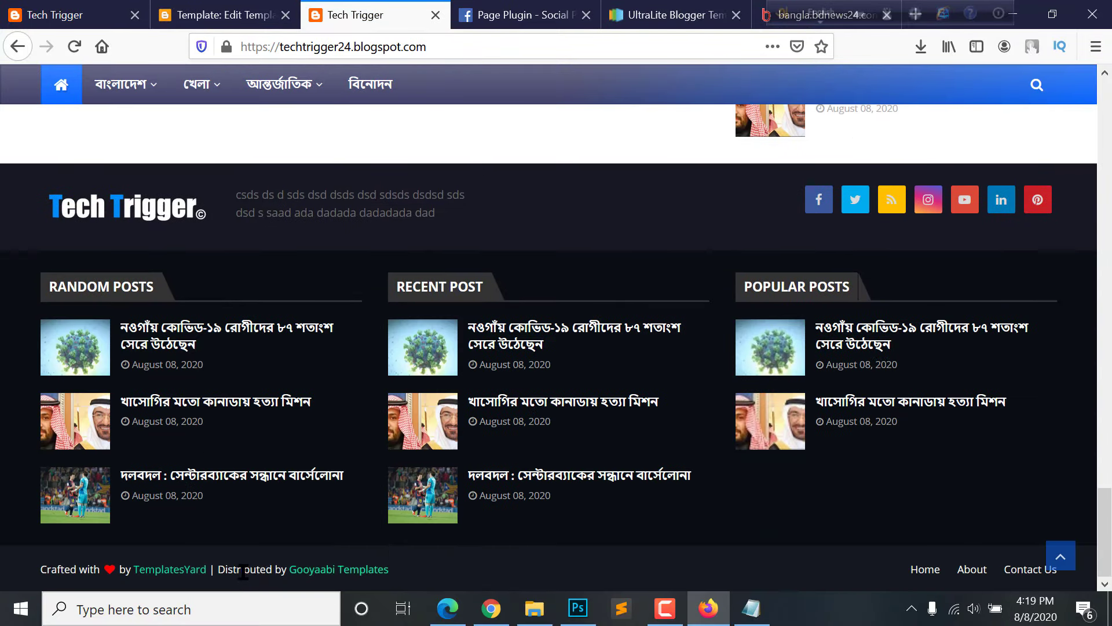
Inspect the footer credit's copyright-area div and set its font-size to 0px in the live styles
right_click(265, 570)
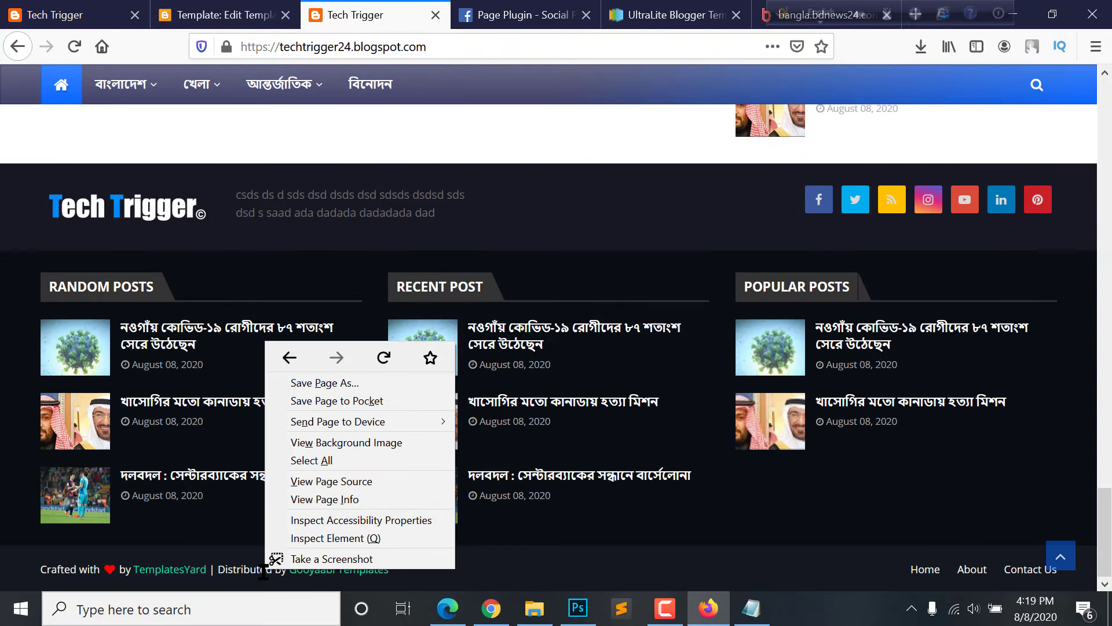
click(336, 538)
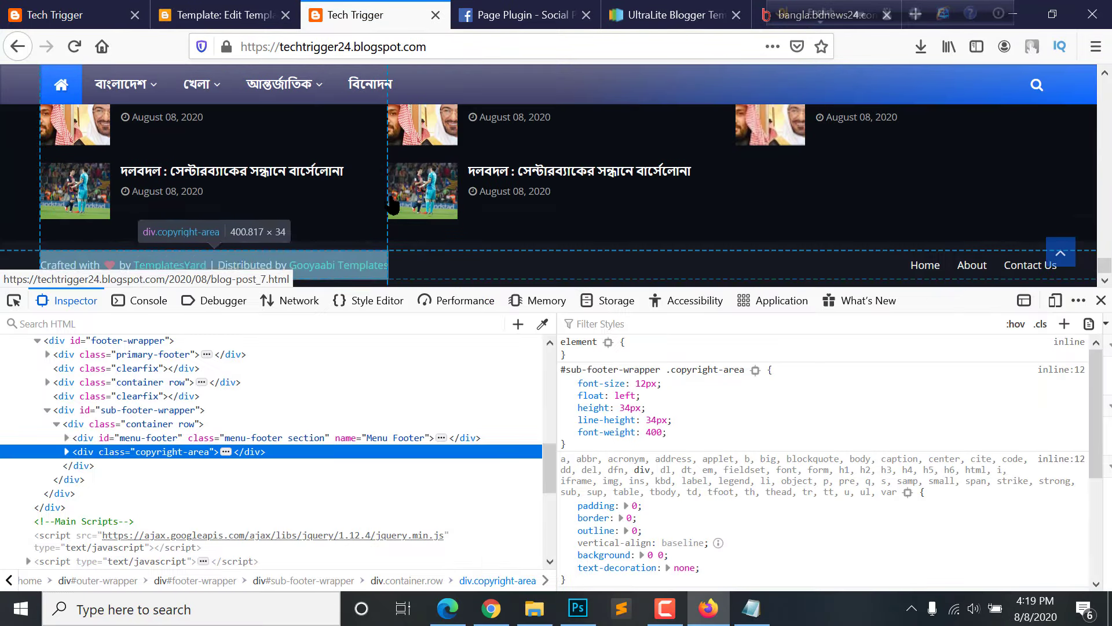
click(66, 451)
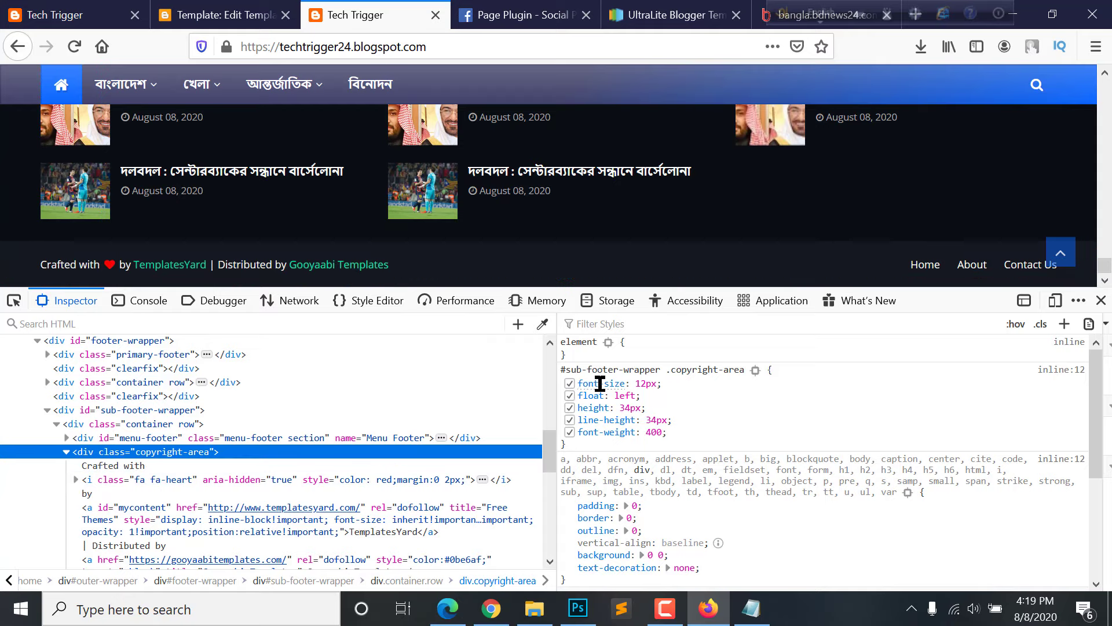
click(647, 384)
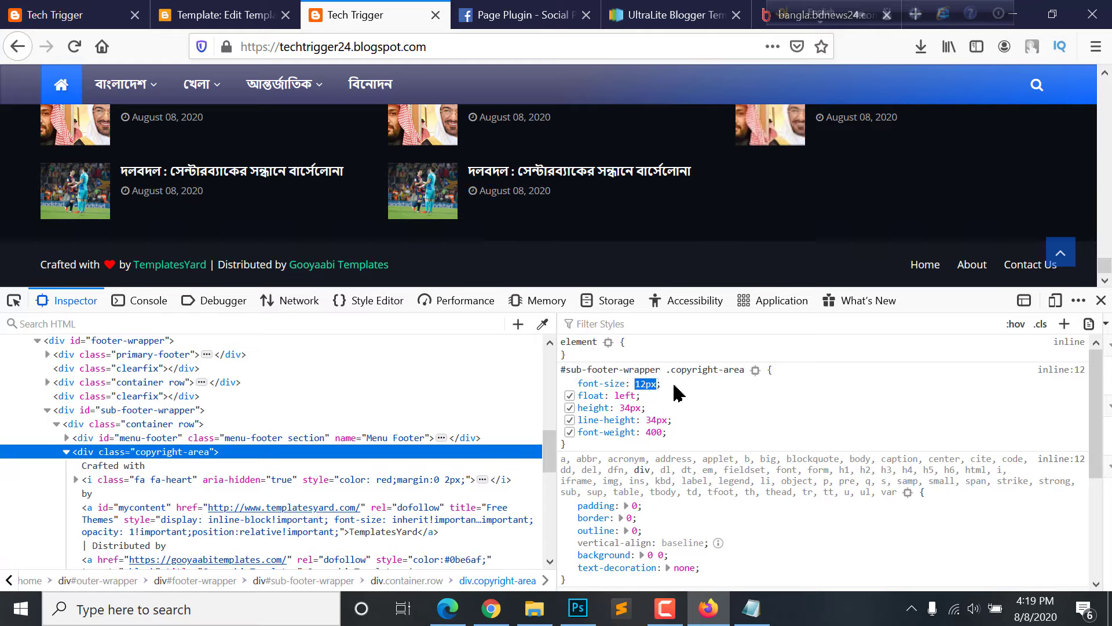
text(0px)
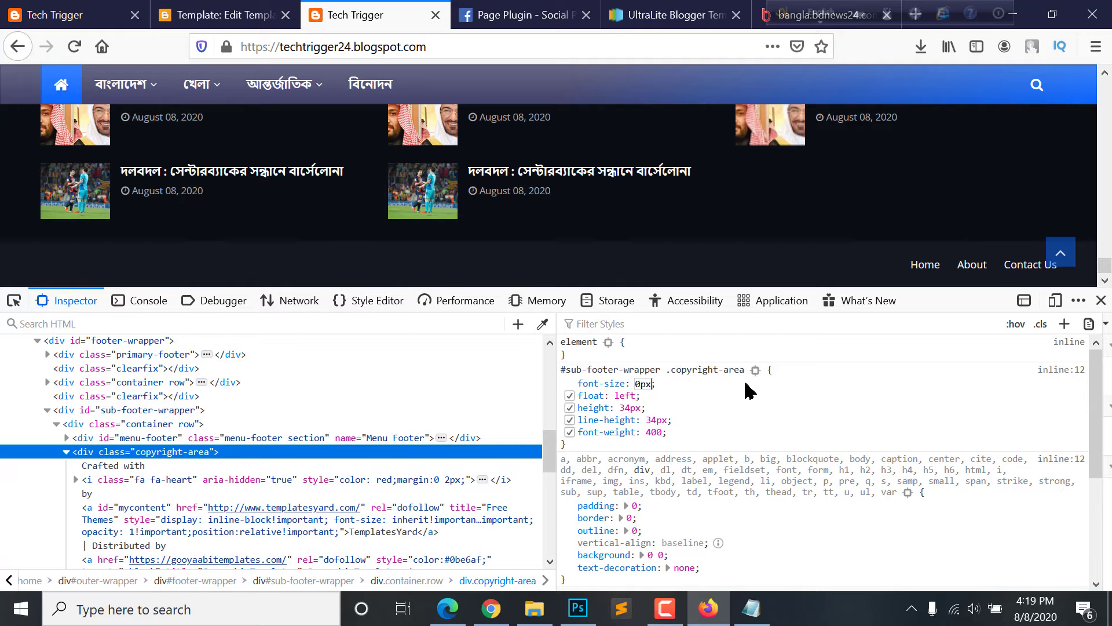
key(Return)
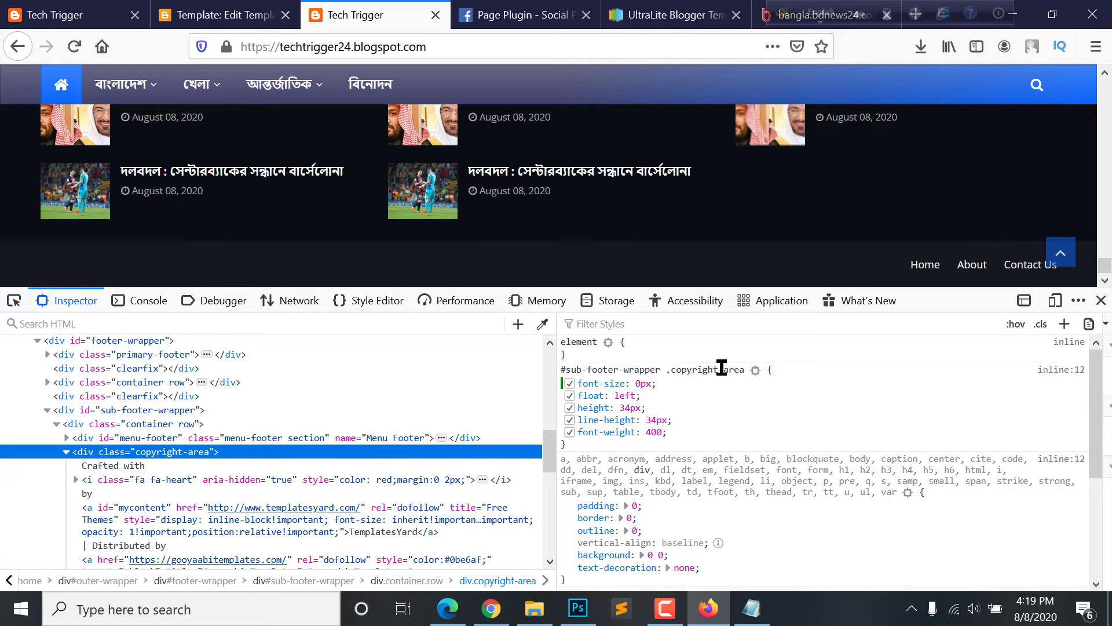
Copy the selector "#sub-footer-wrapper .copyright-area" from the inspected styles and return to the theme HTML editor
click(721, 369)
double_click(721, 369)
triple_click(715, 369)
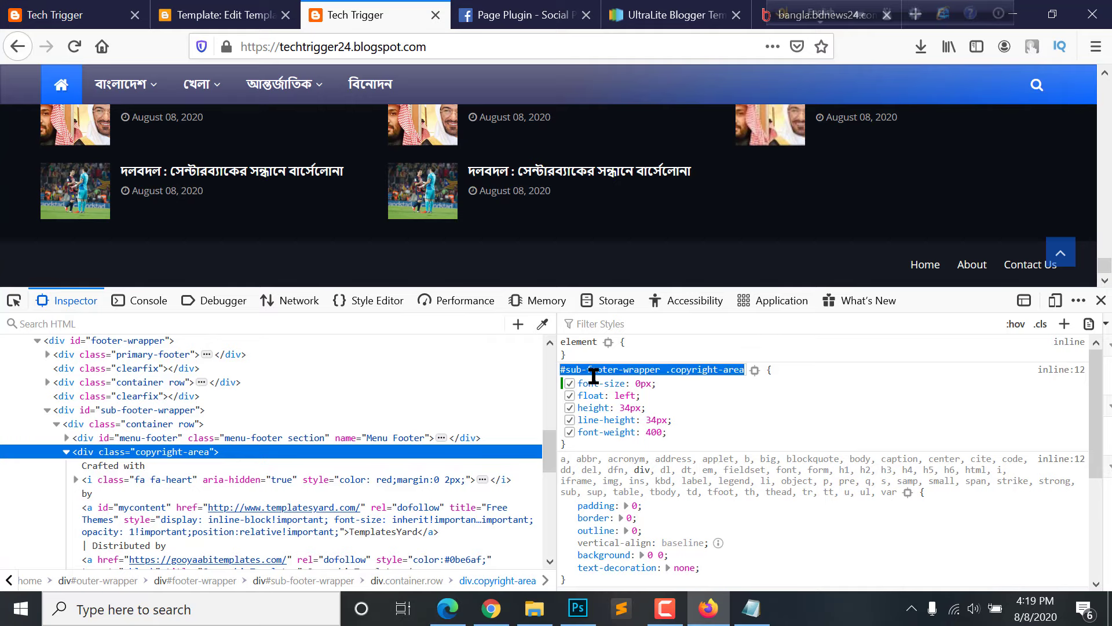
click(145, 13)
click(162, 13)
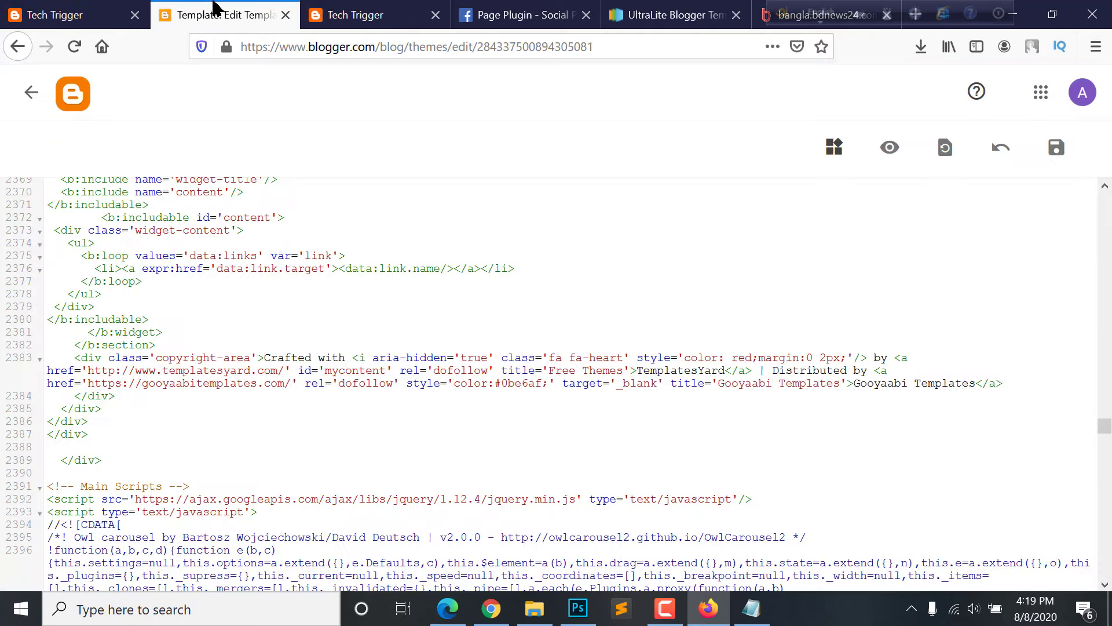
Search the theme HTML for the copied "#sub-footer-wrapper .copyright-area" selector to locate the CSS rule that sets the font size
key(ctrl+f)
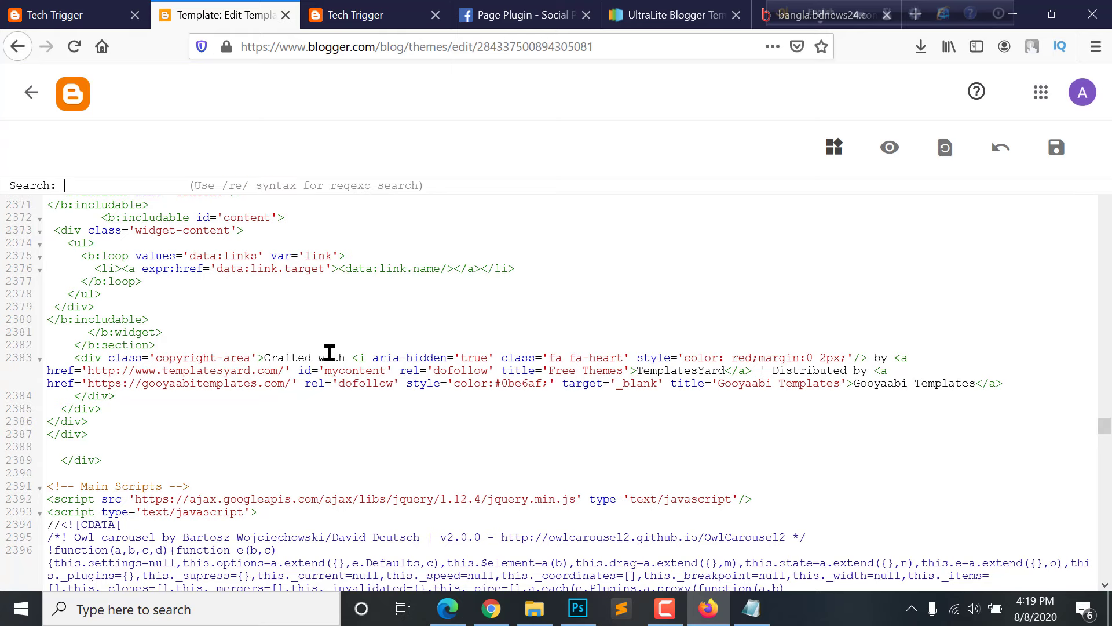
text(r .copyright-area)
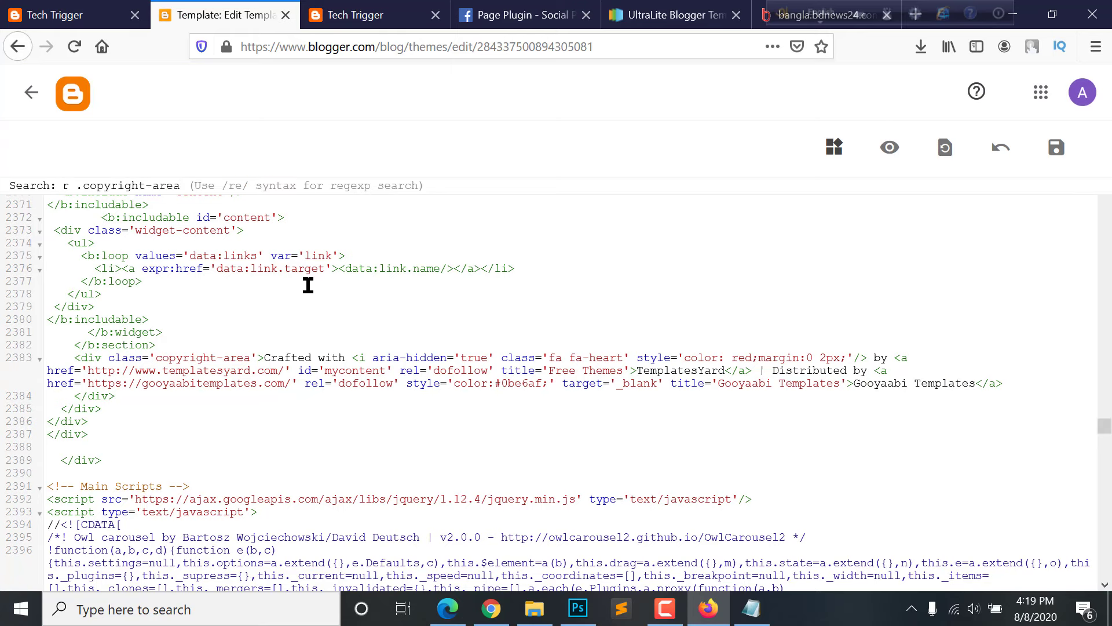
key(Return)
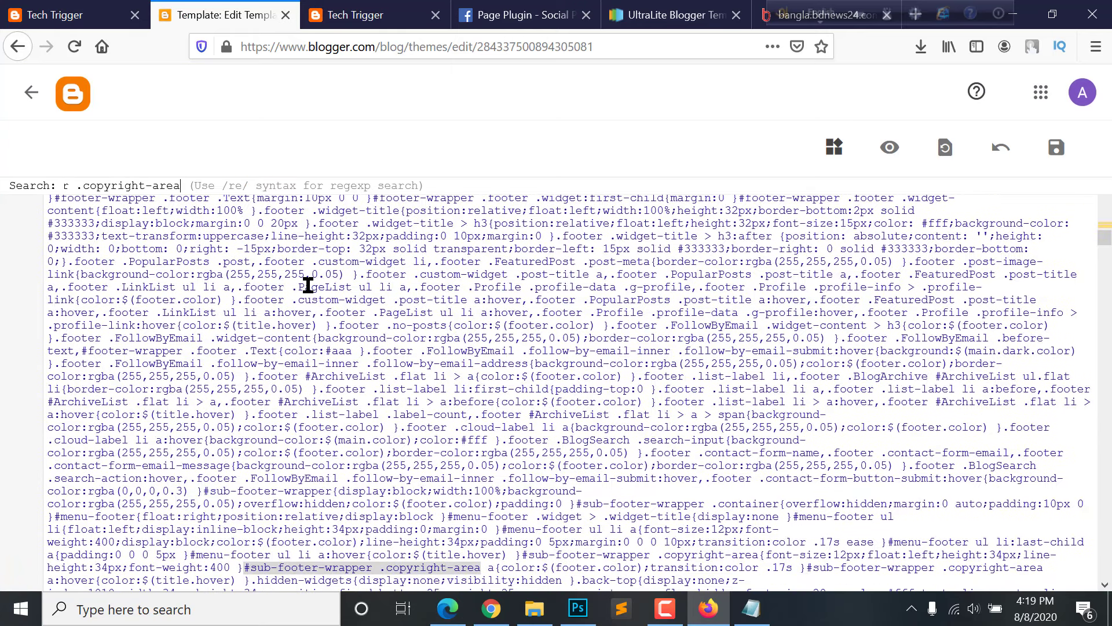
key(Return)
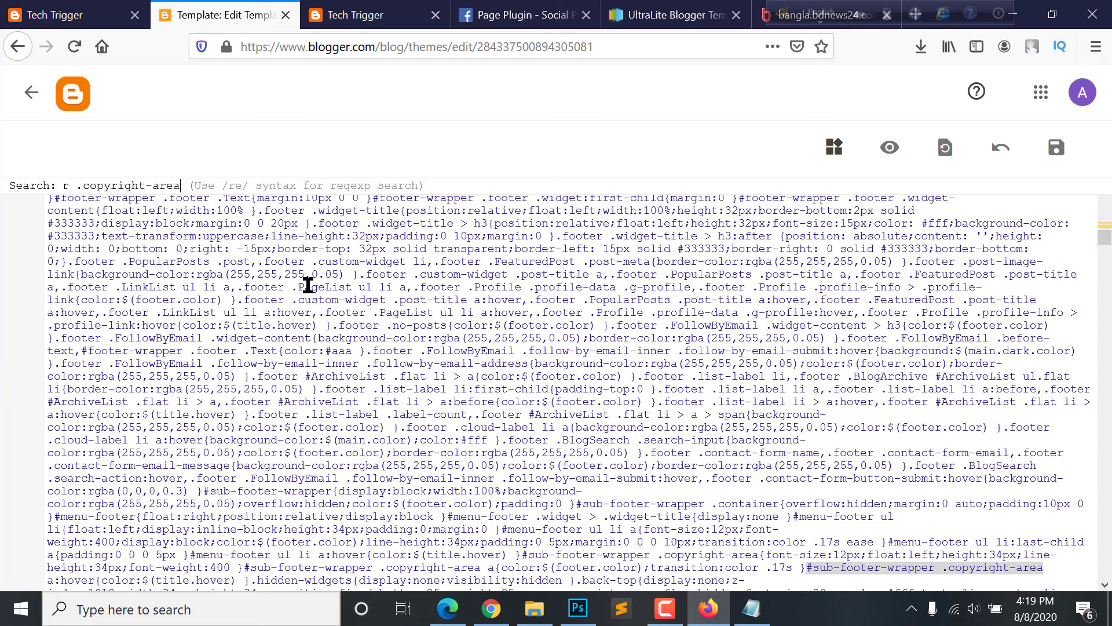
scroll(620, 367, down, 3)
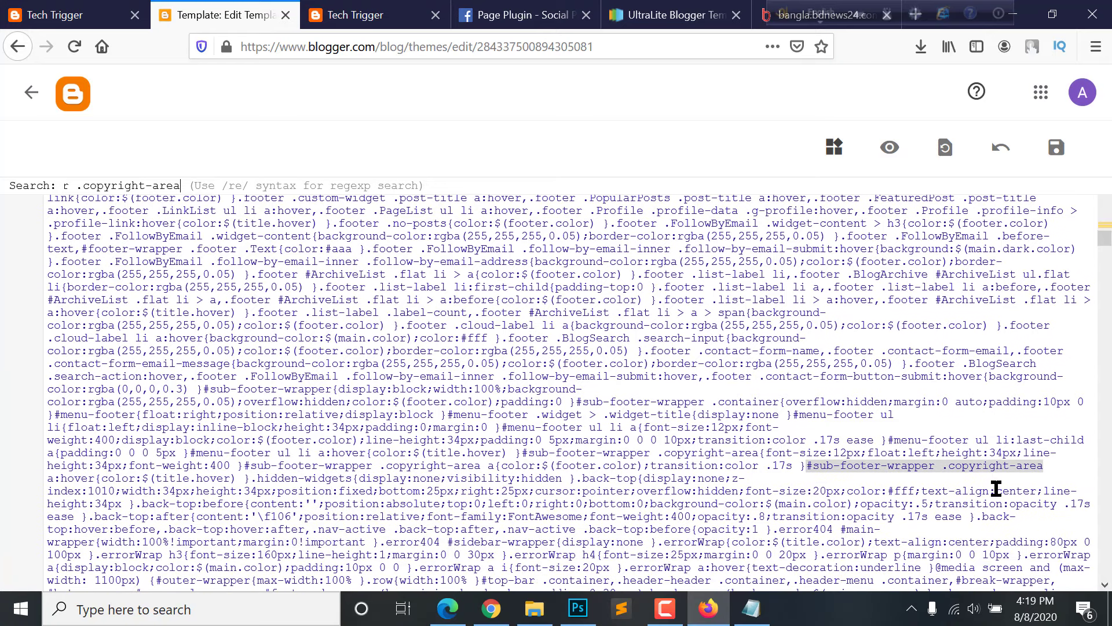
key(Return)
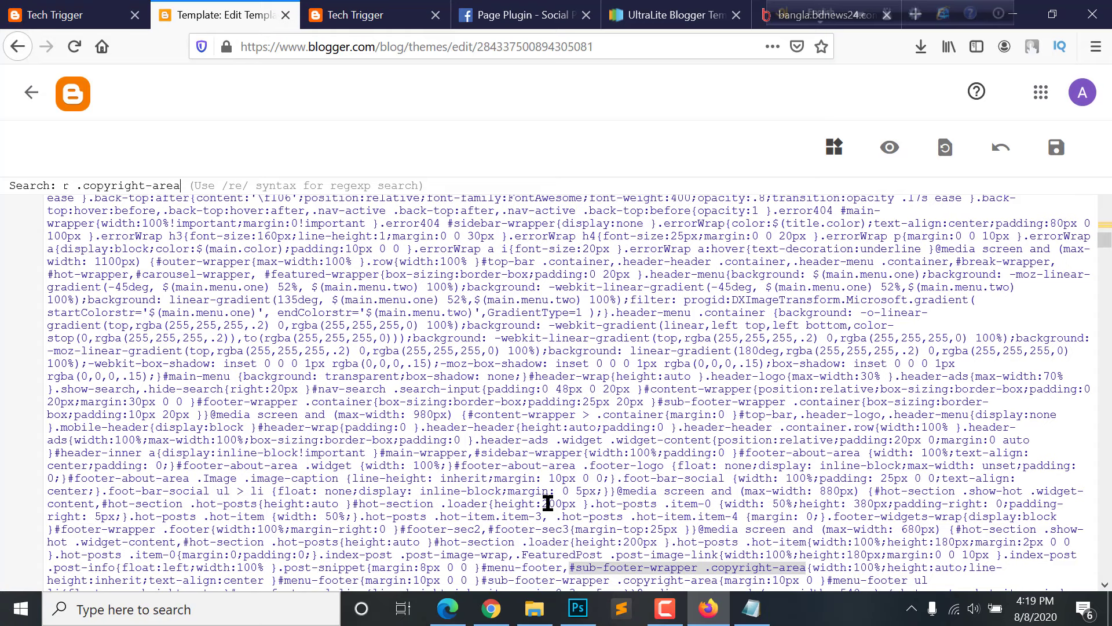
key(Return)
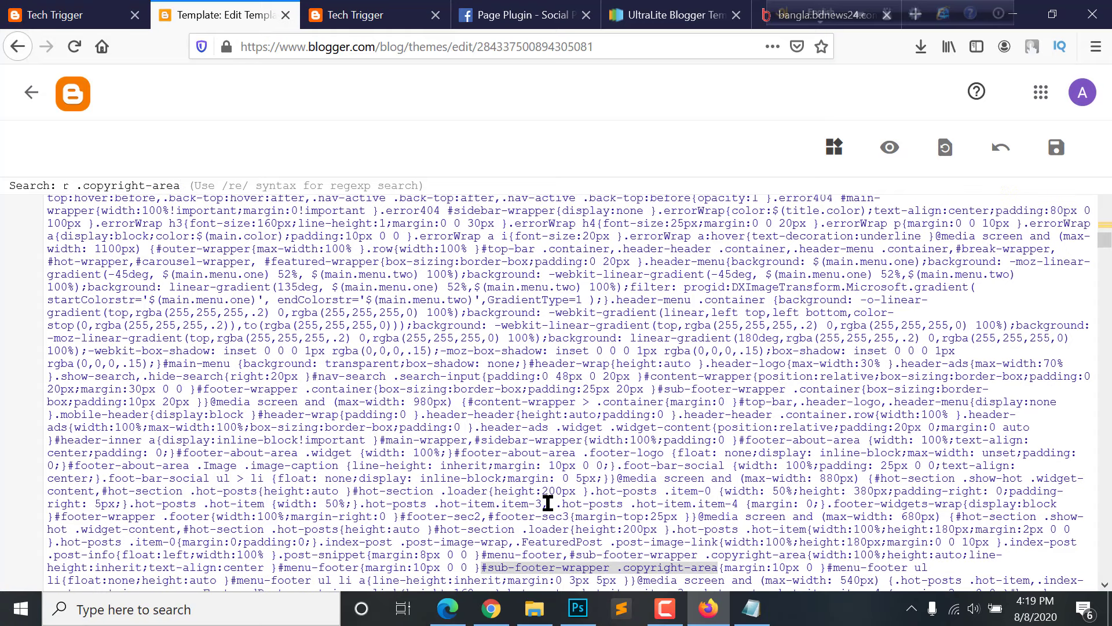
key(Return)
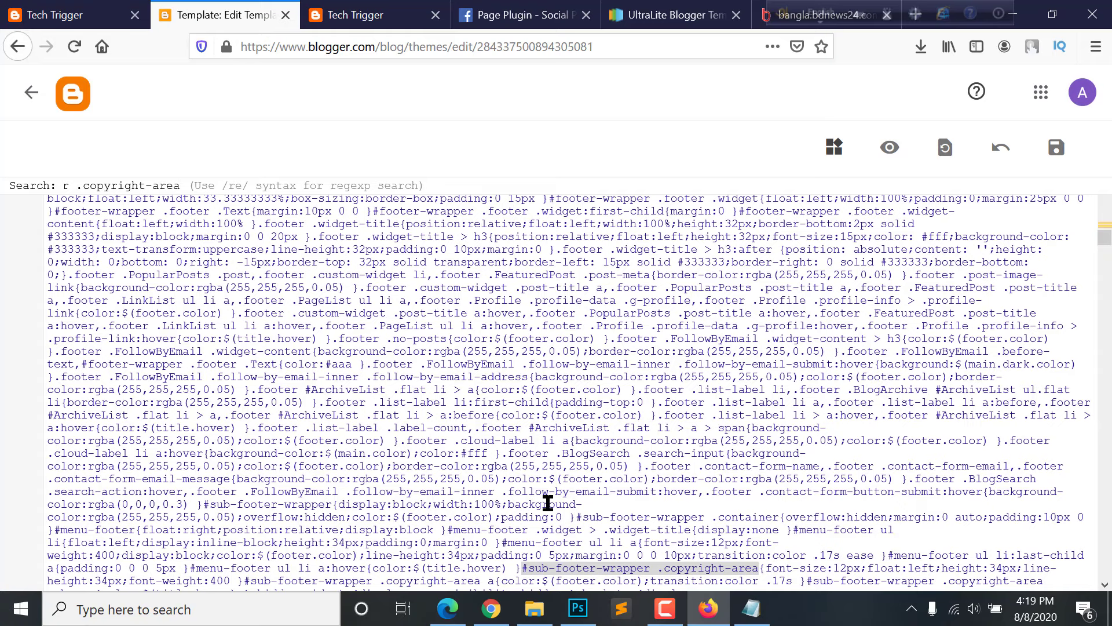
scroll(962, 397, down, 4)
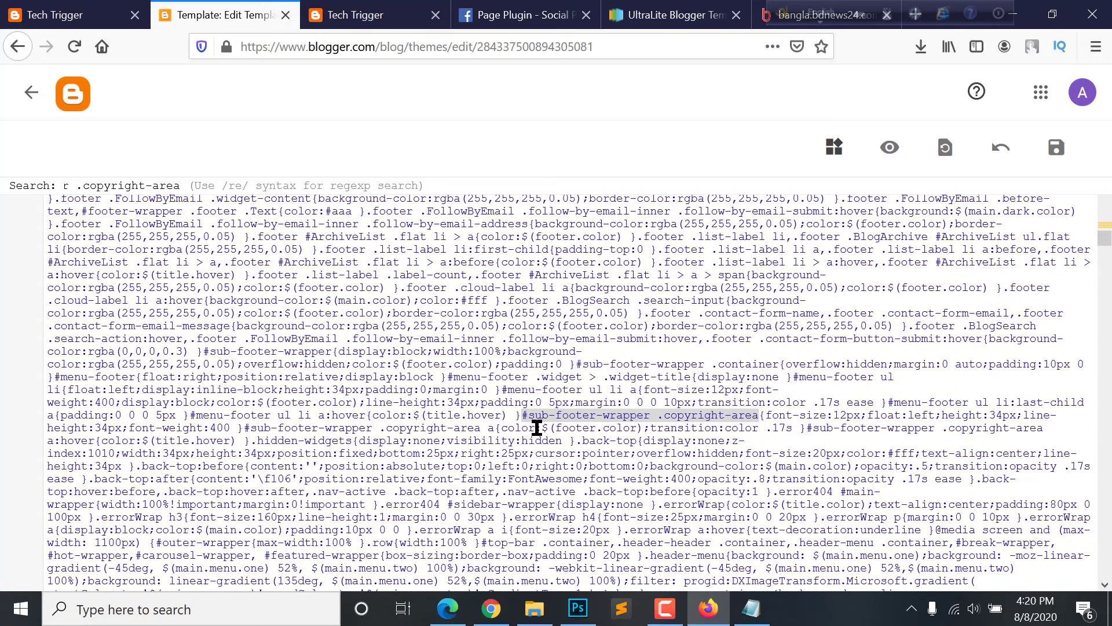
Set the font-size in the #sub-footer-wrapper .copyright-area rule to 0px and save the theme
click(849, 415)
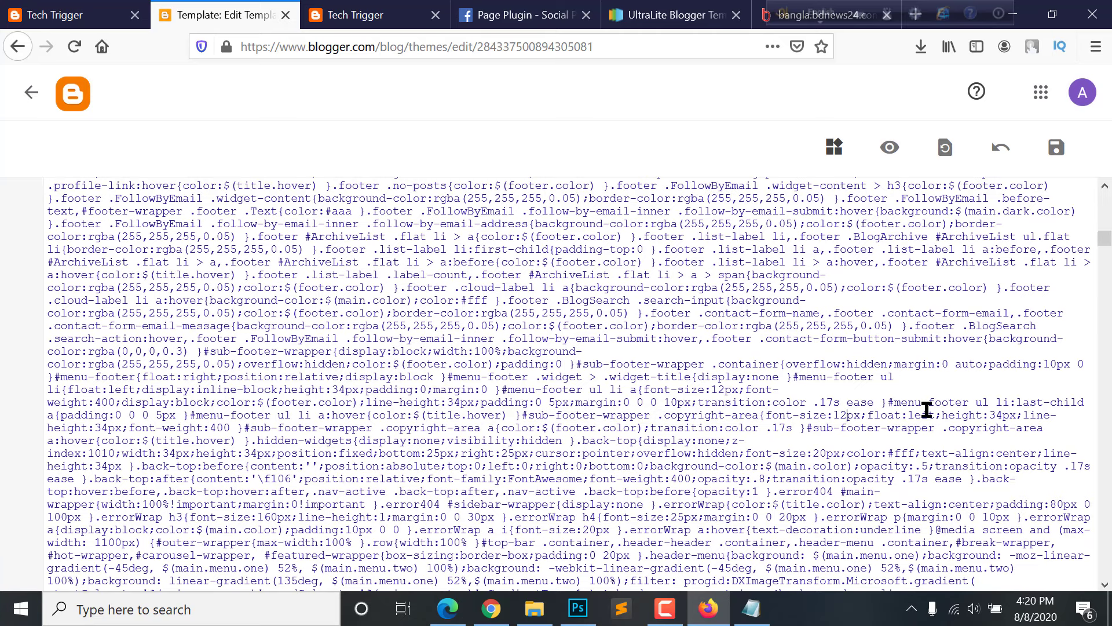
key(BackSpace)
key(BackSpace)
text(0)
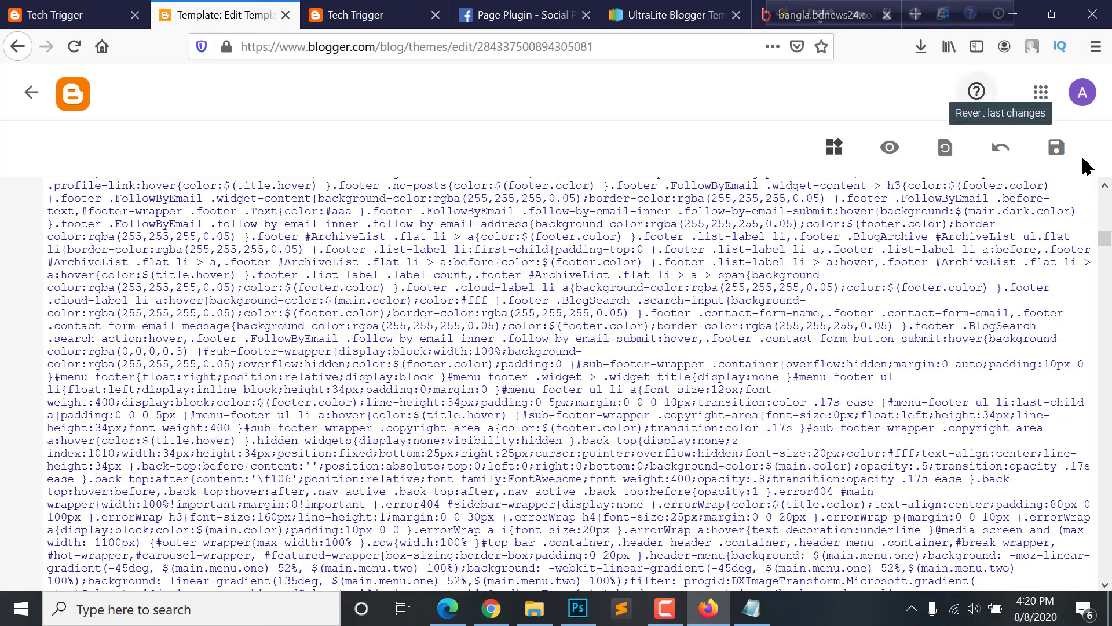
click(1056, 147)
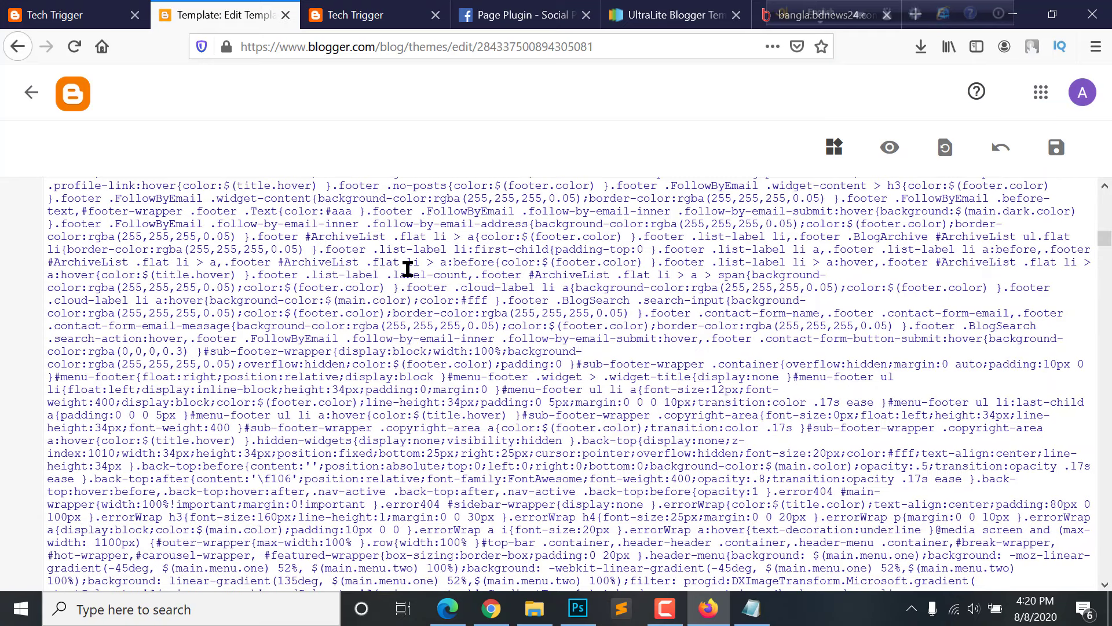
Search the theme HTML for "copyright" to locate the copyright-area div with the footer credits
key(ctrl+f)
text(copyright)
key(Return)
key(Return)
key(Return)
key(Return)
key(Return)
key(Return)
key(Return)
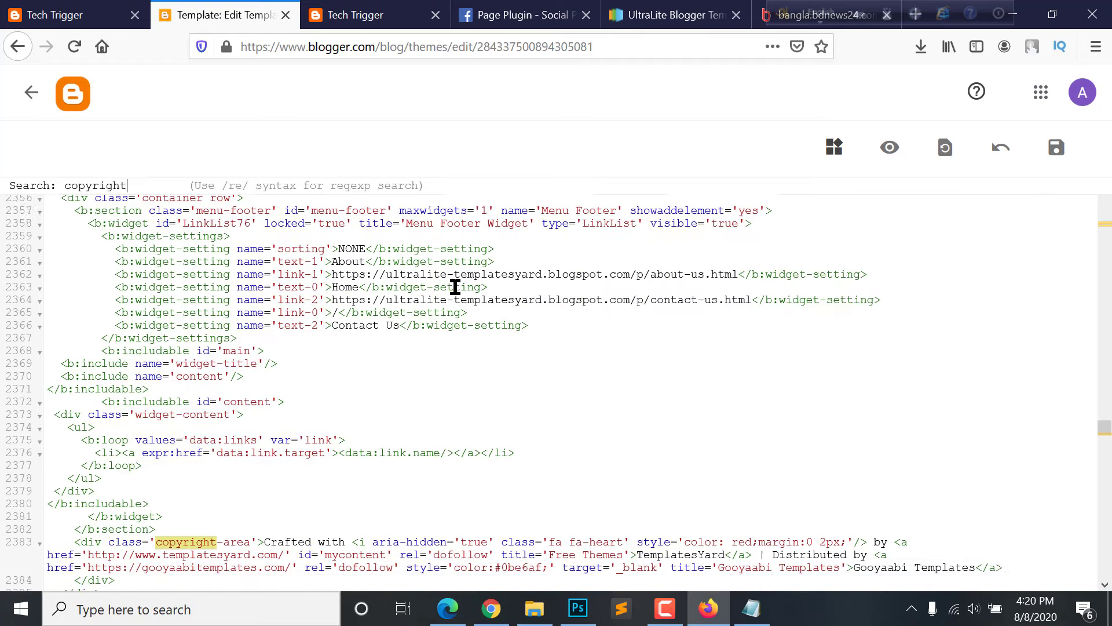
scroll(456, 286, down, 4)
key(Escape)
Add the line "Copyright 2020 @ Tech Trigger" directly above the copyright-area div and save the theme
click(649, 418)
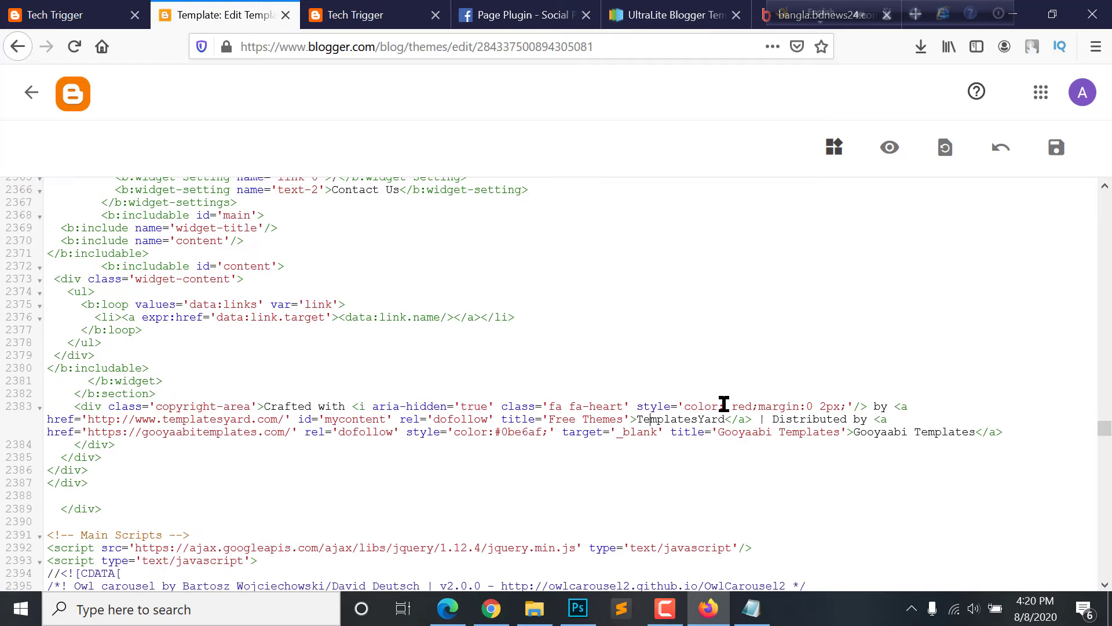
click(113, 442)
click(73, 409)
key(Return)
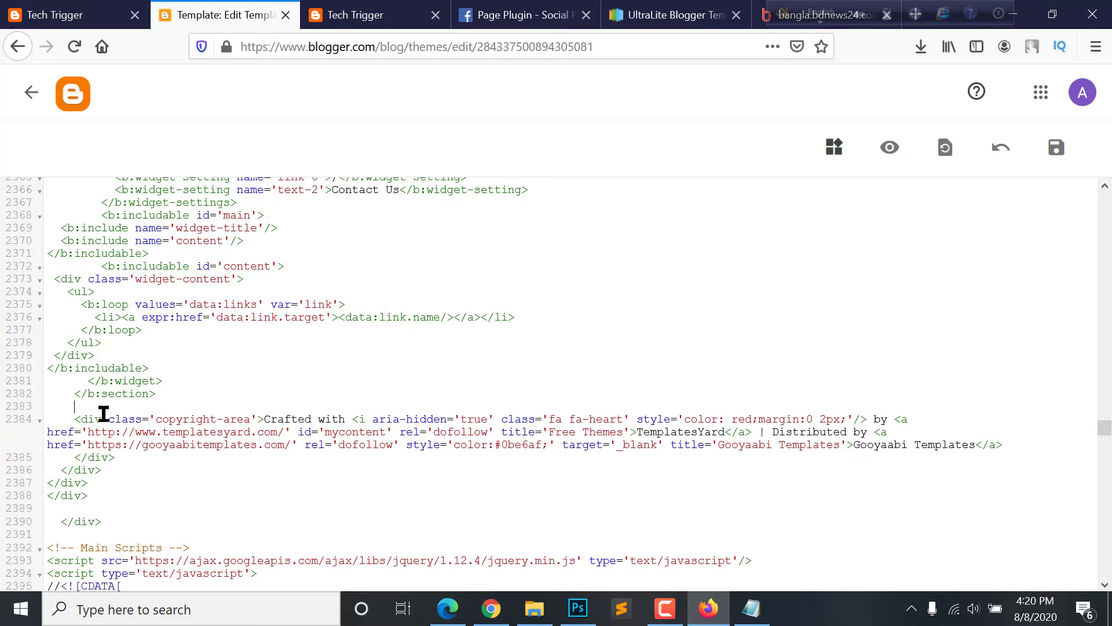
click(129, 431)
click(97, 406)
text(Copyright 2020 @ Tech Trigger)
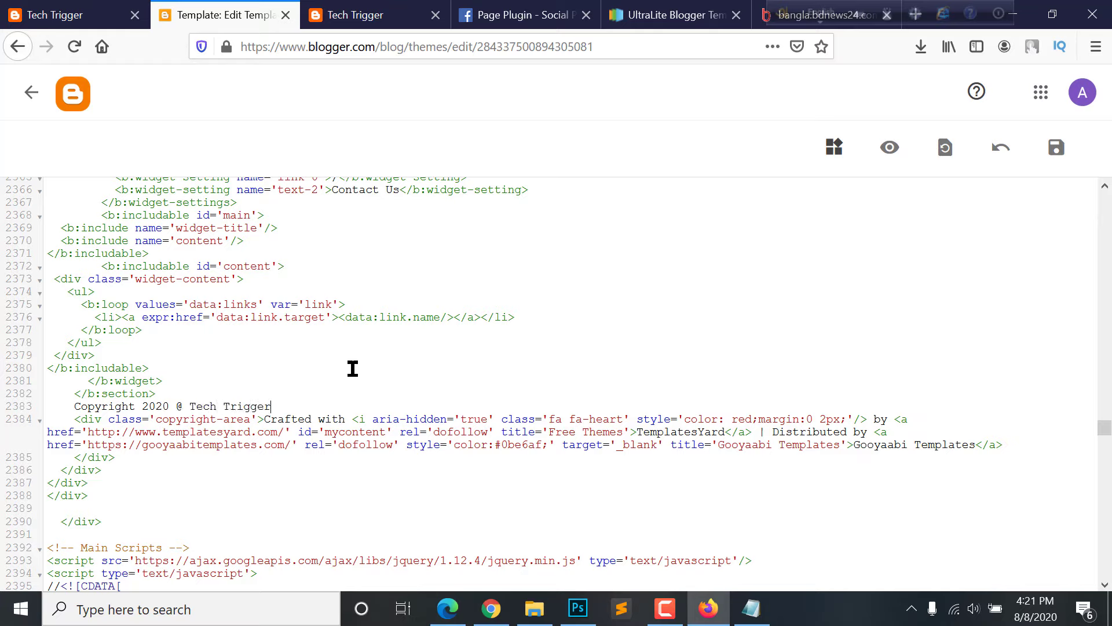
click(1045, 155)
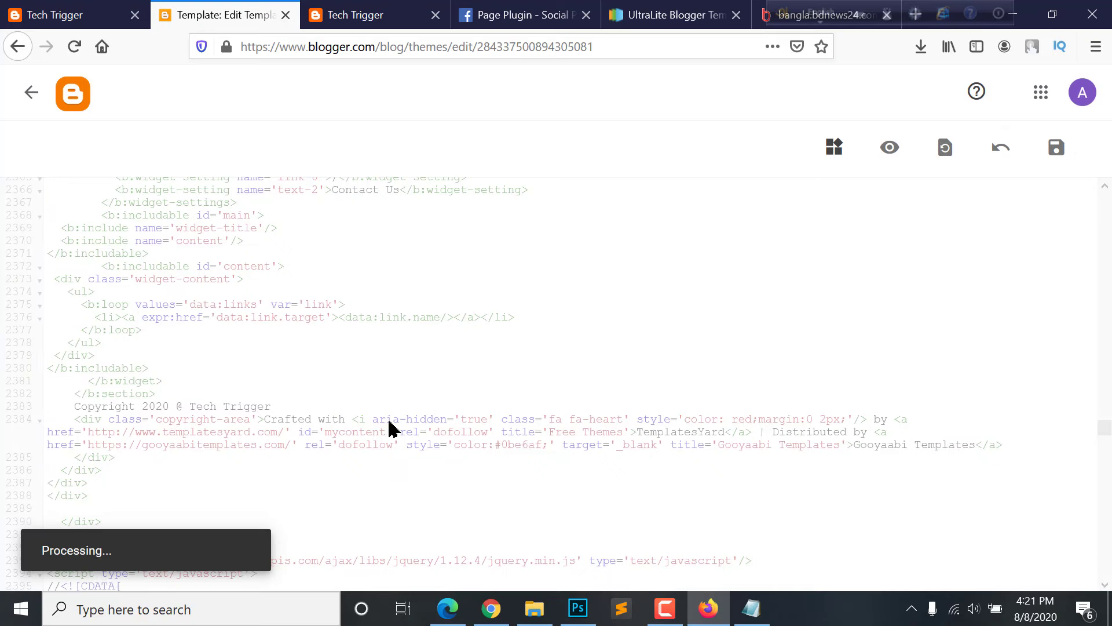
Reload the live Tech Trigger blog, close the inspector, and review the footer copyright line and the rest of the page
click(364, 13)
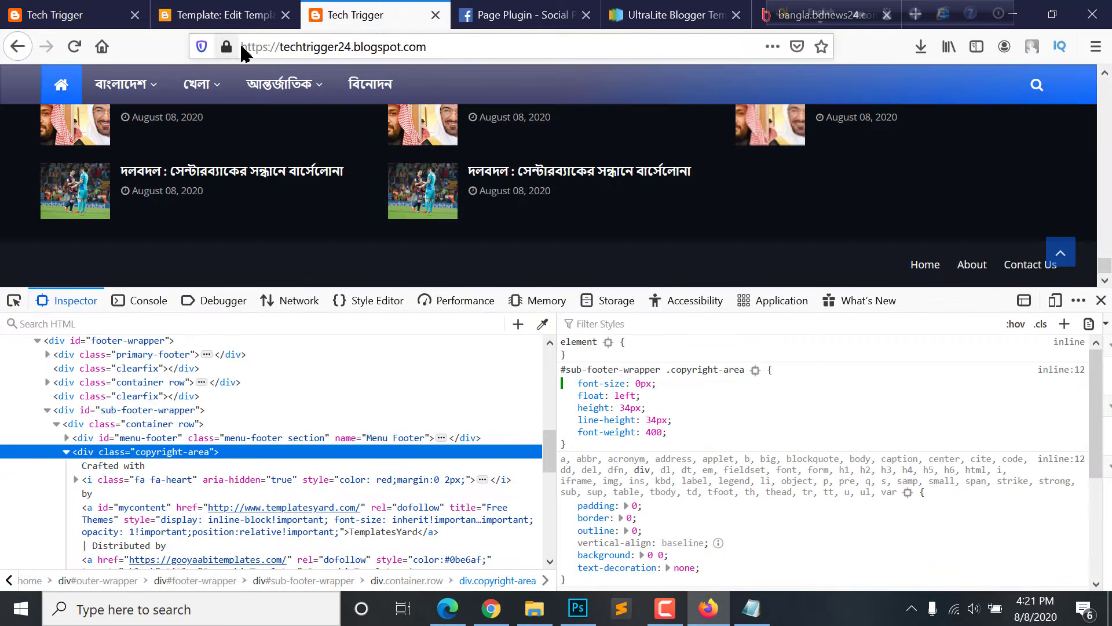
click(322, 52)
key(Return)
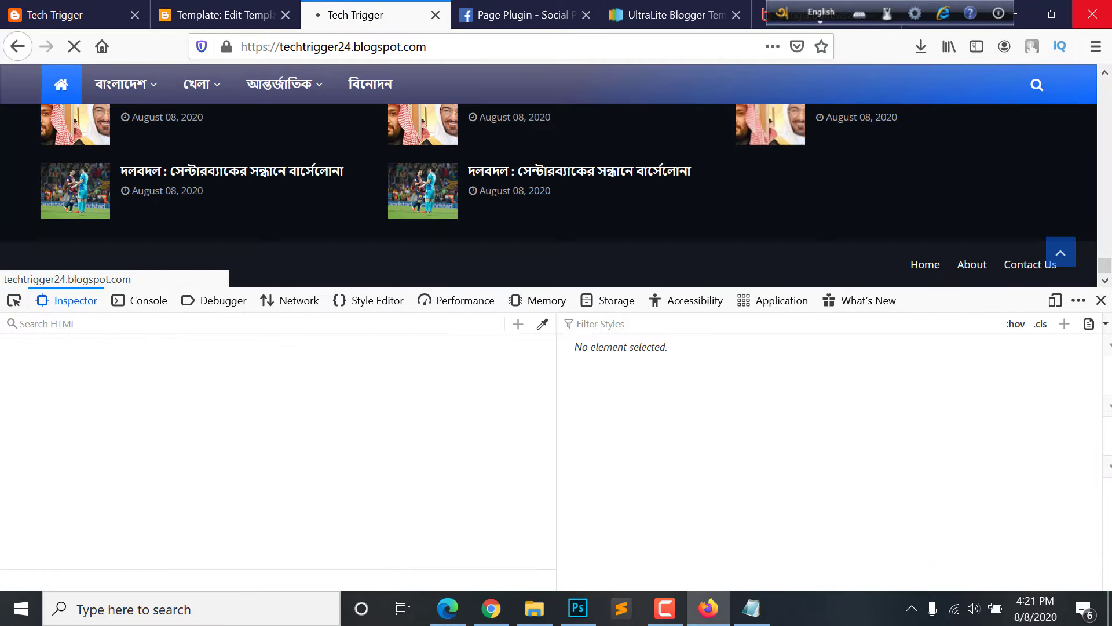
key(F12)
key(End)
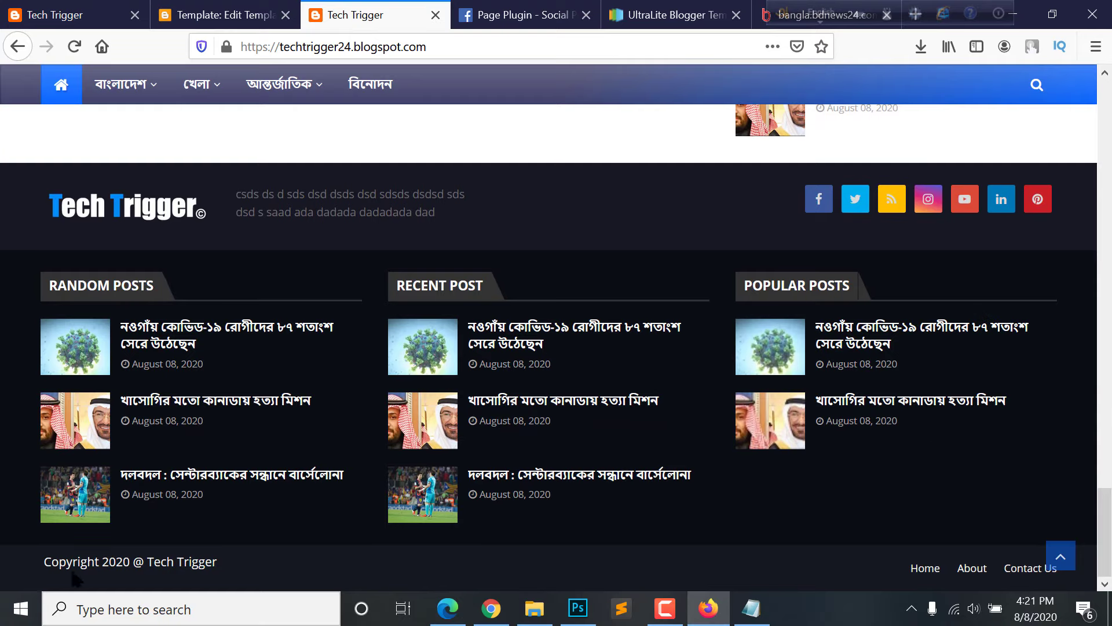
drag(242, 579, 21, 581)
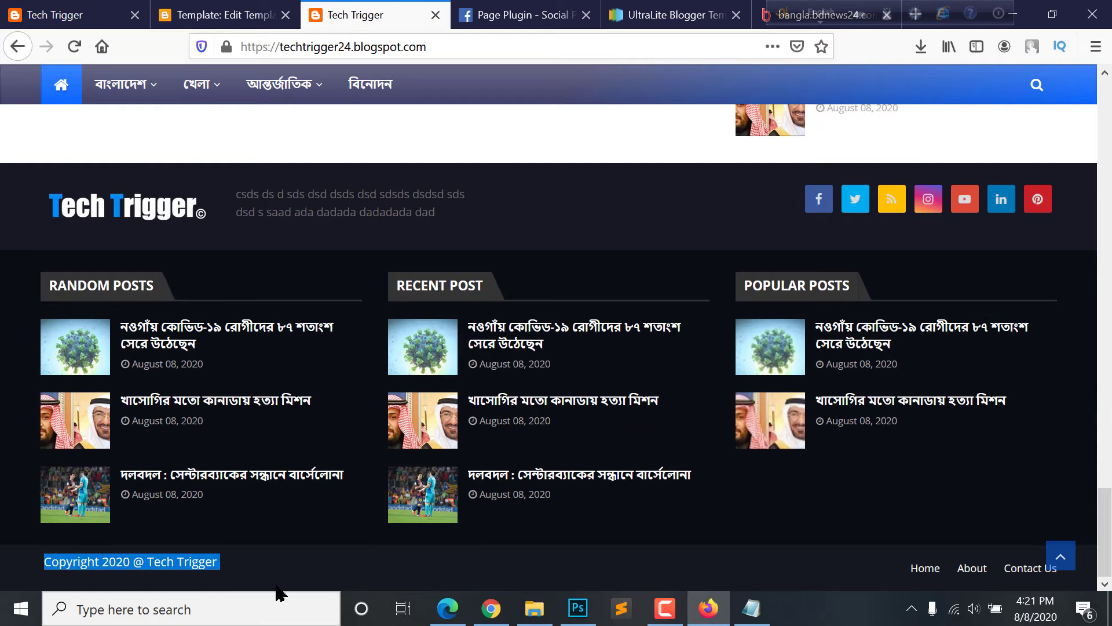
click(312, 576)
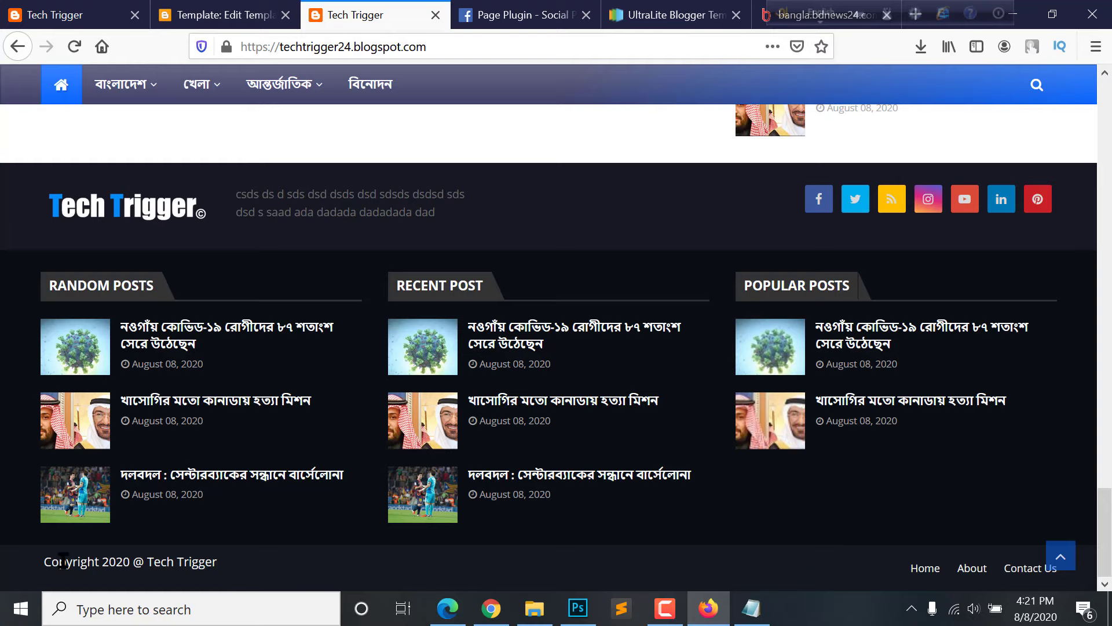
scroll(850, 557, up, 15)
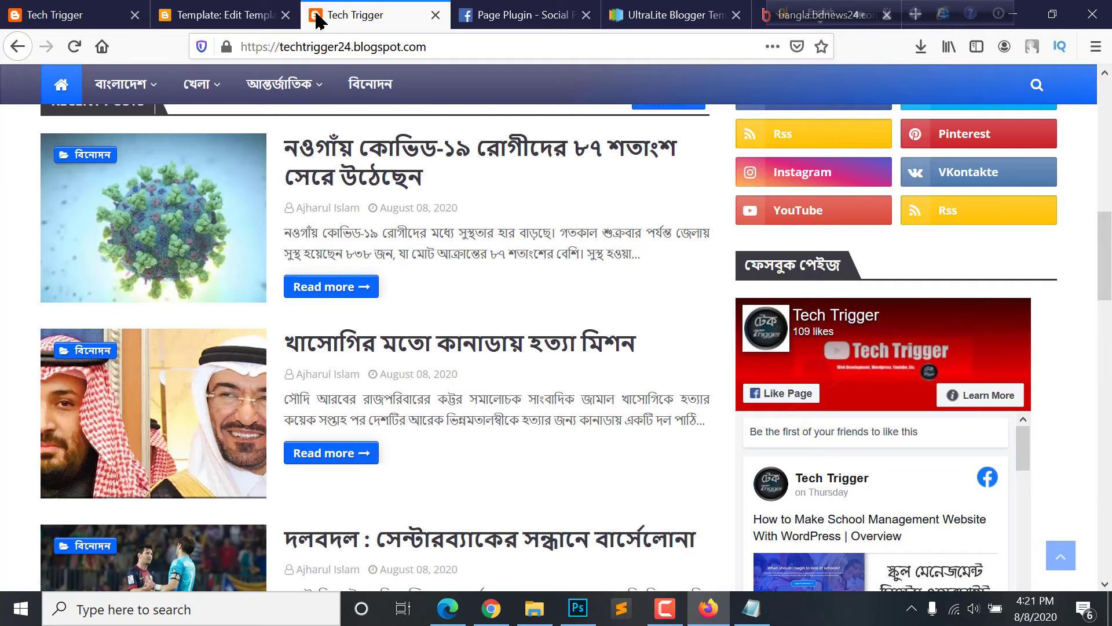
scroll(341, 279, up, 10)
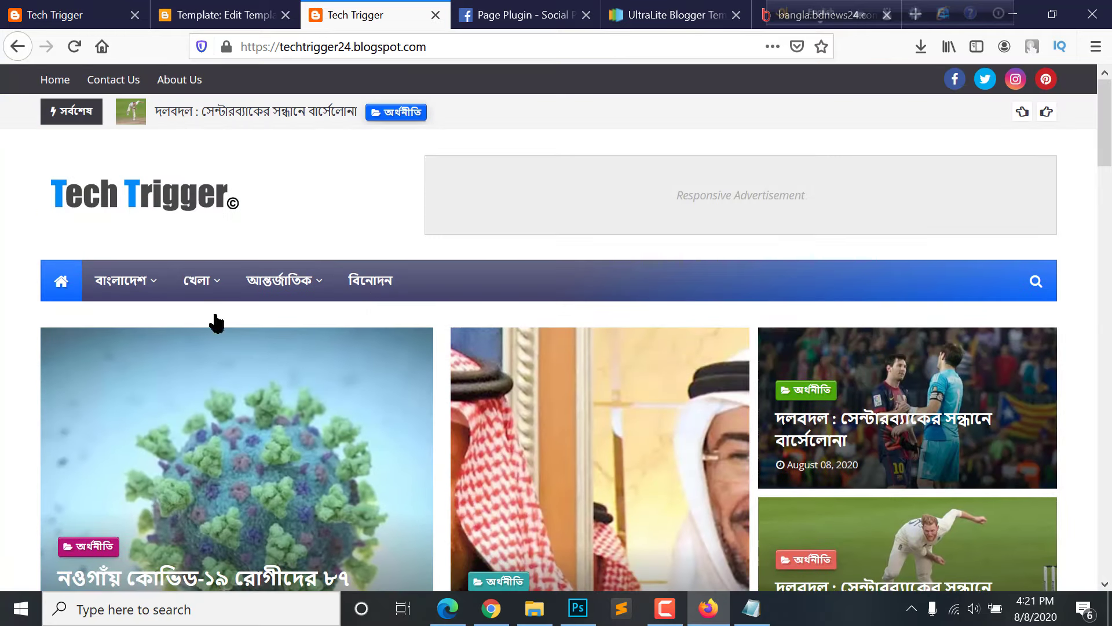
mouse_move(272, 271)
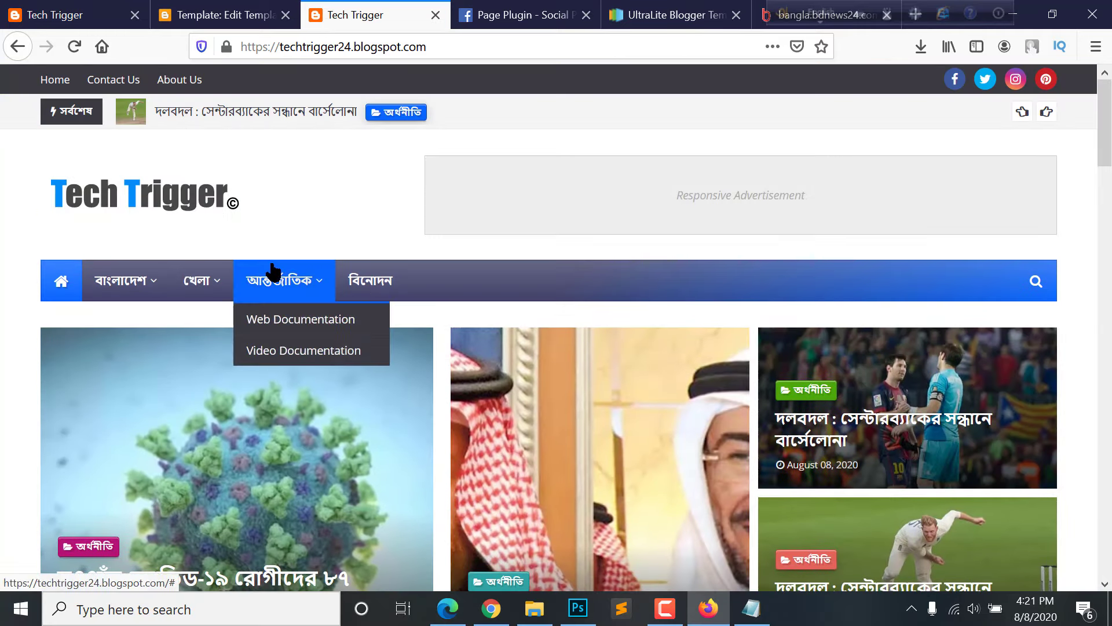
Leave the theme editor and open the favicon configuration page from the blog's basic settings
click(73, 11)
click(226, 8)
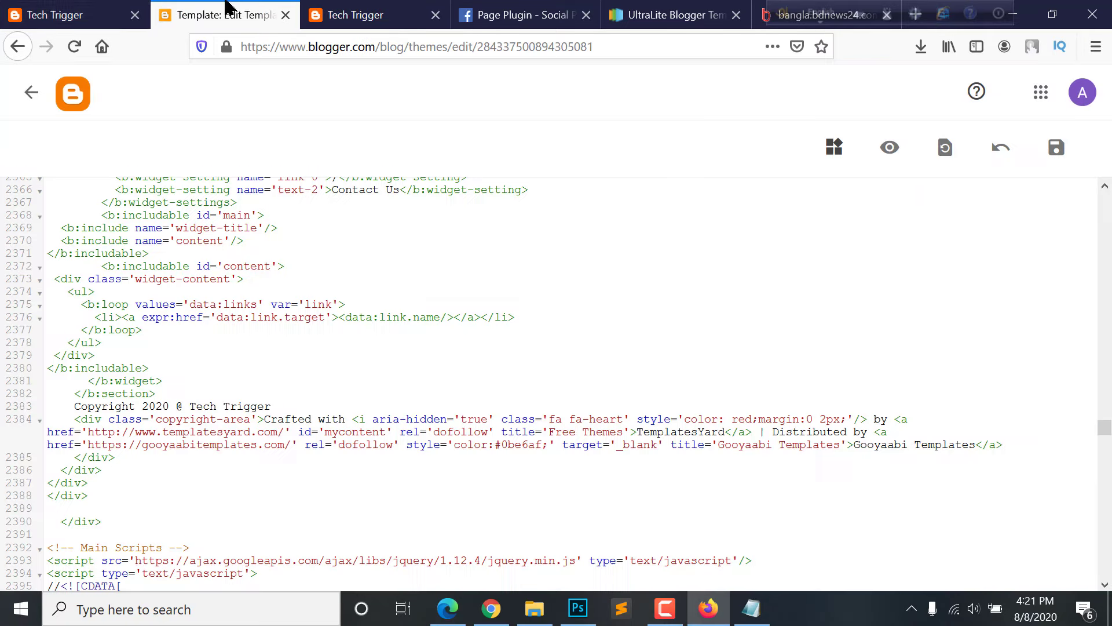
click(31, 91)
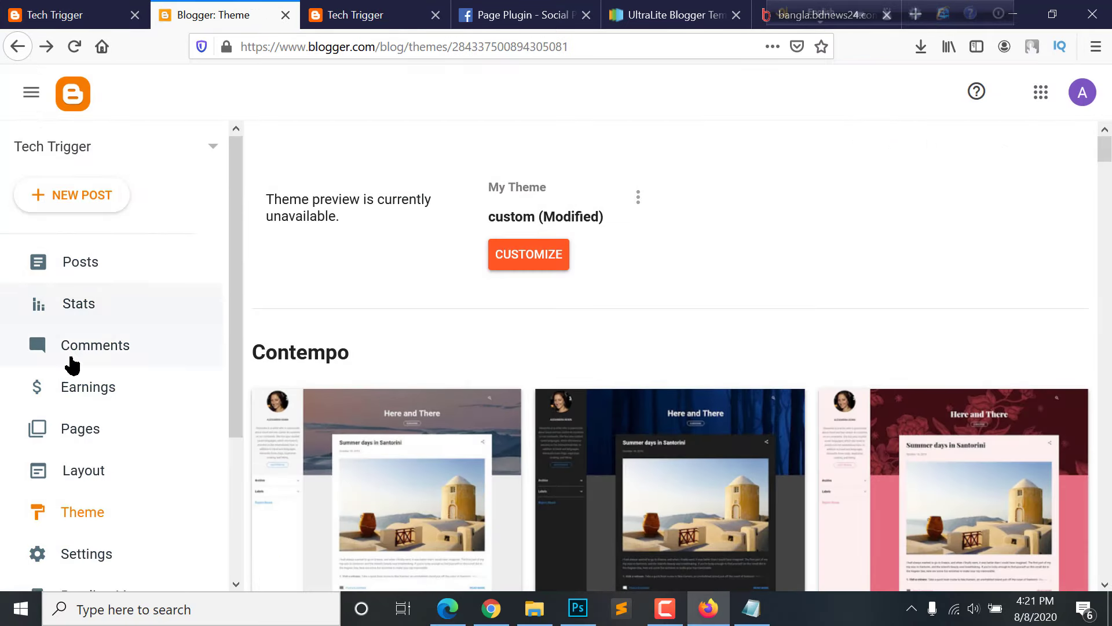
scroll(71, 365, down, 3)
scroll(87, 380, up, 1)
click(110, 418)
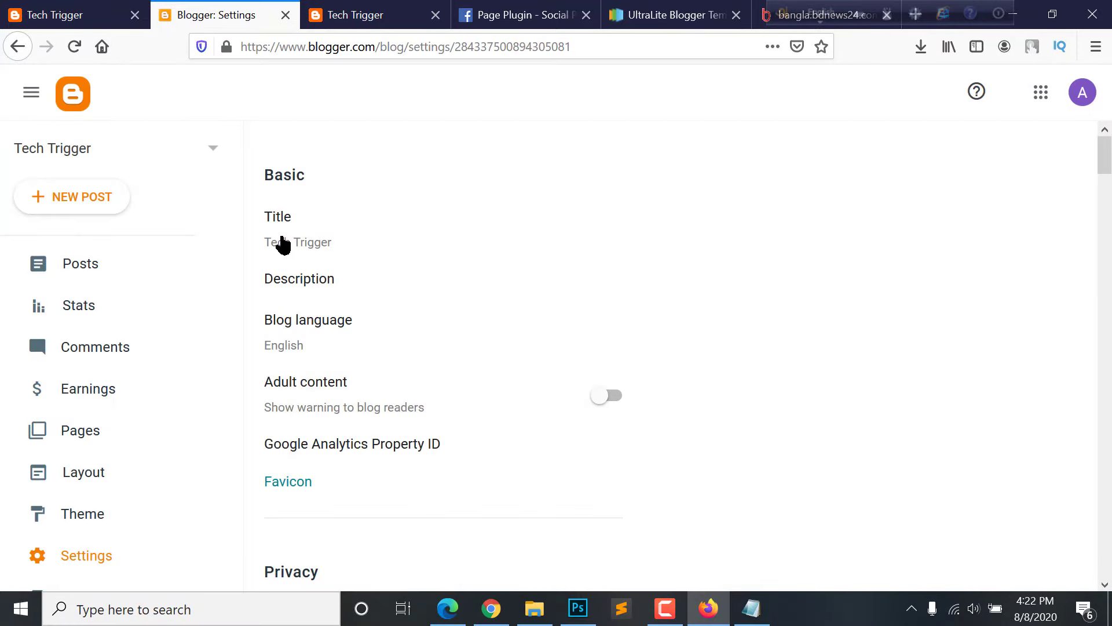
scroll(320, 293, down, 3)
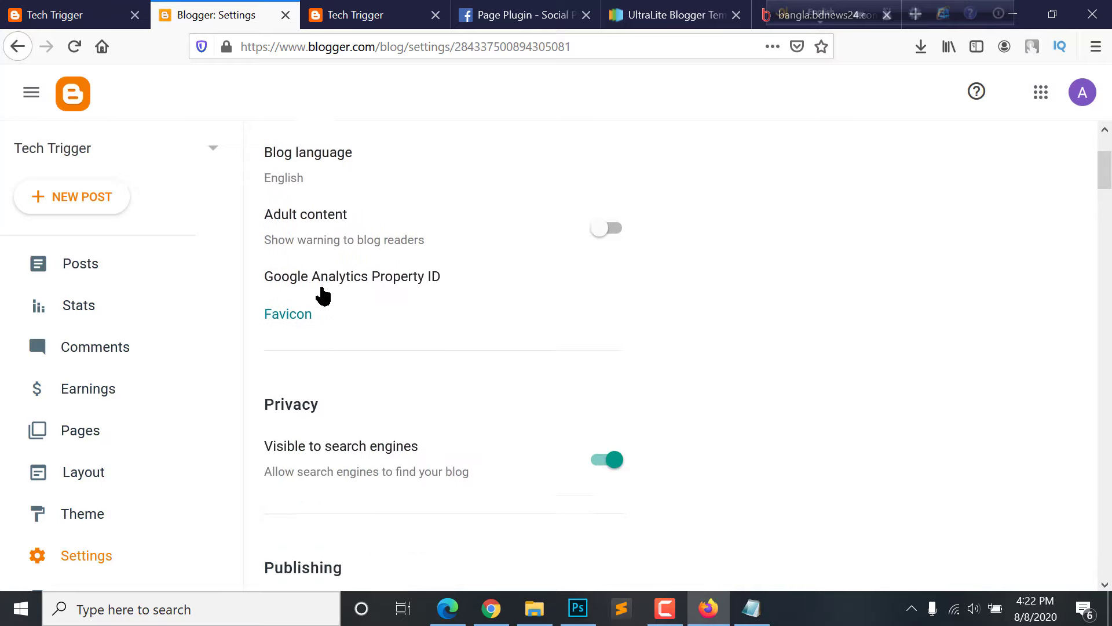
click(288, 283)
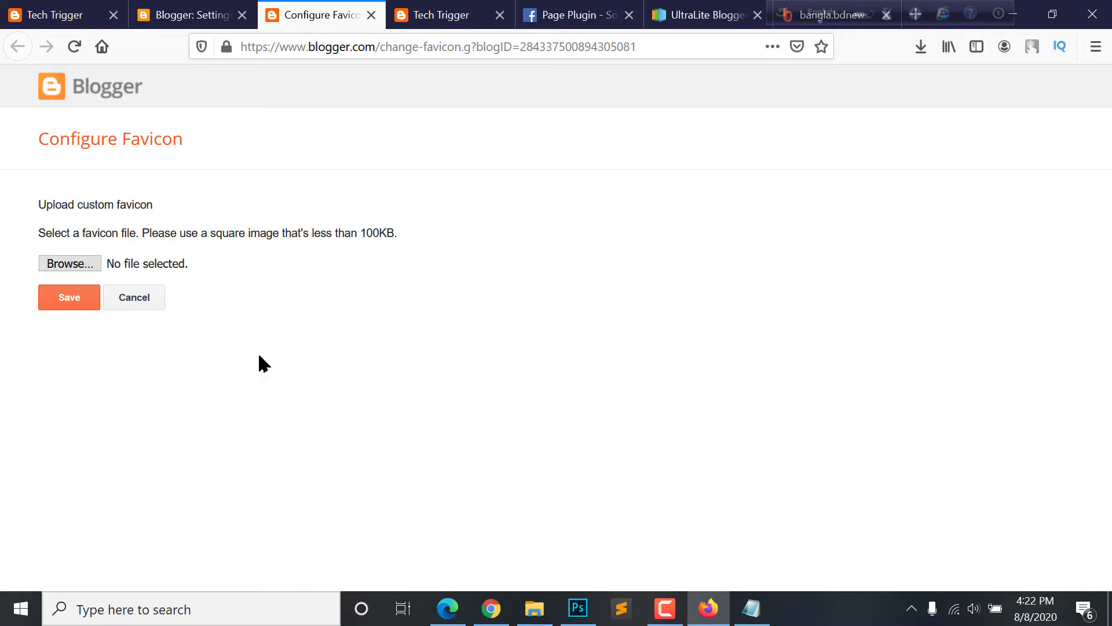
double_click(366, 233)
click(132, 264)
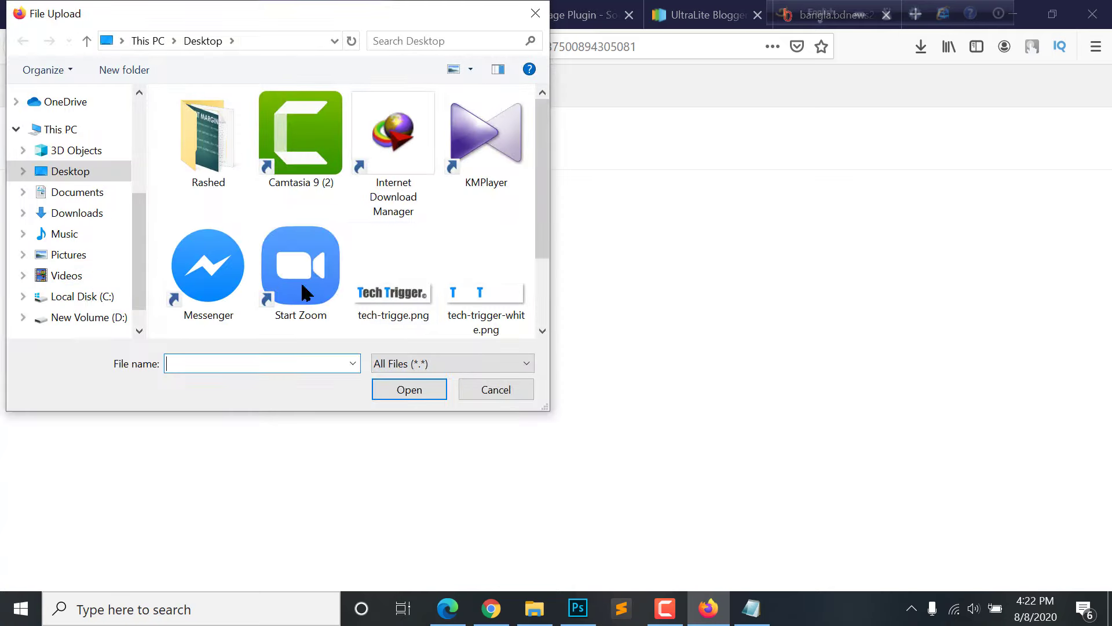
scroll(417, 200, down, 2)
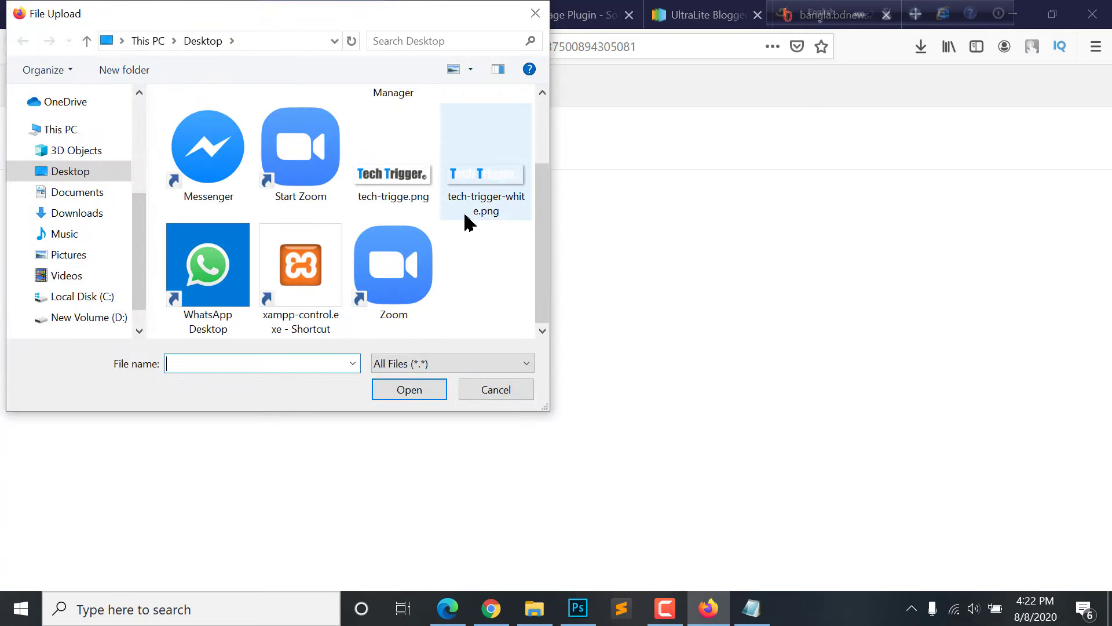
scroll(414, 281, up, 2)
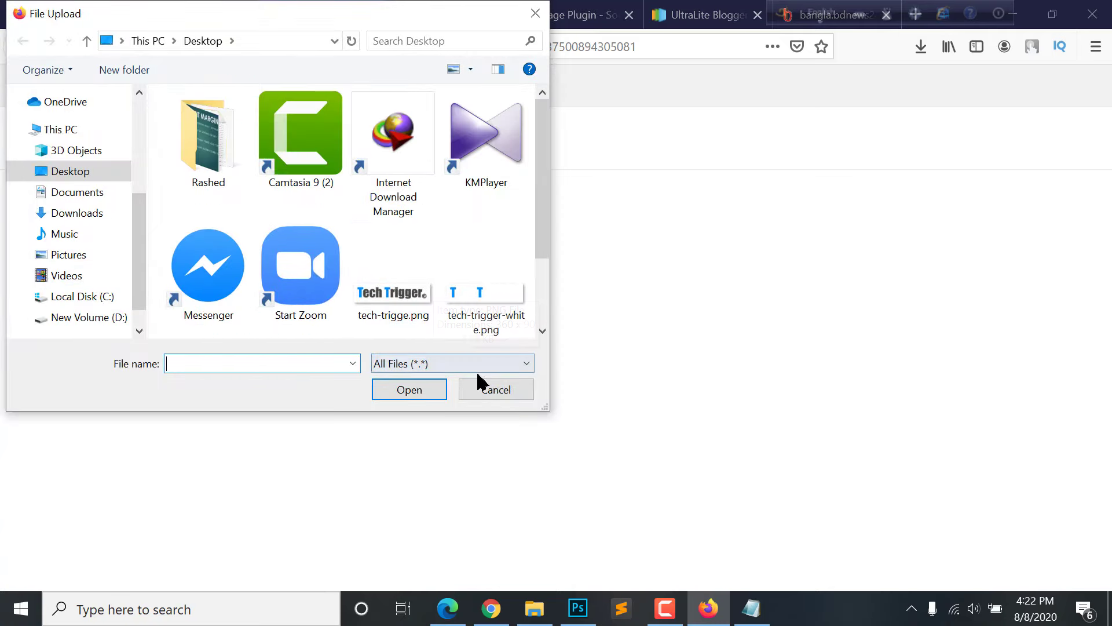
scroll(400, 209, down, 2)
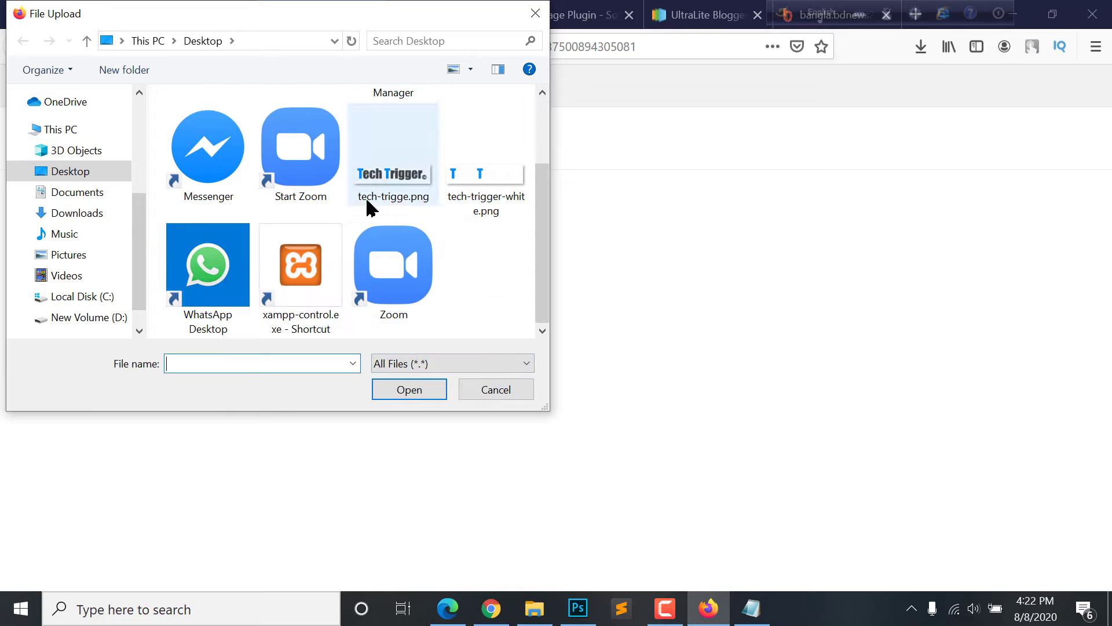
click(497, 390)
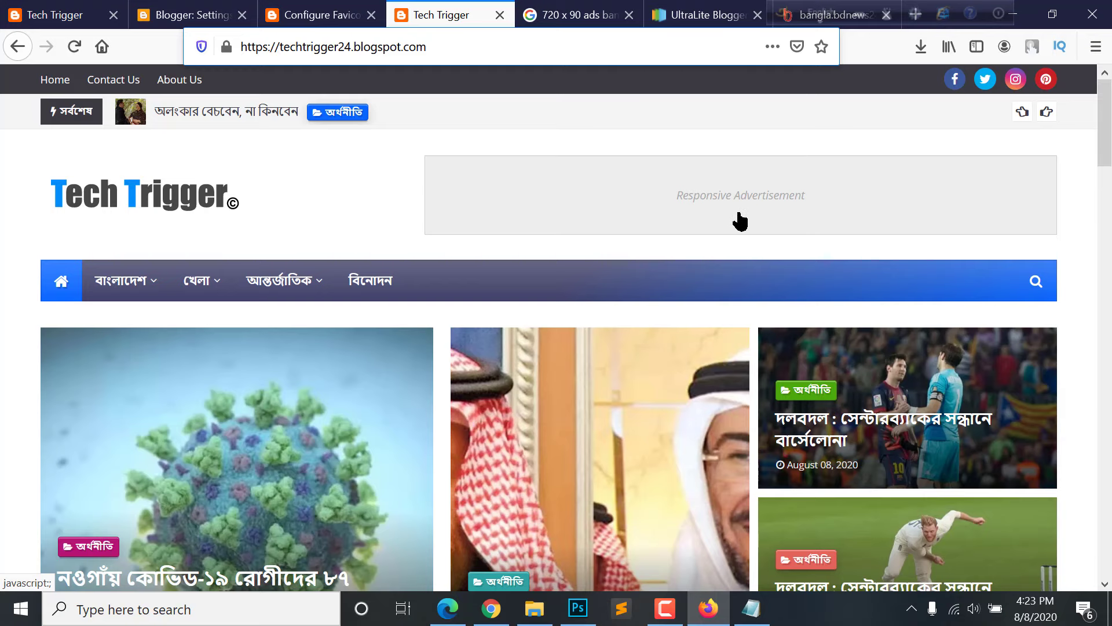
Copy the image address of the "Advertise Here" 720x90 banner from the Google Images results
click(574, 16)
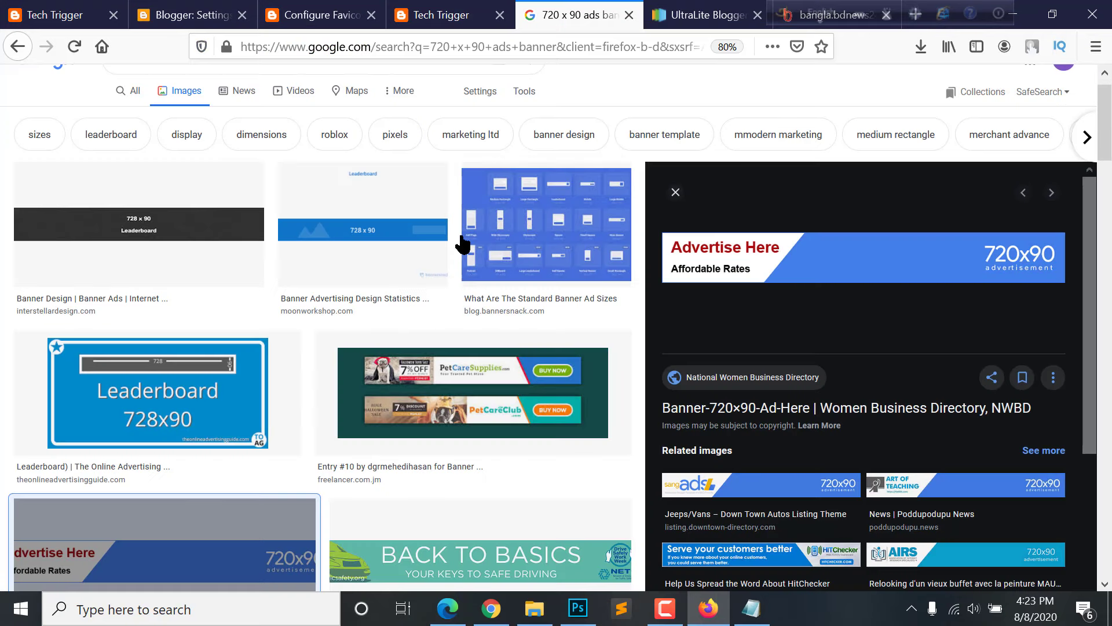
right_click(825, 268)
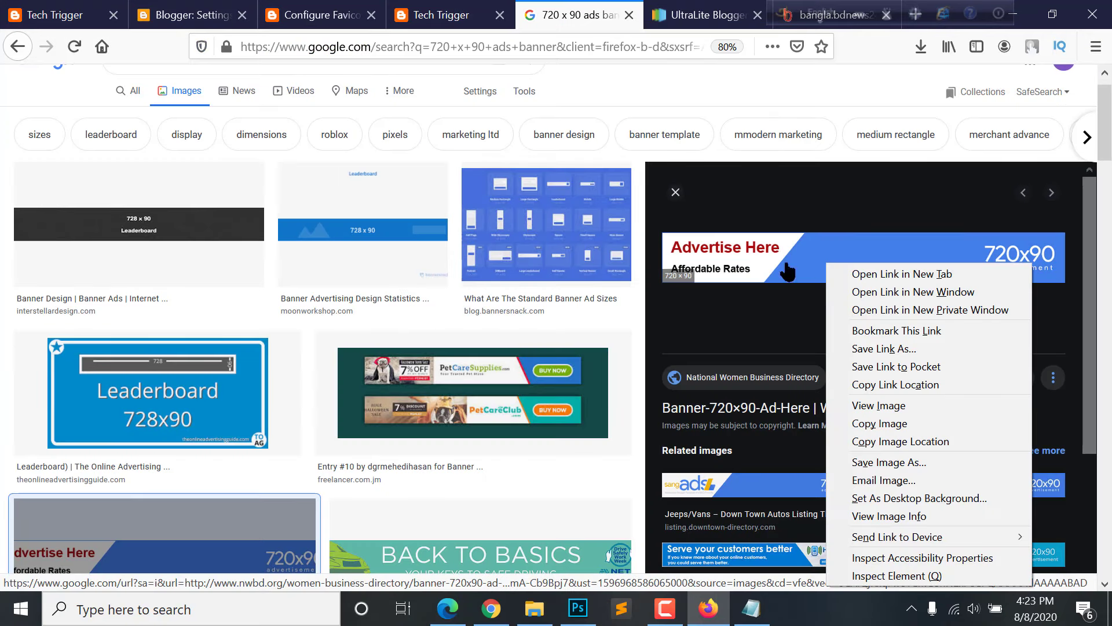
click(878, 441)
Open the Header Ads Widget in the blog layout for editing and clear all of its existing content
click(255, 11)
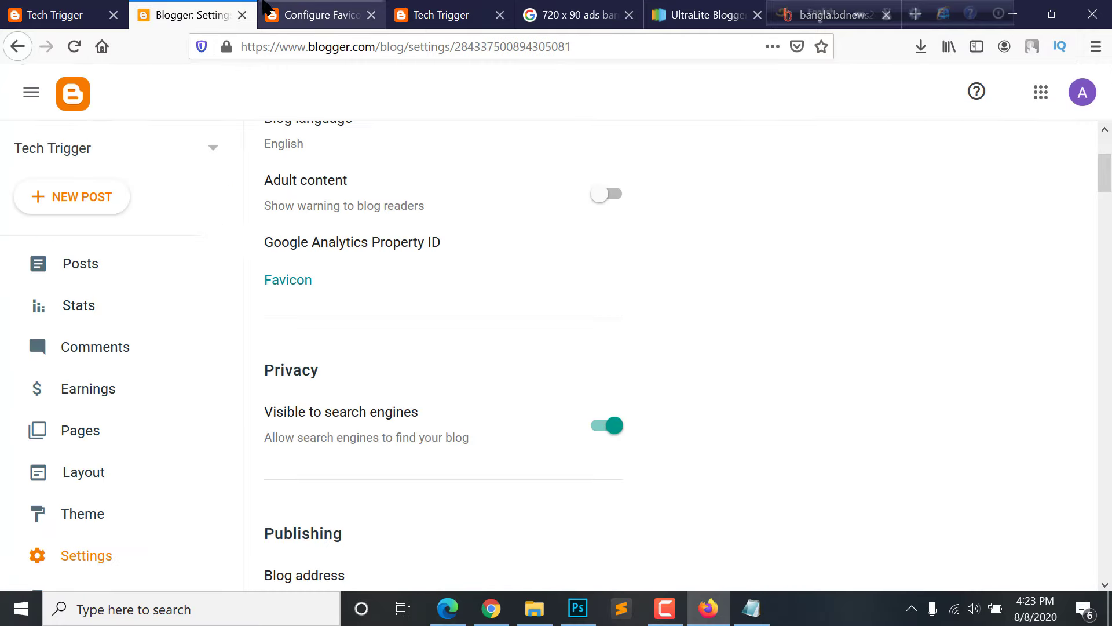
scroll(69, 377, down, 2)
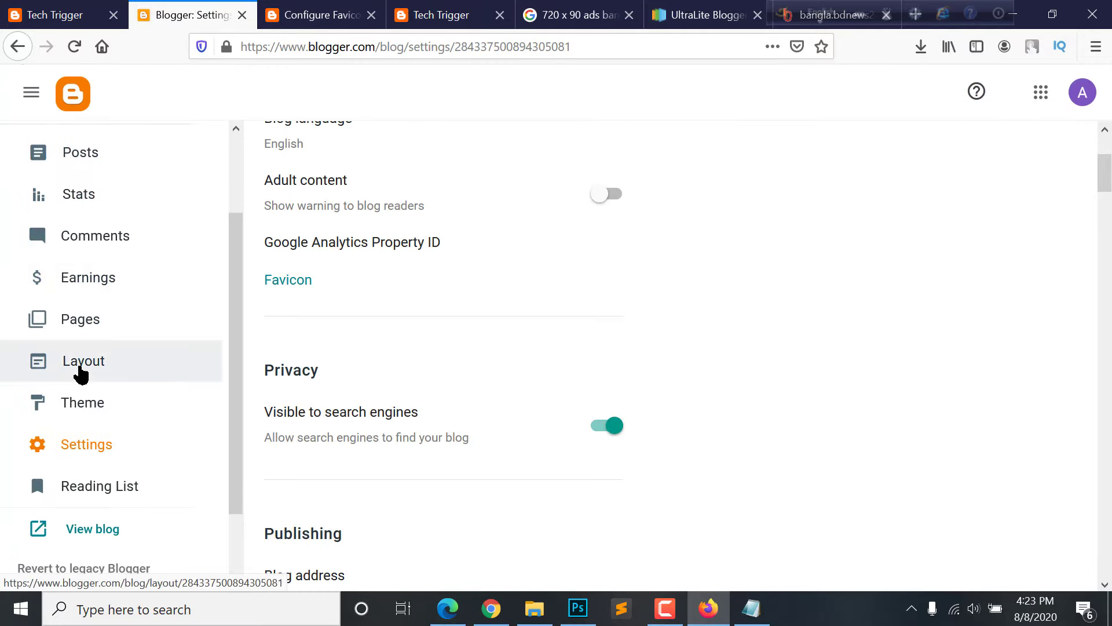
click(81, 370)
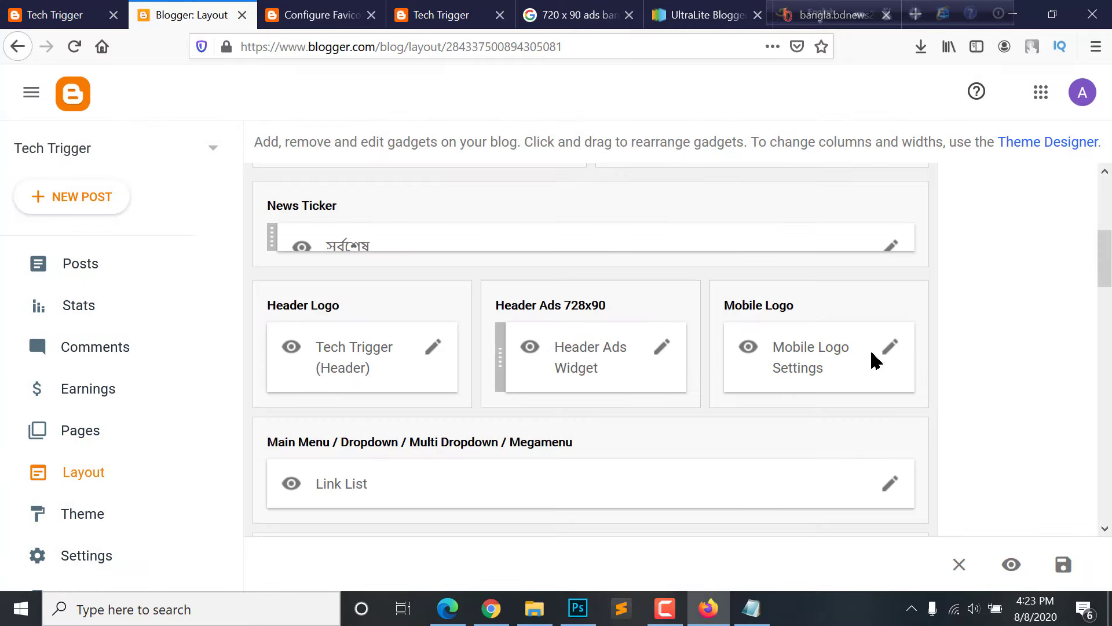
scroll(720, 360, down, 1)
click(661, 286)
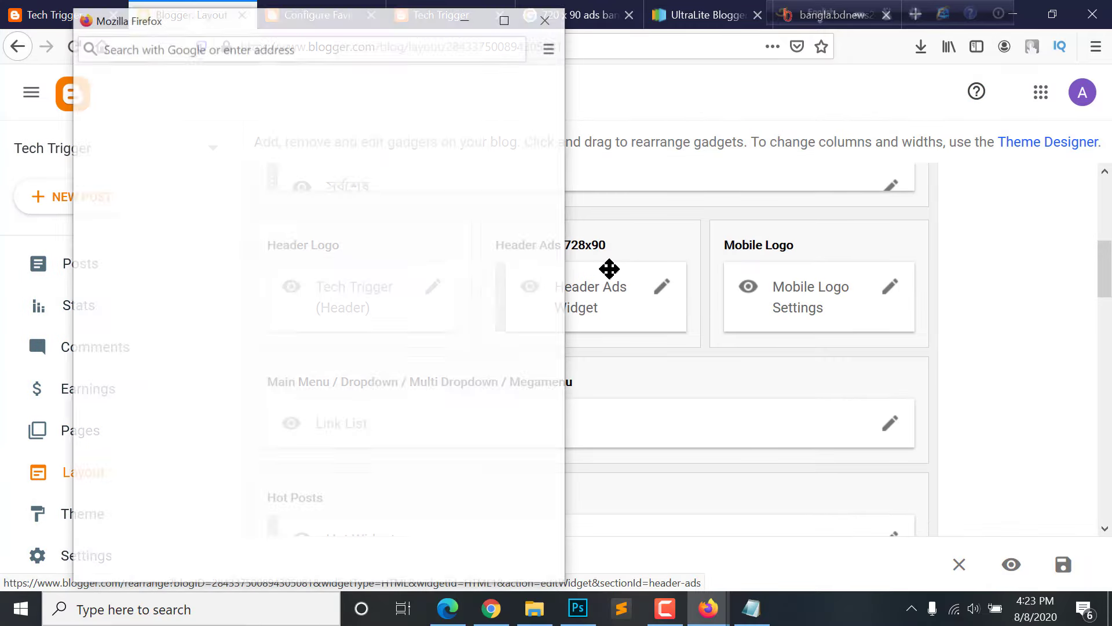
drag(174, 502, 113, 347)
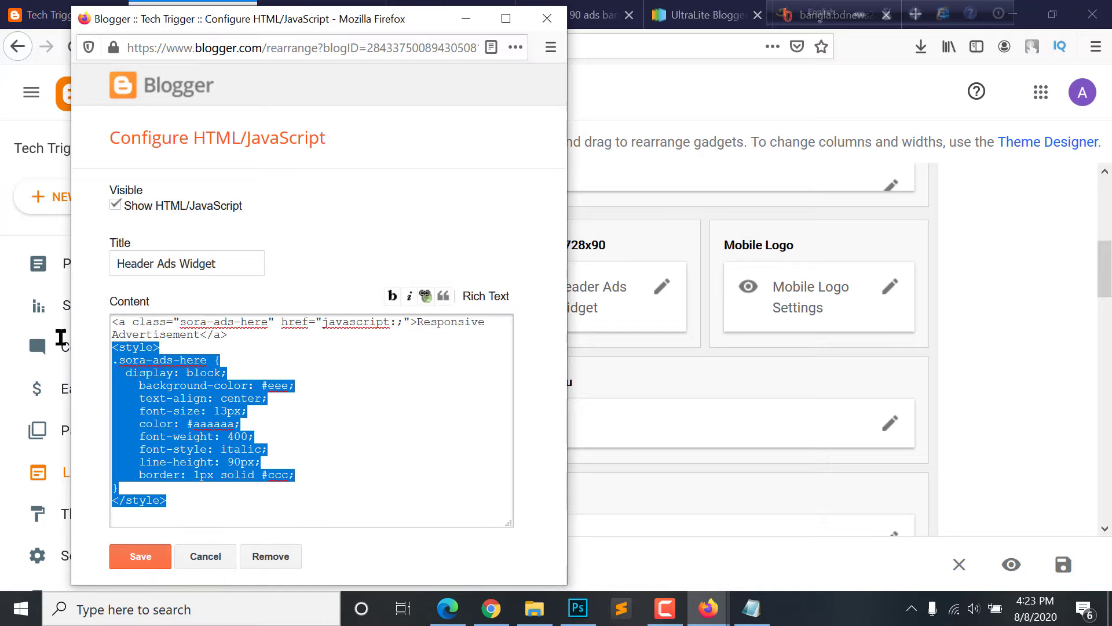
key(ctrl+a)
key(BackSpace)
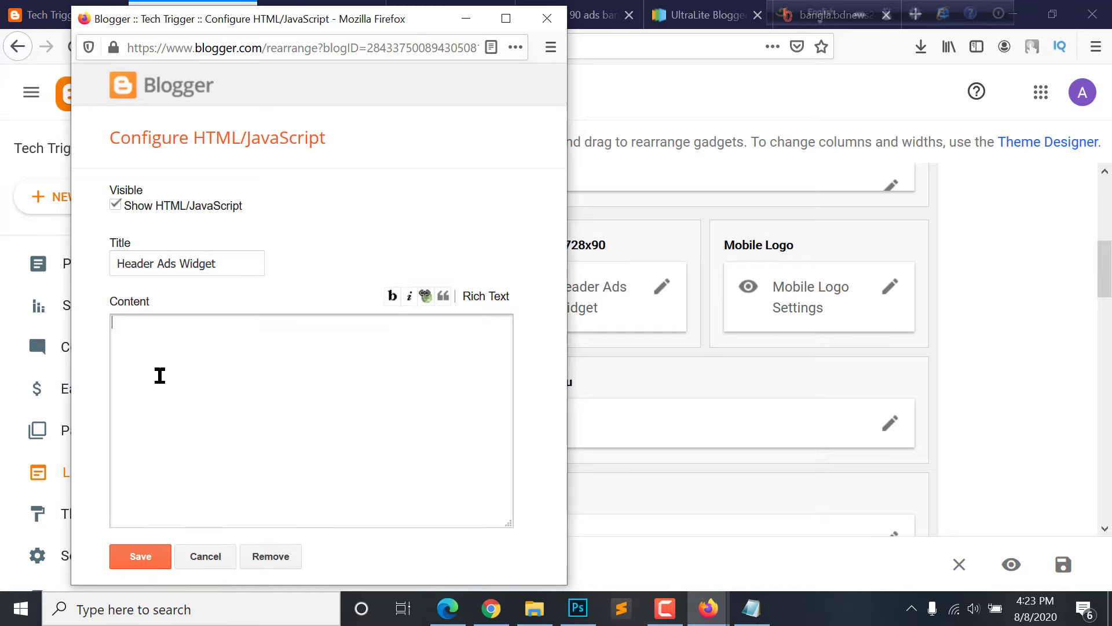
Enter an img tag with the copied 720x90 banner address as its src in the Header Ads Widget and save the widget
text(<>)
text(img sr)
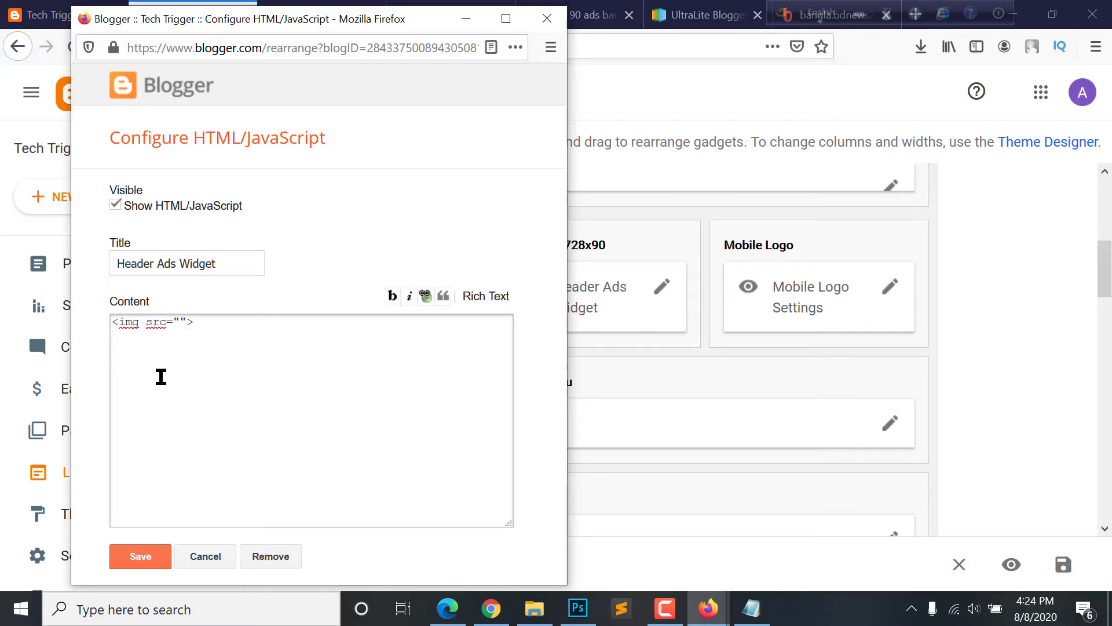
text(c=")
key(ctrl+v)
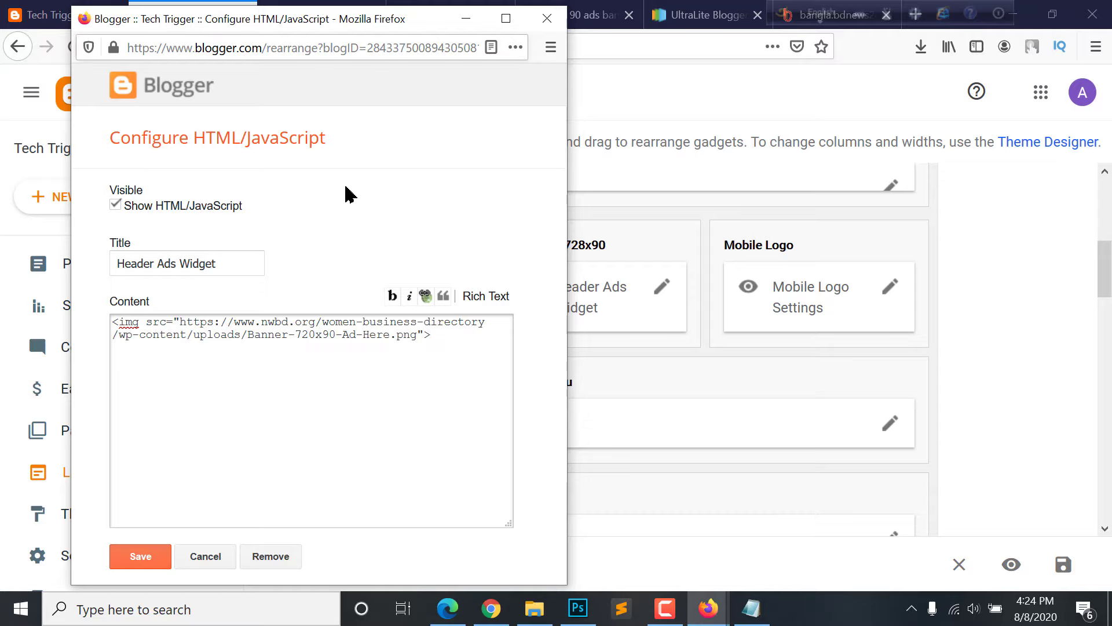
click(154, 556)
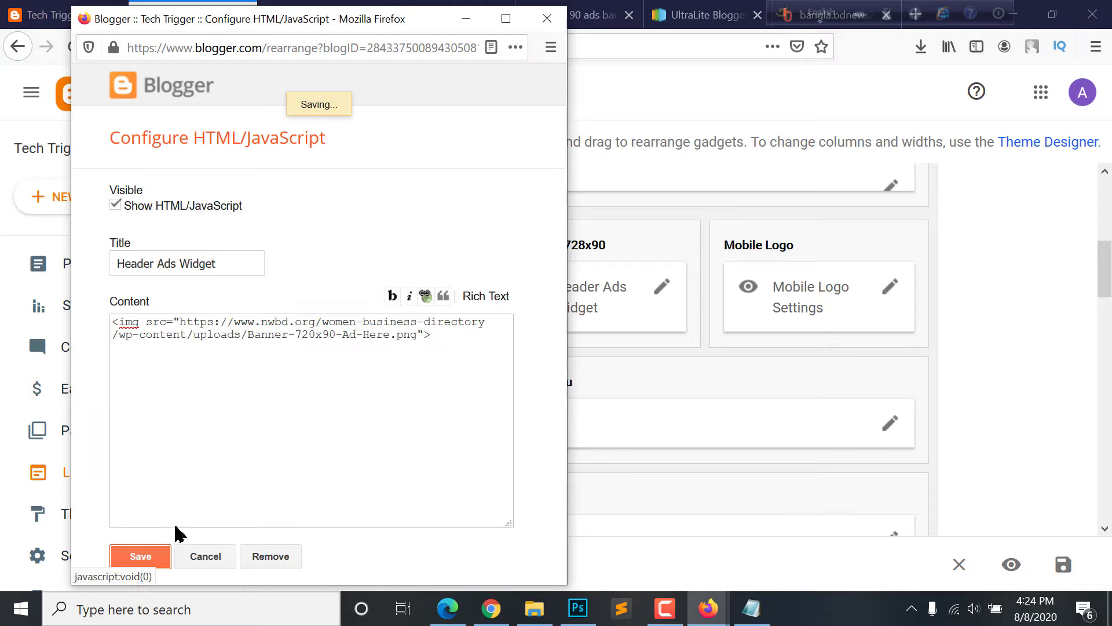
Review the header banner and the whole homepage down to the footer on the live Tech Trigger blog
click(451, 13)
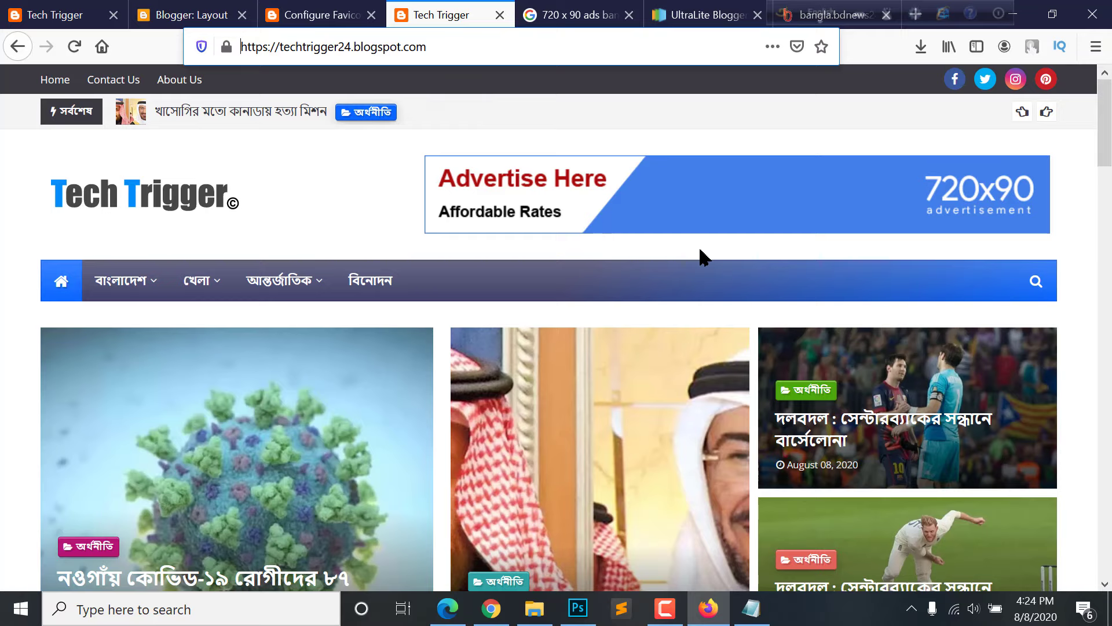
scroll(700, 261, down, 3)
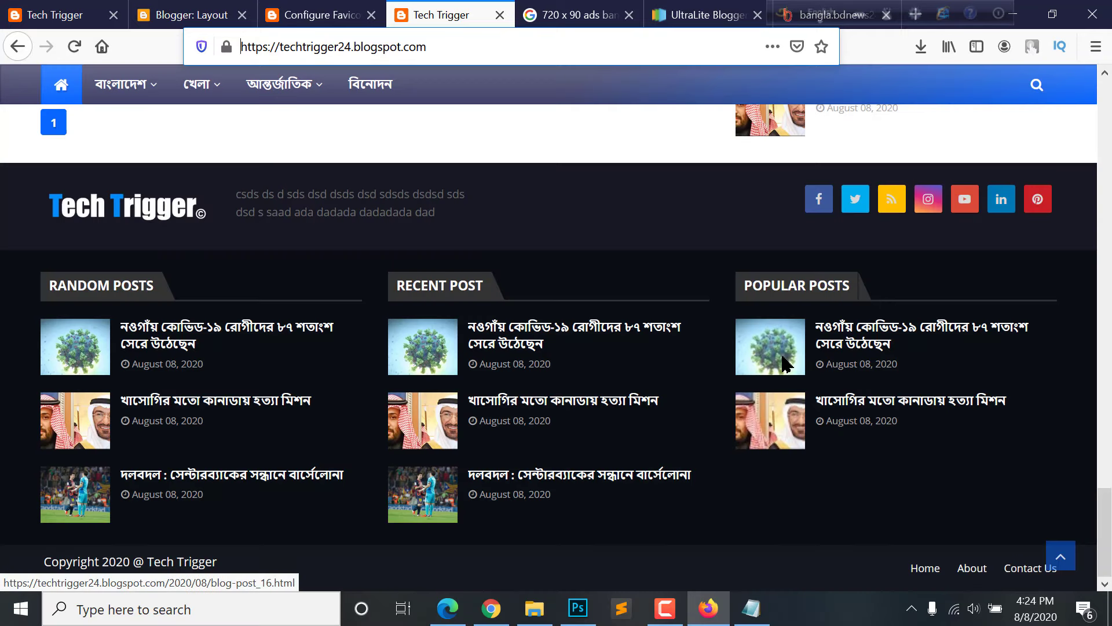
scroll(785, 364, up, 20)
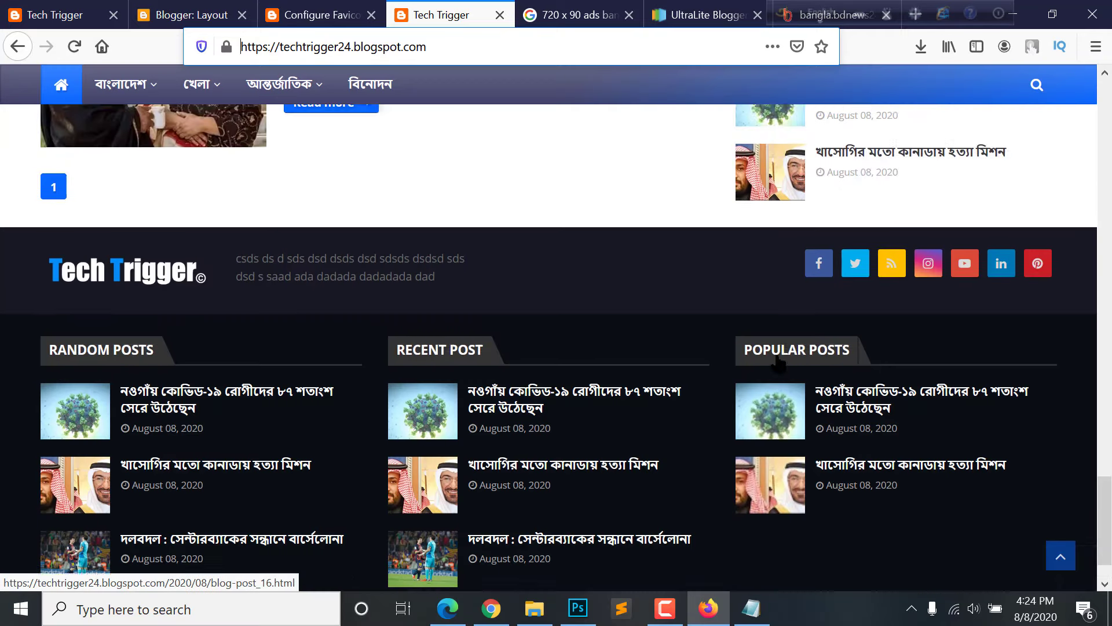
scroll(680, 316, up, 10)
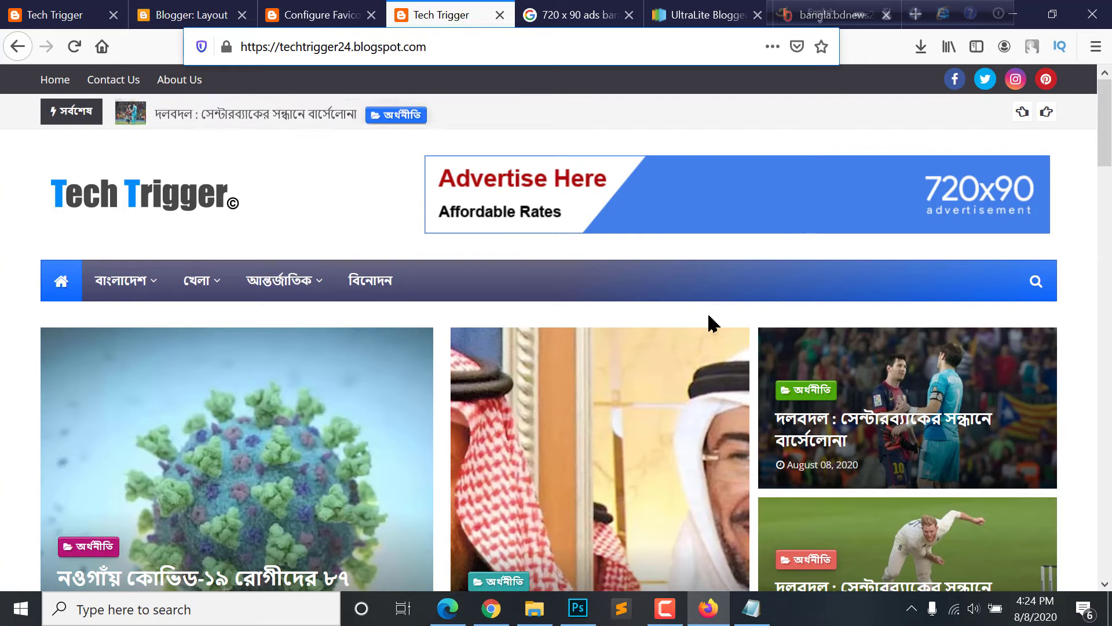
scroll(712, 323, down, 6)
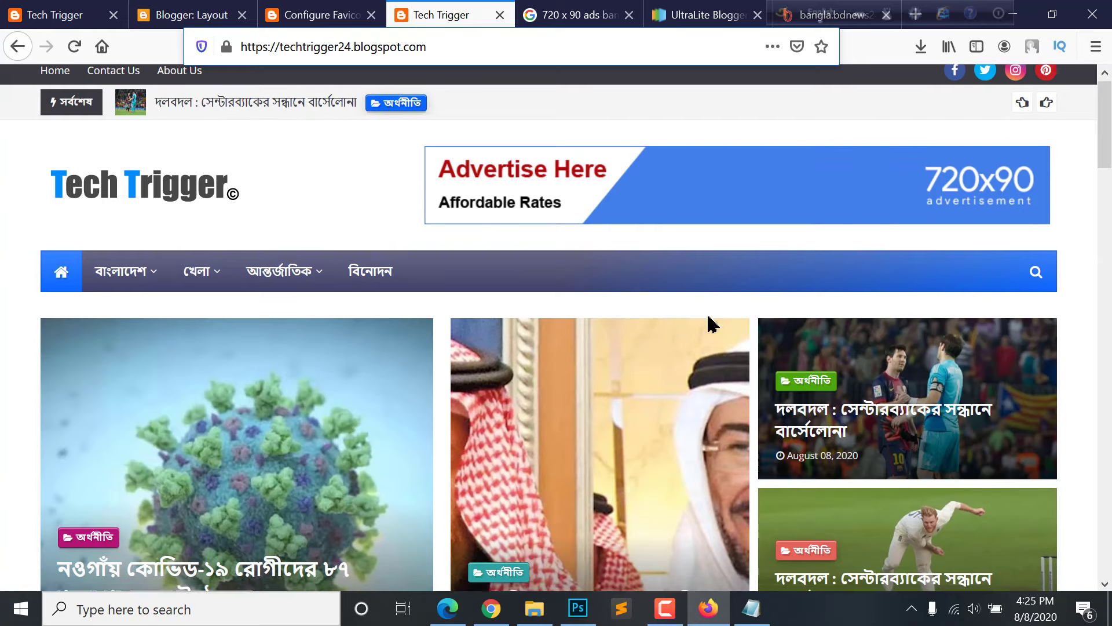